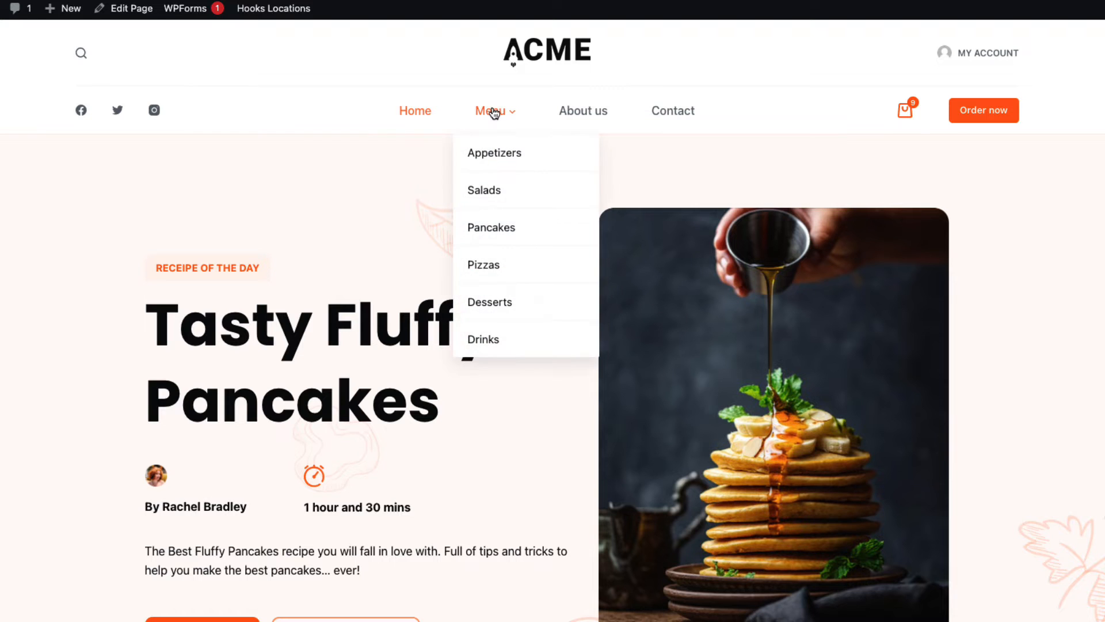
# Step: Add an Alexander pizza in size L with sausage and extra cheese to the cart
pyautogui.click(494, 112)
pyautogui.scroll(-3, 259, 299)
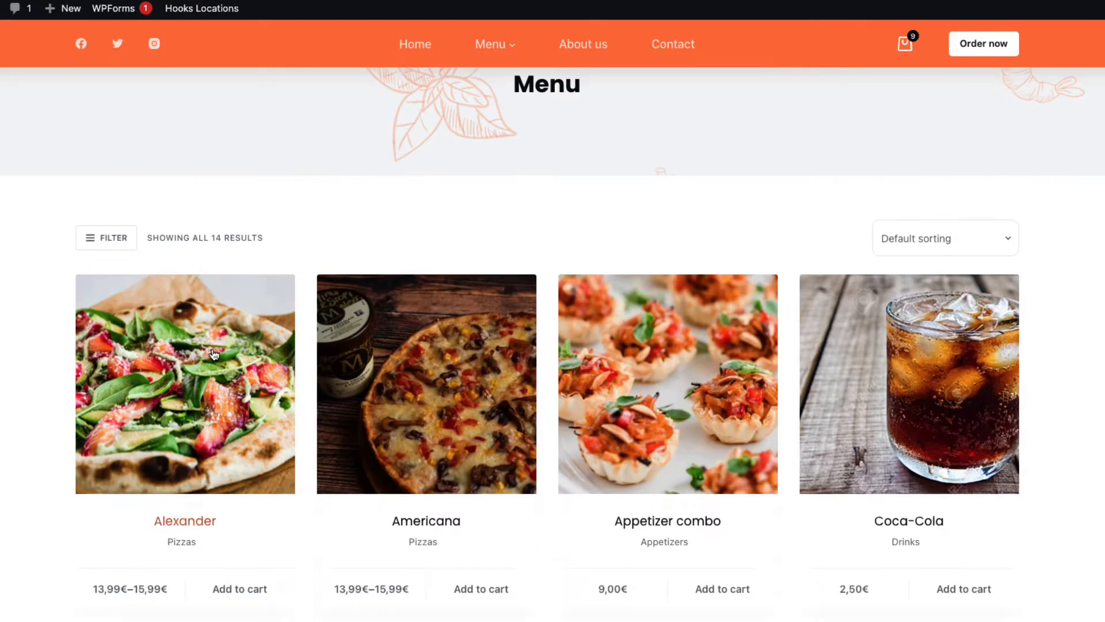
pyautogui.click(212, 353)
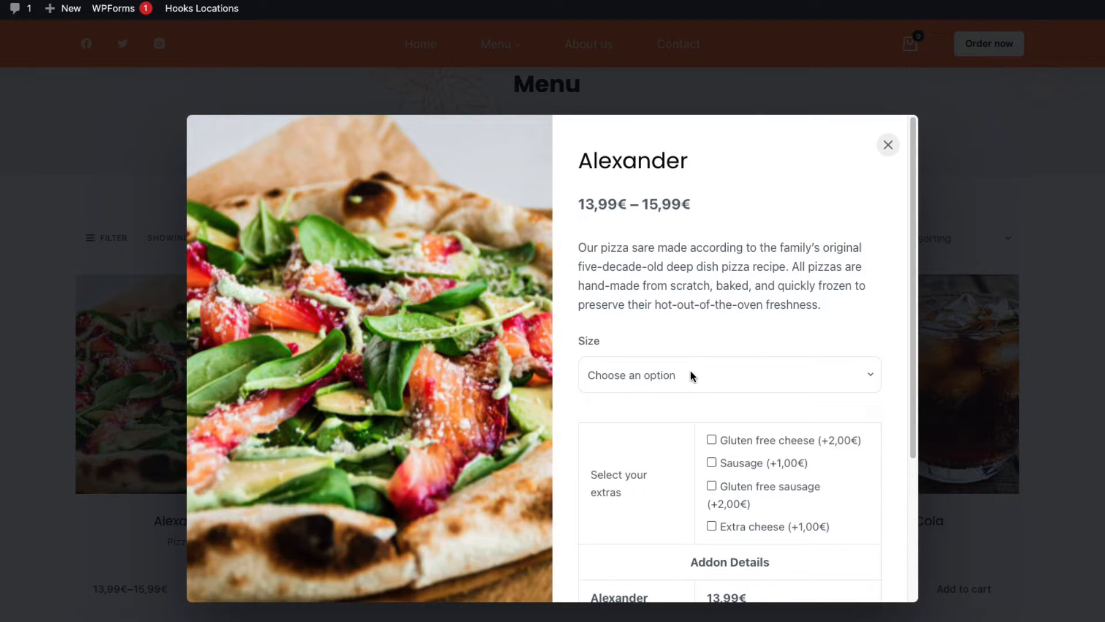
pyautogui.click(682, 372)
pyautogui.click(616, 418)
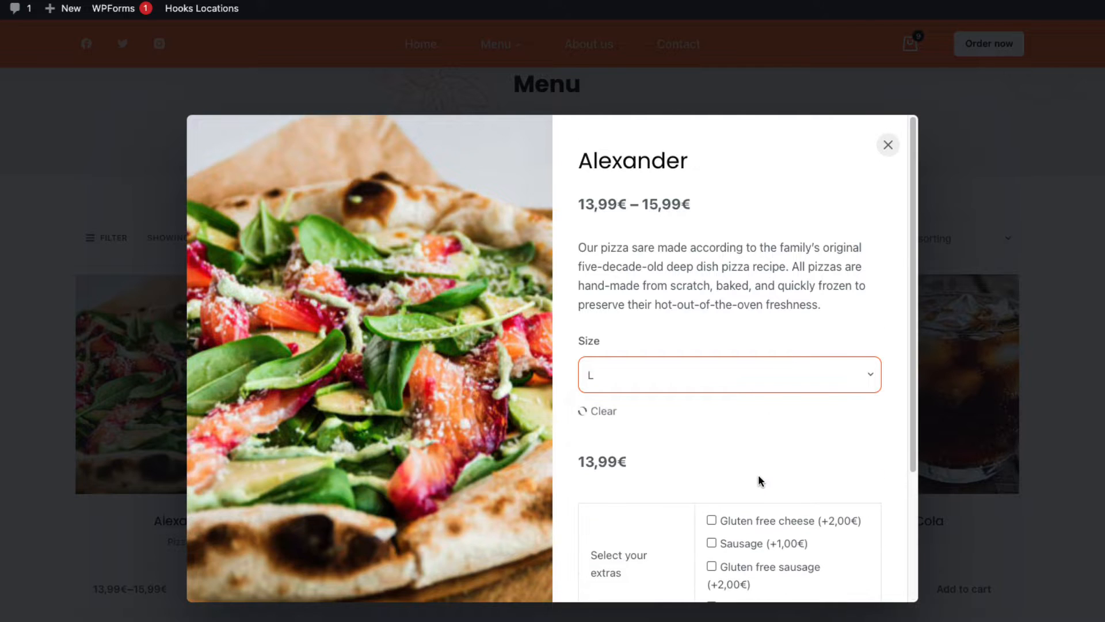
pyautogui.scroll(-3, 758, 481)
pyautogui.click(741, 385)
pyautogui.scroll(-1, 718, 447)
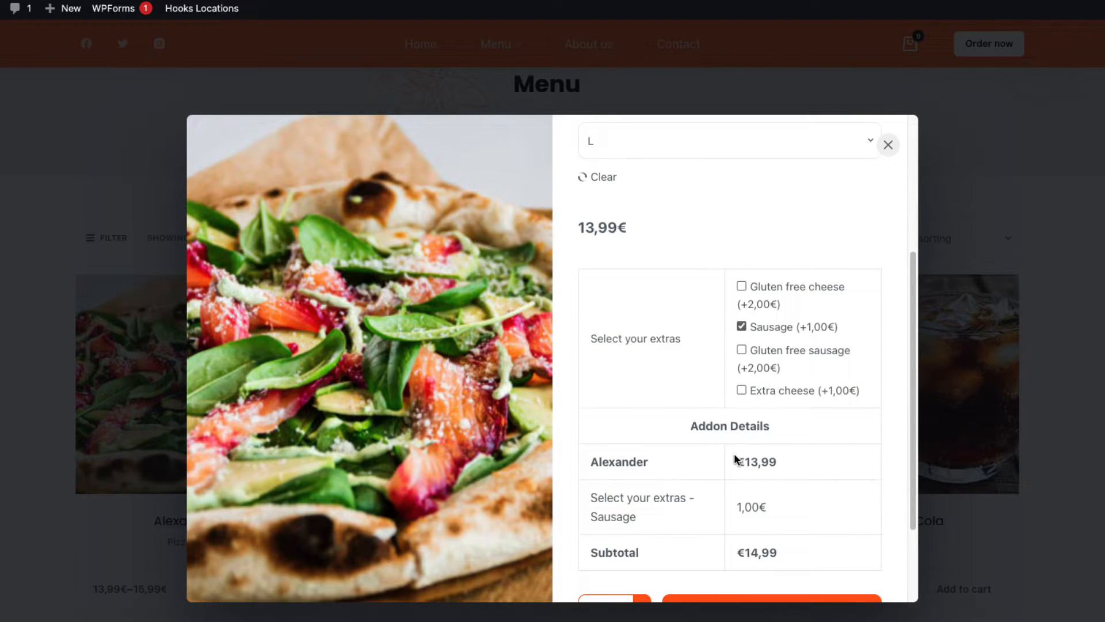
pyautogui.click(741, 390)
pyautogui.scroll(-3, 731, 397)
pyautogui.click(772, 493)
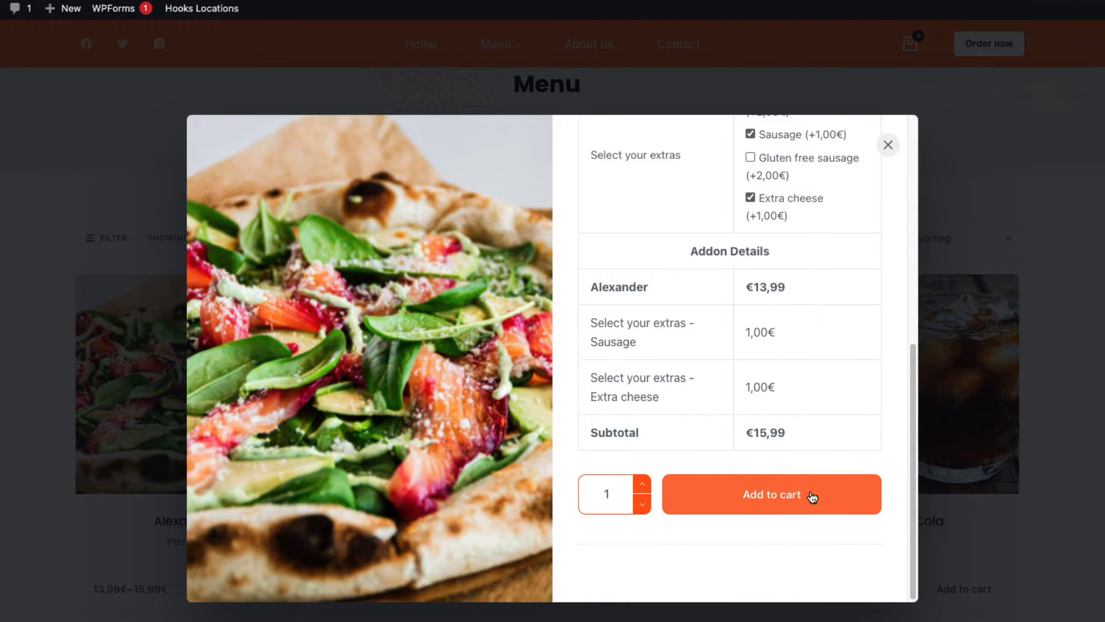
pyautogui.click(888, 144)
# Step: Add a 0.5 Coca-Cola to the cart, bringing it to 11 items
pyautogui.scroll(-3, 927, 421)
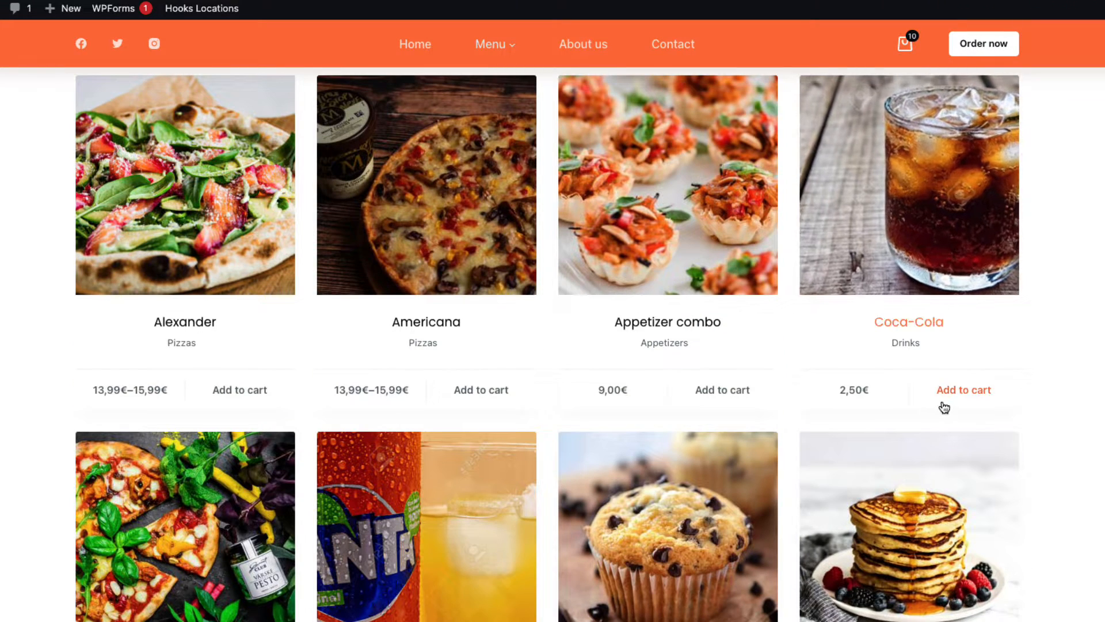
pyautogui.click(964, 395)
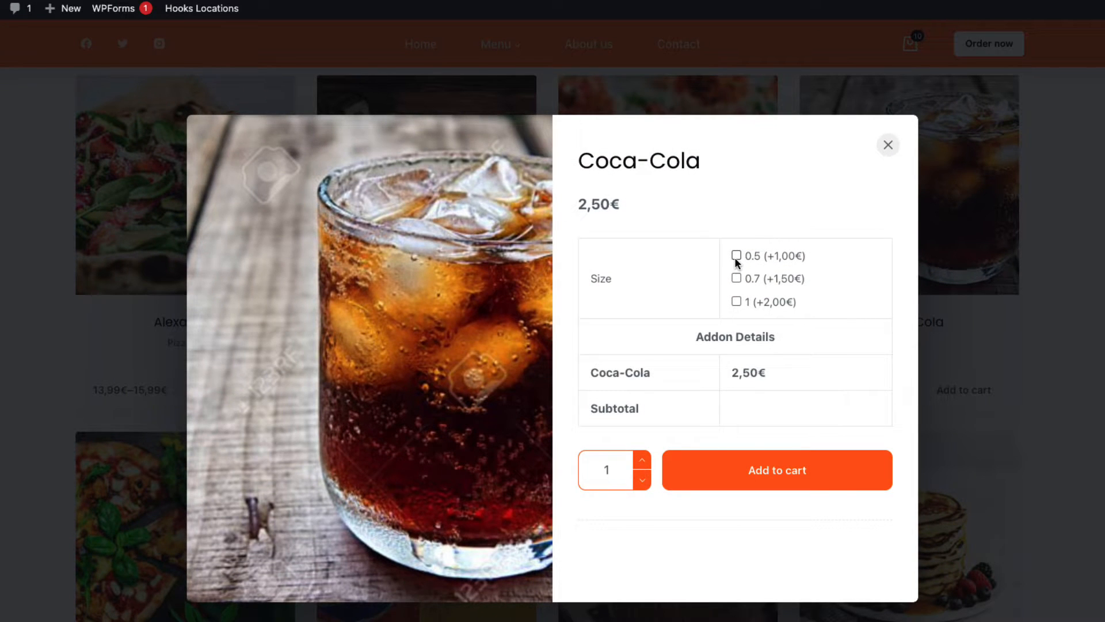
pyautogui.click(736, 255)
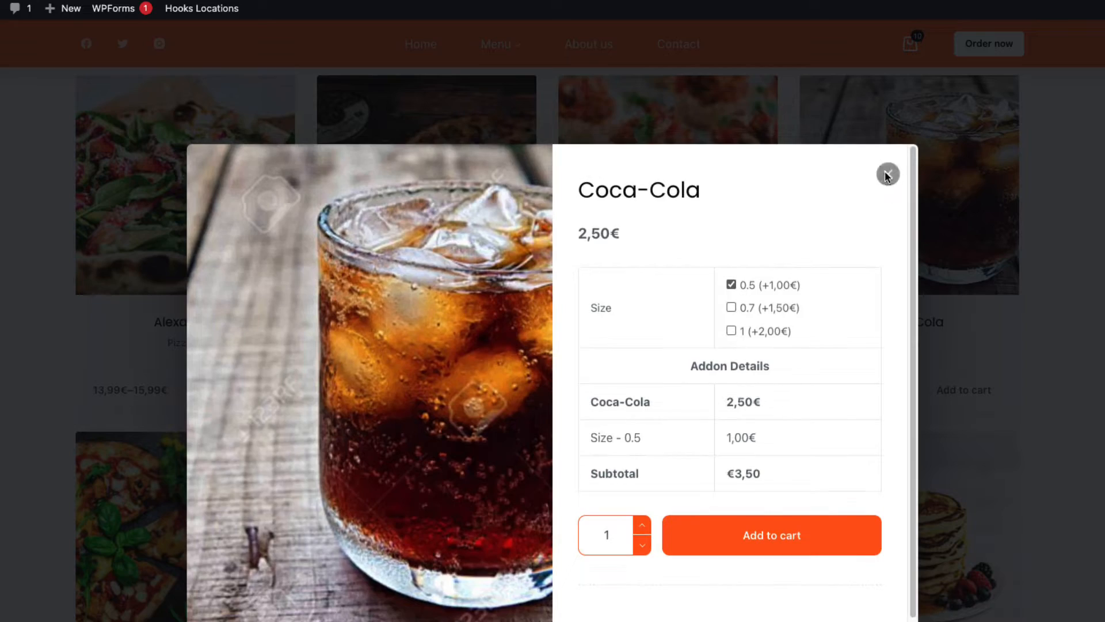
pyautogui.click(765, 521)
pyautogui.click(806, 226)
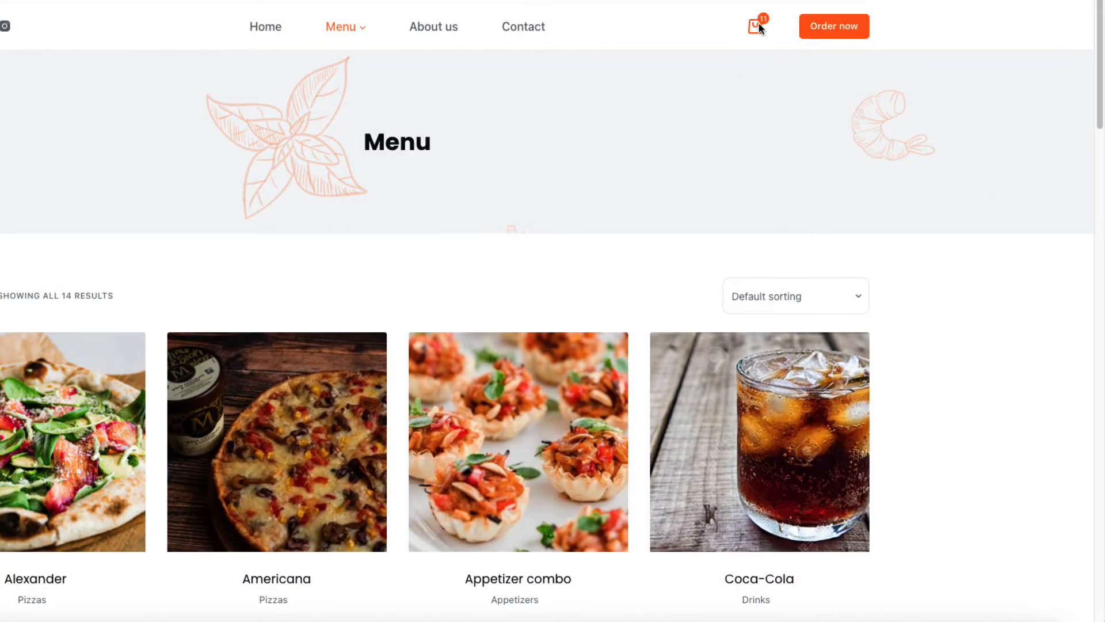
pyautogui.click(908, 107)
# Step: Go to checkout and try Delivery for May 8, 2021 at 11:45
pyautogui.click(835, 583)
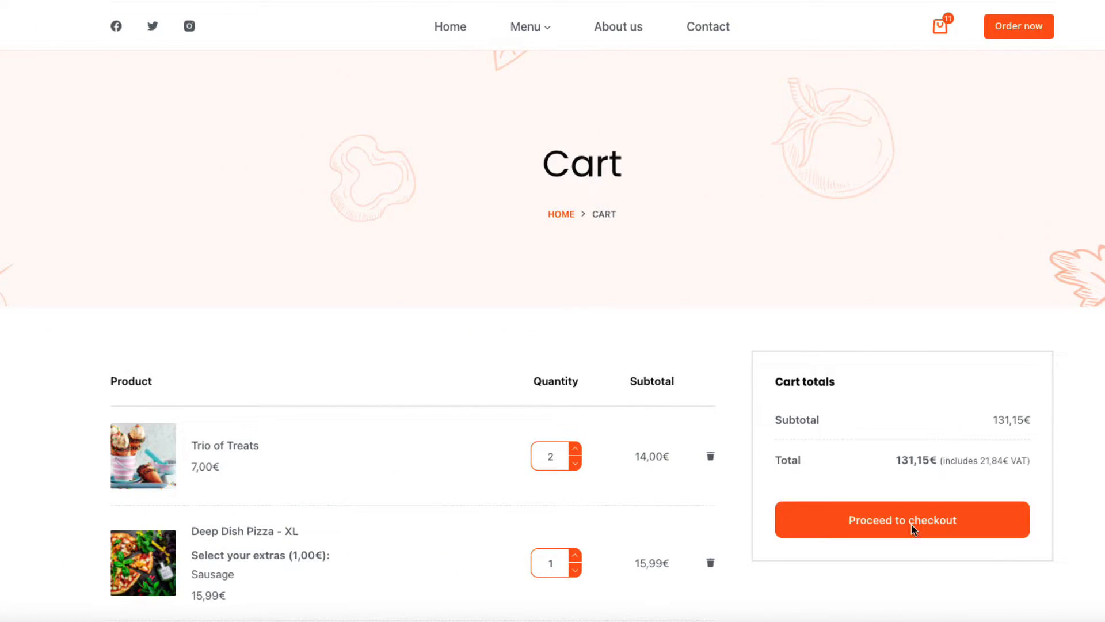
pyautogui.click(910, 523)
pyautogui.scroll(-3, 388, 264)
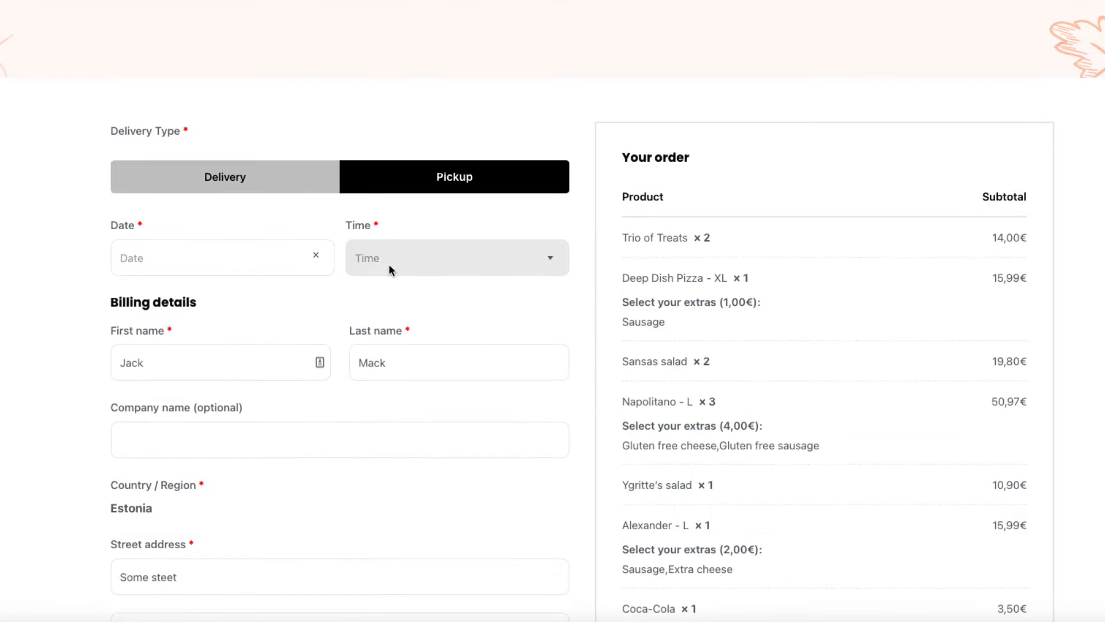
pyautogui.click(224, 171)
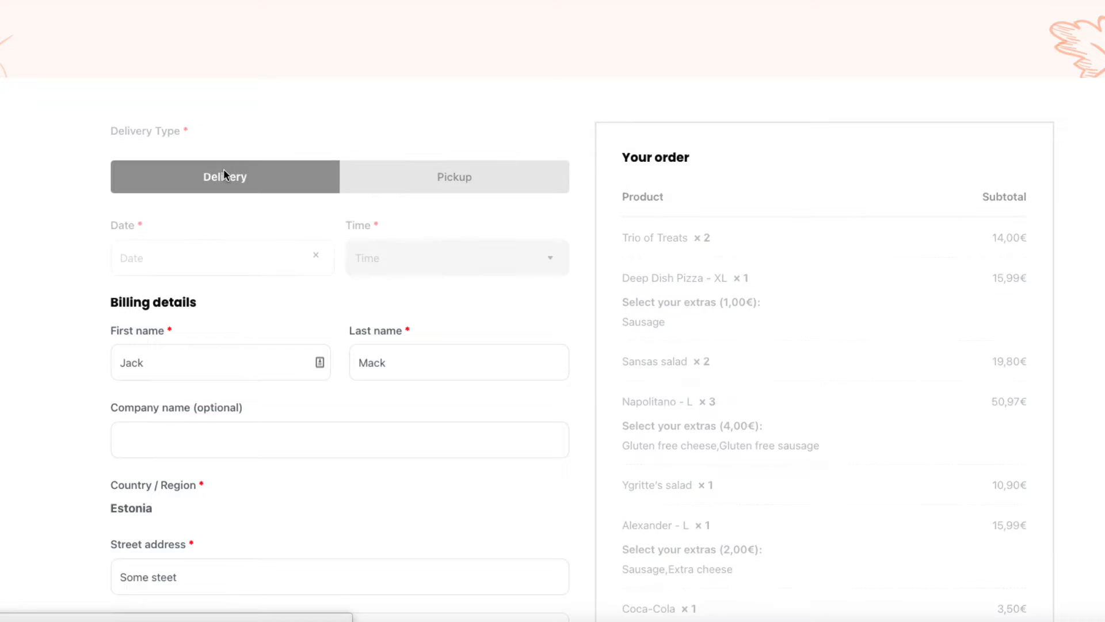
pyautogui.click(223, 264)
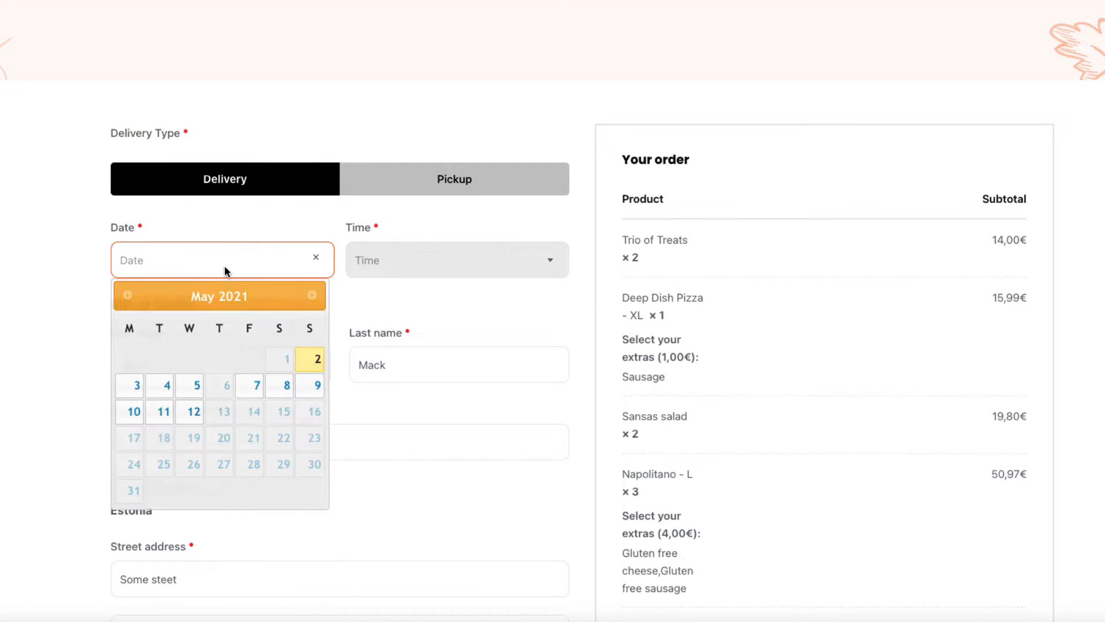
pyautogui.click(278, 389)
pyautogui.click(386, 262)
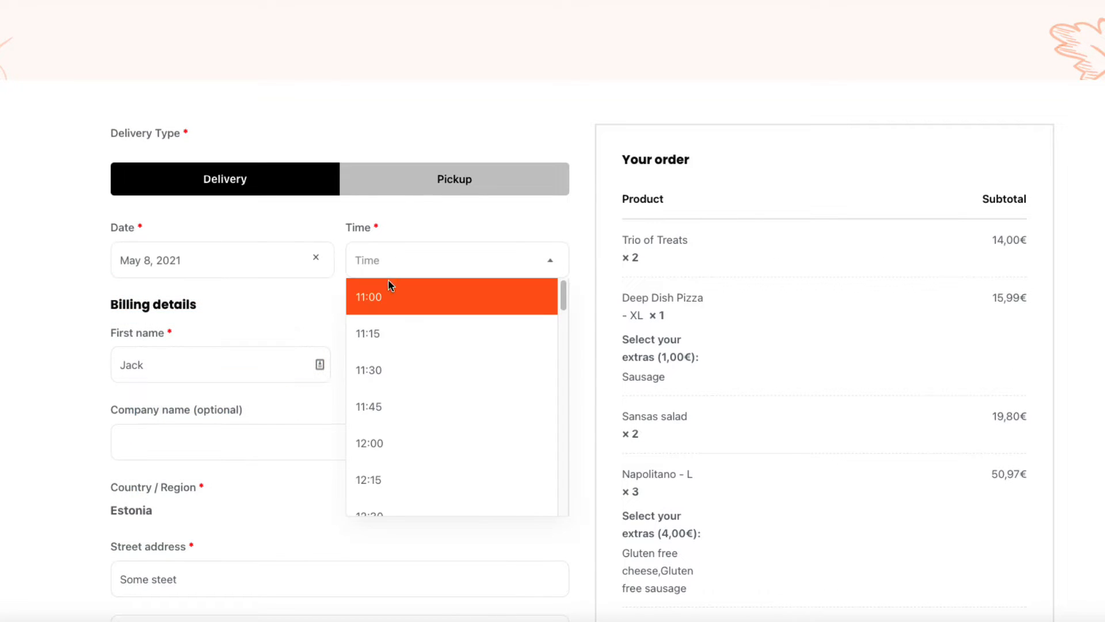
pyautogui.click(373, 407)
# Step: Change the order type to Pickup, dated May 4, 2021 at 12:30
pyautogui.click(449, 180)
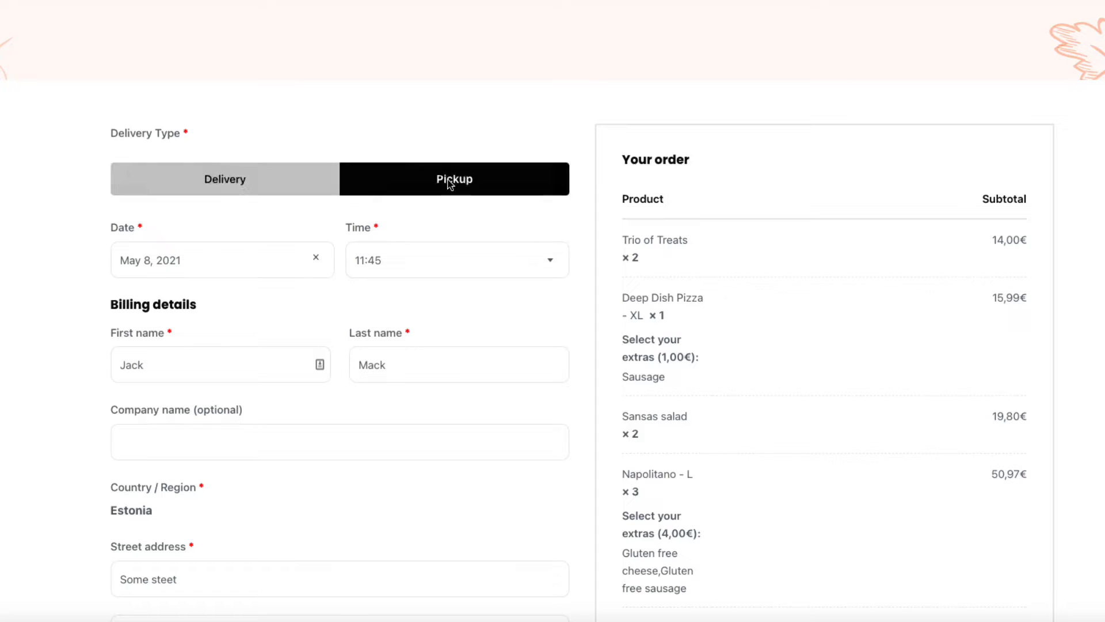
pyautogui.click(192, 259)
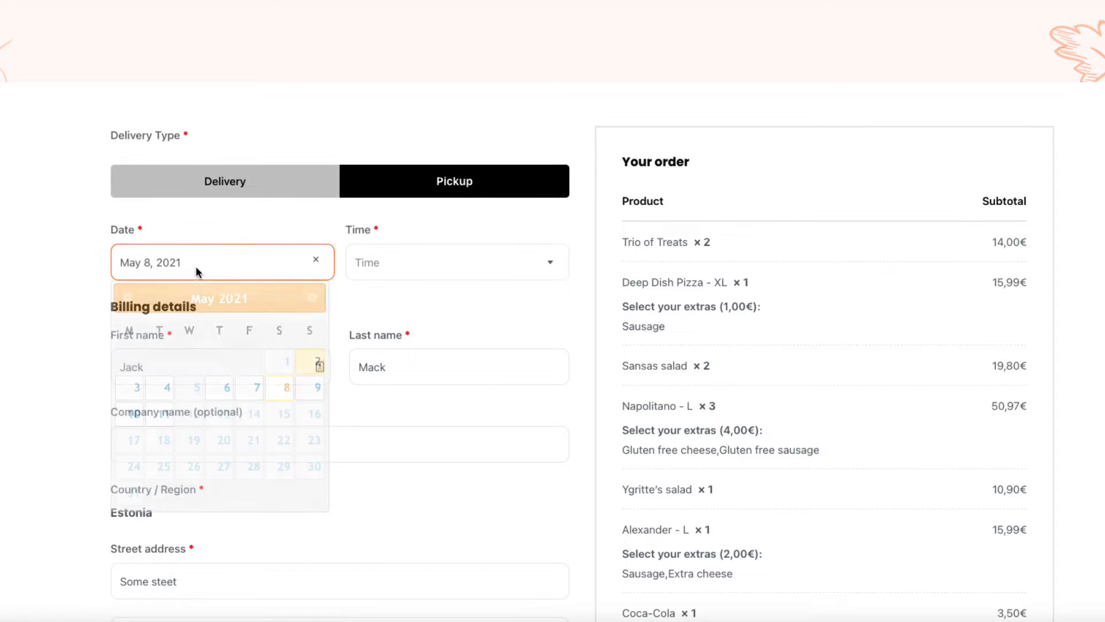
pyautogui.click(169, 390)
pyautogui.click(412, 263)
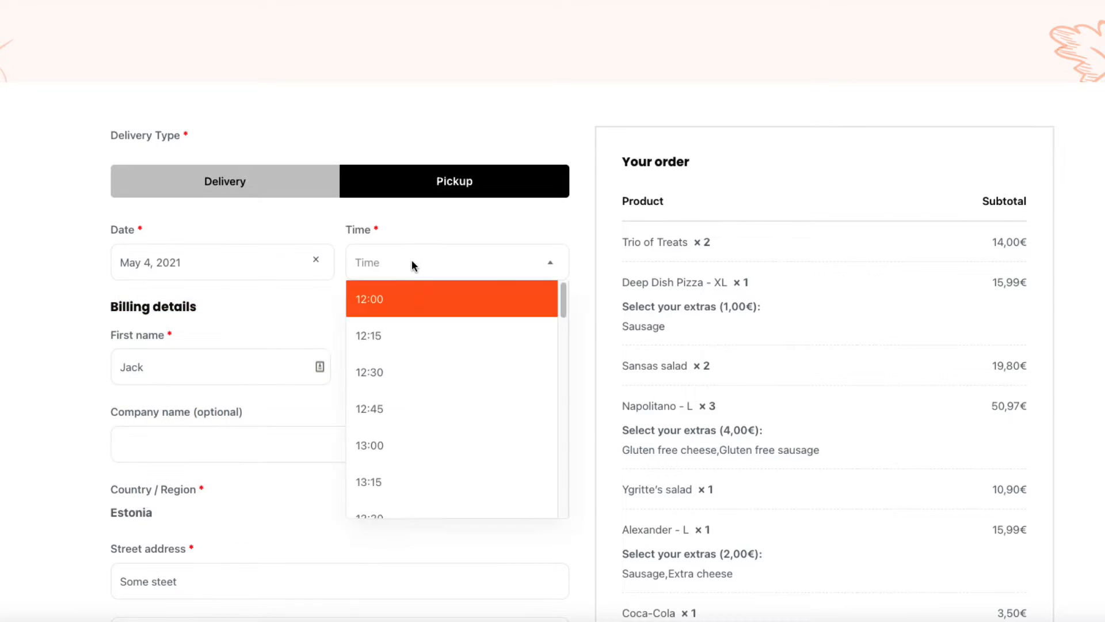
pyautogui.click(391, 378)
pyautogui.scroll(1, 380, 288)
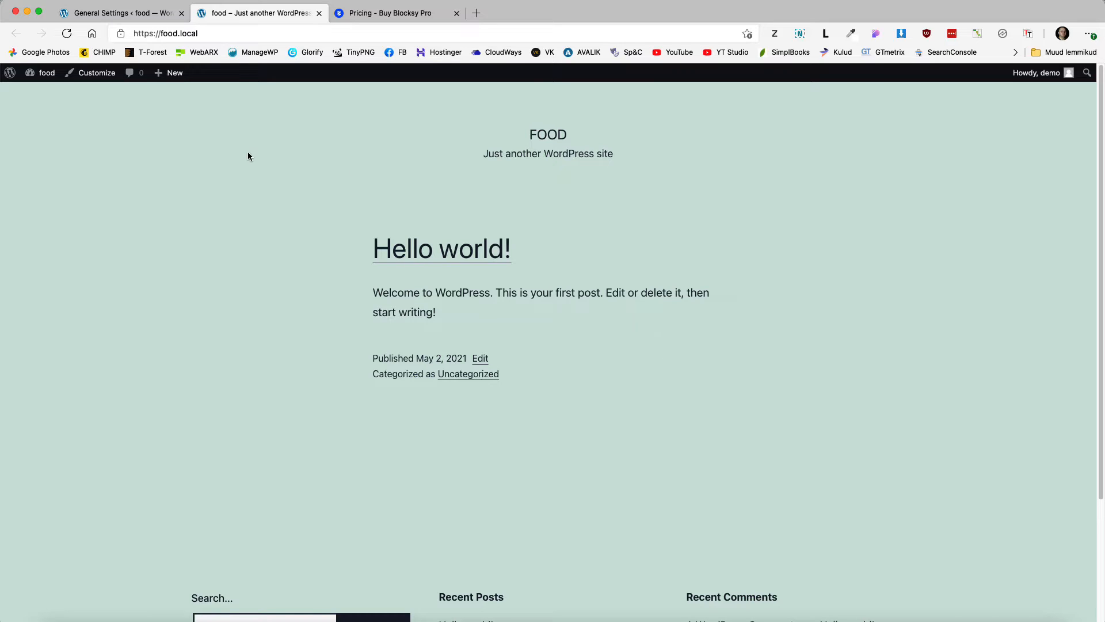
# Step: Go to Appearance > Themes > Add New and put the cursor in the theme search field
pyautogui.click(133, 15)
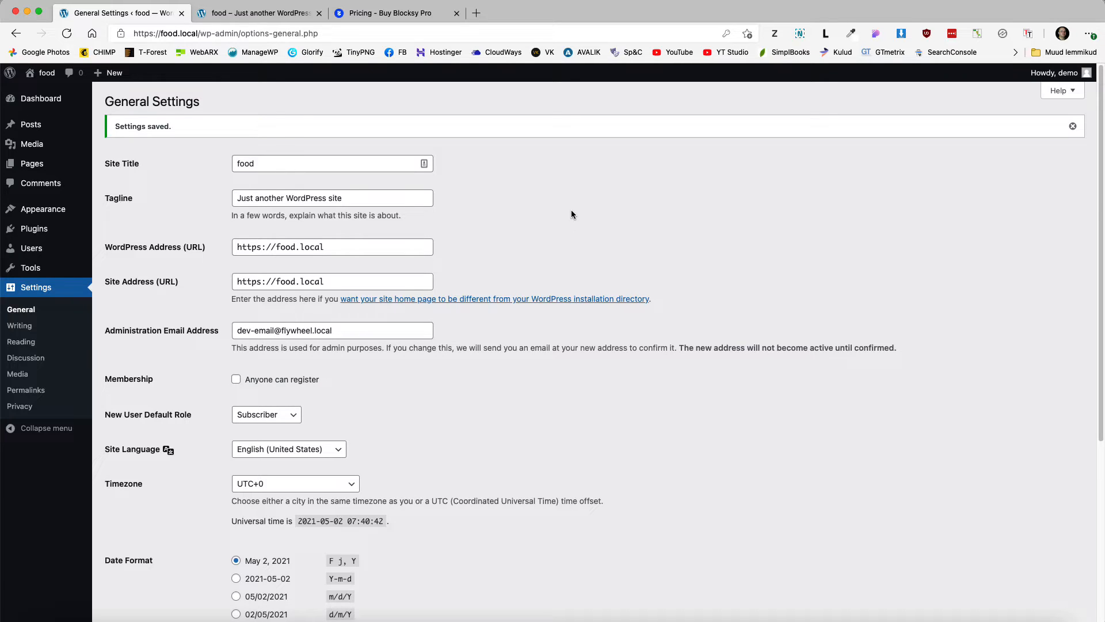
pyautogui.moveTo(46, 210)
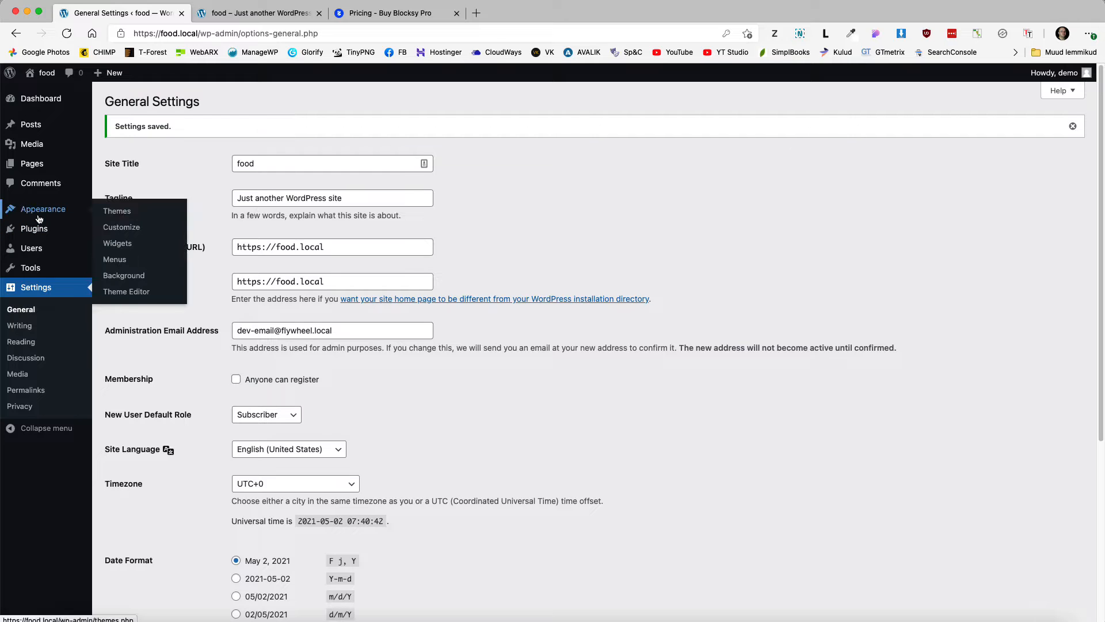
pyautogui.click(117, 211)
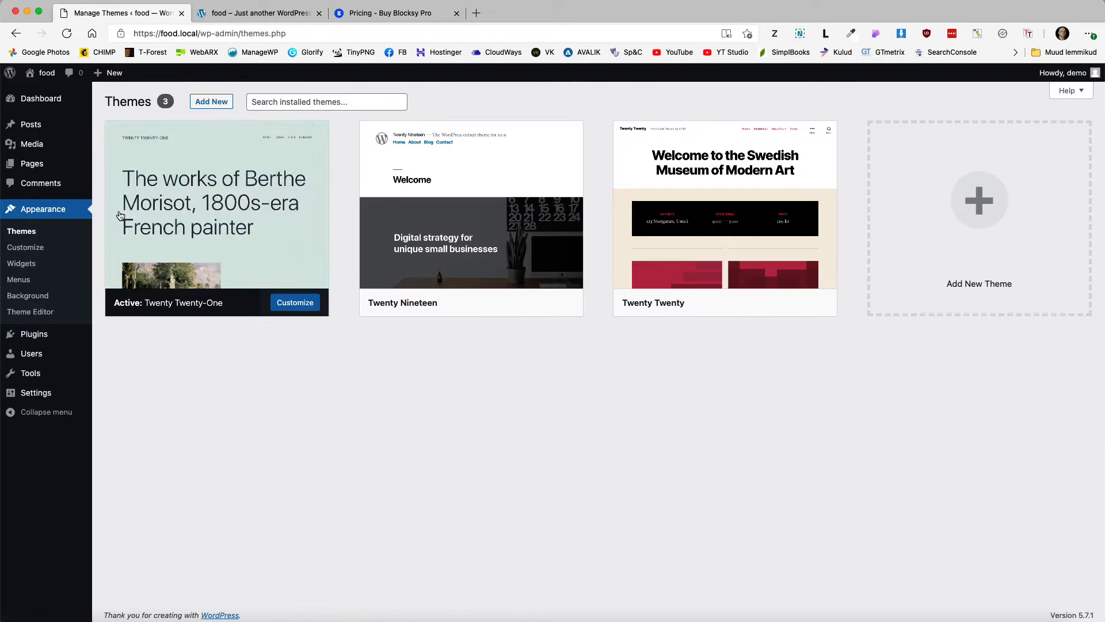
pyautogui.click(209, 103)
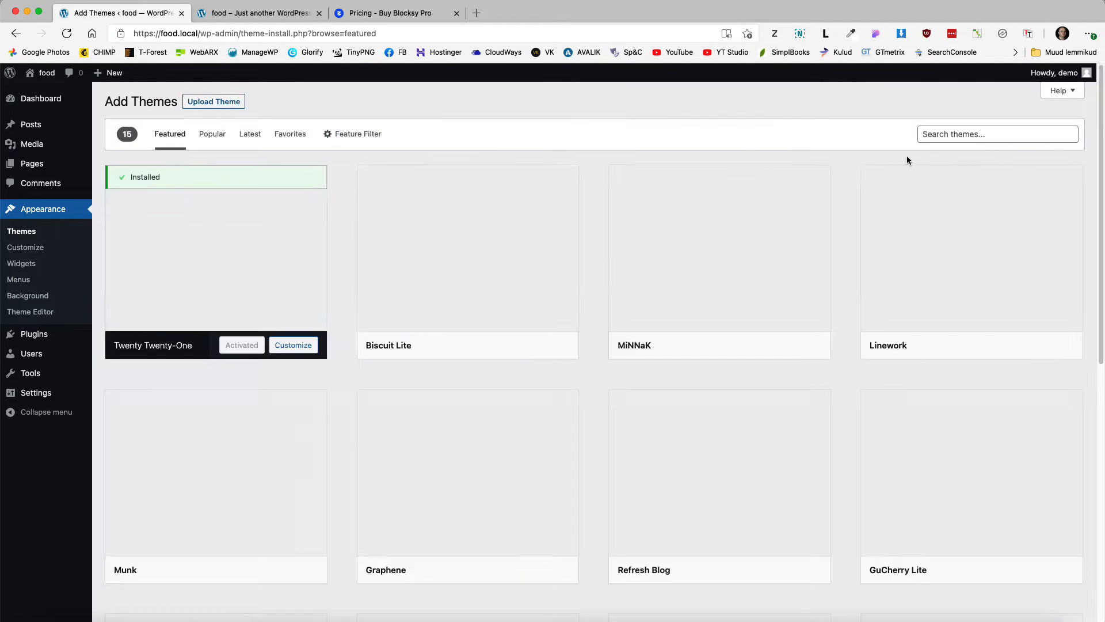
pyautogui.click(954, 133)
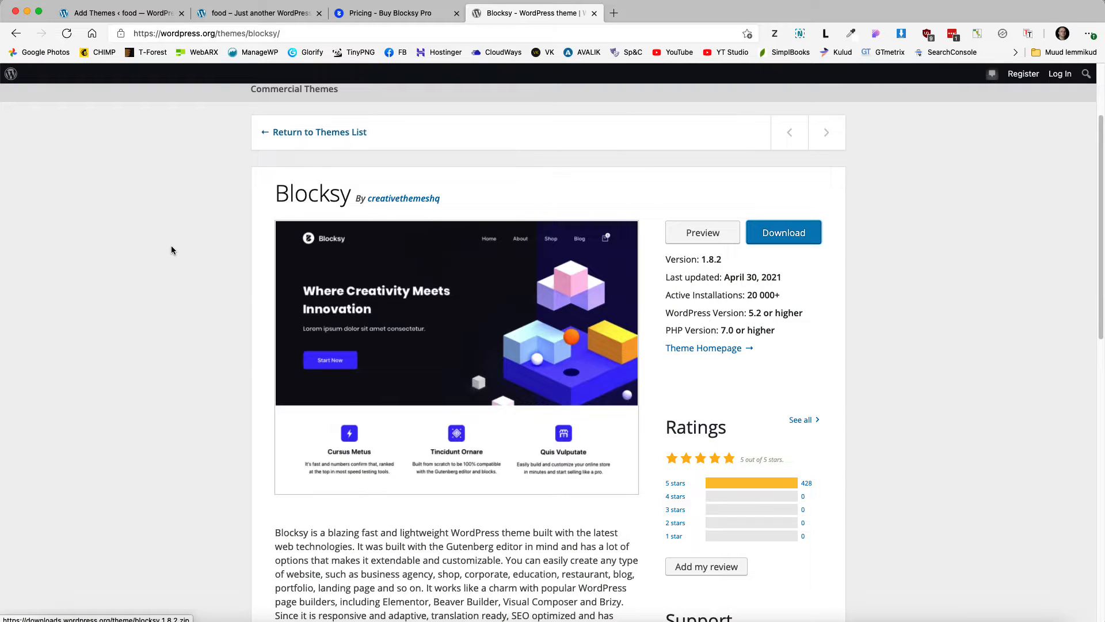
# Step: Inspect Blocksy's 20 000+ active installations and its 5-star rating from 428 reviews
pyautogui.scroll(-1, 171, 250)
pyautogui.moveTo(784, 287); pyautogui.dragTo(732, 280)
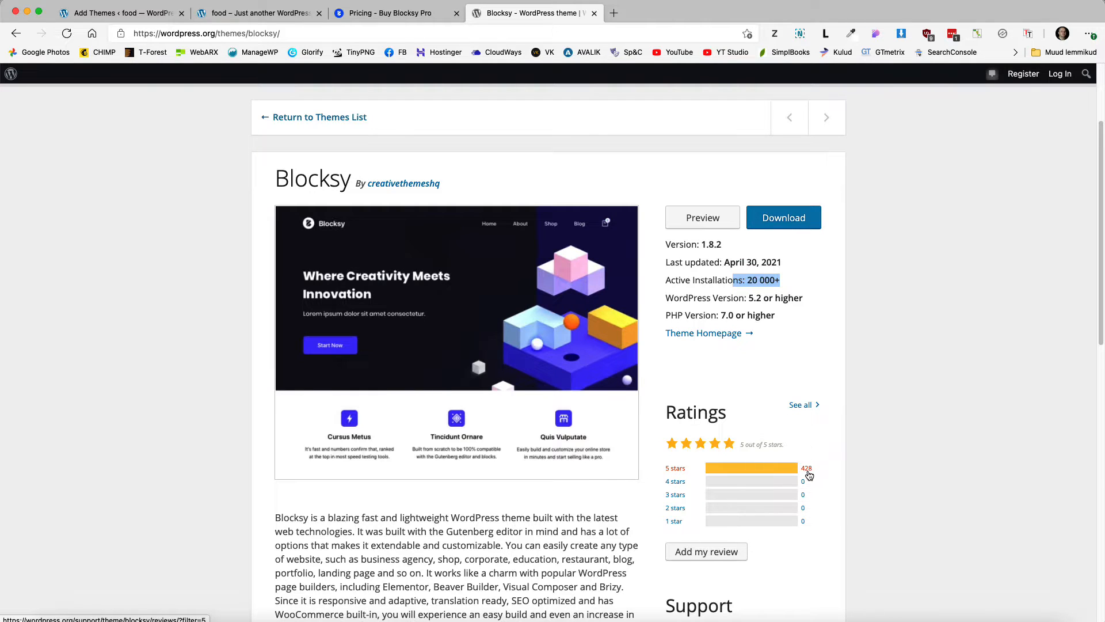
pyautogui.scroll(-1, 810, 473)
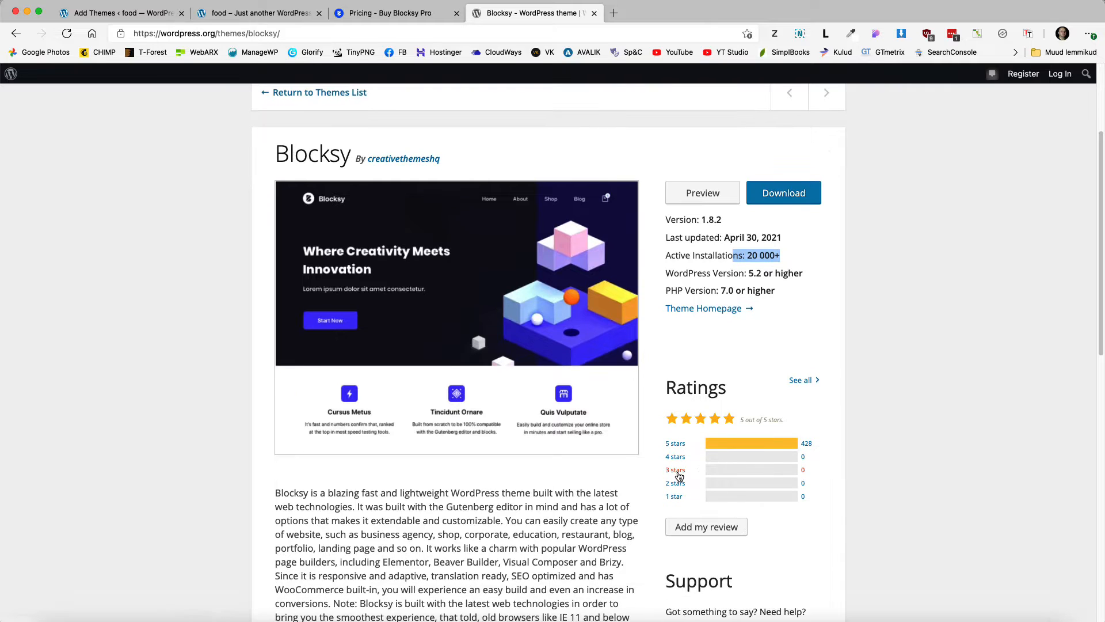
pyautogui.scroll(5, 867, 406)
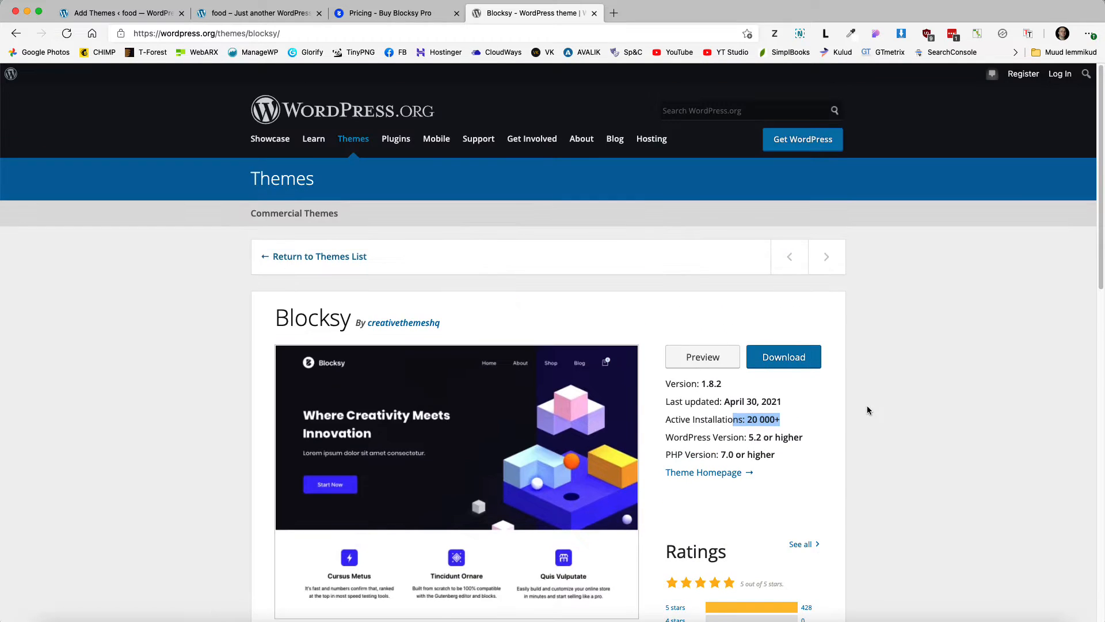
# Step: Install Blocksy from the Add Themes results, then view the Blocksy Pro pricing page
pyautogui.click(111, 16)
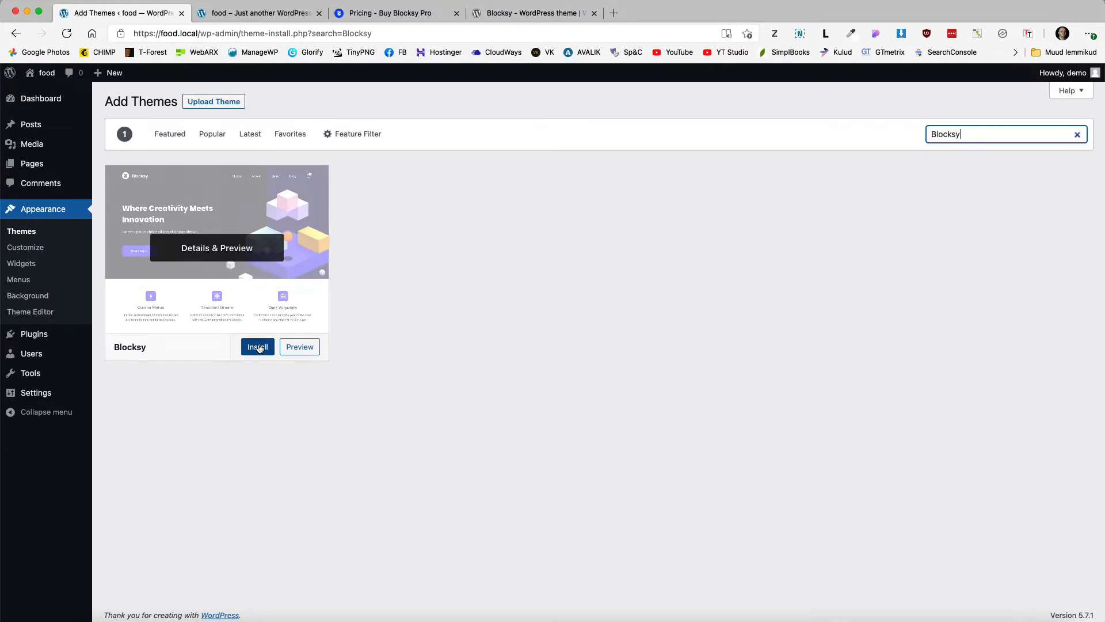
pyautogui.click(252, 347)
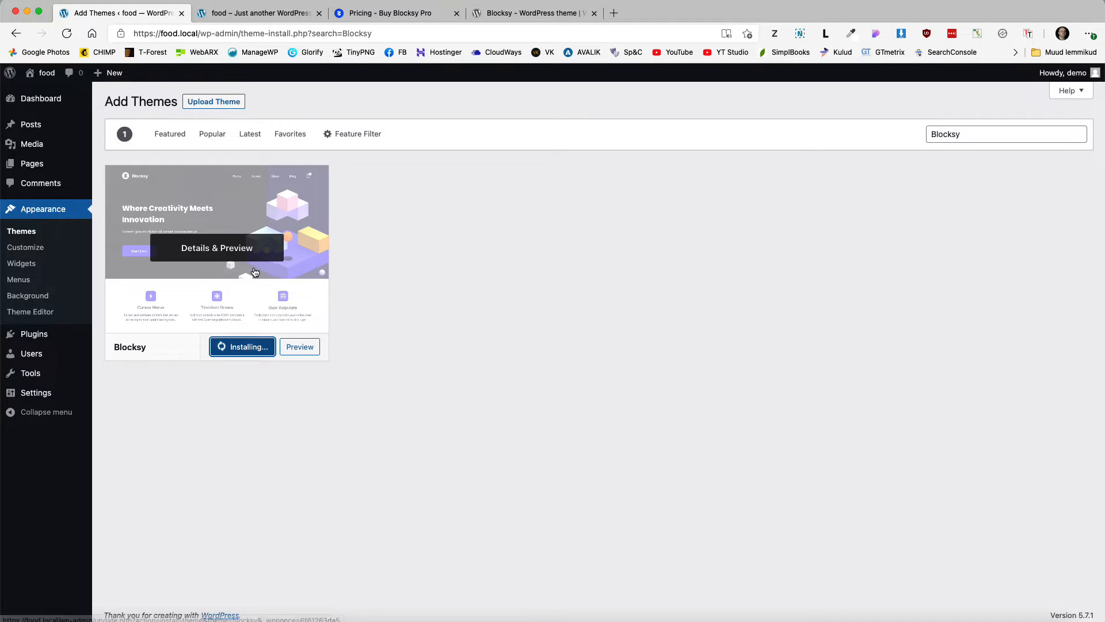
pyautogui.click(396, 14)
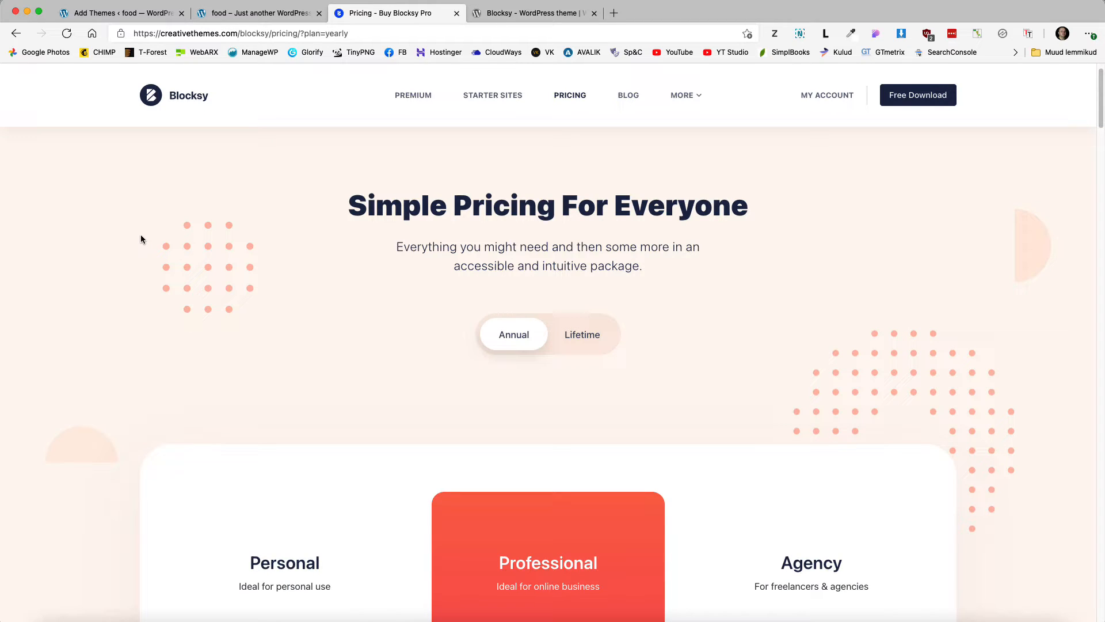
# Step: Review the Blocksy Pro plans at $49, $69 and $99 yearly, then return to Add Themes
pyautogui.scroll(-5, 141, 238)
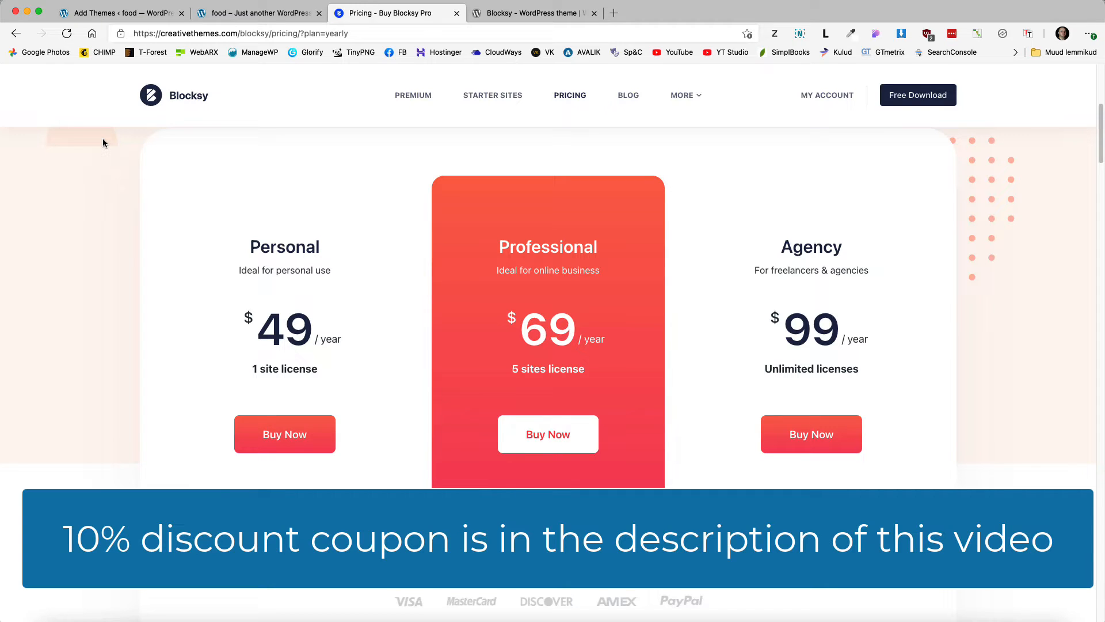
pyautogui.click(136, 14)
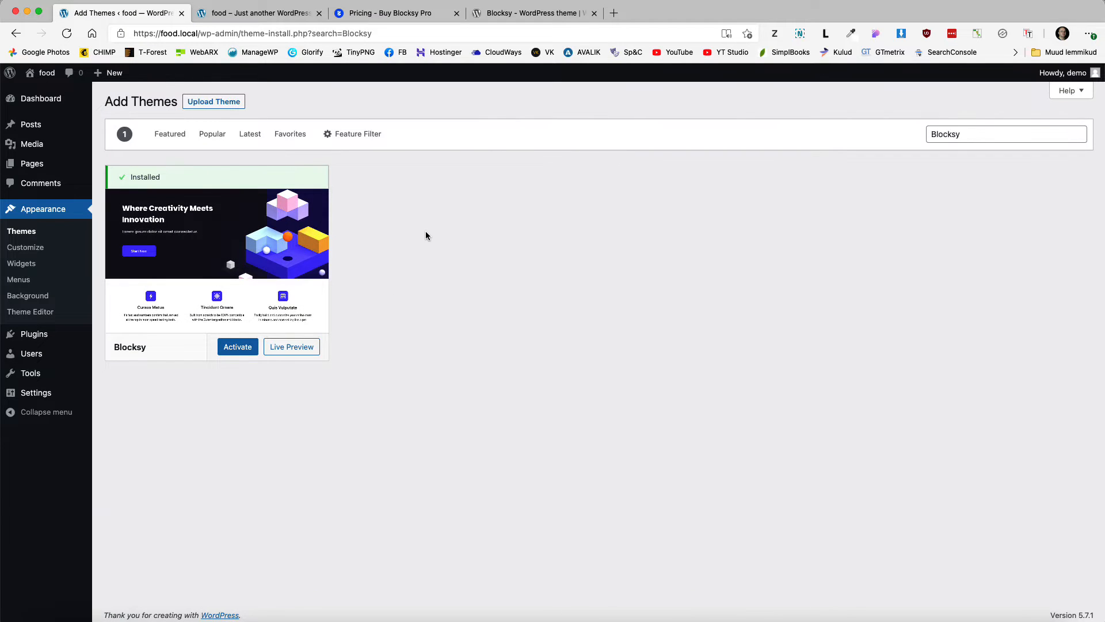
# Step: Activate the Blocksy theme and download Blocksy Companion from the Blocksy account
pyautogui.click(235, 348)
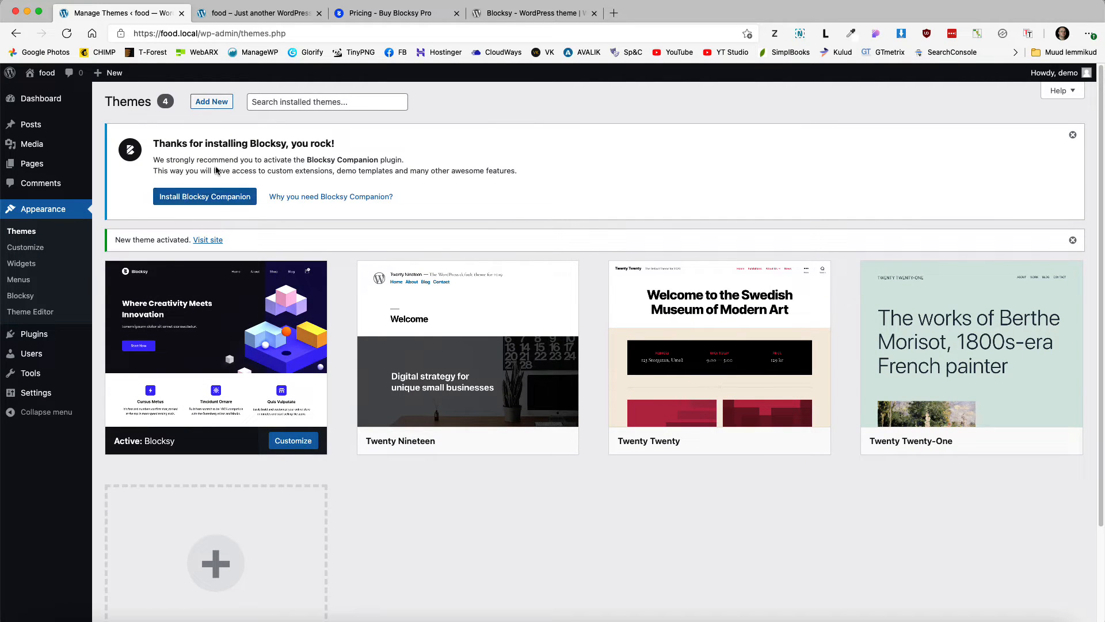
pyautogui.click(380, 12)
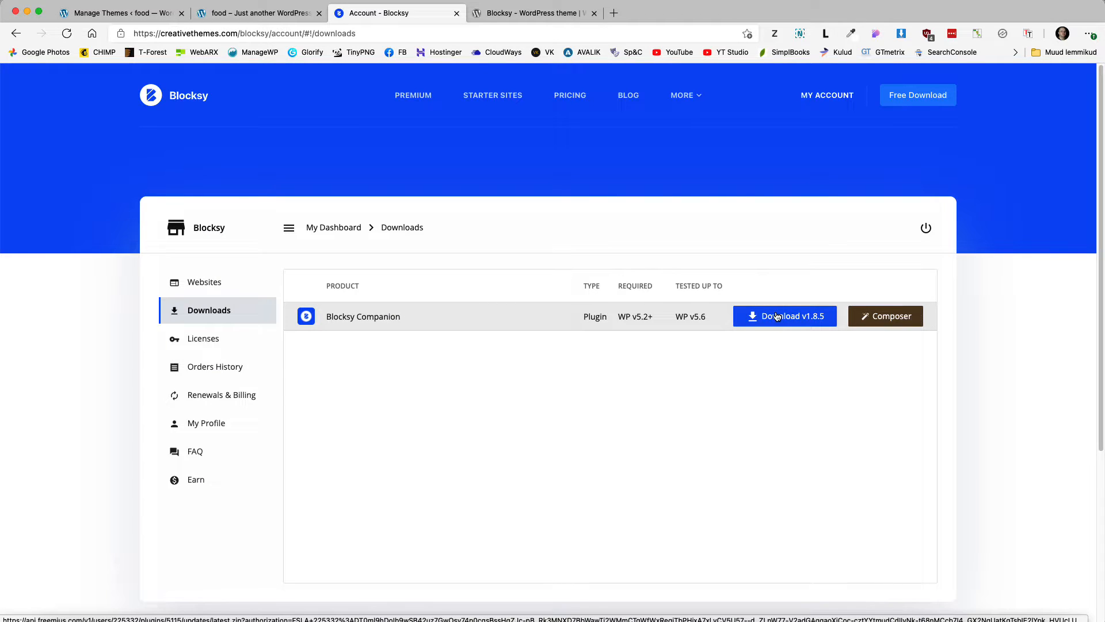
pyautogui.click(121, 12)
# Step: Upload blocksy-companion-pro-latest.zip as a new plugin, install it and activate it
pyautogui.moveTo(34, 333)
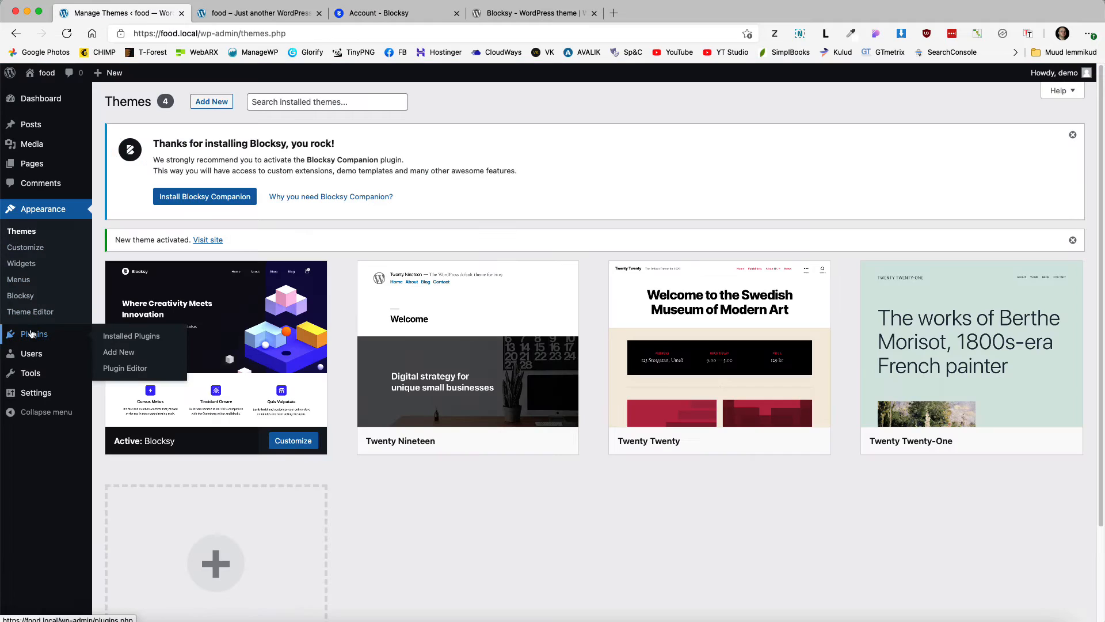
pyautogui.click(116, 358)
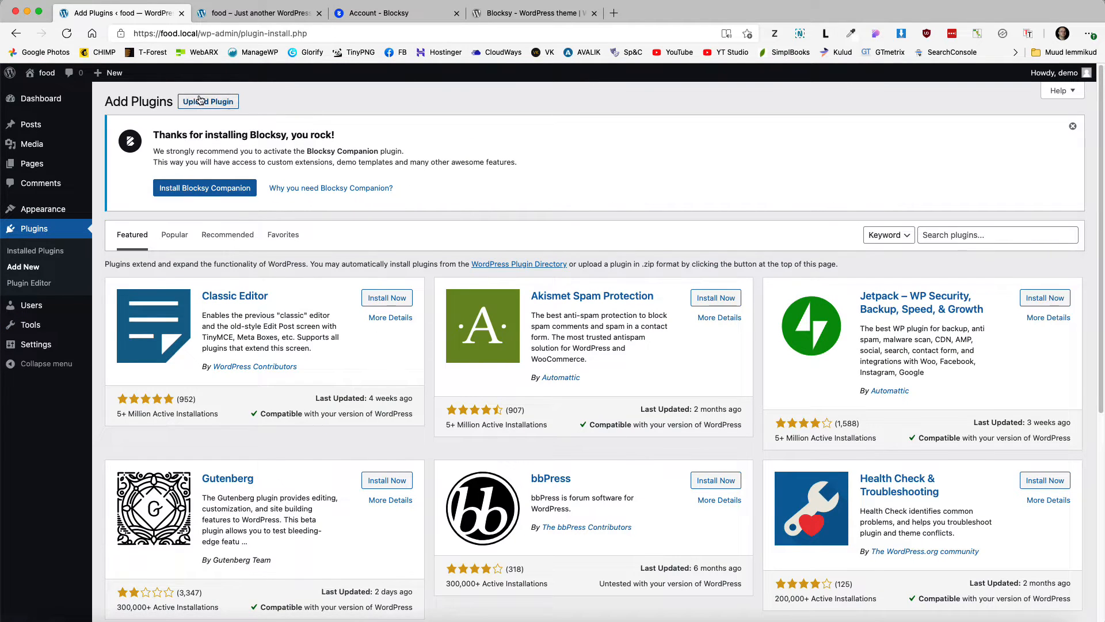
pyautogui.click(200, 102)
pyautogui.moveTo(2, 124); pyautogui.dragTo(530, 315)
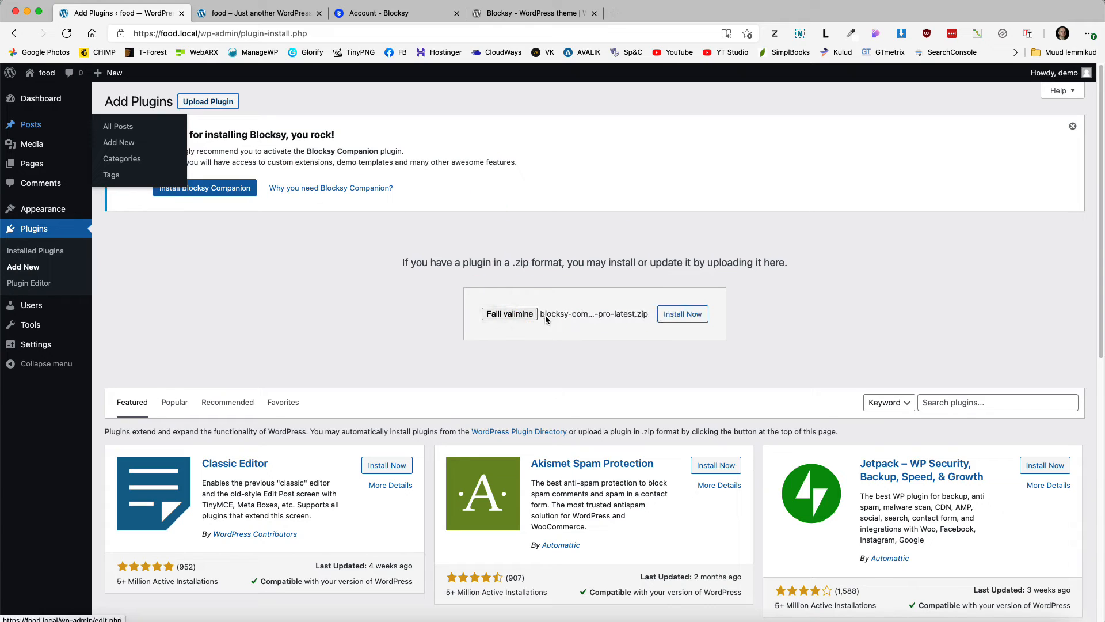
pyautogui.click(694, 314)
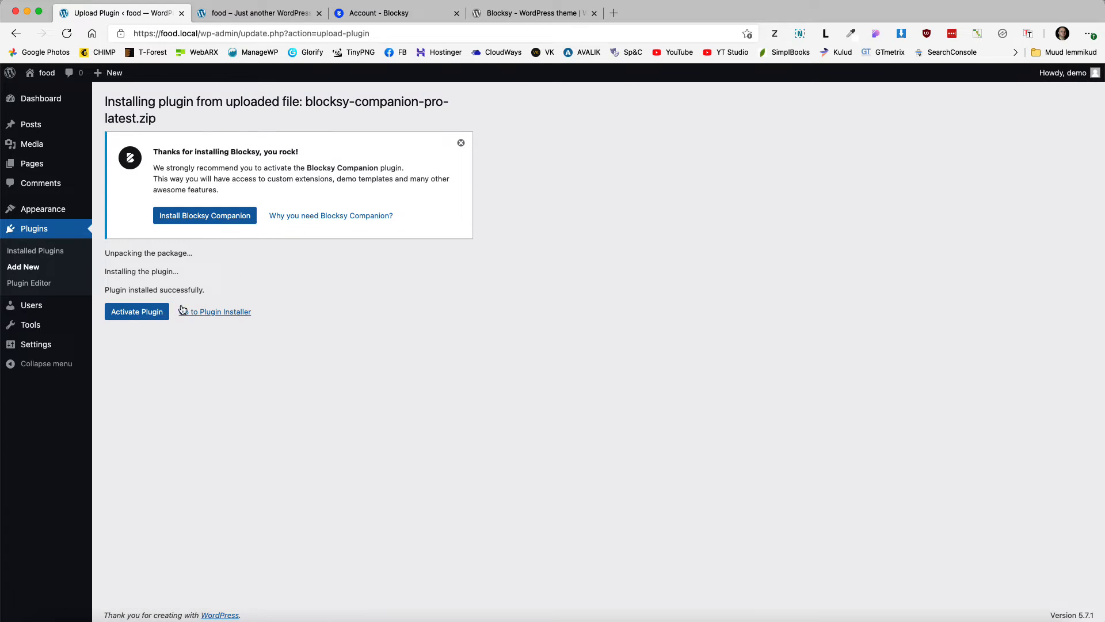
pyautogui.click(130, 312)
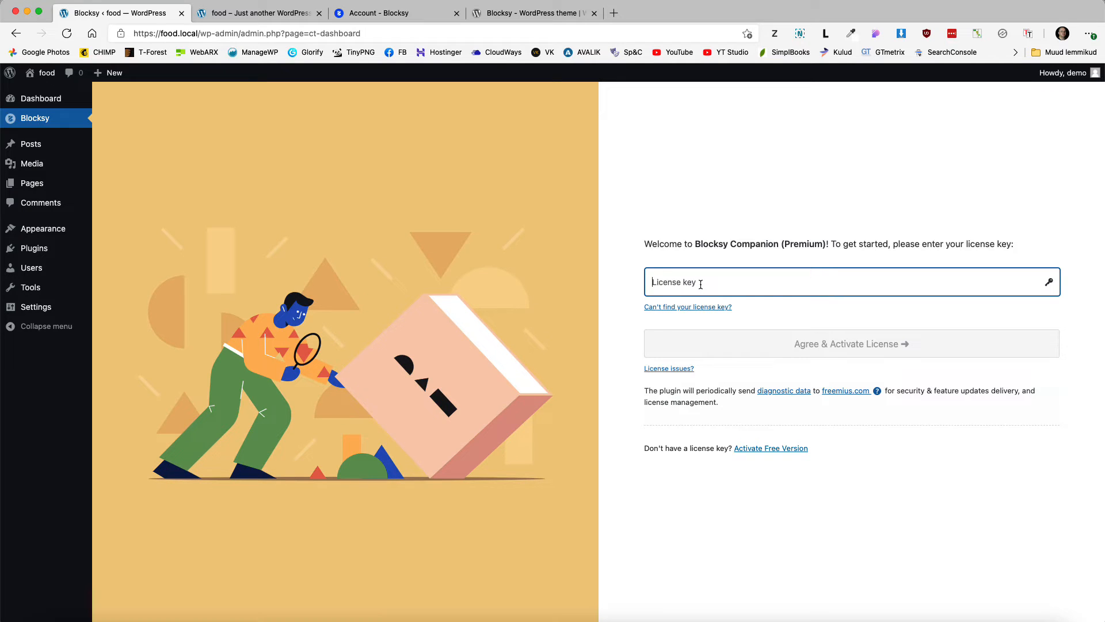
# Step: Copy the licence key from the Blocksy account Licenses page into the Companion's License key field
pyautogui.click(380, 13)
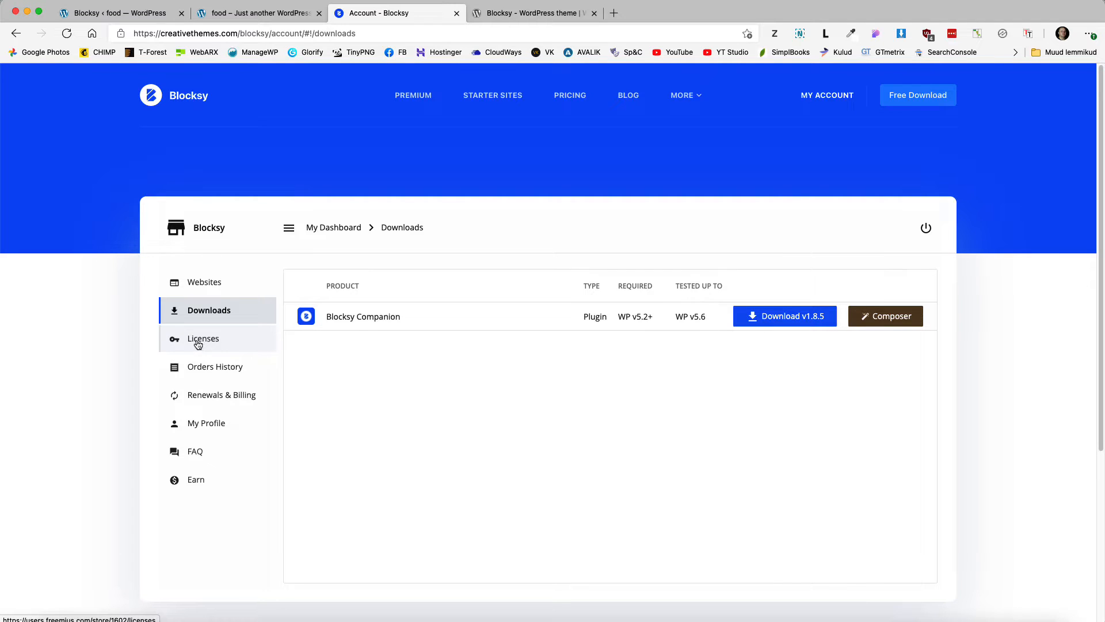
pyautogui.click(115, 13)
pyautogui.press('super+v')
pyautogui.click(862, 343)
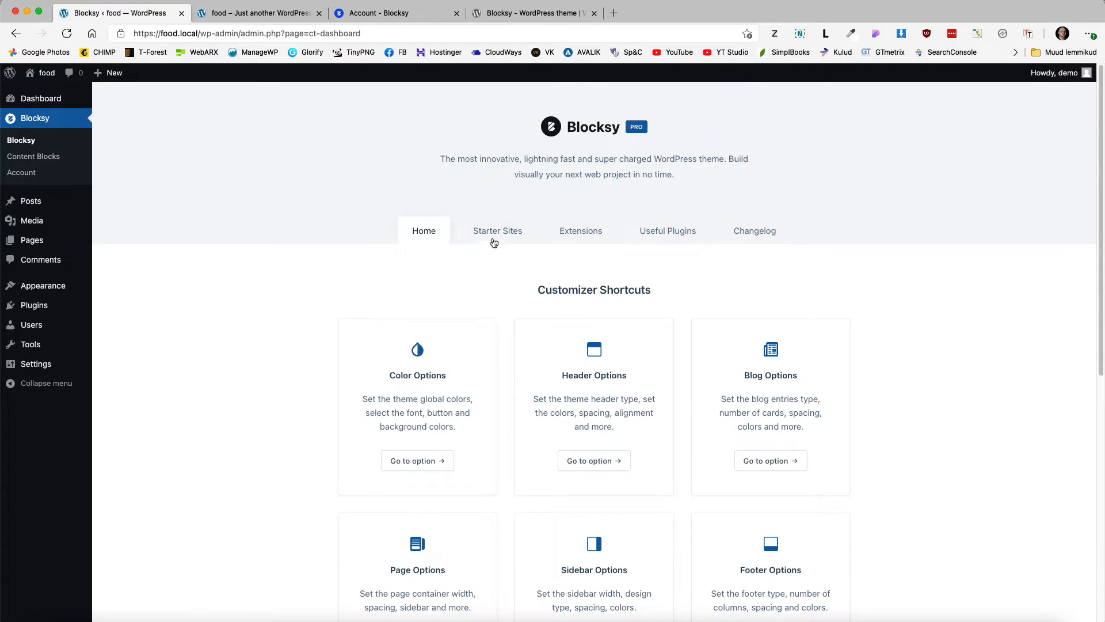
# Step: Browse the Blocksy starter sites and preview the Tasty demo in a separate tab
pyautogui.click(498, 234)
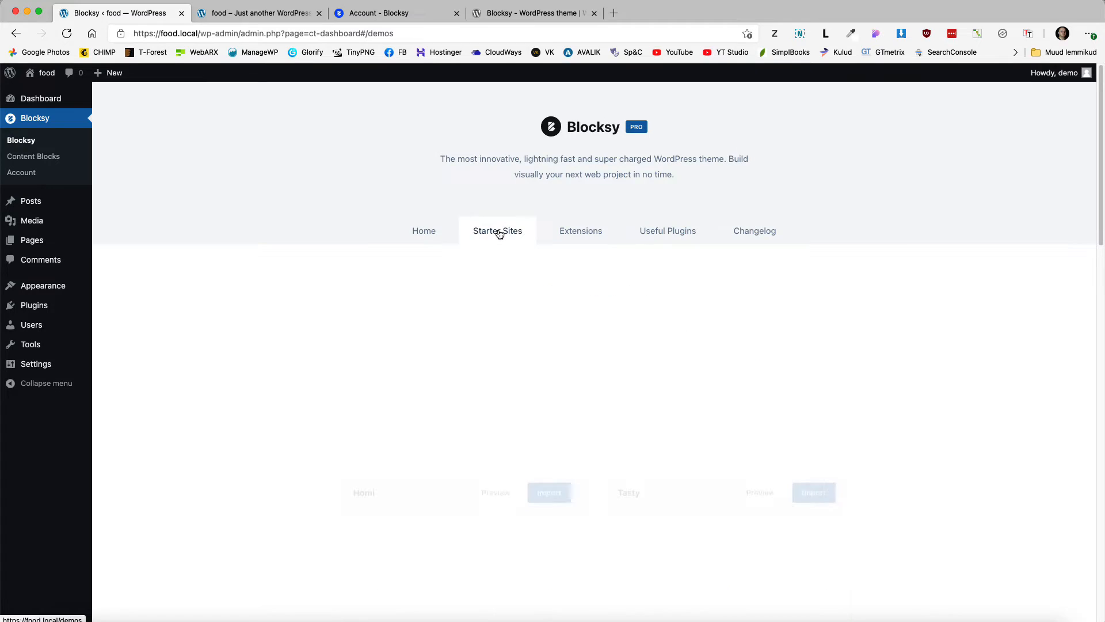
pyautogui.scroll(-1, 754, 302)
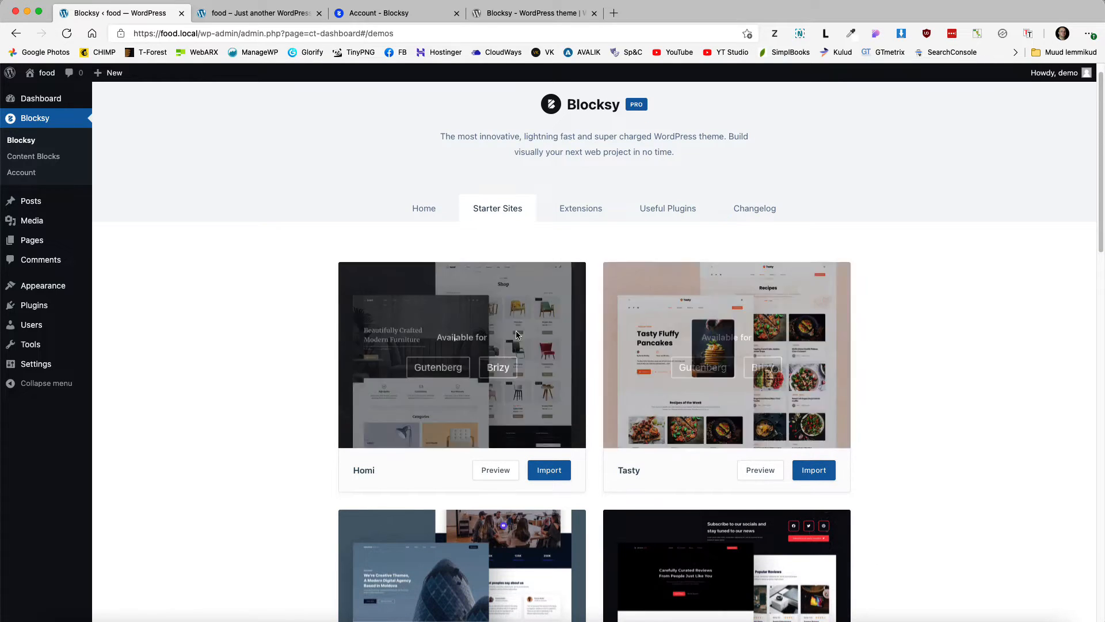
pyautogui.scroll(-15, 420, 419)
pyautogui.scroll(15, 420, 419)
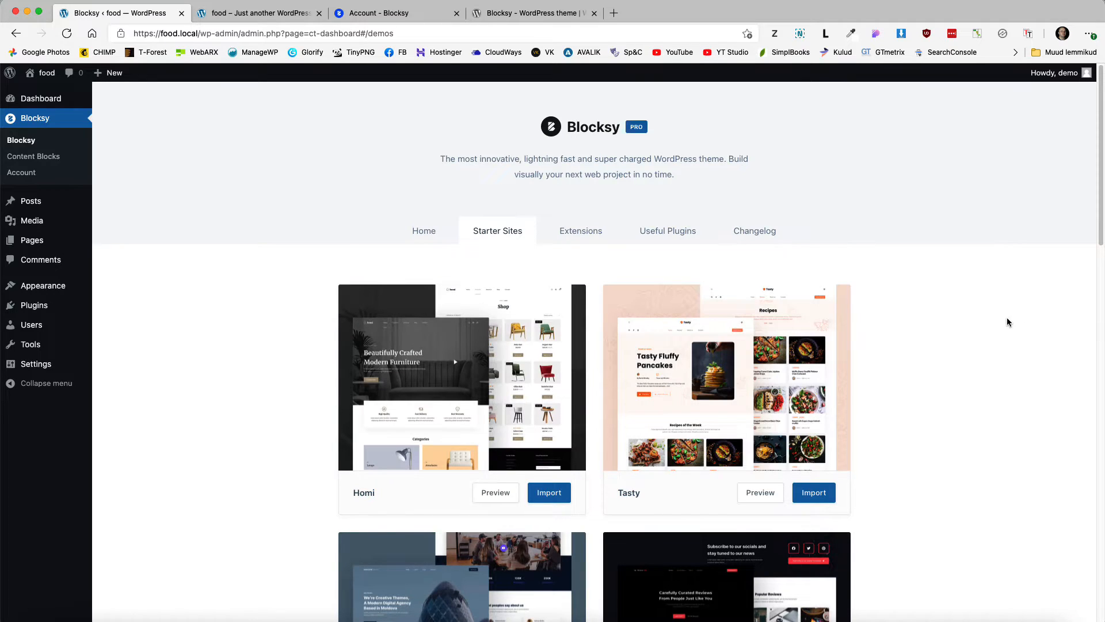
pyautogui.moveTo(703, 395)
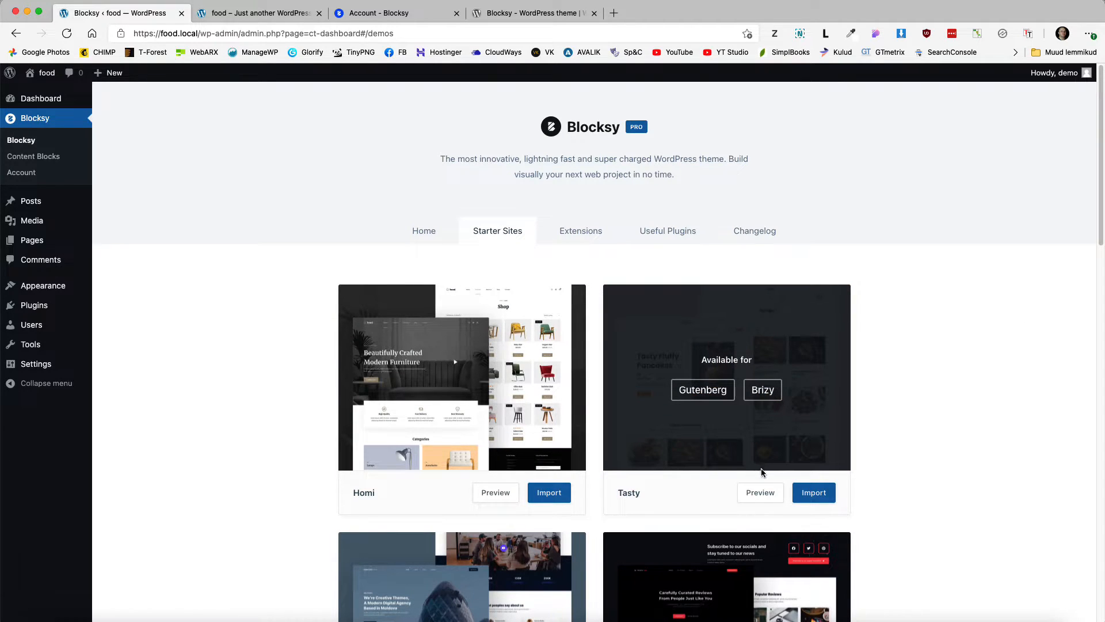
pyautogui.click(759, 492)
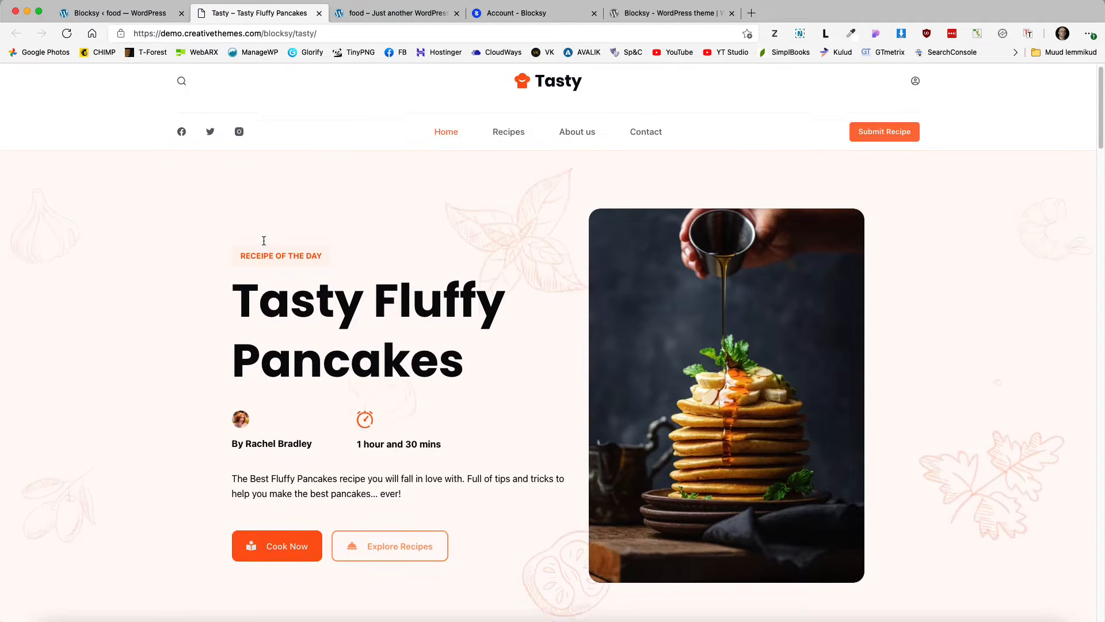
pyautogui.scroll(-5, 265, 242)
pyautogui.click(119, 14)
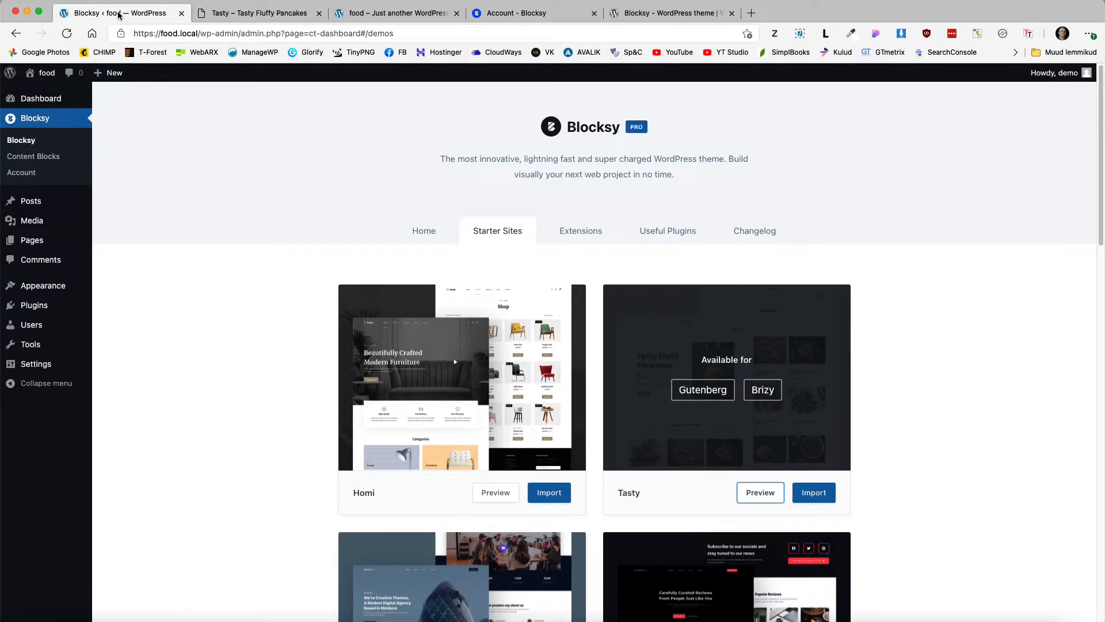
# Step: Run the Tasty import with no child theme, Gutenberg, and Recipe Card Blocks unticked, then install
pyautogui.click(811, 496)
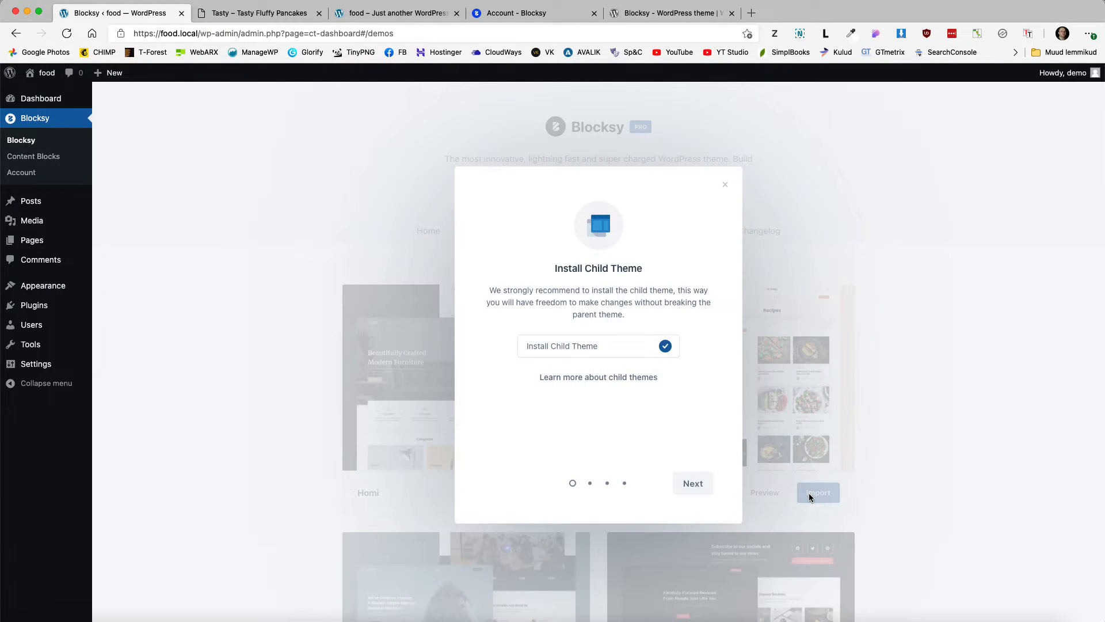
pyautogui.click(664, 347)
pyautogui.click(694, 485)
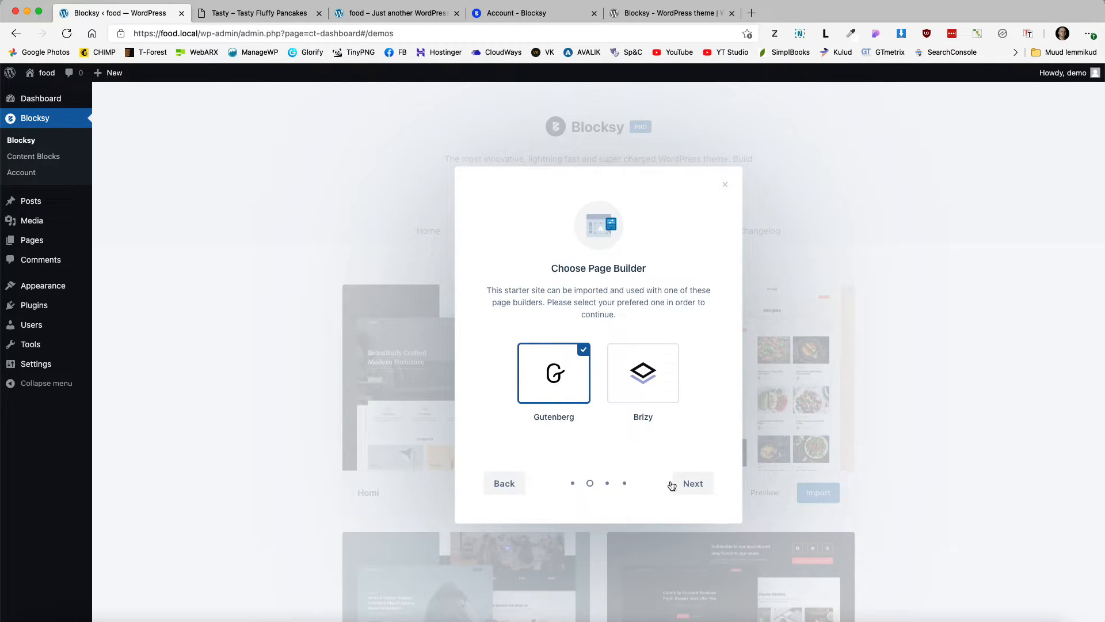
pyautogui.click(689, 487)
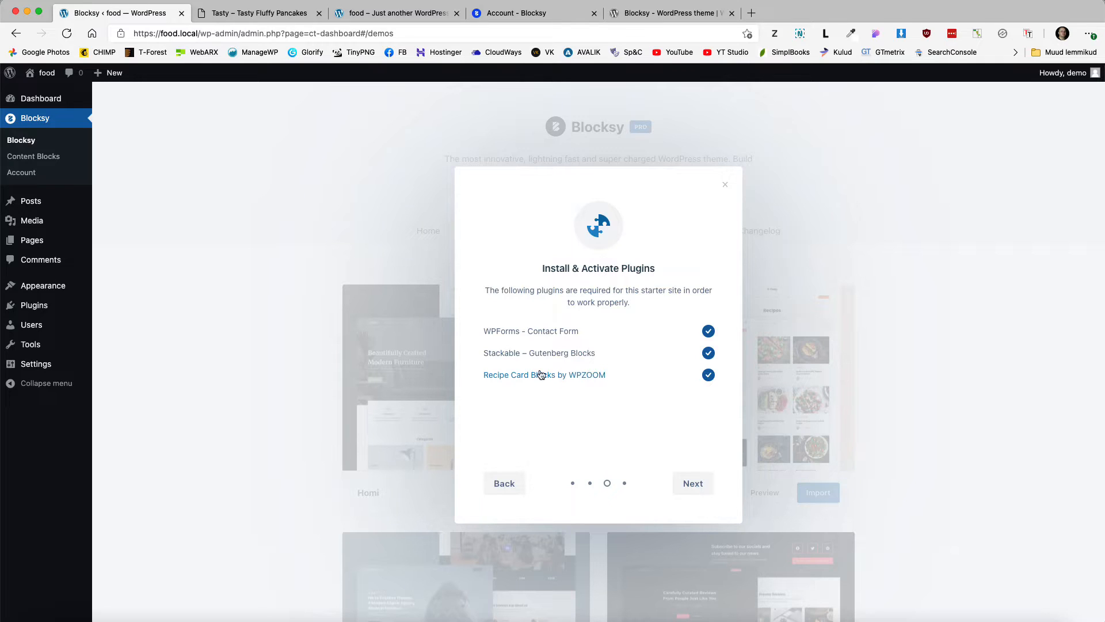
pyautogui.click(709, 377)
pyautogui.click(696, 483)
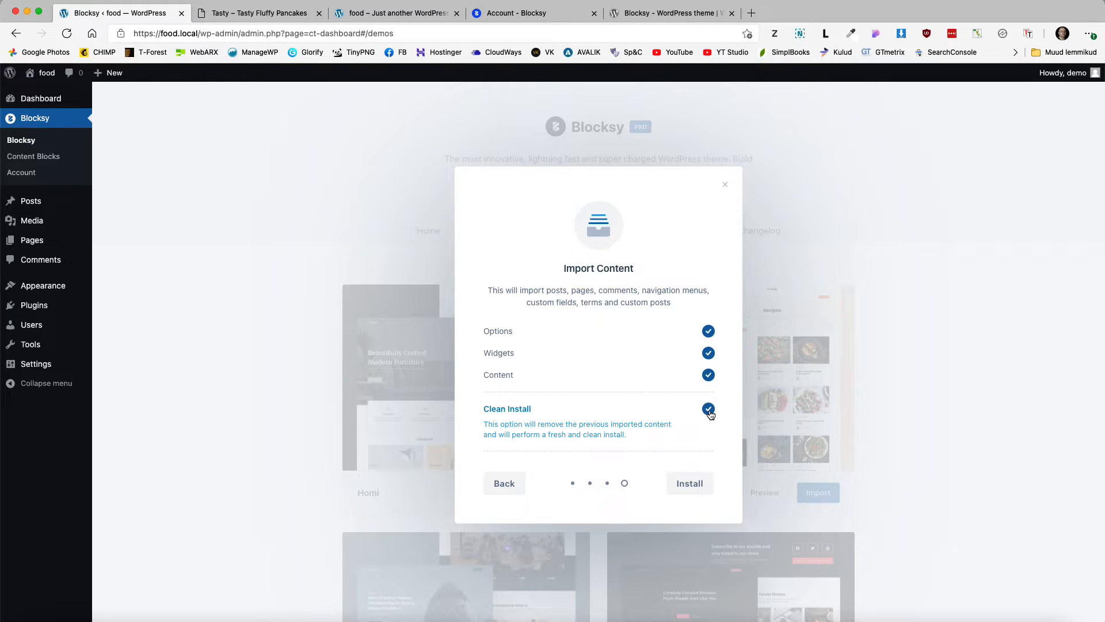
pyautogui.click(689, 485)
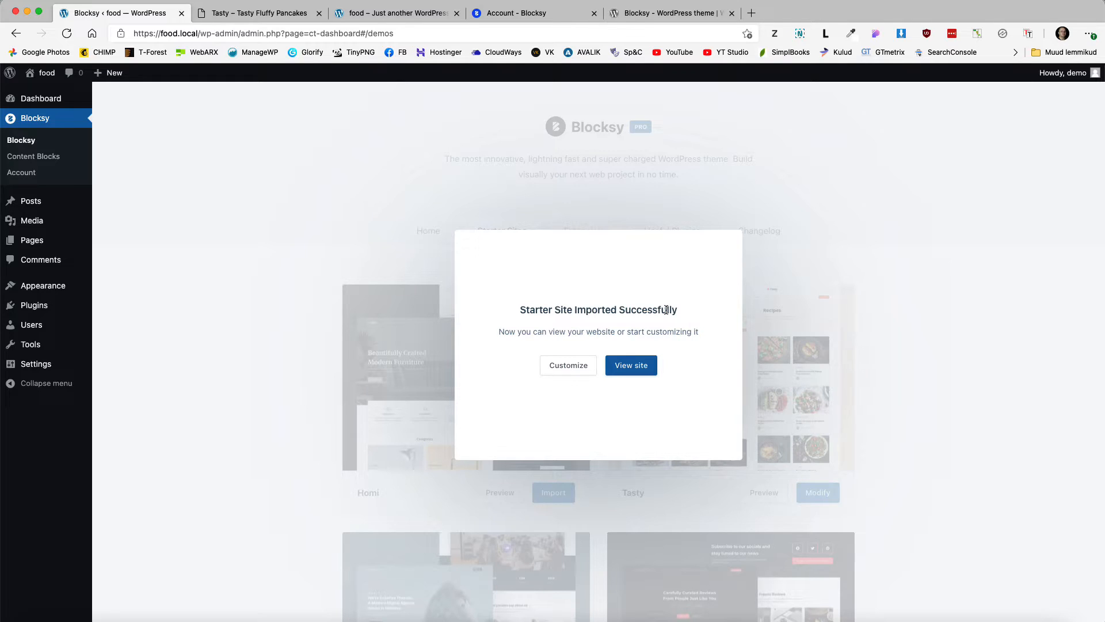
# Step: View the imported Tasty pancake homepage in its own tab, then dismiss the admin's import success dialog
pyautogui.moveTo(679, 313); pyautogui.dragTo(506, 314)
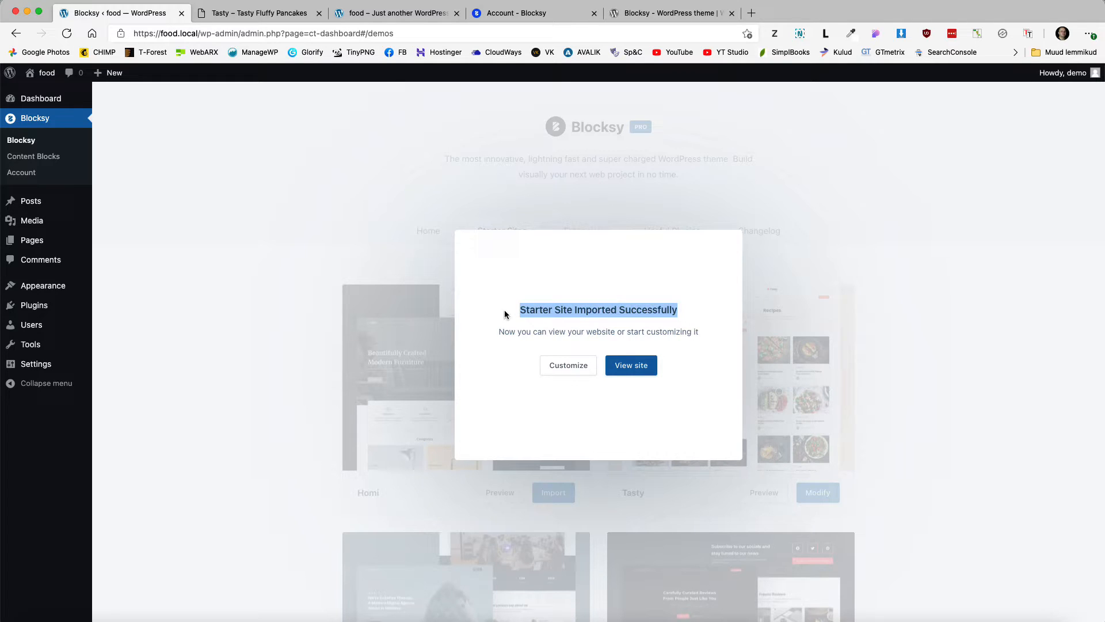
pyautogui.click(630, 366)
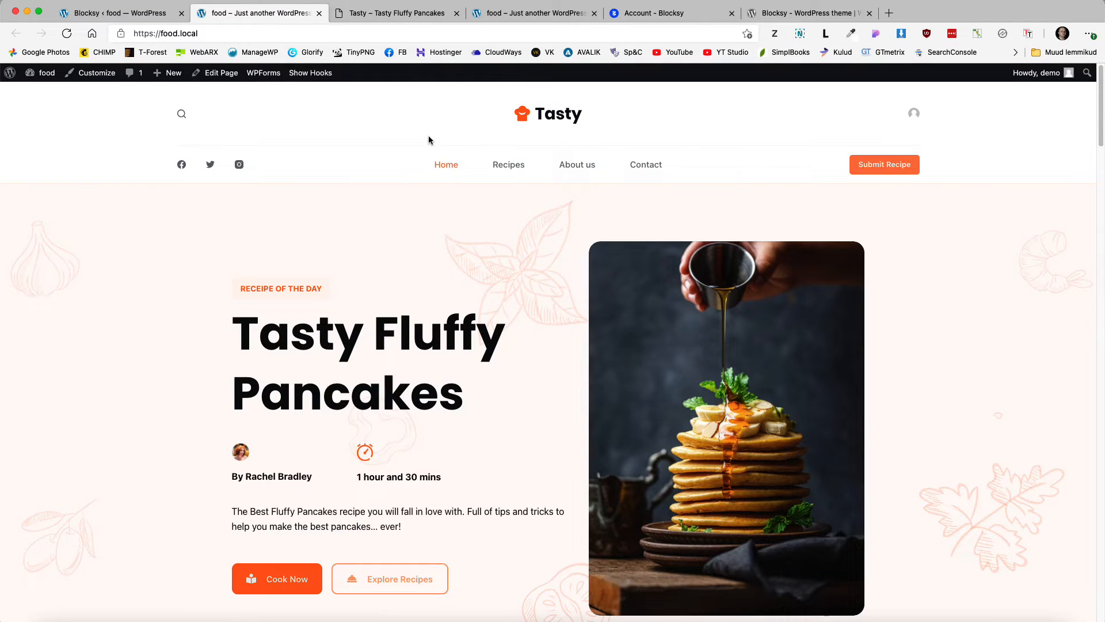
pyautogui.scroll(-10, 376, 301)
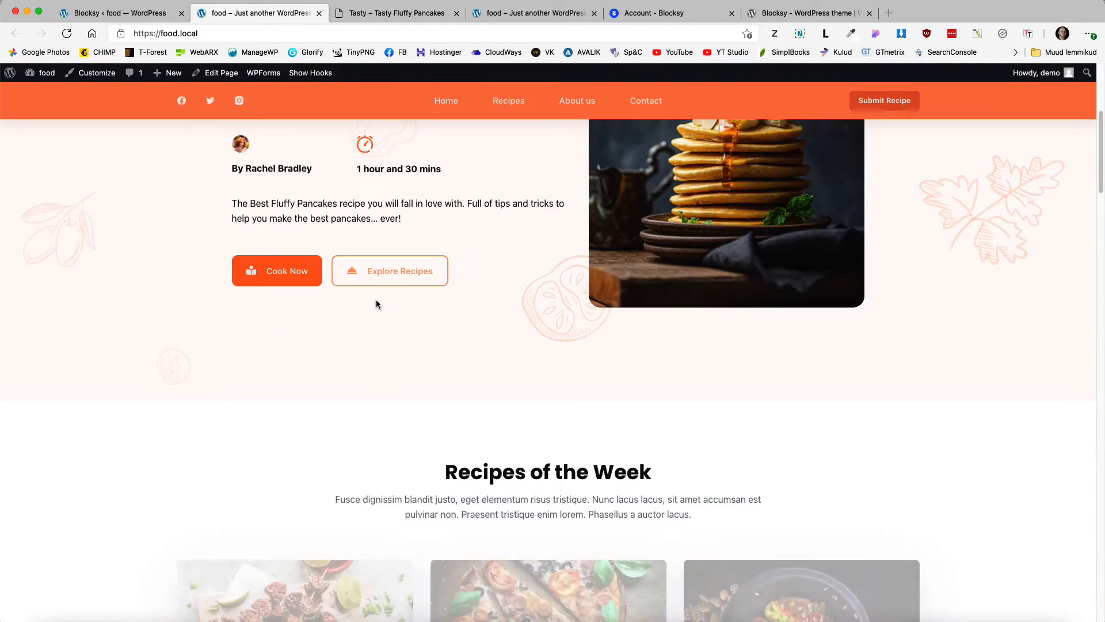
pyautogui.scroll(10, 383, 303)
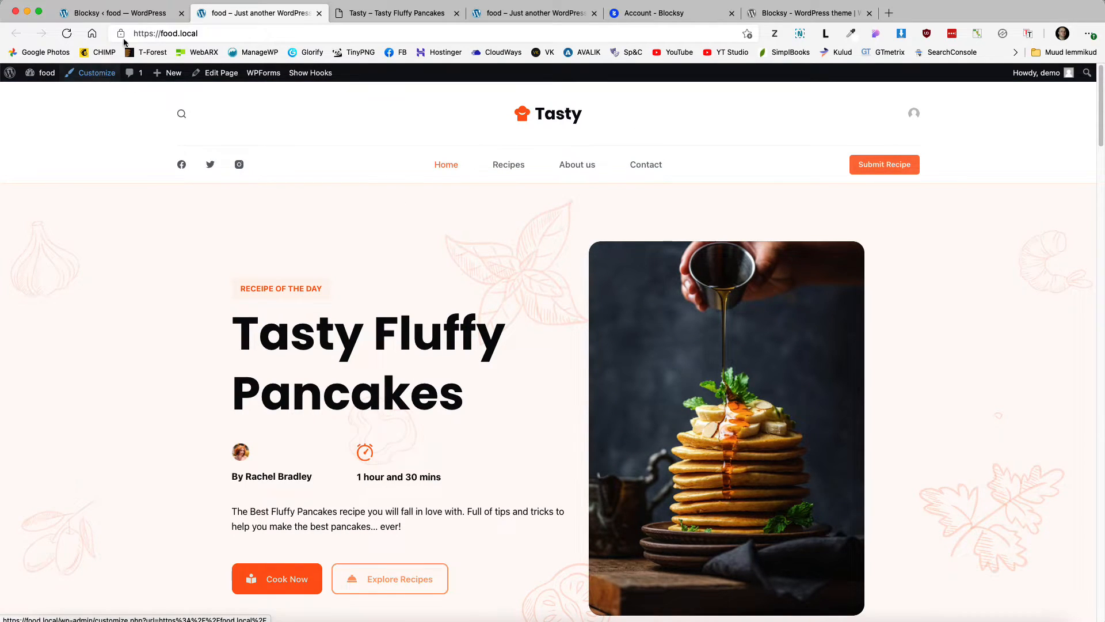
pyautogui.click(144, 13)
pyautogui.click(1032, 332)
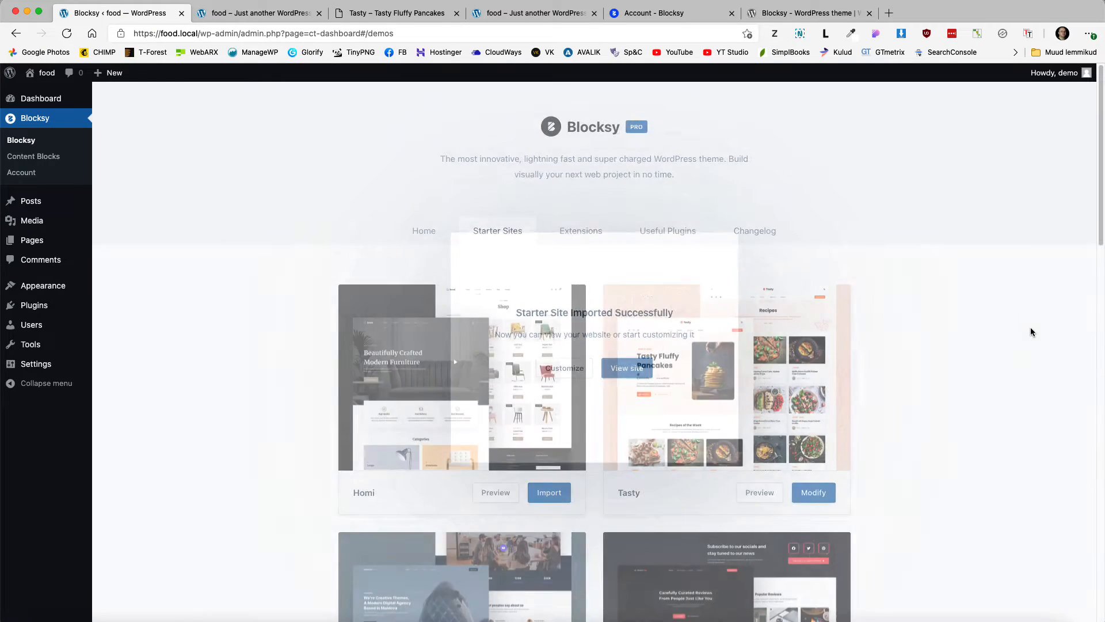
# Step: Open the Customizer's header builder for food.local from the header preview
pyautogui.moveTo(87, 286)
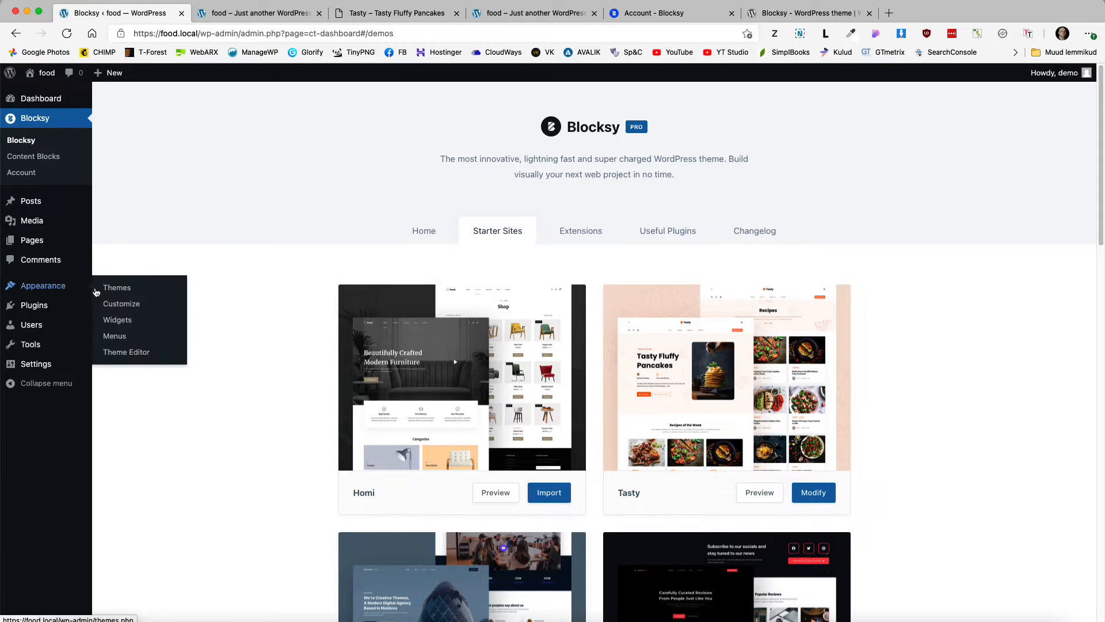
pyautogui.click(121, 305)
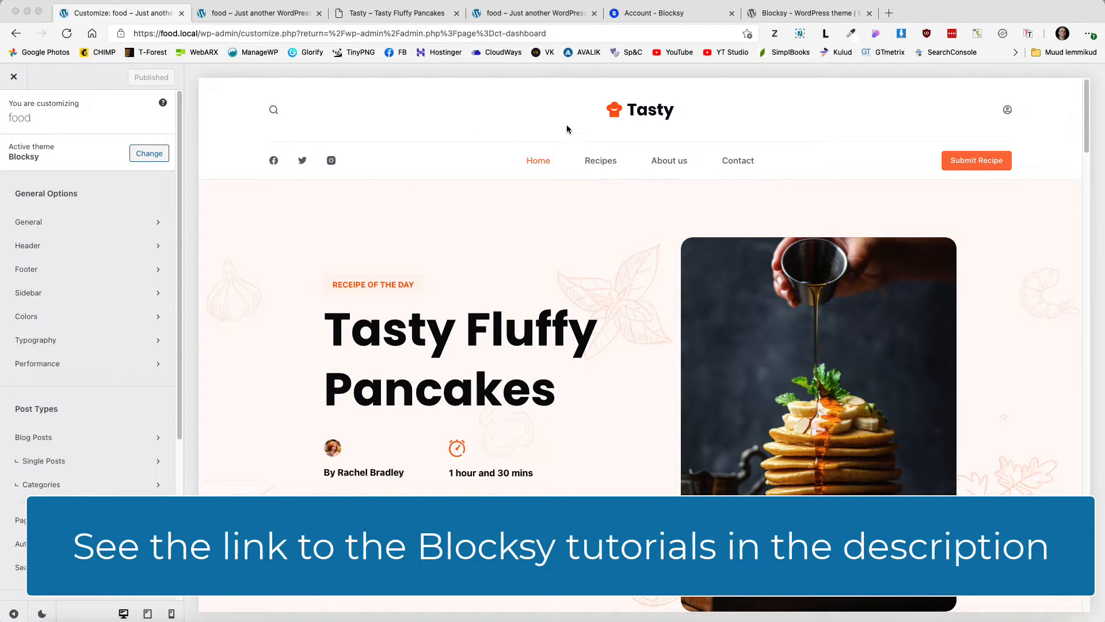
pyautogui.click(727, 110)
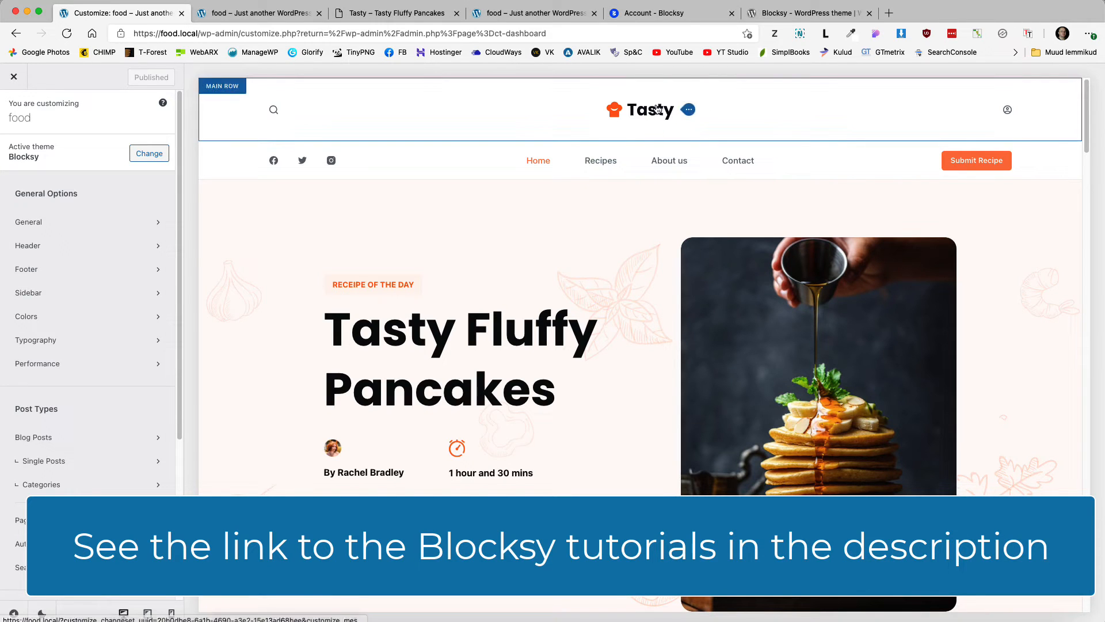
pyautogui.click(649, 124)
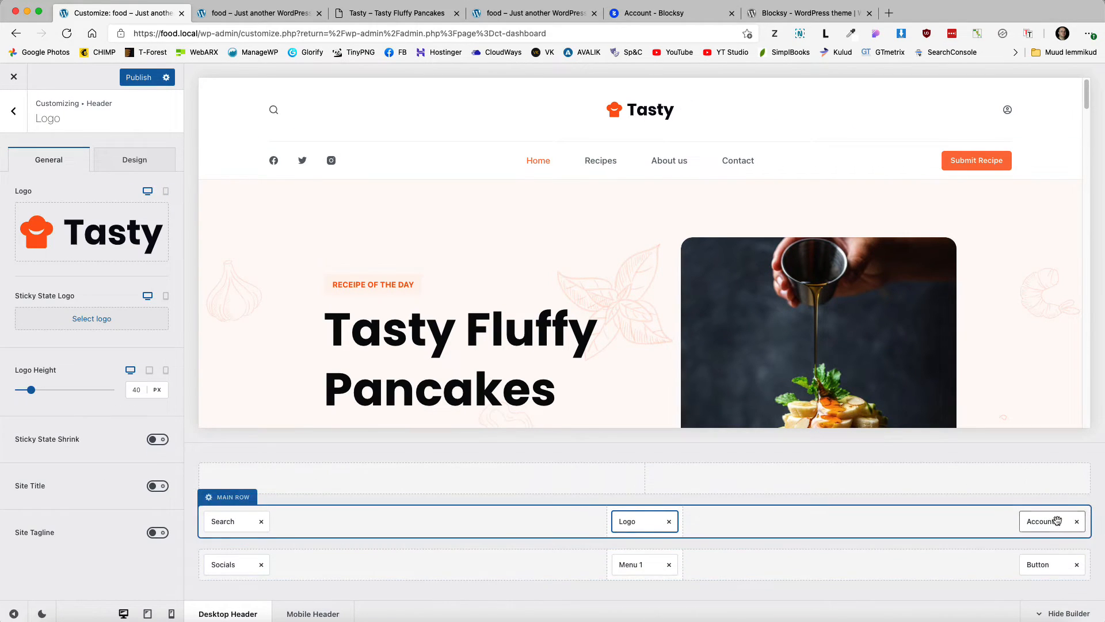
# Step: Try moving Logo and Menu 1 between header rows, restore them, and return to the elements list
pyautogui.moveTo(662, 520); pyautogui.dragTo(661, 486)
pyautogui.moveTo(1051, 478); pyautogui.dragTo(645, 521)
pyautogui.moveTo(644, 565); pyautogui.dragTo(816, 534)
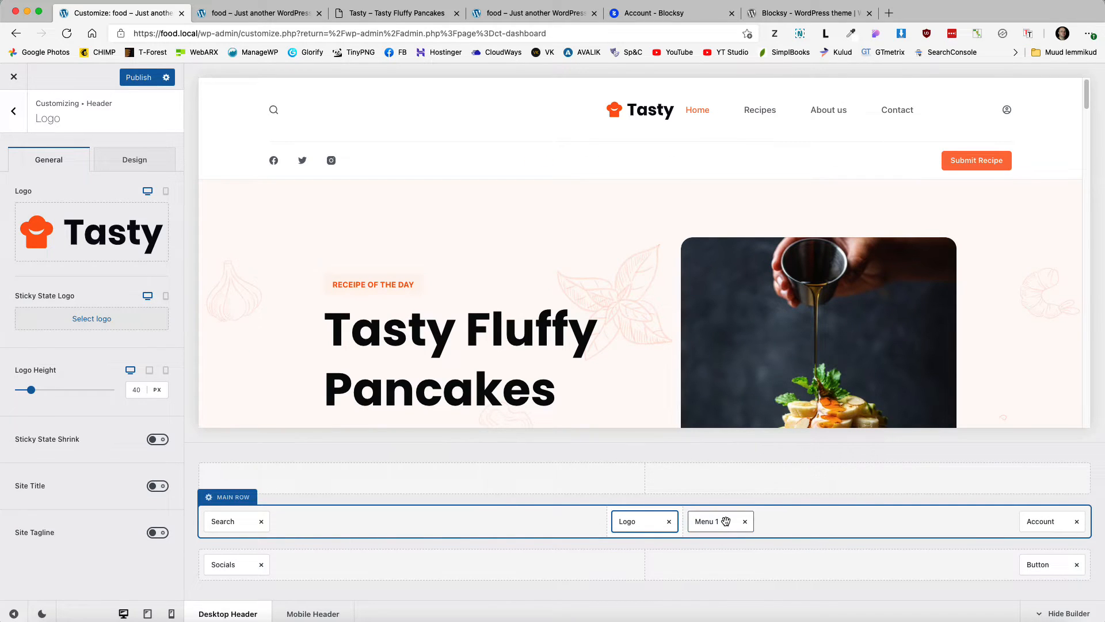
pyautogui.moveTo(724, 521); pyautogui.dragTo(648, 561)
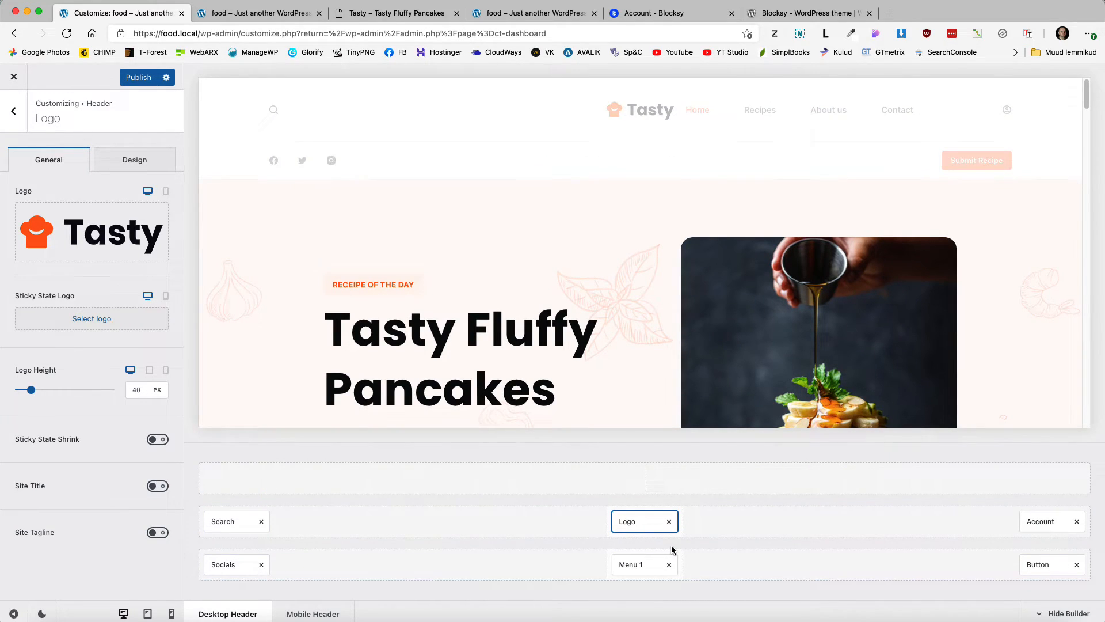
pyautogui.click(13, 111)
pyautogui.scroll(-2, 80, 390)
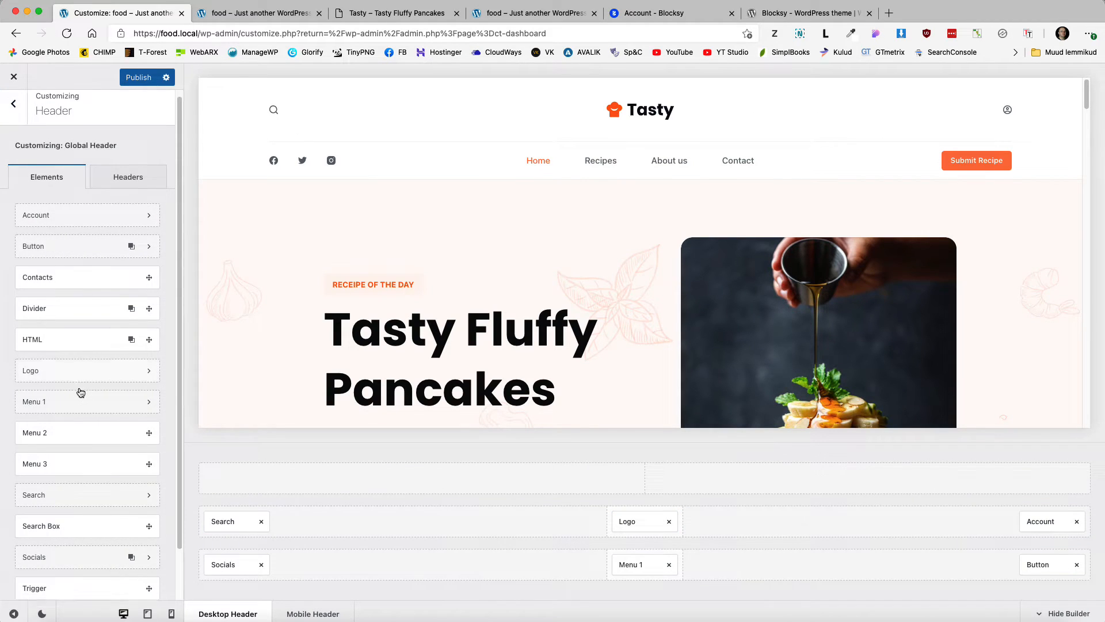
pyautogui.scroll(2, 80, 387)
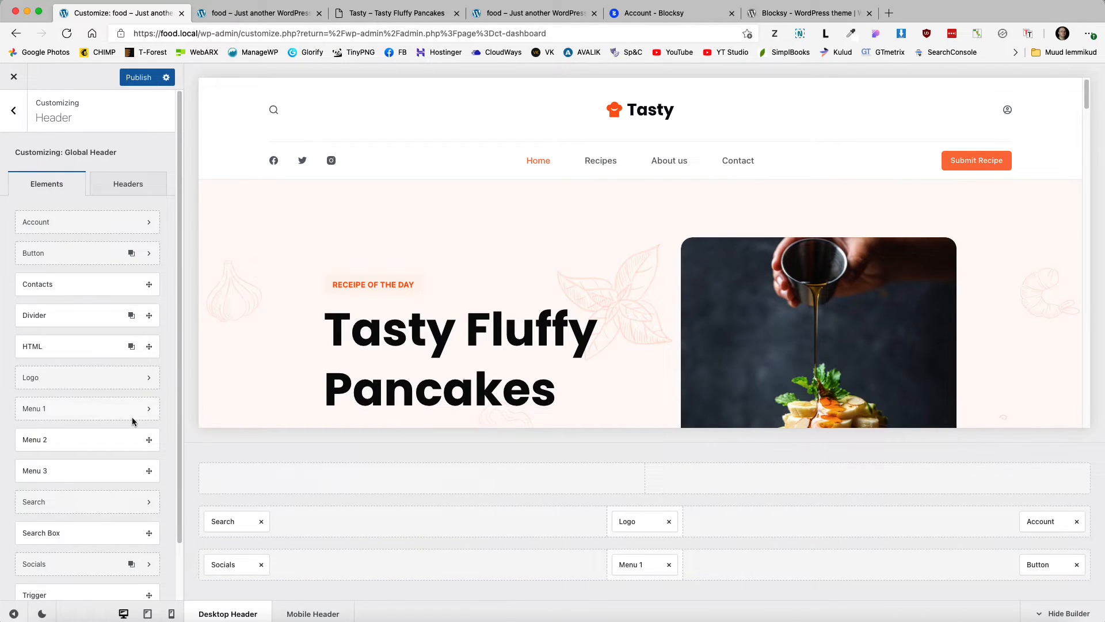
# Step: Replace the Tasty header logo with the uploaded ACME logo food-logo1.png
pyautogui.click(634, 522)
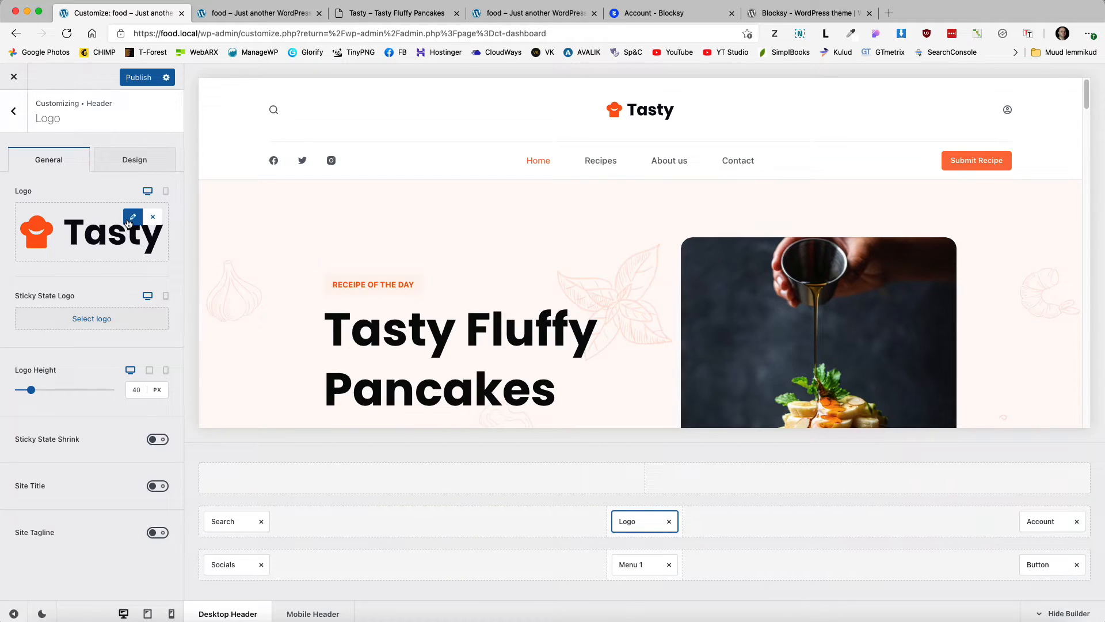
pyautogui.click(130, 220)
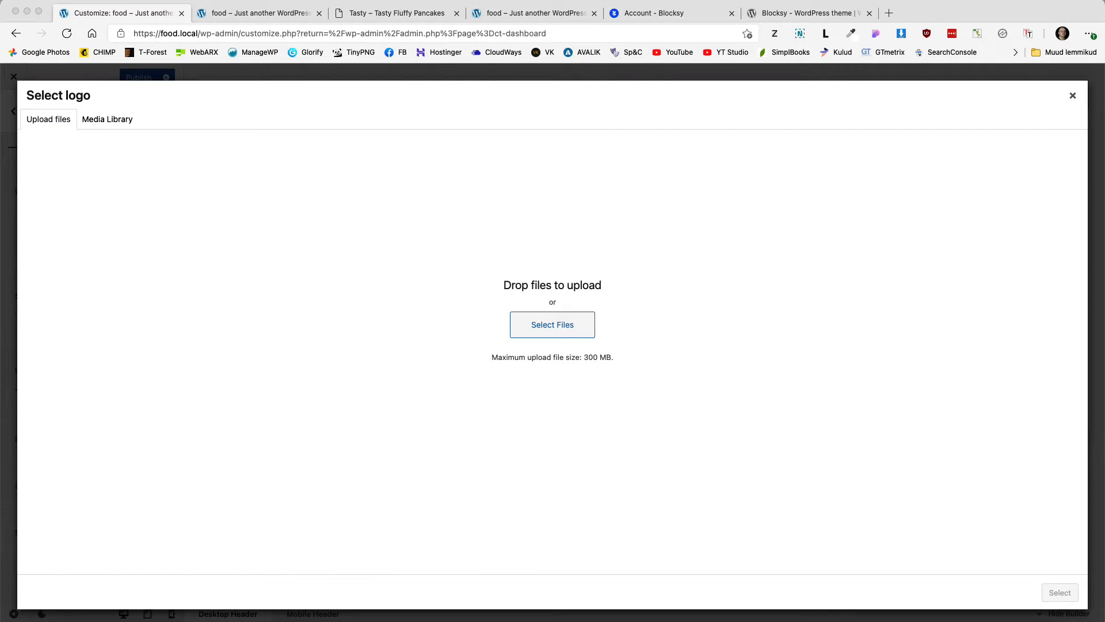
pyautogui.moveTo(2, 346); pyautogui.dragTo(622, 369)
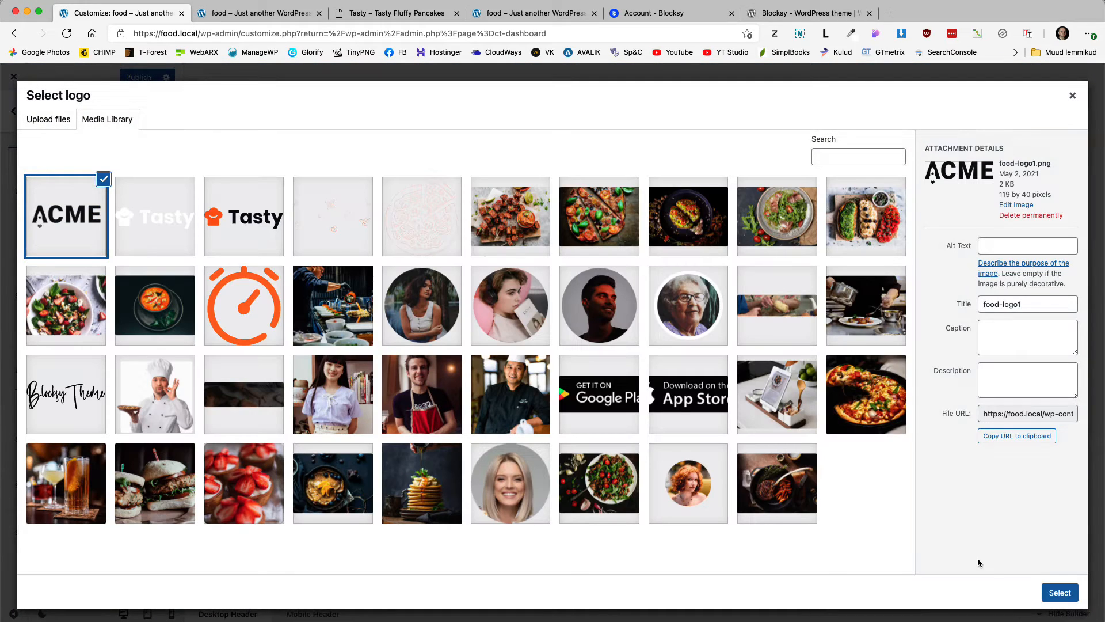
pyautogui.click(1059, 592)
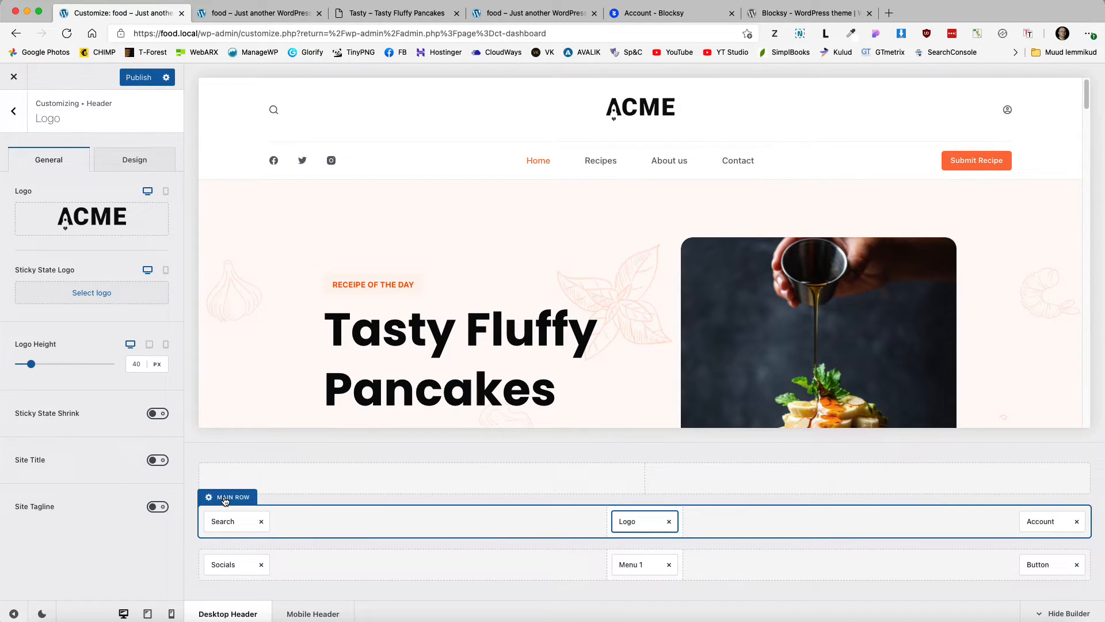
# Step: Change the header Main Row minimum height from 110 to 90 px
pyautogui.click(225, 500)
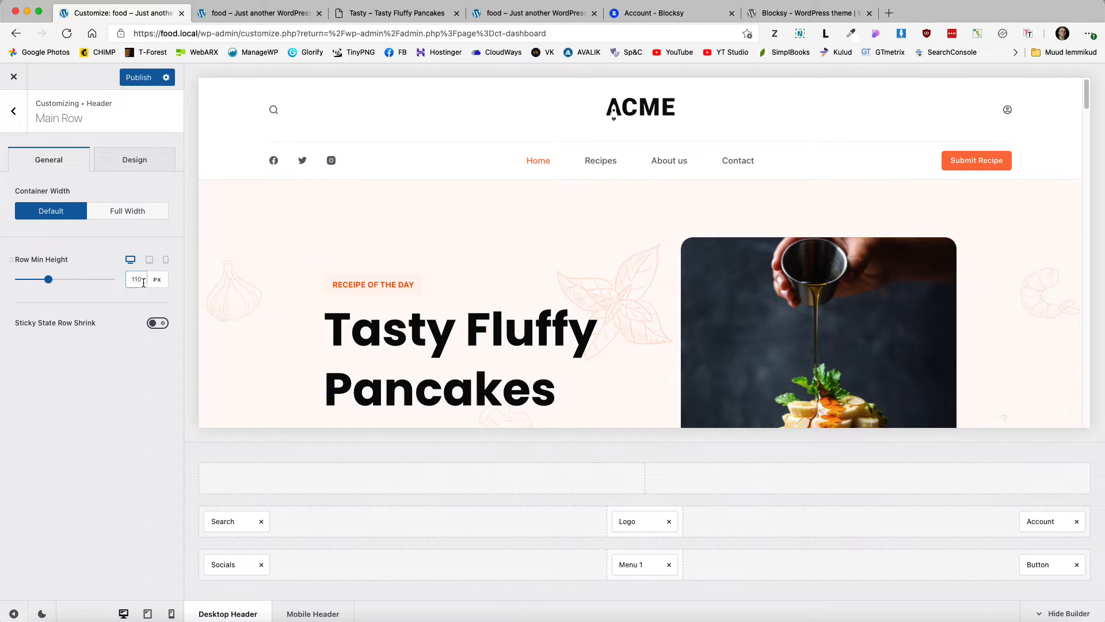
pyautogui.moveTo(143, 282); pyautogui.dragTo(121, 282)
pyautogui.write('90')
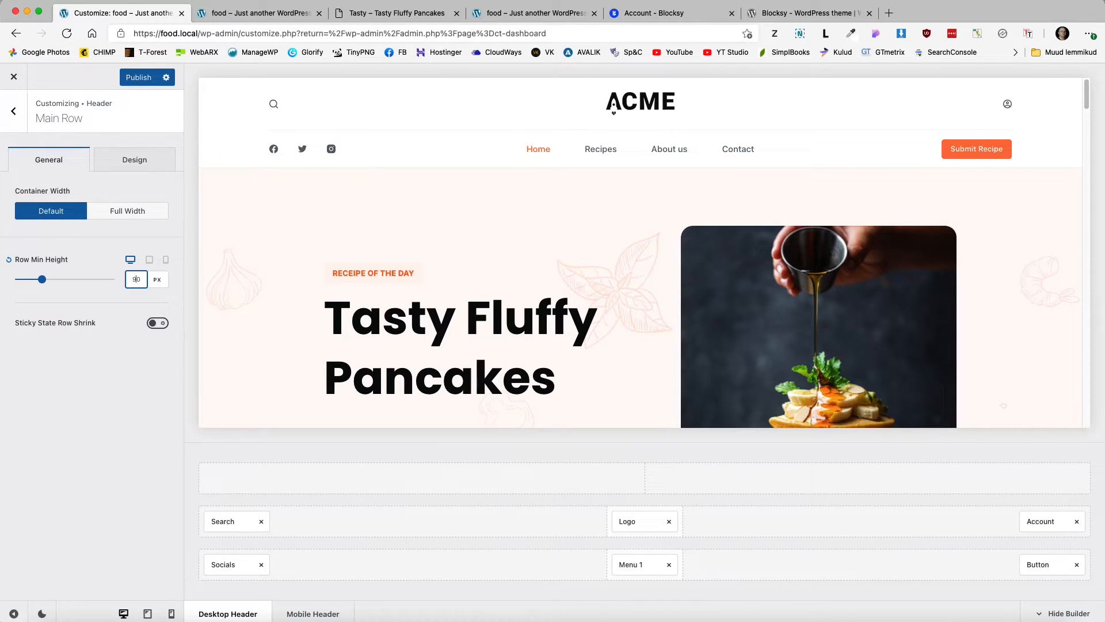
# Step: Show the Account element's My Account label on desktop and tablet for logged-in visitors
pyautogui.click(1043, 521)
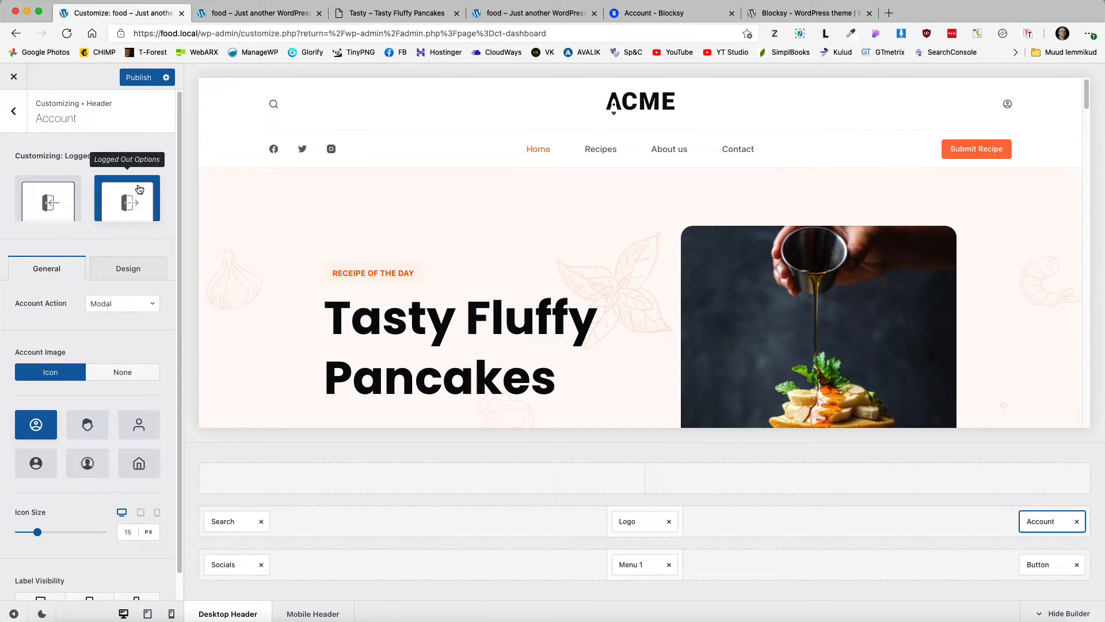
pyautogui.click(50, 193)
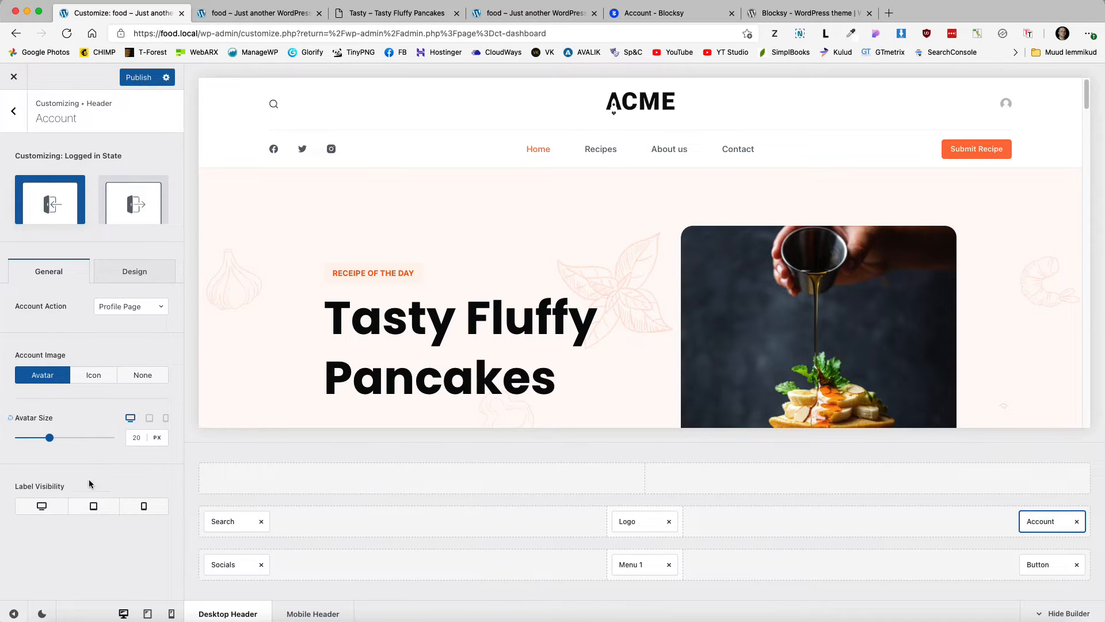
pyautogui.click(40, 503)
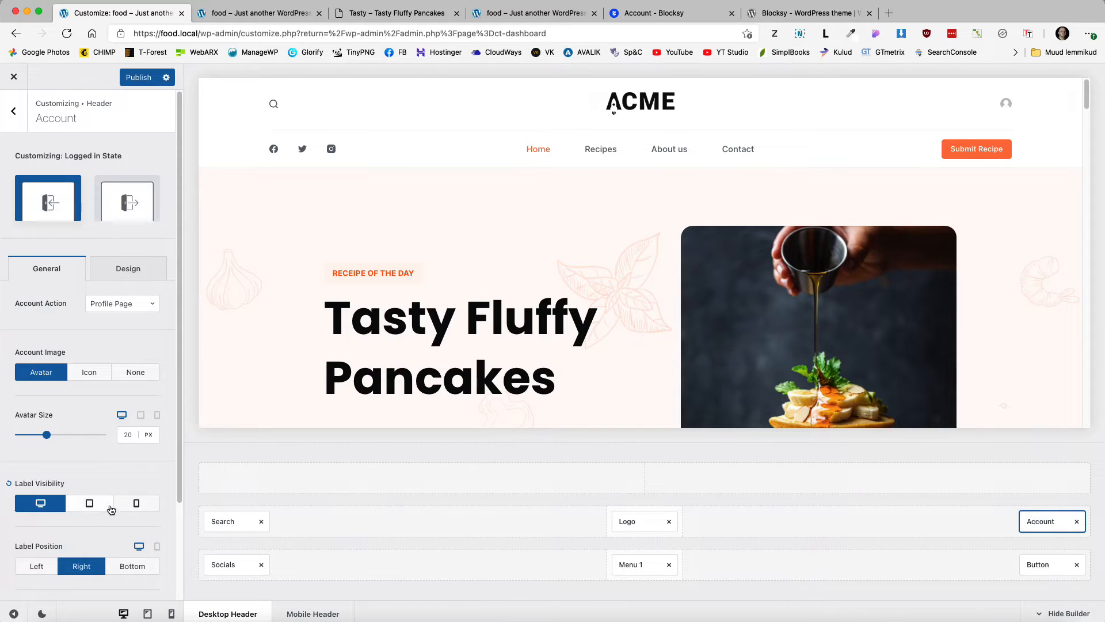
pyautogui.click(88, 504)
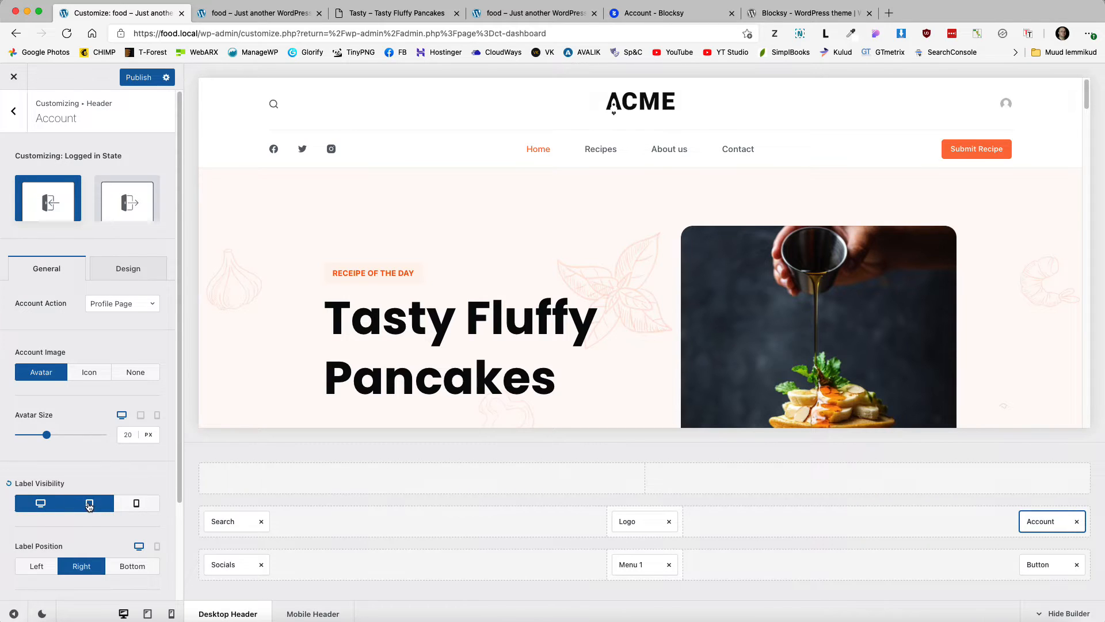
pyautogui.scroll(-3, 85, 501)
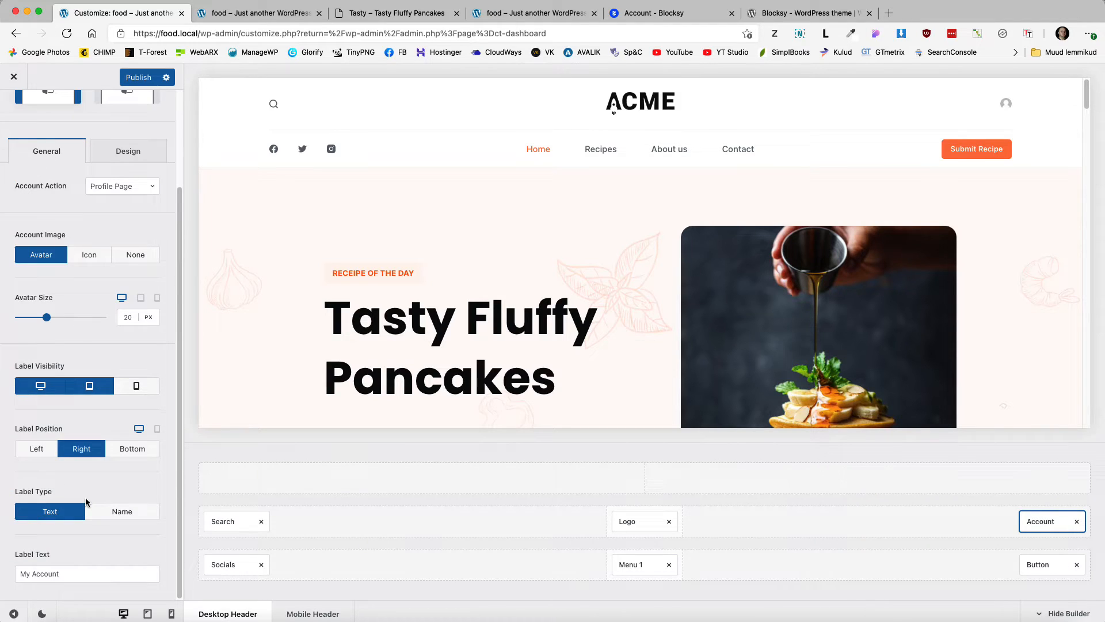
pyautogui.click(71, 574)
pyautogui.press('super+a')
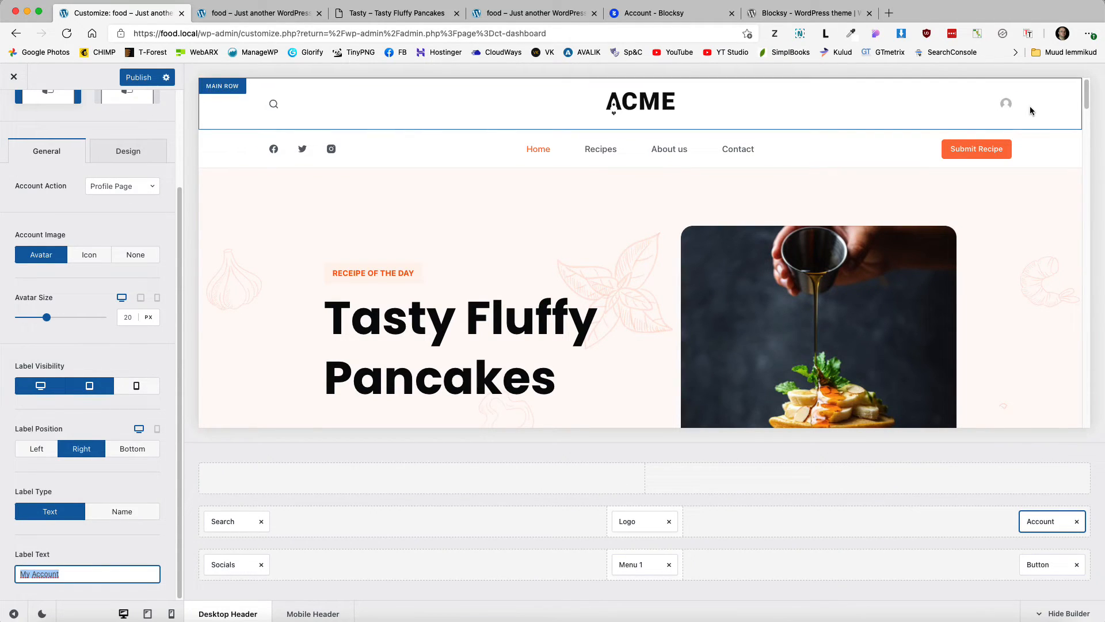
pyautogui.scroll(3, 129, 189)
# Step: Show the logged-out Login label on desktop and tablet, then publish the header changes
pyautogui.click(129, 189)
pyautogui.scroll(-1, 105, 389)
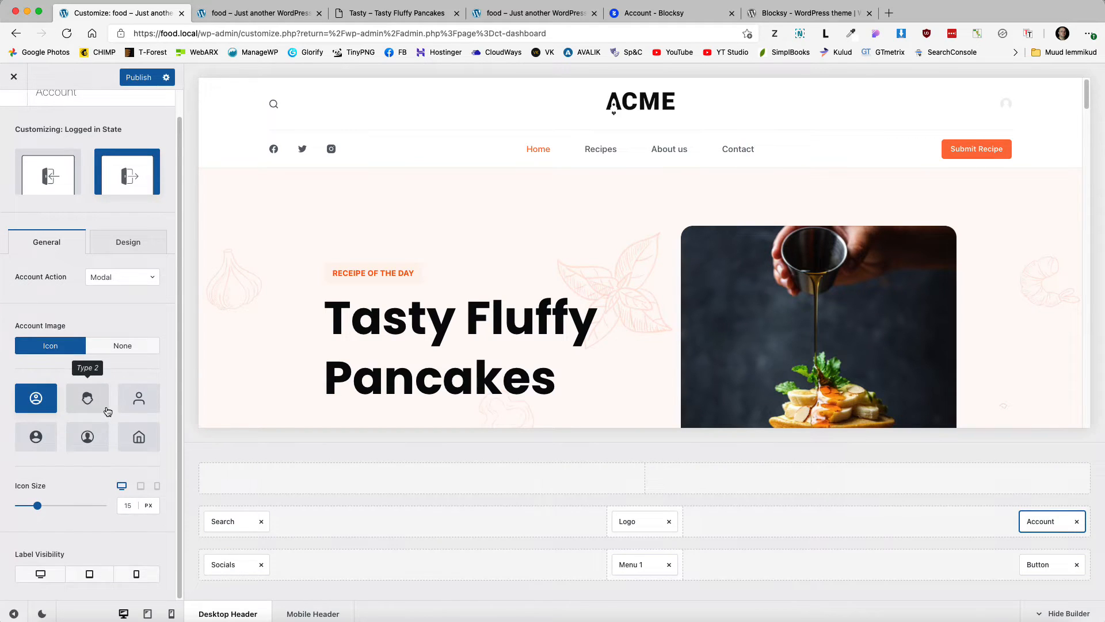
pyautogui.click(62, 580)
pyautogui.click(79, 574)
pyautogui.scroll(-3, 62, 559)
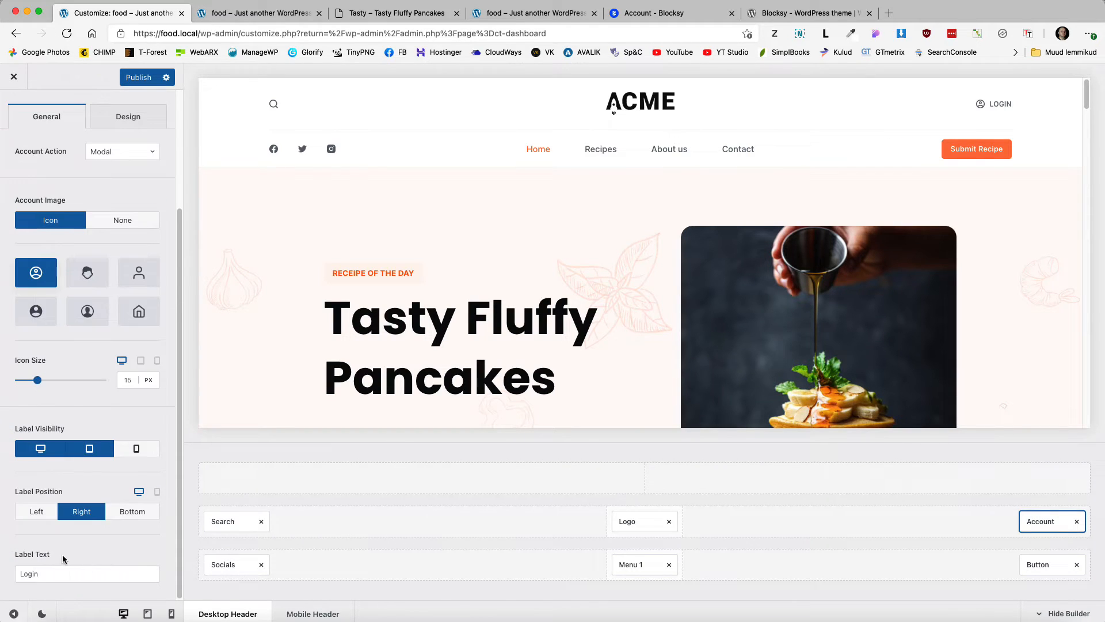
pyautogui.click(47, 573)
pyautogui.scroll(4, 72, 492)
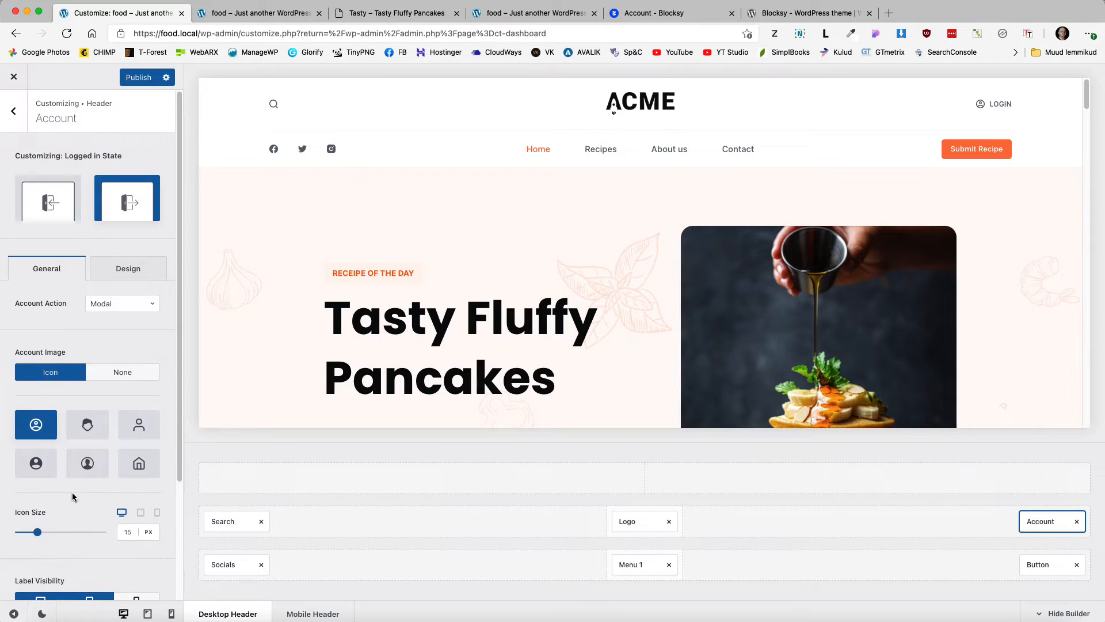
pyautogui.click(133, 79)
pyautogui.click(13, 115)
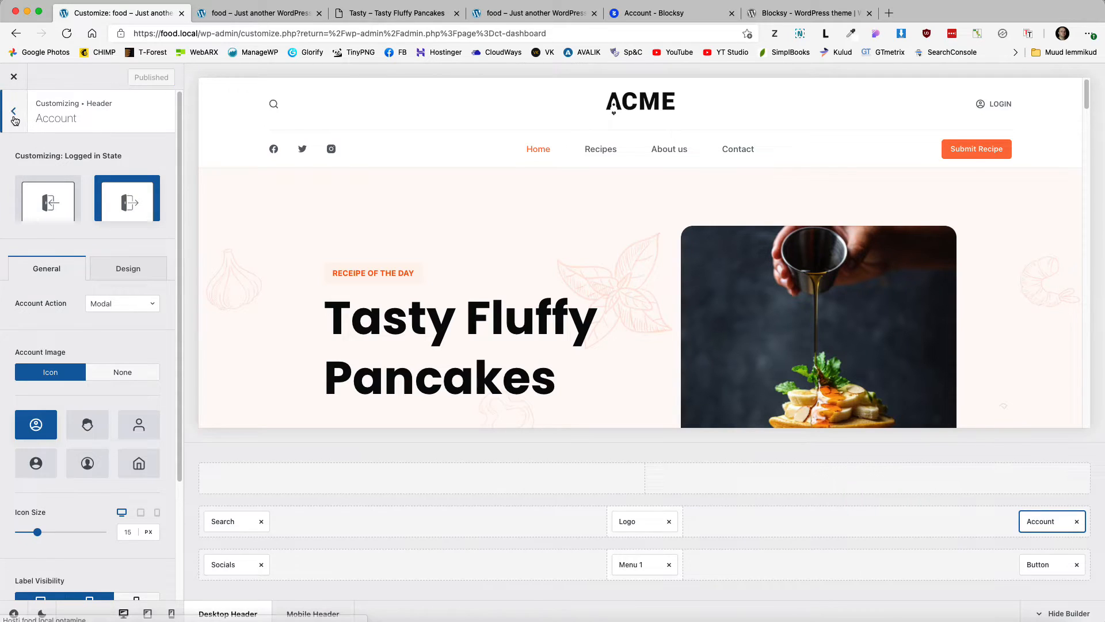
# Step: Uncheck Pages and Posts in the header search's Search Through Criteria, leaving only Products
pyautogui.click(274, 105)
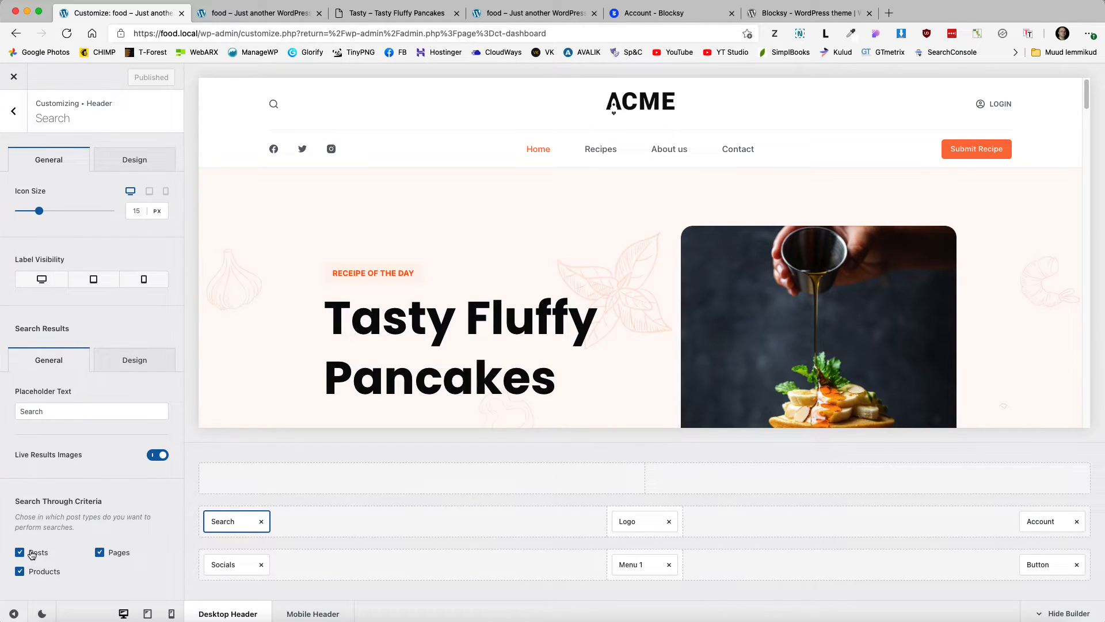
pyautogui.click(100, 554)
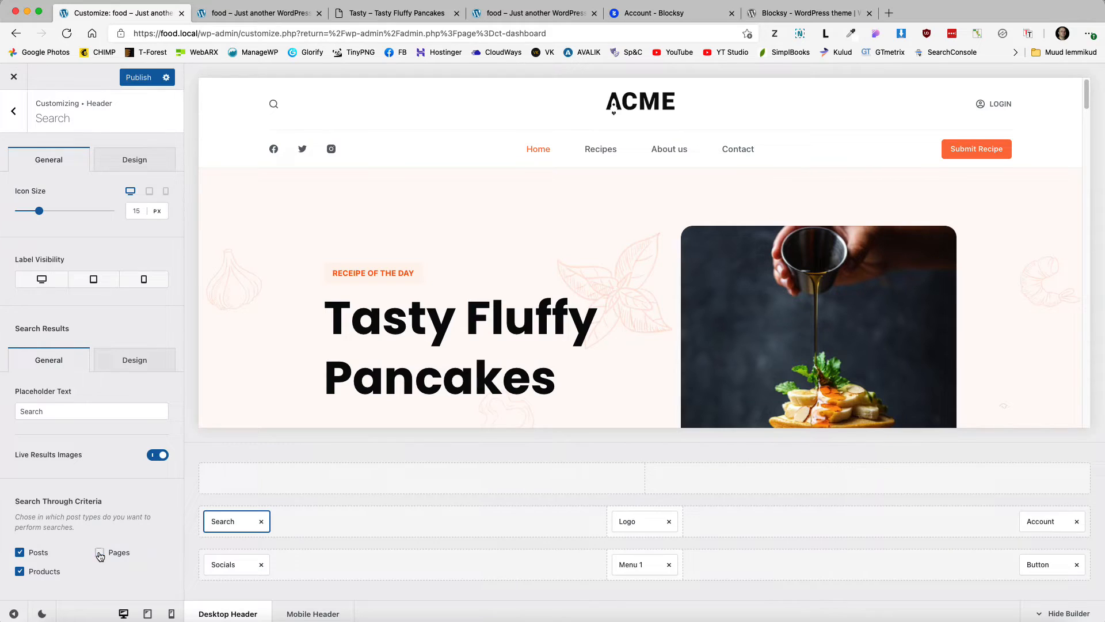
pyautogui.click(21, 553)
pyautogui.click(17, 118)
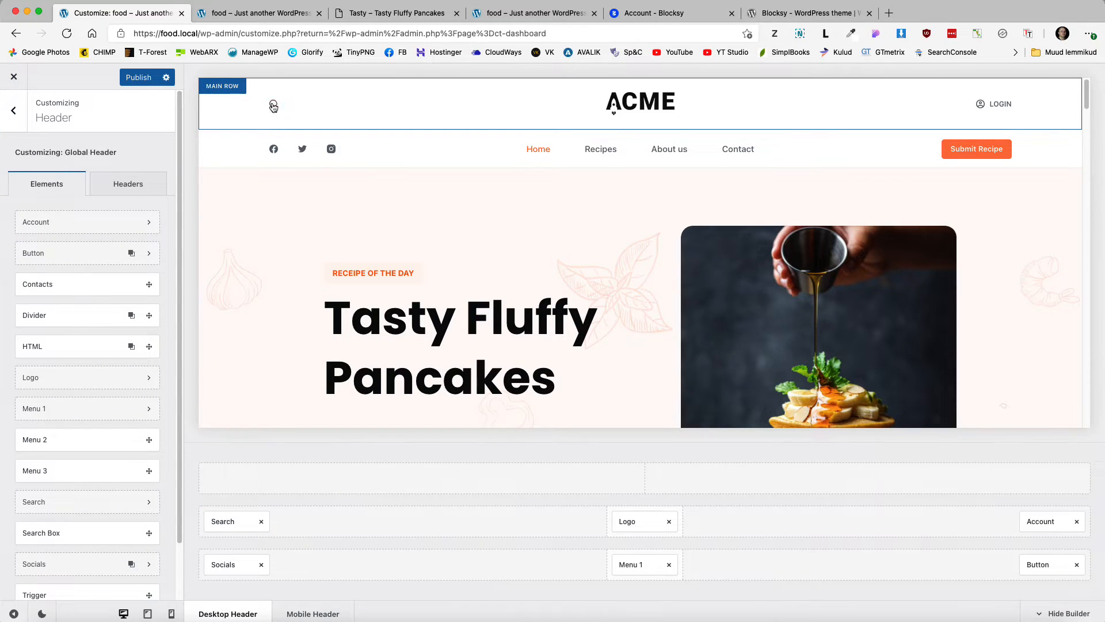
pyautogui.scroll(-2, 89, 451)
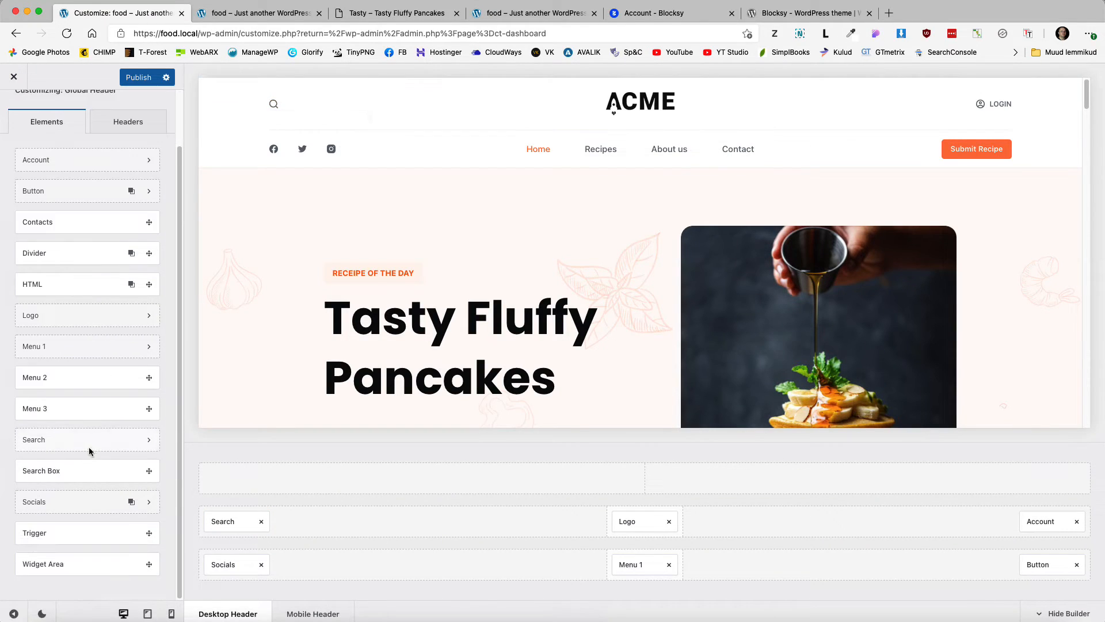
# Step: Add a Search Box to the main row with 40 px height, live results, and posts and pages excluded
pyautogui.moveTo(50, 467); pyautogui.dragTo(345, 528)
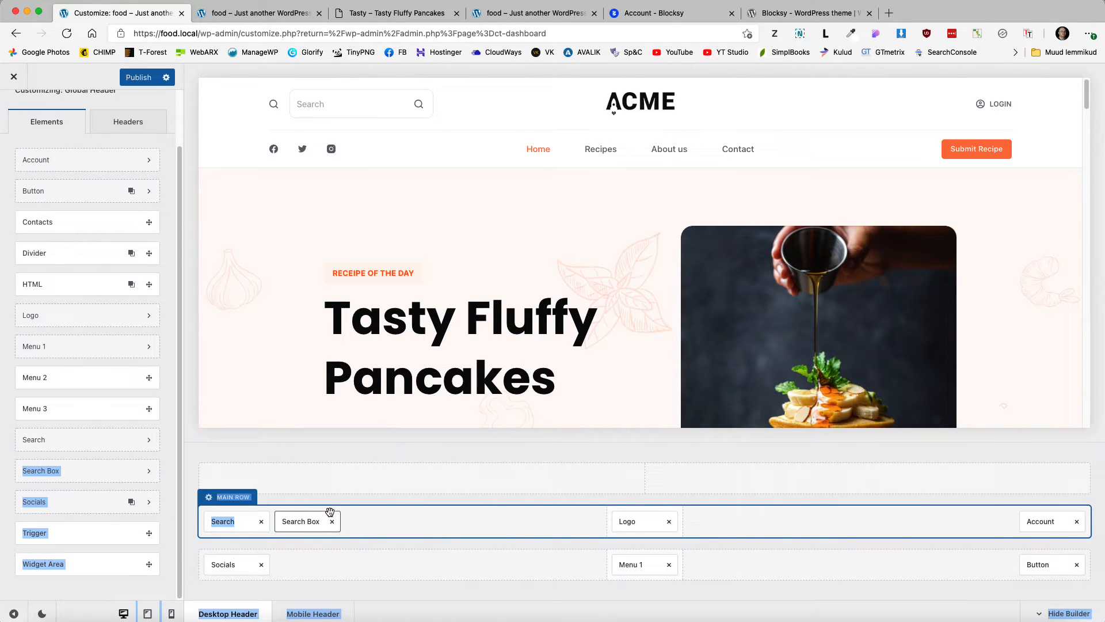
pyautogui.click(309, 528)
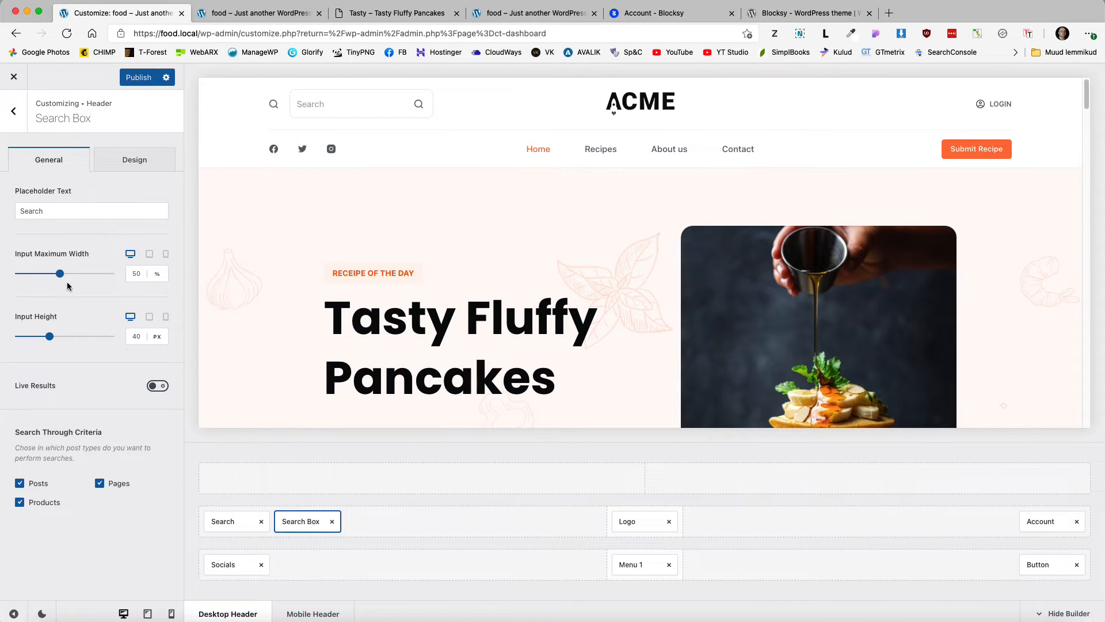
pyautogui.click(48, 337)
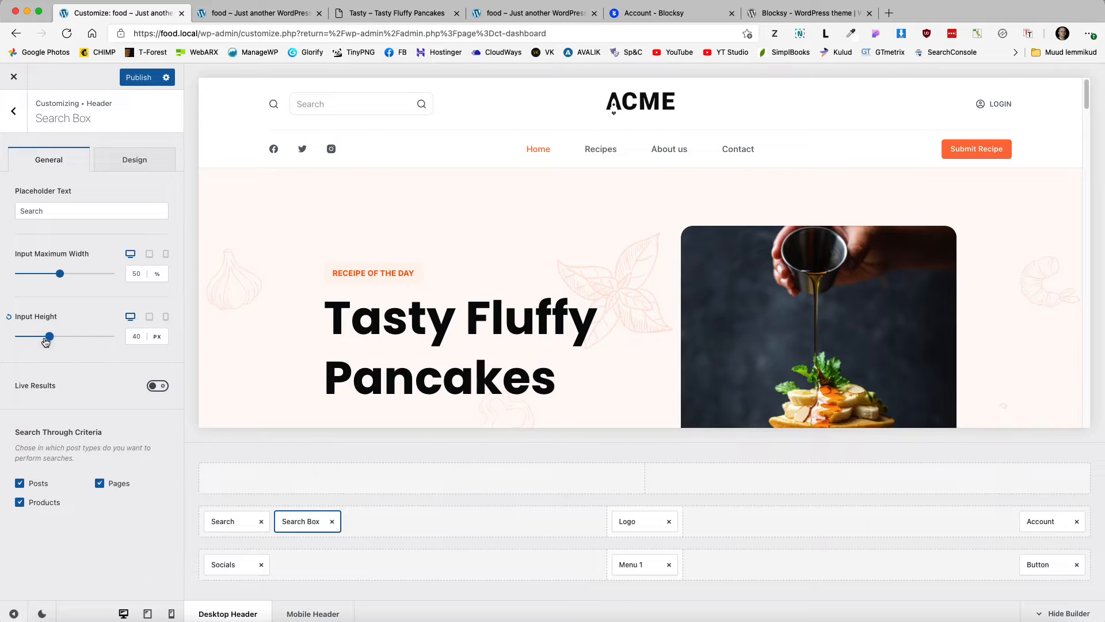
pyautogui.click(157, 385)
pyautogui.click(100, 524)
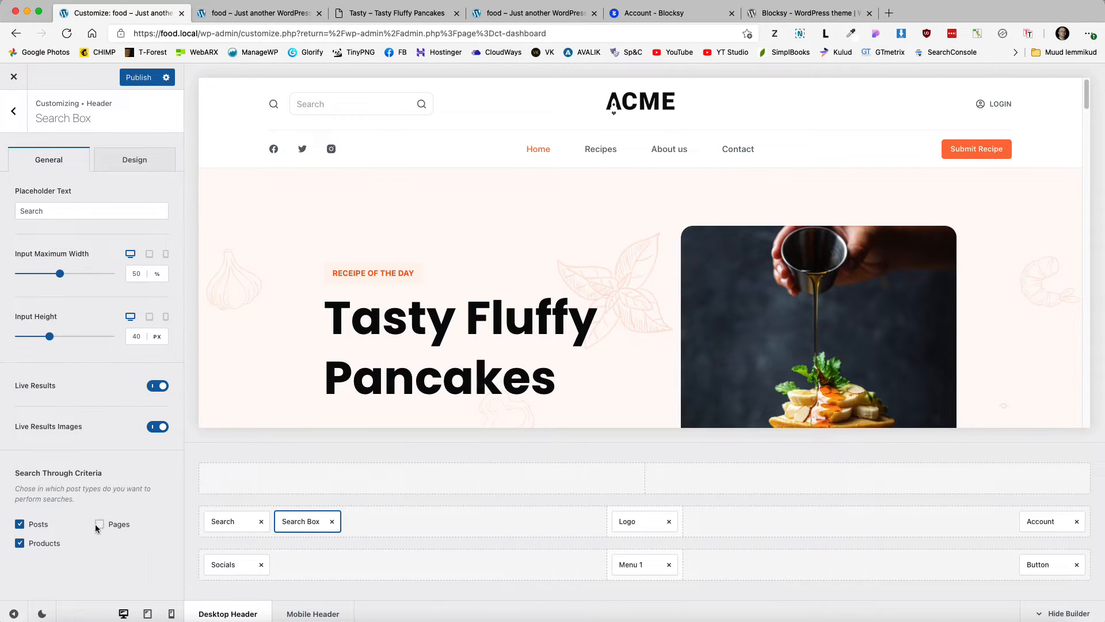
pyautogui.click(20, 524)
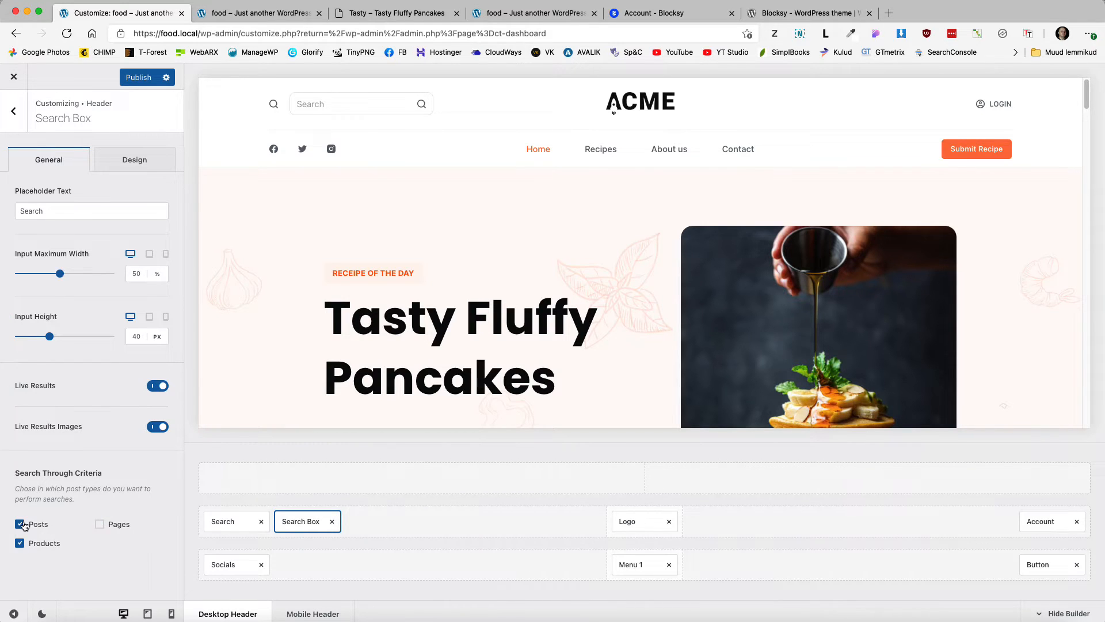
# Step: Remove Search and Search Box from the main row, put Search back at its left, and open Button settings
pyautogui.click(261, 522)
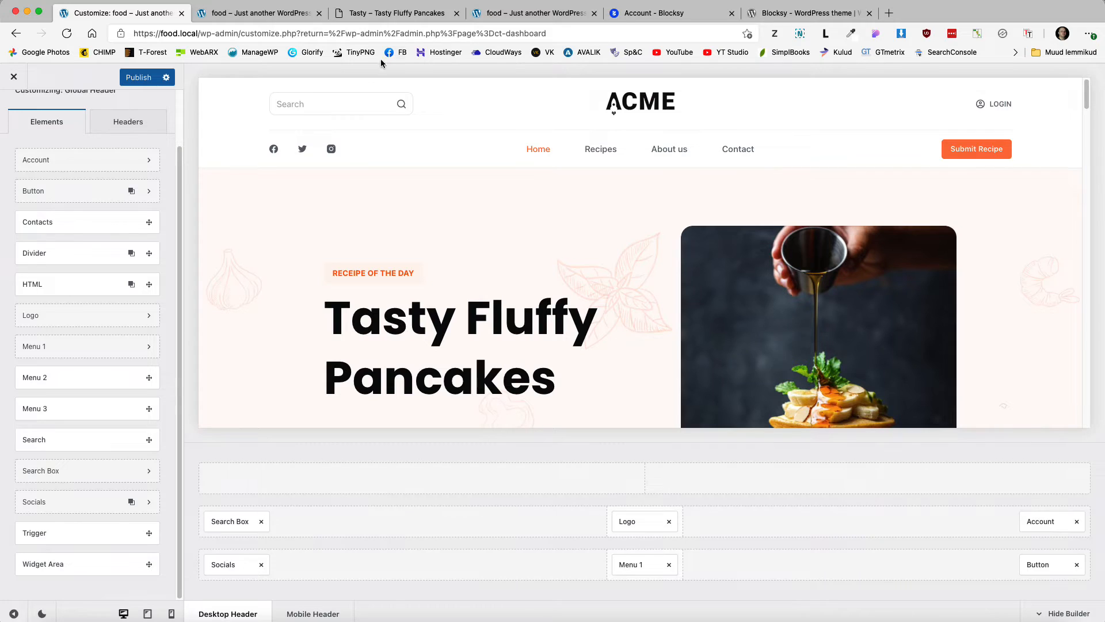
pyautogui.click(260, 523)
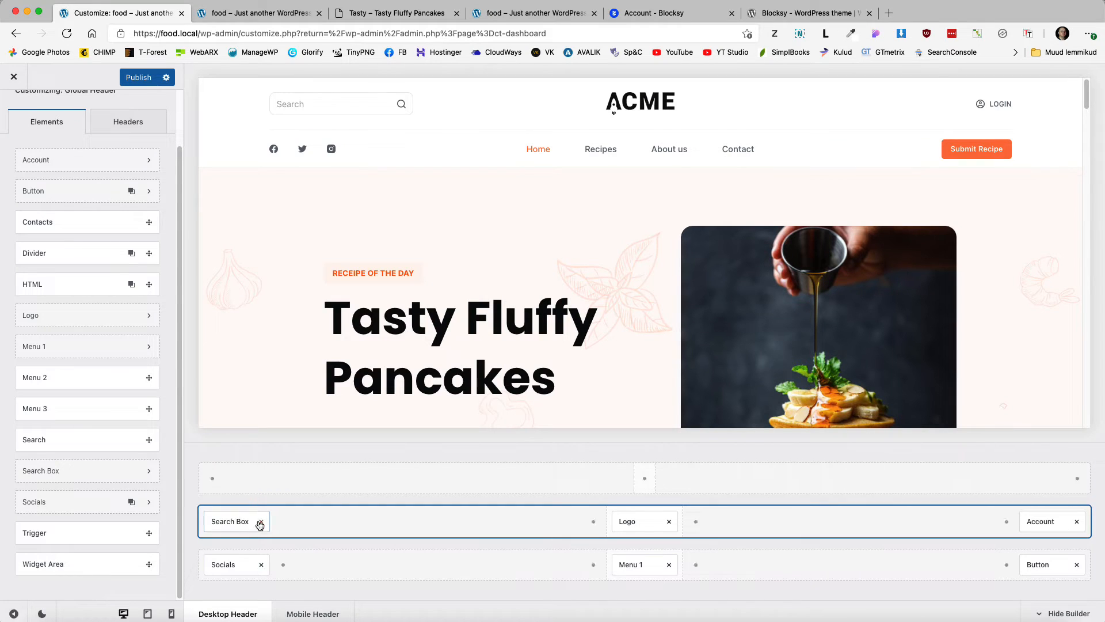
pyautogui.click(262, 523)
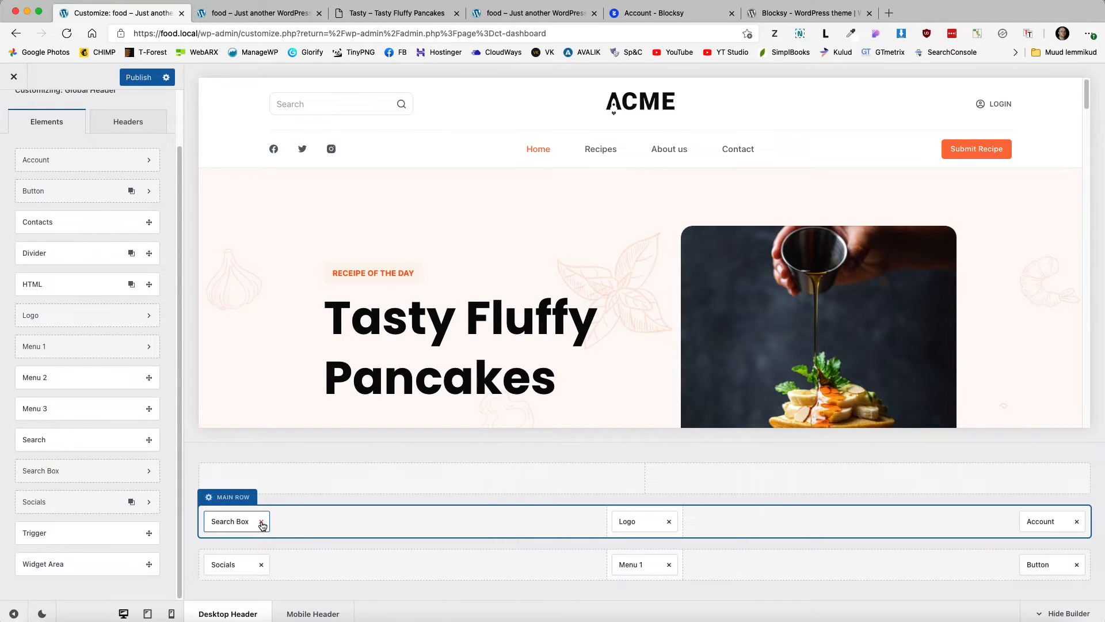
pyautogui.click(262, 523)
pyautogui.moveTo(52, 441); pyautogui.dragTo(241, 528)
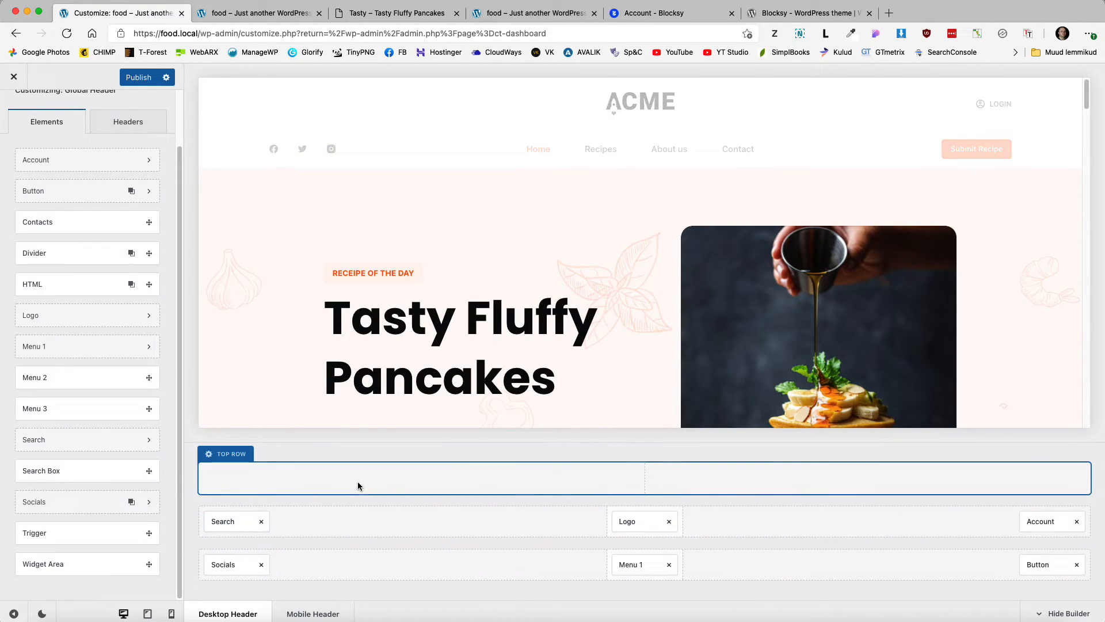
pyautogui.click(235, 565)
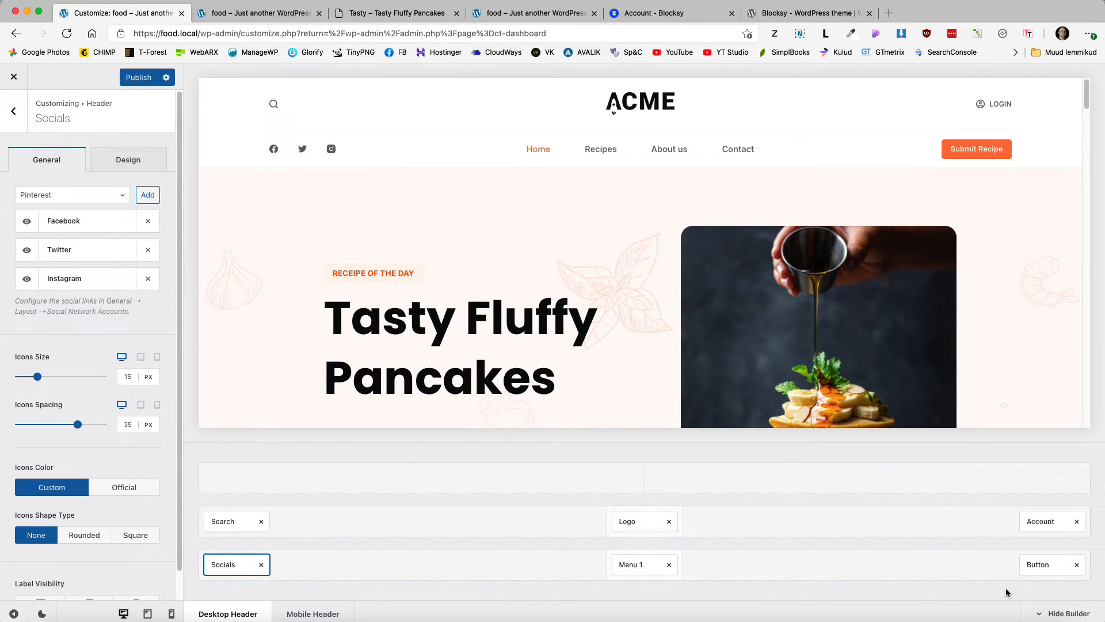
pyautogui.click(1046, 566)
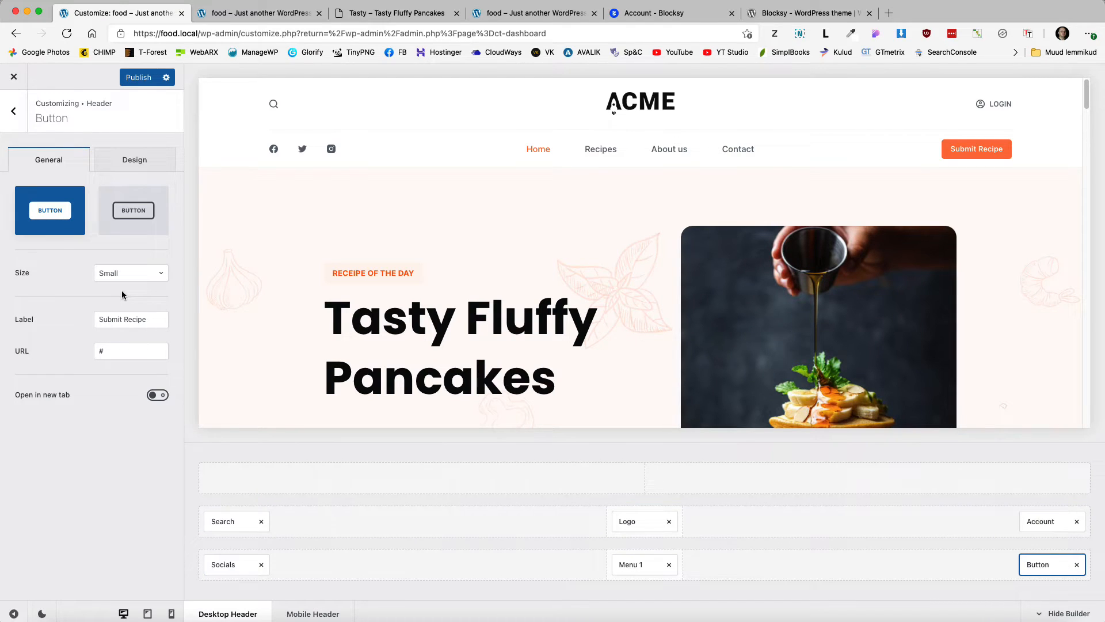
# Step: Change the header button label from Submit Recipe to 'Orde now' and its URL to '/menu/'
pyautogui.click(156, 320)
pyautogui.moveTo(144, 320); pyautogui.dragTo(79, 323)
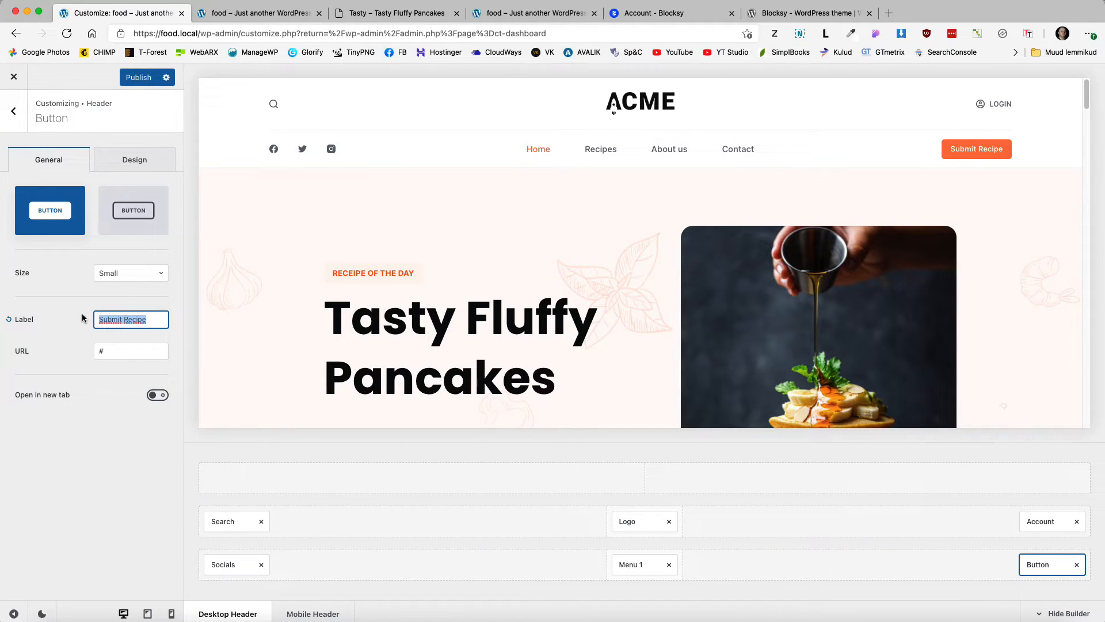
pyautogui.write('Orde now')
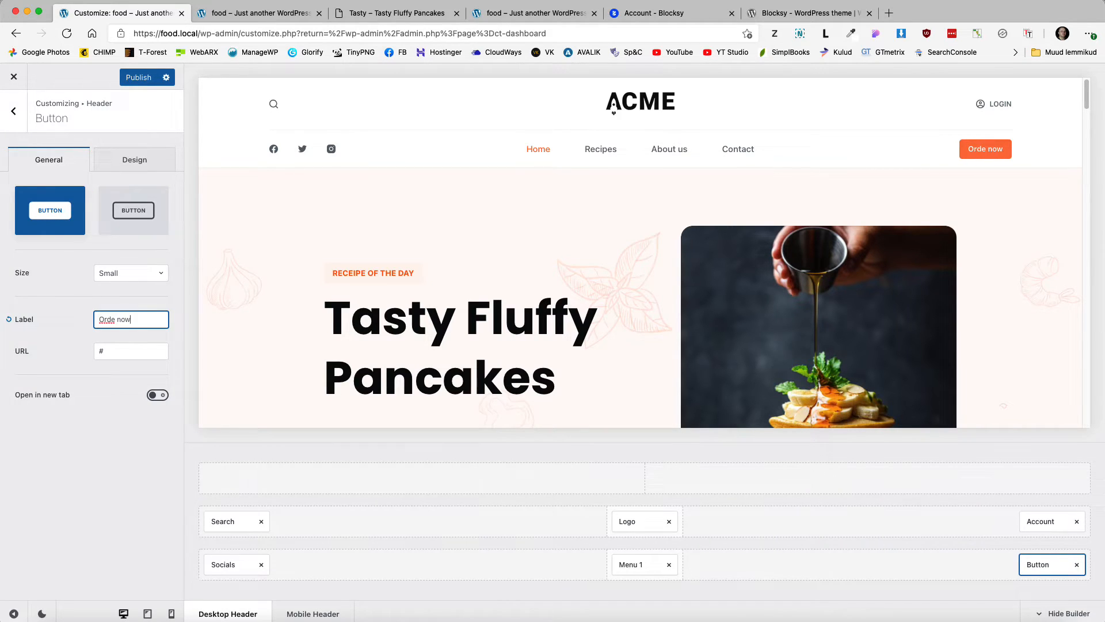
pyautogui.press('Tab')
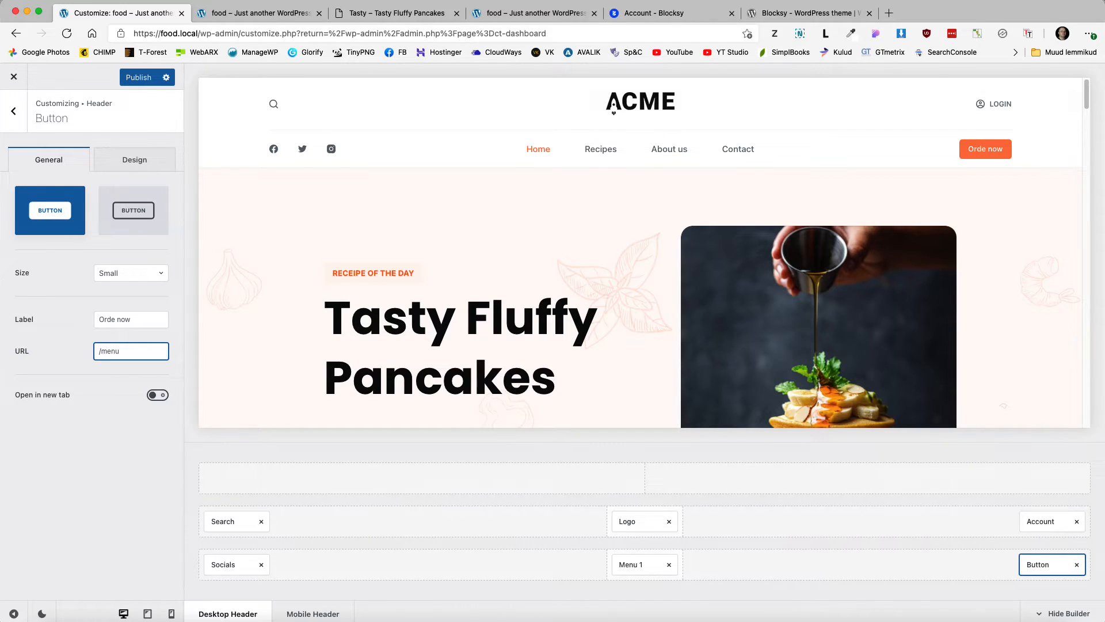
pyautogui.write('/menu/')
# Step: Check the button's Design settings, publish the header changes, and exit the Customizer
pyautogui.click(138, 163)
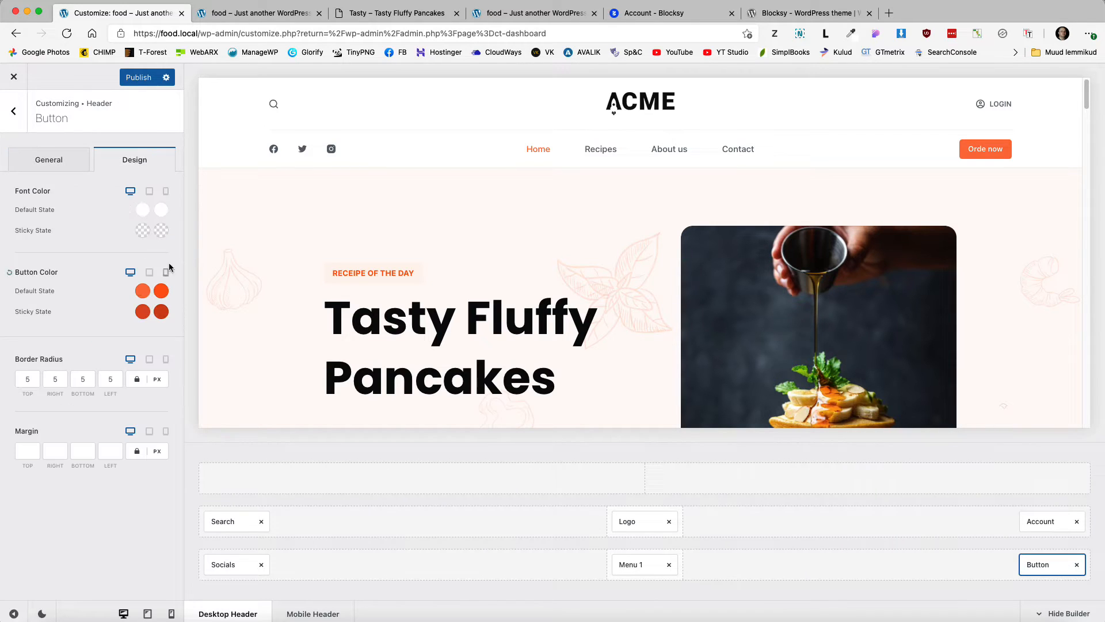
pyautogui.click(47, 158)
pyautogui.click(130, 77)
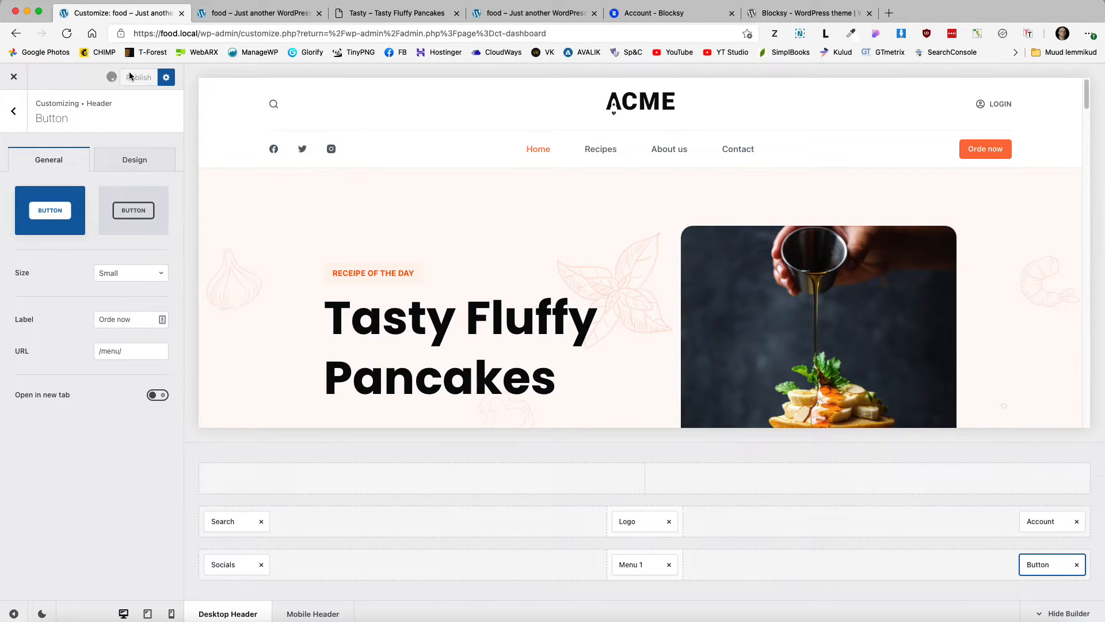
pyautogui.click(14, 79)
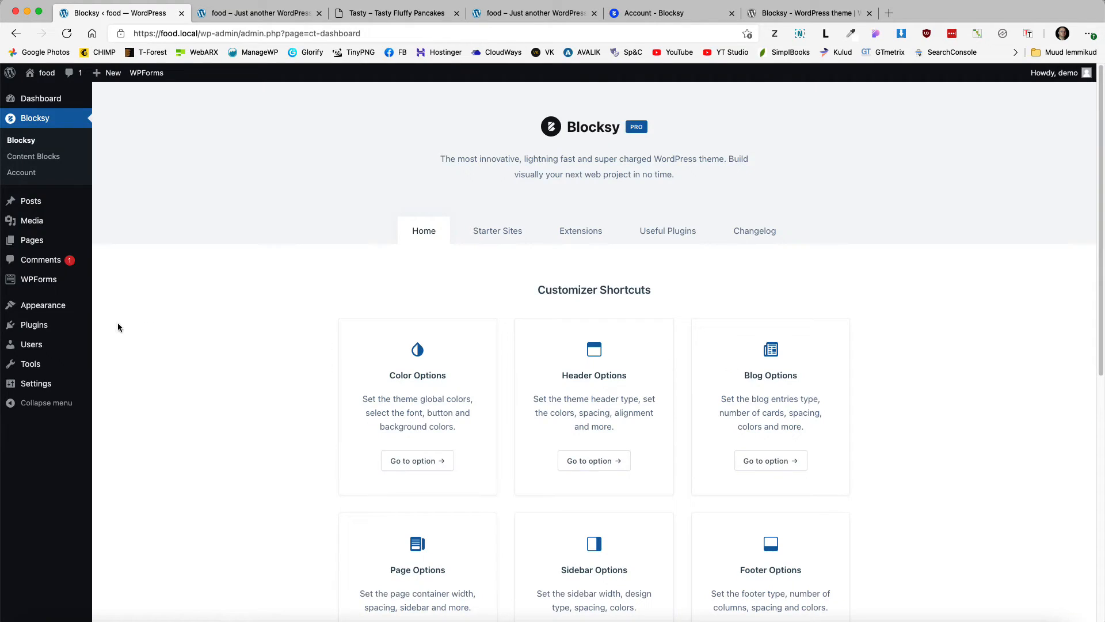
# Step: Search the plugin directory for 'woocommerce', then install and activate WooCommerce
pyautogui.moveTo(35, 328)
pyautogui.click(127, 345)
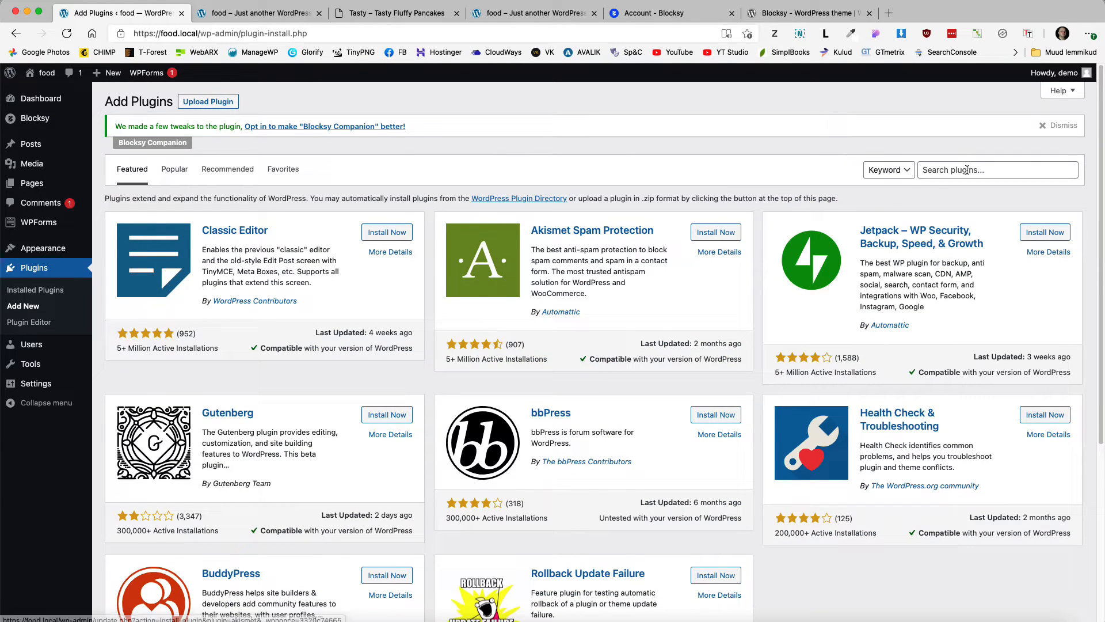
pyautogui.click(966, 169)
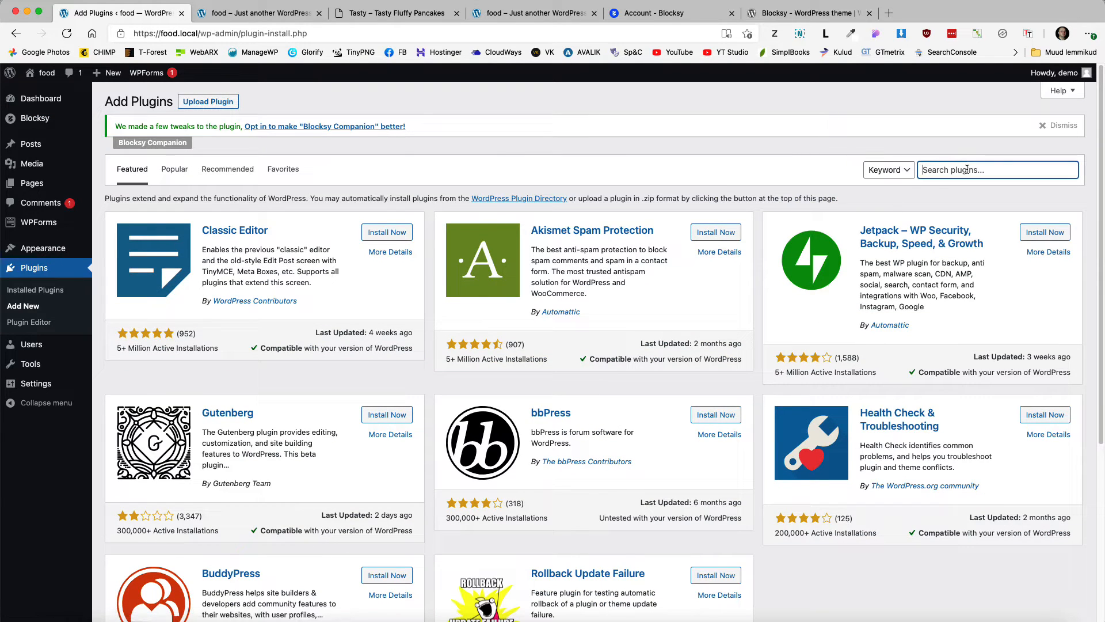
pyautogui.write('woocommerce')
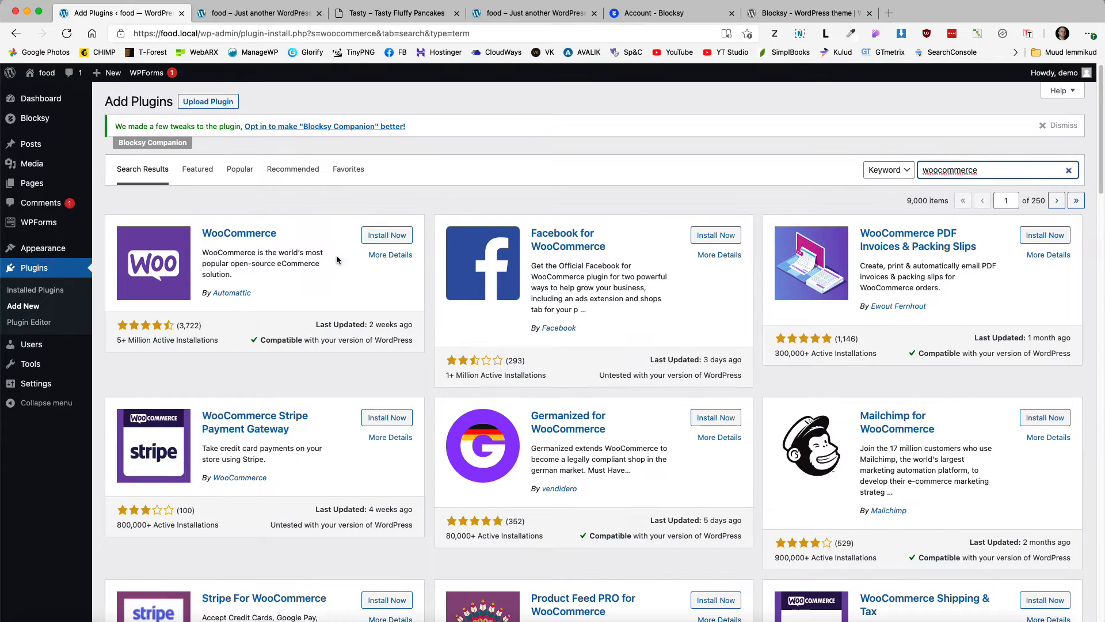
pyautogui.click(385, 236)
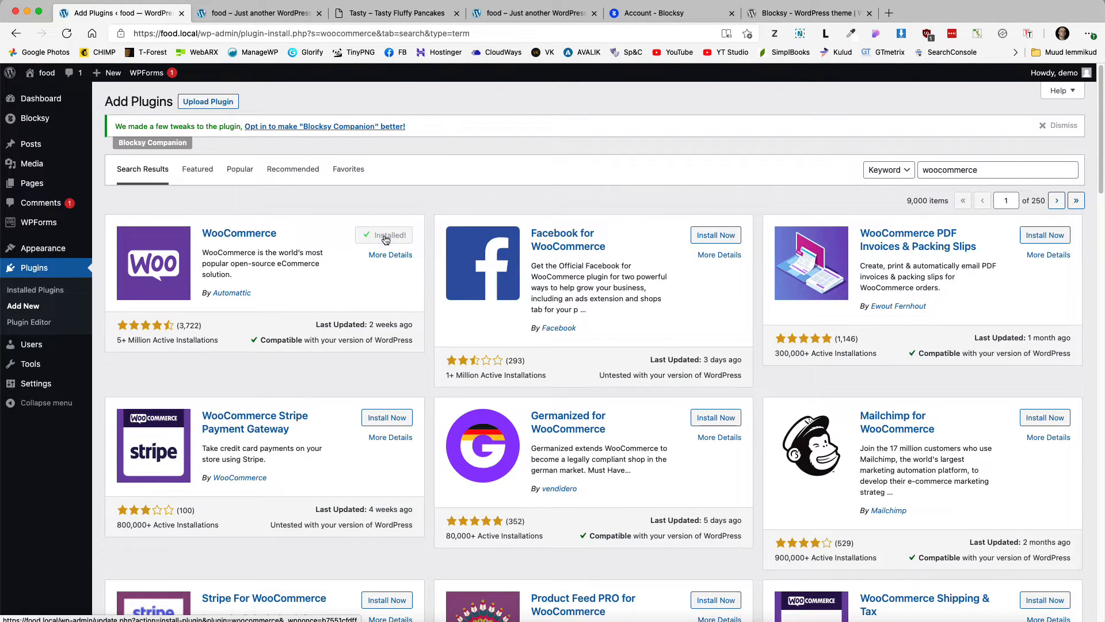
pyautogui.click(385, 238)
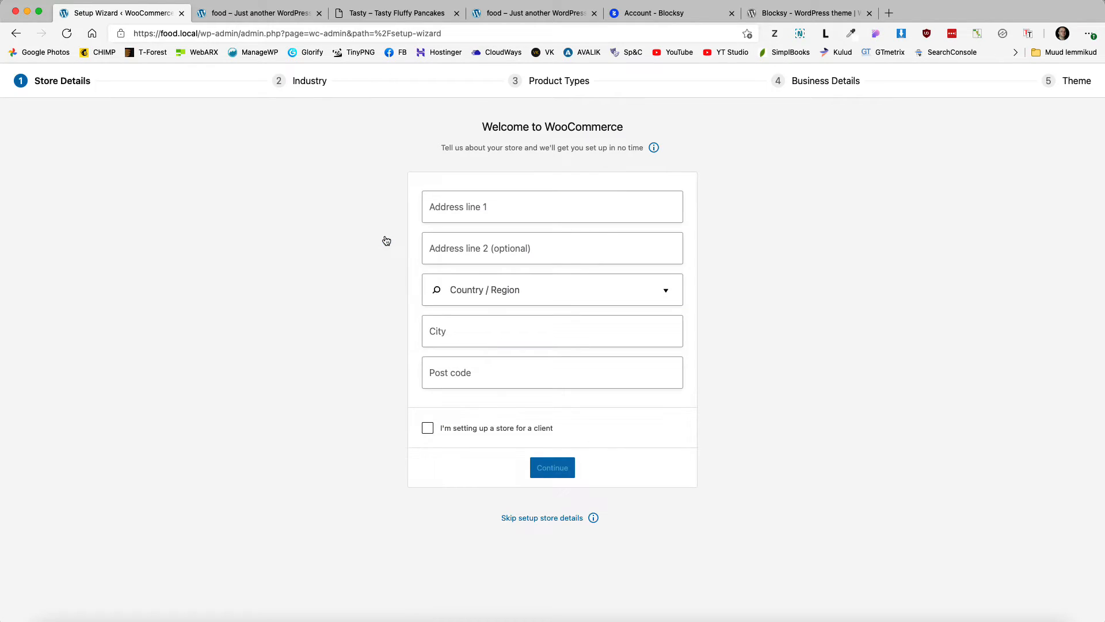
# Step: Fill in the store's first address line, submit store details, and decline usage tracking
pyautogui.click(515, 203)
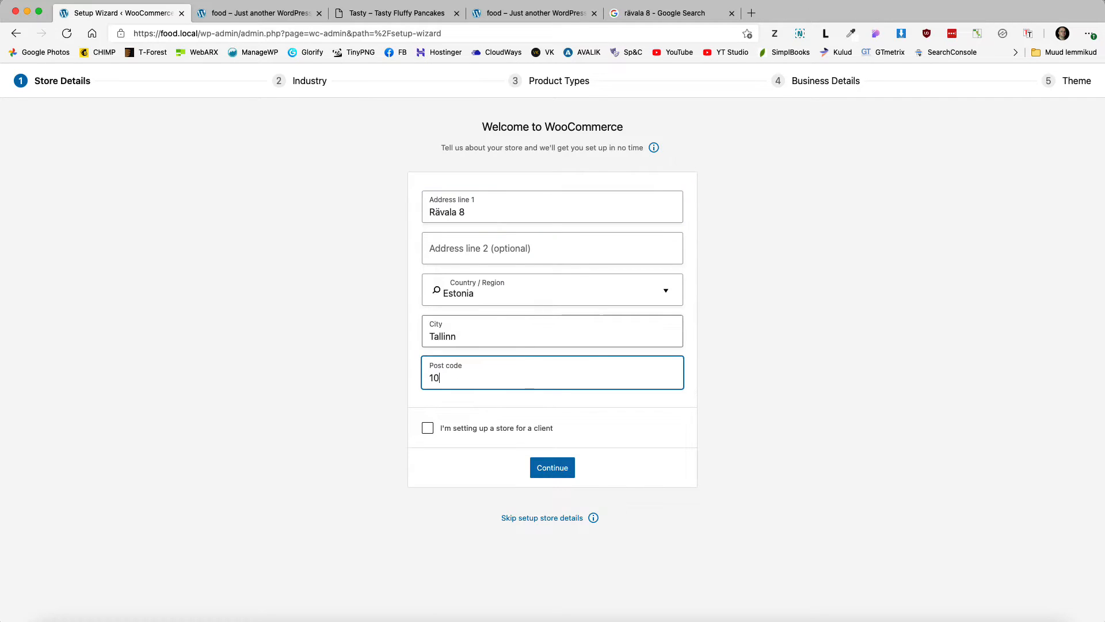
pyautogui.write('43')
pyautogui.click(551, 469)
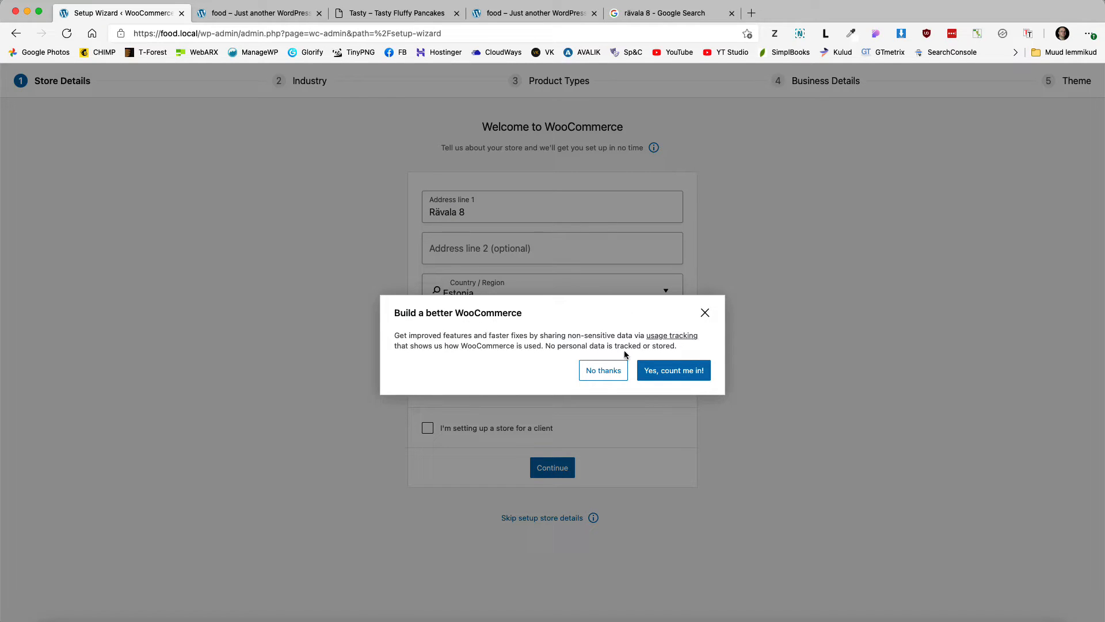
pyautogui.click(604, 371)
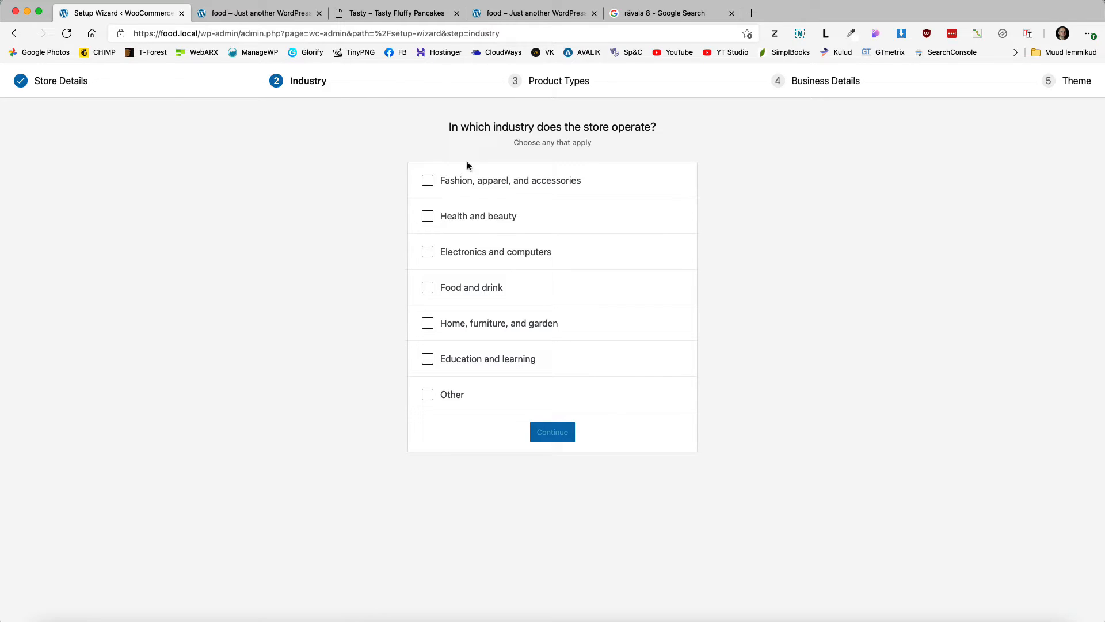
# Step: Set the store industry to Food and drink and add Downloads as a product type
pyautogui.click(428, 287)
pyautogui.click(556, 439)
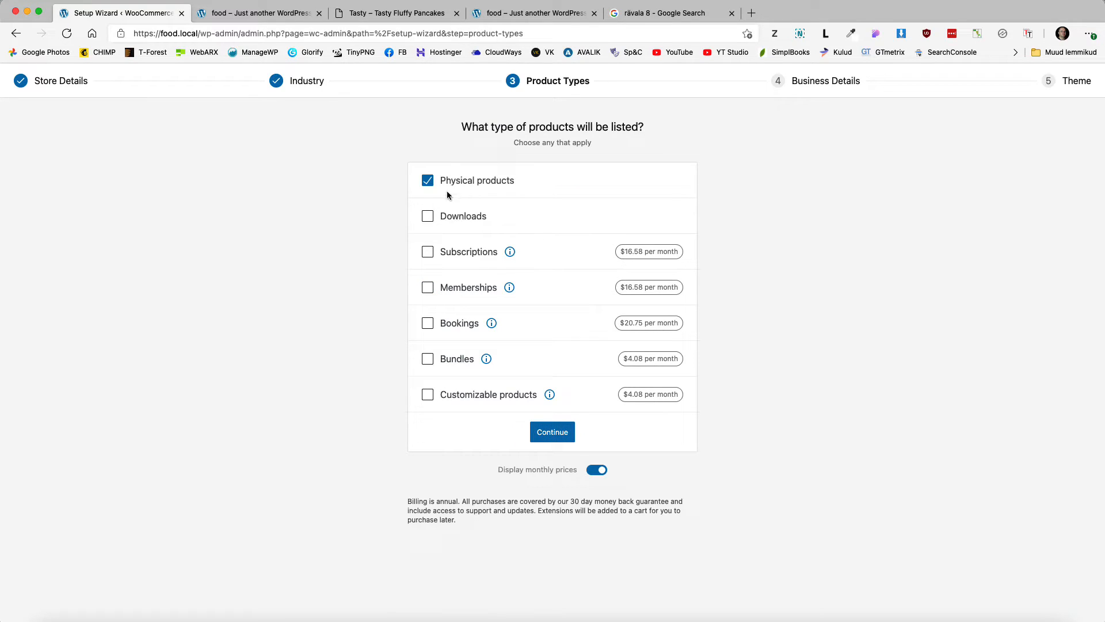
pyautogui.click(428, 217)
pyautogui.click(554, 433)
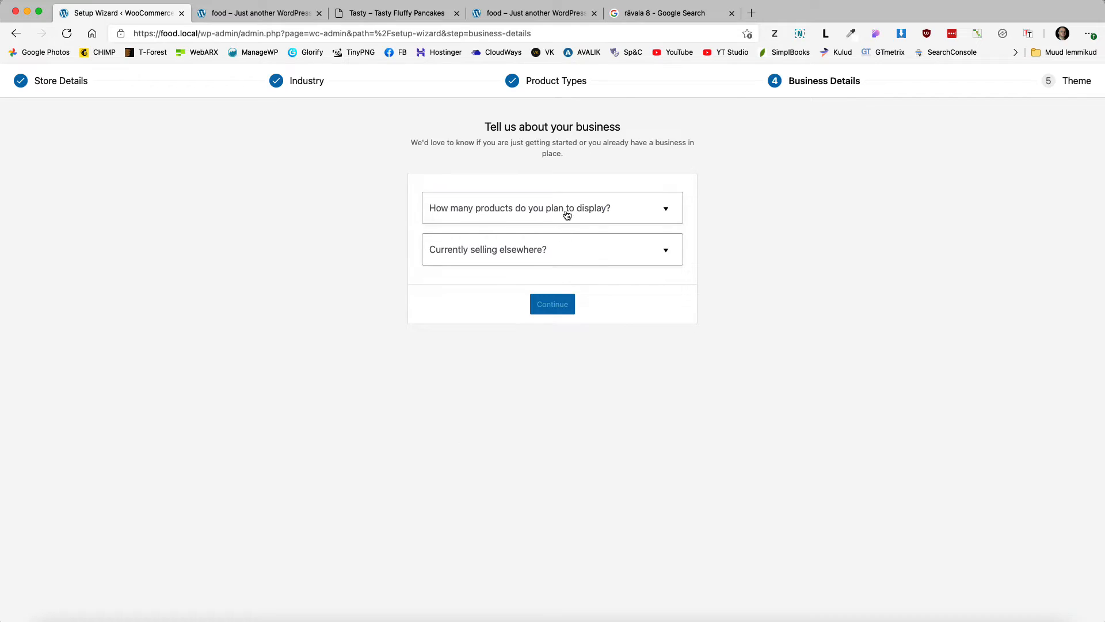
# Step: Answer 11 - 100 products, not selling elsewhere, and skip Creative Mail, Google Ads, Mailchimp and Facebook
pyautogui.click(567, 214)
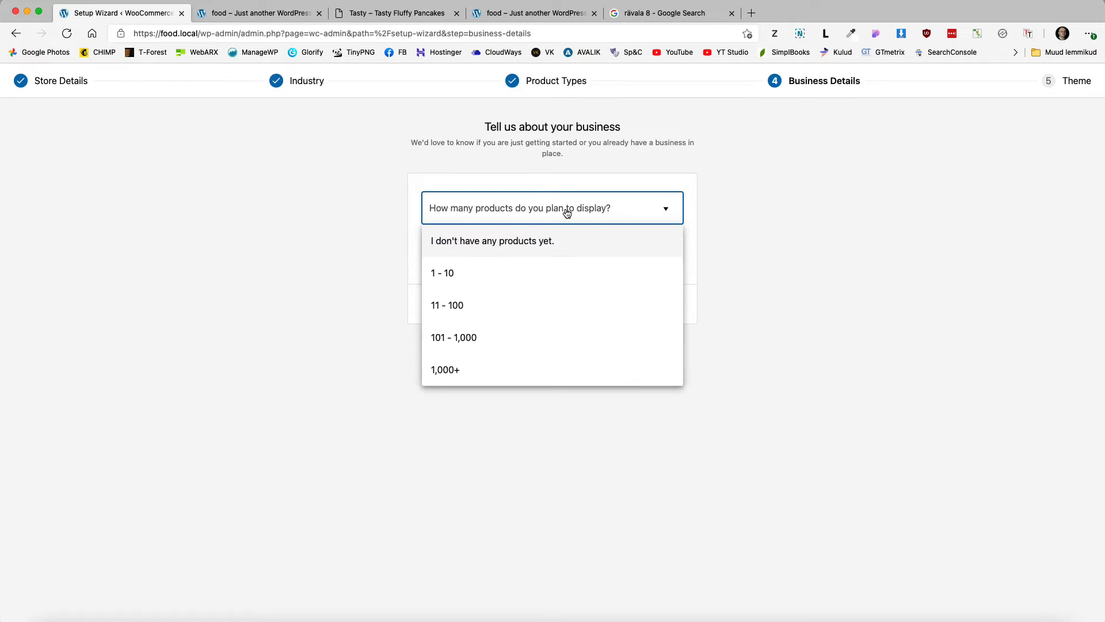
pyautogui.click(452, 307)
pyautogui.click(545, 252)
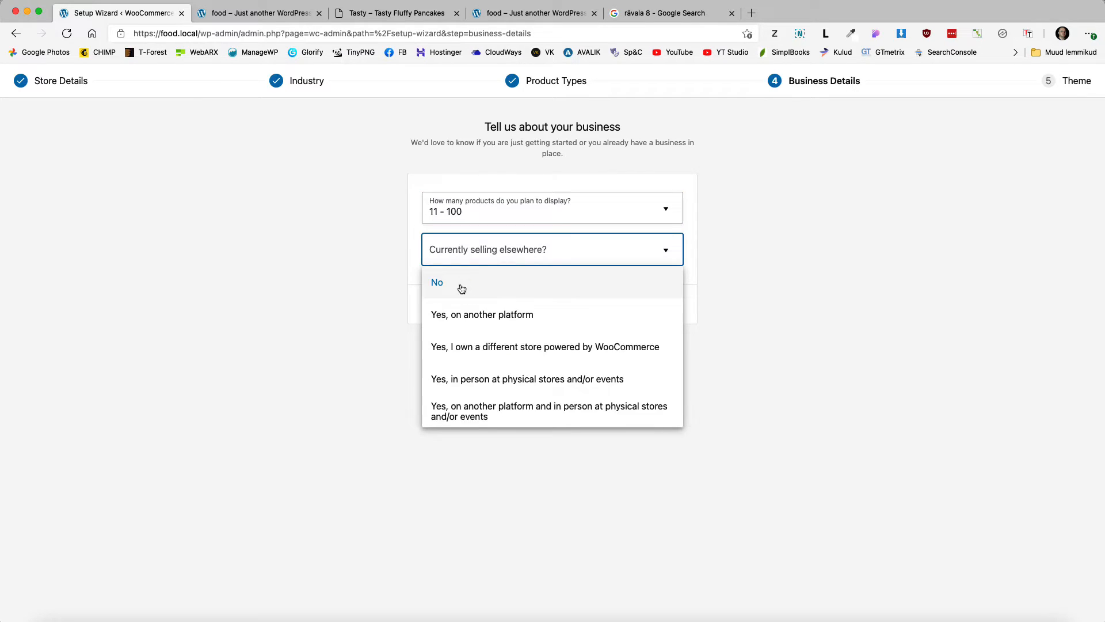
pyautogui.click(458, 284)
pyautogui.scroll(-2, 776, 340)
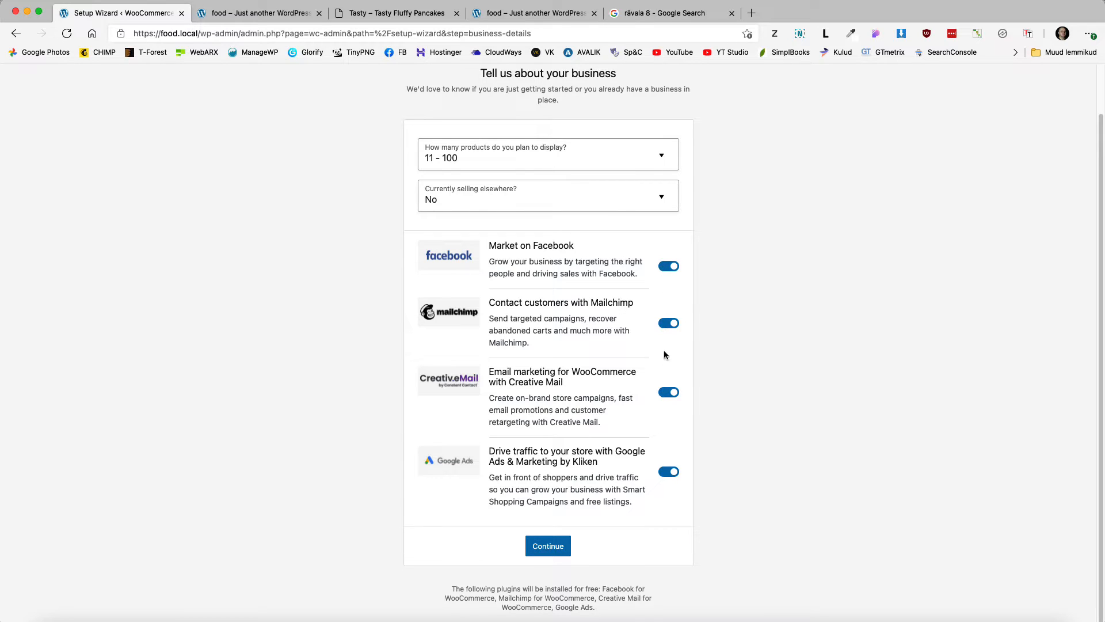
pyautogui.click(666, 392)
pyautogui.click(668, 480)
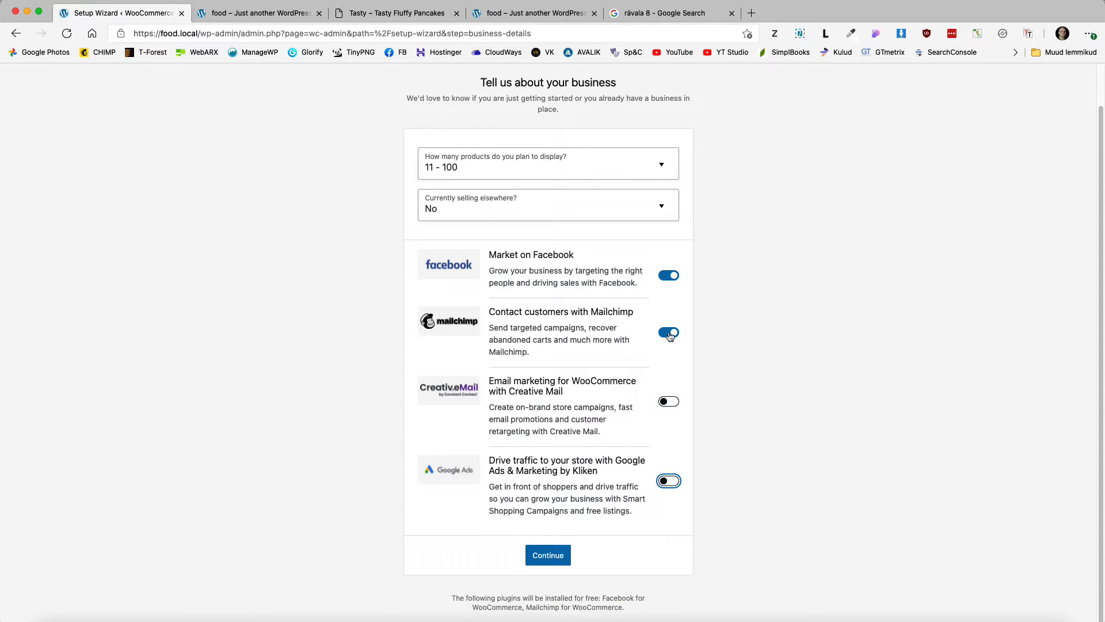
pyautogui.click(668, 332)
pyautogui.click(667, 276)
pyautogui.click(552, 601)
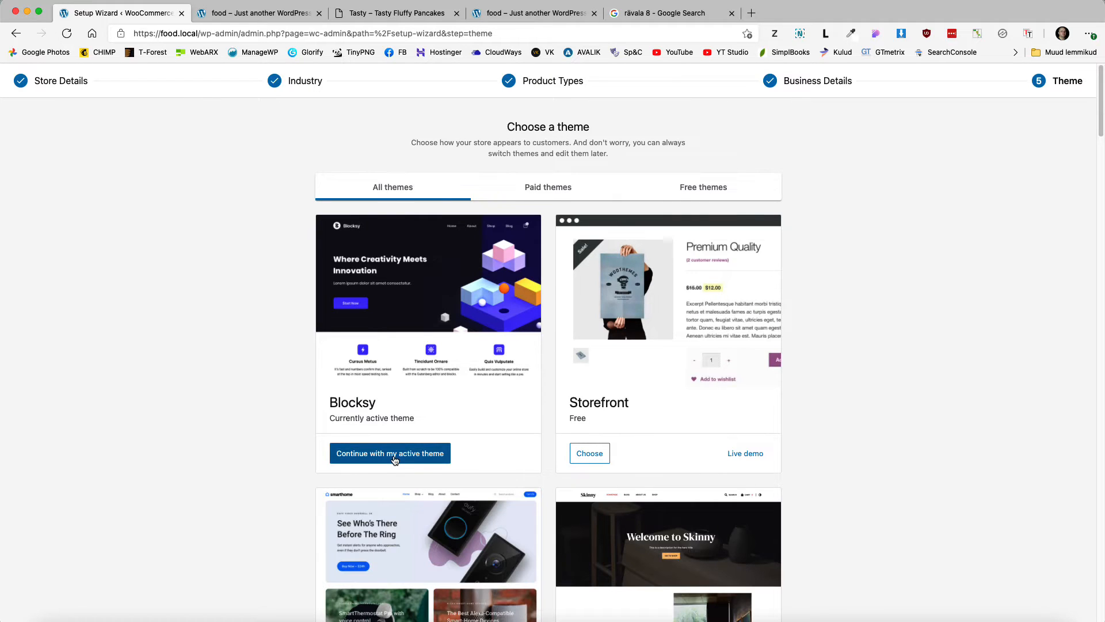
# Step: Keep Blocksy as the theme, decline Jetpack and Shipping & Tax, and dismiss the welcome tour
pyautogui.click(400, 453)
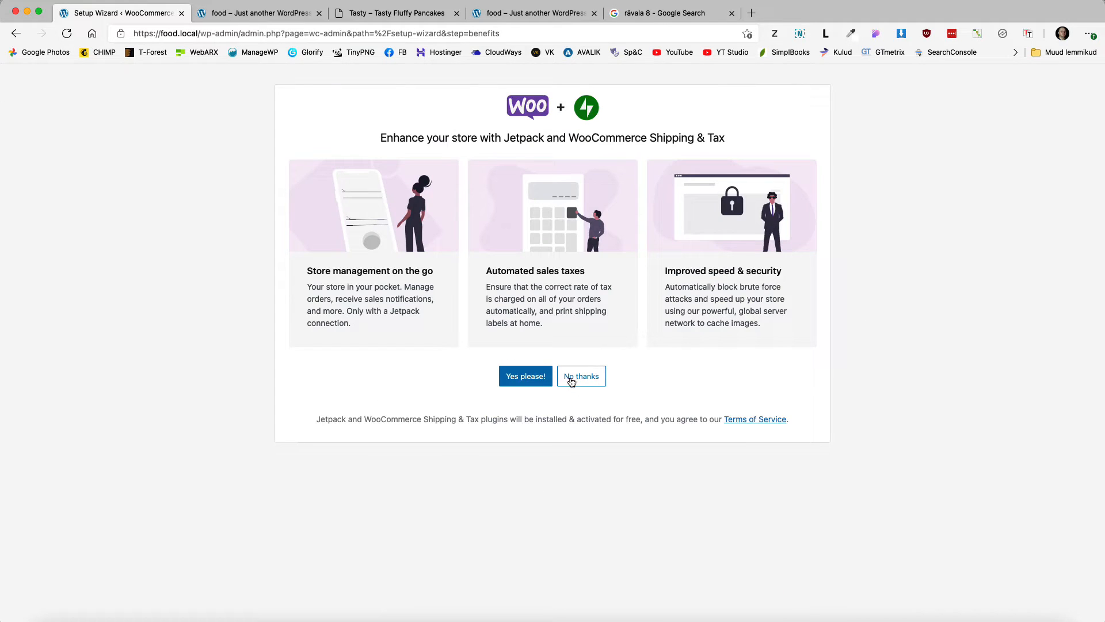
pyautogui.moveTo(732, 140); pyautogui.dragTo(569, 141)
pyautogui.click(582, 385)
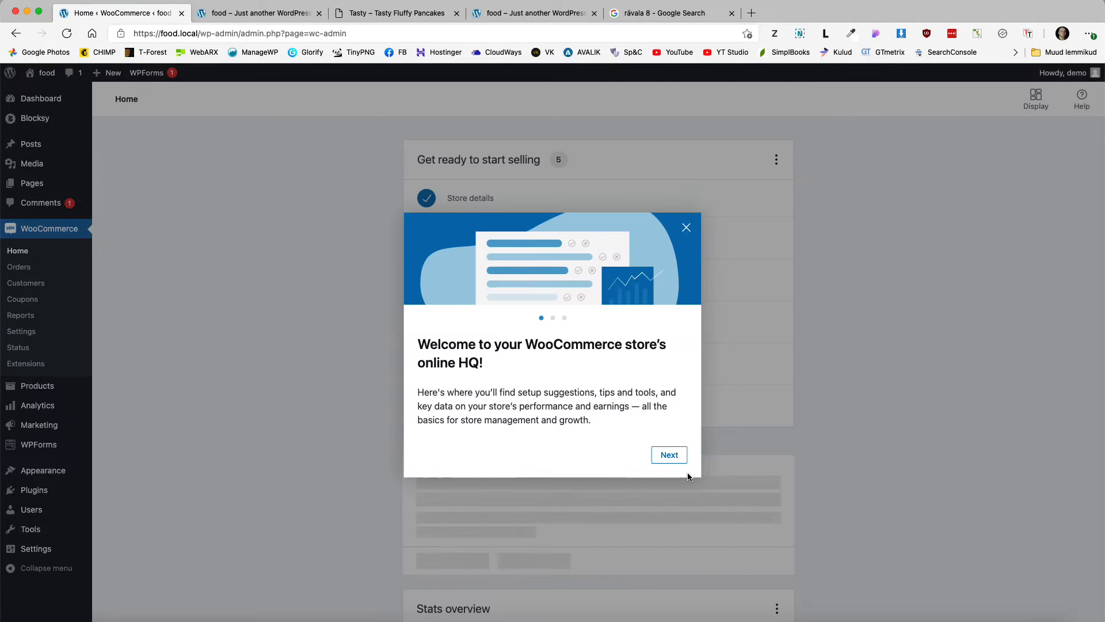
pyautogui.click(685, 228)
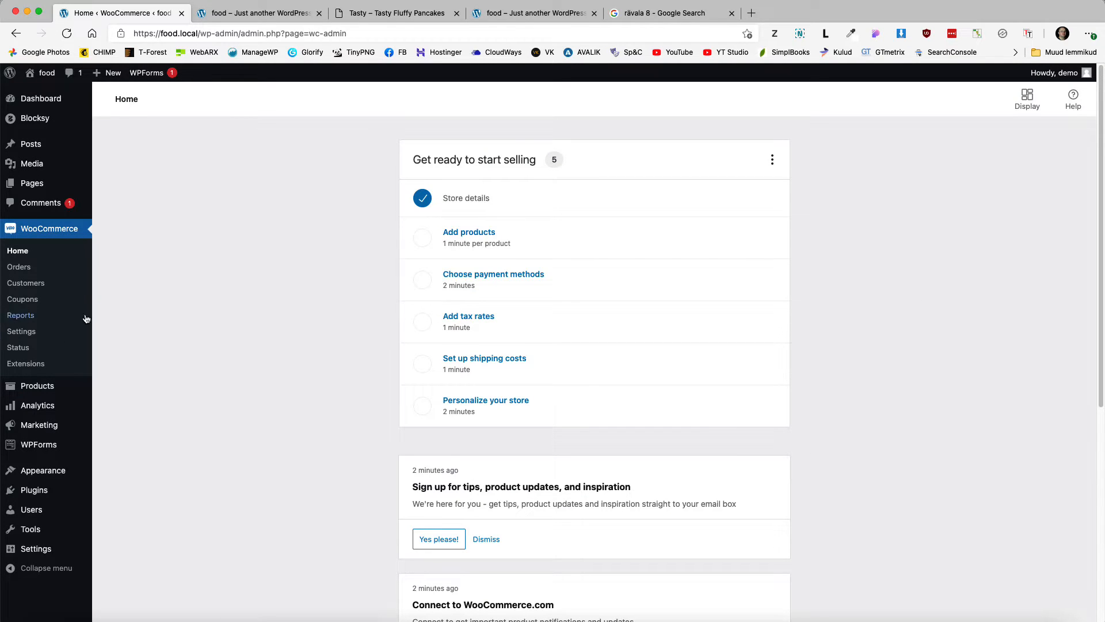
pyautogui.click(29, 332)
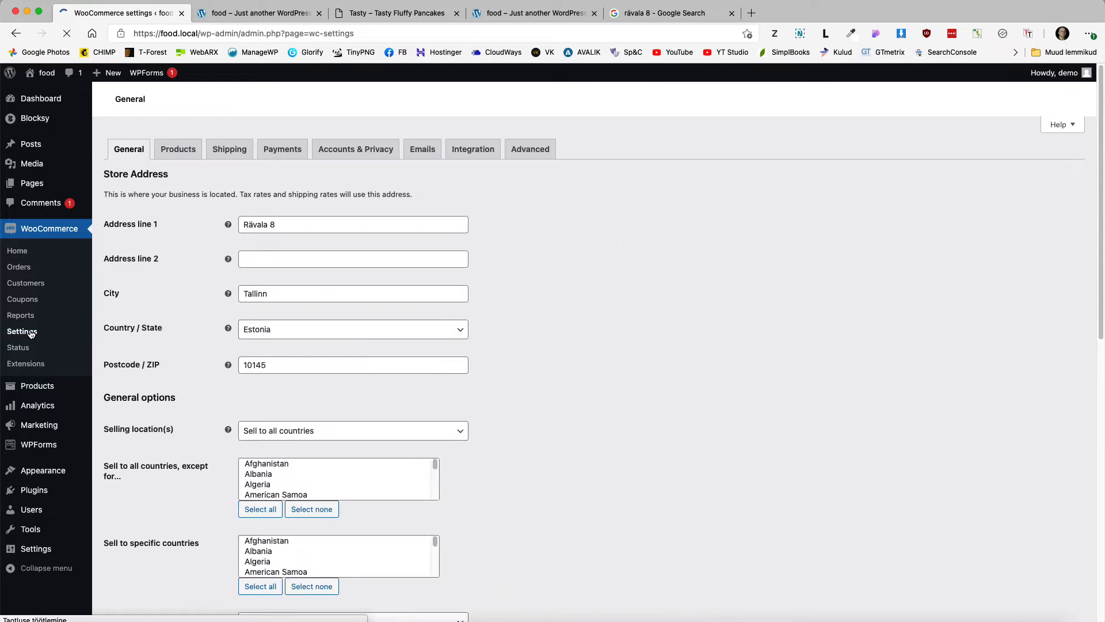
# Step: Set the store currency to Euro, positioned right with 2 decimals, and save
pyautogui.scroll(-10, 294, 406)
pyautogui.click(293, 406)
pyautogui.write('eur')
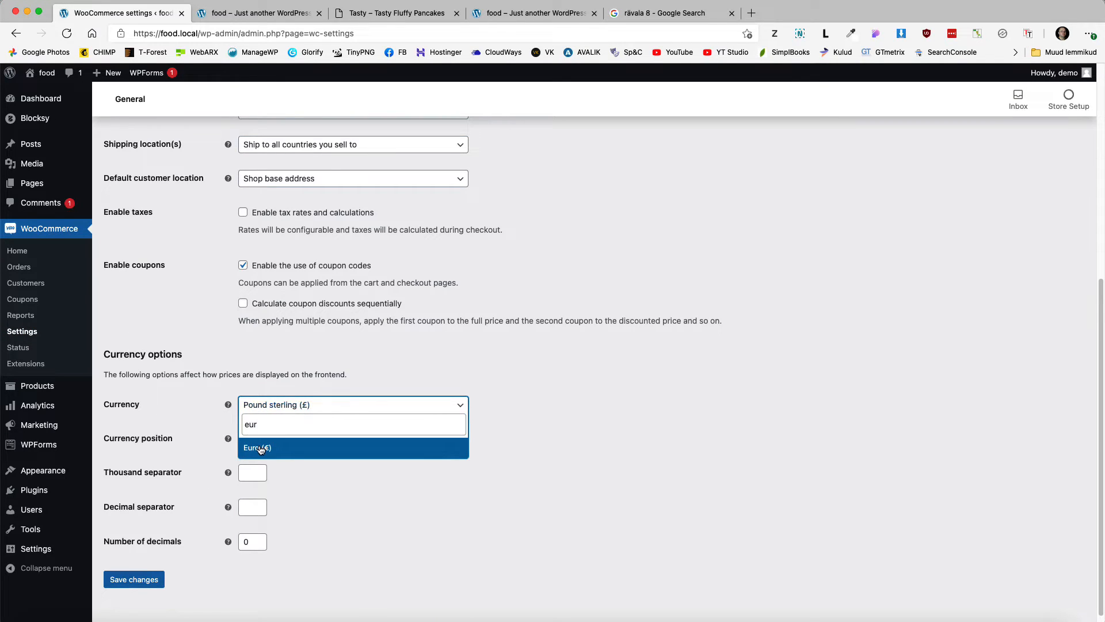
pyautogui.click(261, 448)
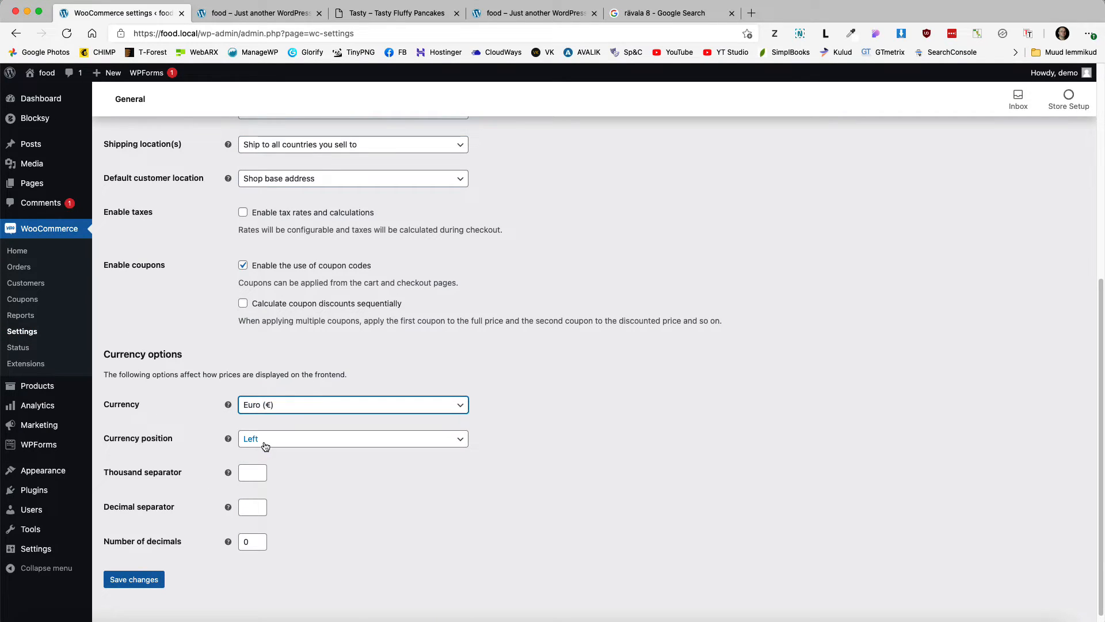
pyautogui.click(264, 442)
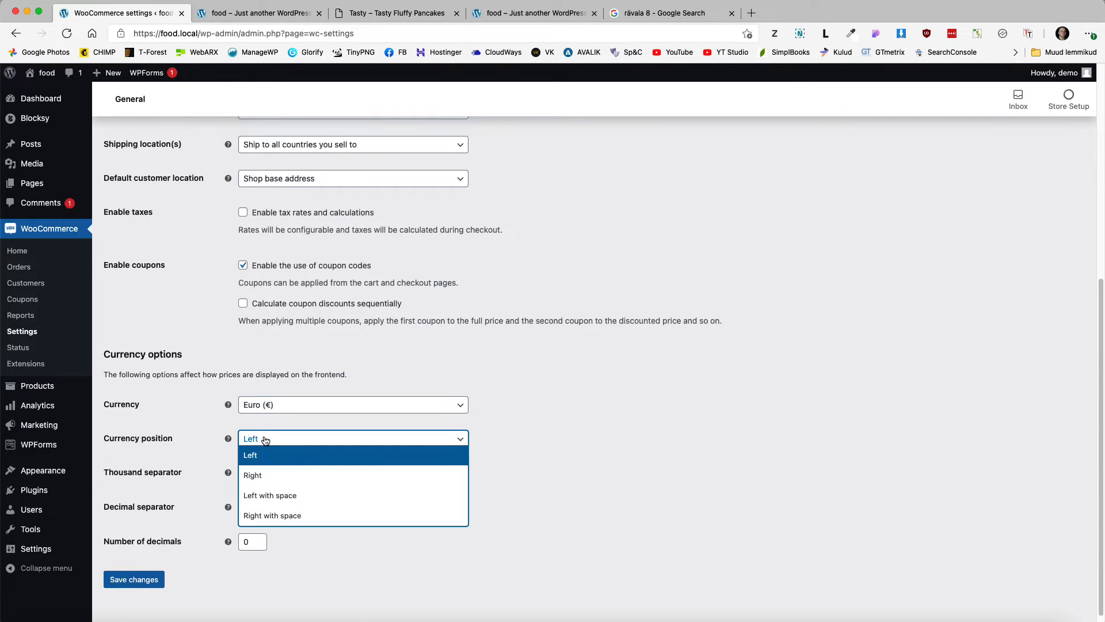
pyautogui.click(259, 477)
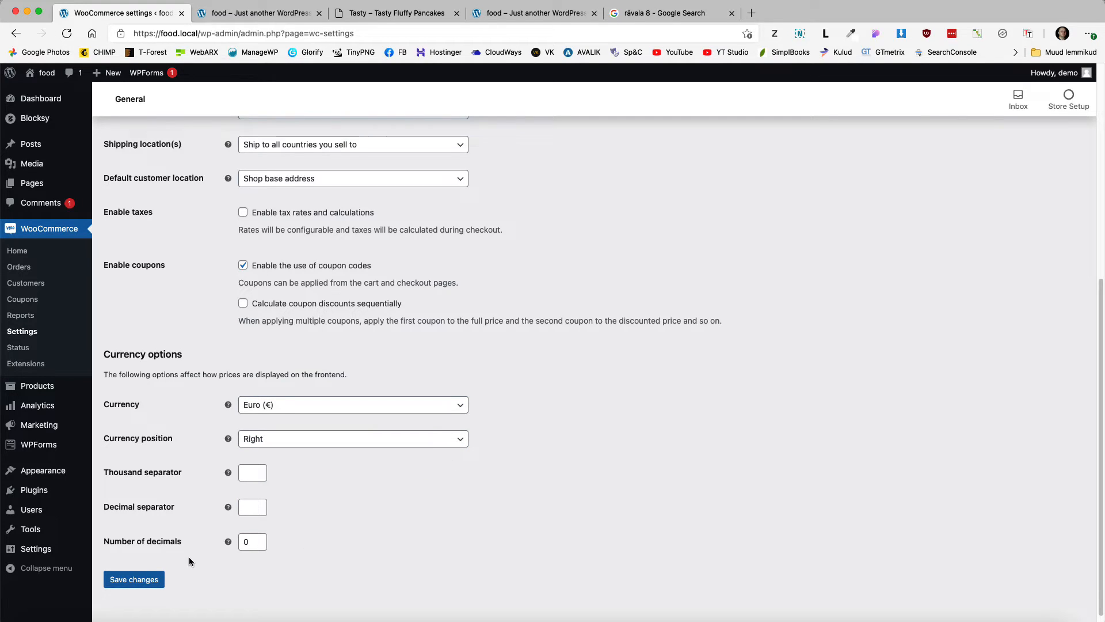
pyautogui.doubleClick(251, 541)
pyautogui.write('2')
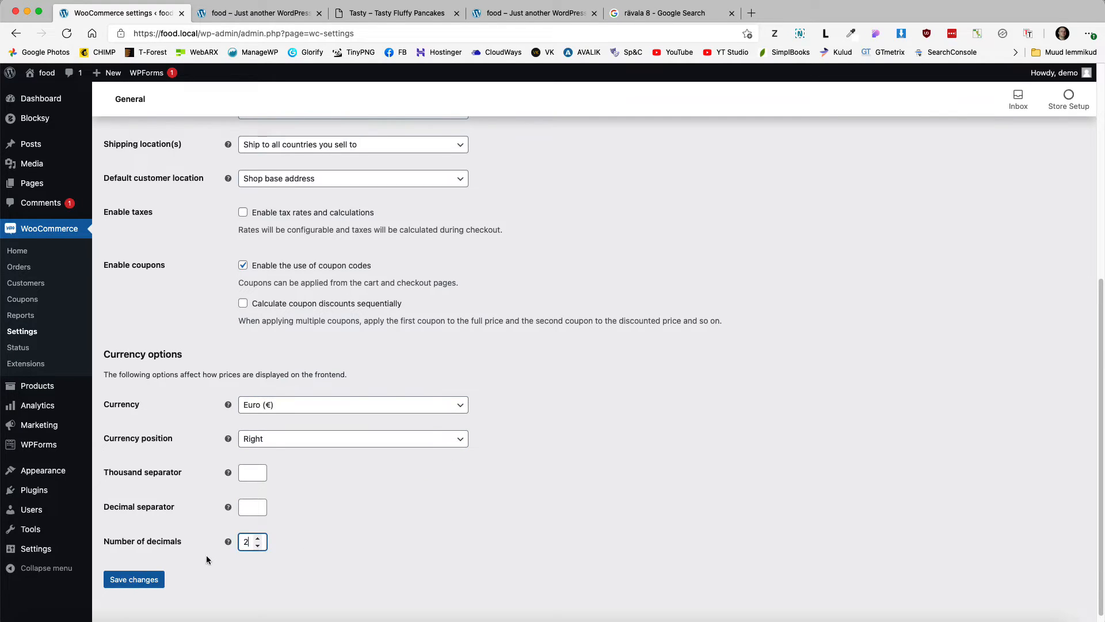
pyautogui.click(140, 581)
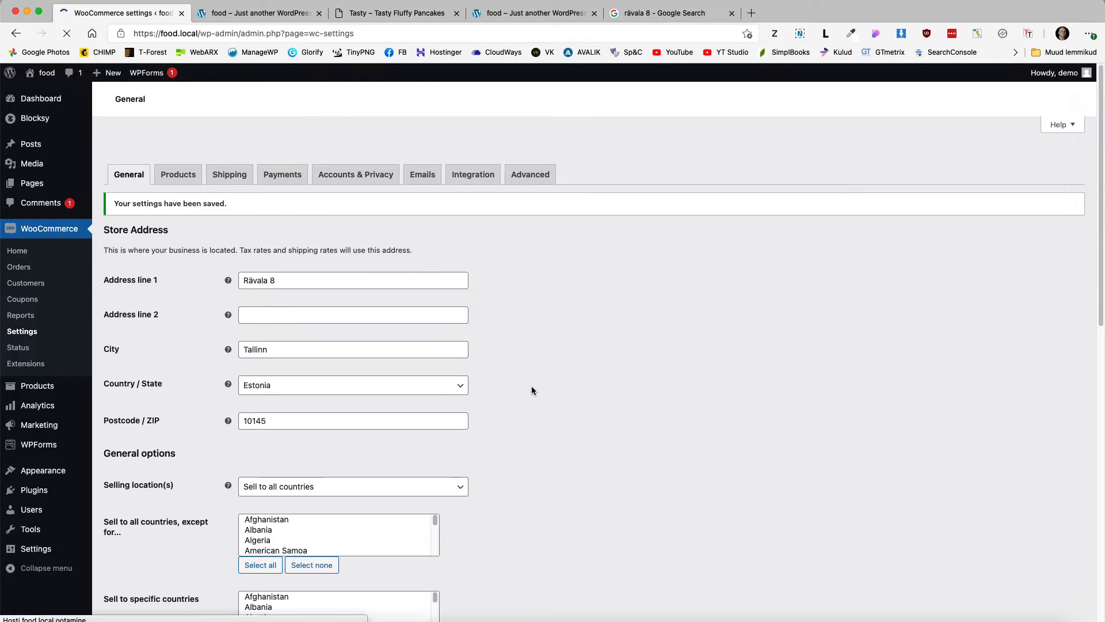
# Step: Set a dot thousands separator and the decimal separator, save, then go to Products settings
pyautogui.click(251, 460)
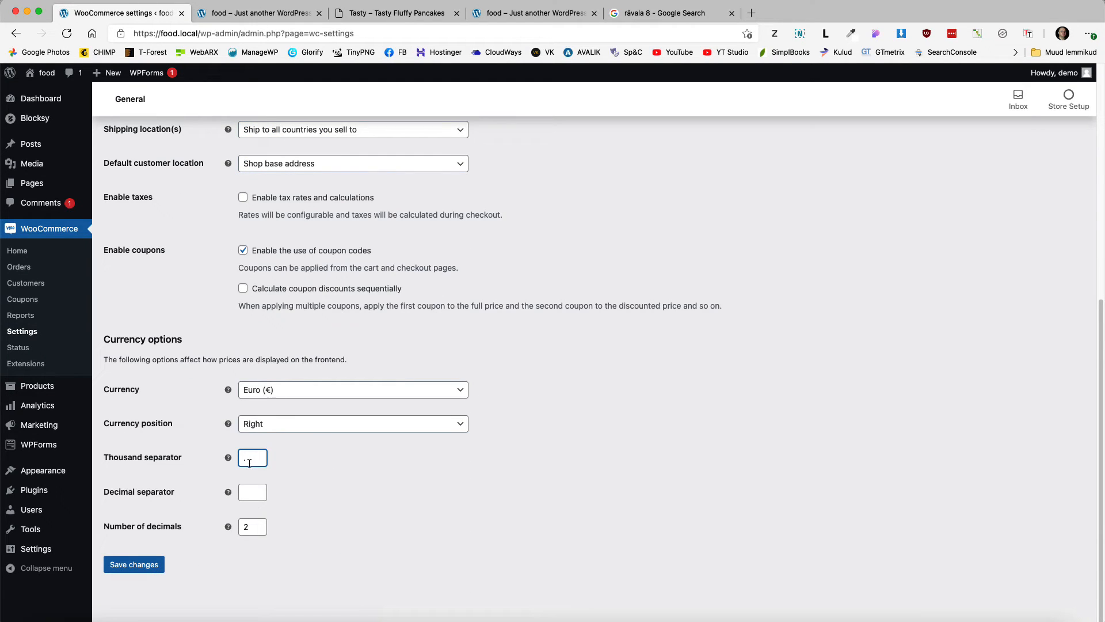
pyautogui.click(251, 493)
pyautogui.click(151, 565)
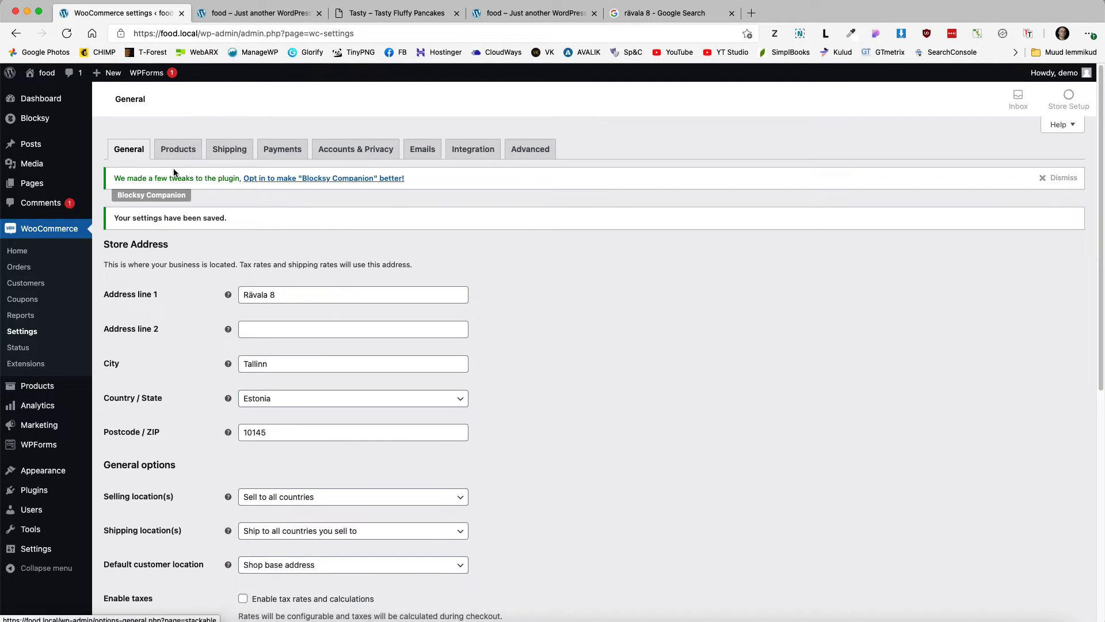
pyautogui.click(187, 154)
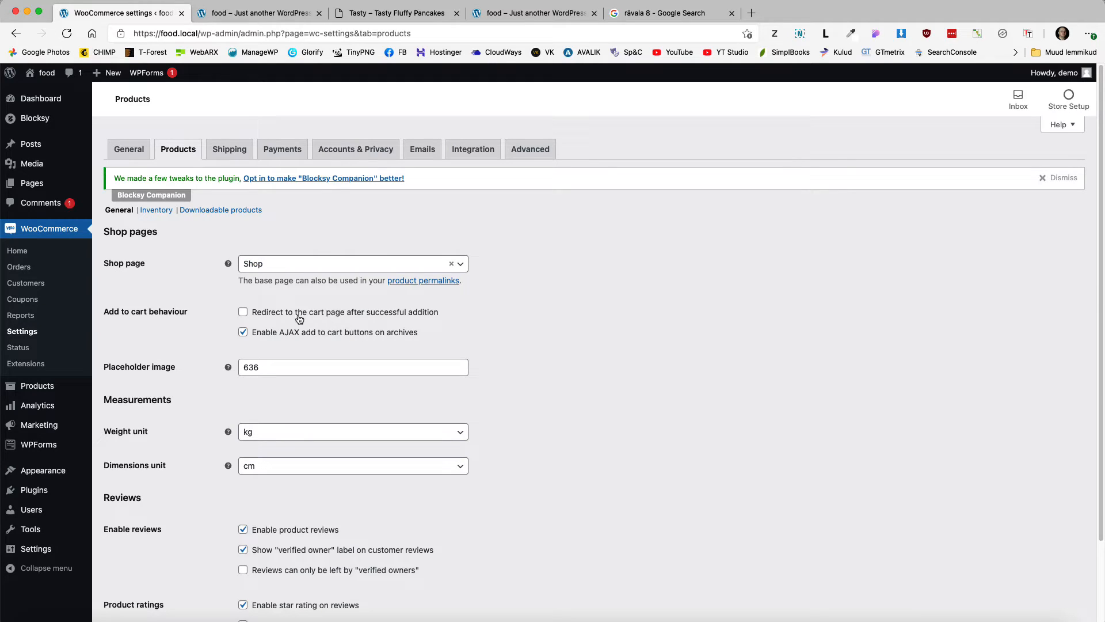
# Step: Look over the redirect-to-cart and AJAX add-to-cart options on the Products tab
pyautogui.moveTo(445, 314); pyautogui.dragTo(259, 316)
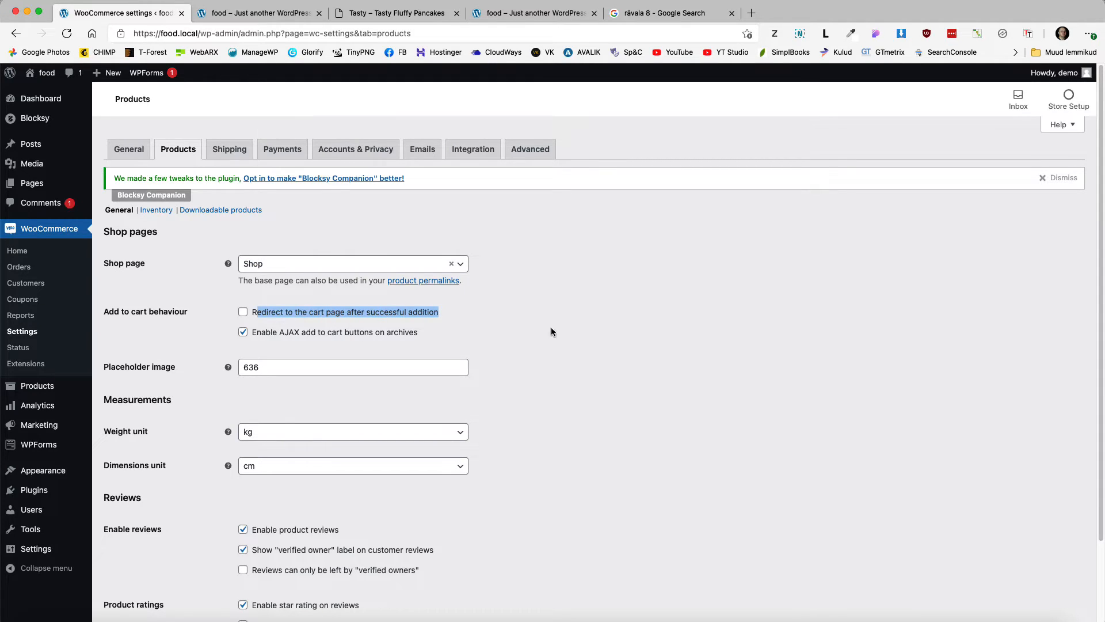
pyautogui.click(613, 346)
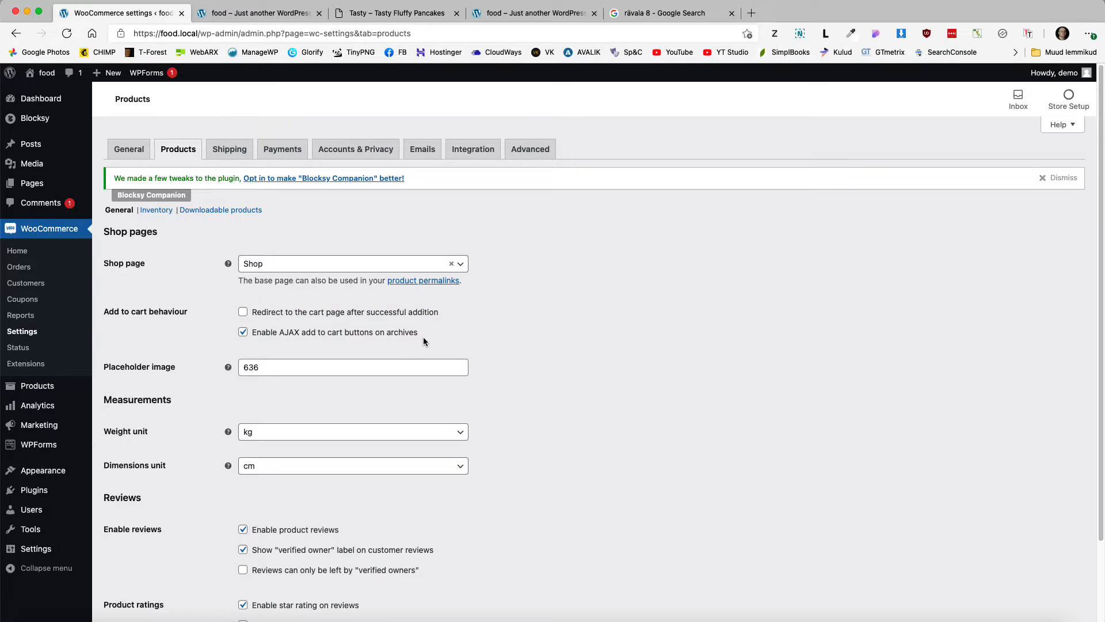
pyautogui.moveTo(419, 339); pyautogui.dragTo(265, 341)
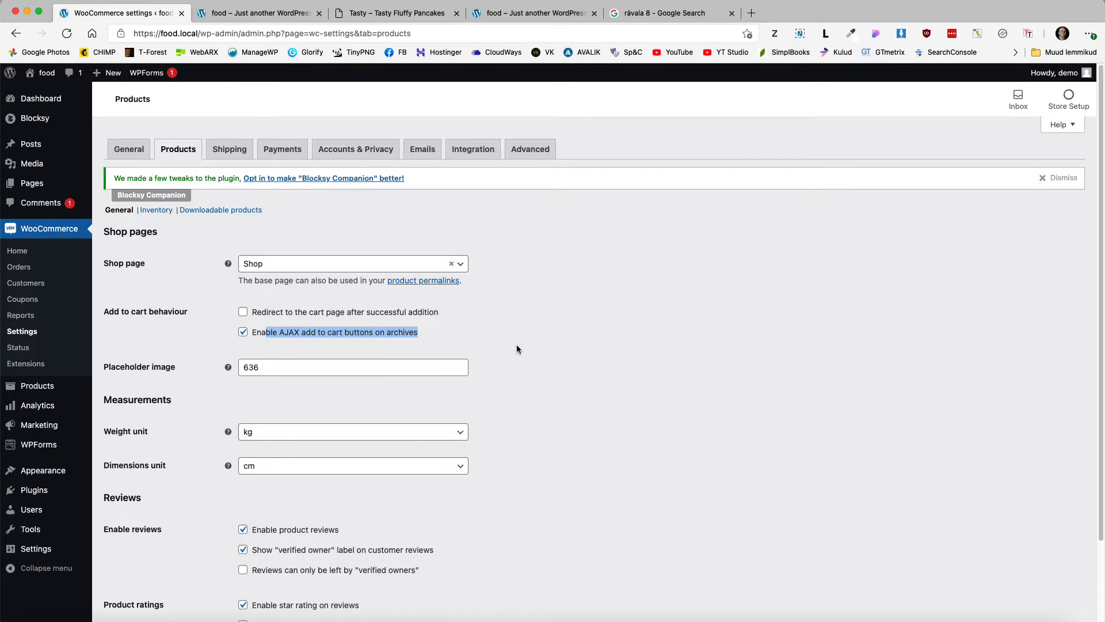
pyautogui.scroll(-3, 606, 400)
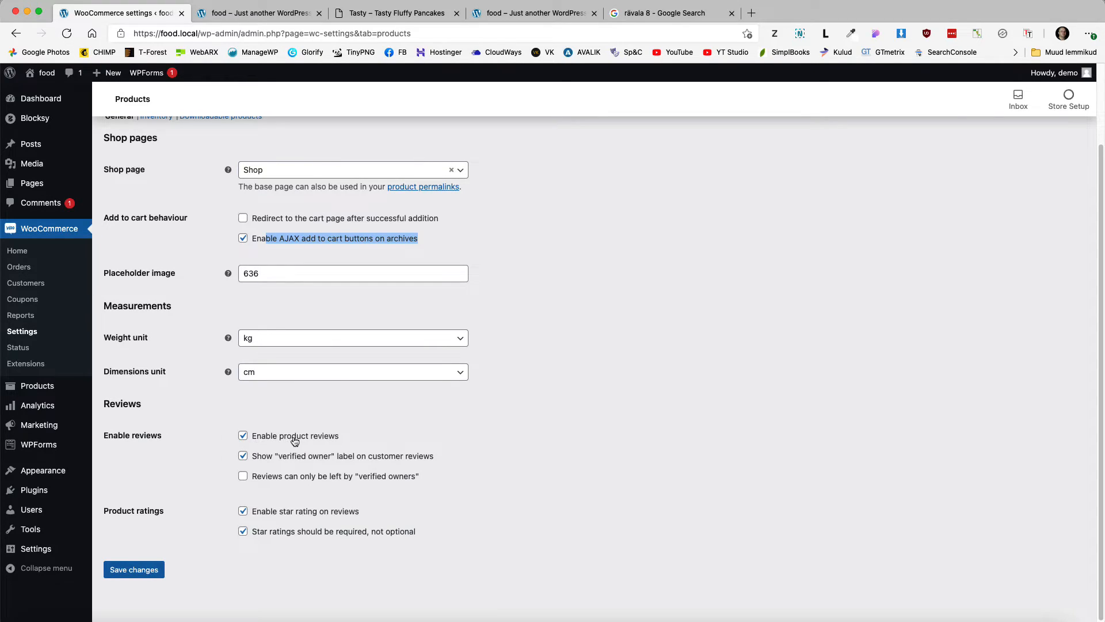
# Step: Disable product reviews and save the product settings
pyautogui.click(242, 435)
pyautogui.click(154, 559)
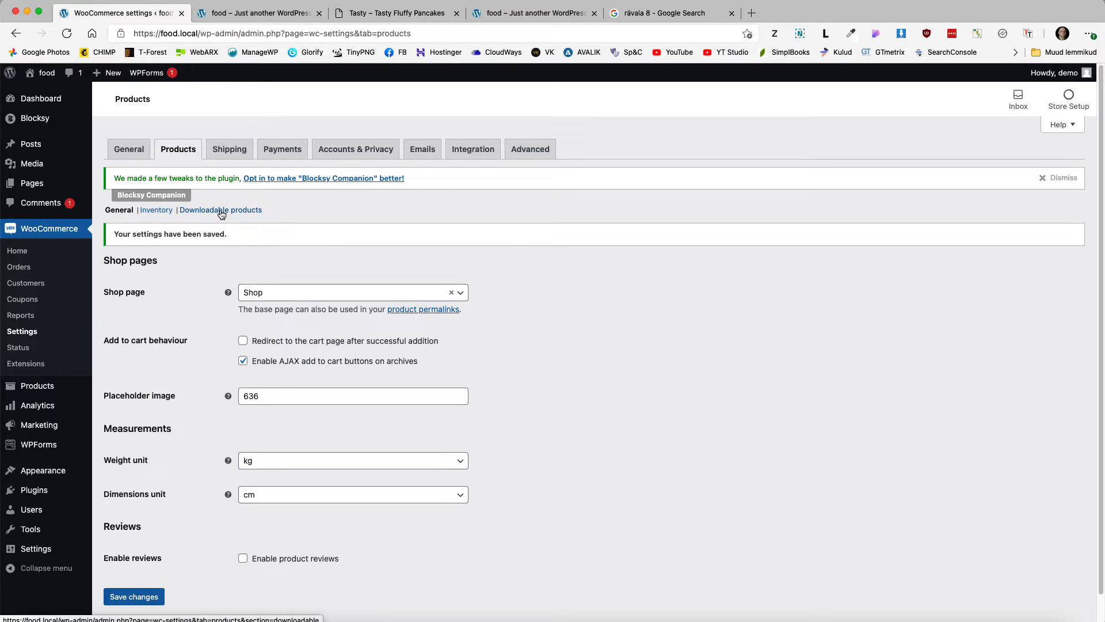
pyautogui.click(228, 150)
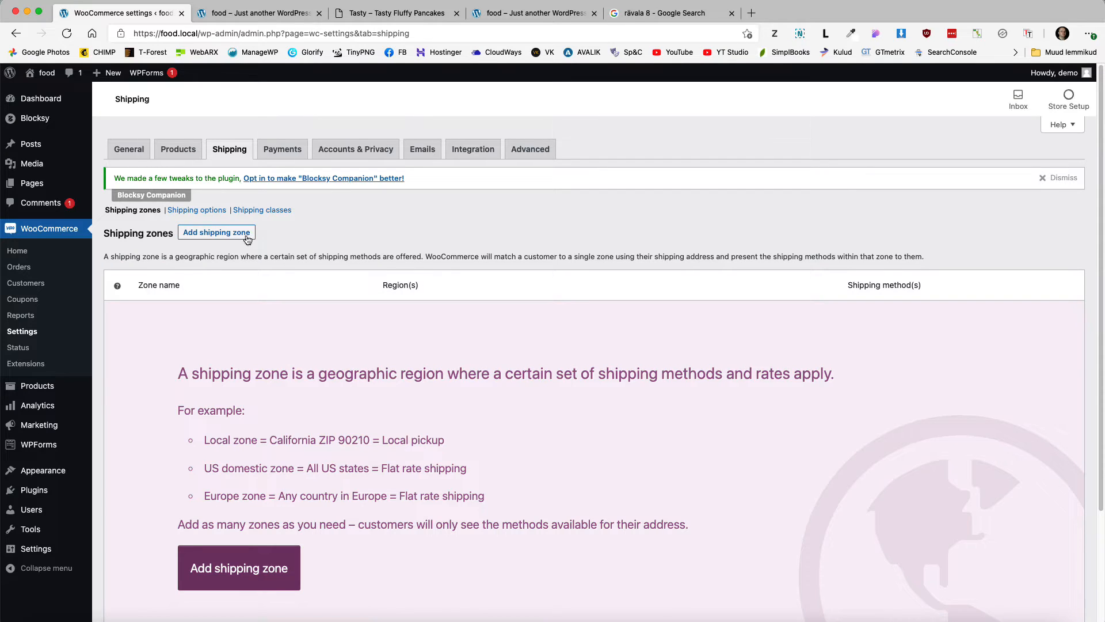
# Step: Create a shipping zone named Tallinn with Estonia as its region and save it
pyautogui.click(218, 237)
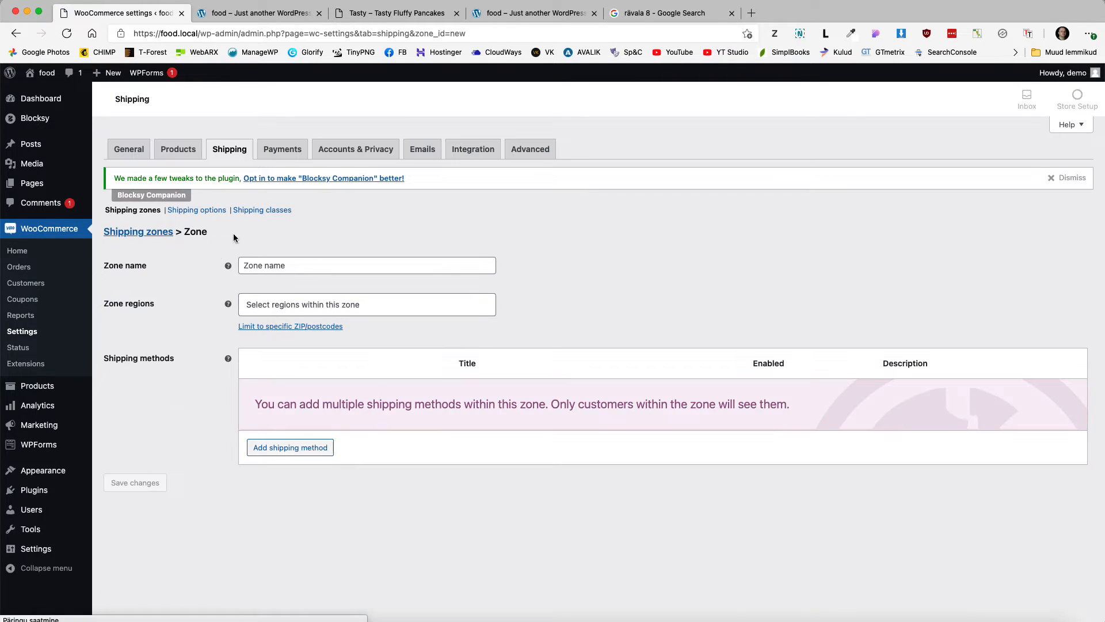
pyautogui.click(293, 264)
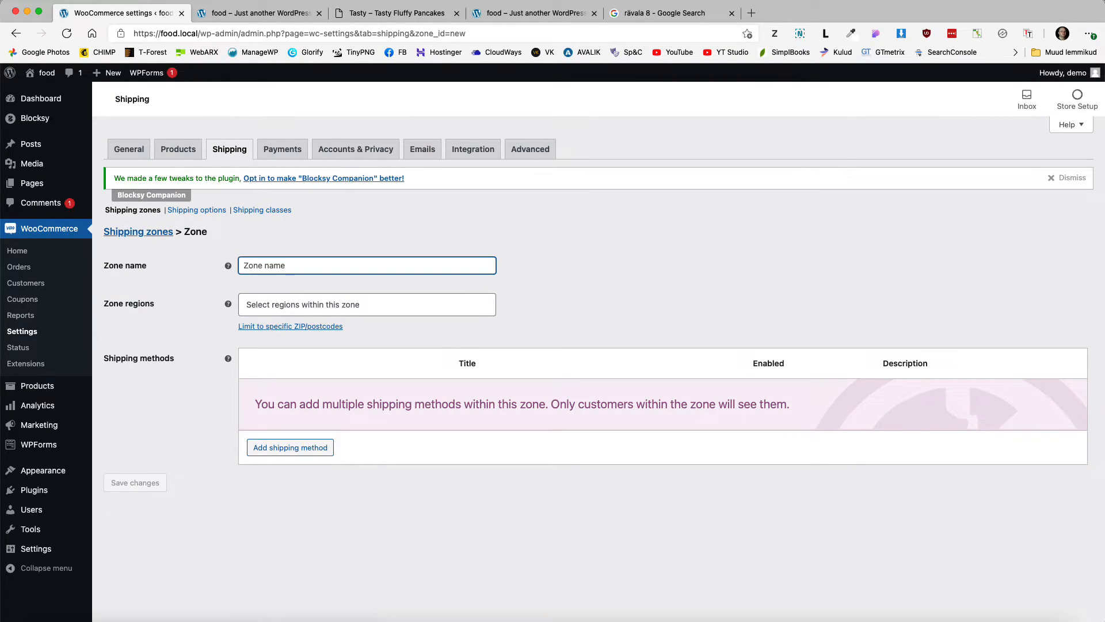
pyautogui.write('Tallinn')
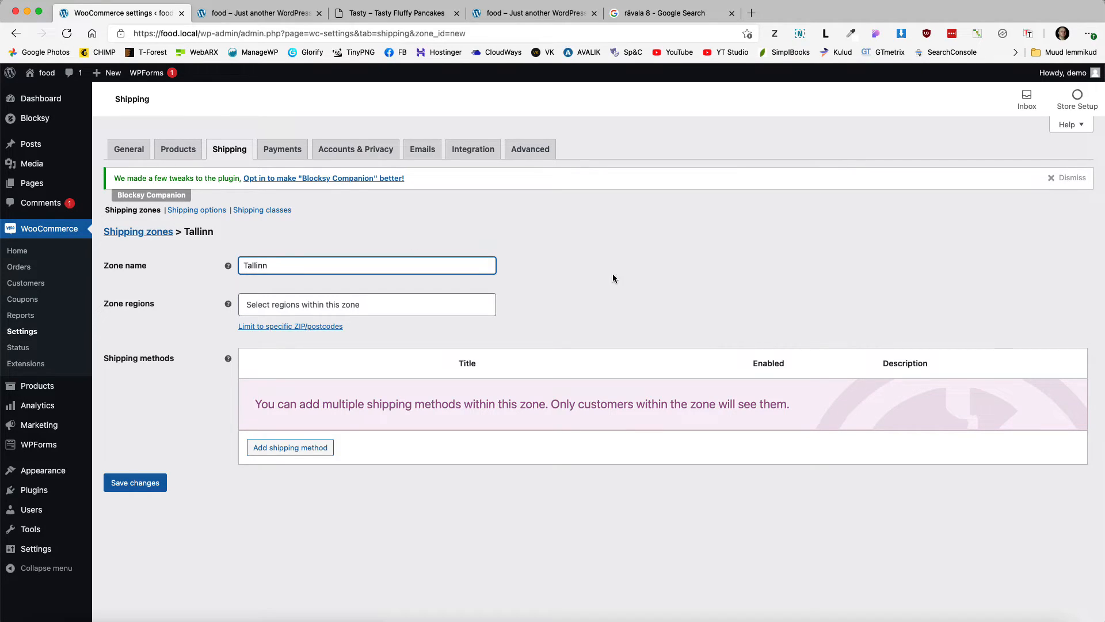
pyautogui.click(677, 284)
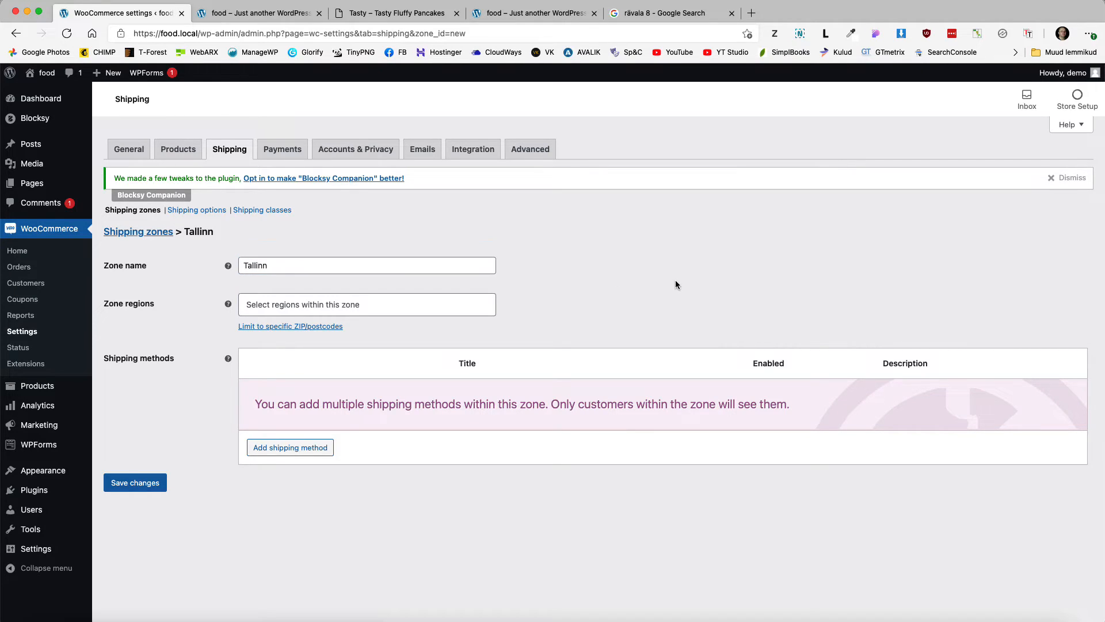
pyautogui.click(283, 305)
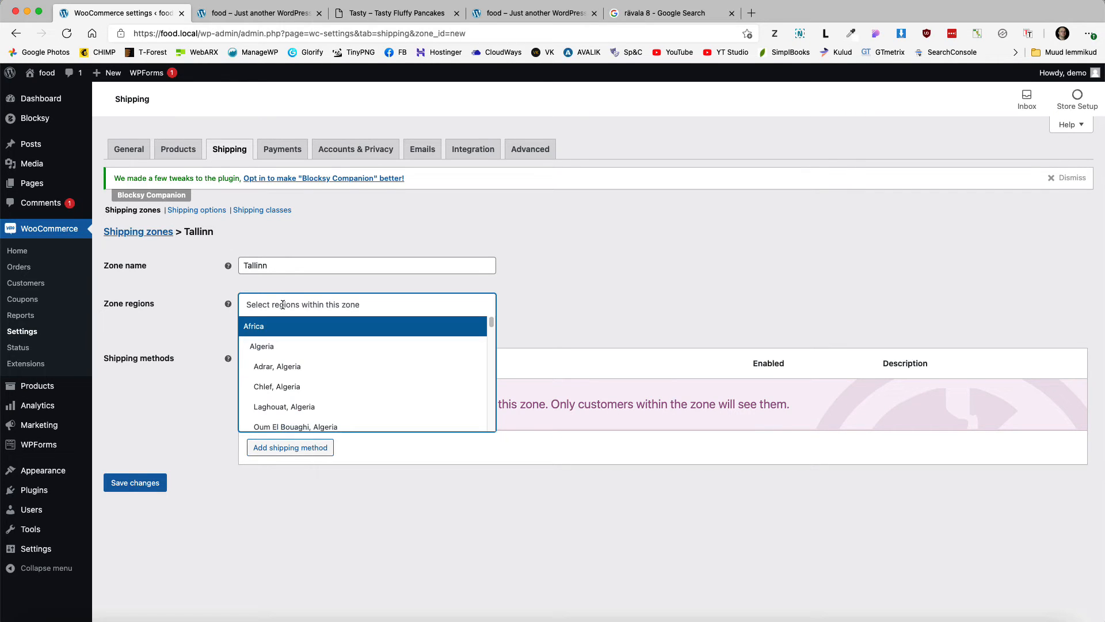
pyautogui.write('esto')
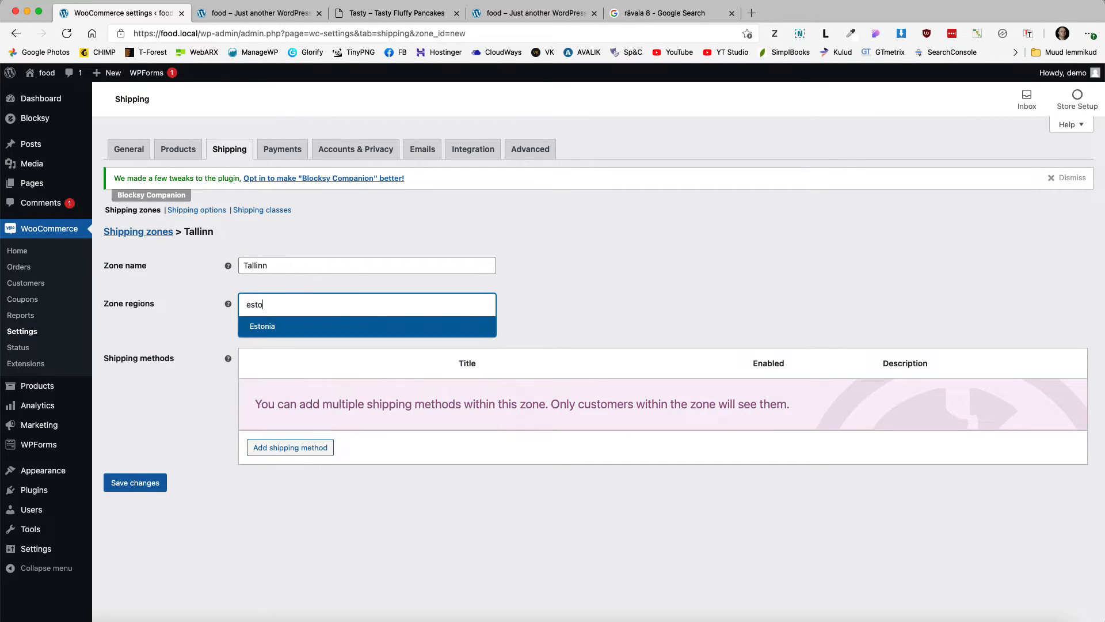
pyautogui.click(268, 328)
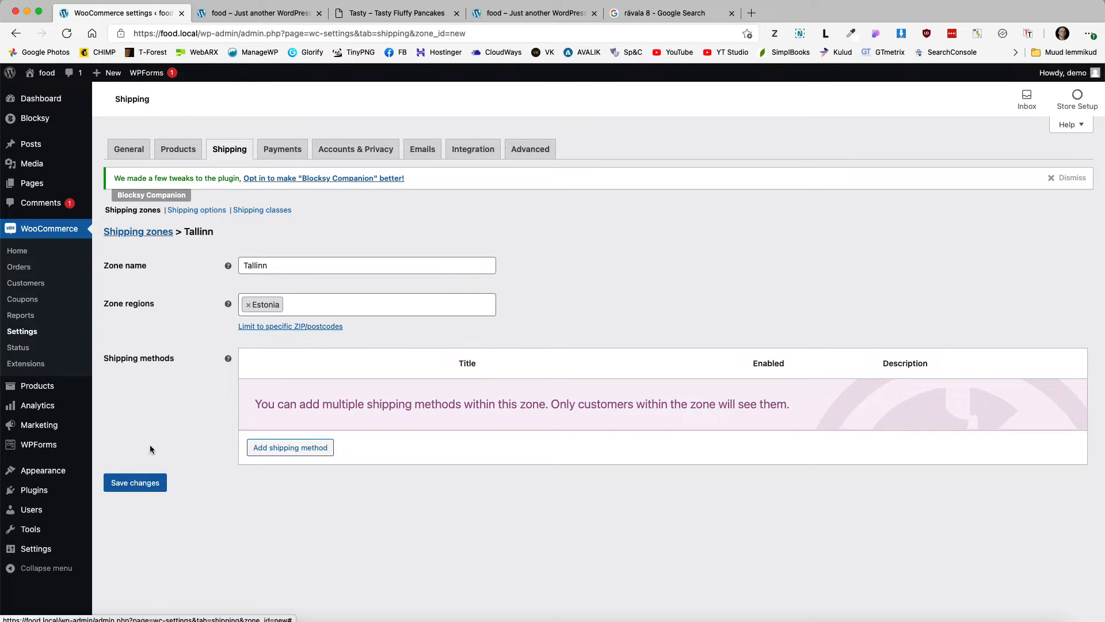
pyautogui.click(134, 486)
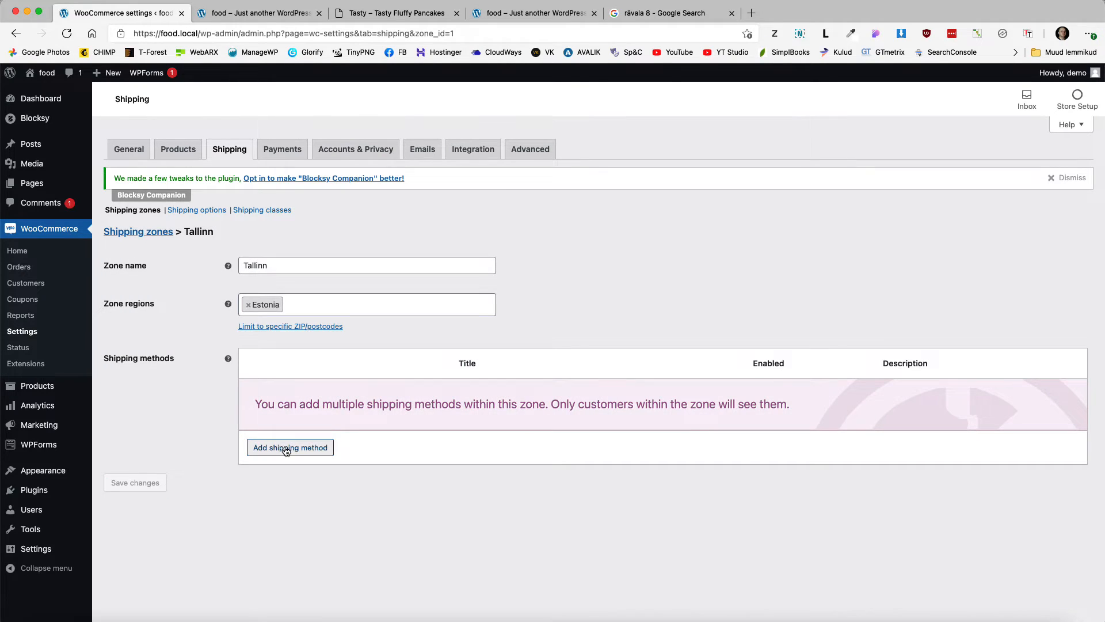
# Step: Limit the Tallinn zone to a pasted list of postcodes and save
pyautogui.click(273, 327)
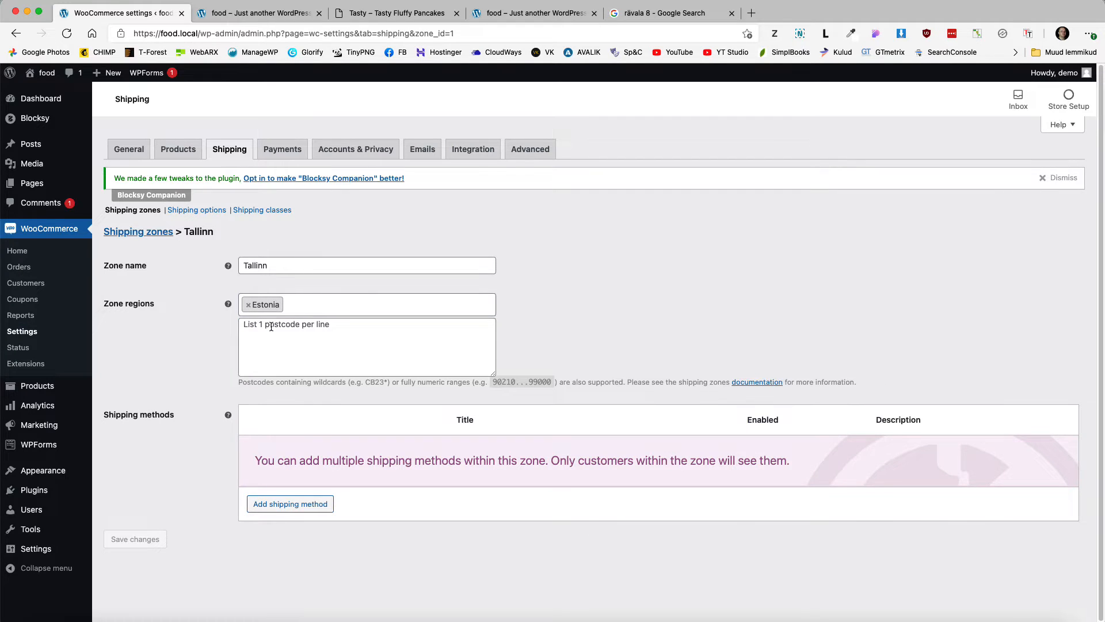
pyautogui.click(246, 325)
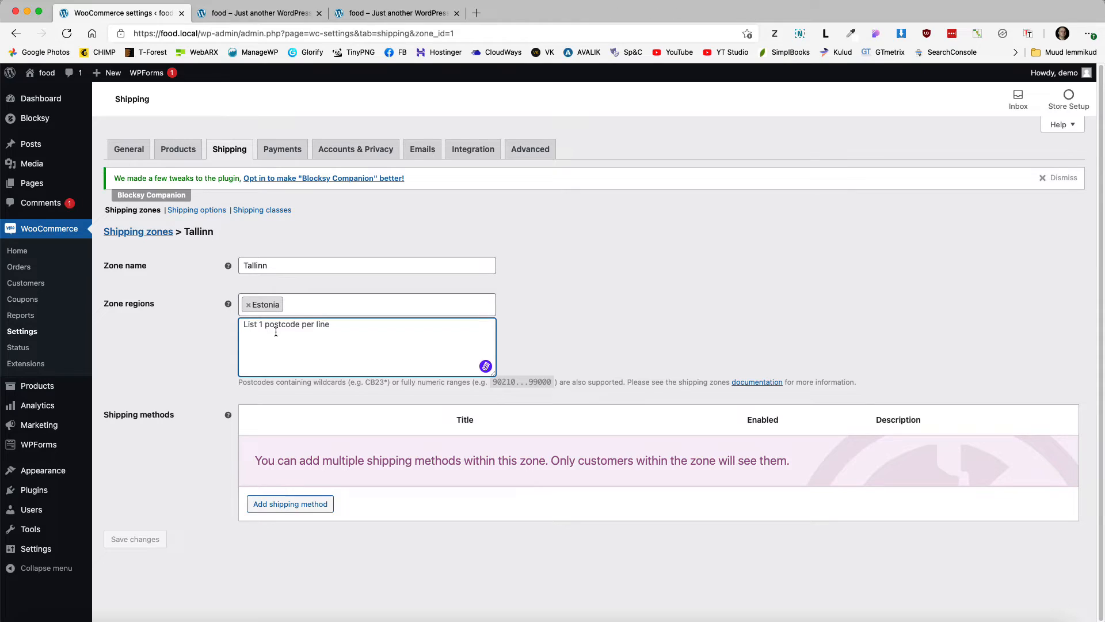
pyautogui.press('super+v')
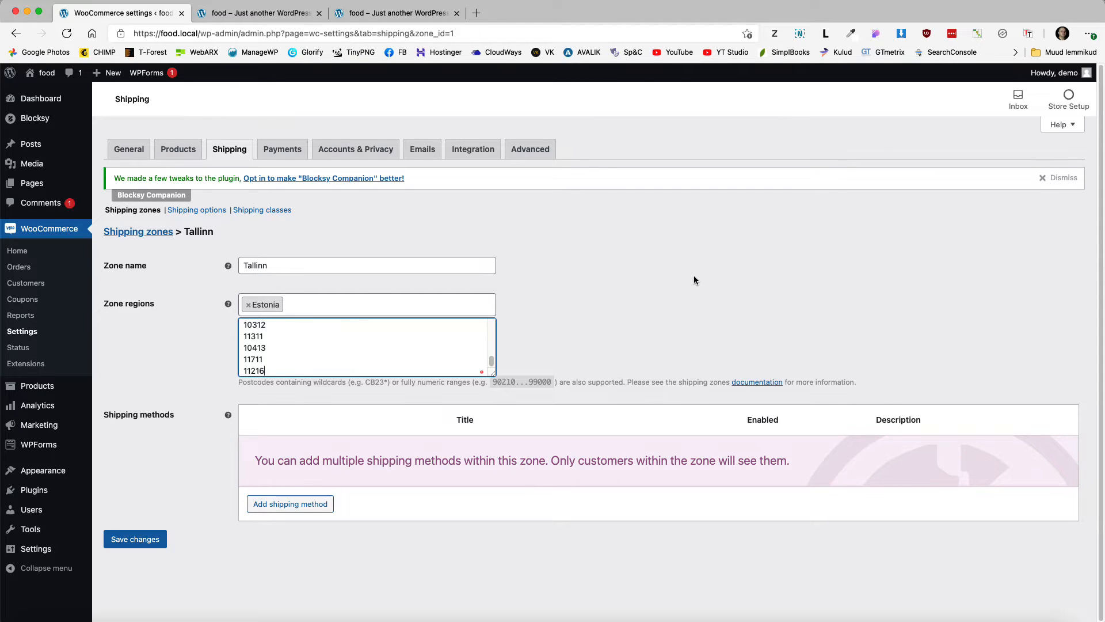
pyautogui.click(130, 540)
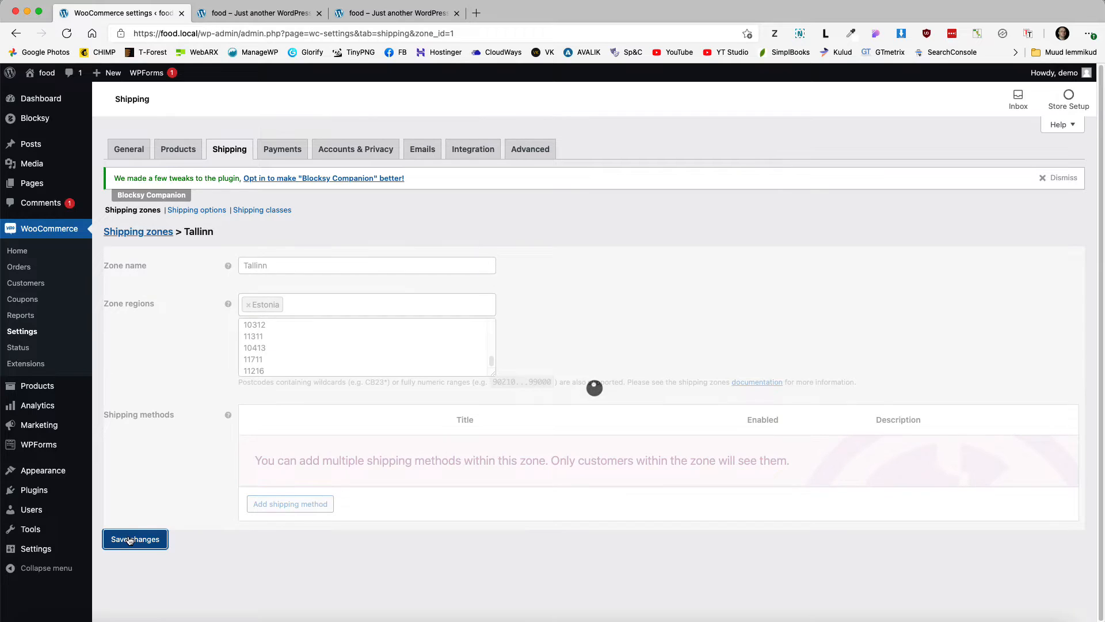
# Step: Add a flat rate method named Delivery costing 5 to the zone
pyautogui.click(295, 505)
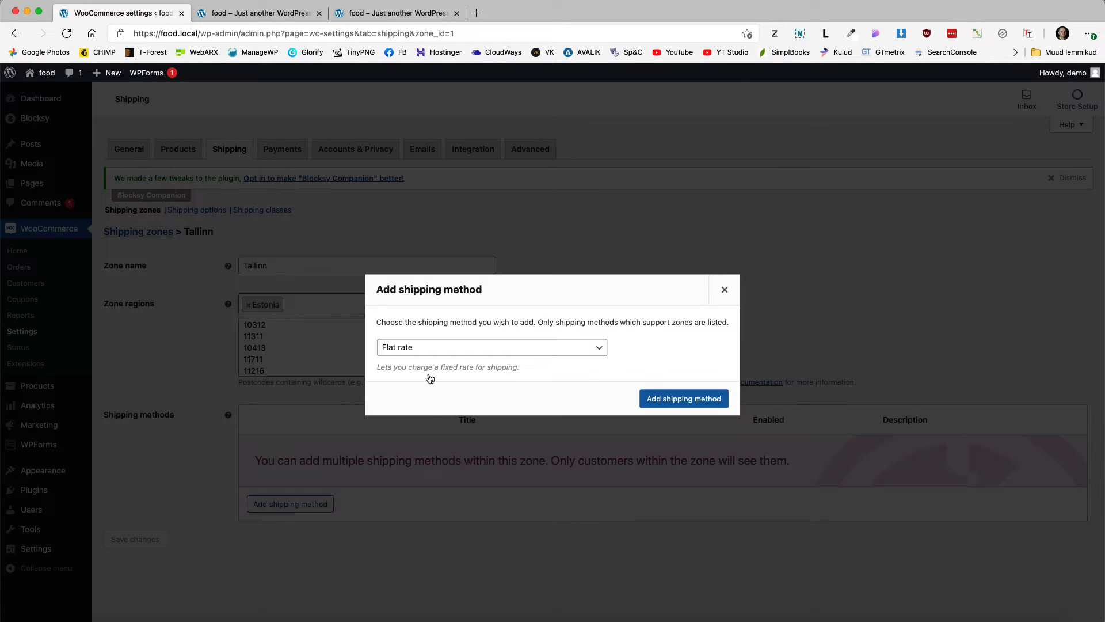
pyautogui.click(714, 399)
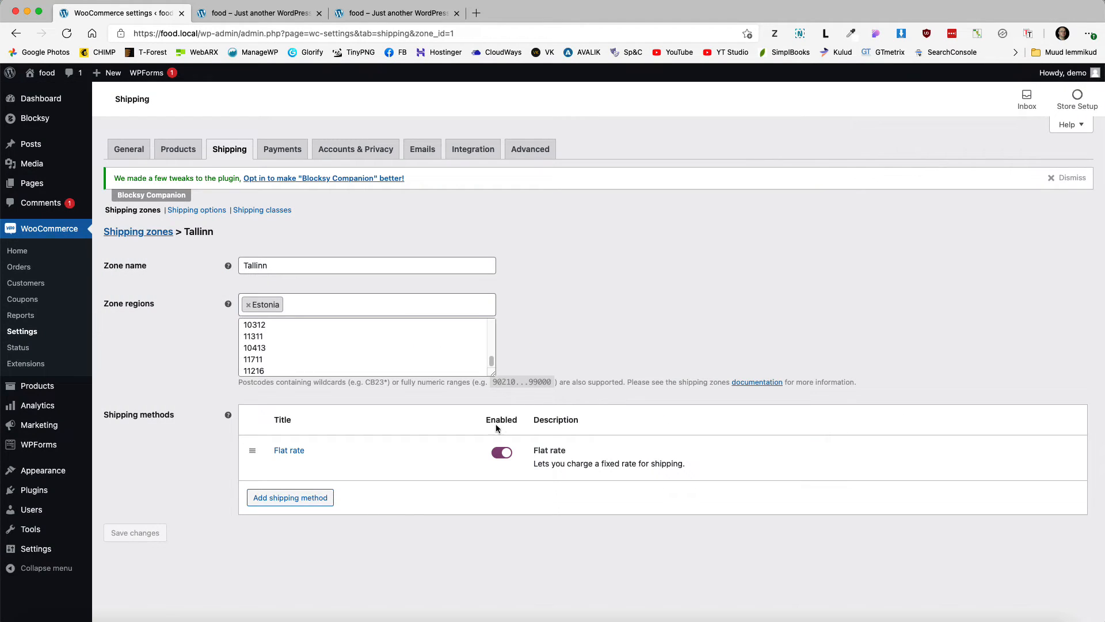
pyautogui.click(282, 450)
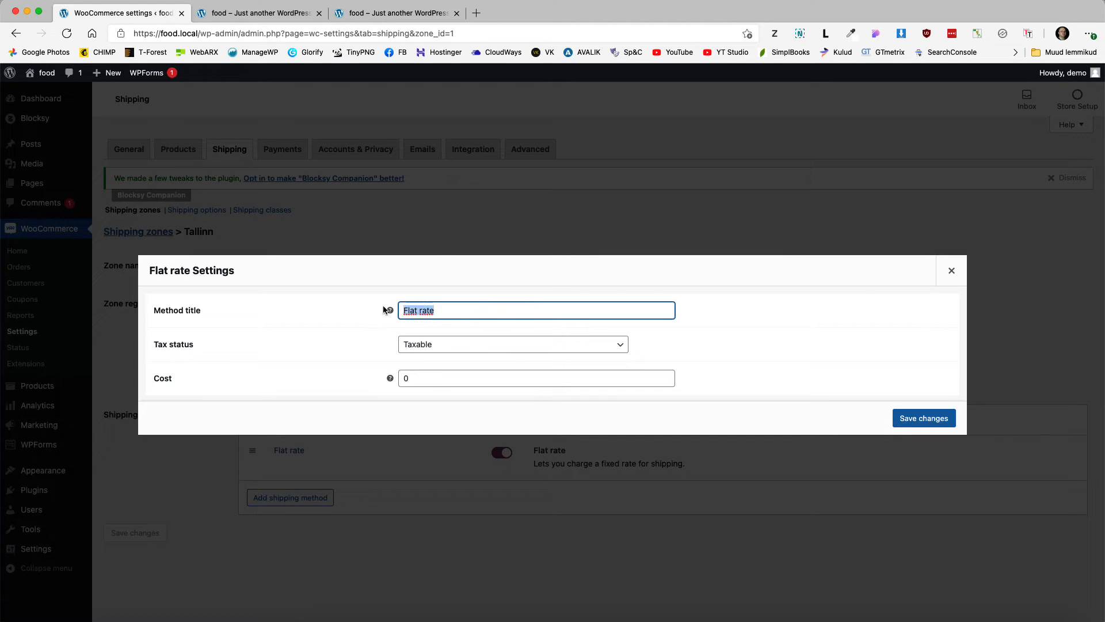
pyautogui.write('Delivery')
pyautogui.click(404, 380)
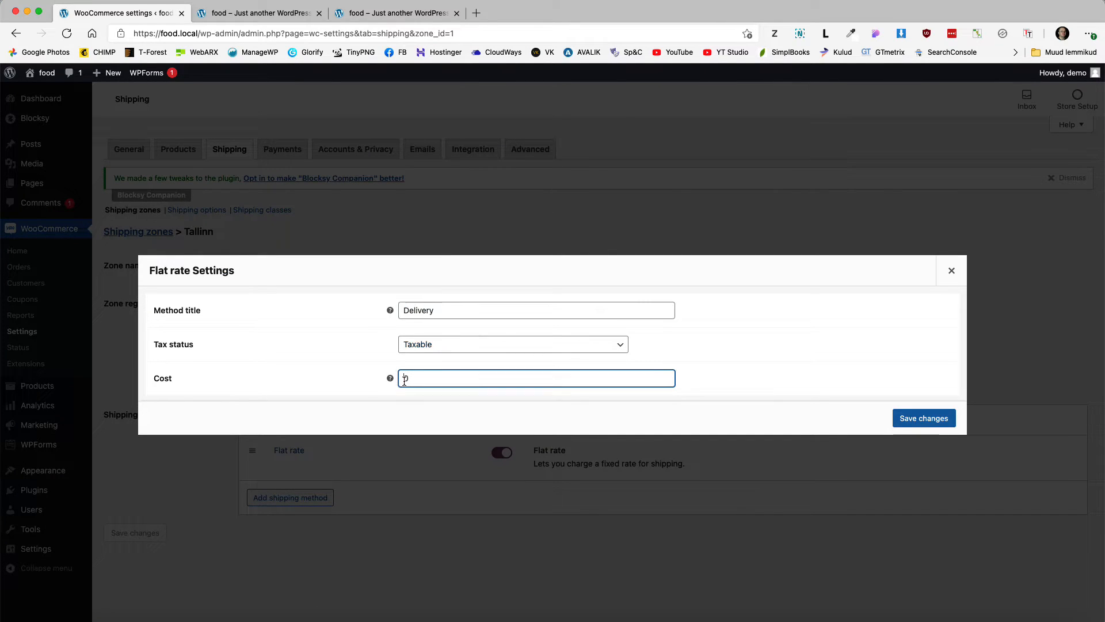
pyautogui.write('5')
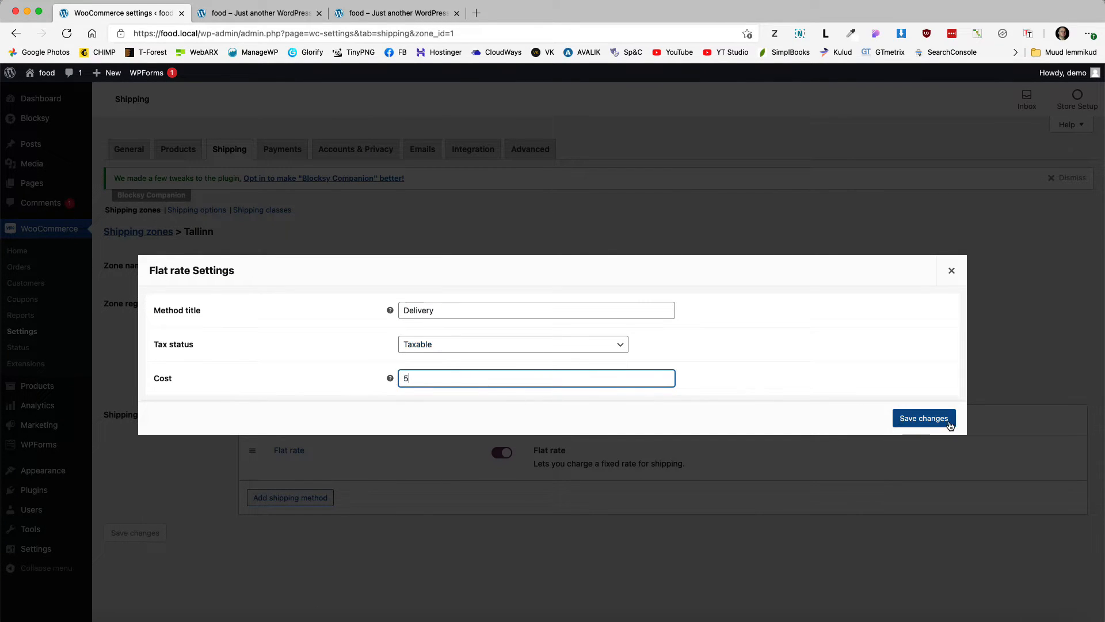
pyautogui.click(929, 420)
# Step: Add Free shipping requiring a minimum order amount of 50
pyautogui.click(294, 499)
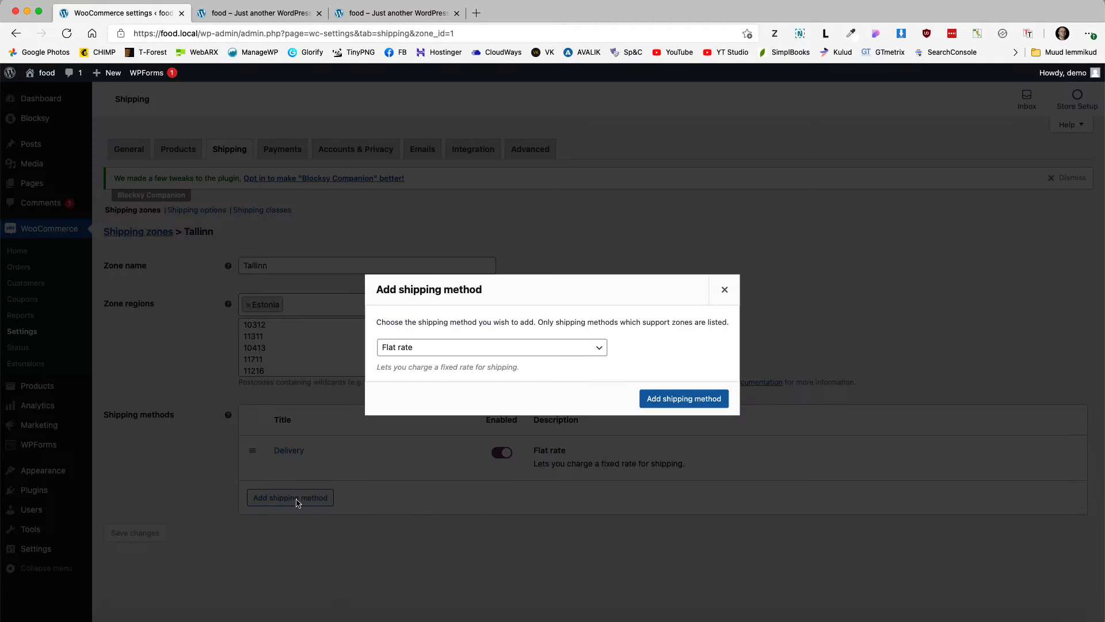
pyautogui.click(442, 348)
pyautogui.click(418, 373)
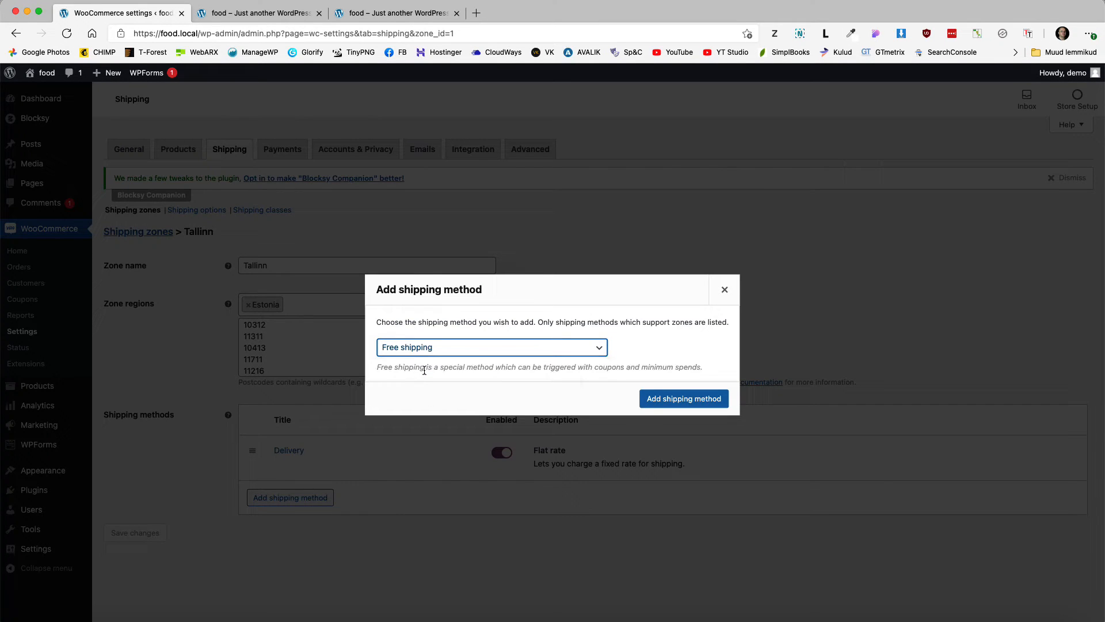
pyautogui.click(675, 399)
pyautogui.click(303, 495)
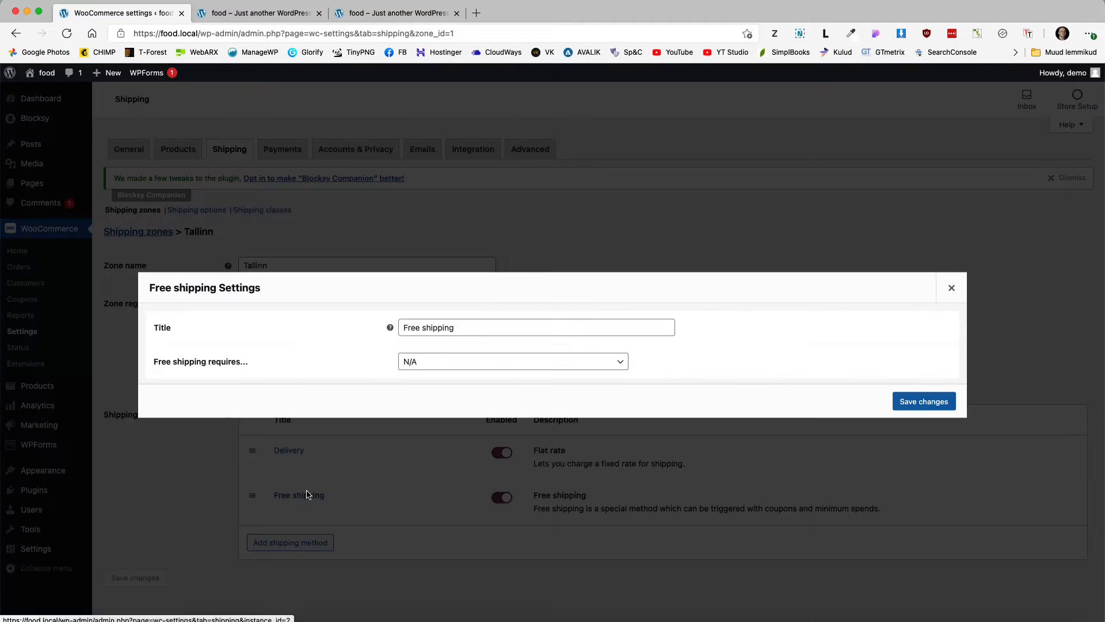
pyautogui.click(431, 361)
pyautogui.click(419, 403)
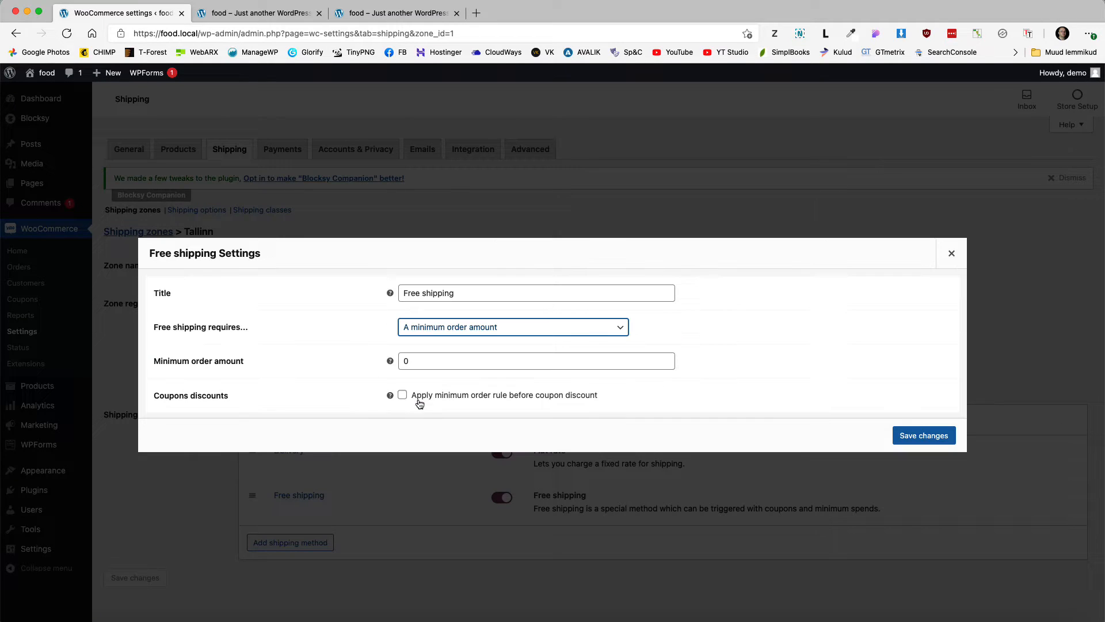
pyautogui.click(404, 360)
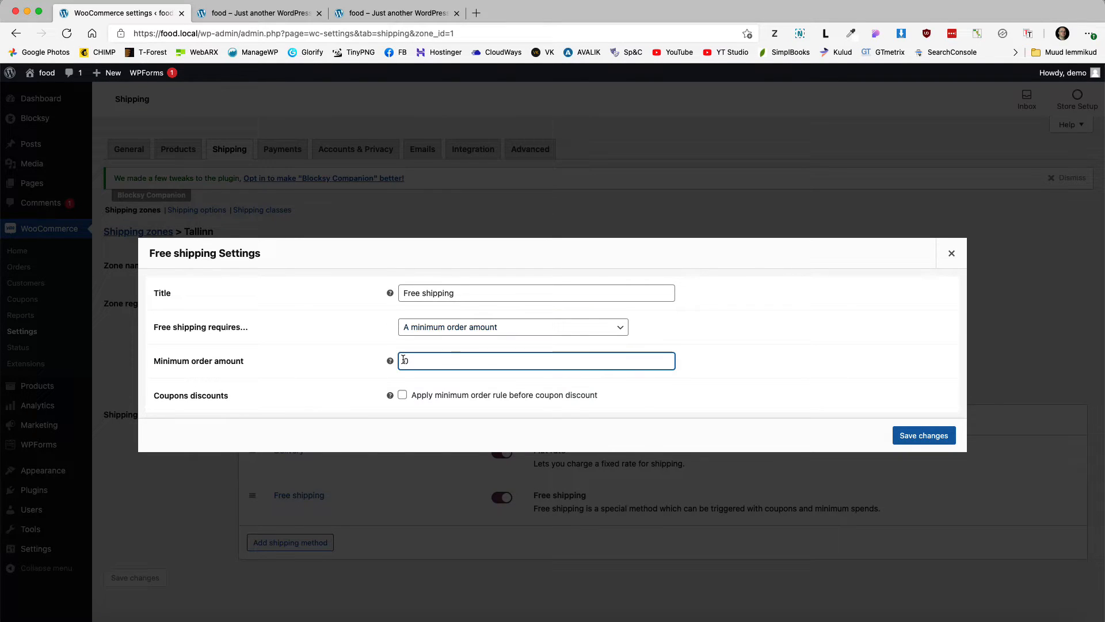
pyautogui.write('50')
pyautogui.click(926, 436)
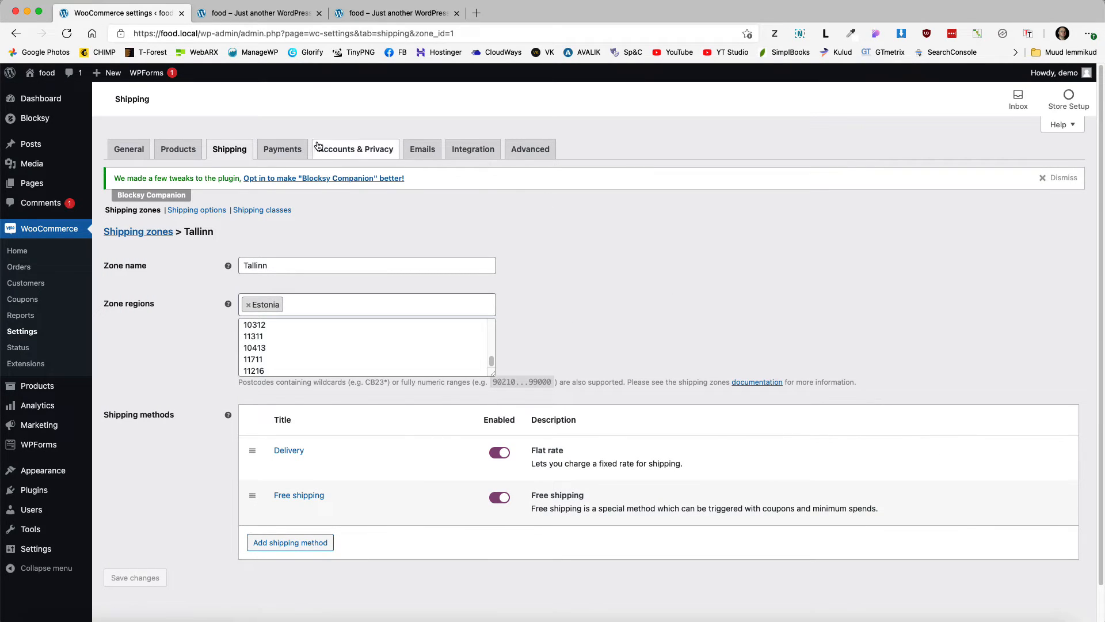
pyautogui.click(128, 152)
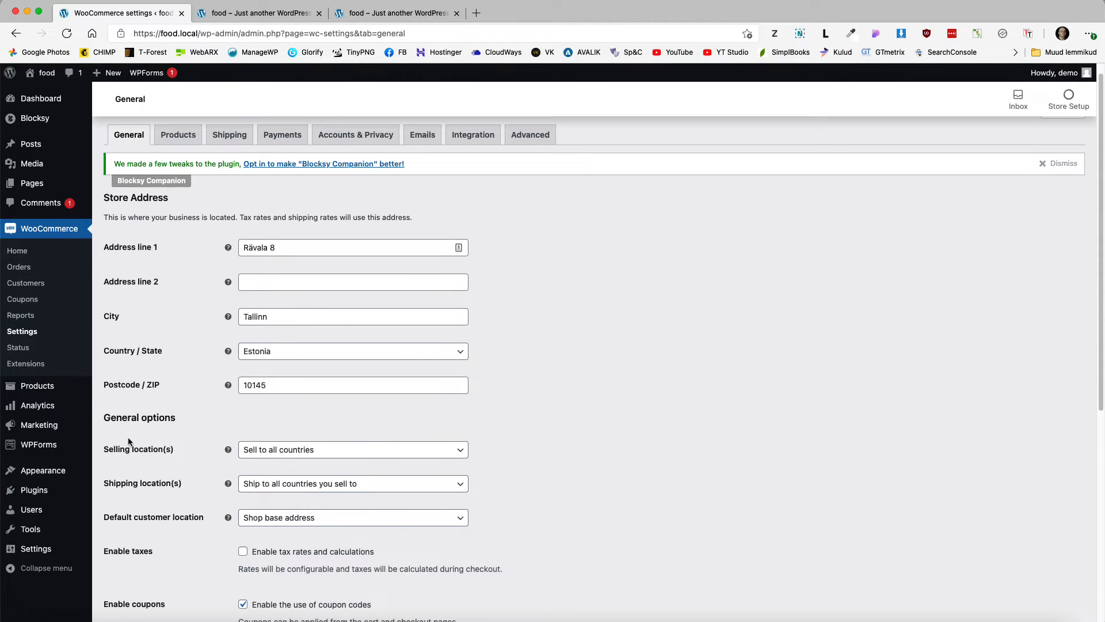
# Step: Set the selling location to specific countries, with Estonia only
pyautogui.click(311, 450)
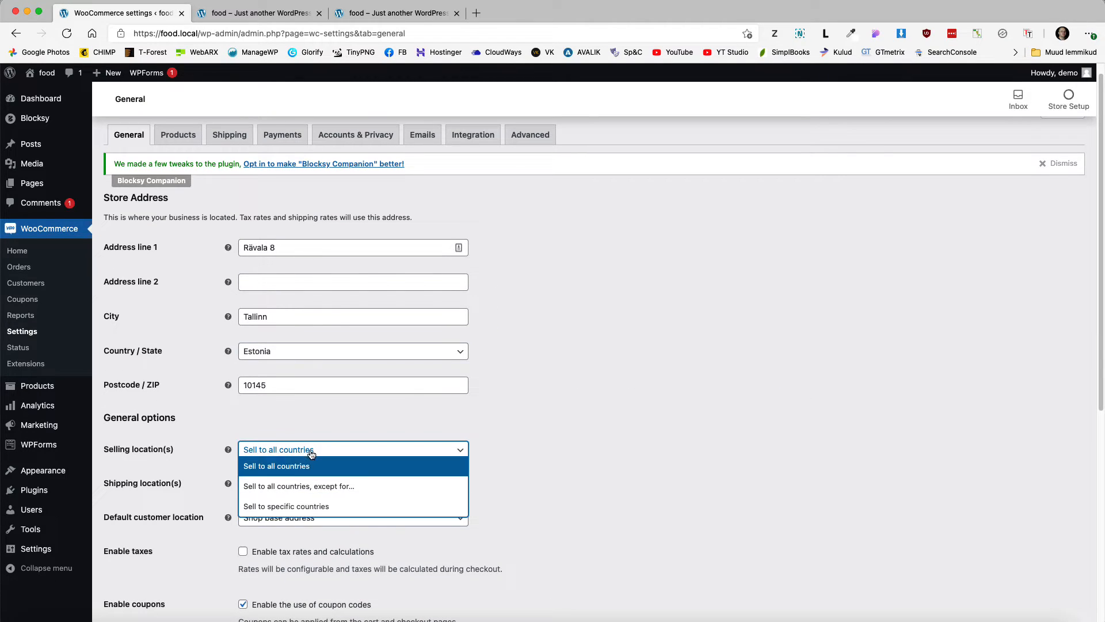
pyautogui.click(283, 504)
pyautogui.click(281, 482)
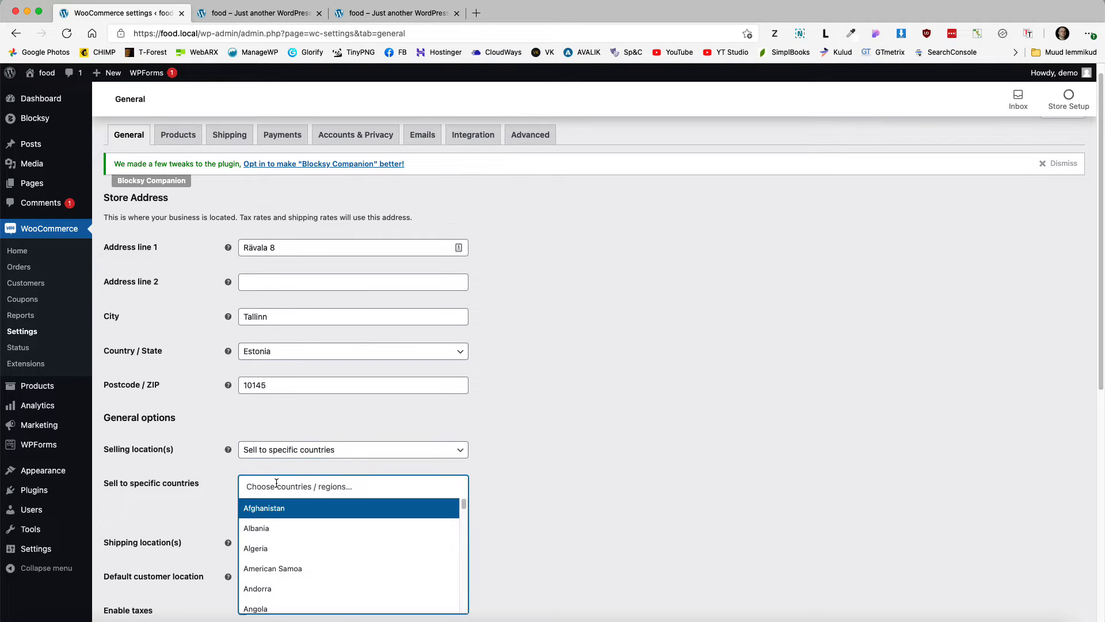
pyautogui.write('esto')
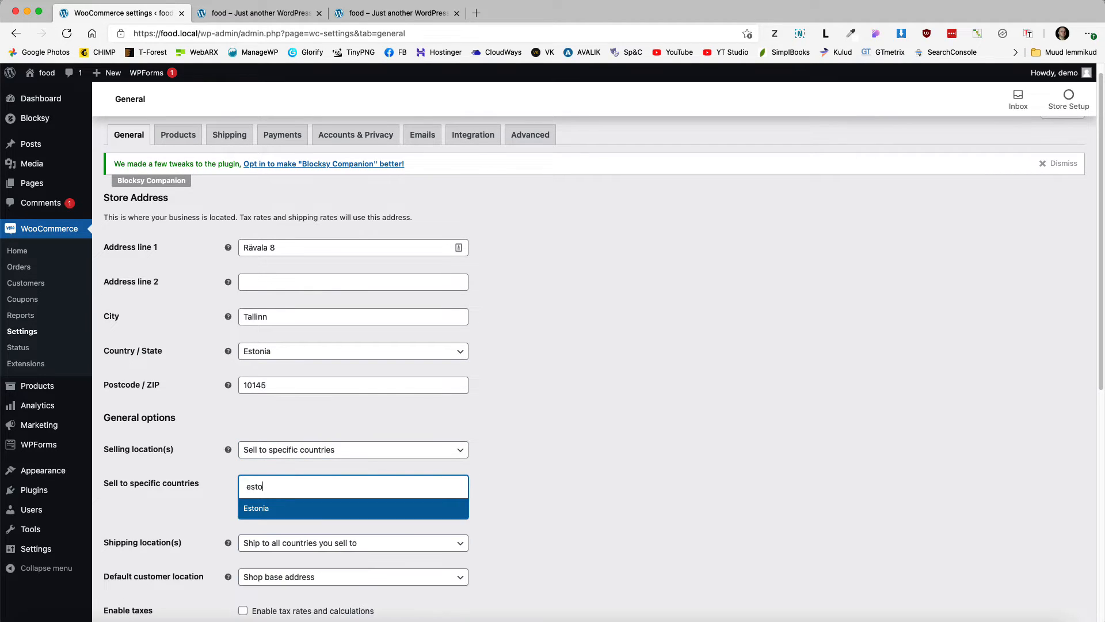
pyautogui.click(307, 505)
pyautogui.scroll(-4, 578, 439)
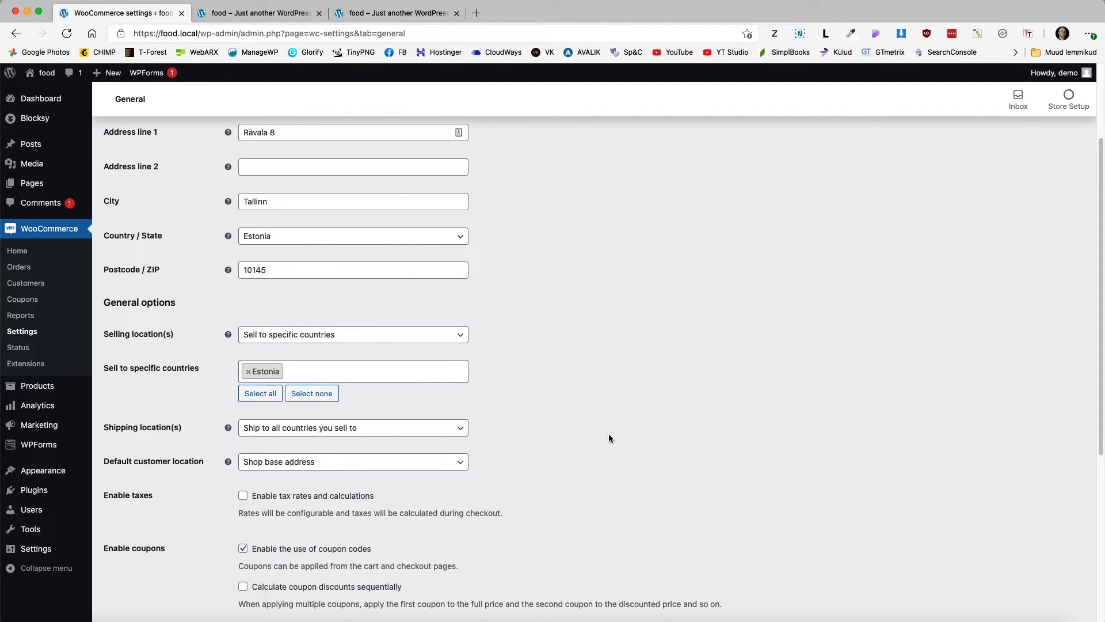
pyautogui.scroll(-1, 609, 438)
pyautogui.scroll(-2, 615, 434)
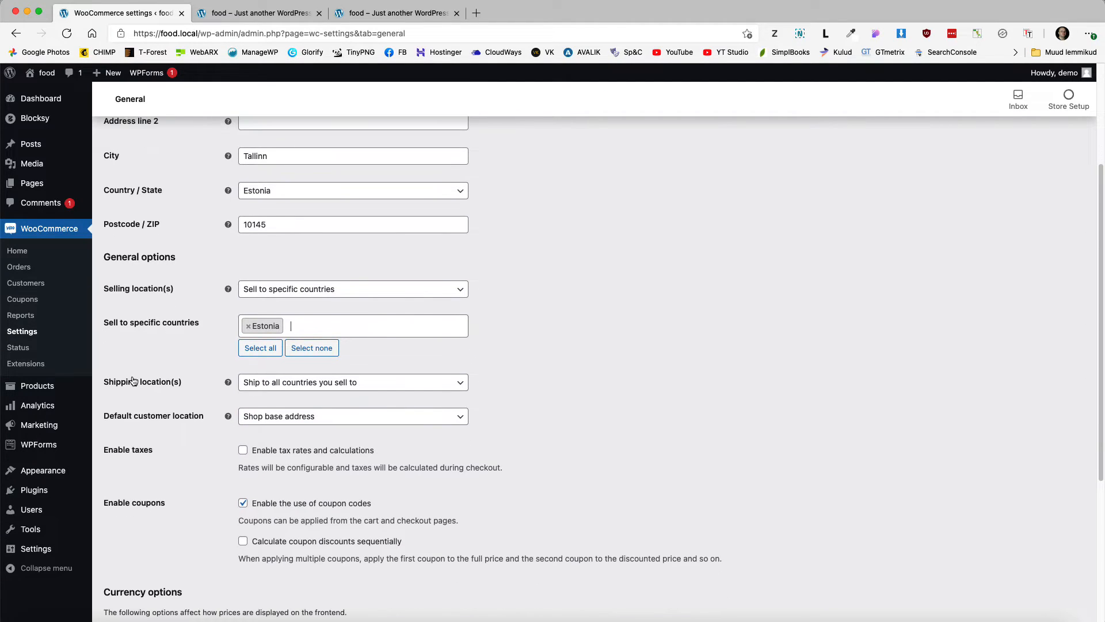
# Step: Ship to all countries you sell to and save the general settings
pyautogui.click(277, 382)
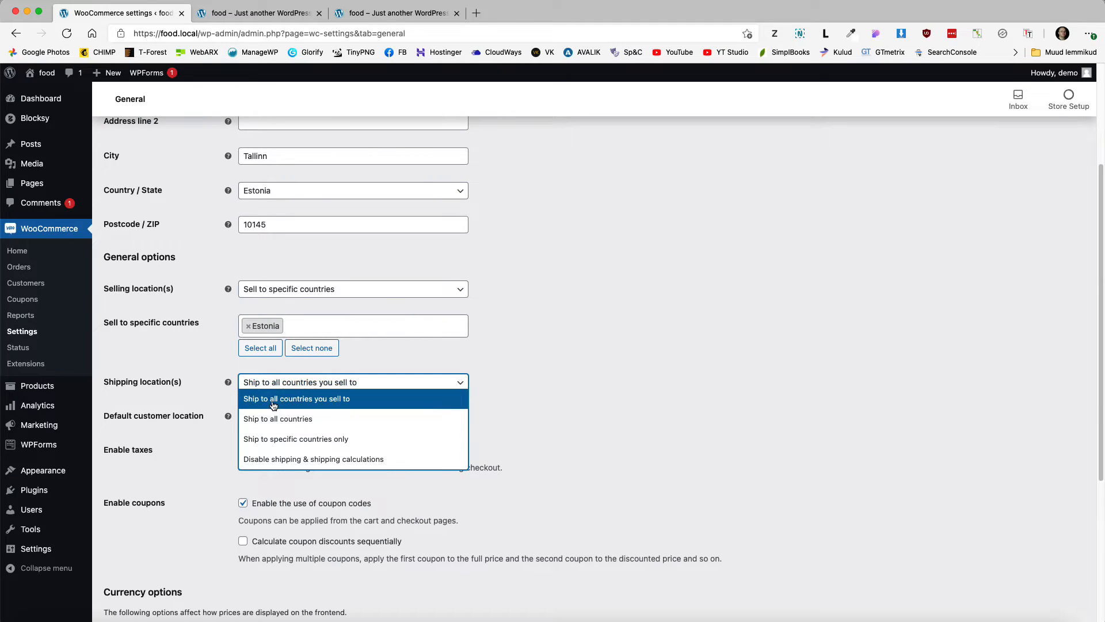
pyautogui.click(316, 404)
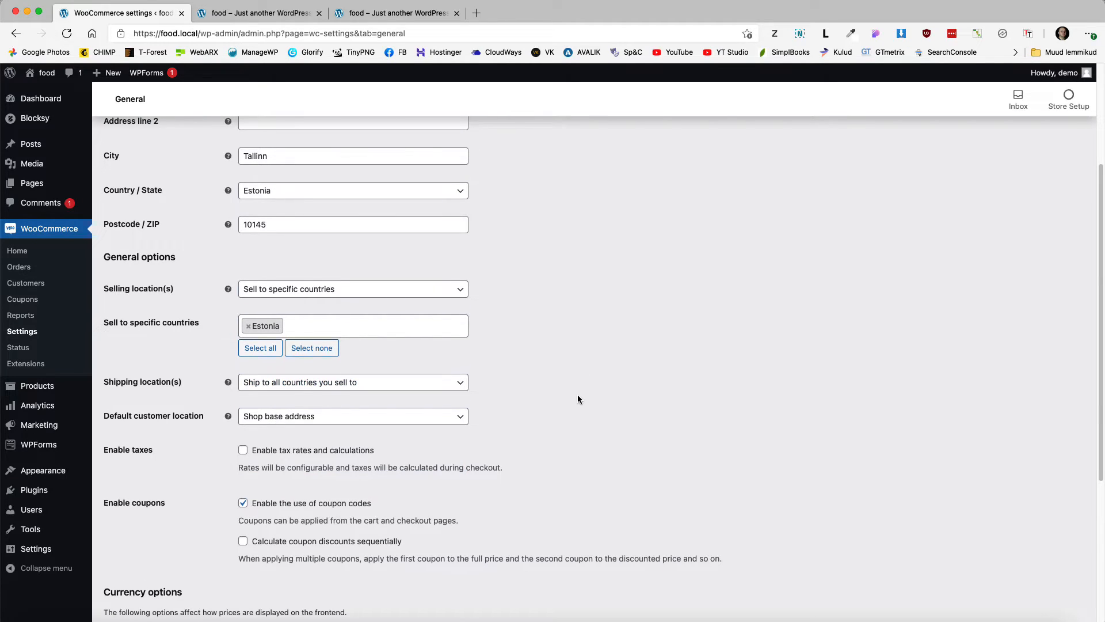
pyautogui.scroll(-5, 578, 399)
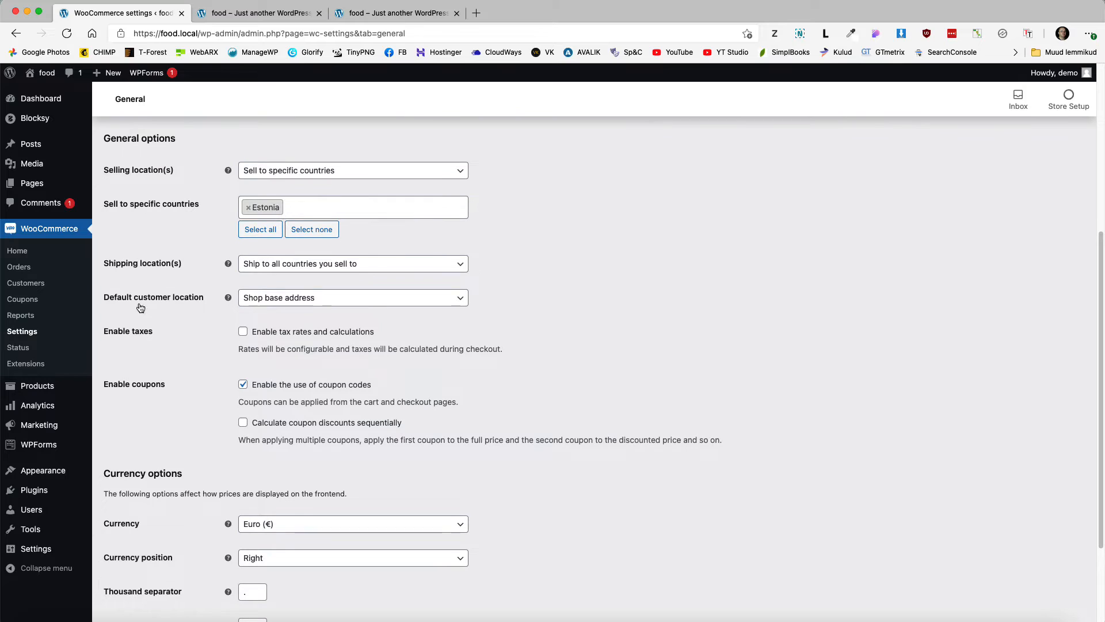
pyautogui.scroll(4, 611, 399)
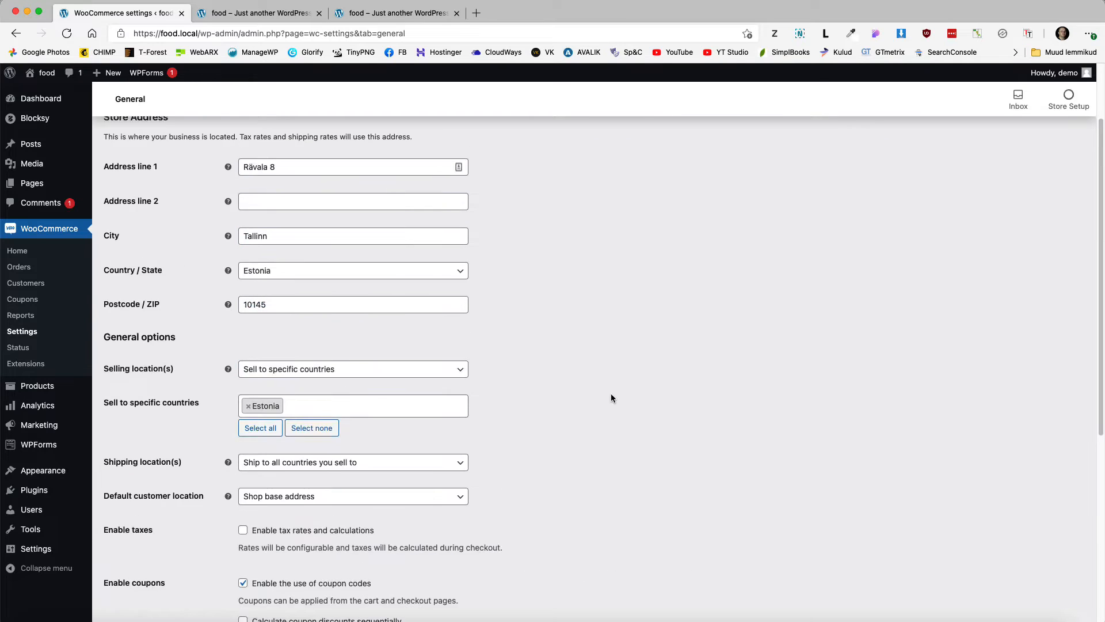
pyautogui.scroll(1, 611, 399)
pyautogui.scroll(-7, 636, 403)
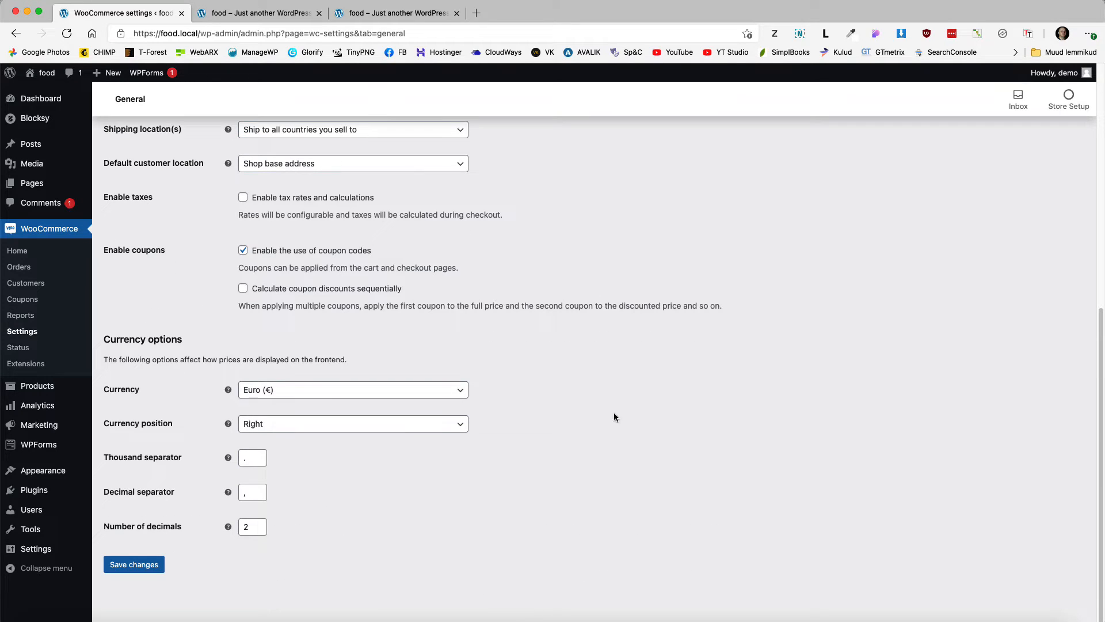
pyautogui.click(132, 565)
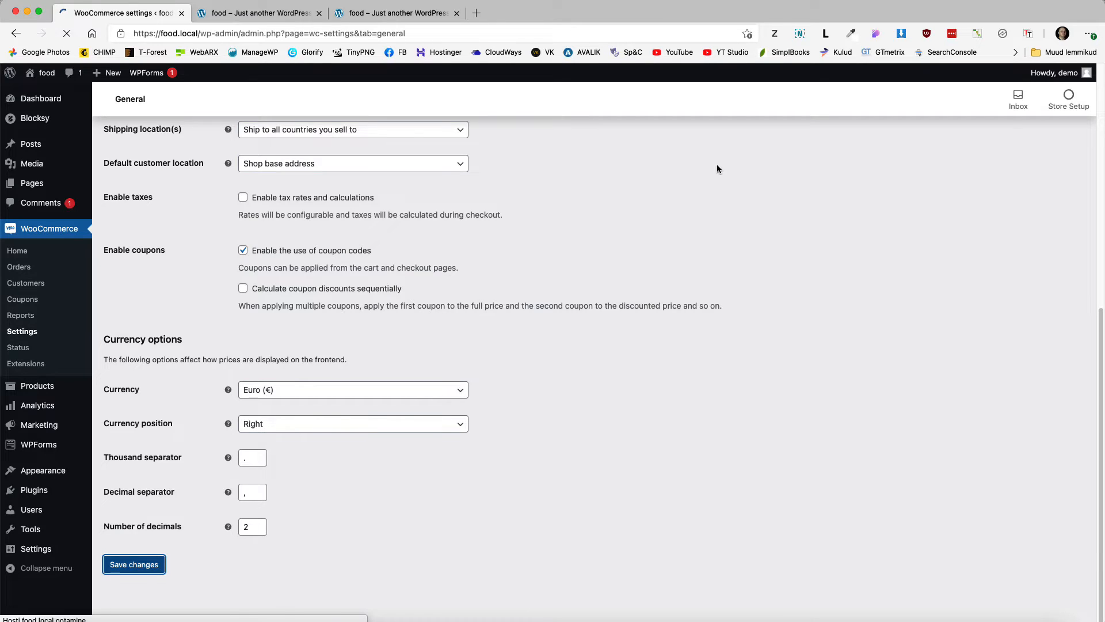
# Step: Enable tax rates and calculations and save
pyautogui.scroll(-5, 612, 368)
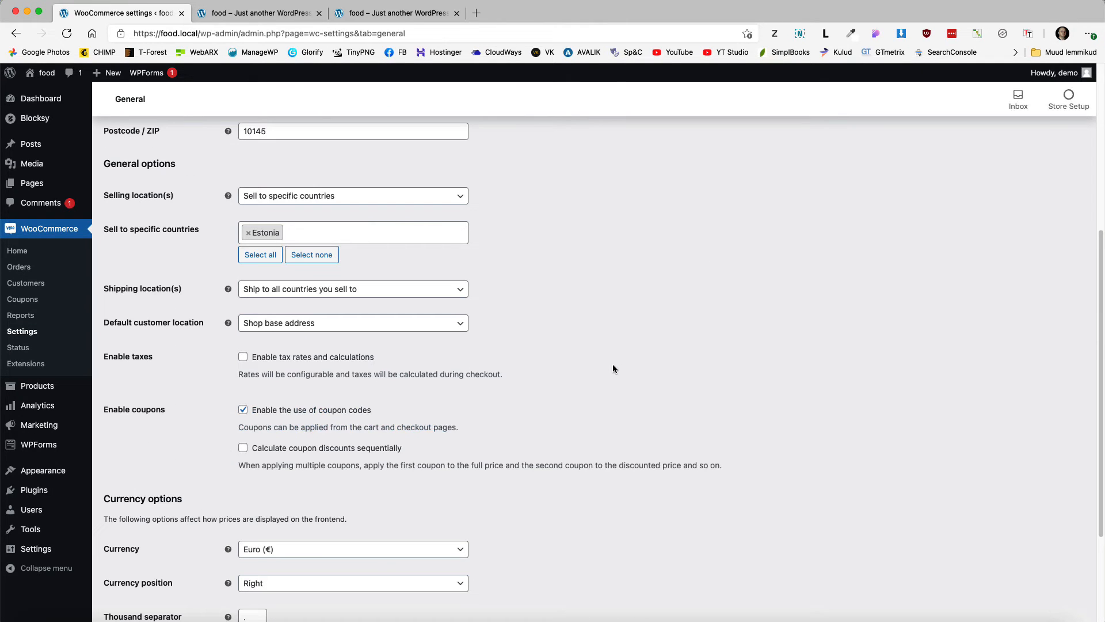
pyautogui.click(303, 359)
pyautogui.scroll(-3, 558, 360)
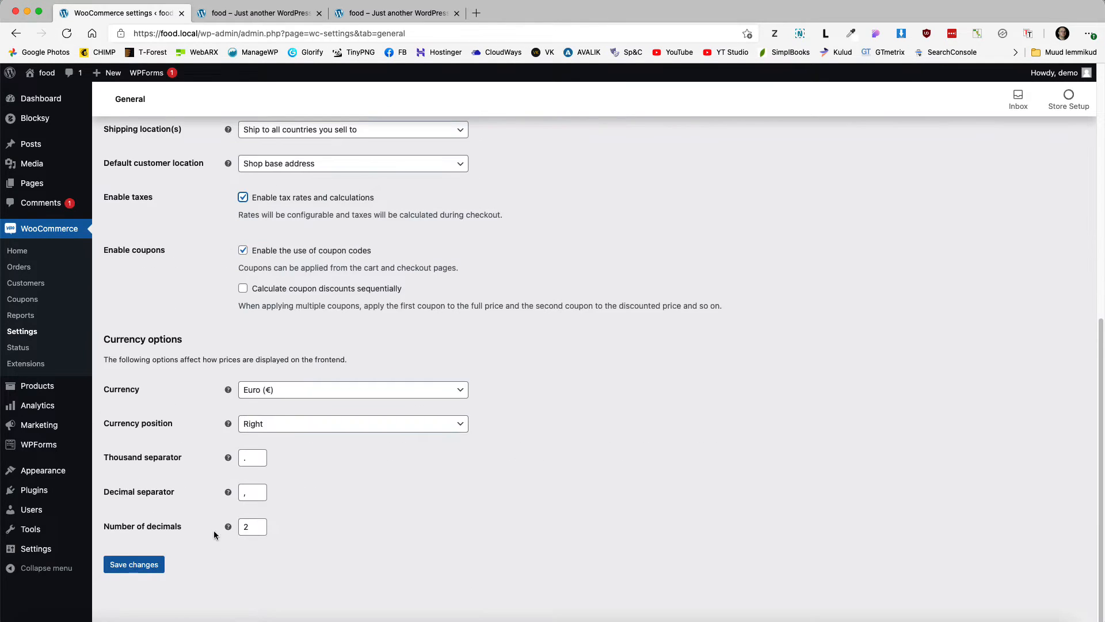
pyautogui.click(136, 564)
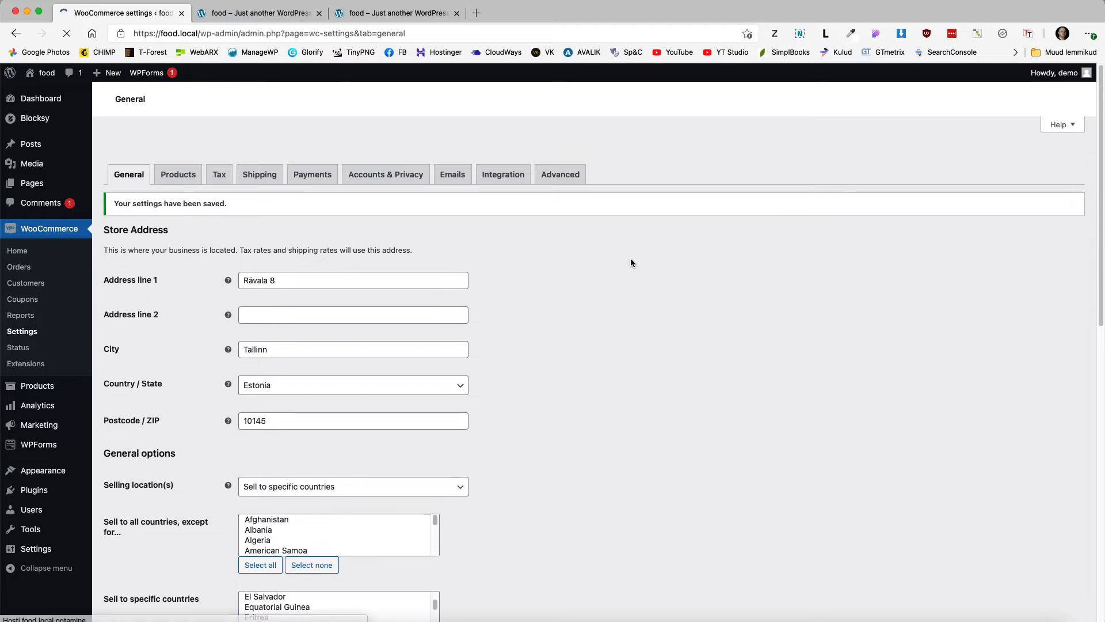
pyautogui.click(220, 154)
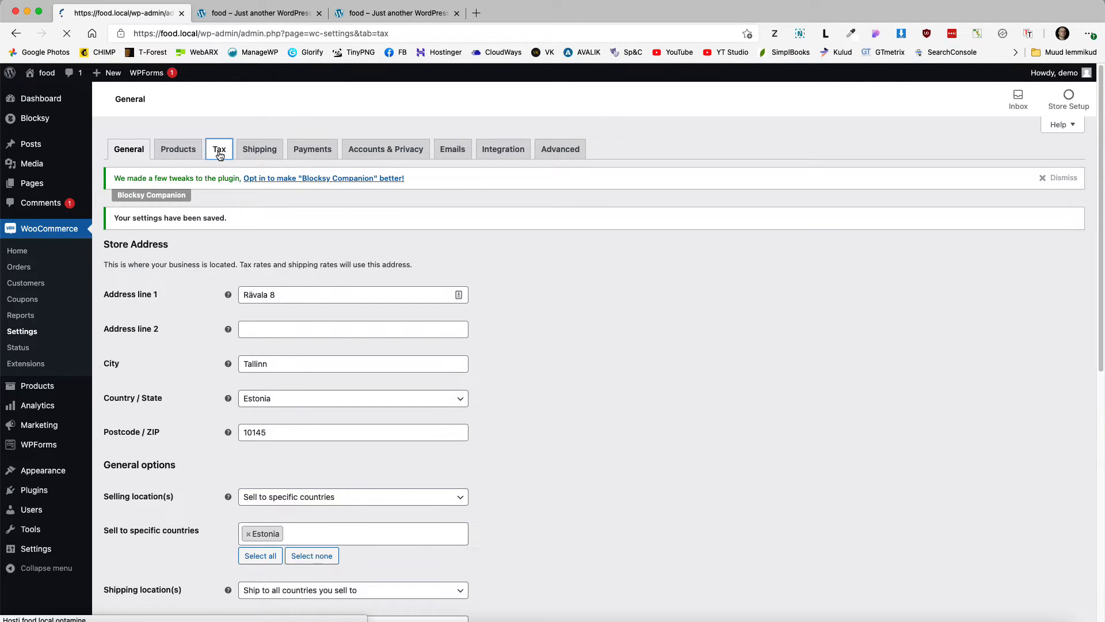
# Step: Enter prices inclusive of tax and clear the additional tax classes list
pyautogui.click(243, 264)
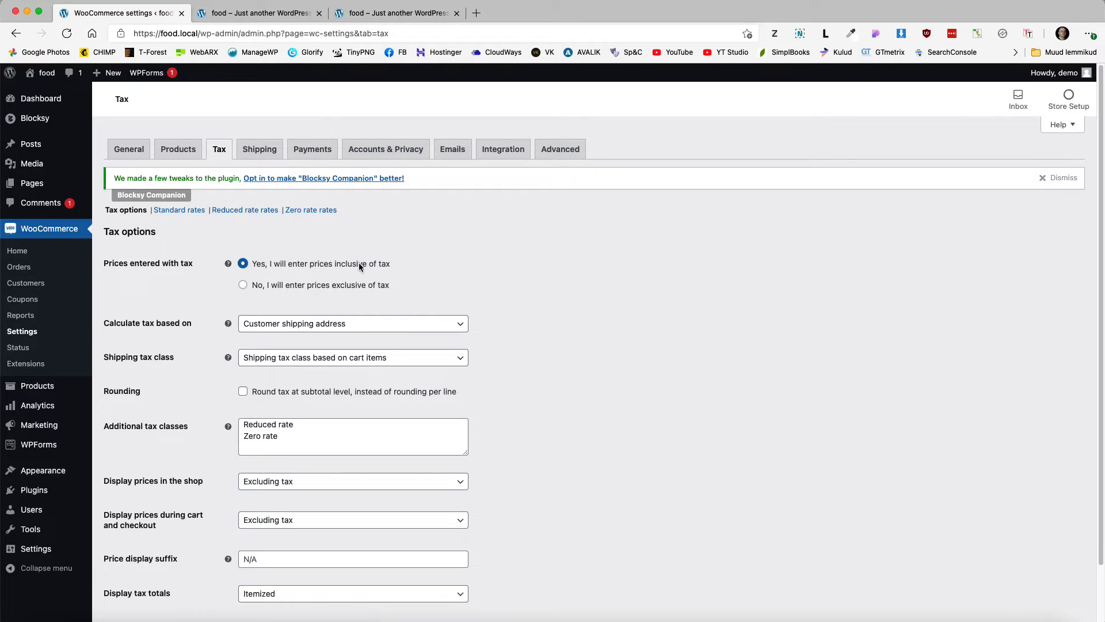
pyautogui.click(285, 431)
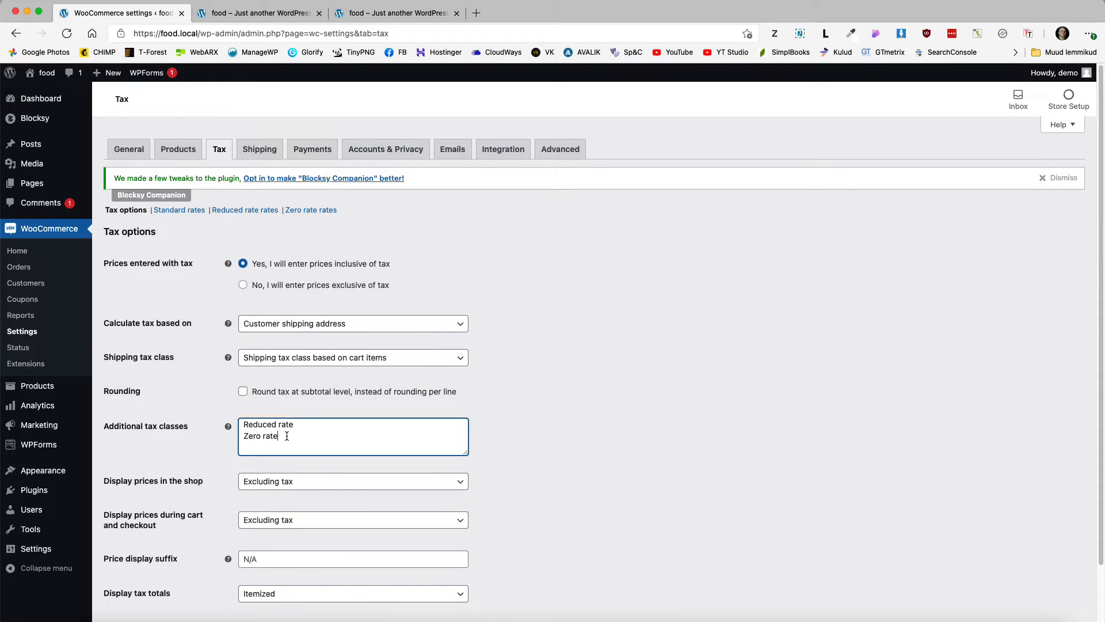
pyautogui.press('super+a')
pyautogui.press('BackSpace')
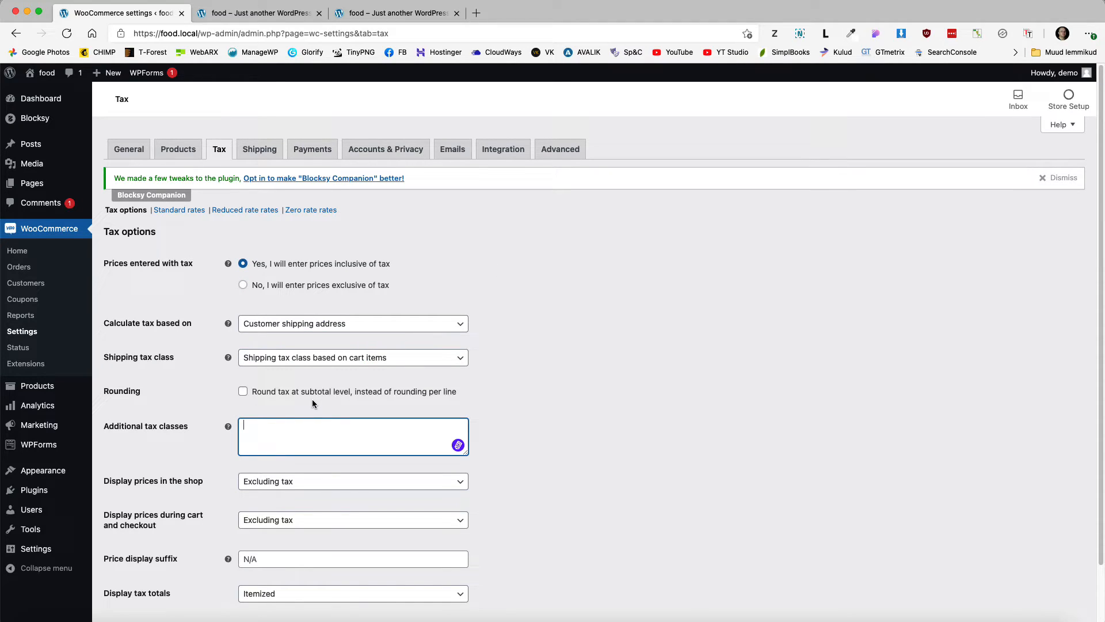
pyautogui.scroll(-2, 311, 374)
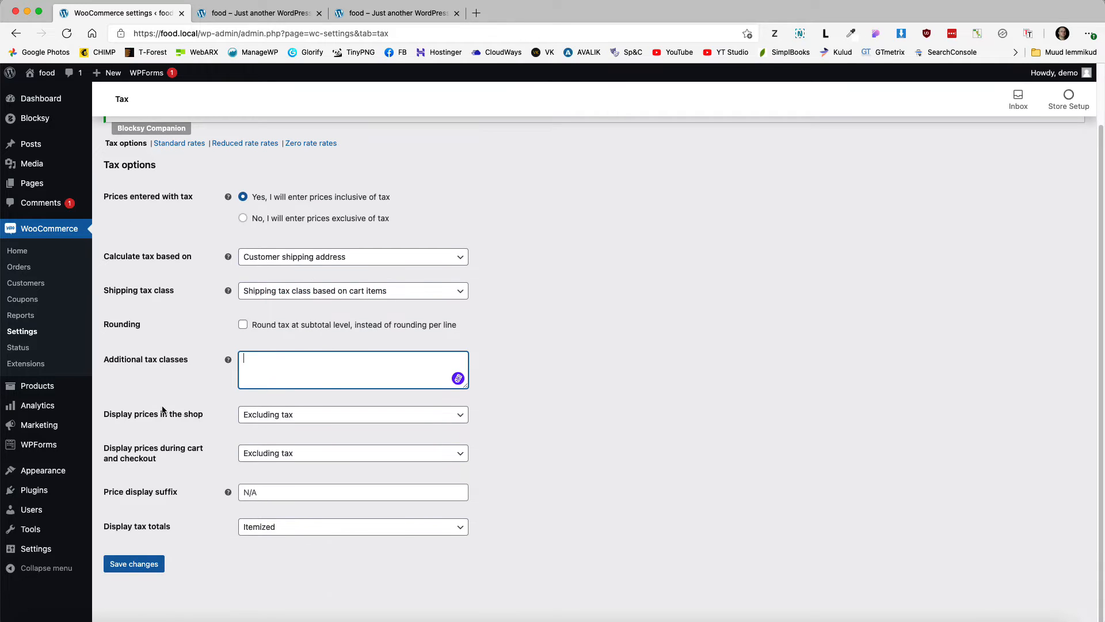
# Step: Display shop and cart/checkout prices including tax and save the tax options
pyautogui.click(287, 416)
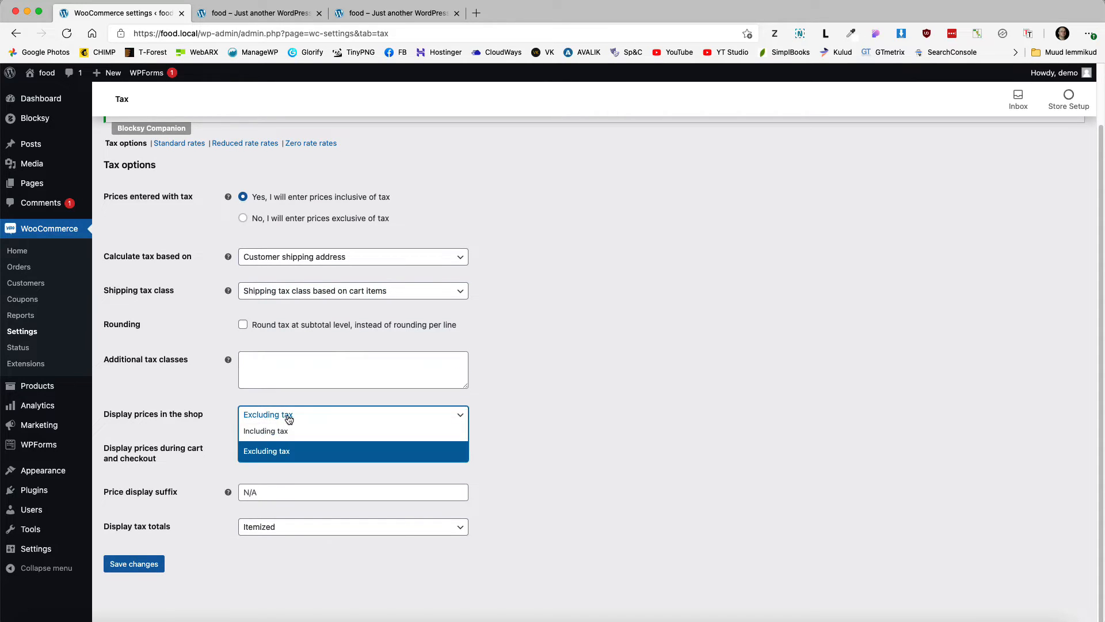
pyautogui.click(277, 432)
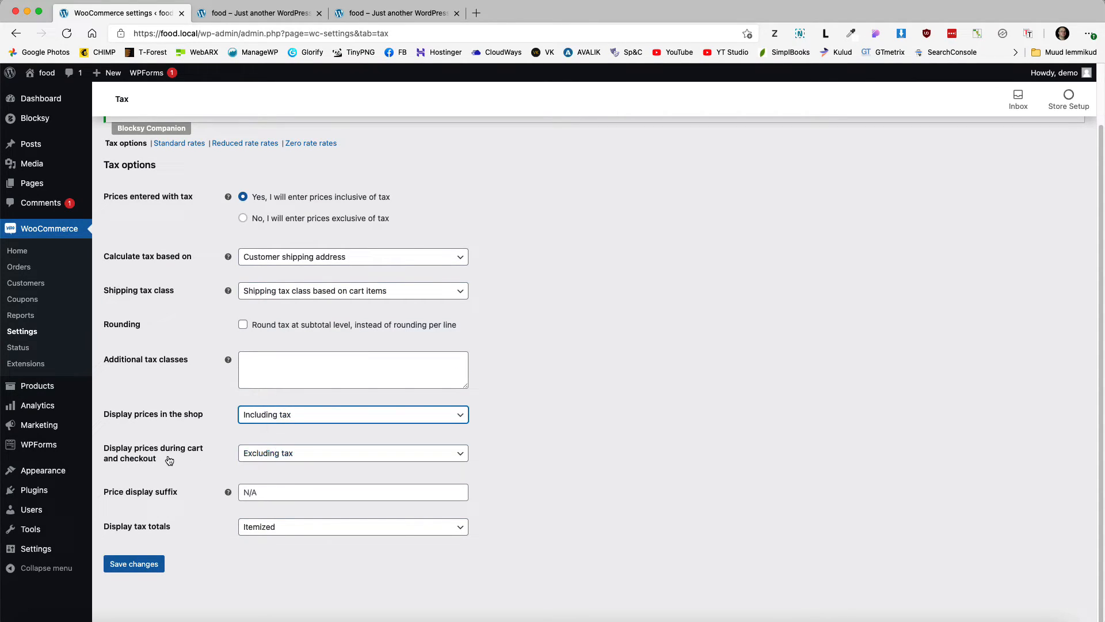
pyautogui.click(253, 454)
pyautogui.click(263, 471)
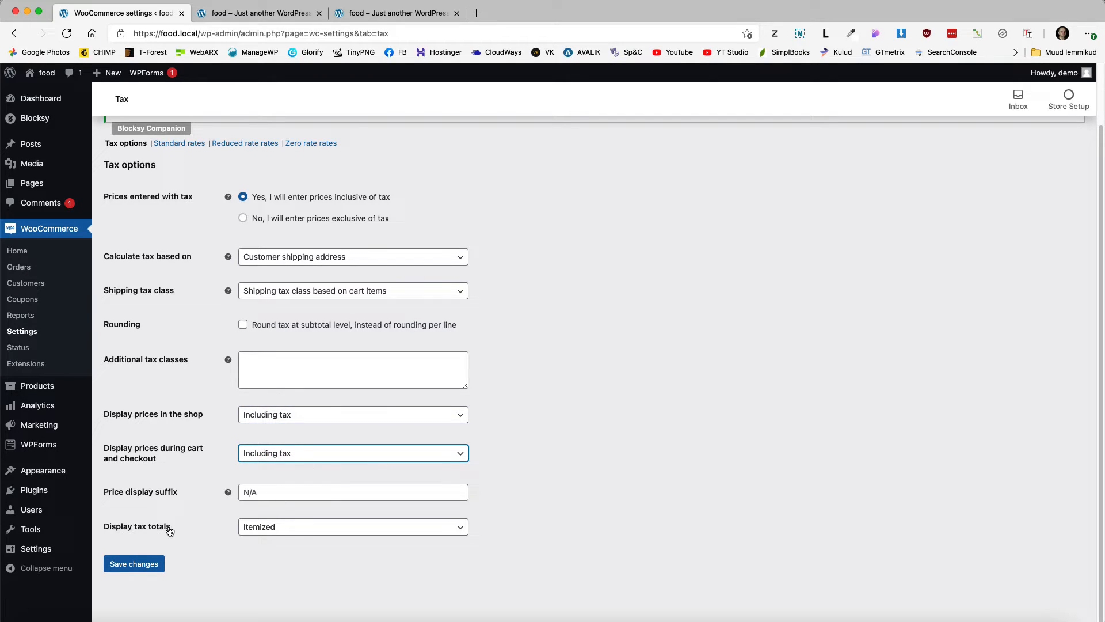
pyautogui.click(119, 563)
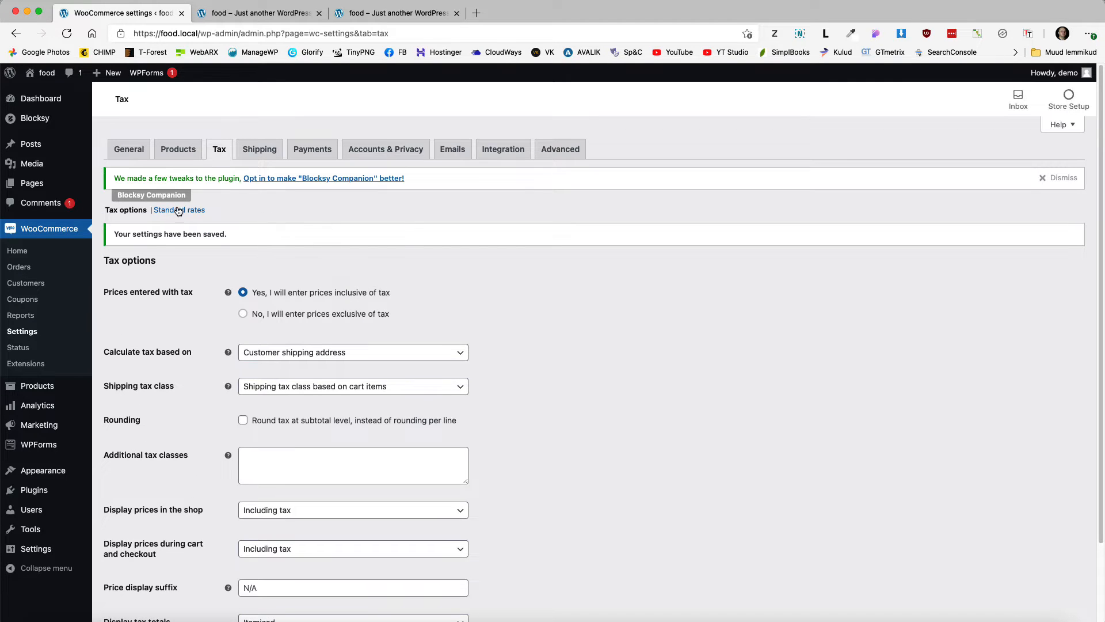
pyautogui.click(176, 211)
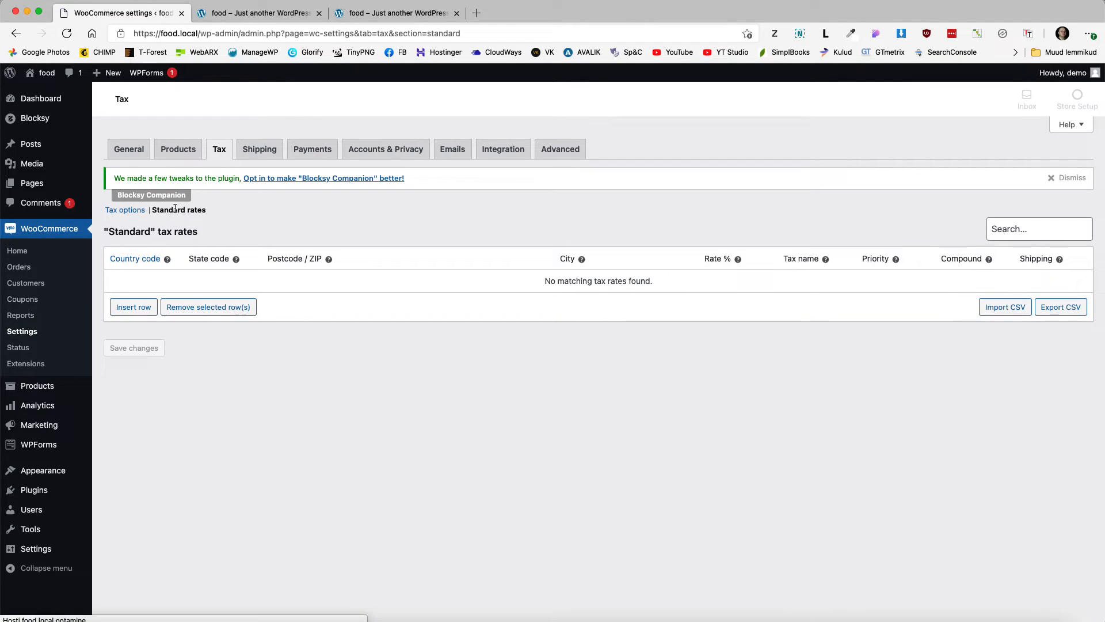
# Step: Insert a standard tax rate of 20% named VAT for all locations and save it
pyautogui.click(131, 308)
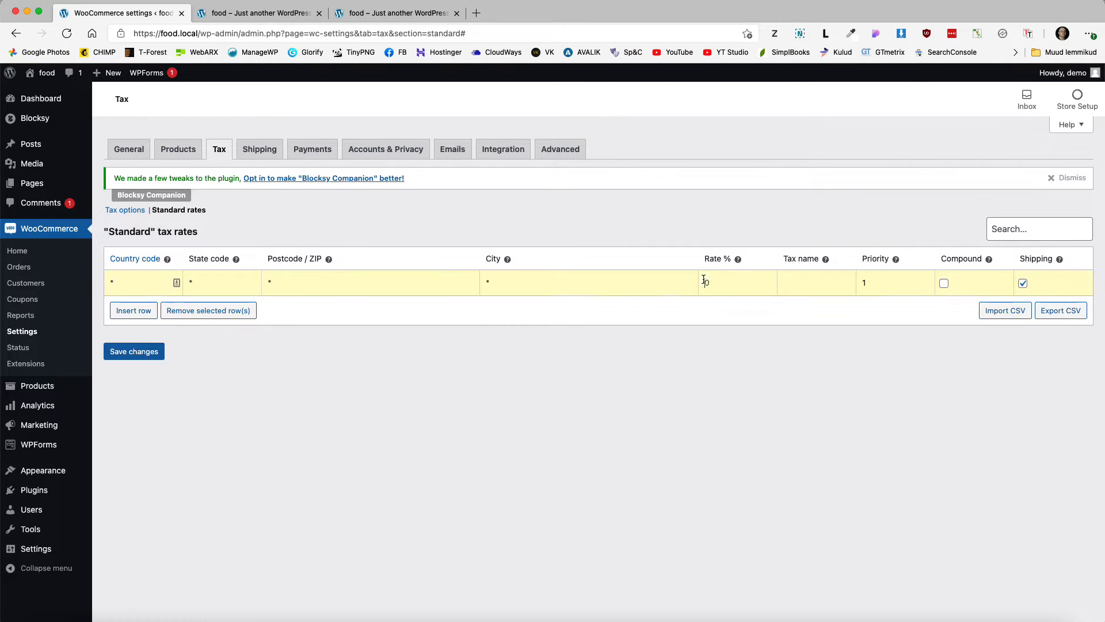
pyautogui.write('20')
pyautogui.click(812, 288)
pyautogui.click(132, 351)
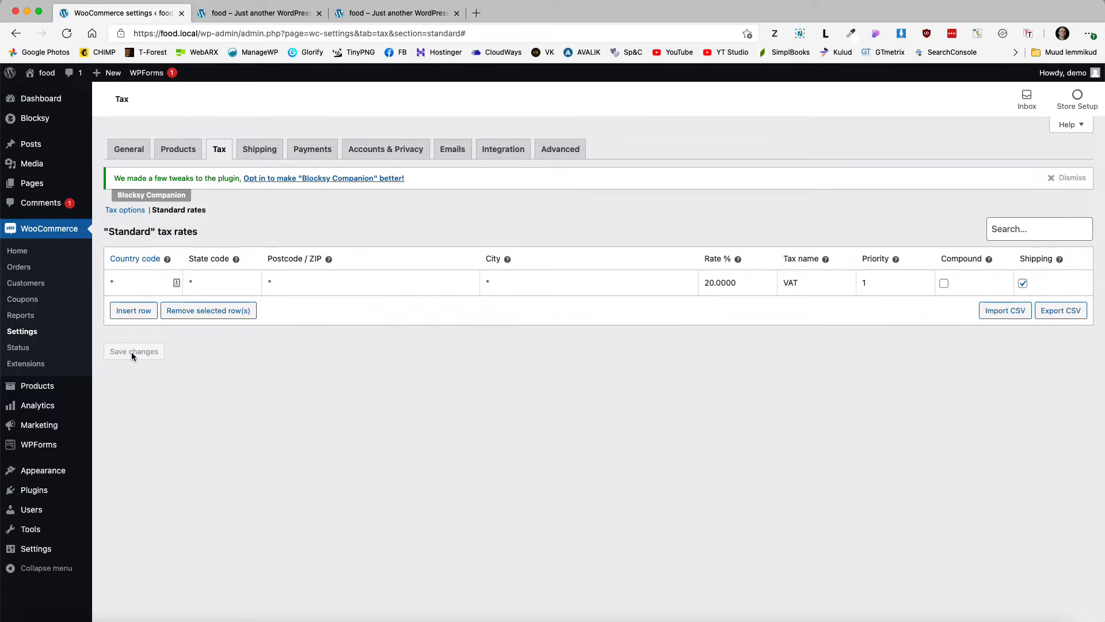
pyautogui.click(318, 149)
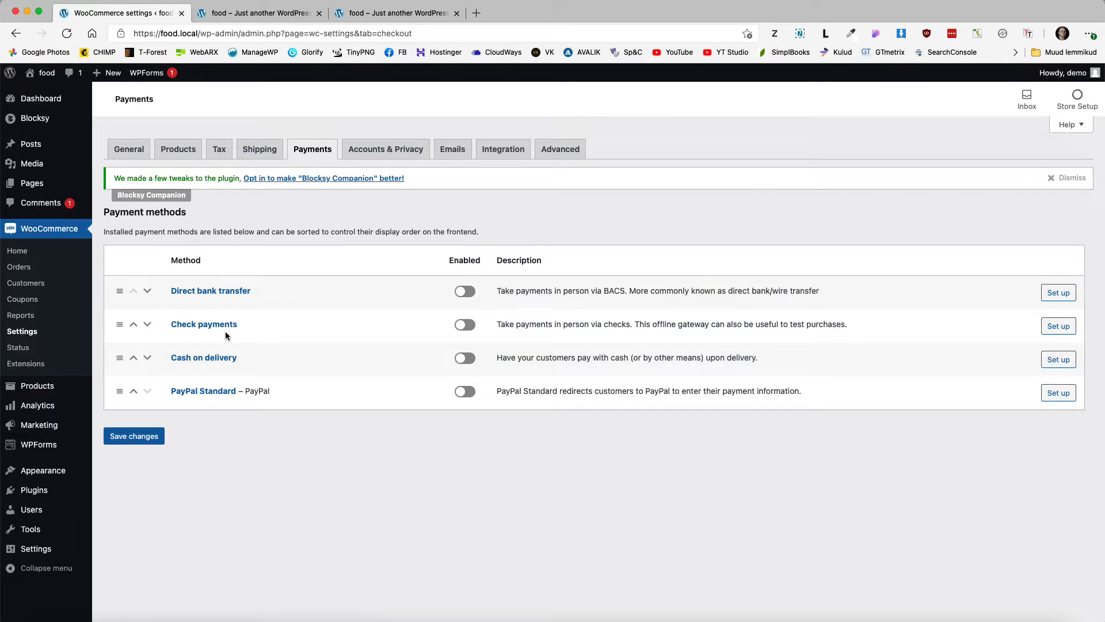
# Step: Enable Cash on delivery and PayPal Standard, move both to the top, and save
pyautogui.click(465, 359)
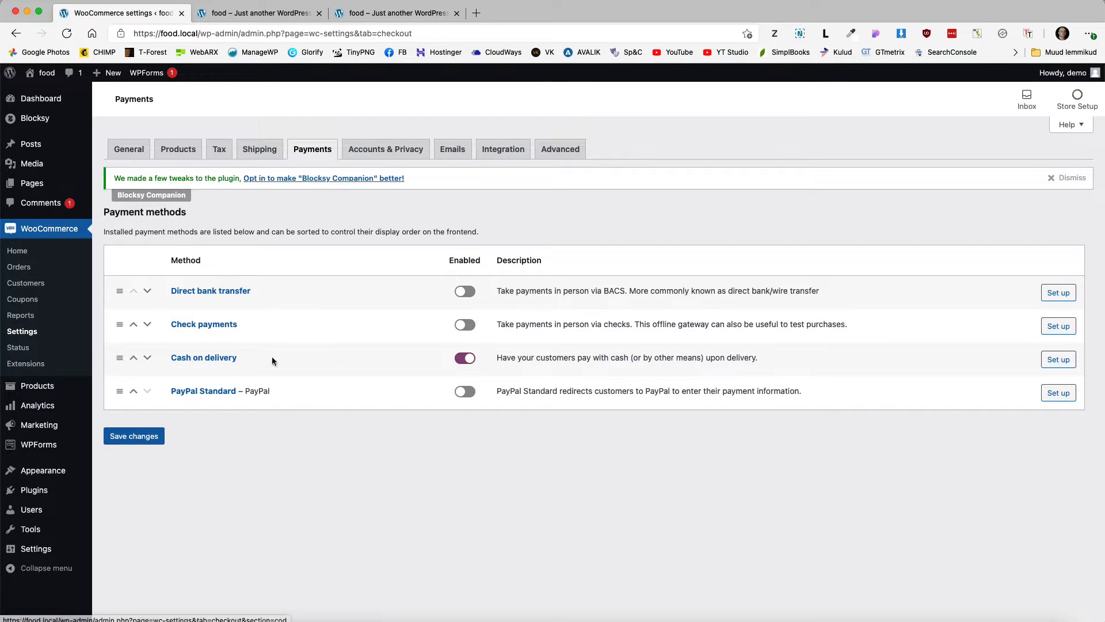
pyautogui.moveTo(119, 357); pyautogui.dragTo(145, 303)
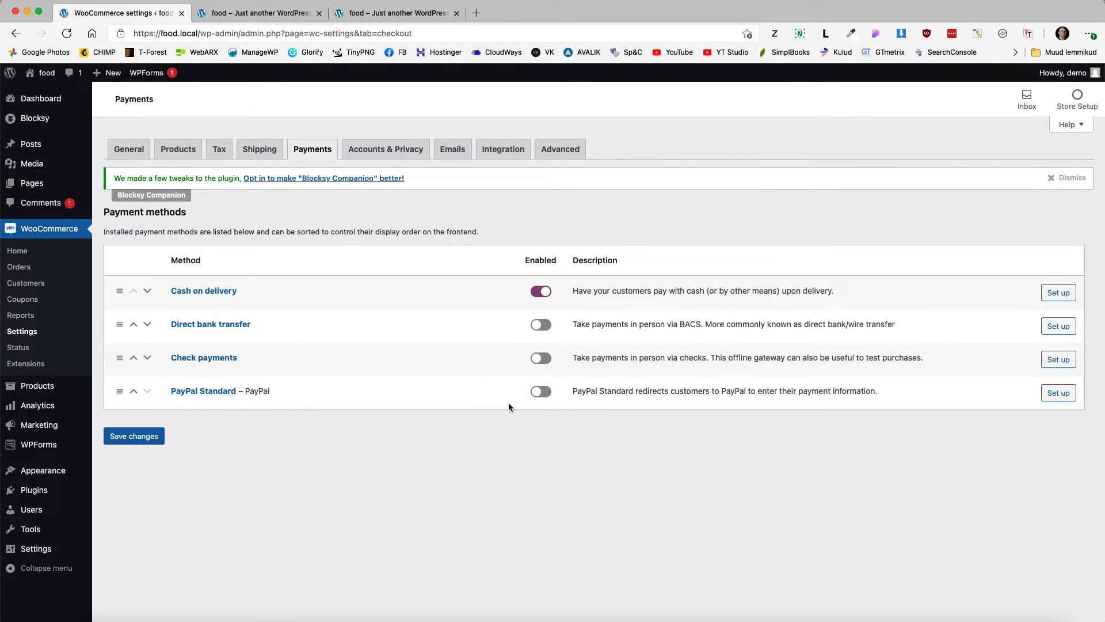
pyautogui.click(540, 391)
pyautogui.moveTo(113, 392); pyautogui.dragTo(119, 288)
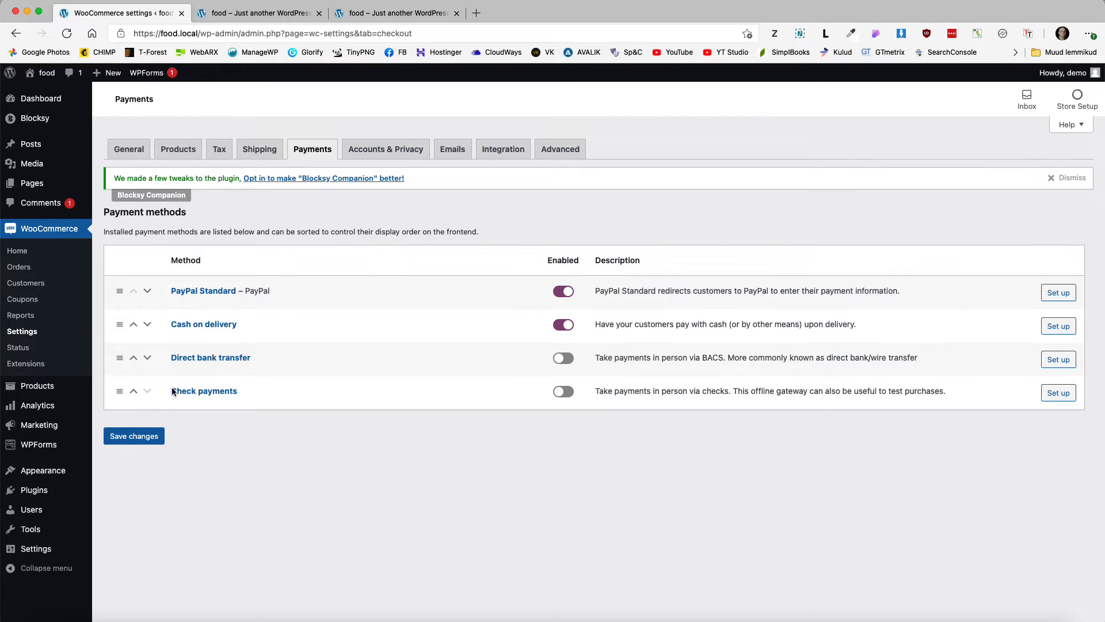
pyautogui.click(136, 439)
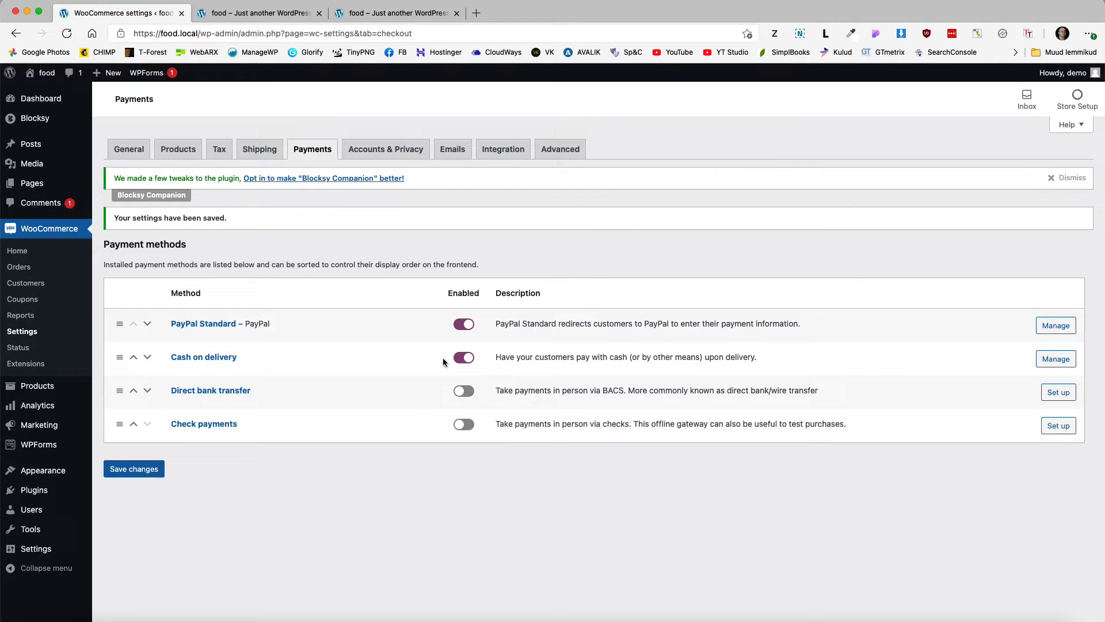
pyautogui.click(202, 325)
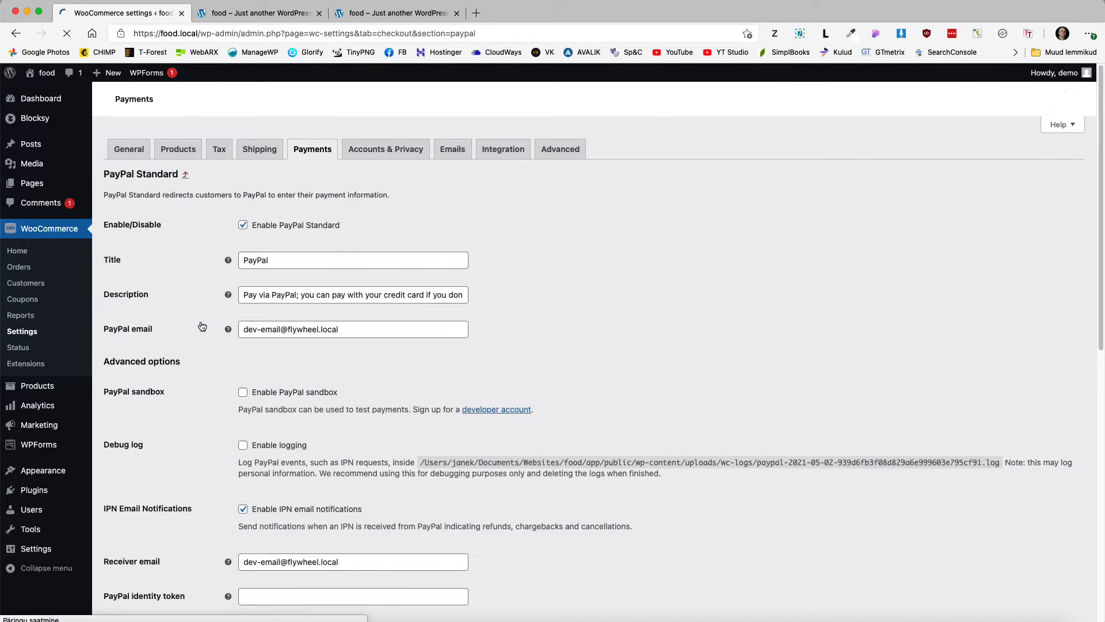
# Step: Review the PayPal email and Receiver email fields, leaving them unchanged
pyautogui.scroll(-5, 352, 343)
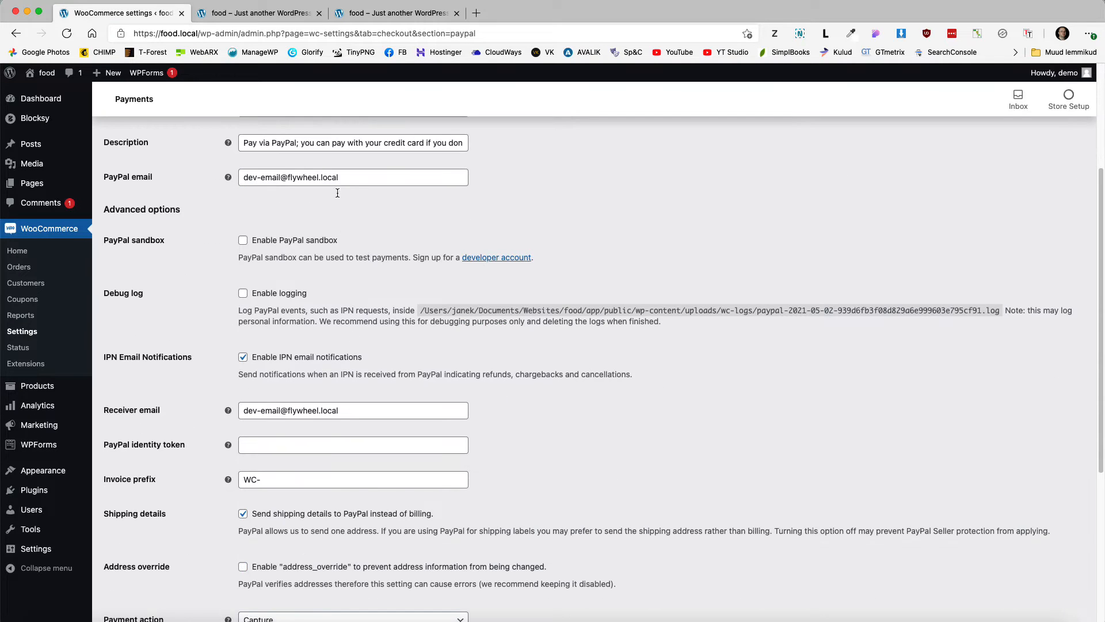
pyautogui.tripleClick(346, 179)
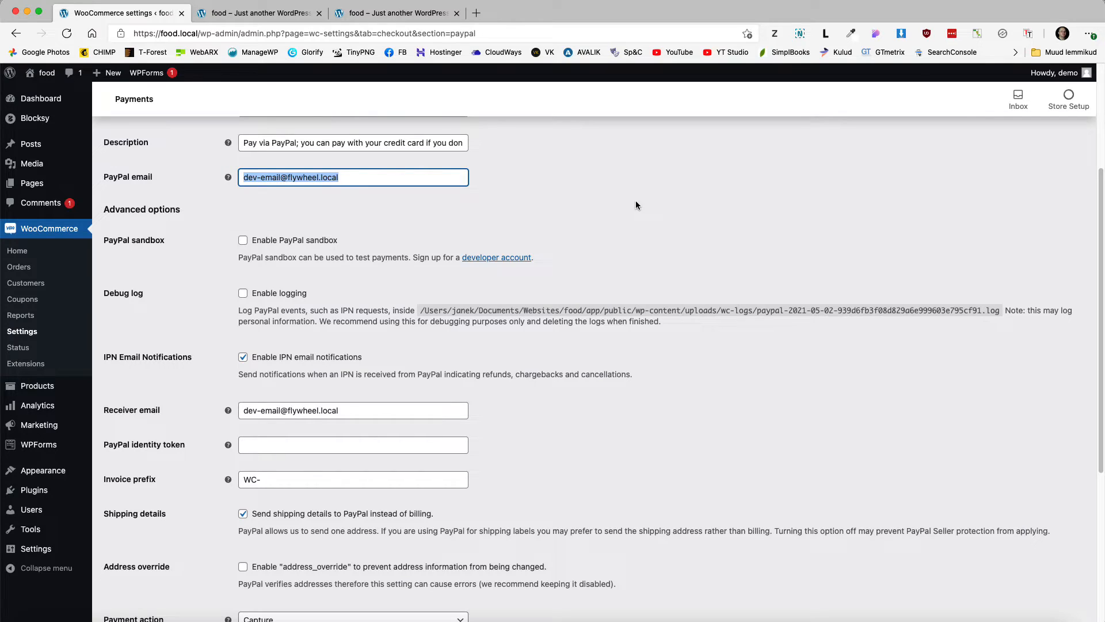
pyautogui.scroll(-3, 663, 231)
pyautogui.click(173, 313)
pyautogui.scroll(-5, 518, 345)
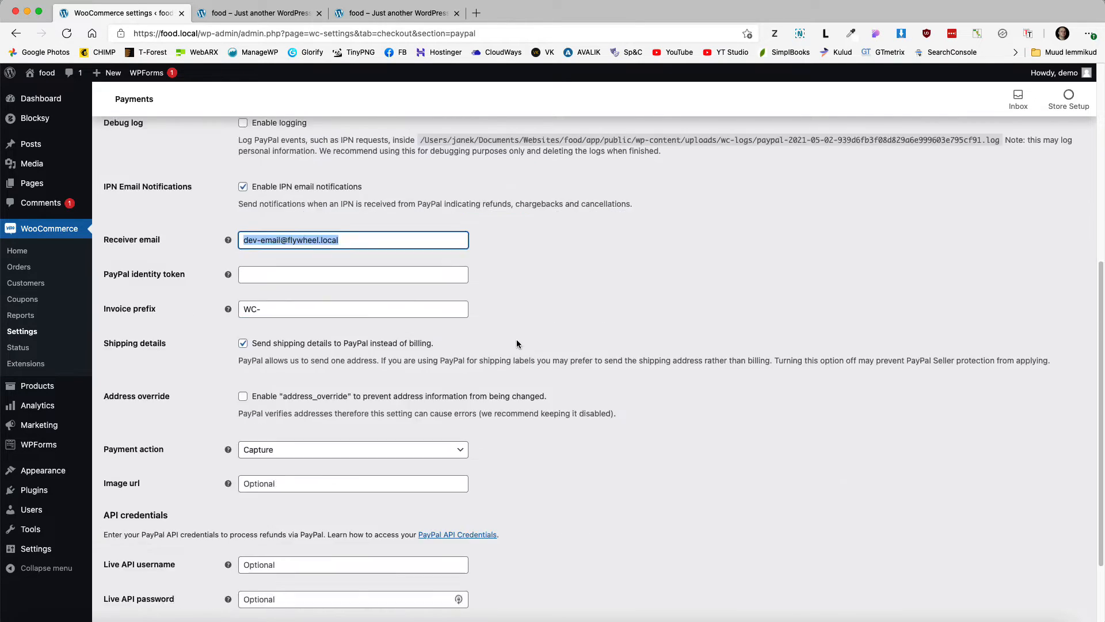
pyautogui.scroll(10, 639, 312)
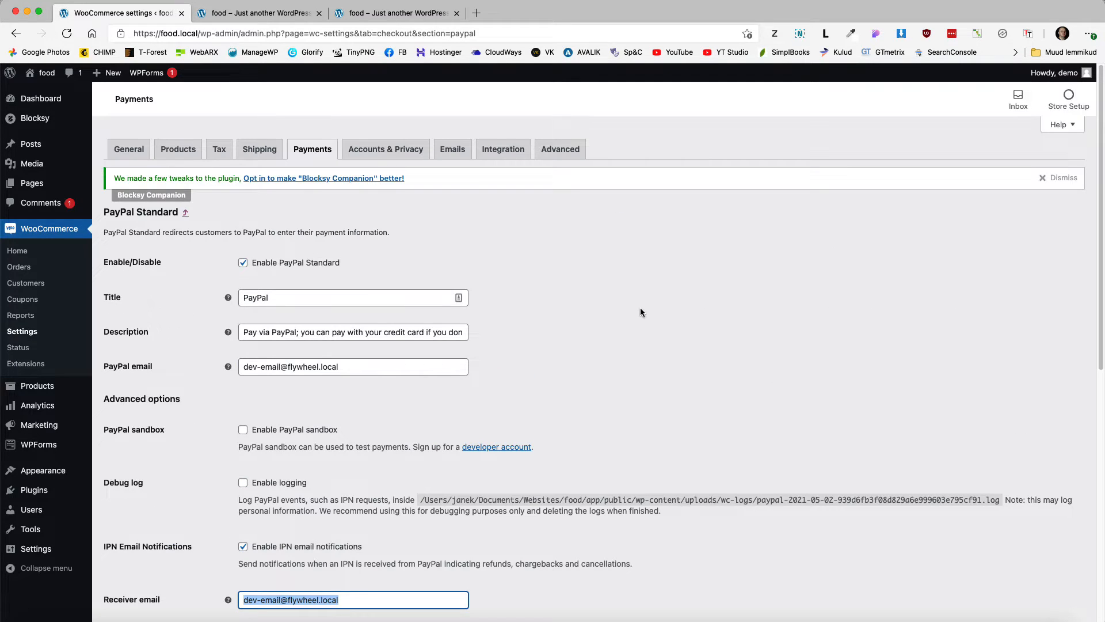
pyautogui.click(610, 267)
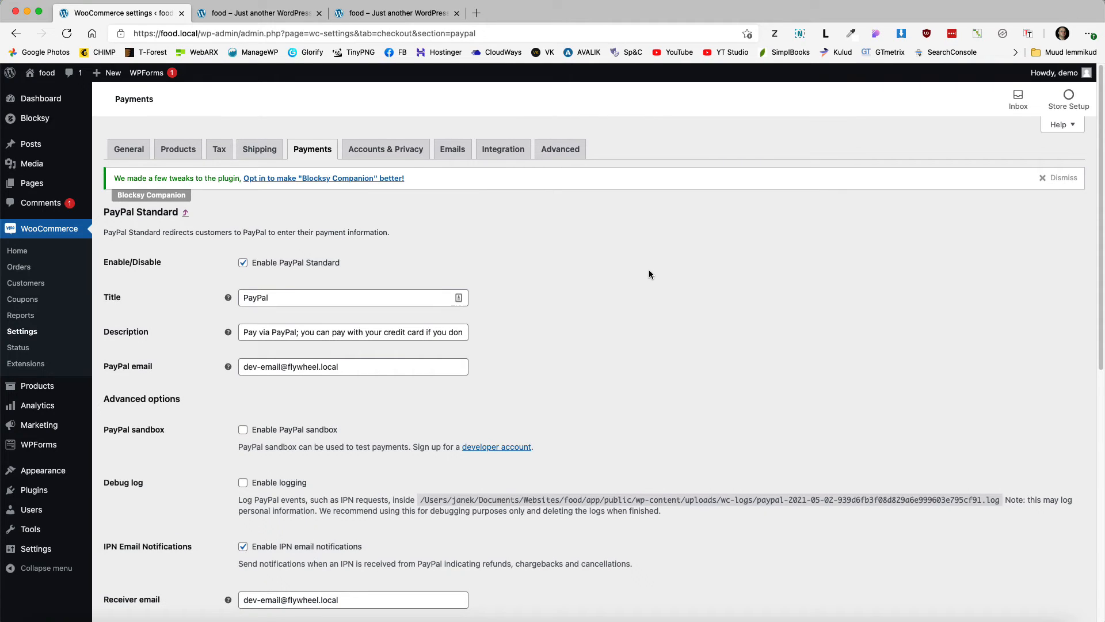
# Step: Go to Products > Categories, dismissing the leave-page warning
pyautogui.moveTo(53, 396)
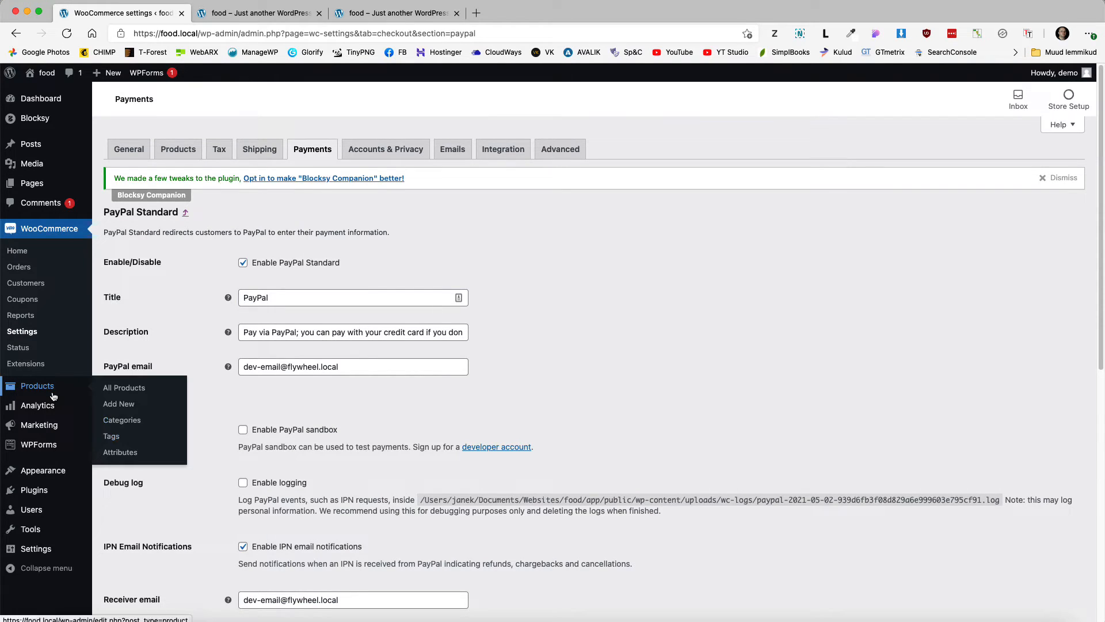
pyautogui.click(122, 419)
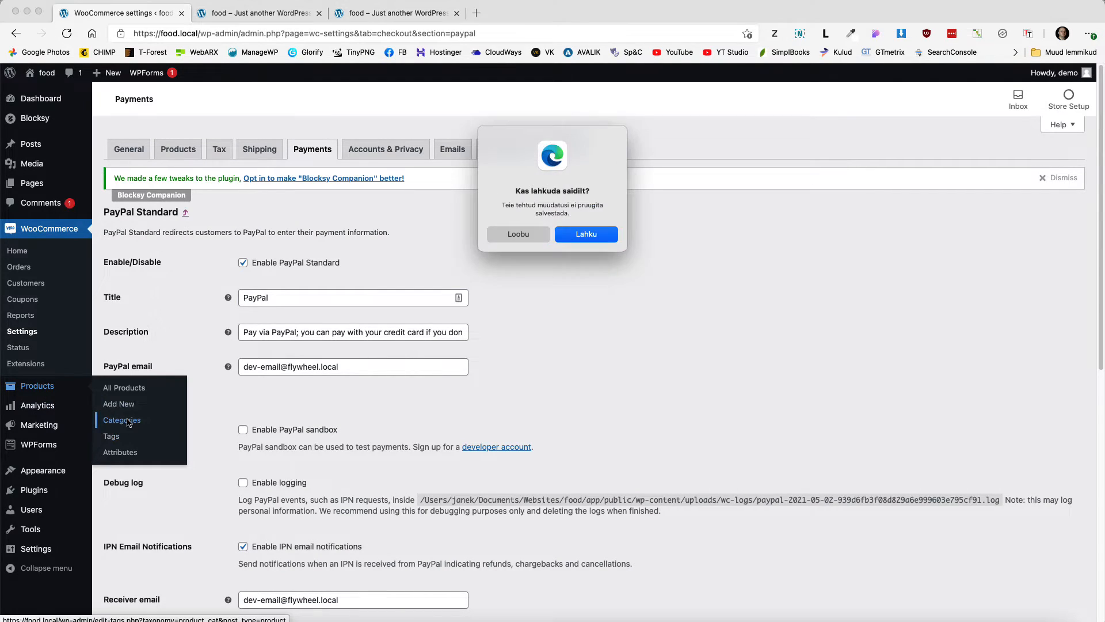
pyautogui.click(511, 237)
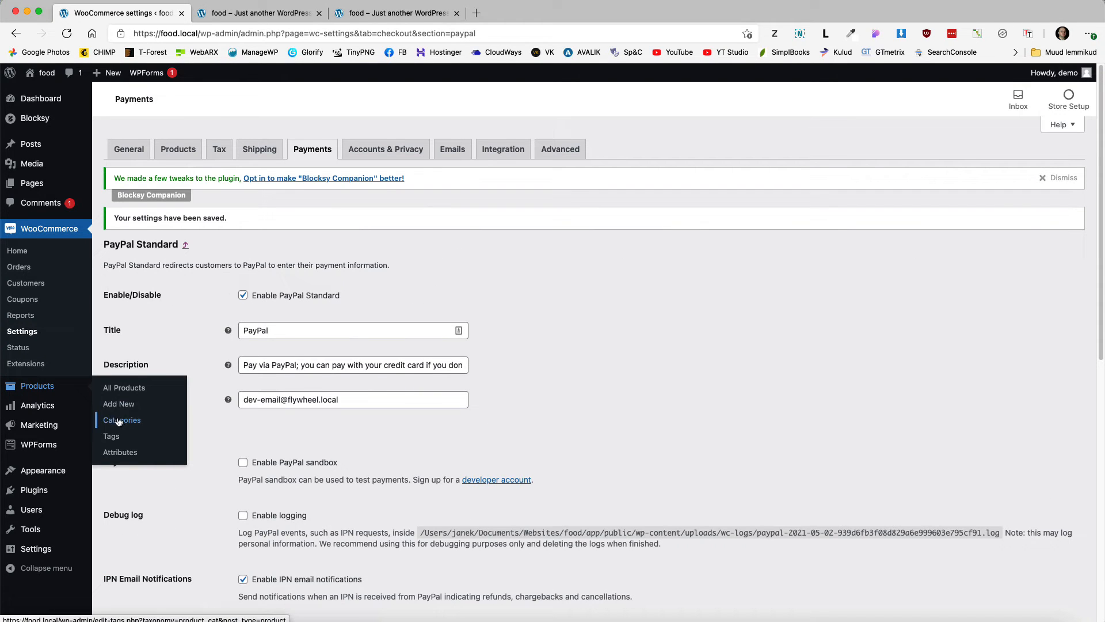
# Step: Add the categories Pizzas, Pancakes, Drinks, Appetizers and Salads
pyautogui.click(121, 422)
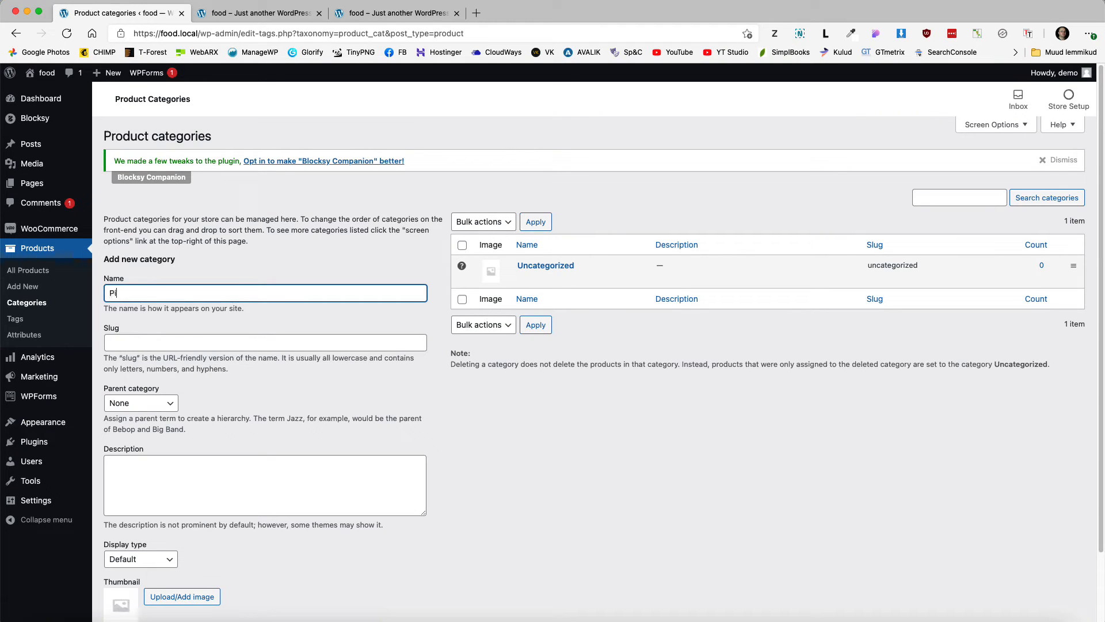
pyautogui.press('Return')
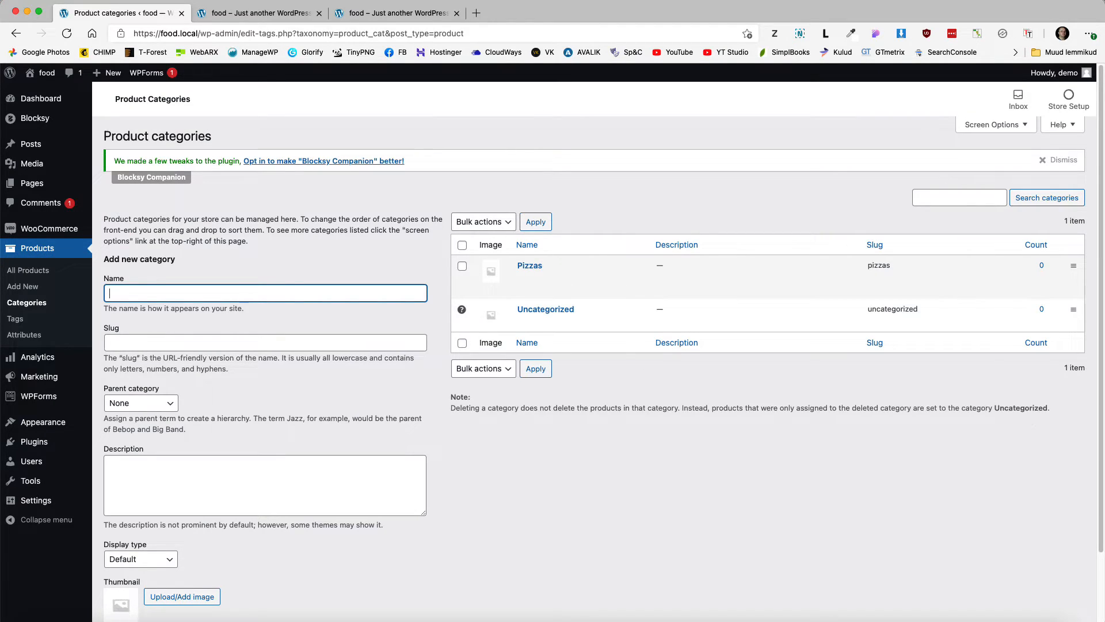
pyautogui.write('Pancakes')
pyautogui.press('Return')
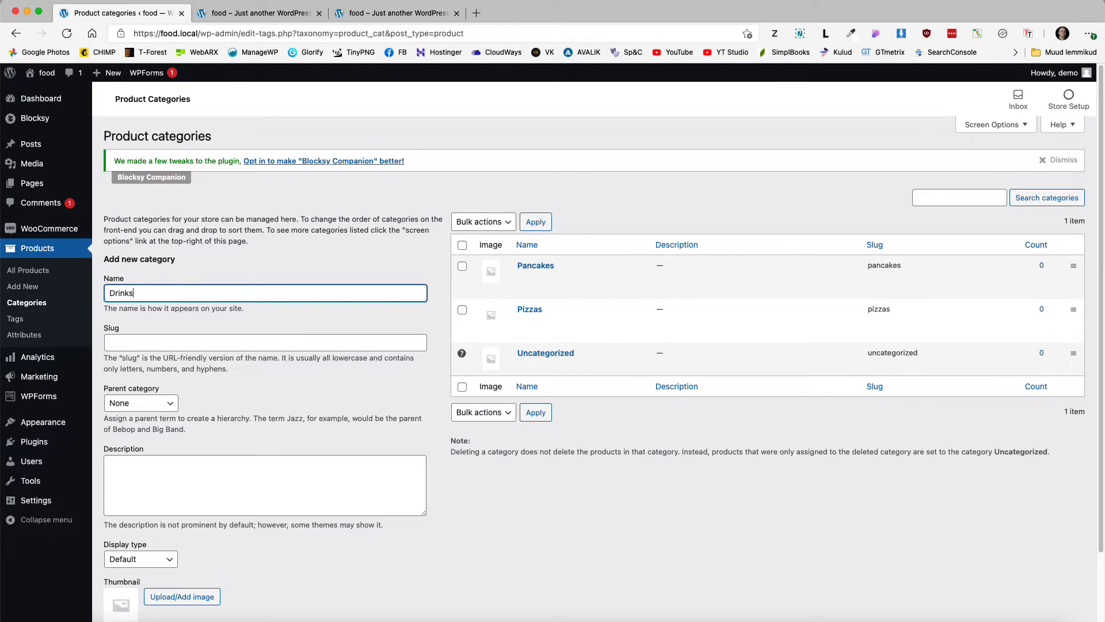
pyautogui.press('Return')
pyautogui.write('Appeti')
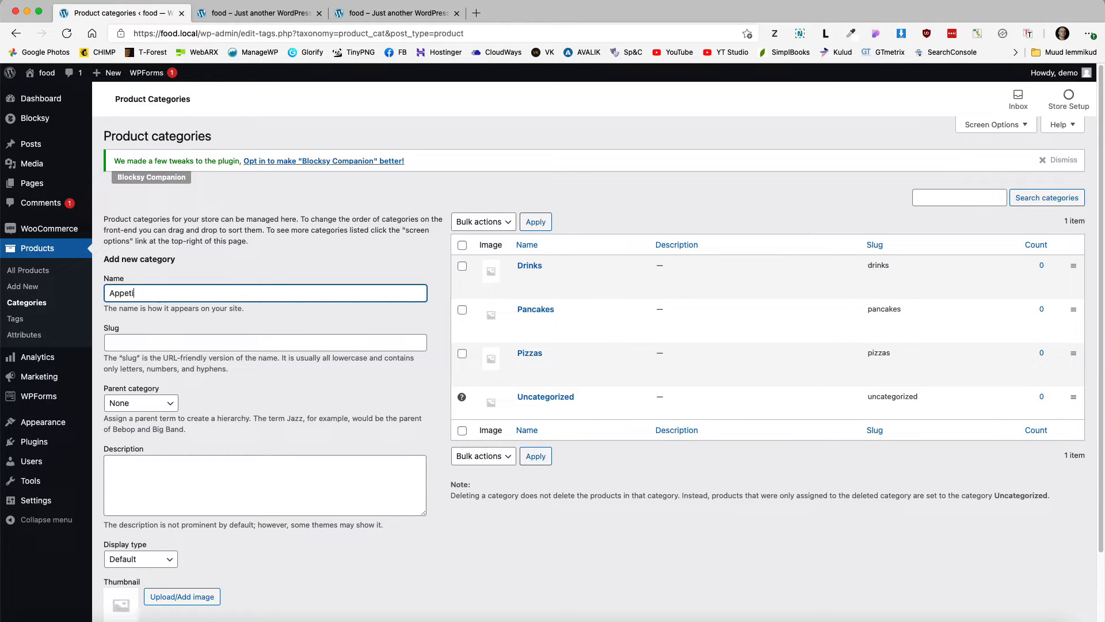
pyautogui.write('zers')
pyautogui.press('Return')
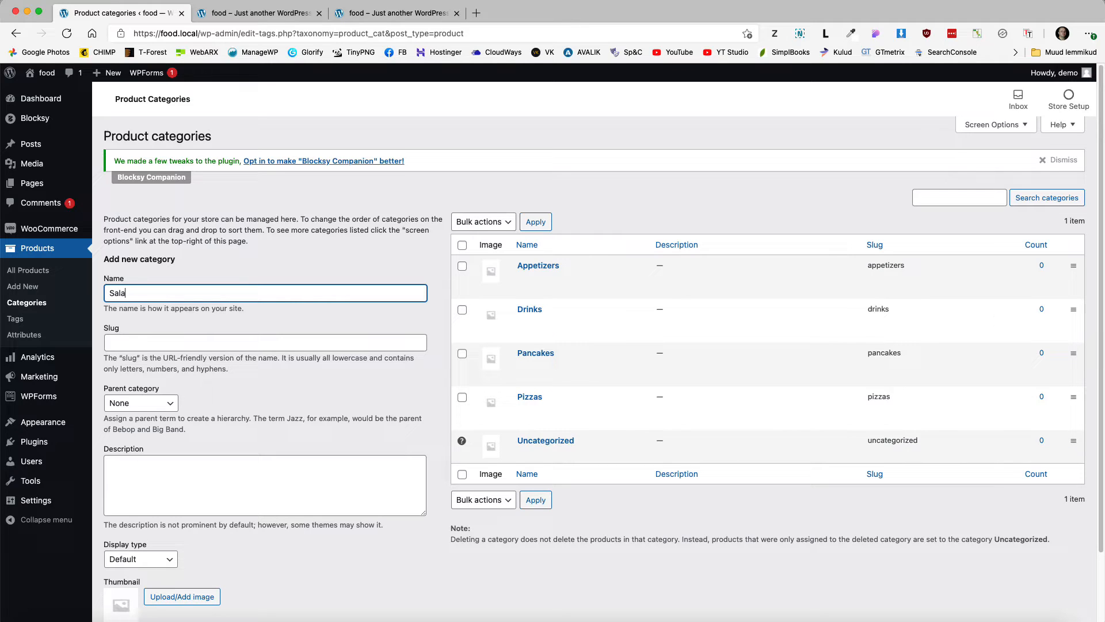
pyautogui.press('Return')
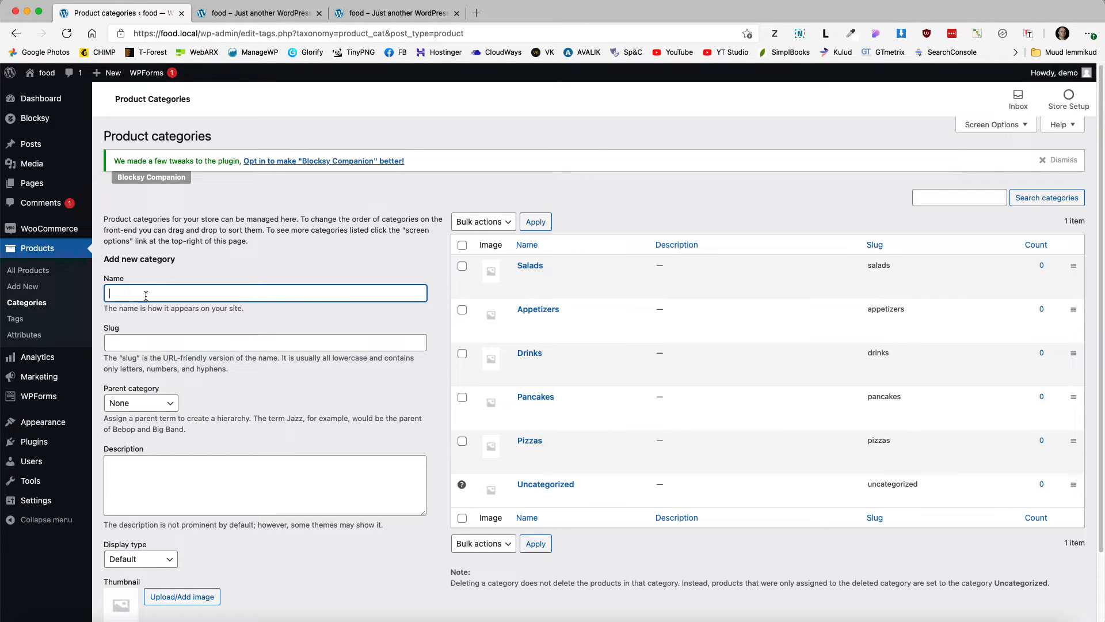
# Step: Open the Salads category for editing to set its thumbnail
pyautogui.click(530, 266)
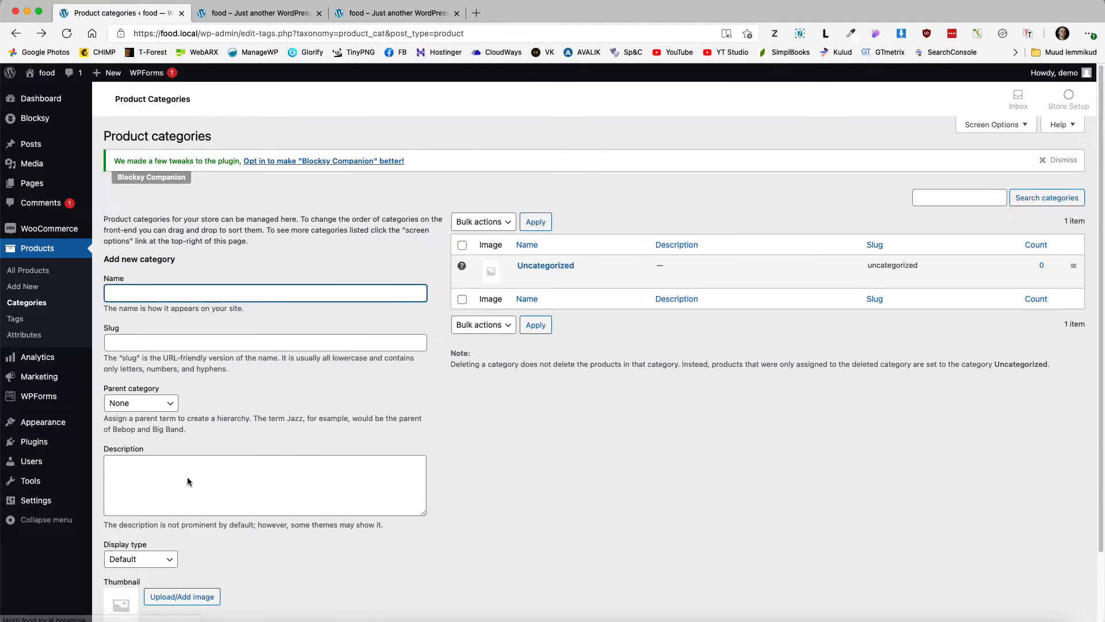
pyautogui.scroll(-3, 188, 481)
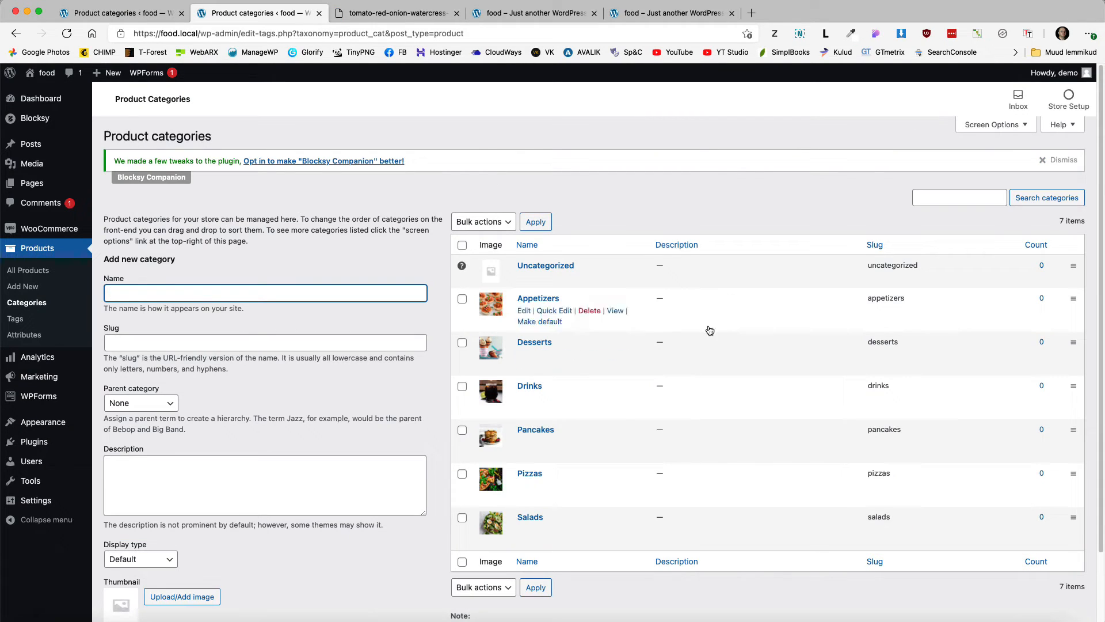
pyautogui.click(669, 204)
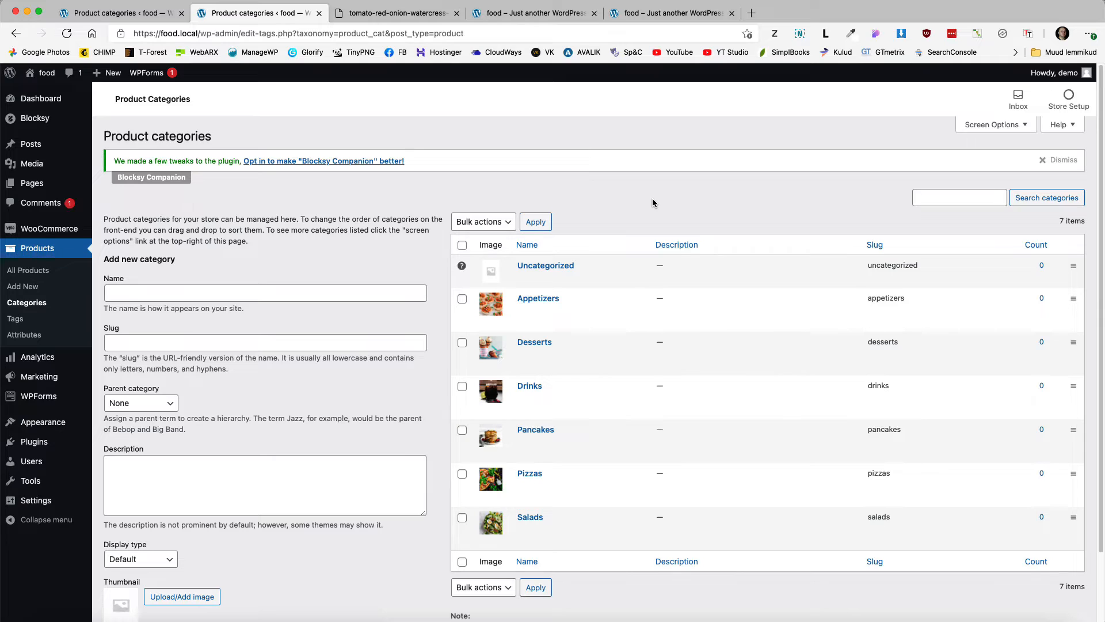
# Step: Start a new product named Deep Dish Pizza
pyautogui.click(19, 288)
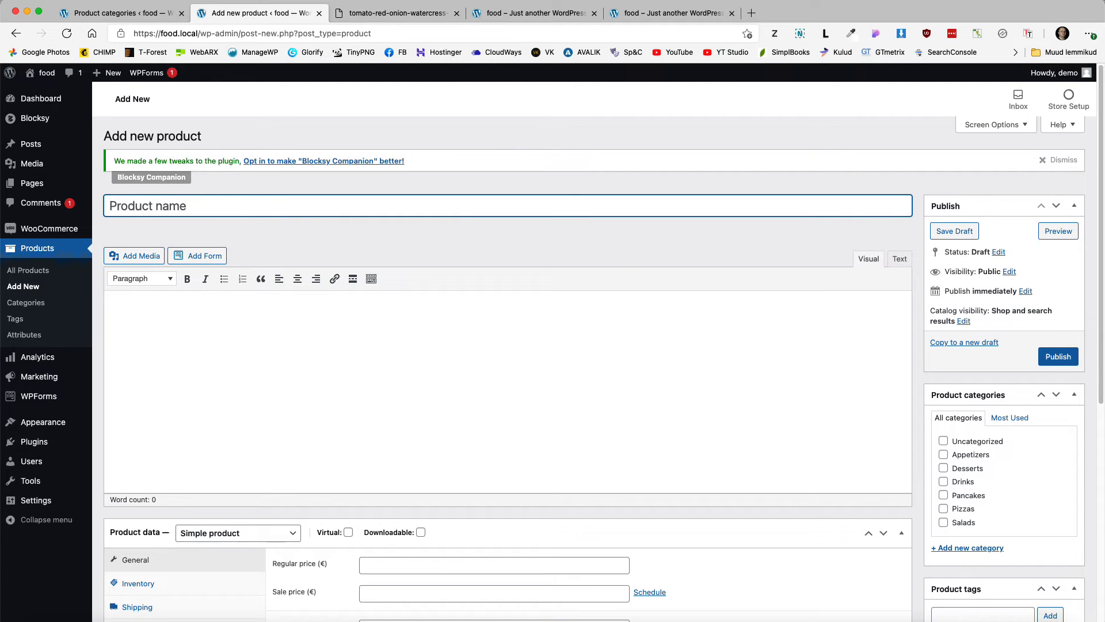
pyautogui.press('super+Tab')
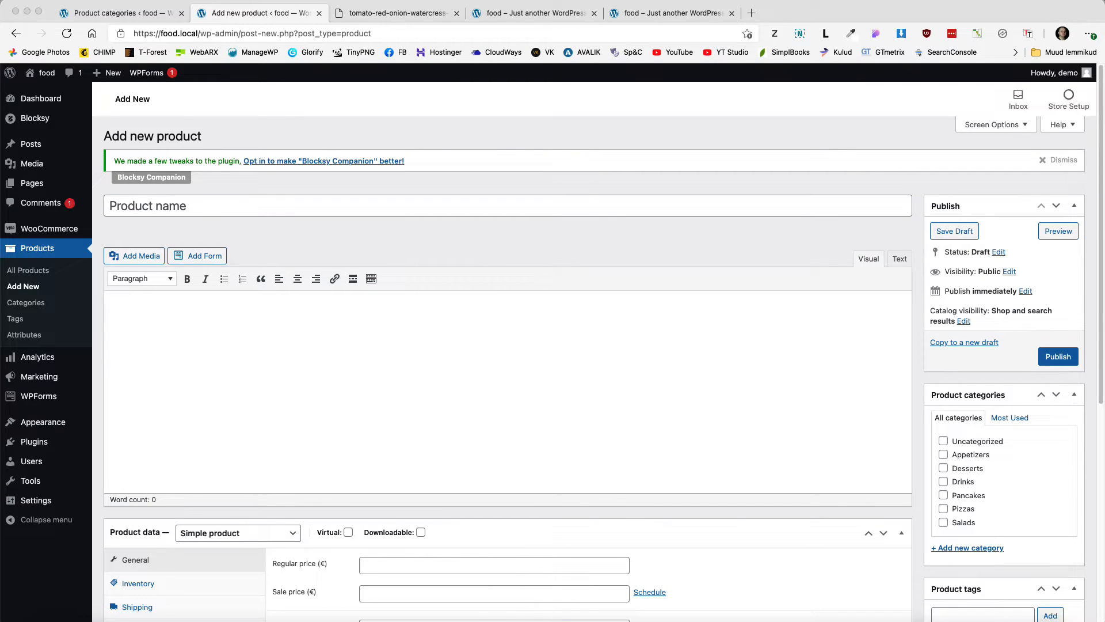
pyautogui.click(214, 198)
pyautogui.write('Deep Dish Pizzas')
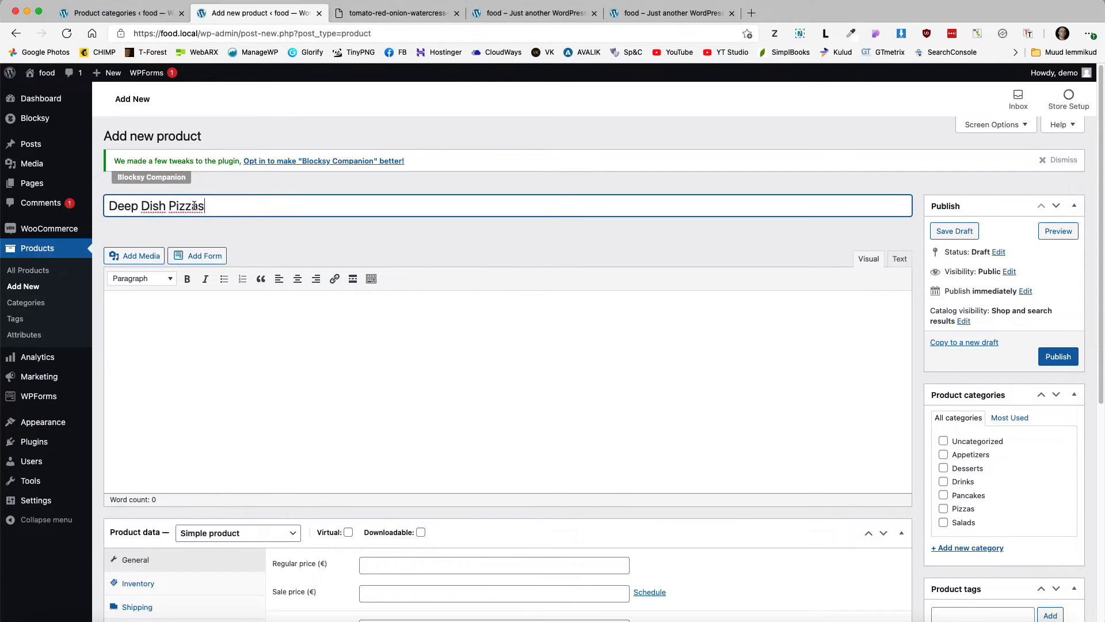
pyautogui.press('BackSpace')
# Step: Paste the pizza short description and file the product under Pizzas
pyautogui.scroll(-5, 393, 383)
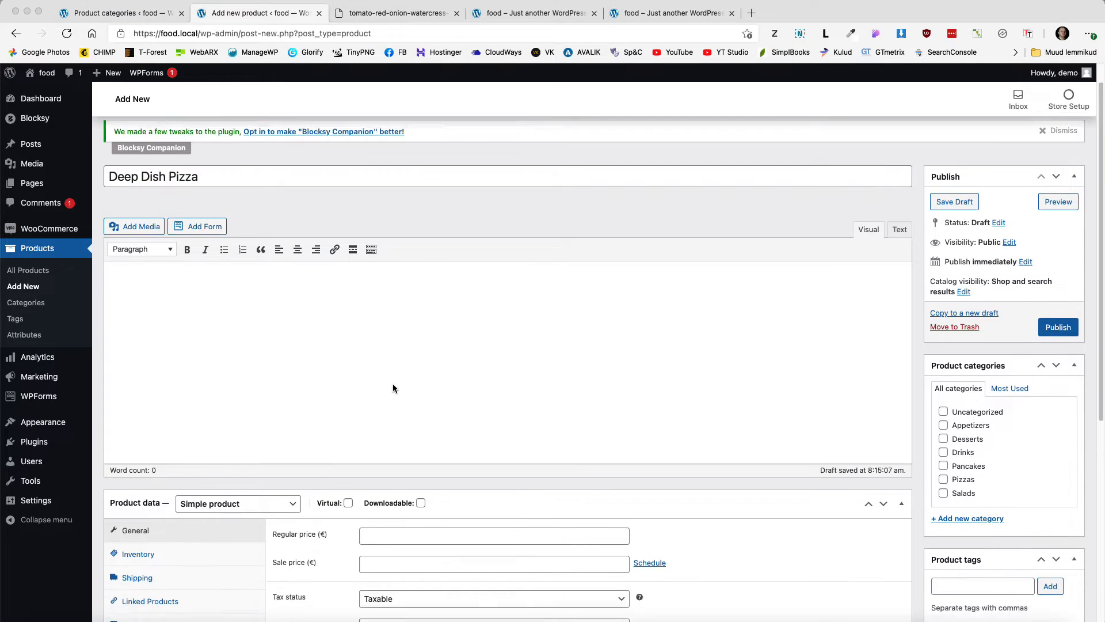
pyautogui.scroll(-2, 393, 383)
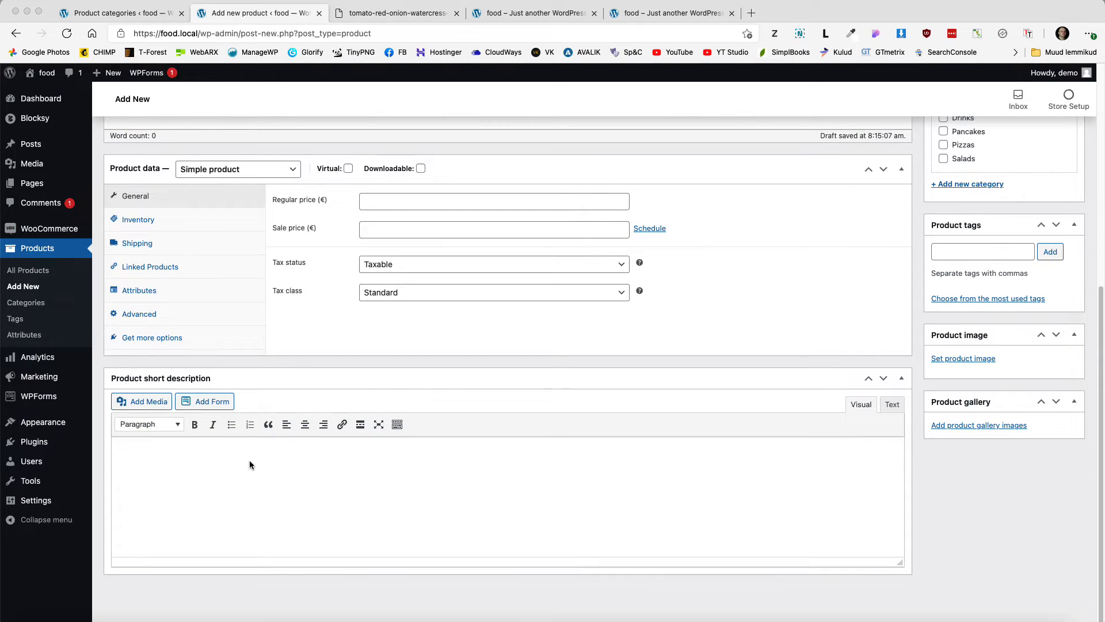
pyautogui.click(226, 461)
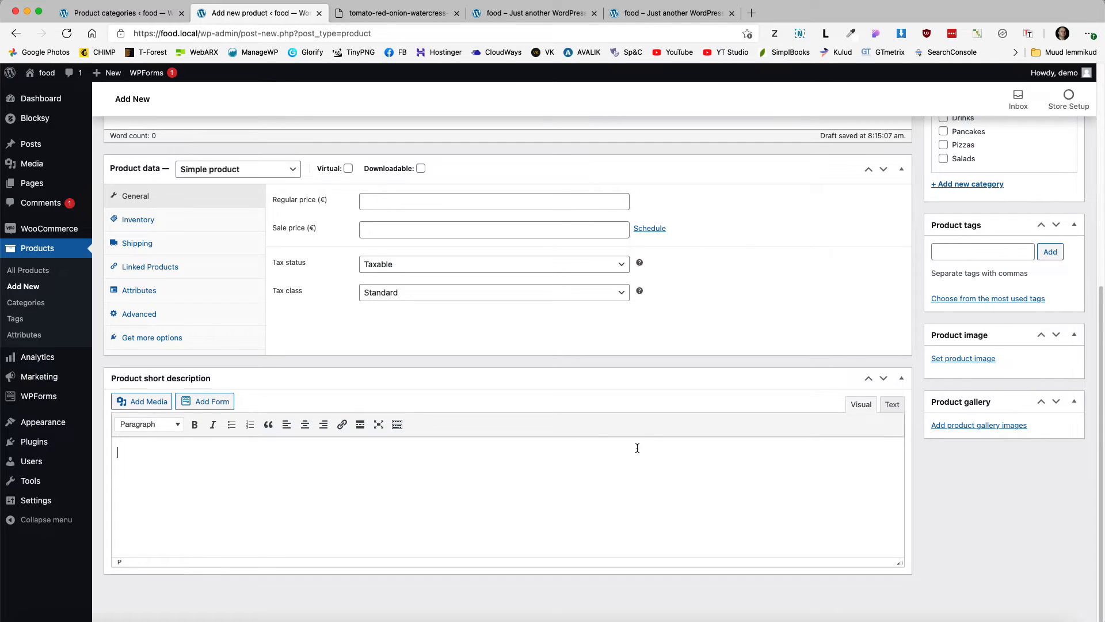
pyautogui.write("Our pizza sare made according to the family's original five-decade-old deep dish pizza recipe. All pizzas are hand-made from scratch, baked, and quickly frozen to preserve their hot-out-of-the-oven freshness.")
pyautogui.click(373, 262)
pyautogui.click(380, 292)
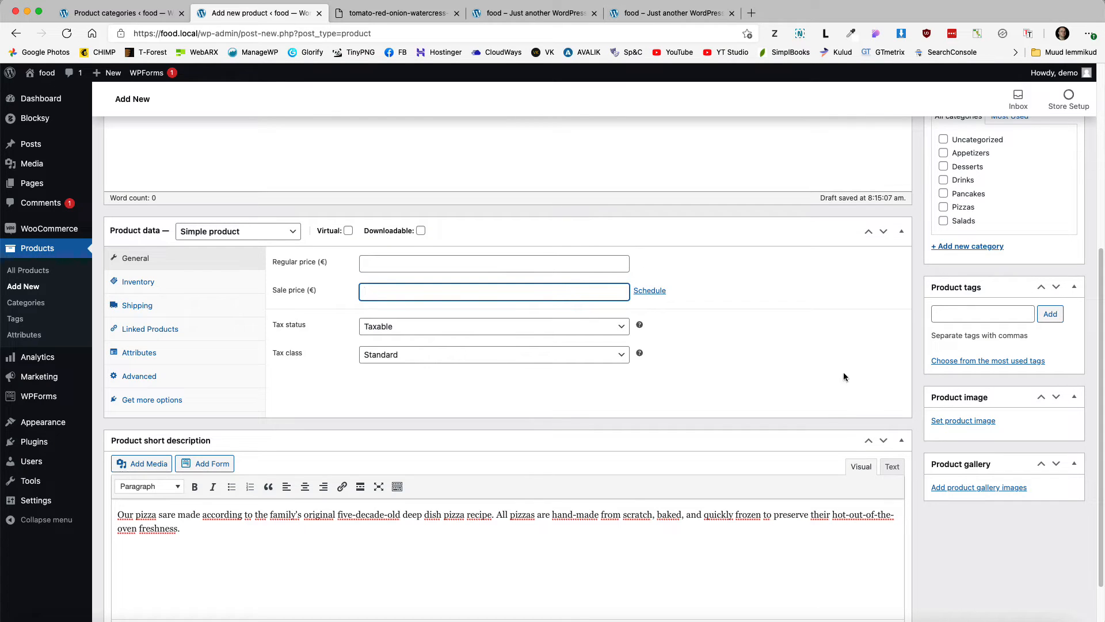
pyautogui.scroll(3, 881, 368)
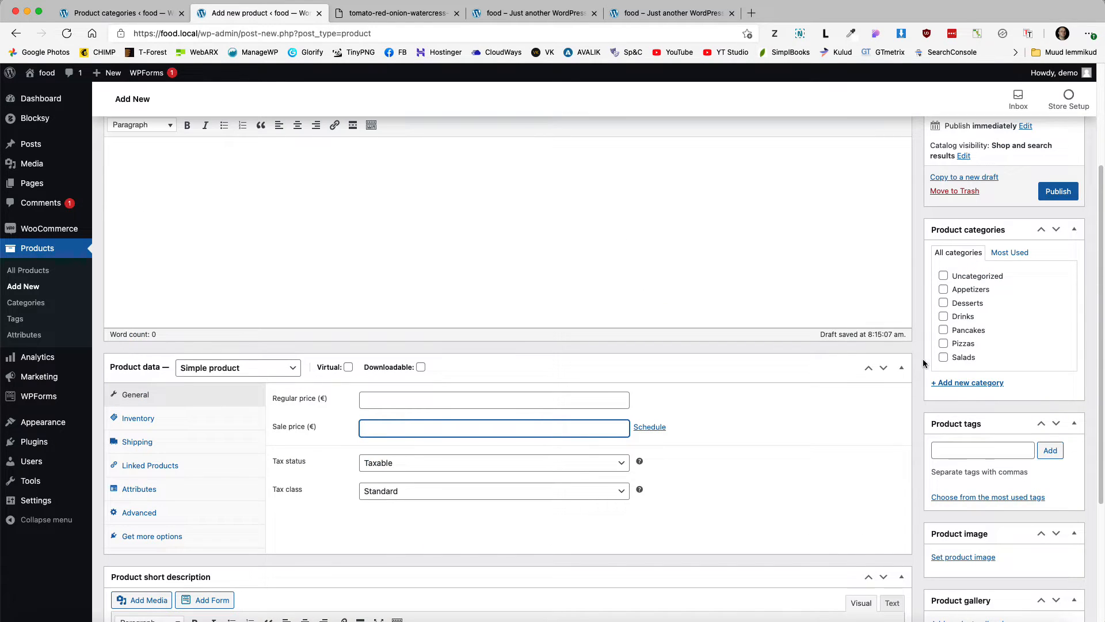
pyautogui.click(943, 344)
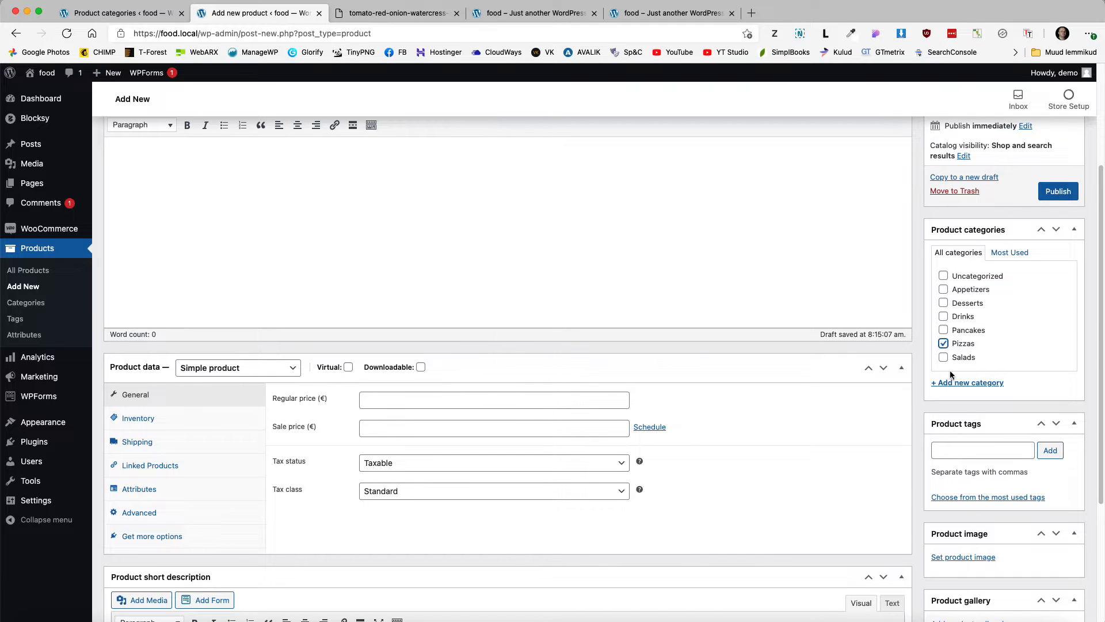
pyautogui.scroll(-3, 951, 374)
pyautogui.click(963, 408)
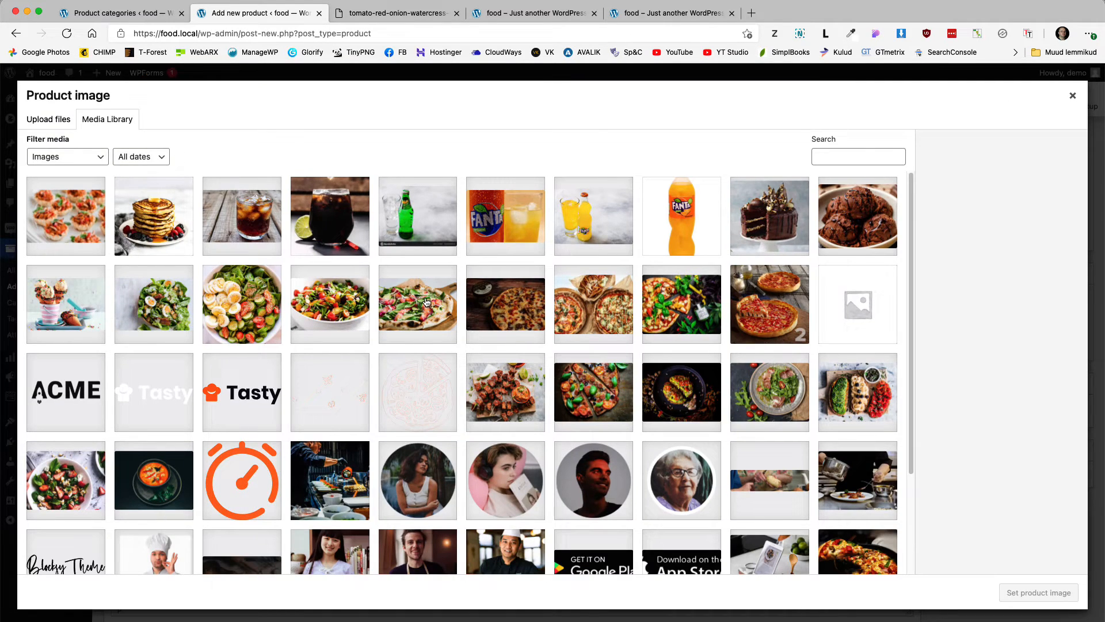
# Step: Set the pizza photo from the media library as the product image
pyautogui.click(681, 305)
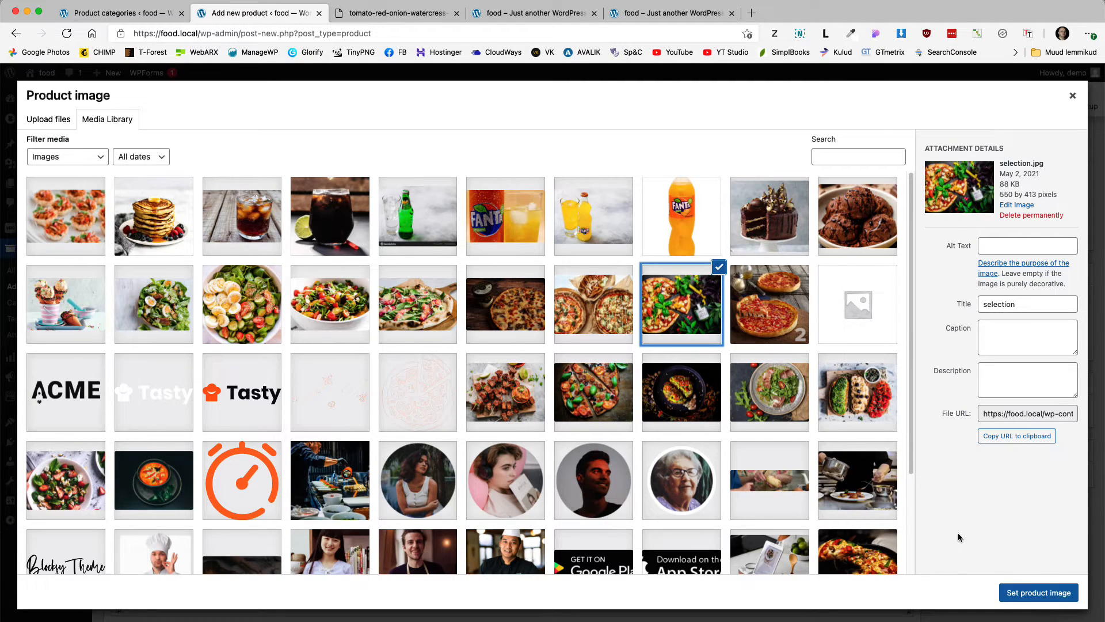
pyautogui.click(1034, 602)
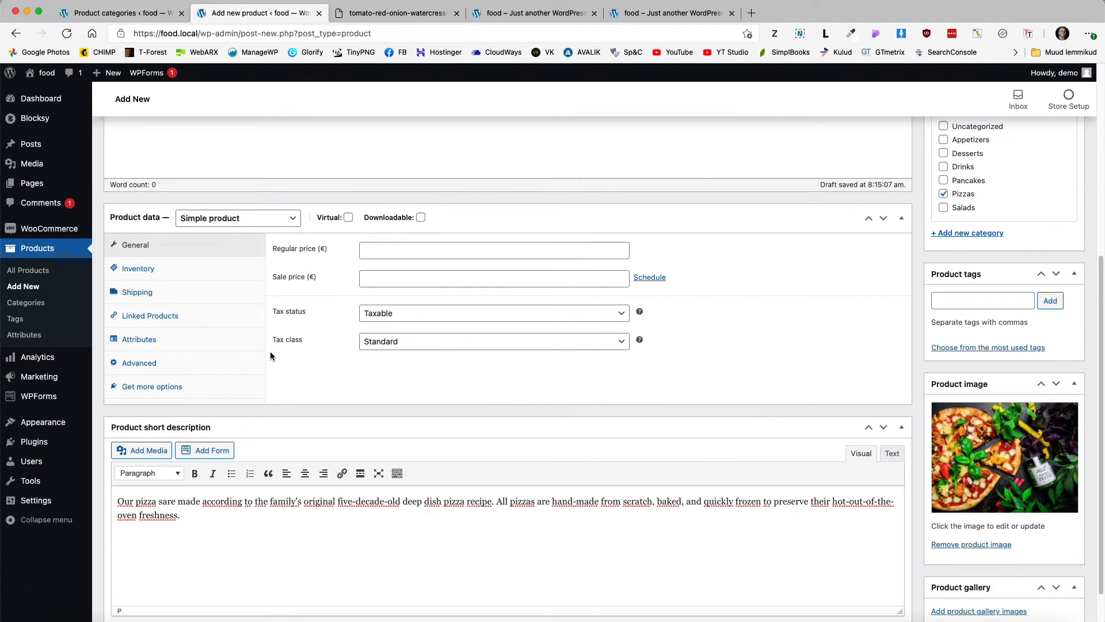
pyautogui.scroll(1, 271, 355)
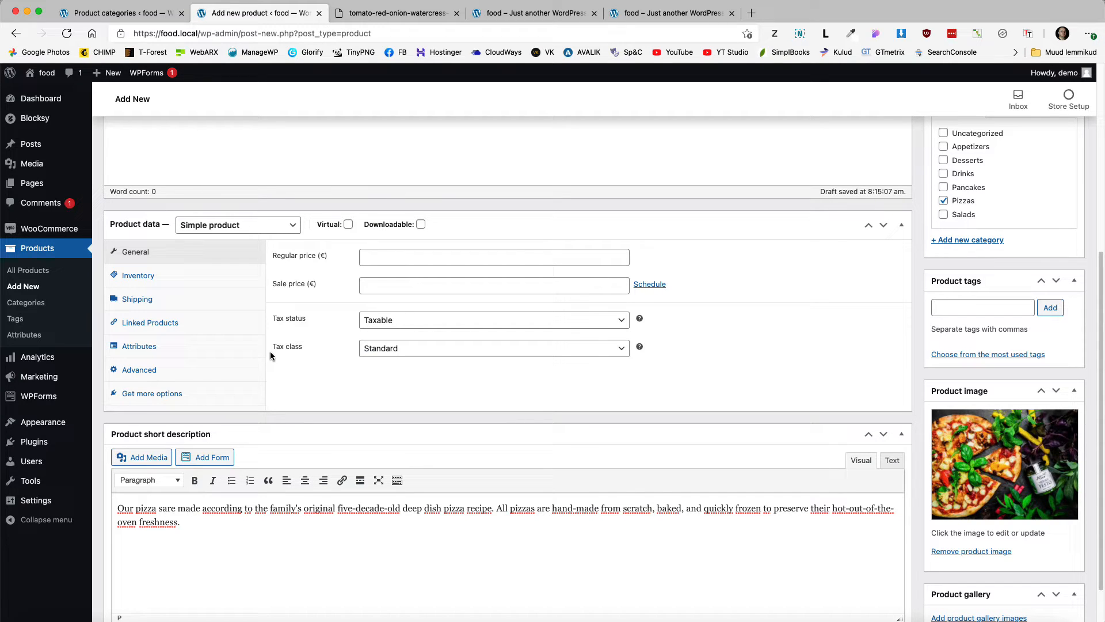
# Step: Change the product type to Variable product, view its Attributes, and save the draft
pyautogui.click(223, 225)
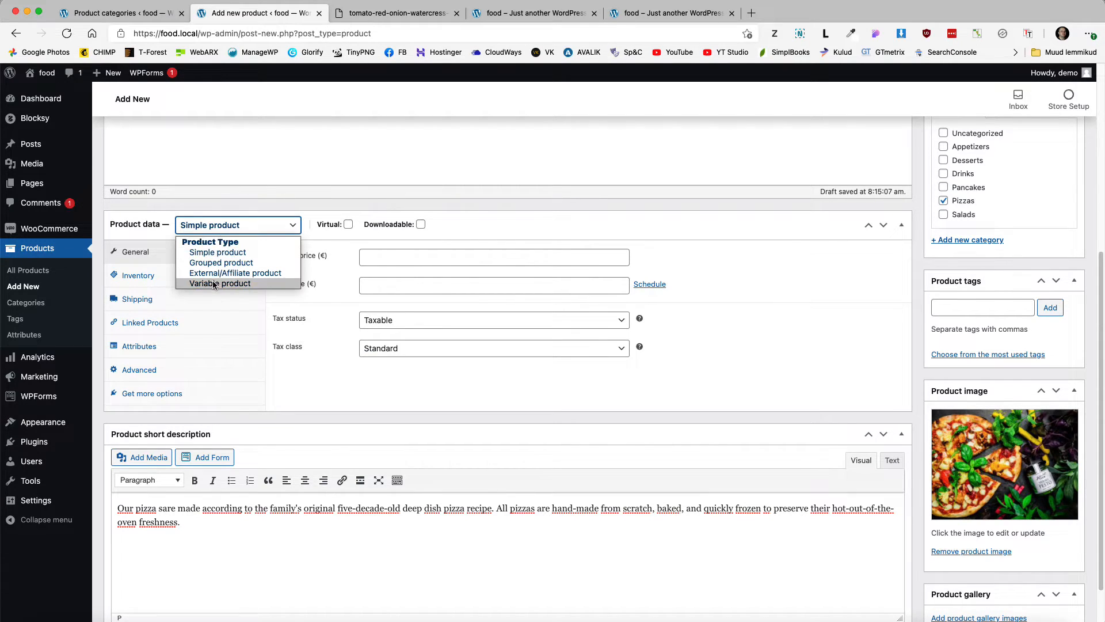
pyautogui.click(213, 284)
pyautogui.click(176, 345)
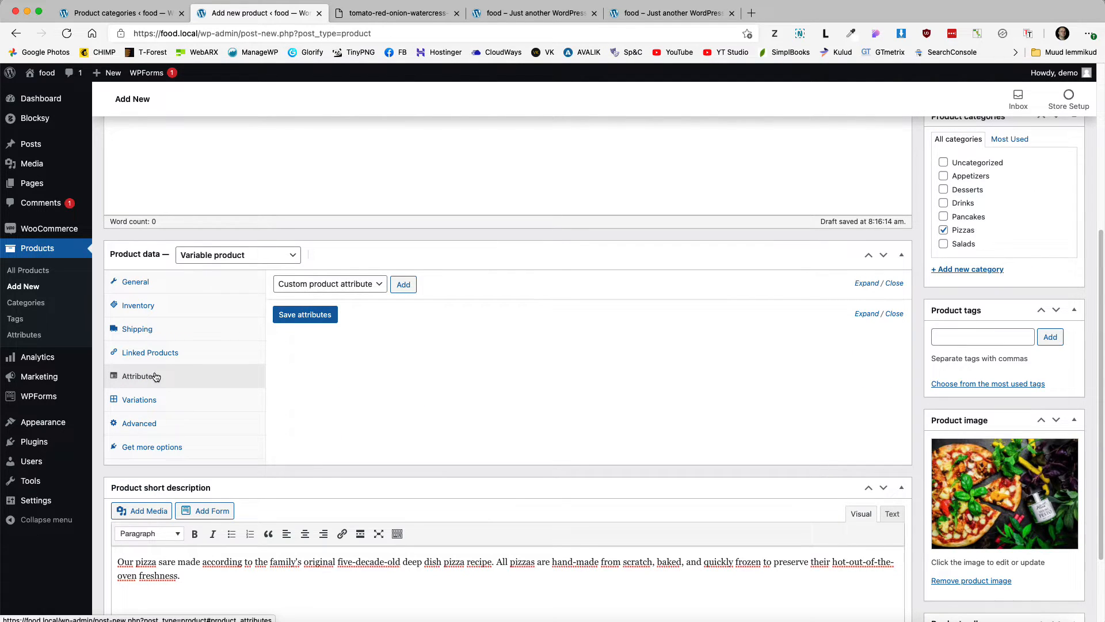
pyautogui.scroll(3, 489, 385)
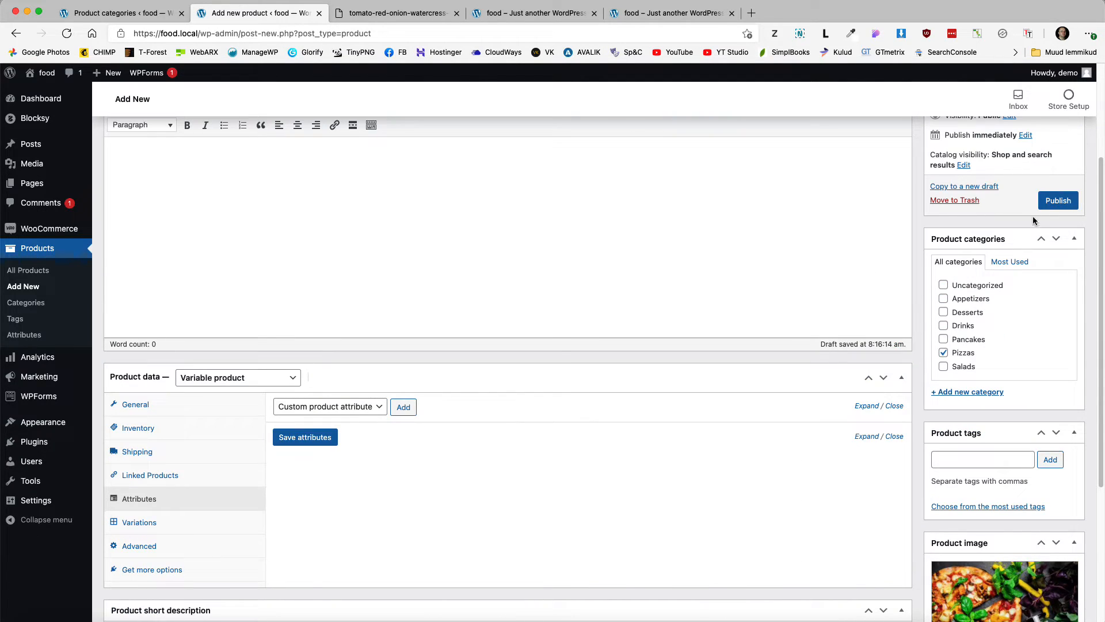
pyautogui.scroll(5, 1021, 216)
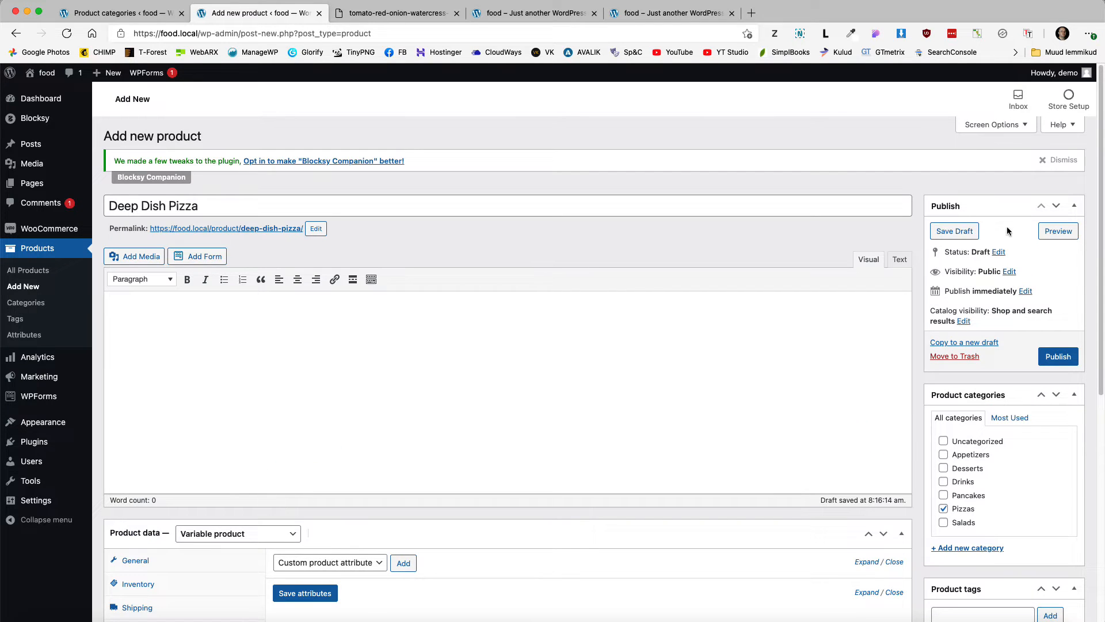
pyautogui.click(954, 232)
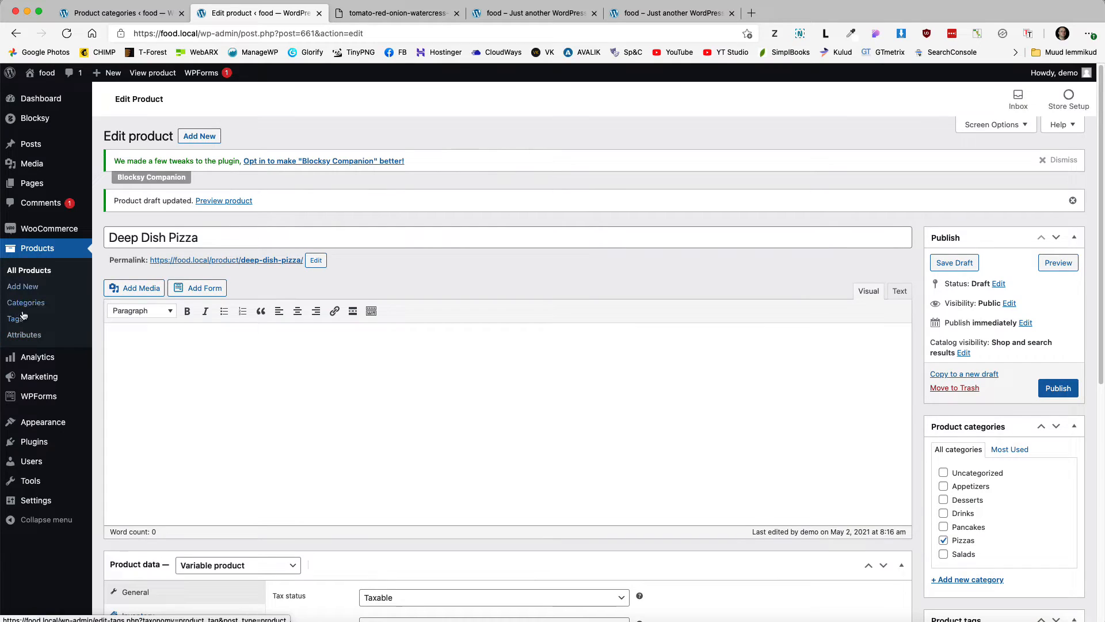
# Step: Add a global product attribute named 'Size' and open its Configure terms page
pyautogui.click(25, 335)
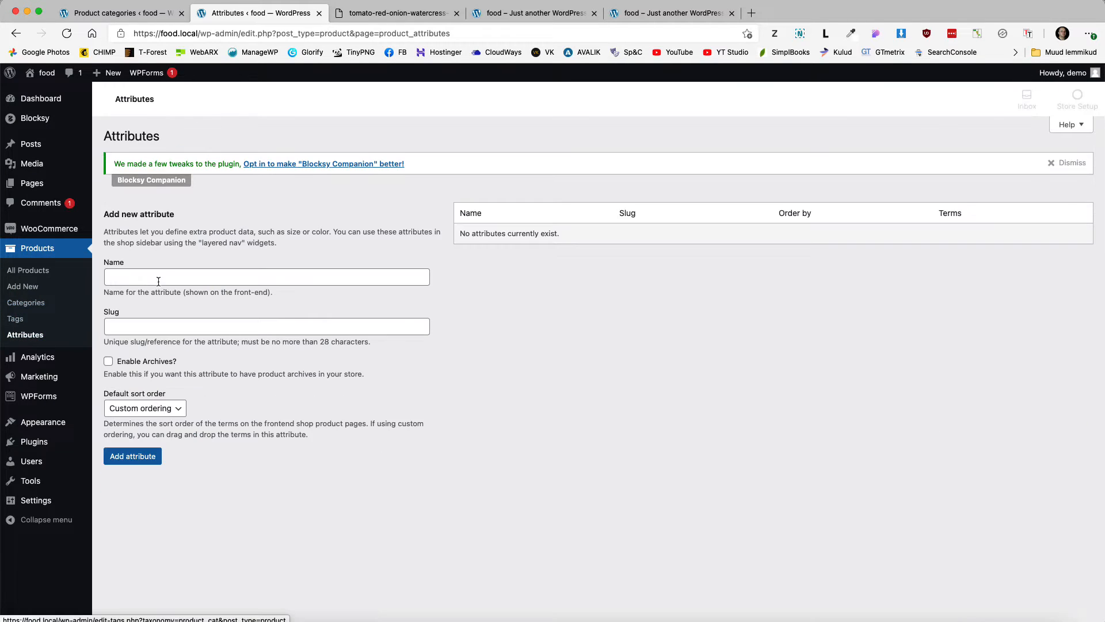
pyautogui.click(167, 281)
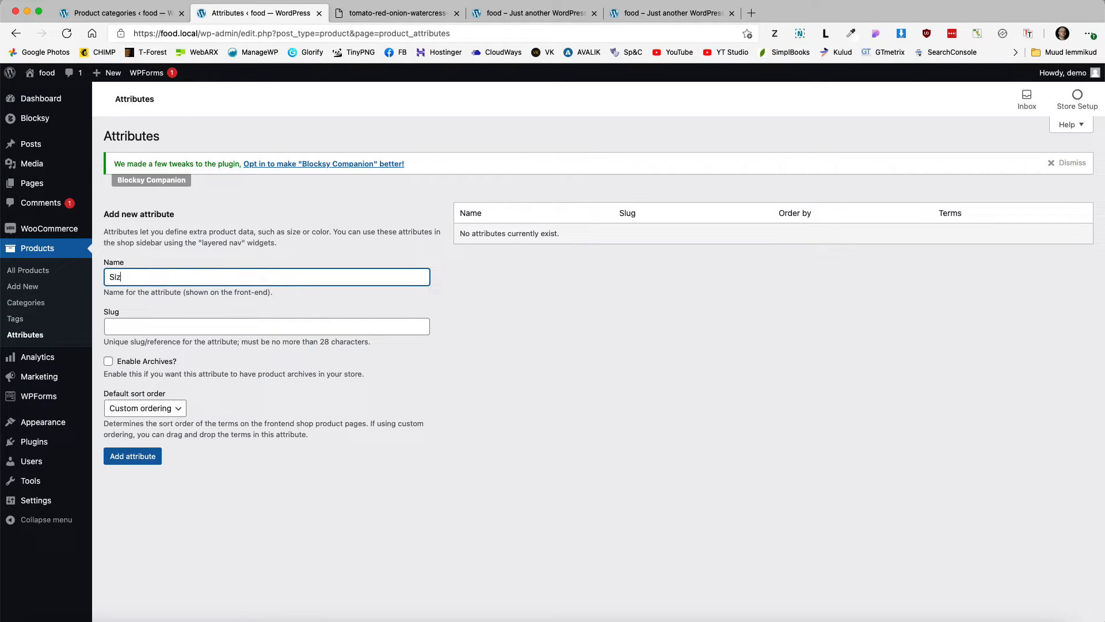
pyautogui.click(132, 456)
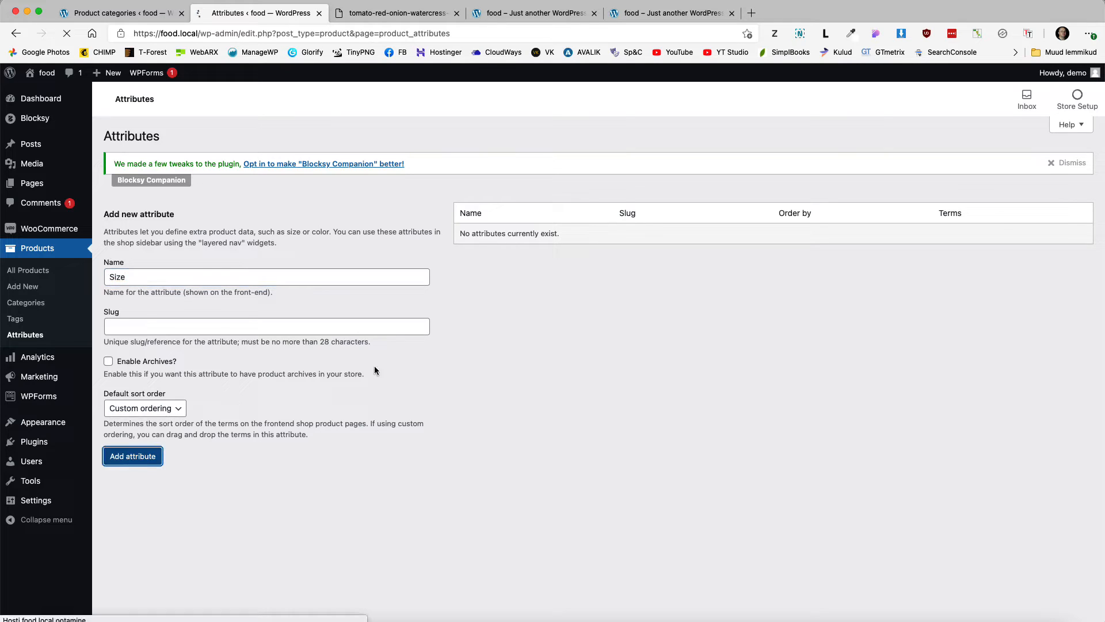
pyautogui.click(854, 245)
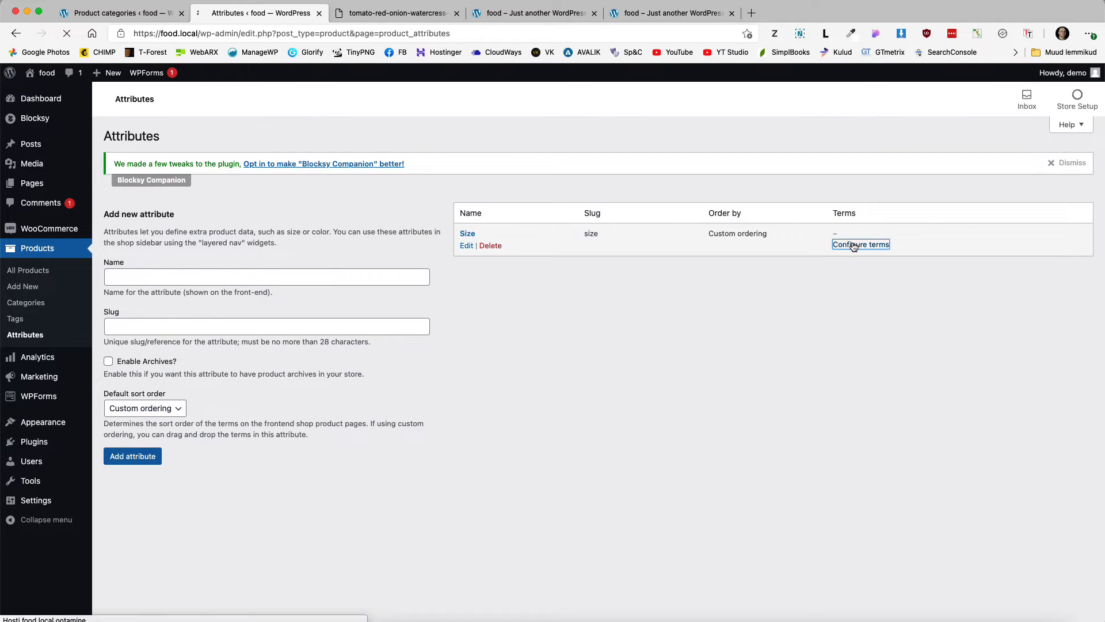
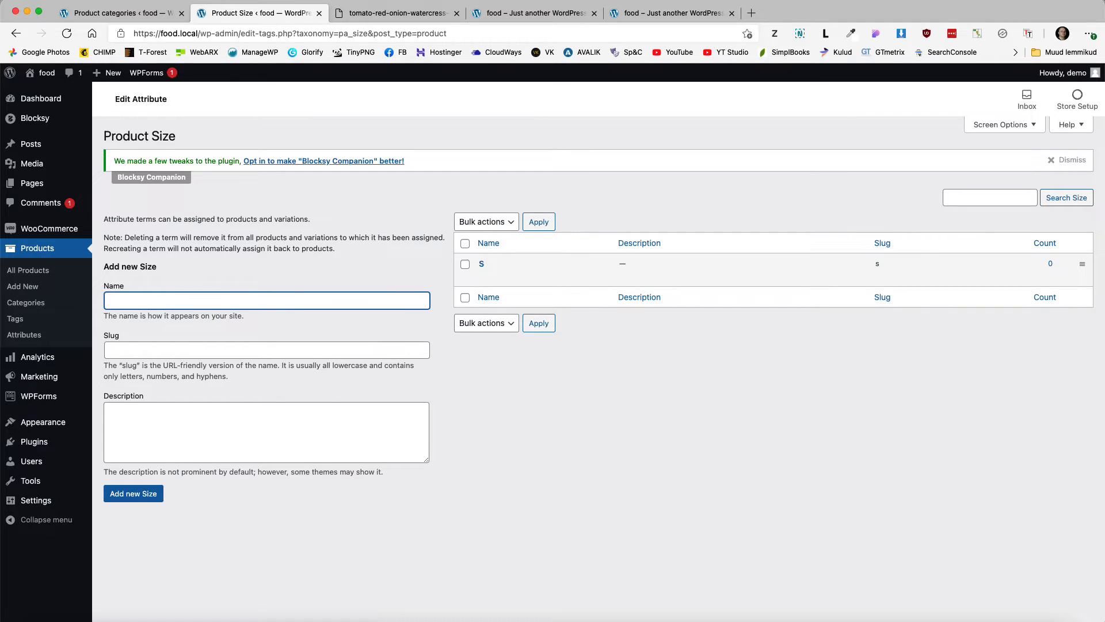
# Step: Add the L, XL and XXL terms to the Size attribute
pyautogui.press('Return')
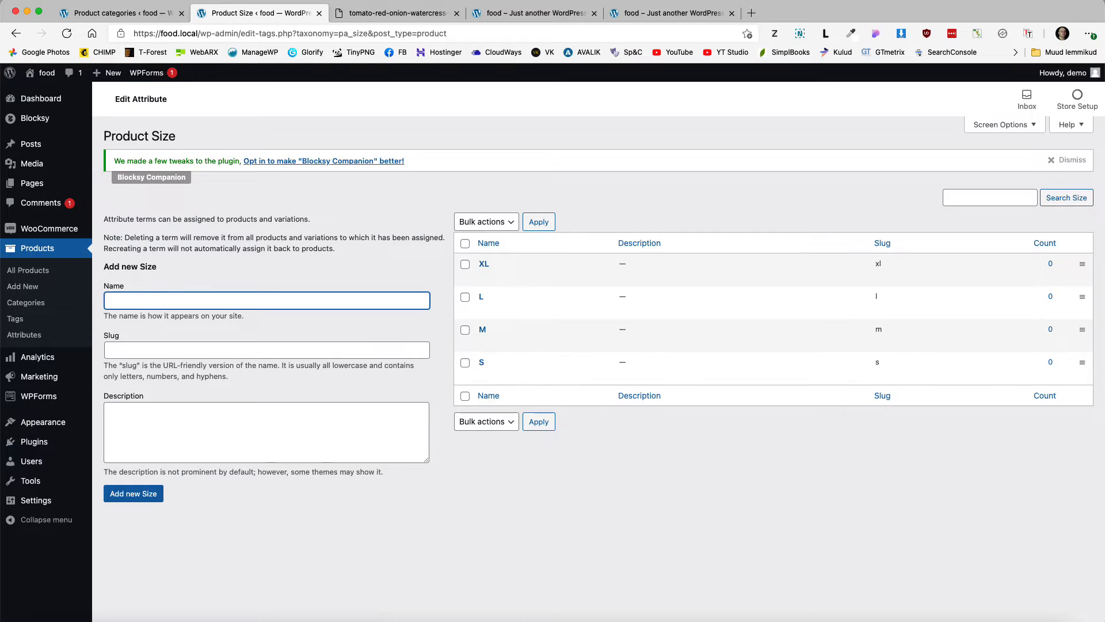
pyautogui.write('XXL')
pyautogui.press('Return')
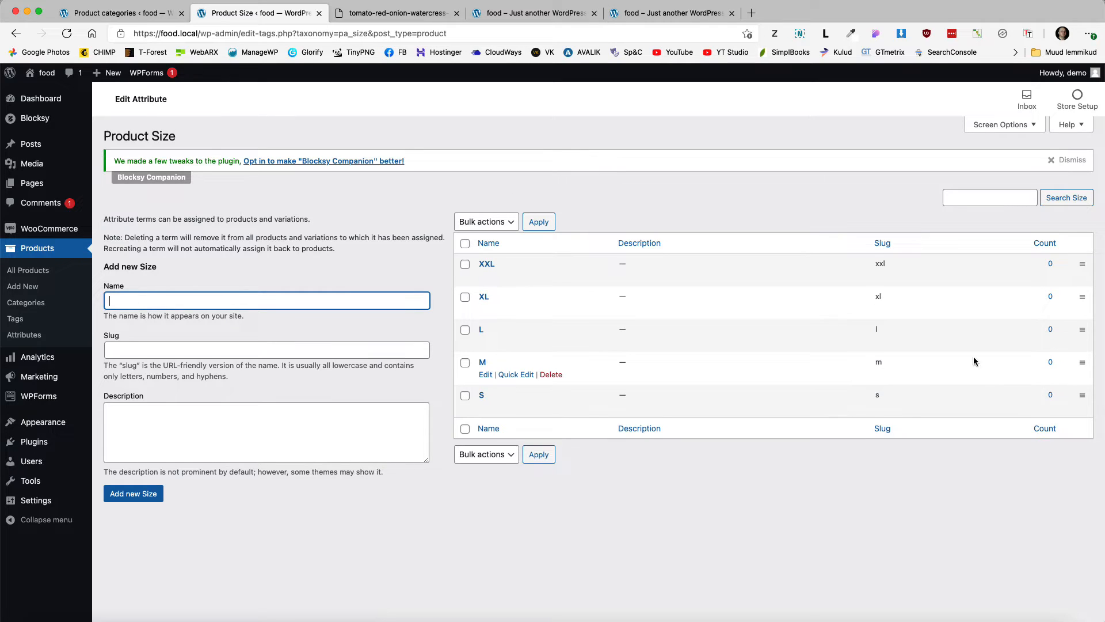
# Step: Drag the Size terms into S, M, L, XL, XXL order
pyautogui.moveTo(1078, 396); pyautogui.dragTo(1068, 296)
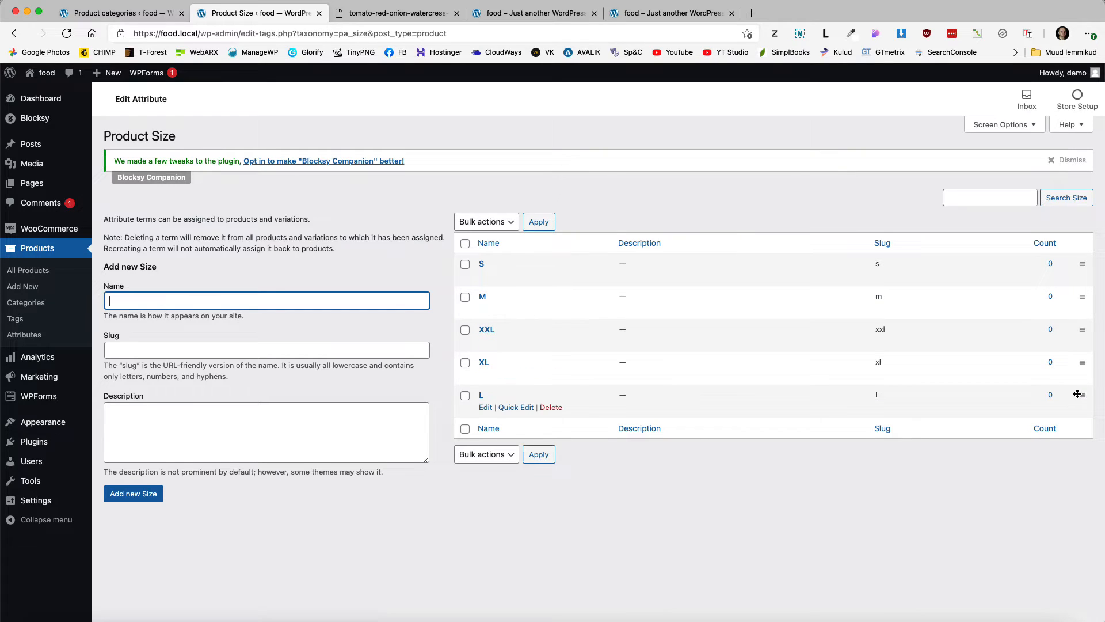
pyautogui.moveTo(1078, 393); pyautogui.dragTo(1074, 366)
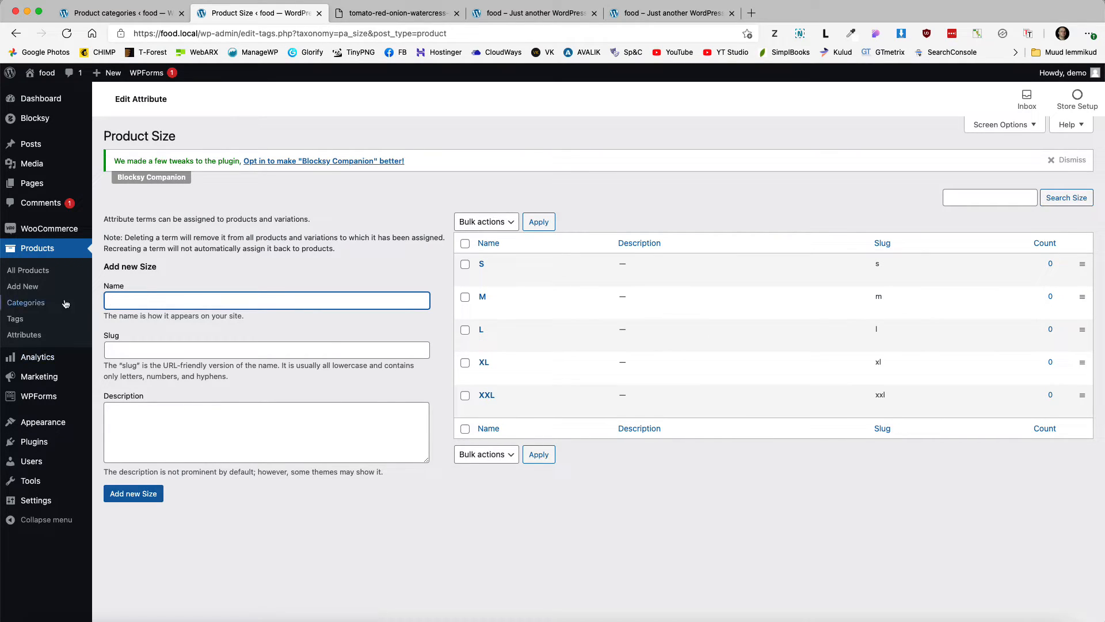
pyautogui.click(29, 274)
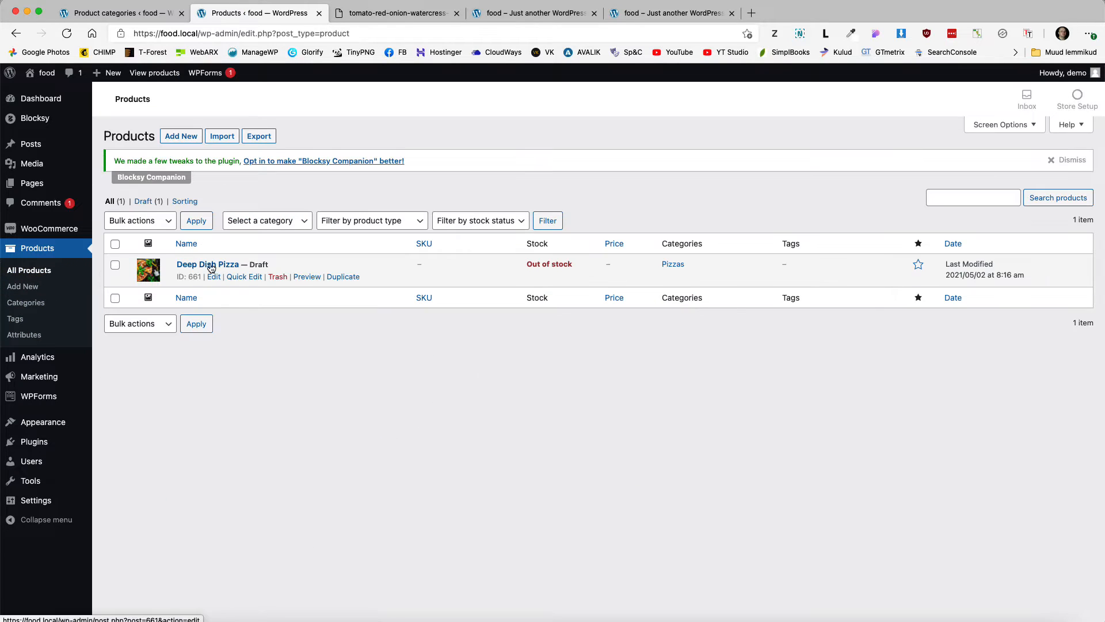
# Step: Open Deep Dish Pizza and add the Size attribute to it
pyautogui.click(215, 265)
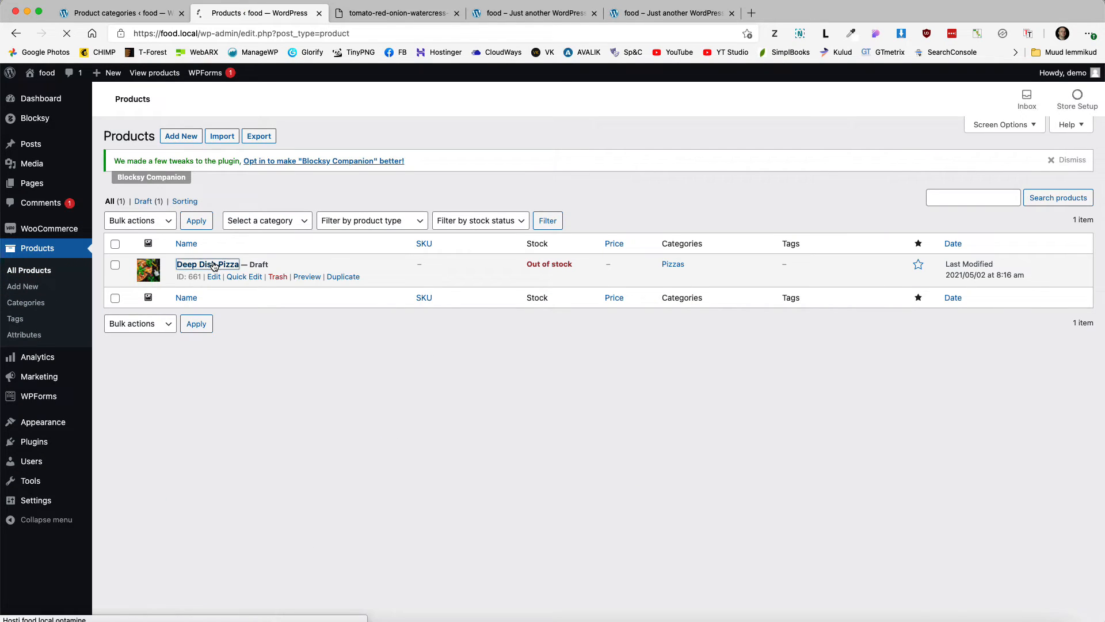
pyautogui.scroll(-5, 358, 353)
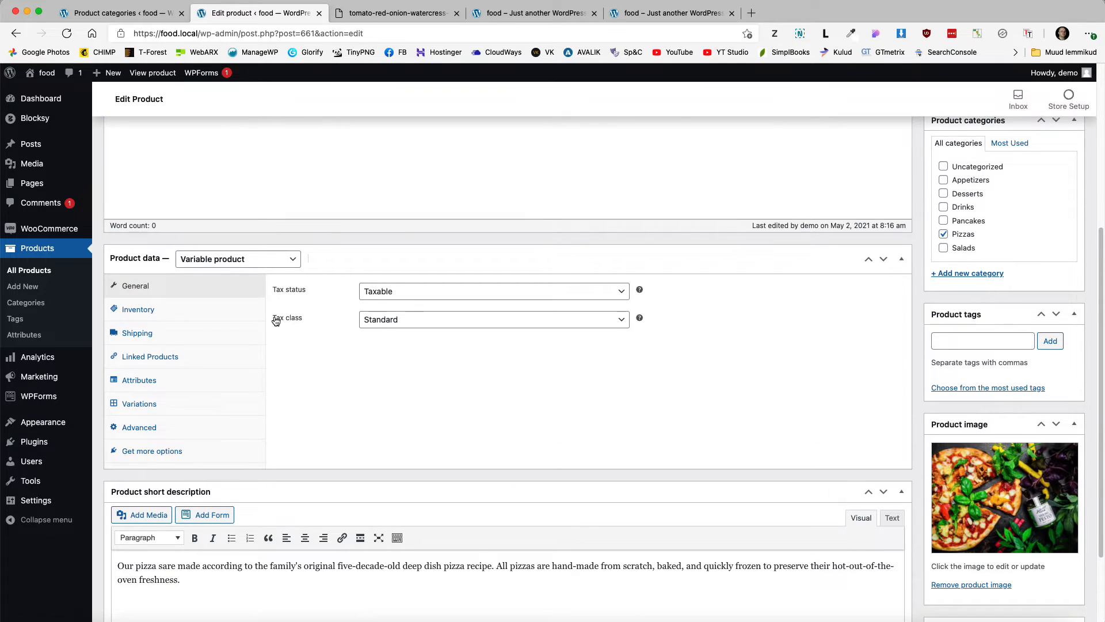
pyautogui.click(150, 381)
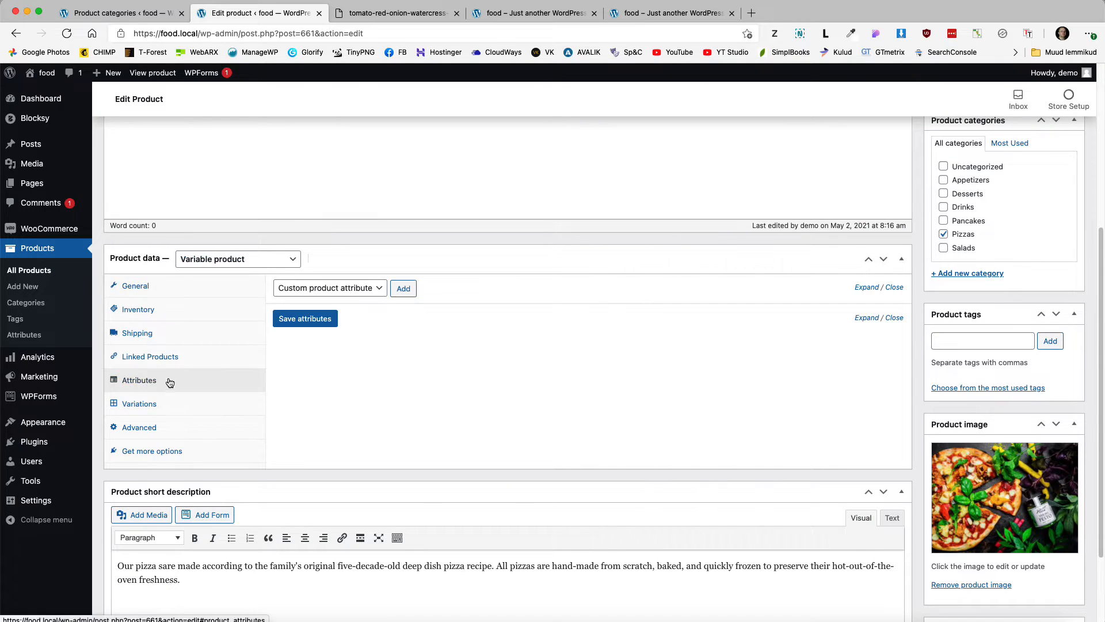
pyautogui.click(345, 298)
pyautogui.click(308, 313)
pyautogui.click(402, 288)
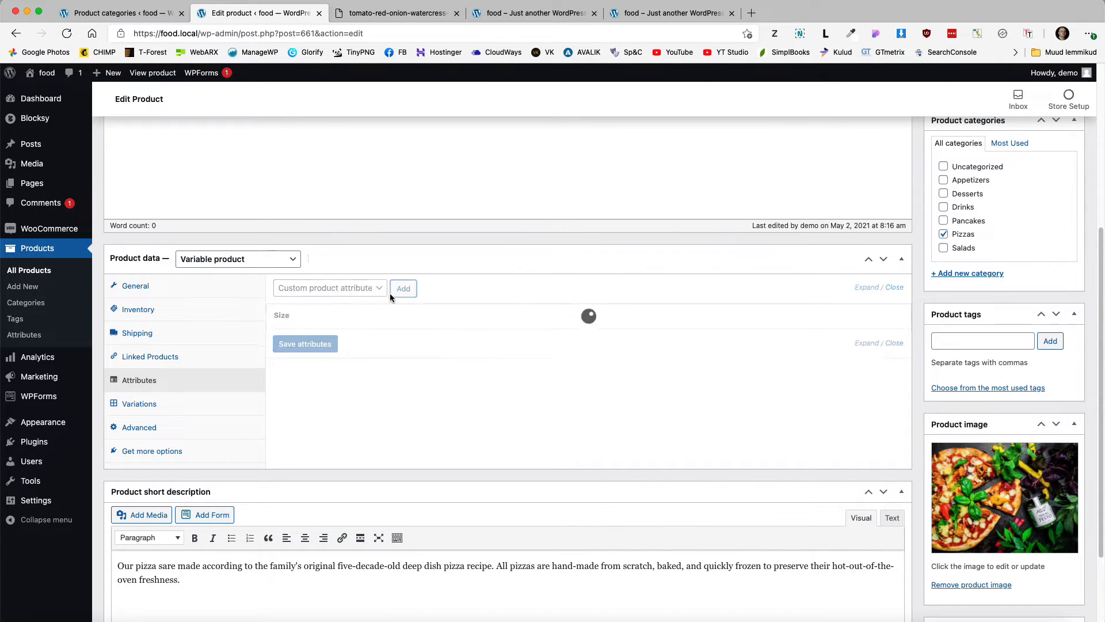
# Step: Select sizes L and XL, use them for variations, and save the attributes
pyautogui.click(432, 361)
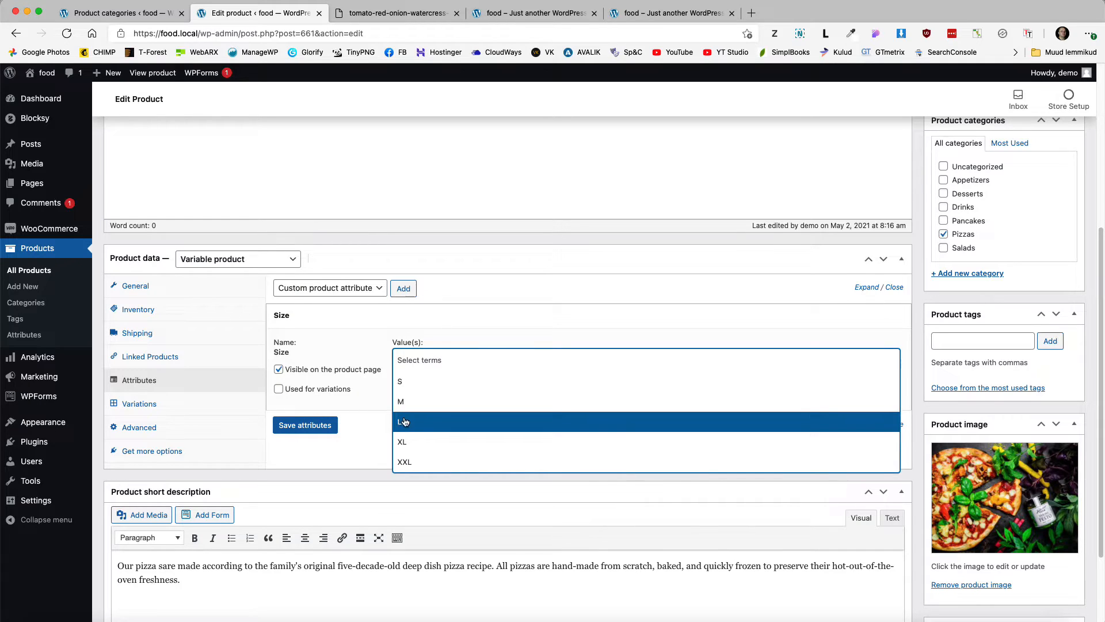
pyautogui.click(405, 422)
pyautogui.click(424, 367)
pyautogui.click(411, 441)
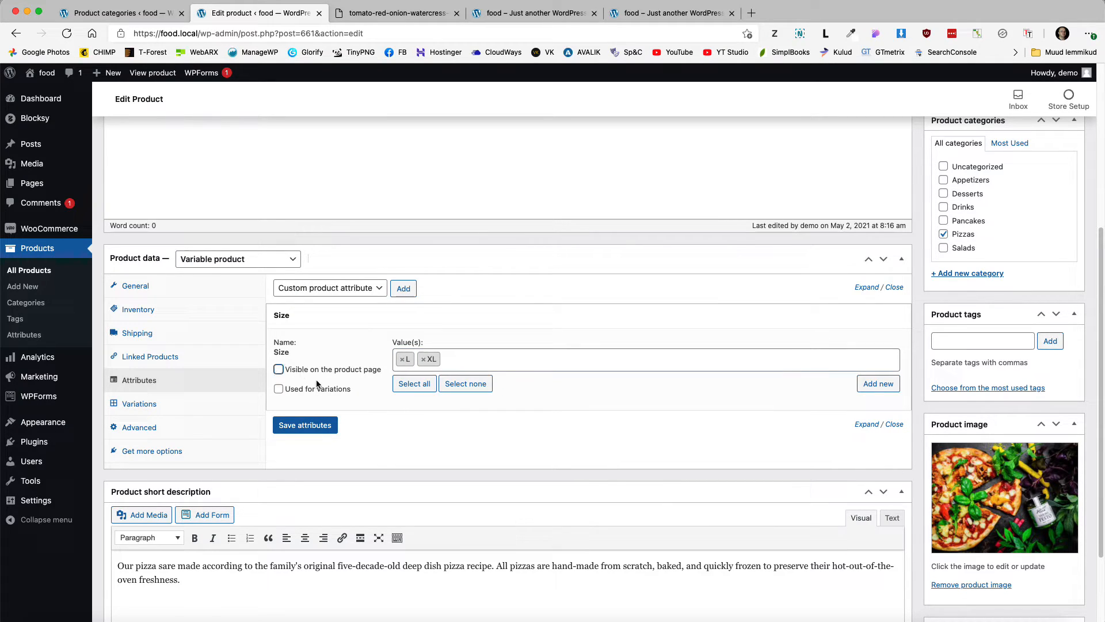
pyautogui.click(278, 390)
pyautogui.click(306, 425)
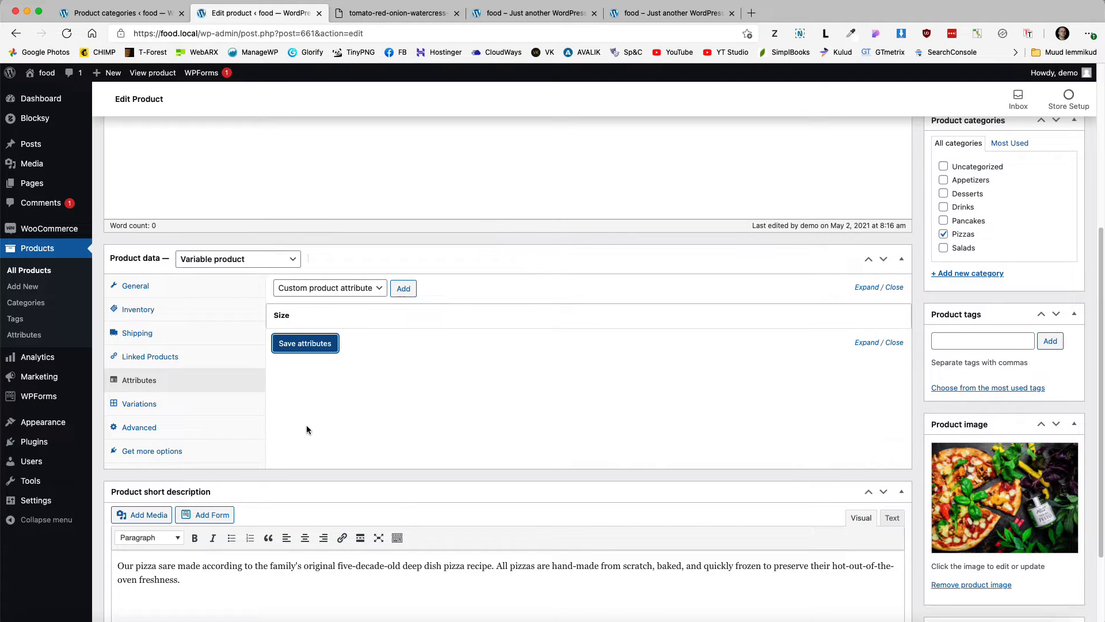
pyautogui.click(142, 404)
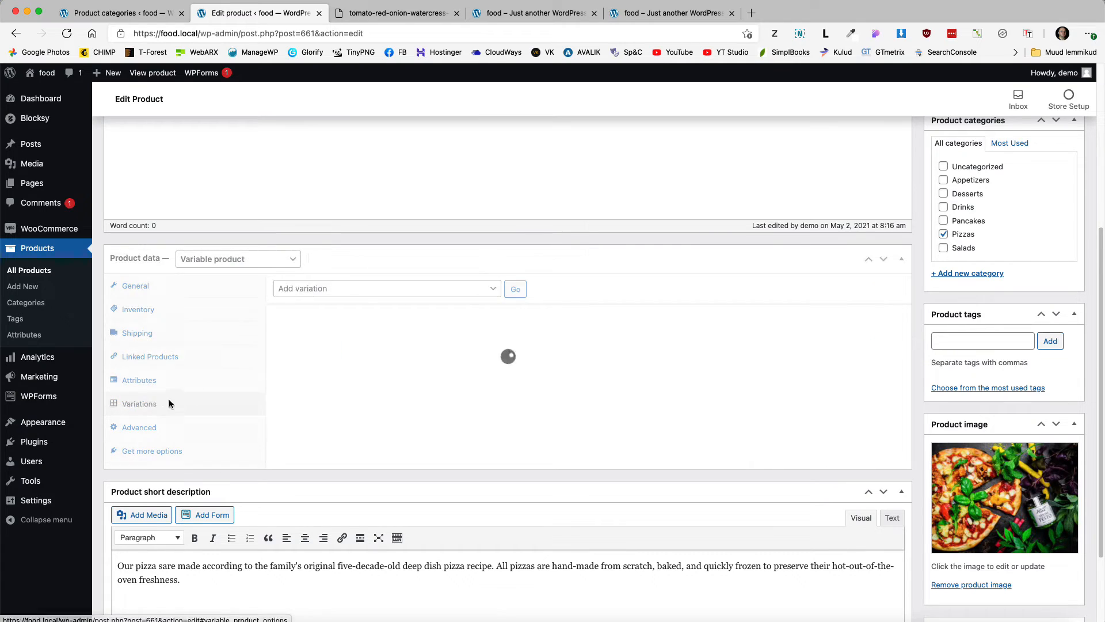
# Step: Create variations from all attributes and confirm linking them
pyautogui.click(366, 292)
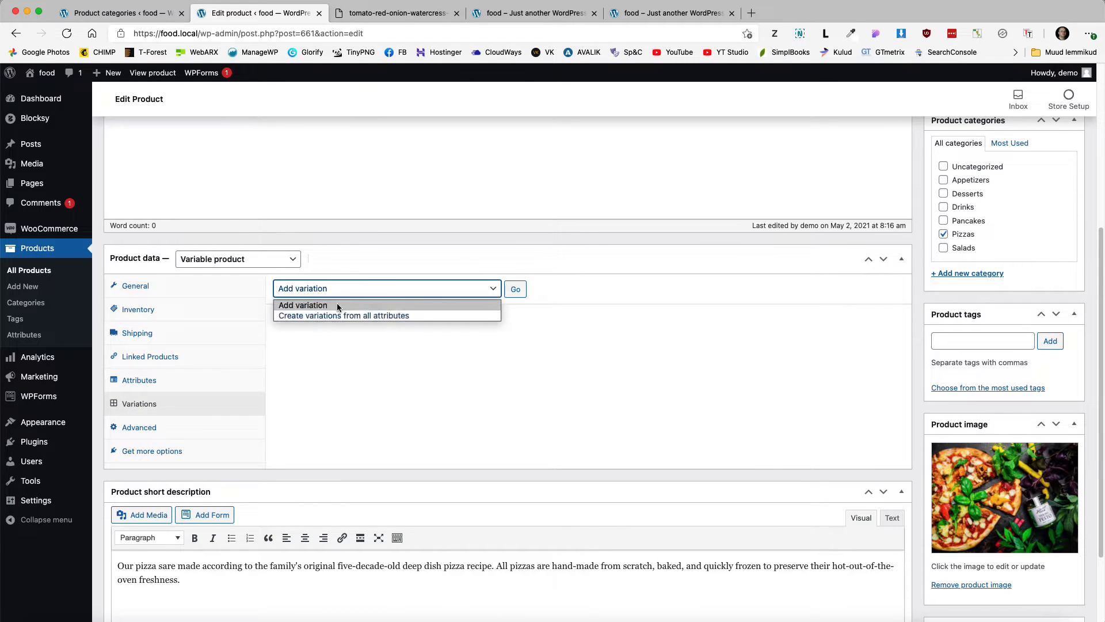
pyautogui.click(321, 315)
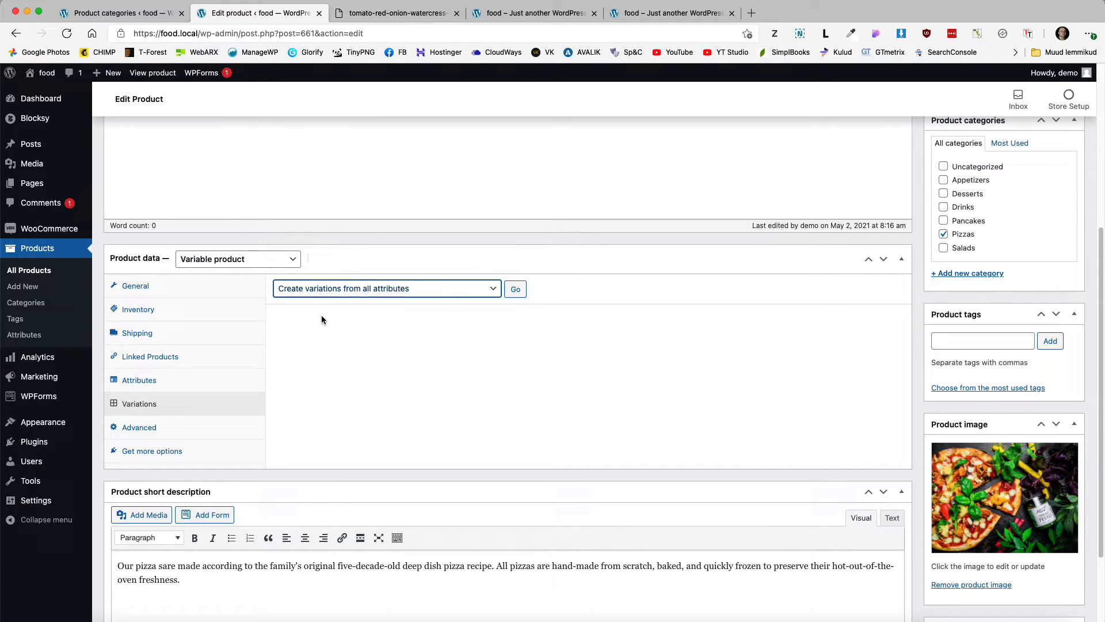
pyautogui.click(515, 288)
pyautogui.click(652, 113)
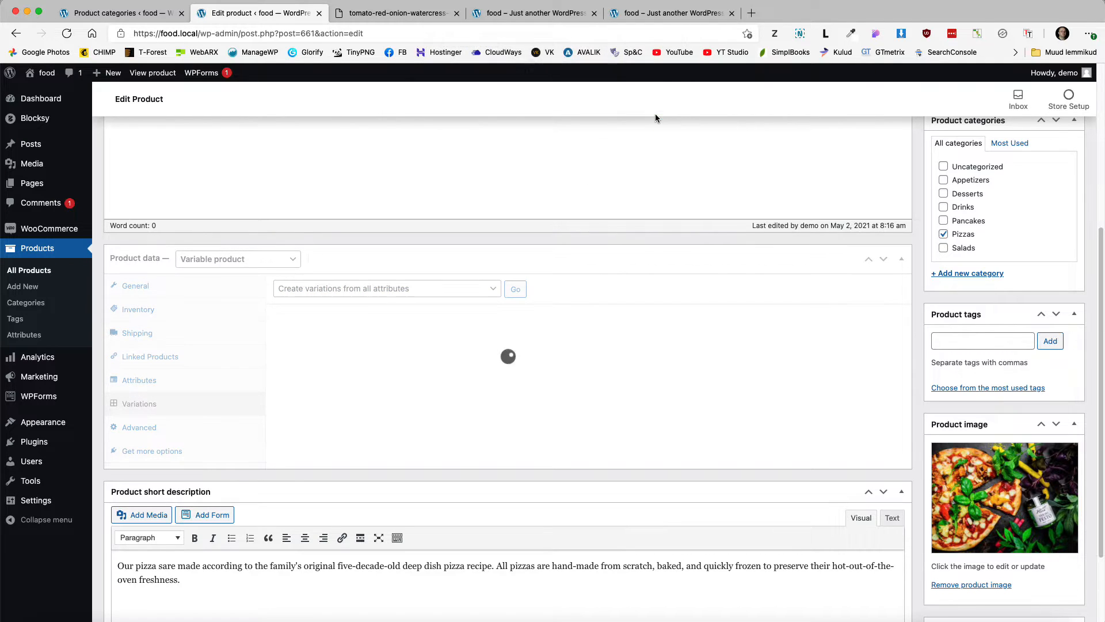
pyautogui.press('Return')
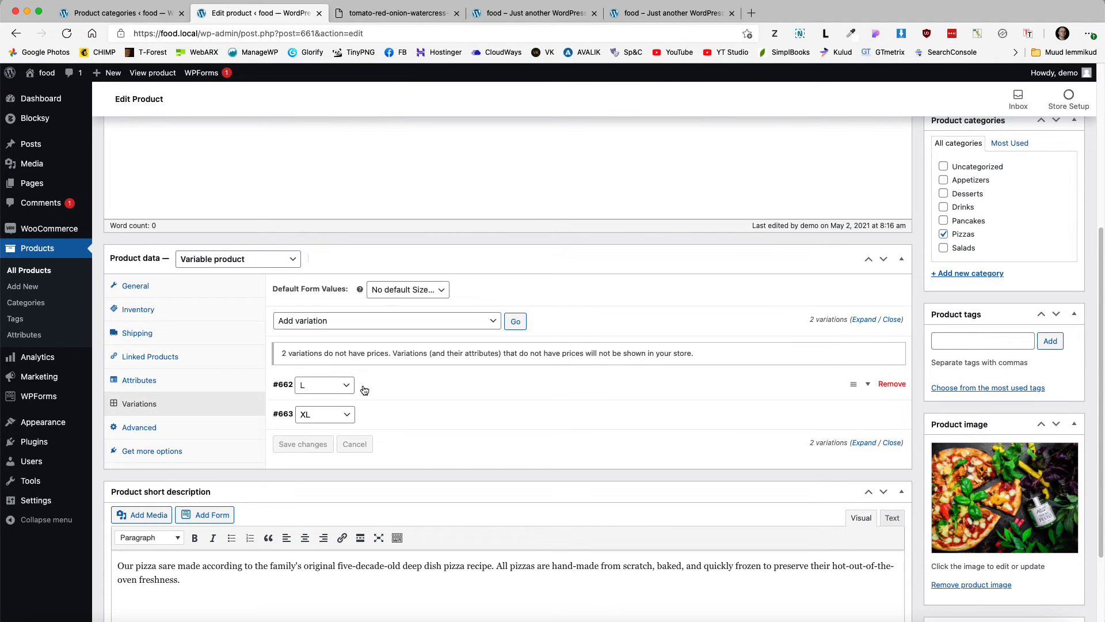
# Step: Set regular prices of 14,99 € for the L variation and 18,99 € for XL
pyautogui.click(402, 390)
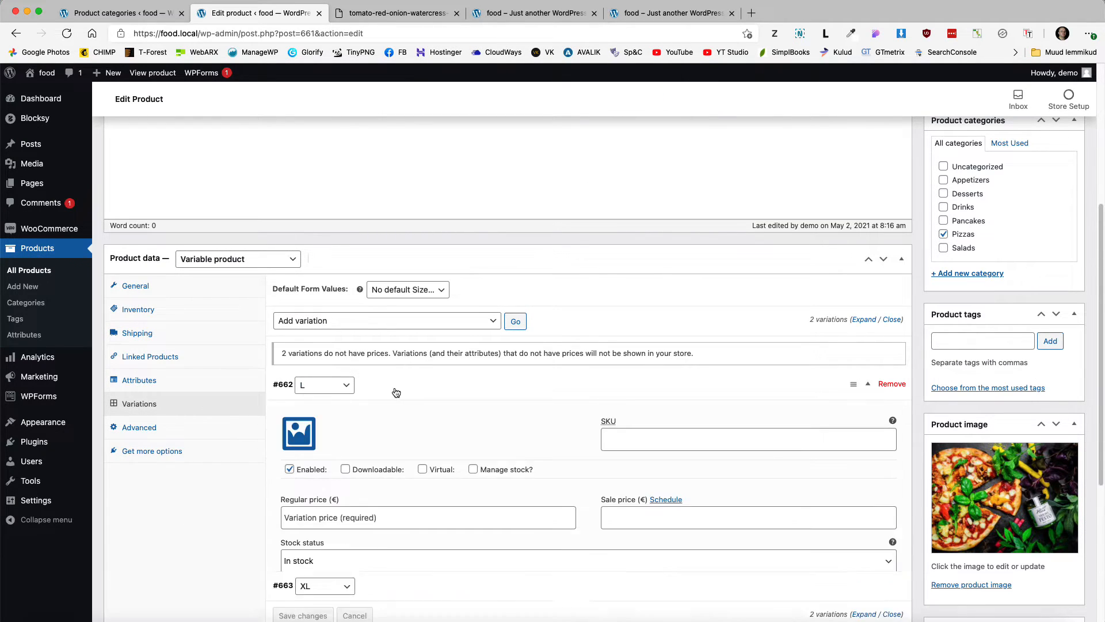
pyautogui.scroll(-3, 374, 380)
pyautogui.click(317, 369)
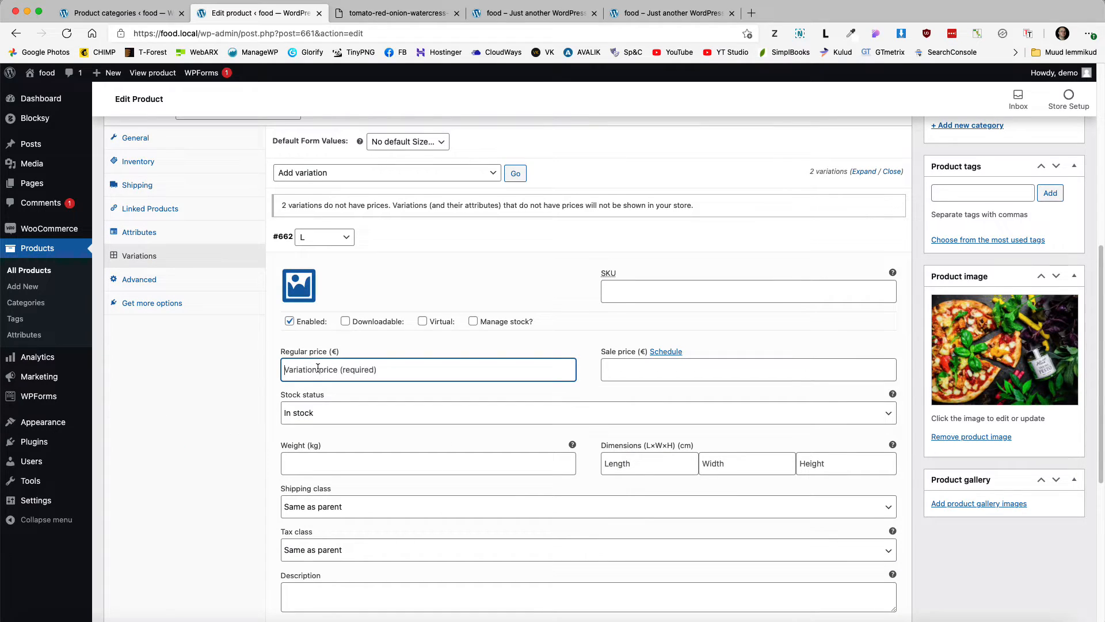
pyautogui.write('14.9')
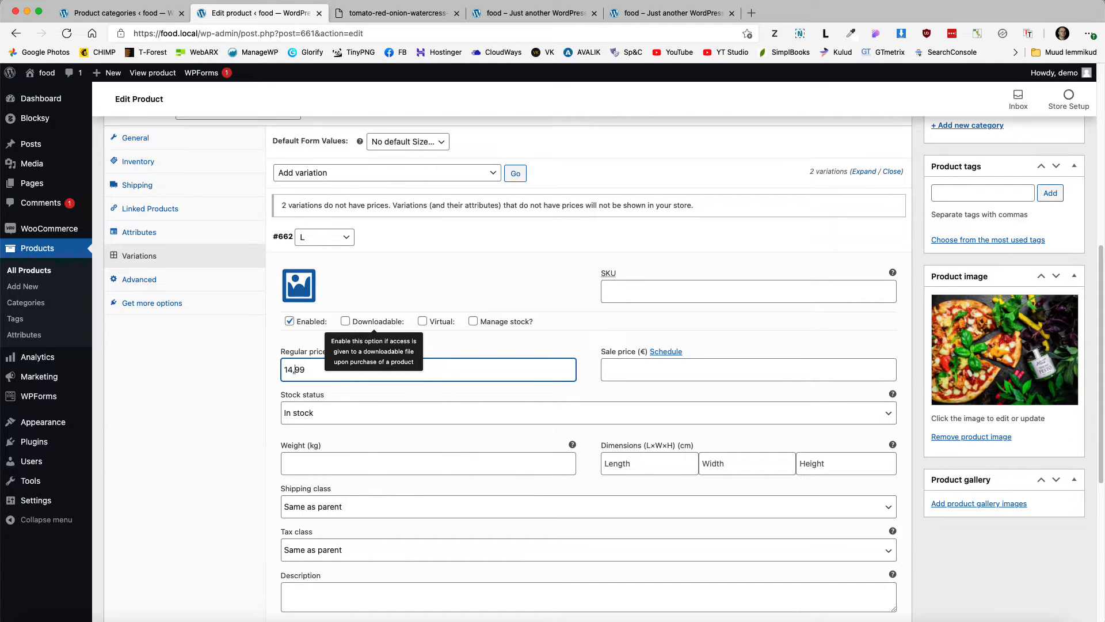
pyautogui.scroll(-6, 461, 357)
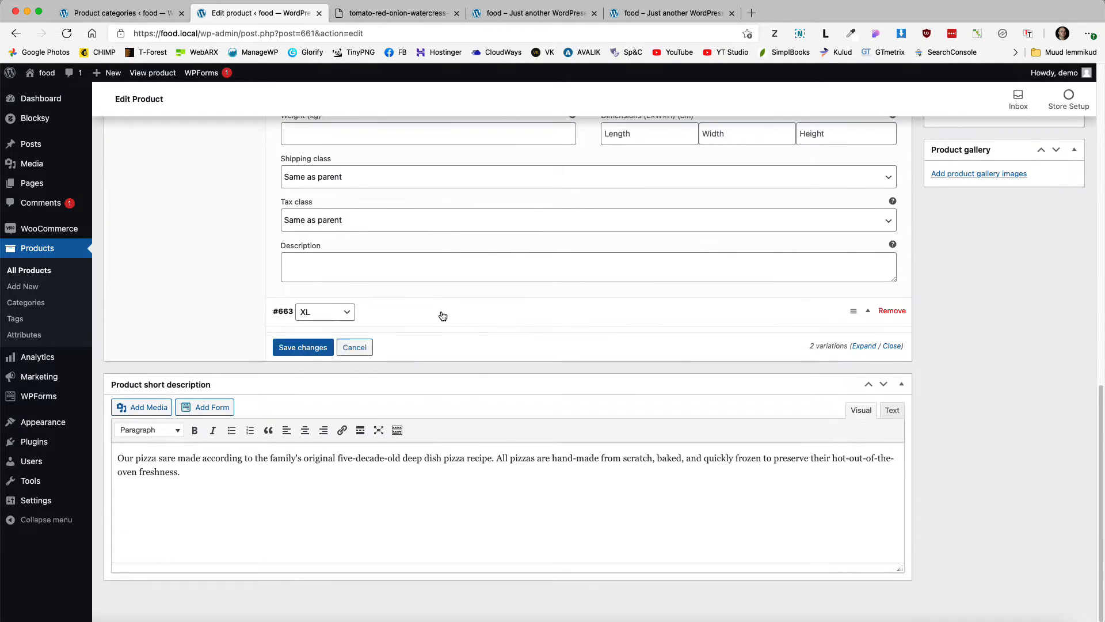
pyautogui.click(443, 315)
pyautogui.click(357, 444)
pyautogui.write('1')
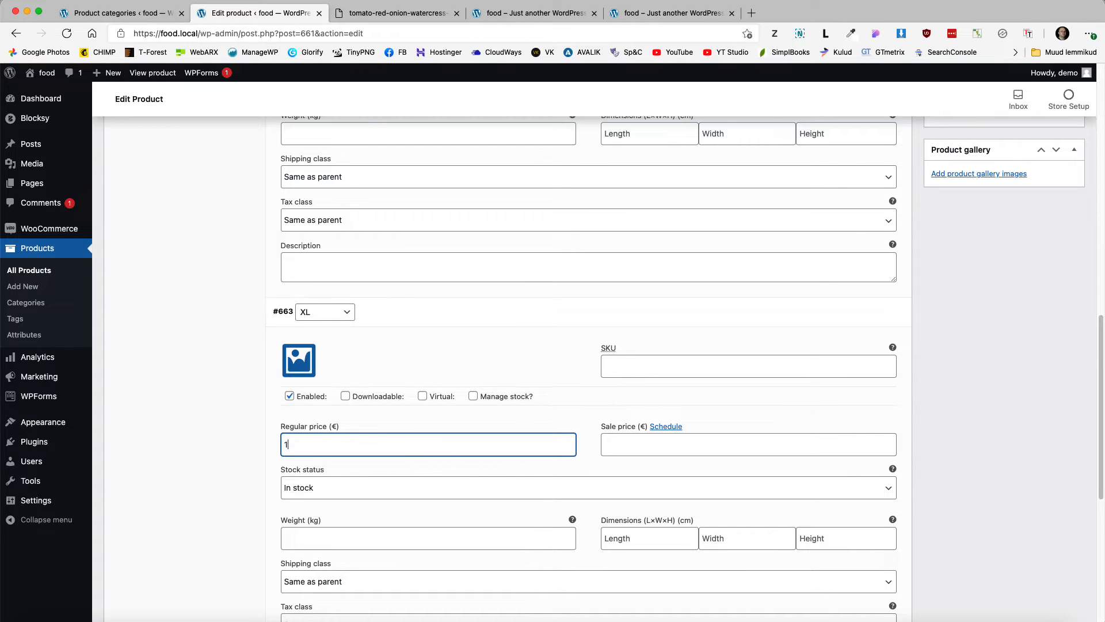
pyautogui.write('8,99')
# Step: Save the variation changes and publish Deep Dish Pizza
pyautogui.scroll(-5, 464, 465)
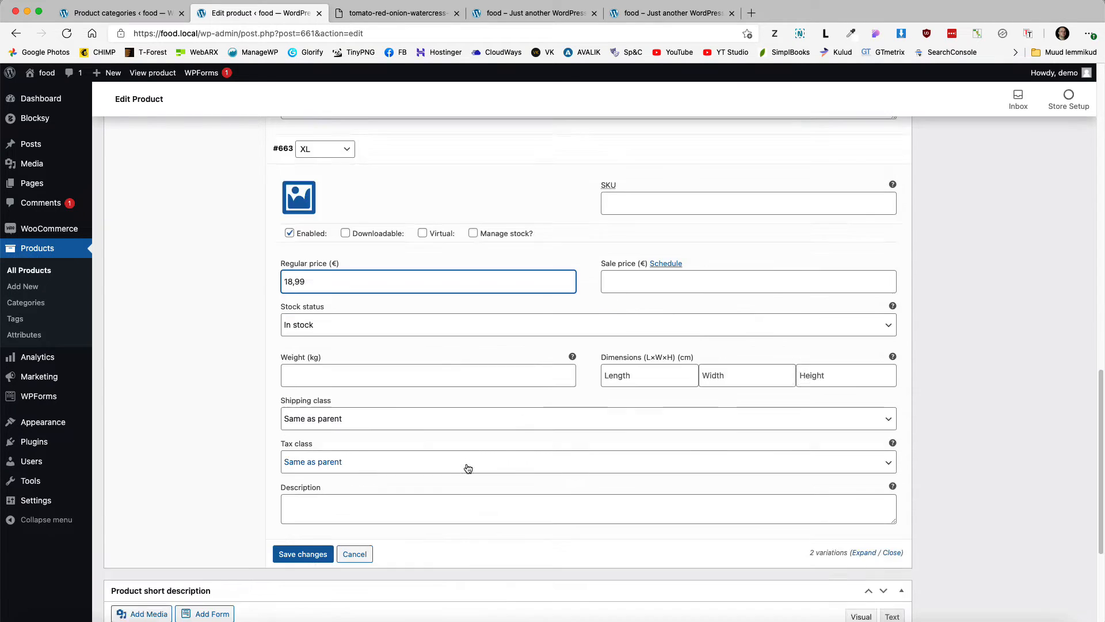
pyautogui.click(318, 427)
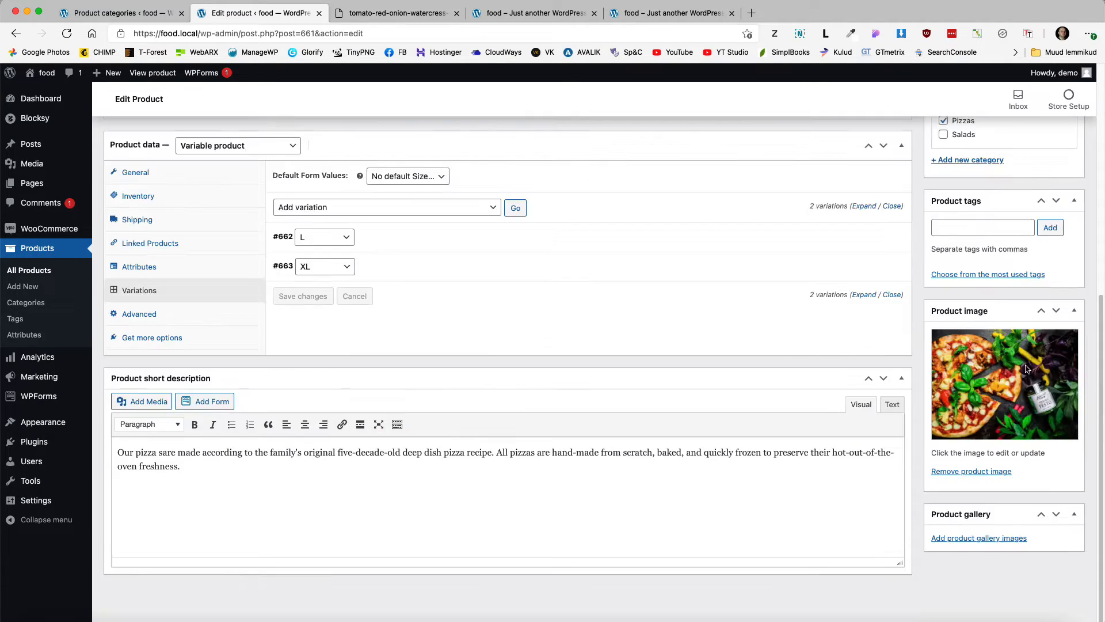
pyautogui.scroll(7, 1026, 364)
pyautogui.click(1057, 356)
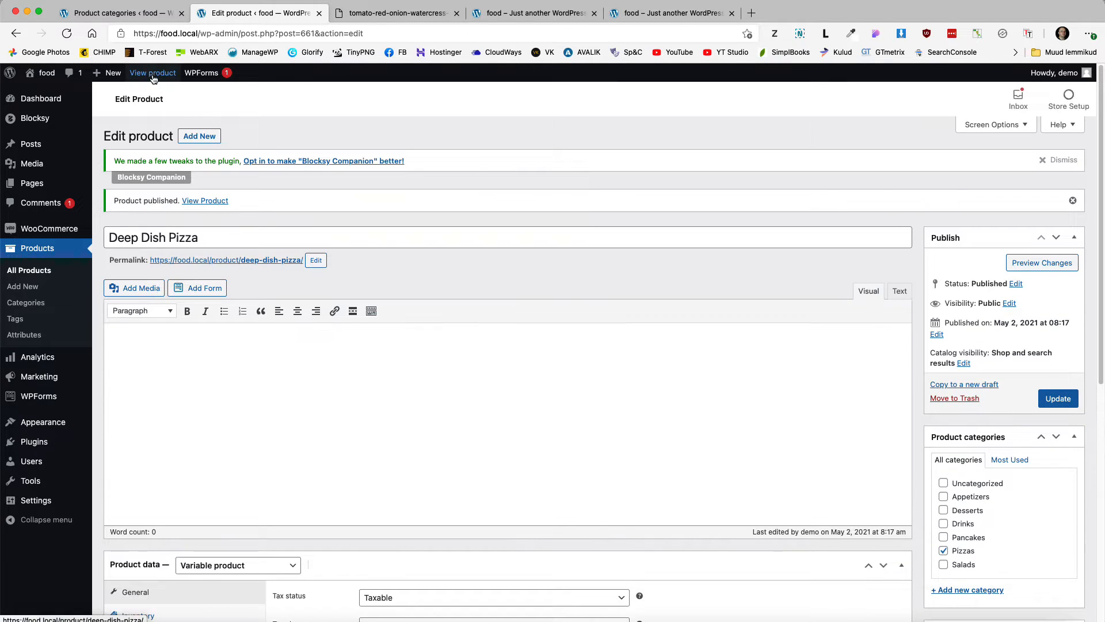
# Step: Check the live Deep Dish Pizza prices for L and XL, then start a new product
pyautogui.keyDown('super'); pyautogui.click(153, 73); pyautogui.keyUp('super')
pyautogui.click(387, 13)
pyautogui.scroll(-2, 722, 299)
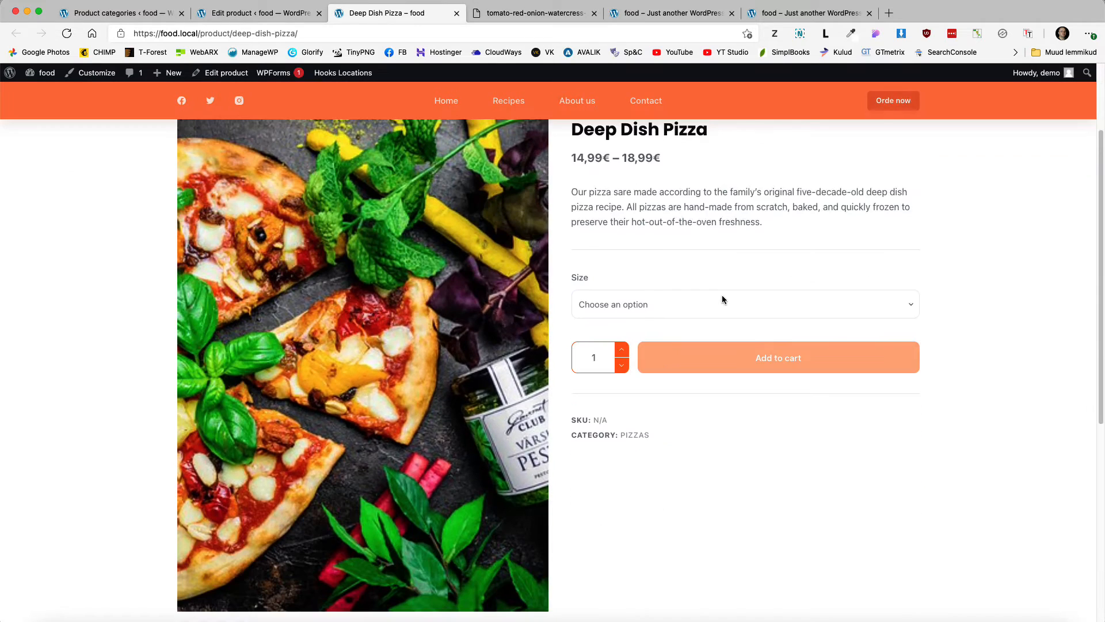
pyautogui.click(667, 305)
pyautogui.click(637, 333)
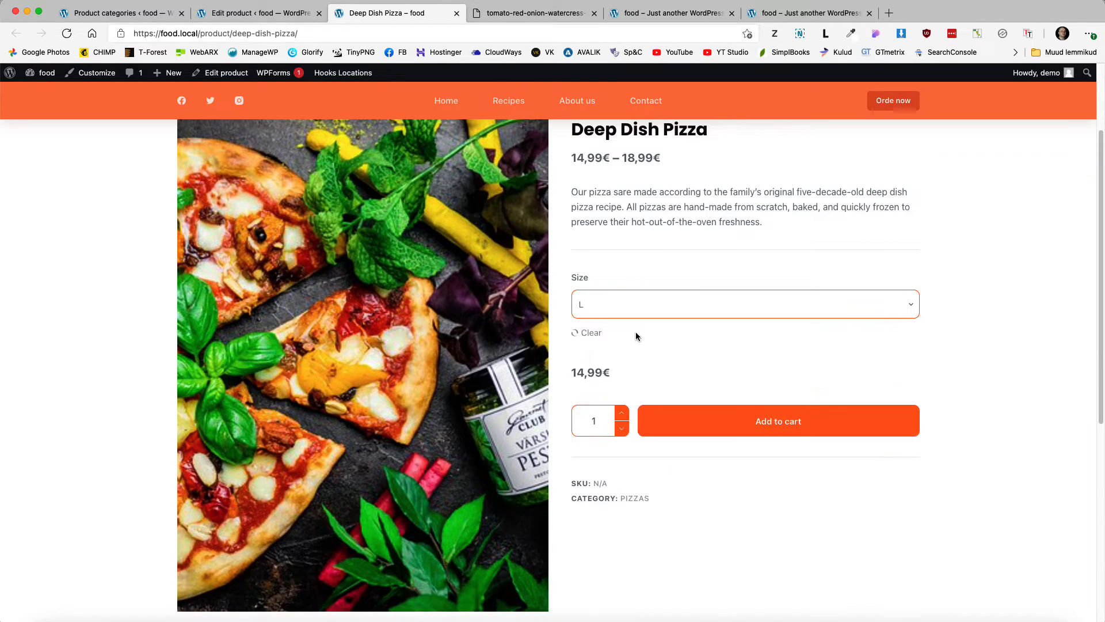
pyautogui.click(634, 306)
pyautogui.click(610, 347)
pyautogui.scroll(3, 705, 275)
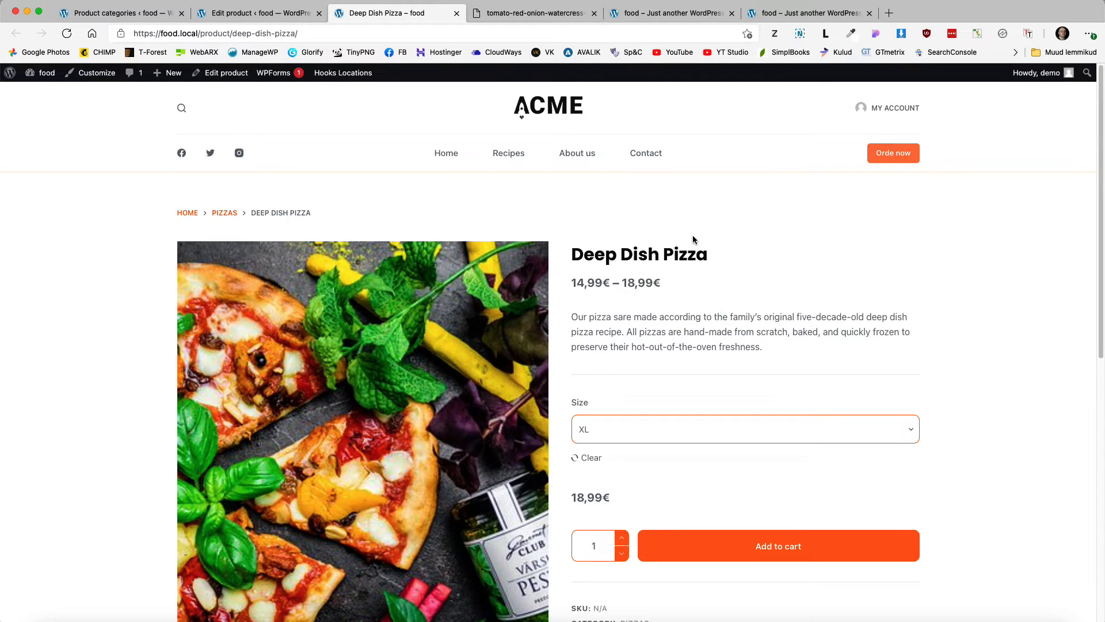
pyautogui.click(261, 17)
pyautogui.click(20, 289)
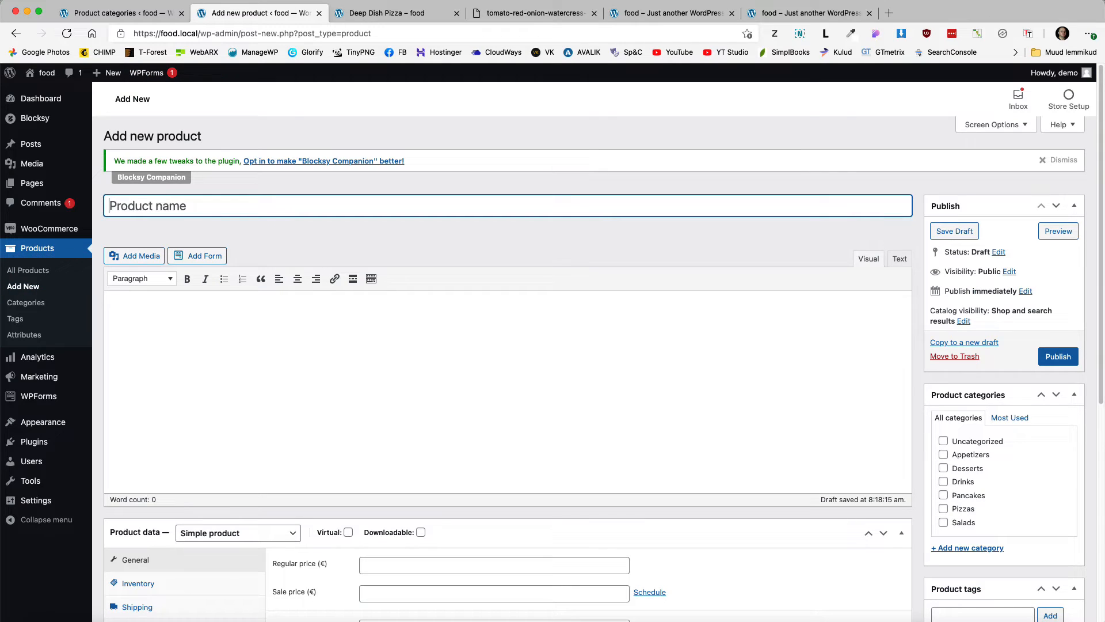
# Step: Name the new product 'Trio of Treats', put it in Desserts, and price it at 7 €
pyautogui.write('Trio of Treats')
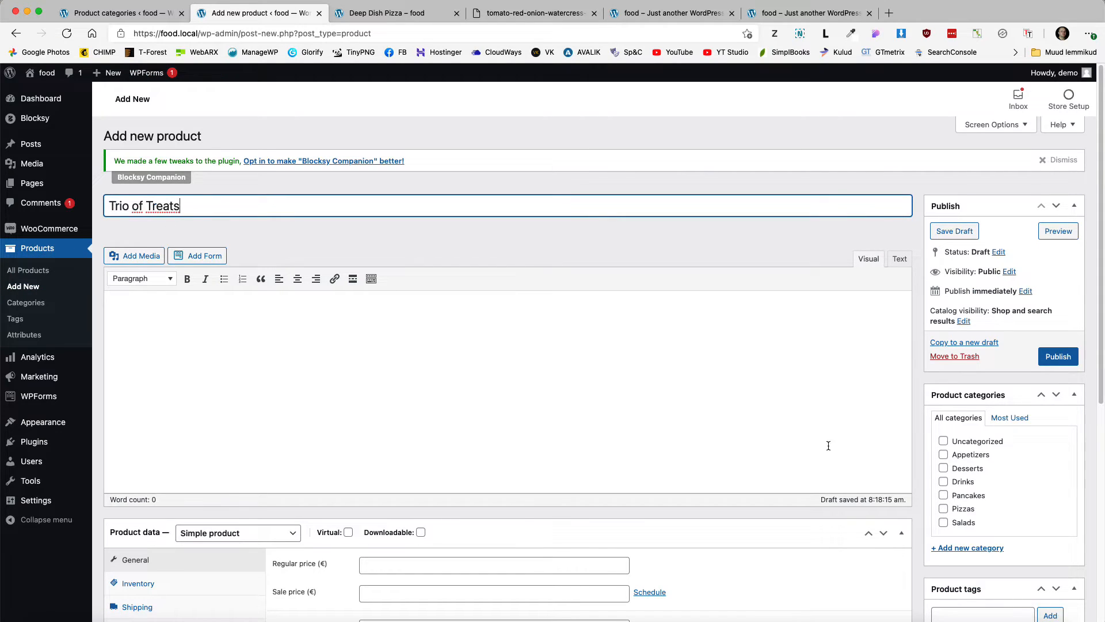
pyautogui.click(943, 468)
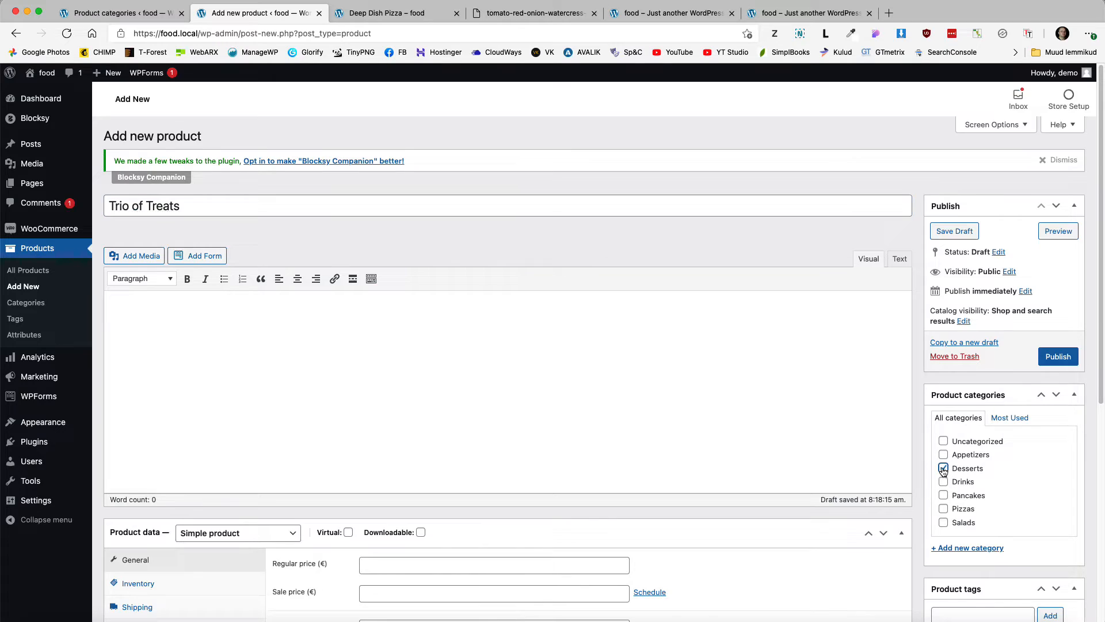
pyautogui.scroll(-2, 944, 469)
pyautogui.click(385, 487)
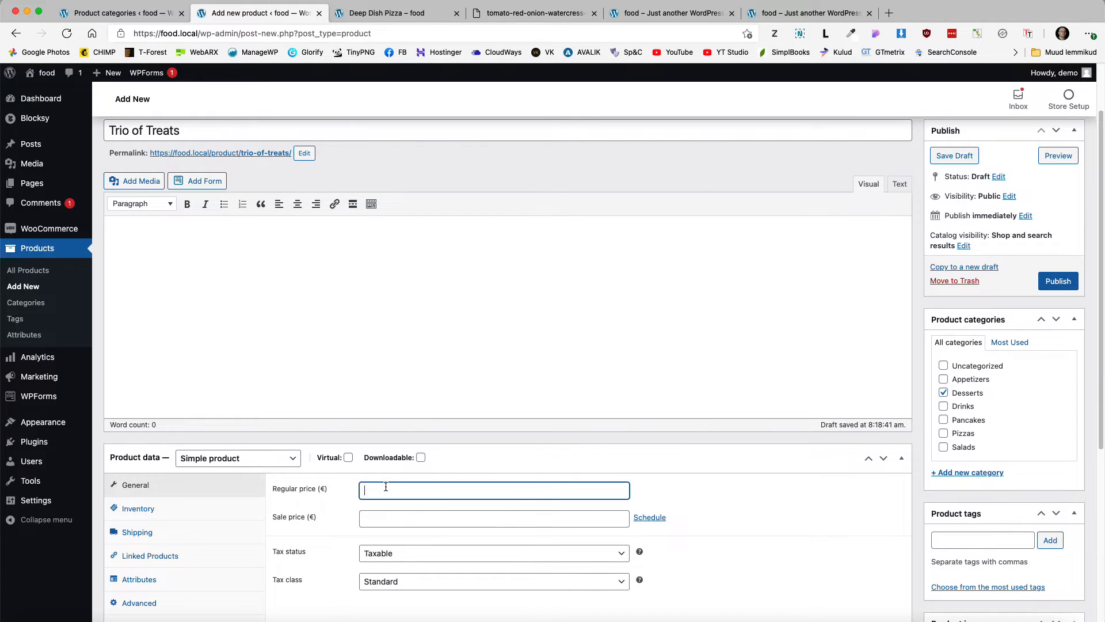
pyautogui.scroll(-5, 524, 423)
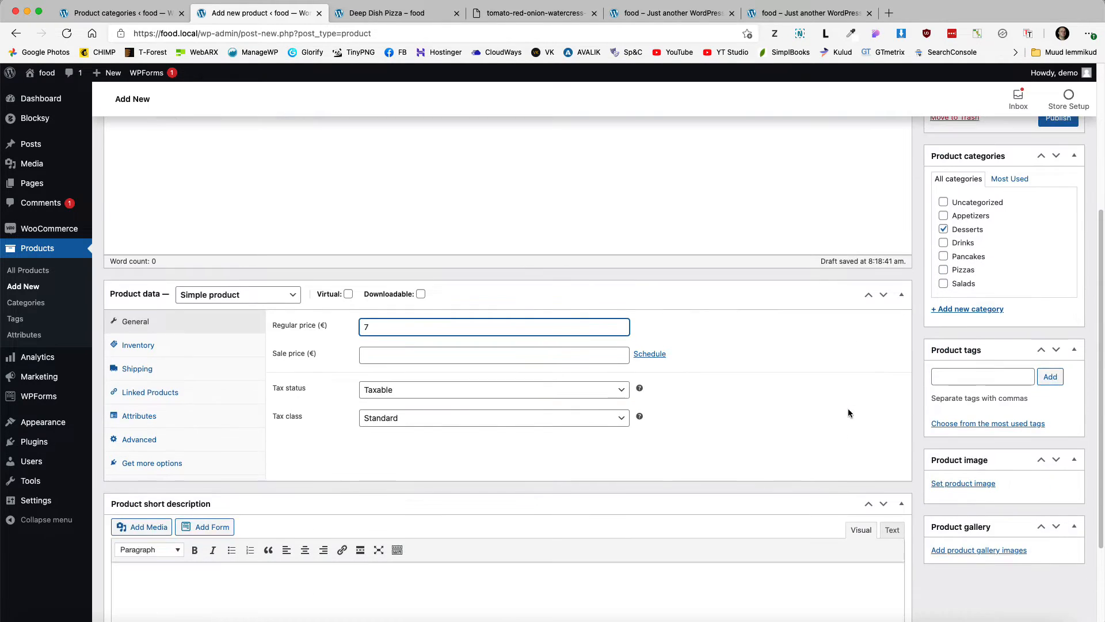
# Step: Add the ice-cream photo and a short description about boxes of treats, then publish
pyautogui.click(964, 469)
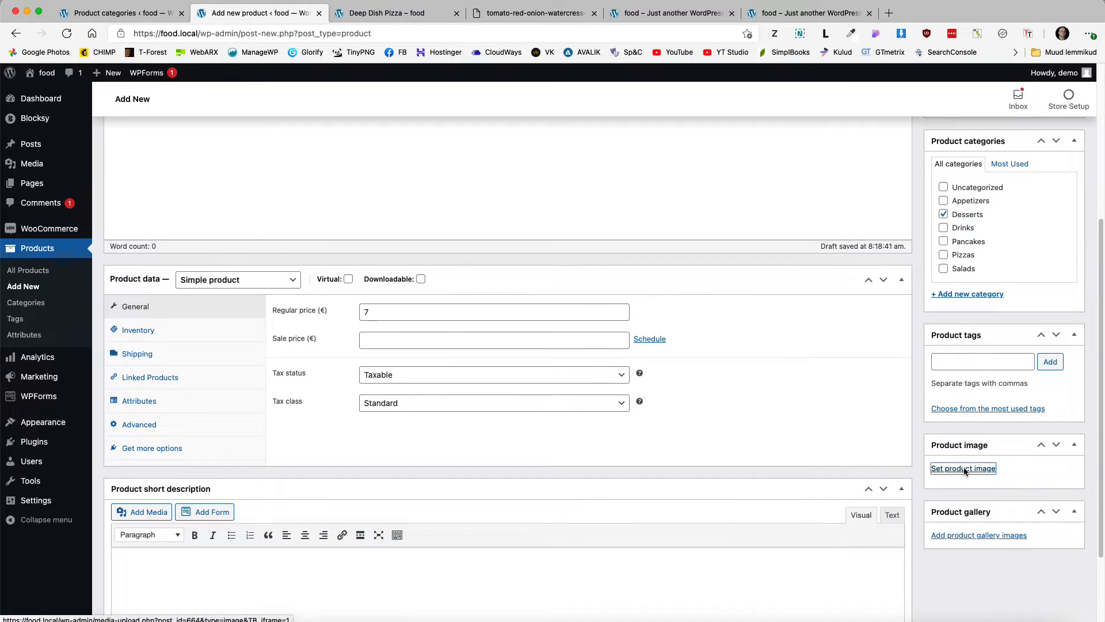
pyautogui.click(65, 304)
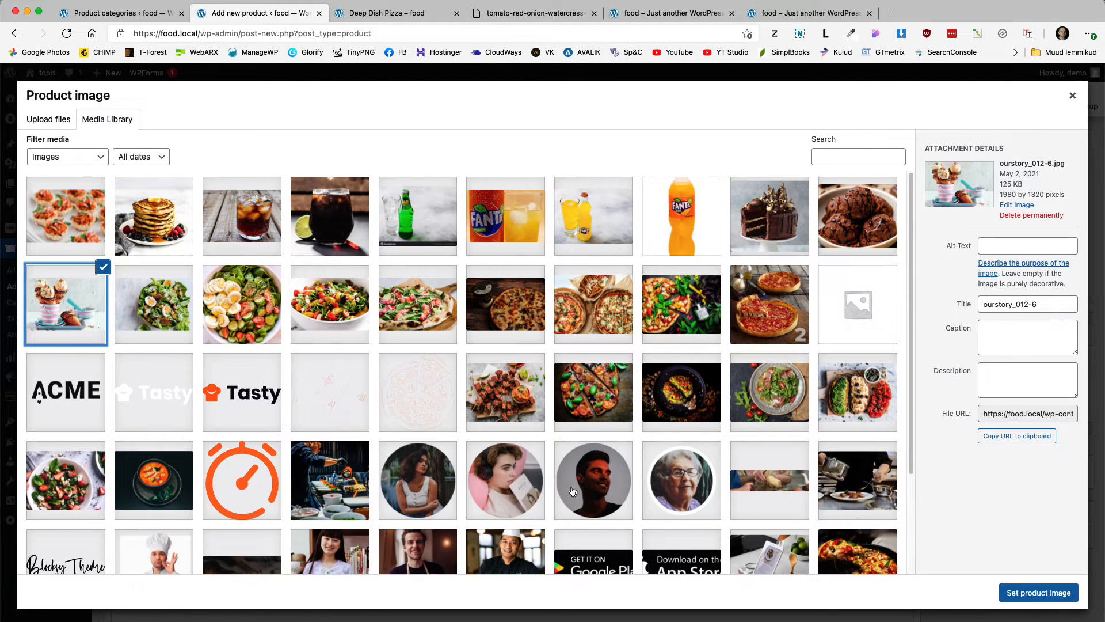
pyautogui.click(1039, 592)
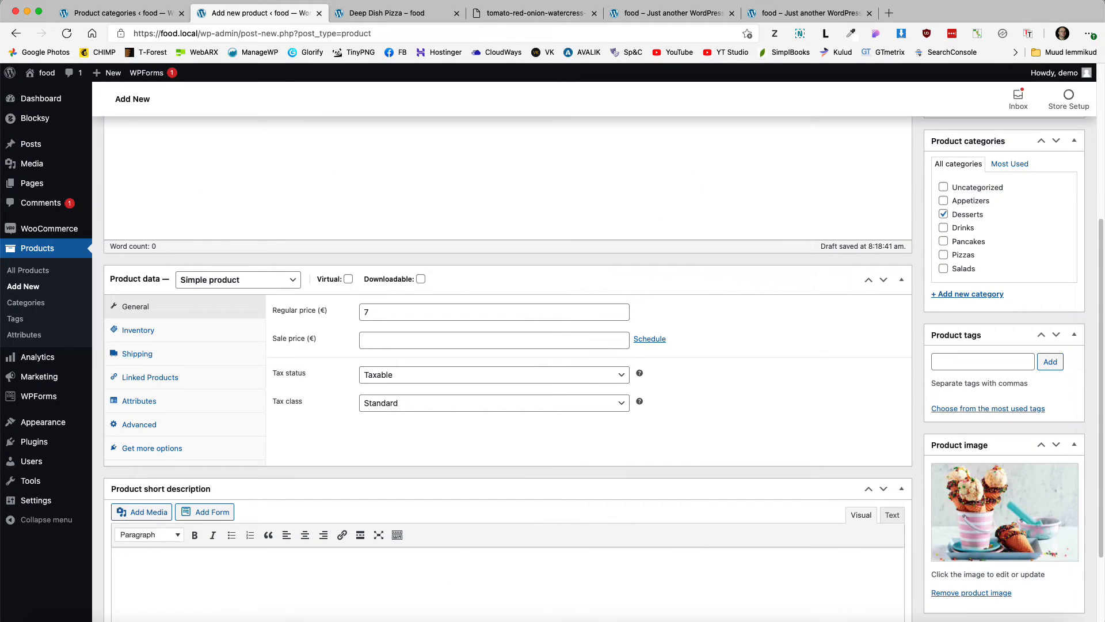
pyautogui.scroll(-3, 277, 485)
pyautogui.click(277, 485)
pyautogui.write("One box of treats is a nice gesture. Two boxes are even nicer. But three? You'll knock their socks off!")
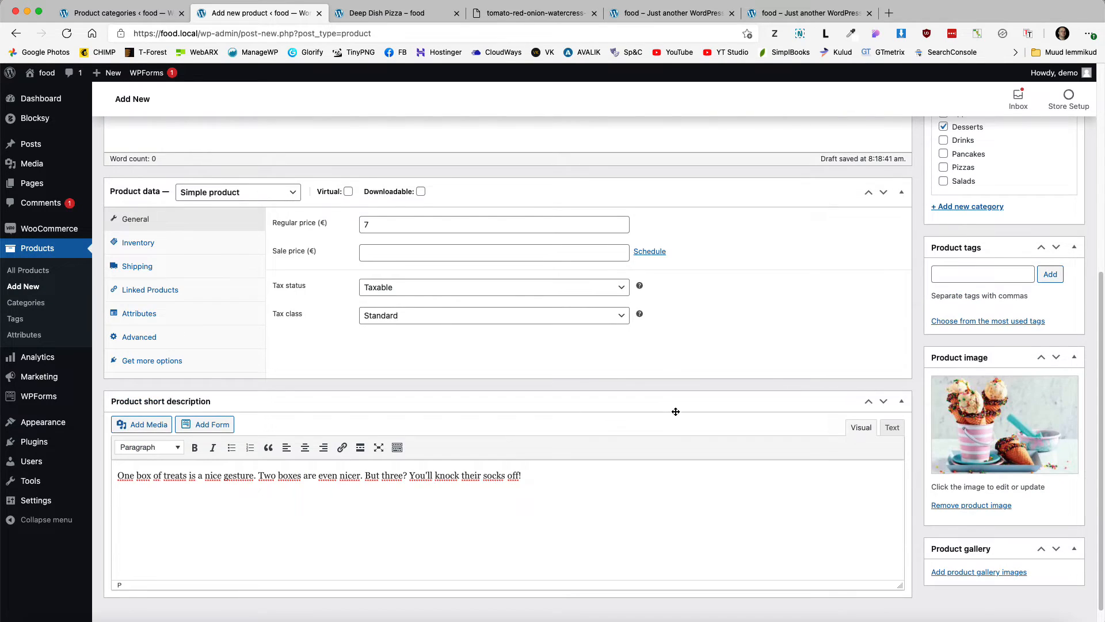
pyautogui.scroll(5, 676, 411)
pyautogui.click(1058, 228)
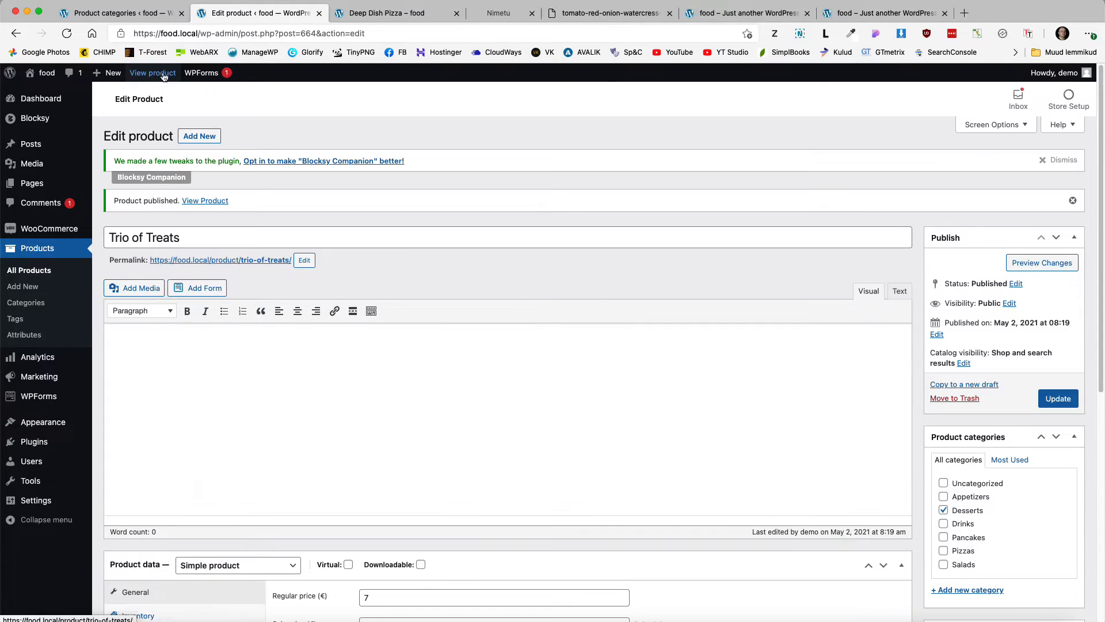
# Step: Check the live Trio of Treats page at 7,00 €, then return to all products
pyautogui.click(163, 74)
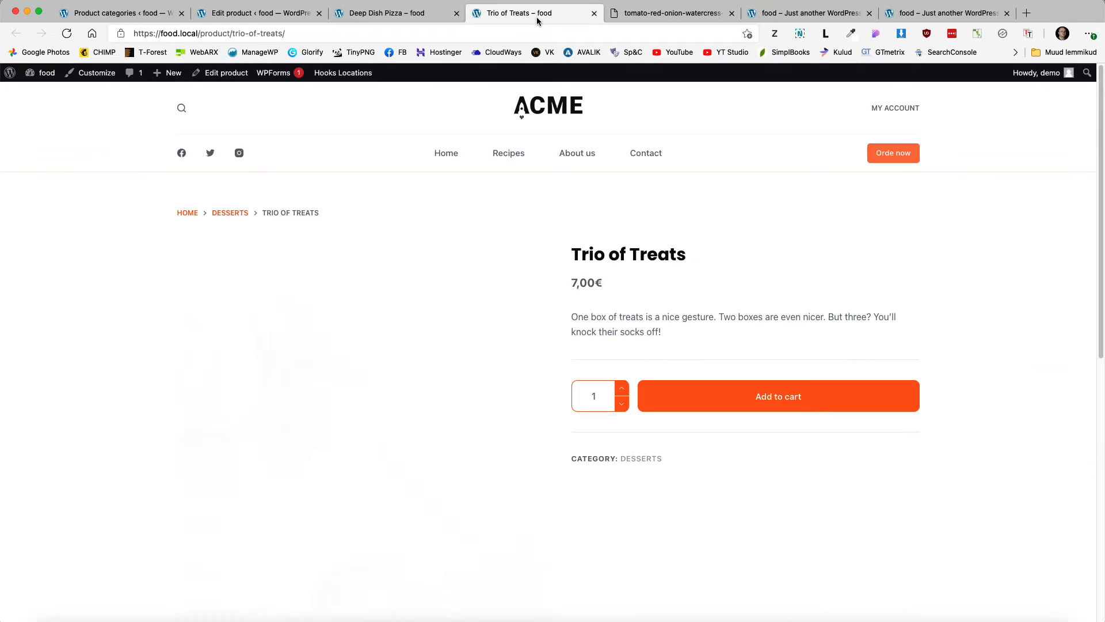
pyautogui.scroll(-3, 660, 247)
pyautogui.scroll(4, 660, 247)
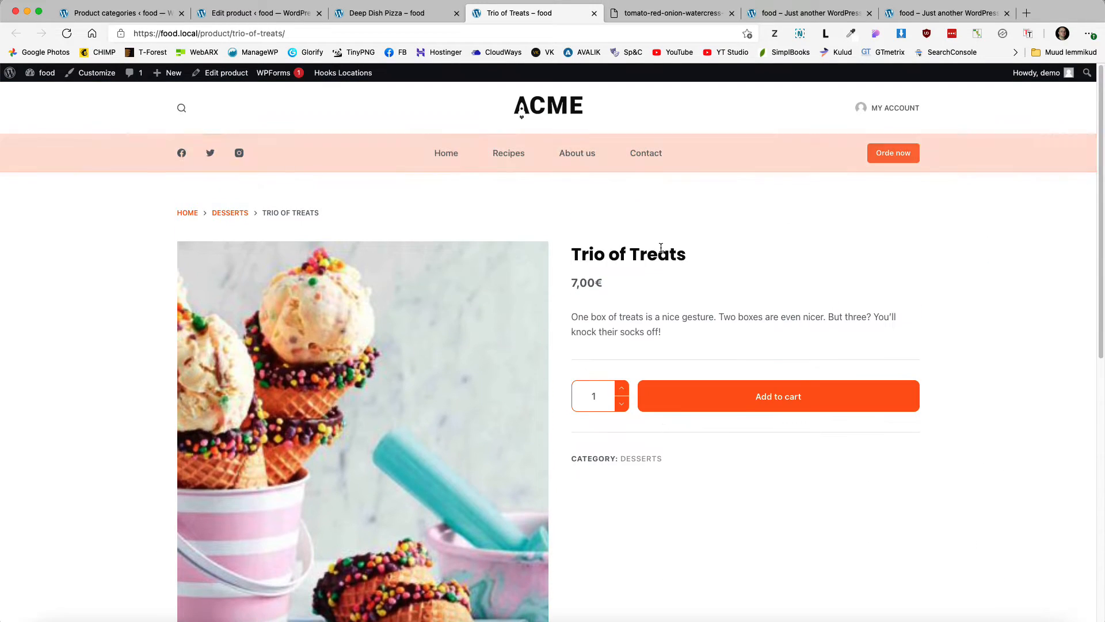
pyautogui.click(259, 13)
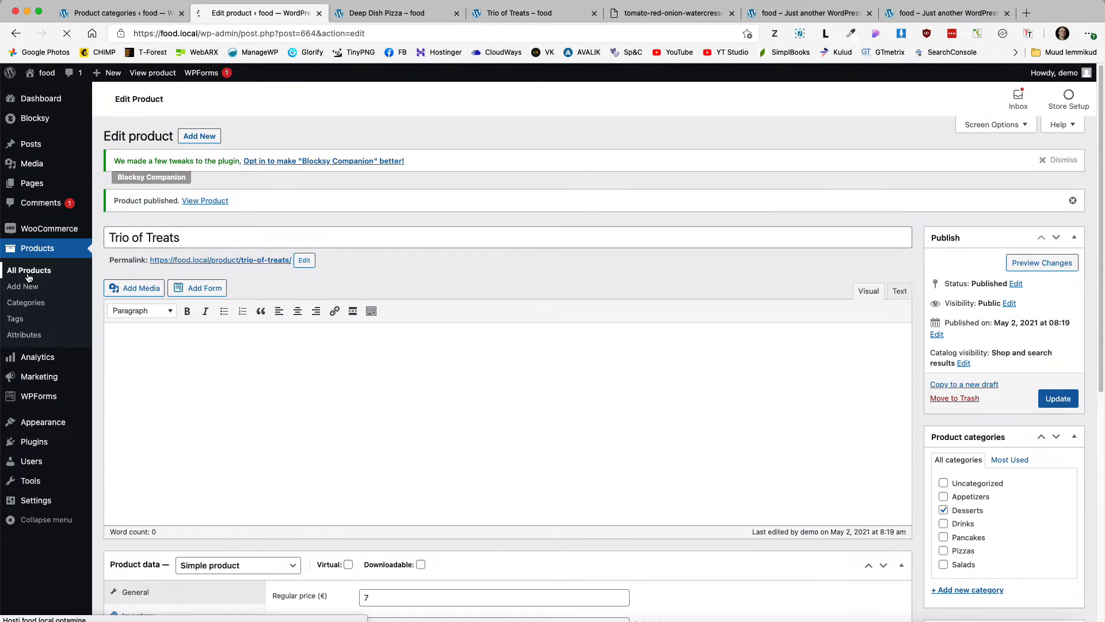
pyautogui.click(29, 278)
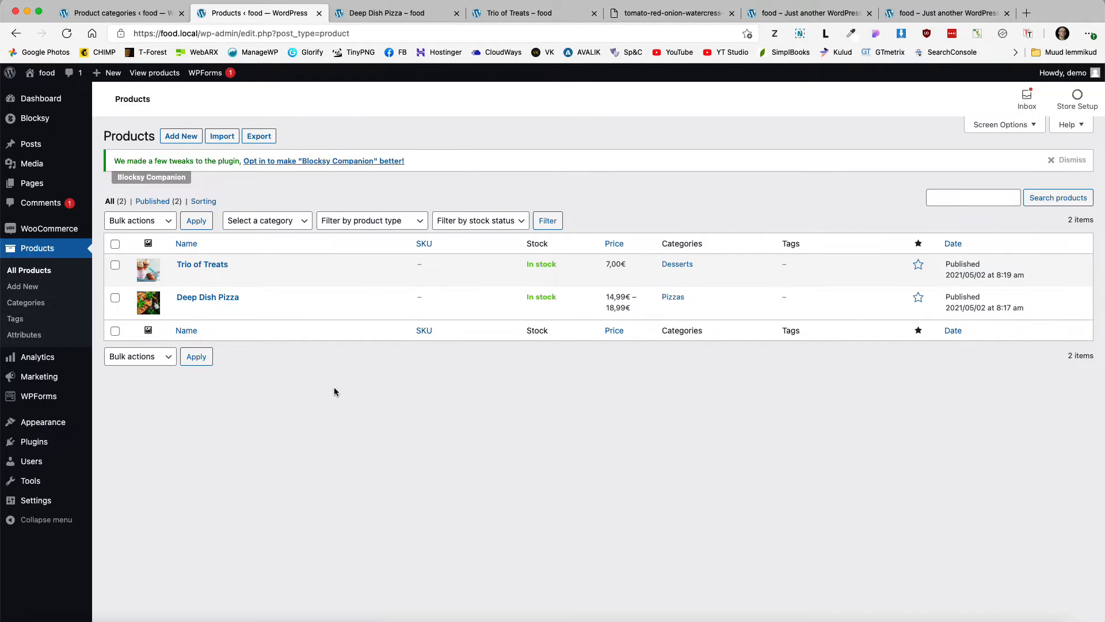
# Step: Duplicate Deep Dish Pizza, rename the copy 'Napolitano', and clear its slug to regenerate
pyautogui.moveTo(210, 304)
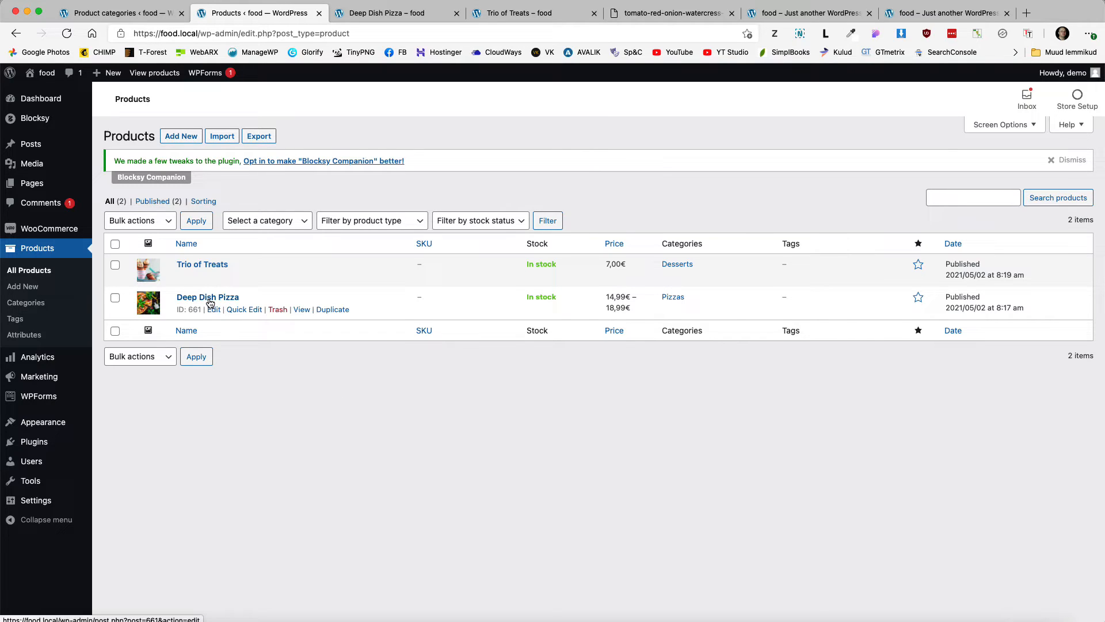
pyautogui.click(332, 311)
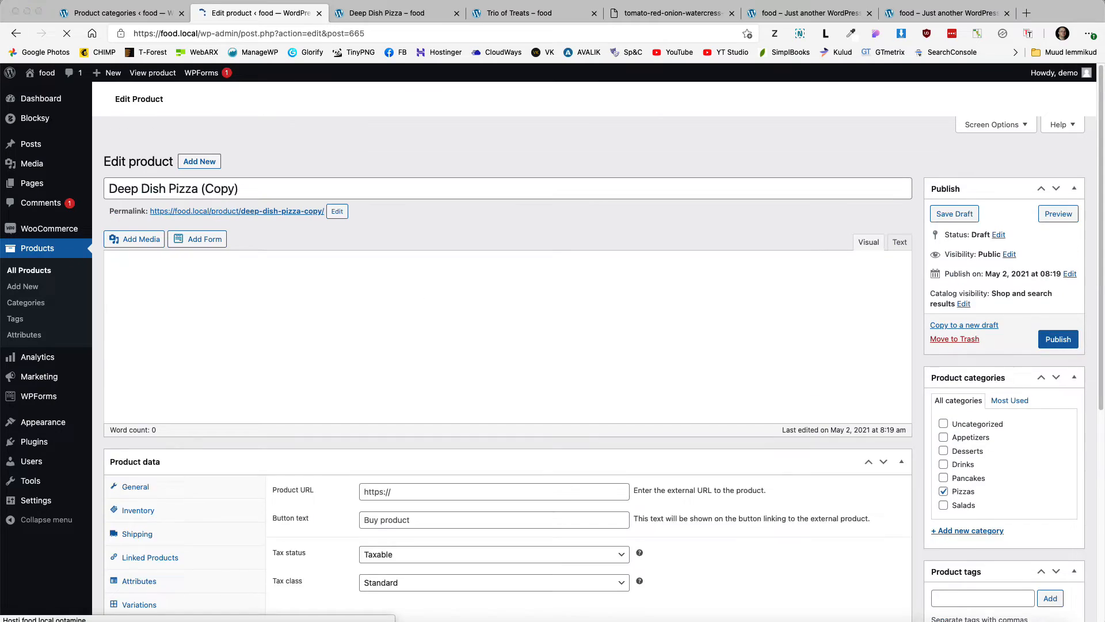
pyautogui.moveTo(253, 207); pyautogui.dragTo(66, 206)
pyautogui.write('Napol')
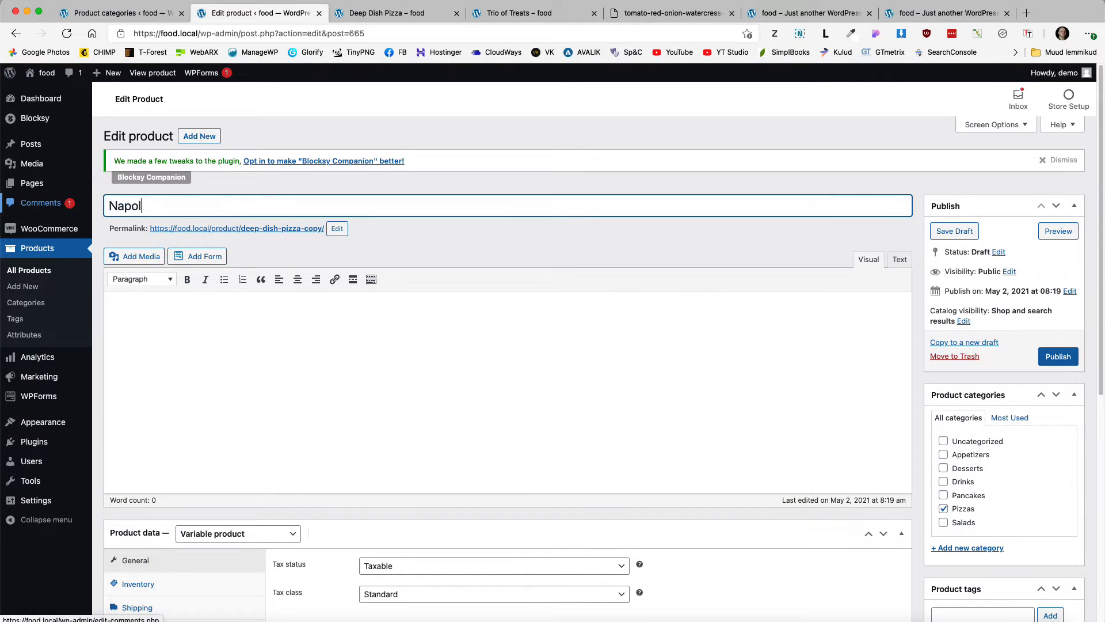
pyautogui.write('itano')
pyautogui.press('BackSpace')
pyautogui.write('ano')
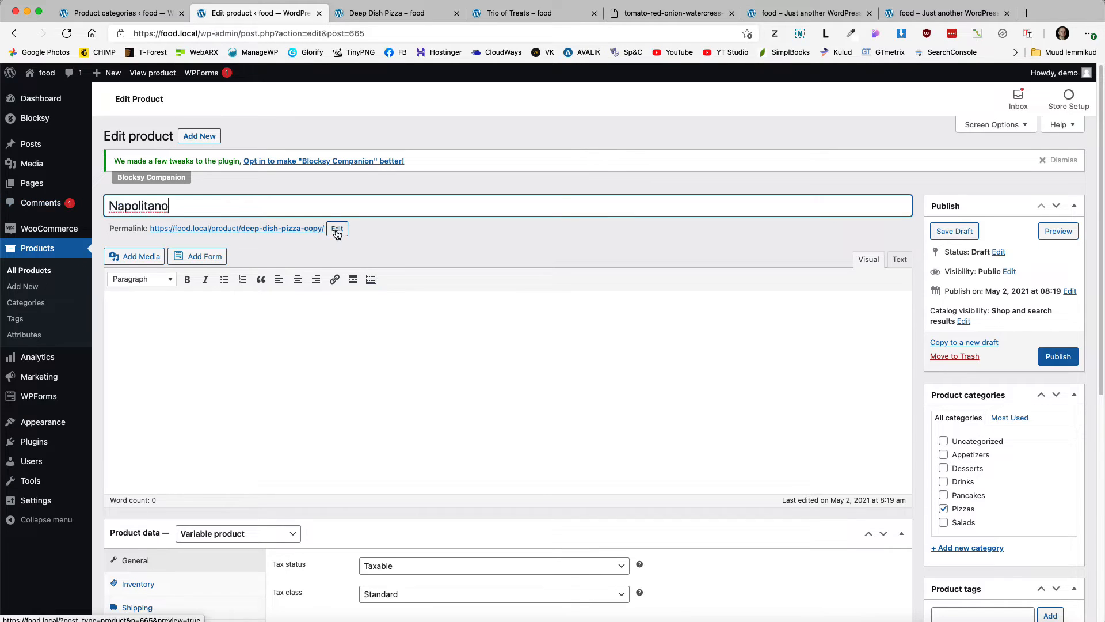
pyautogui.click(337, 229)
pyautogui.press('super+a')
pyautogui.press('BackSpace')
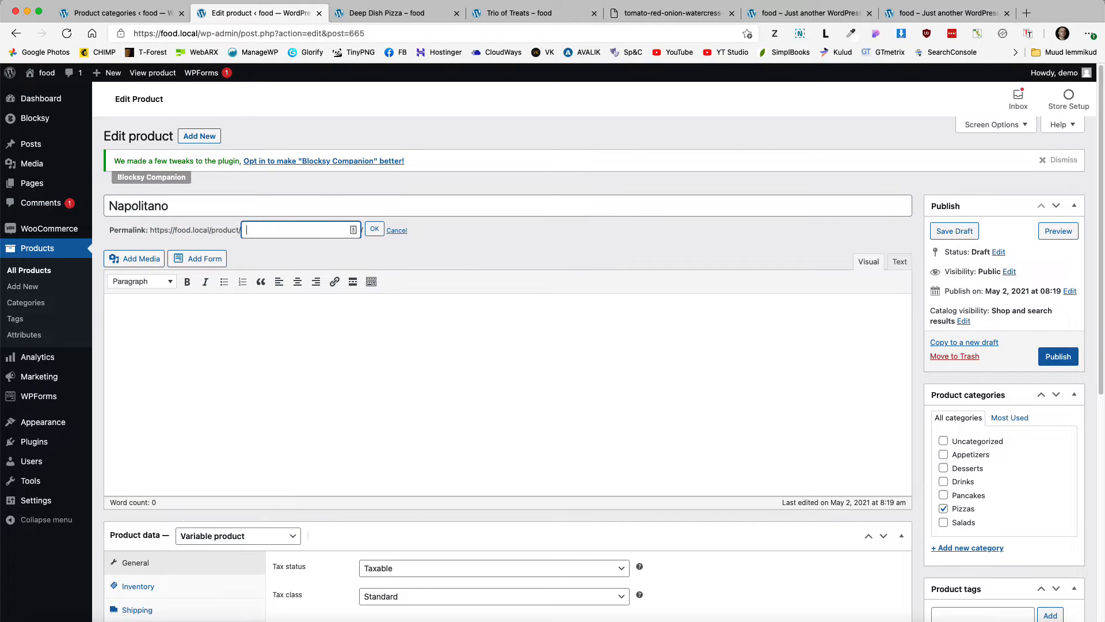
pyautogui.click(373, 229)
# Step: Replace the product image with a different pizza photo
pyautogui.scroll(-7, 477, 339)
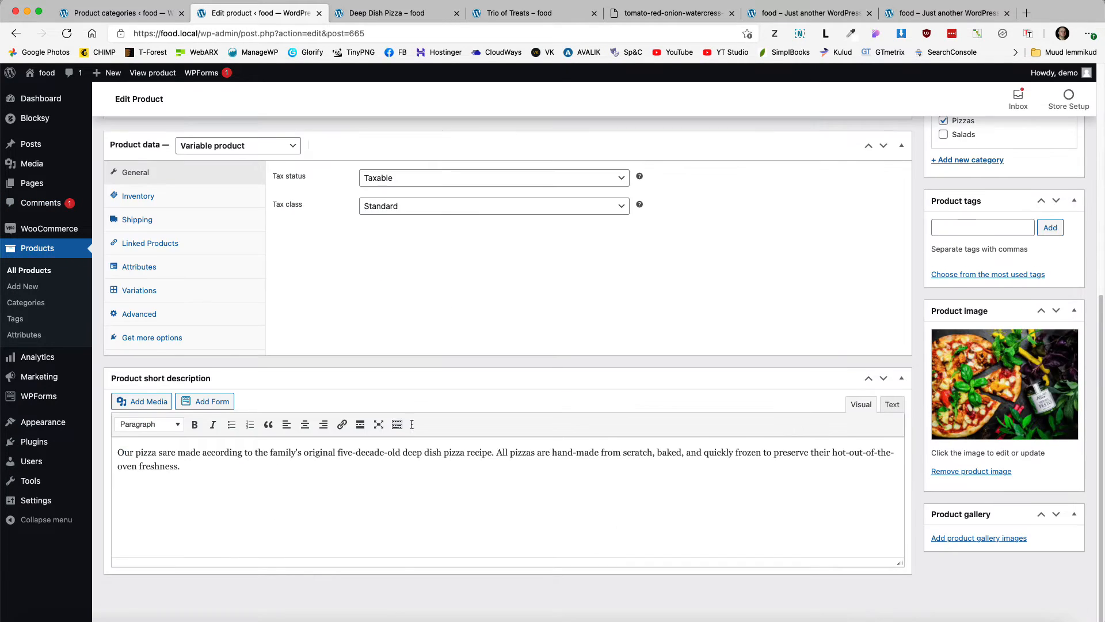
pyautogui.moveTo(196, 469); pyautogui.dragTo(105, 454)
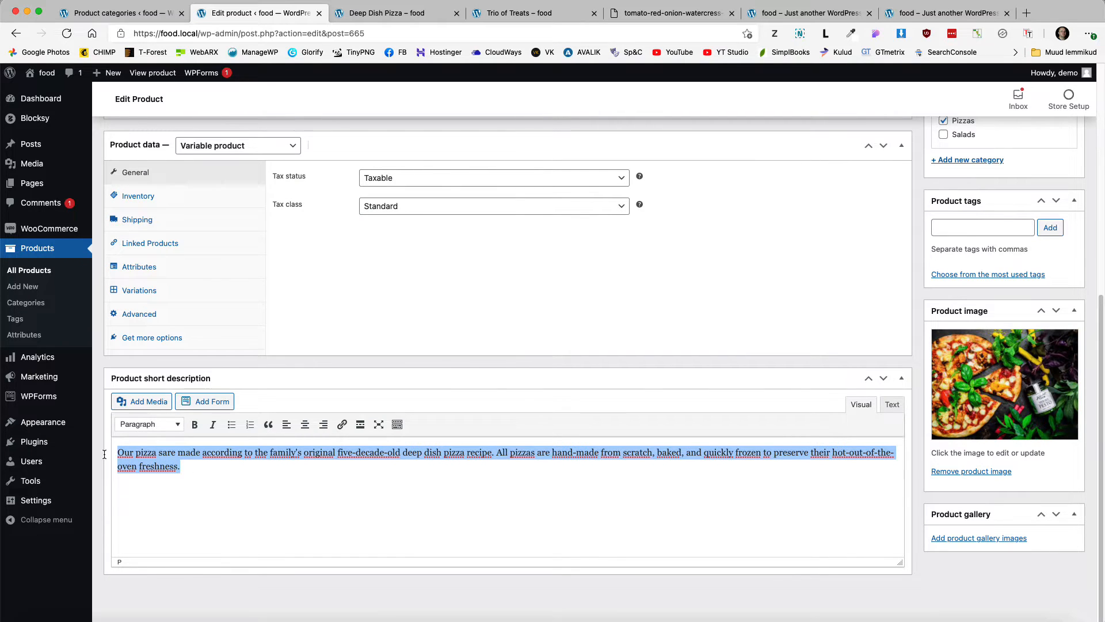
pyautogui.click(1034, 378)
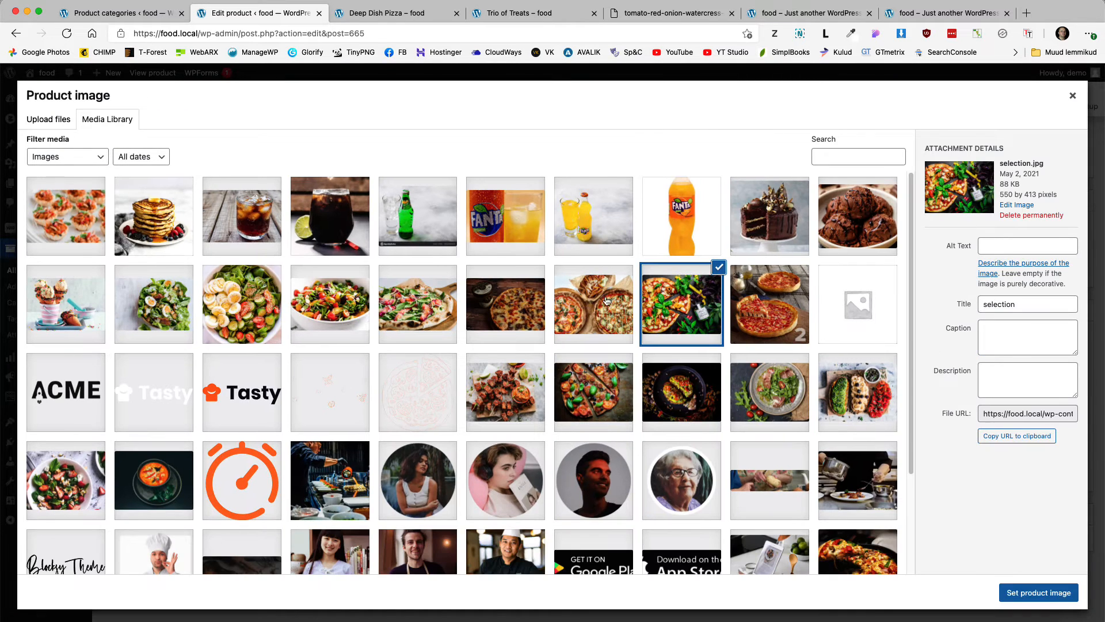
pyautogui.click(593, 304)
pyautogui.click(1024, 595)
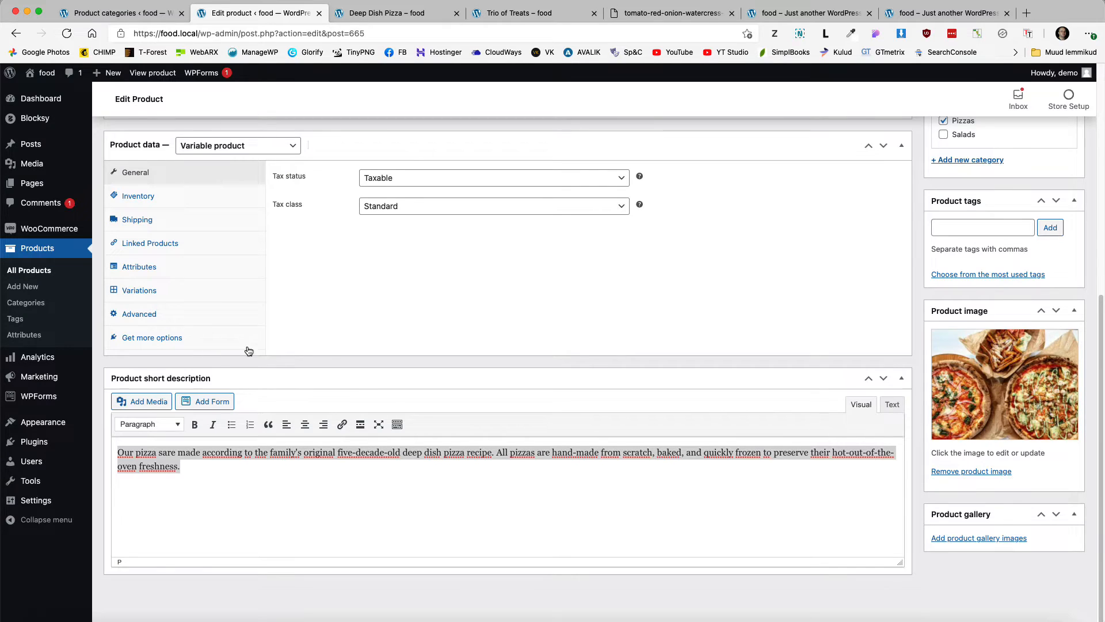
pyautogui.scroll(1, 181, 333)
# Step: Lower the L and XL variation prices to 12,99 € and 16,99 €, then publish
pyautogui.click(142, 314)
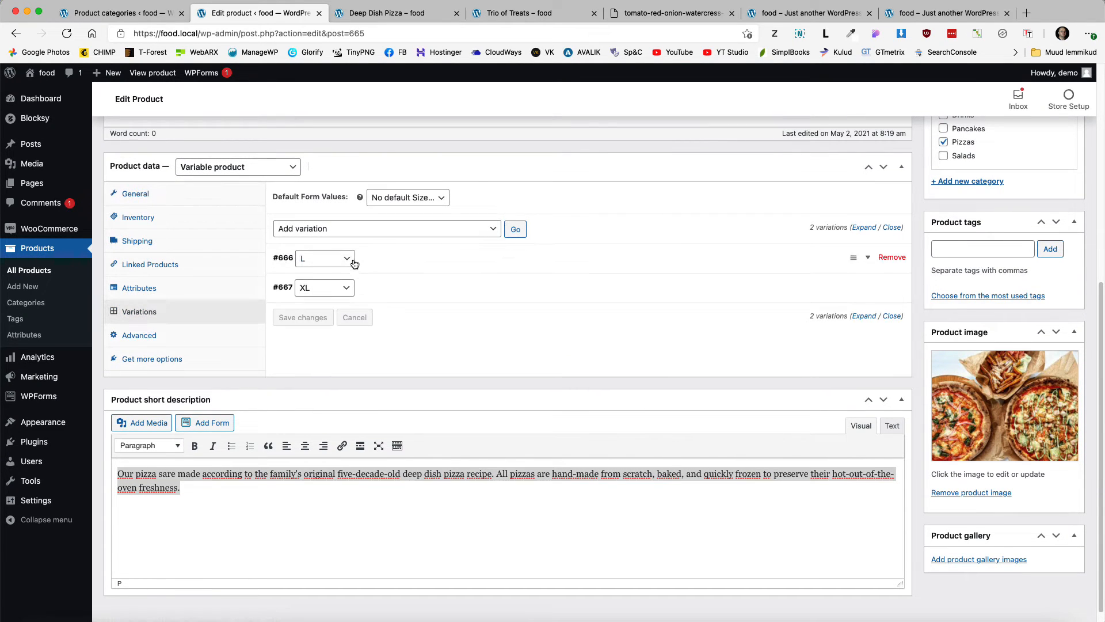
pyautogui.scroll(5, 405, 393)
pyautogui.scroll(-3, 405, 393)
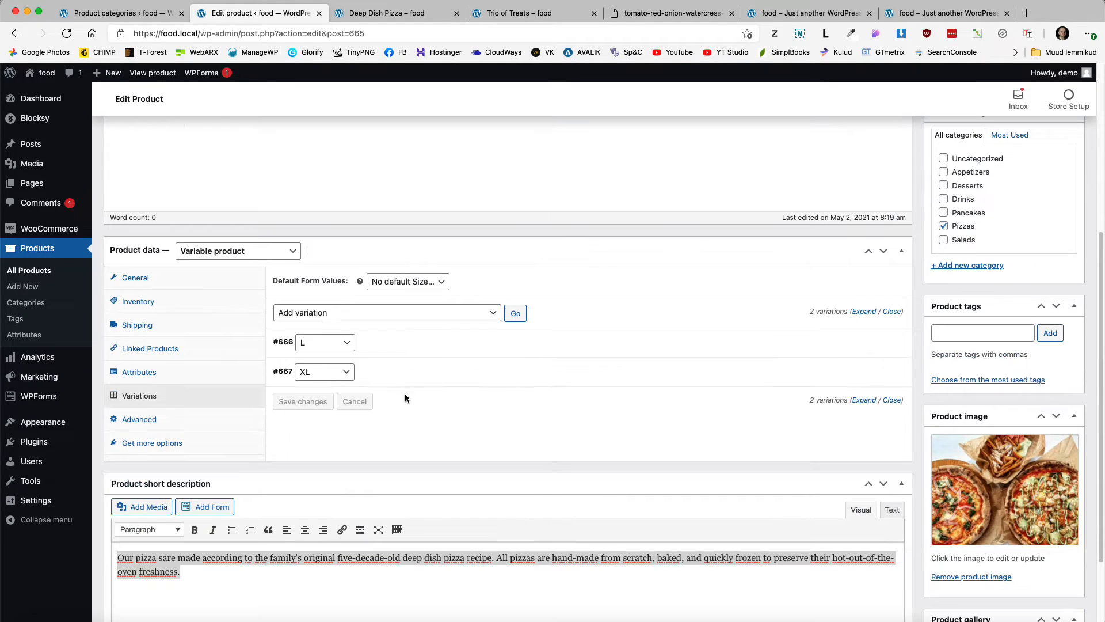
pyautogui.click(426, 347)
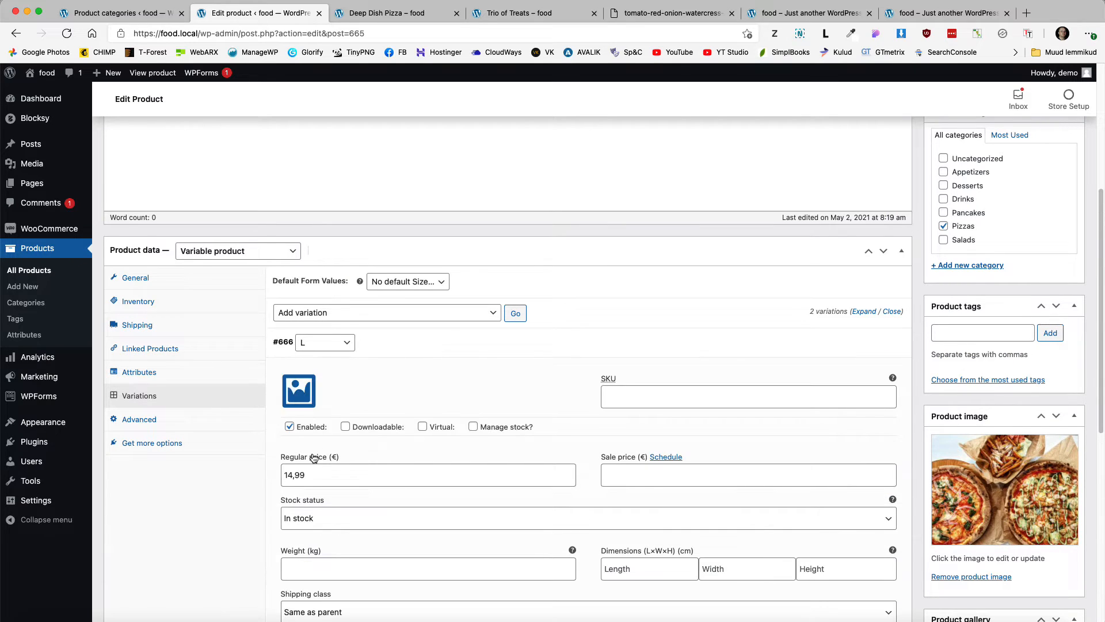
pyautogui.click(292, 474)
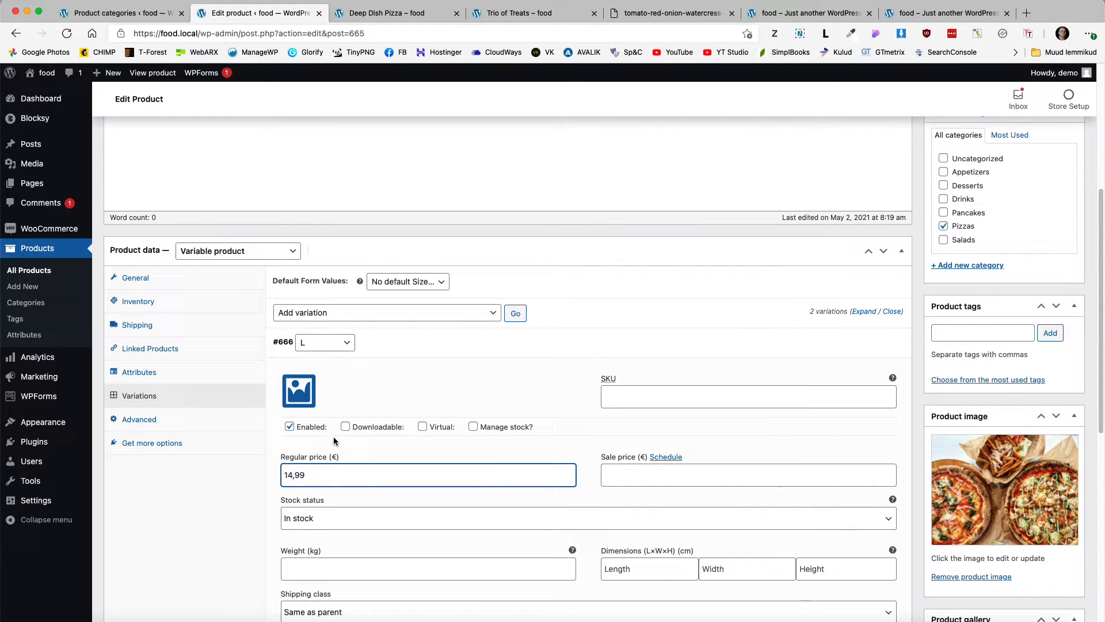
pyautogui.press('BackSpace')
pyautogui.write('2')
pyautogui.scroll(-7, 353, 440)
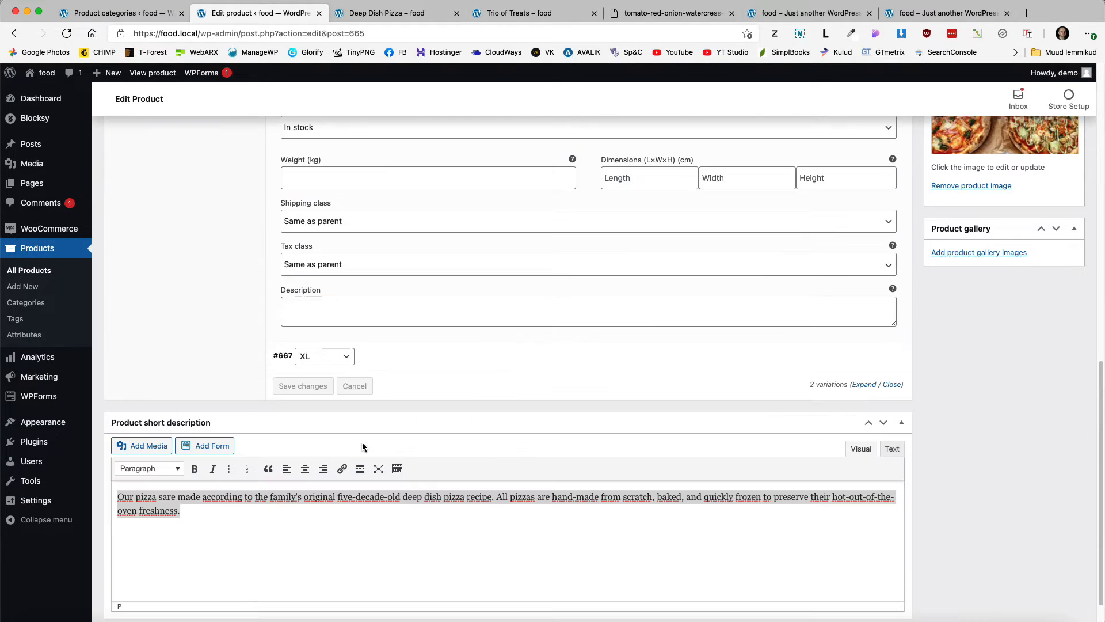
pyautogui.click(395, 360)
pyautogui.click(292, 490)
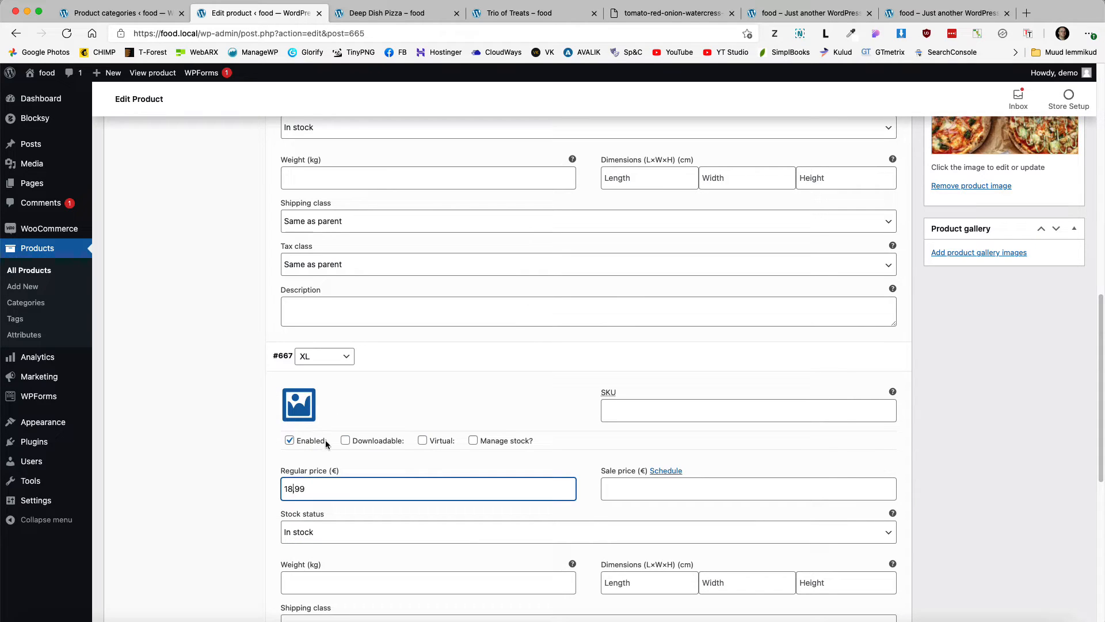
pyautogui.write('5')
pyautogui.scroll(12, 818, 346)
pyautogui.click(1051, 357)
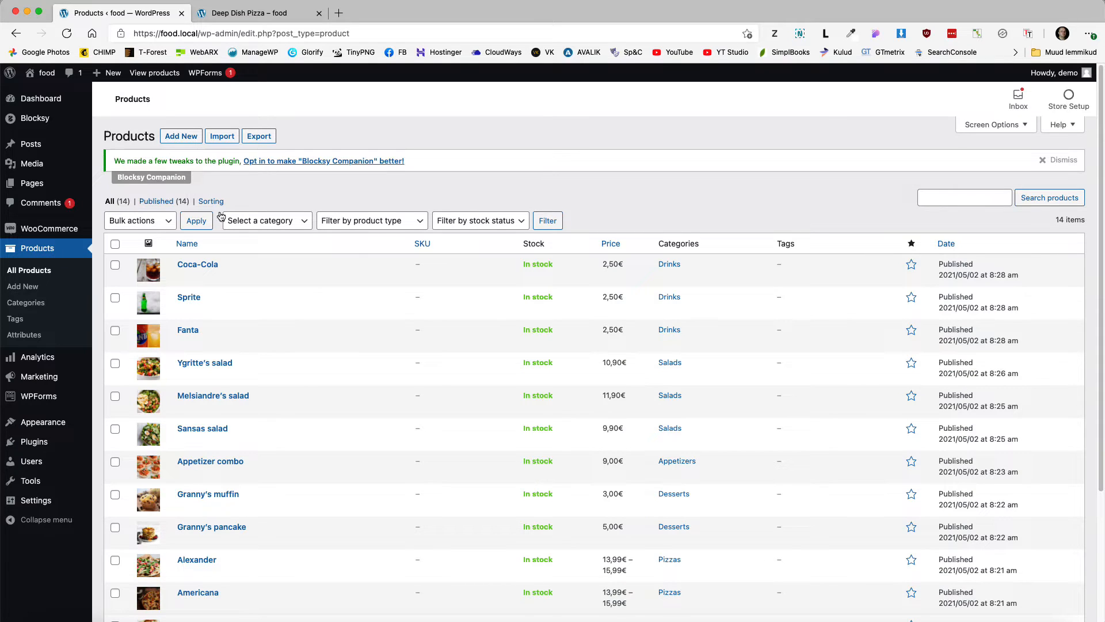
# Step: Scroll the products list to find Napolitano at 12,99€–16,99€ under Pizzas
pyautogui.scroll(-2, 687, 429)
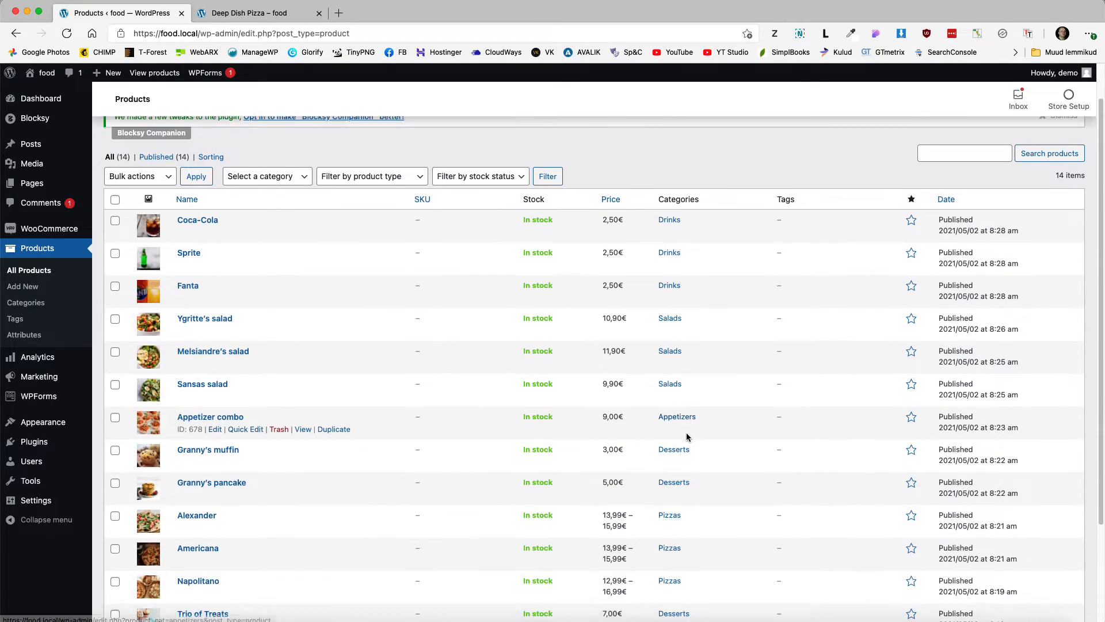
pyautogui.scroll(-3, 687, 437)
pyautogui.scroll(5, 685, 461)
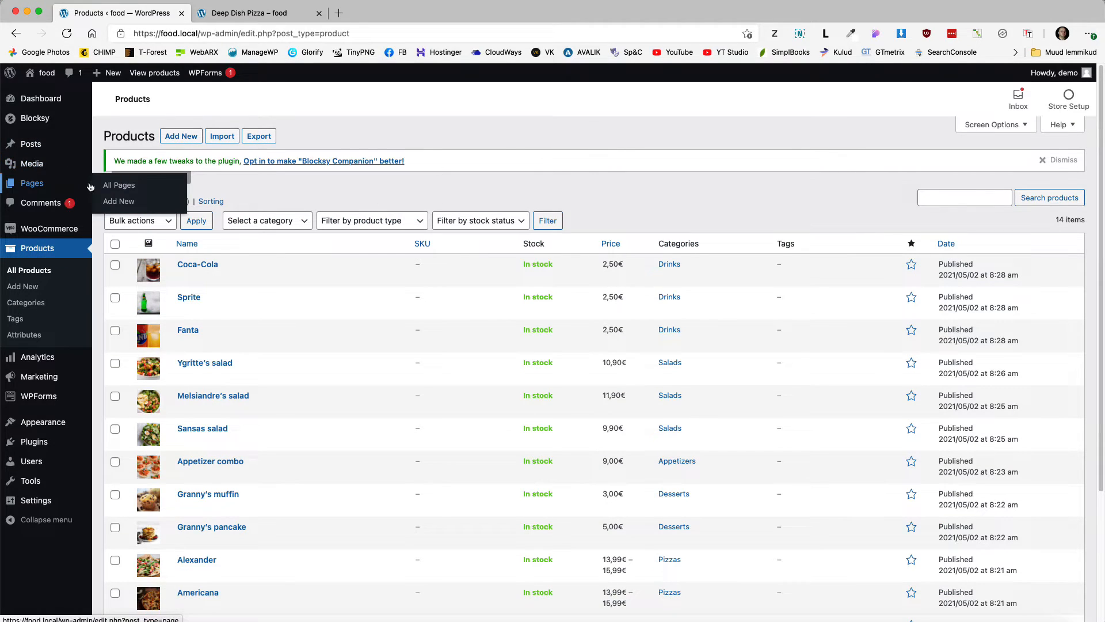
# Step: Rename the Shop page to 'Menu' with Quick Edit and update it
pyautogui.click(109, 185)
pyautogui.scroll(-2, 229, 346)
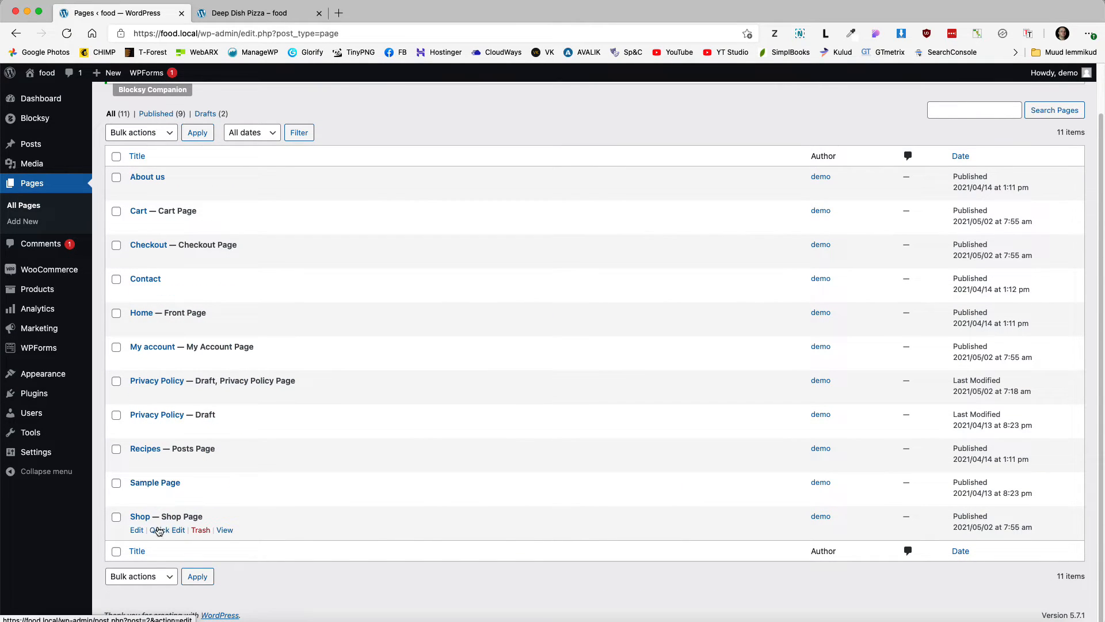
pyautogui.click(162, 530)
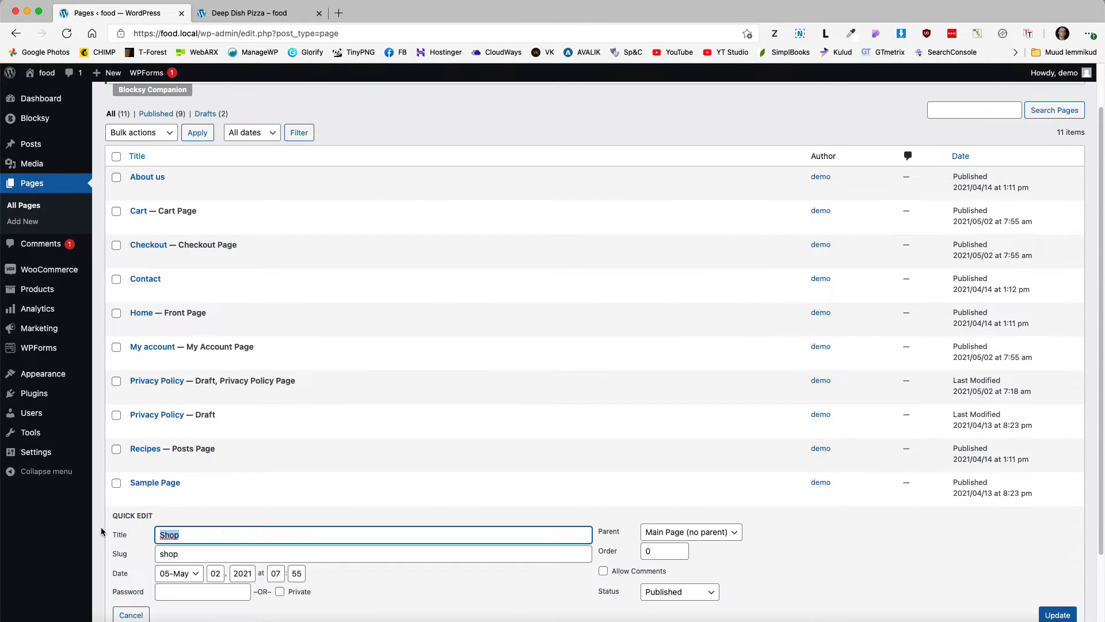
pyautogui.write('Menu')
pyautogui.press('Tab')
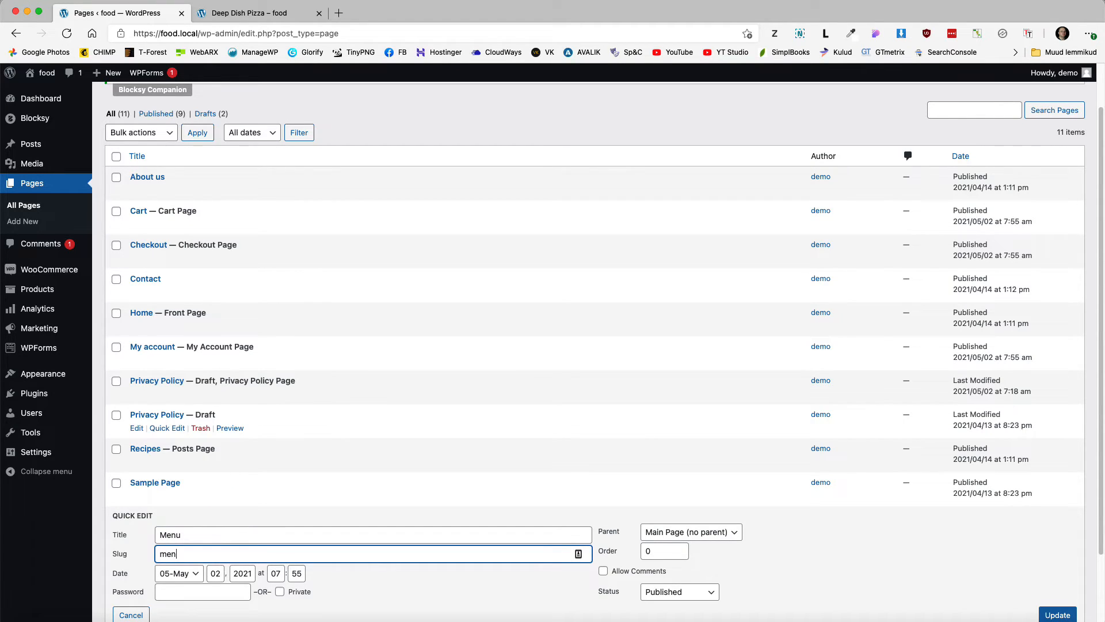
pyautogui.scroll(-2, 336, 433)
pyautogui.click(1056, 551)
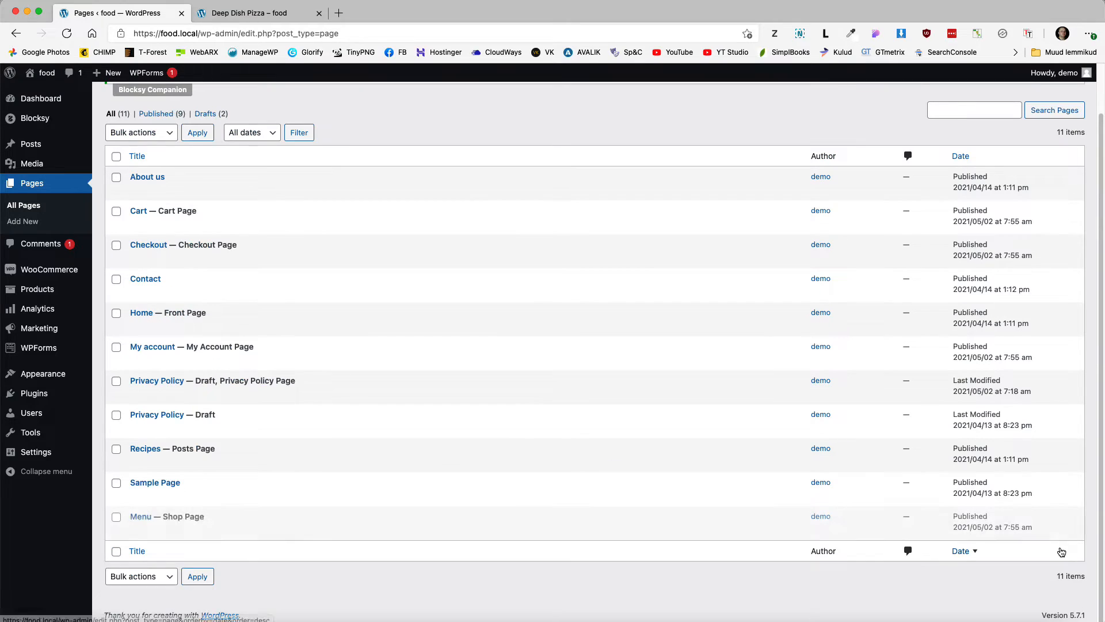
# Step: Remove the Recipes item from the Main Menu
pyautogui.moveTo(64, 374)
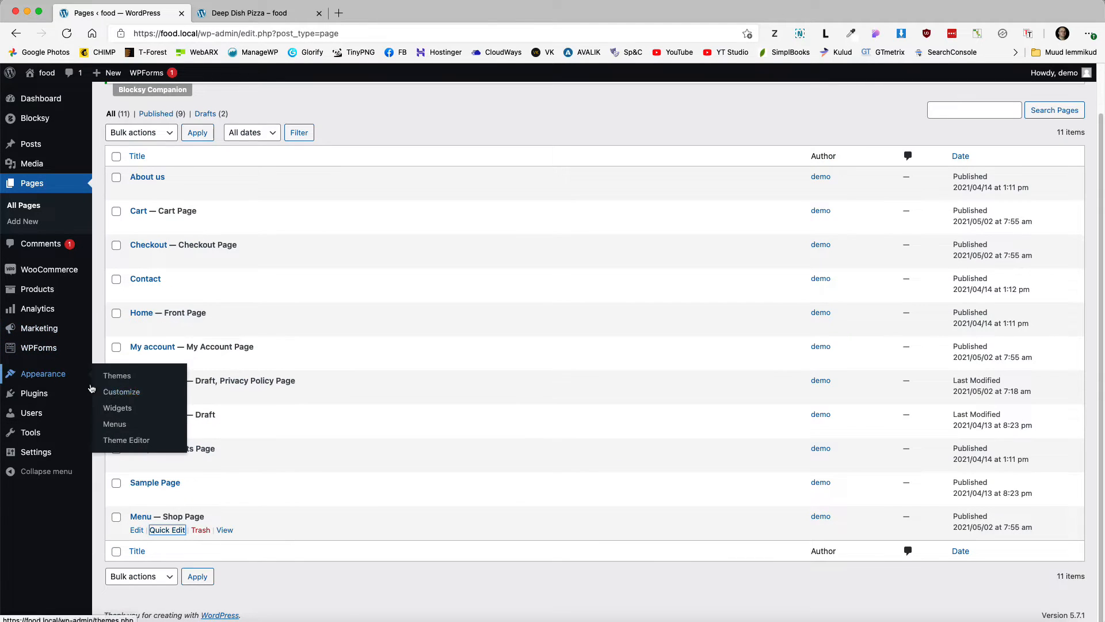
pyautogui.click(114, 424)
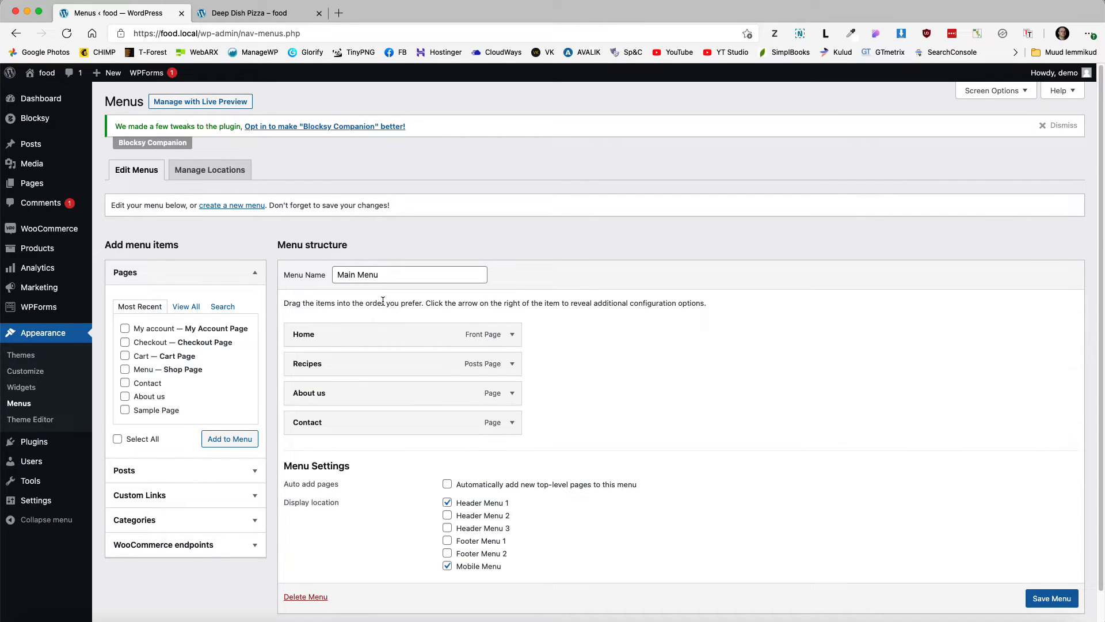
pyautogui.click(512, 364)
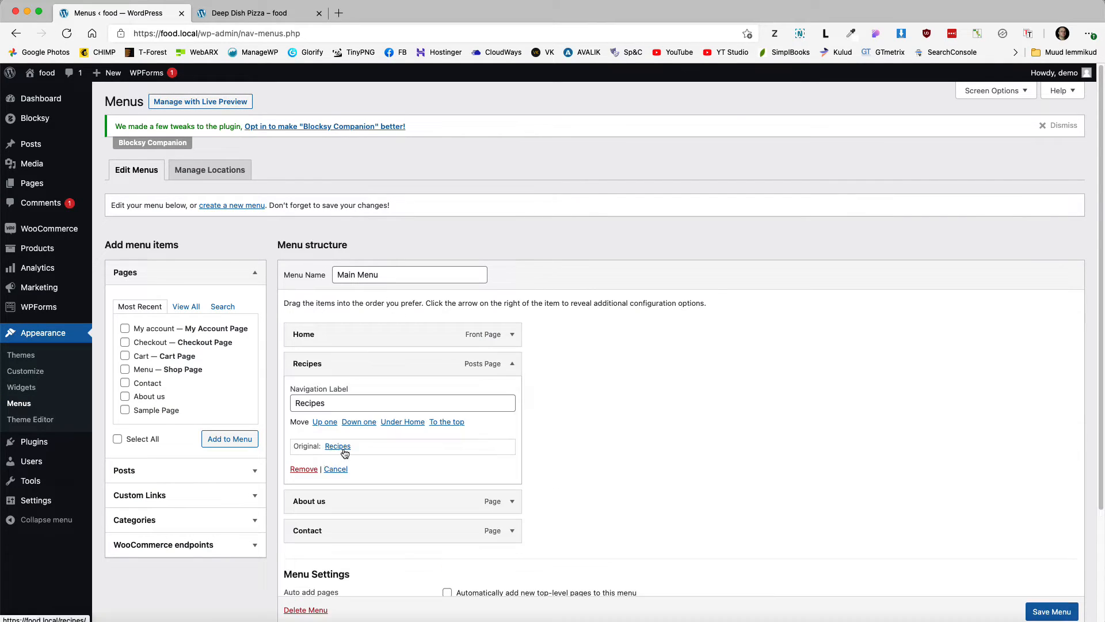
pyautogui.click(303, 469)
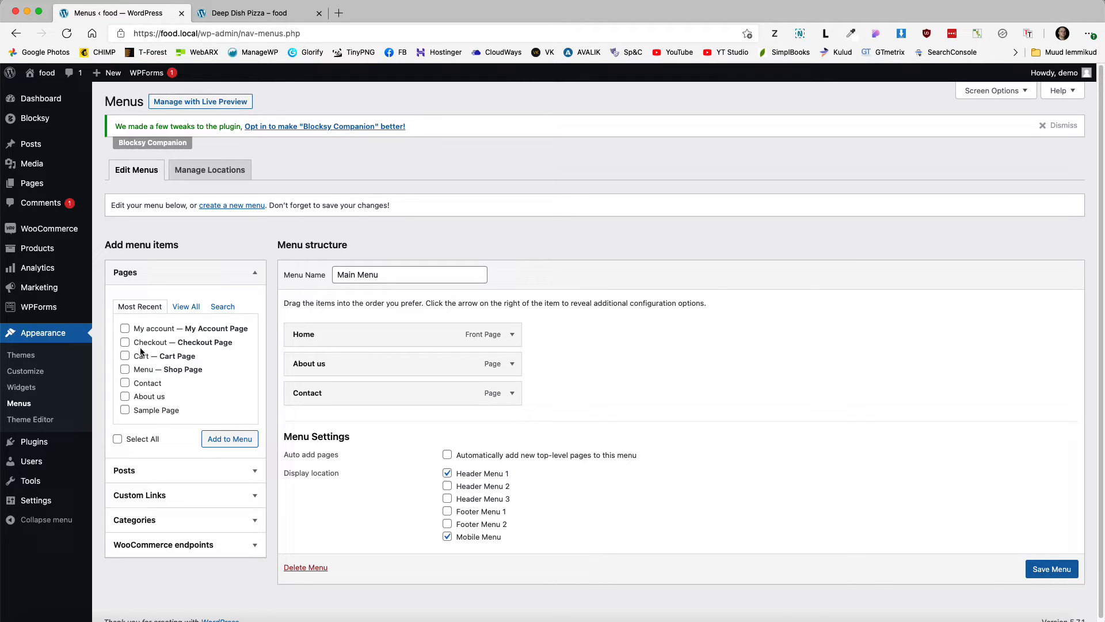
# Step: Add the Menu page to the Main Menu and place it just below Home
pyautogui.click(177, 308)
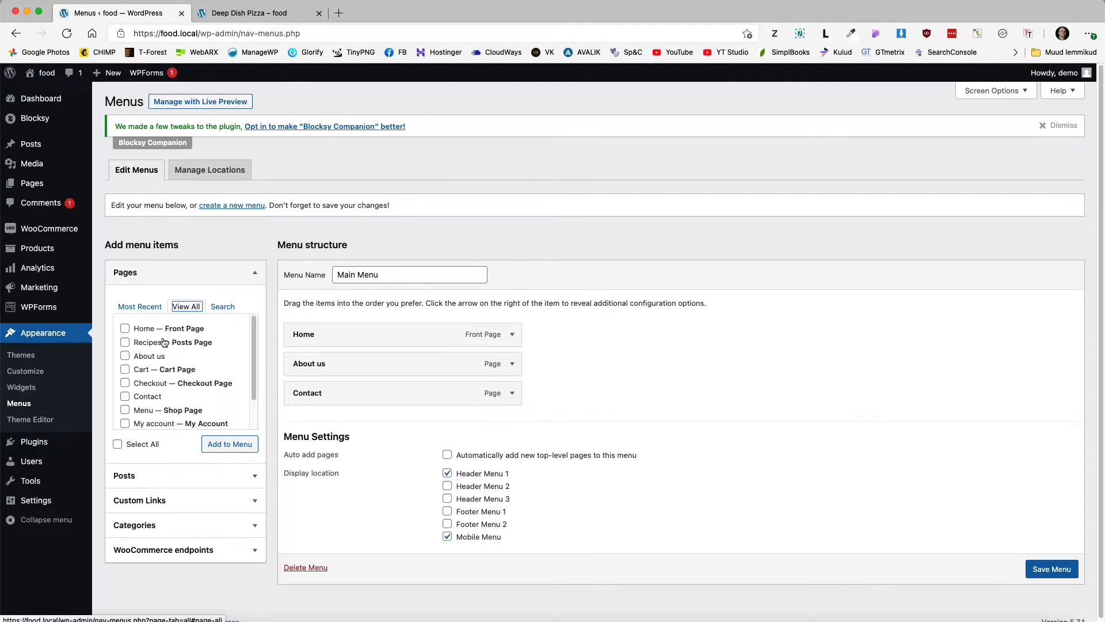
pyautogui.scroll(-1, 148, 369)
pyautogui.click(143, 396)
pyautogui.click(228, 445)
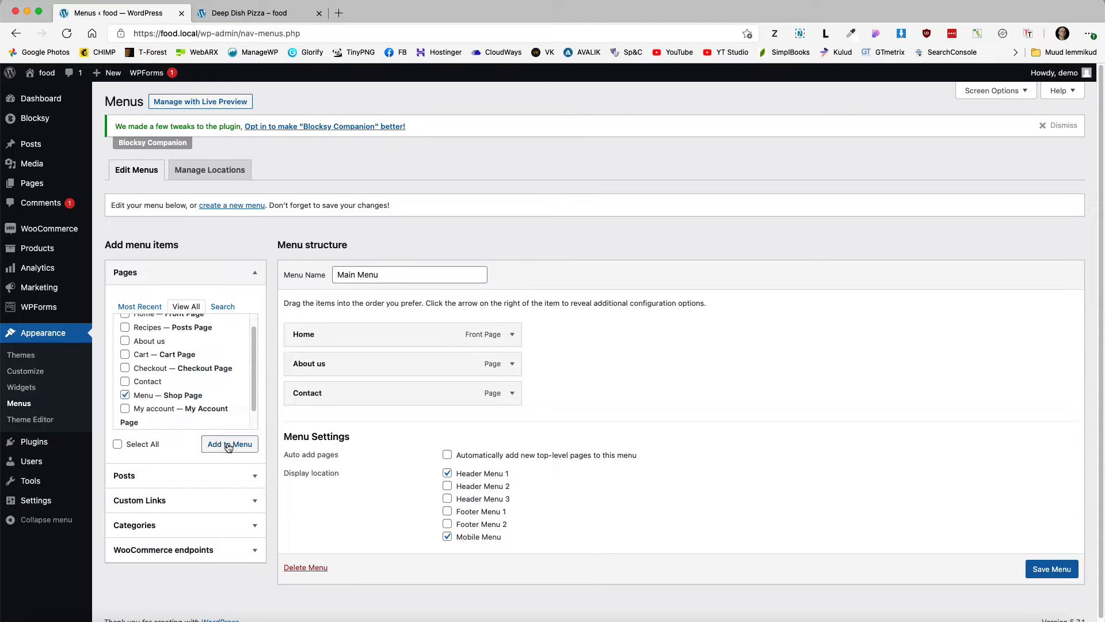
pyautogui.moveTo(313, 420); pyautogui.dragTo(344, 354)
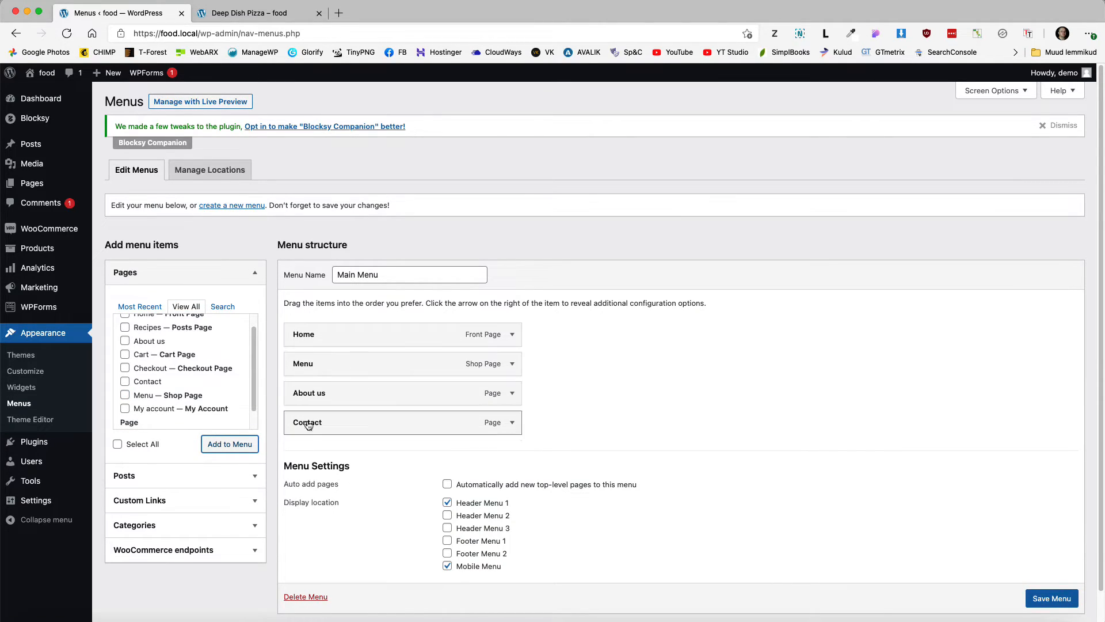
# Step: Enable Product categories in Screen Options and add every product category to the Main Menu
pyautogui.click(991, 91)
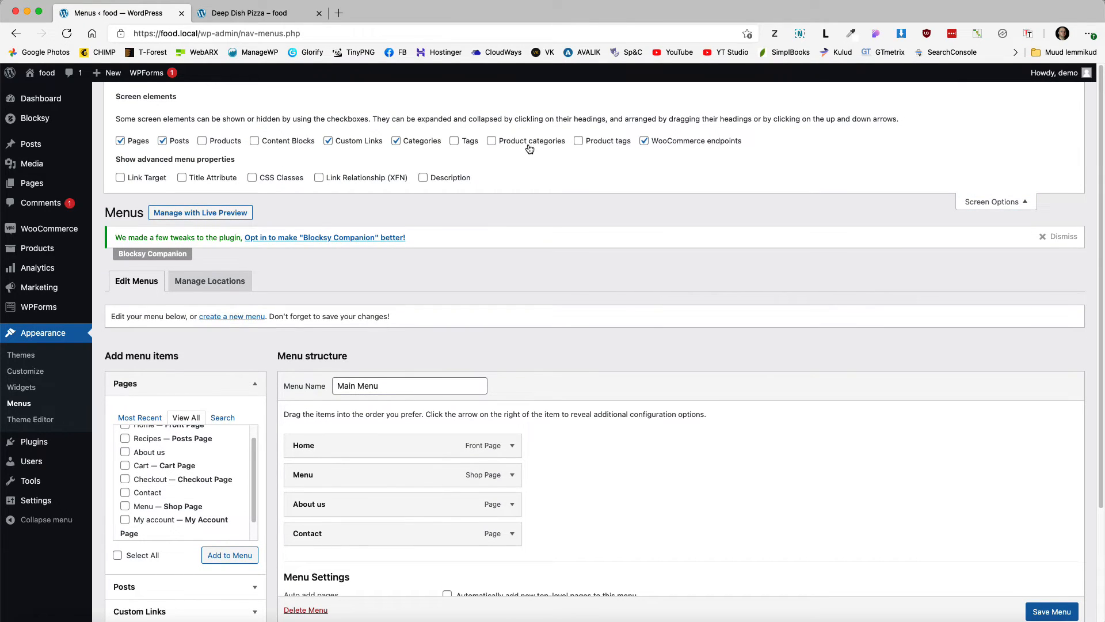
pyautogui.click(997, 201)
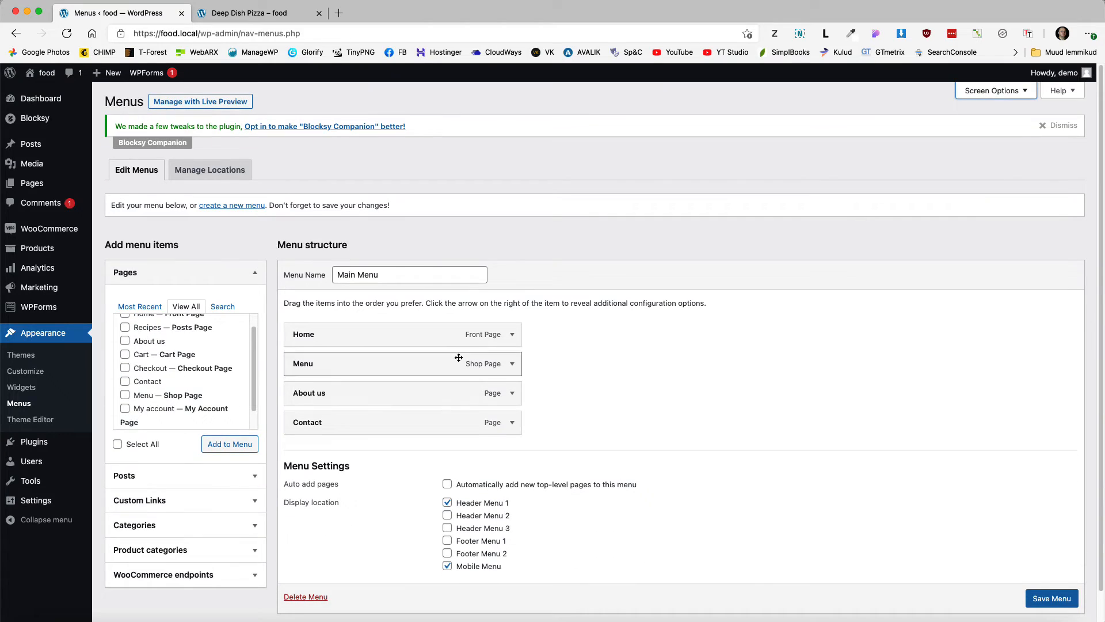
pyautogui.click(190, 547)
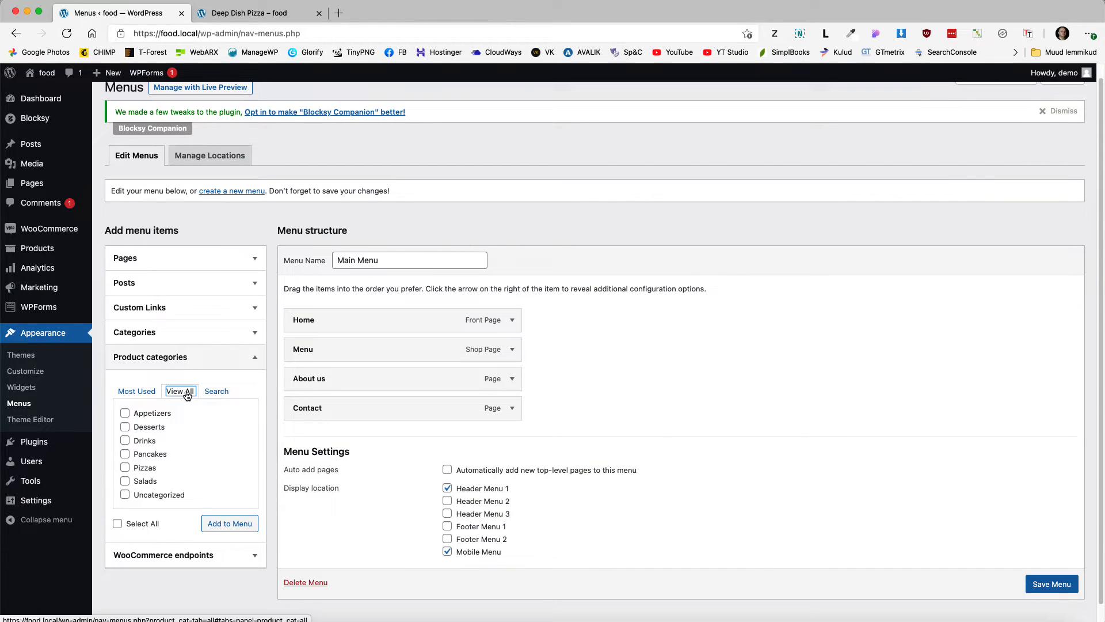
pyautogui.click(117, 523)
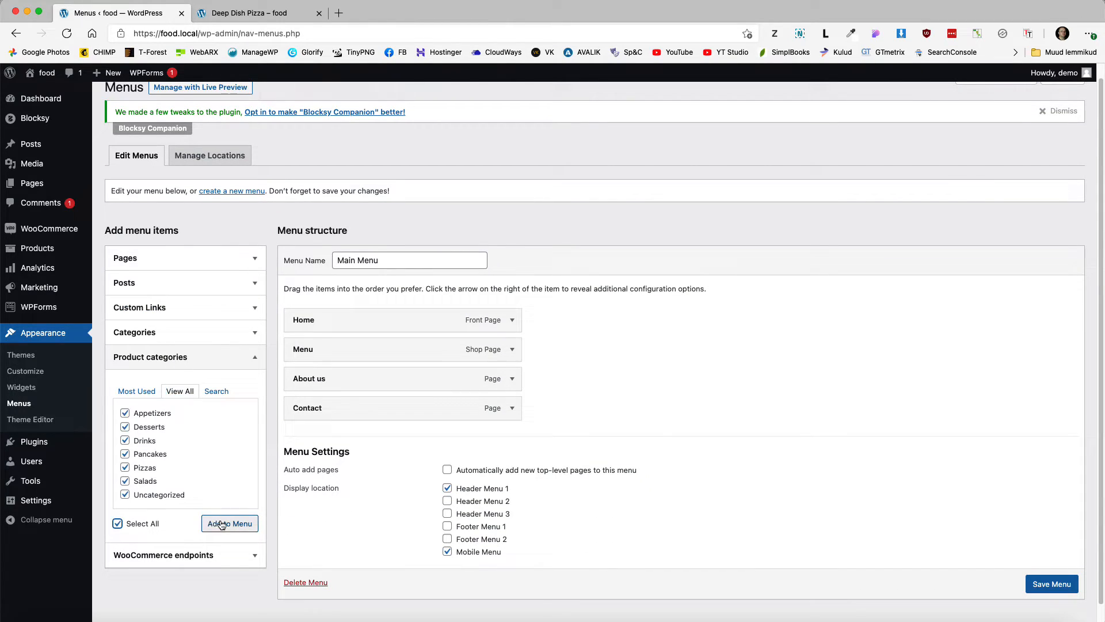
pyautogui.click(229, 523)
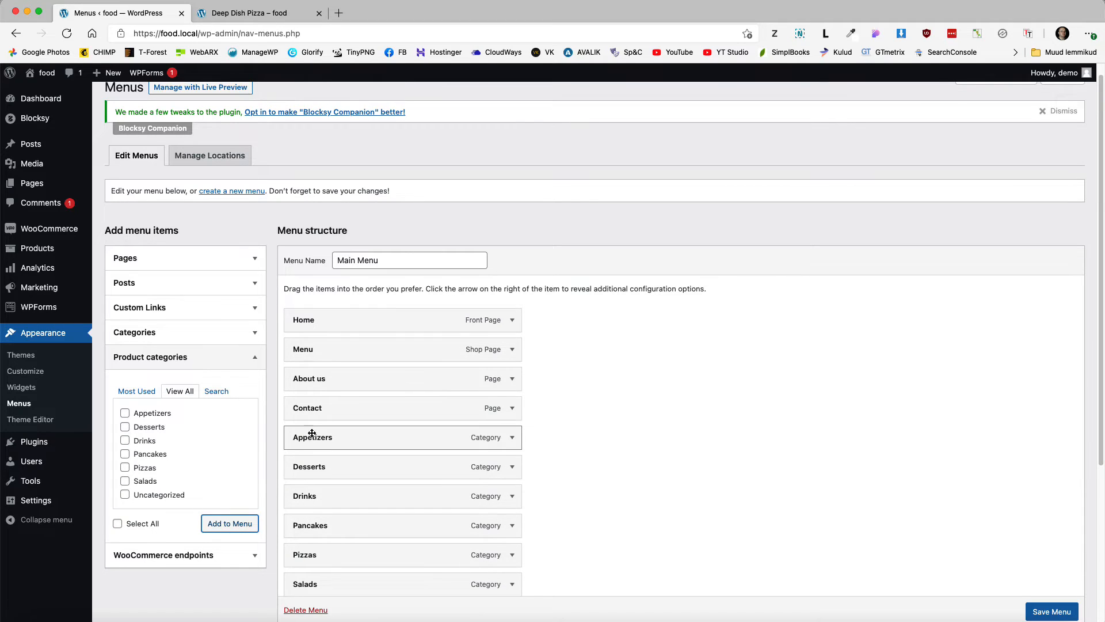
# Step: Nest Appetizers, Desserts, Pancakes, Pizzas, Drinks and Salads as sub-items under Menu
pyautogui.moveTo(313, 429); pyautogui.dragTo(346, 371)
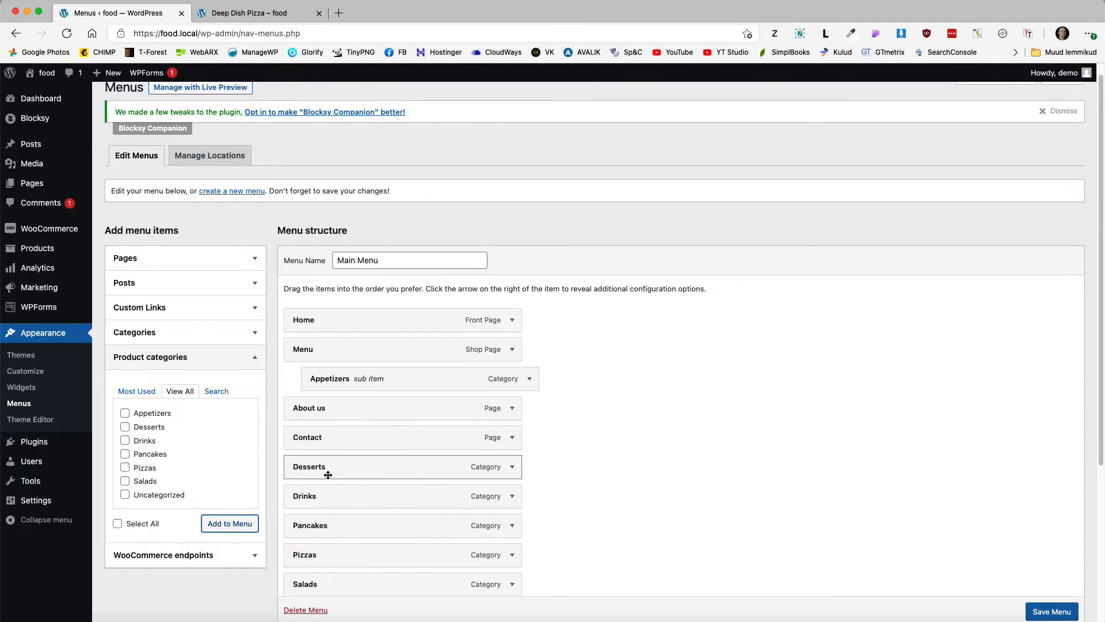
pyautogui.moveTo(368, 468); pyautogui.dragTo(360, 403)
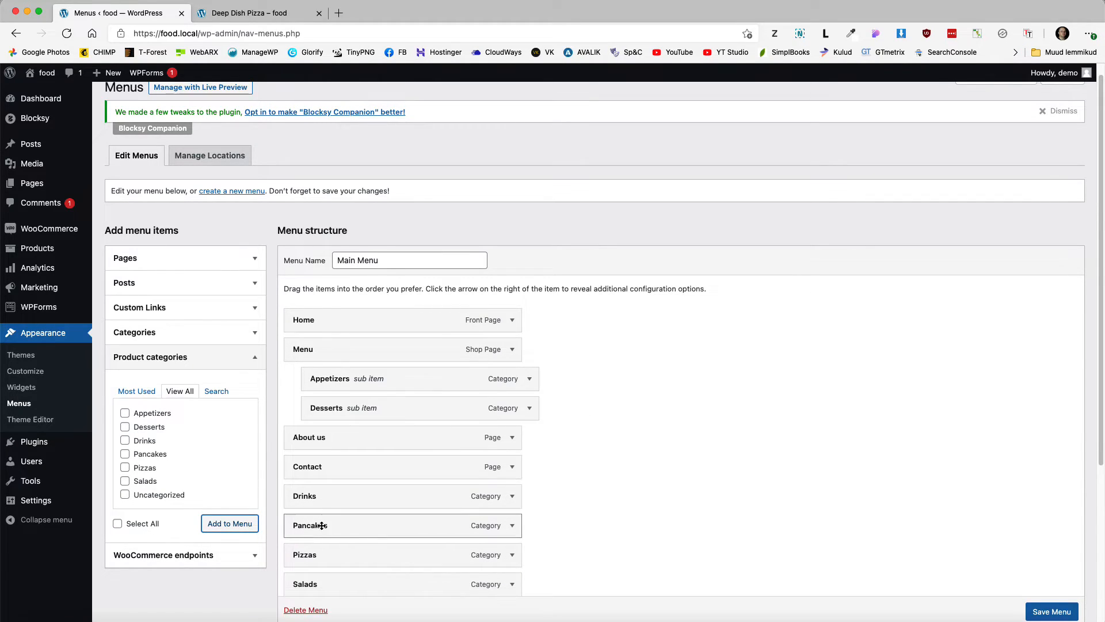
pyautogui.moveTo(323, 523); pyautogui.dragTo(357, 406)
pyautogui.moveTo(337, 582); pyautogui.dragTo(360, 434)
pyautogui.scroll(-1, 346, 489)
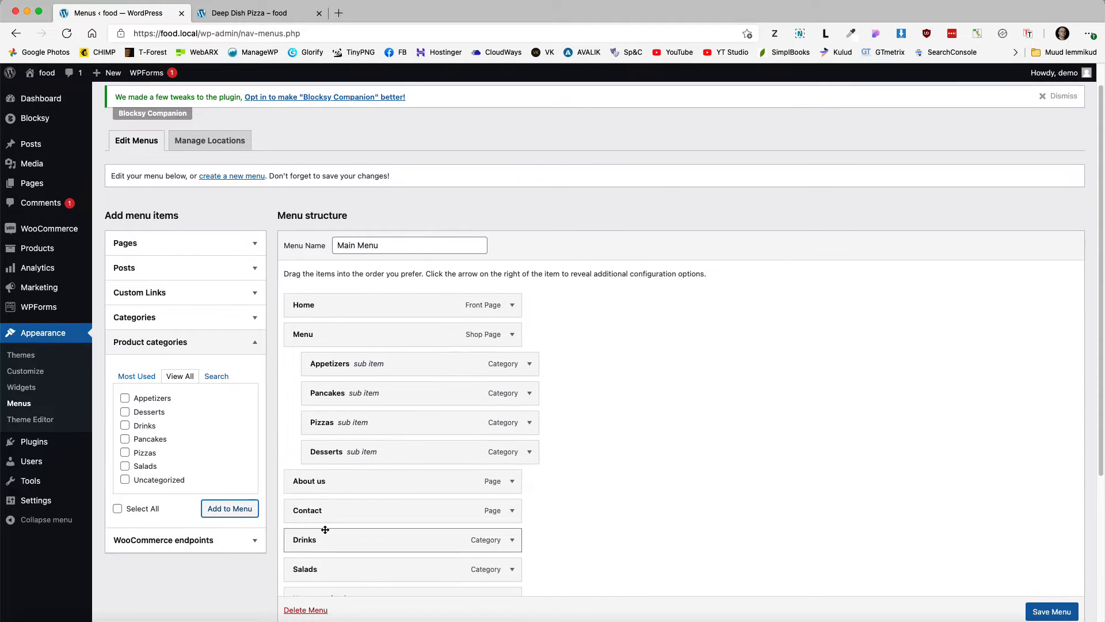
pyautogui.moveTo(324, 529); pyautogui.dragTo(354, 454)
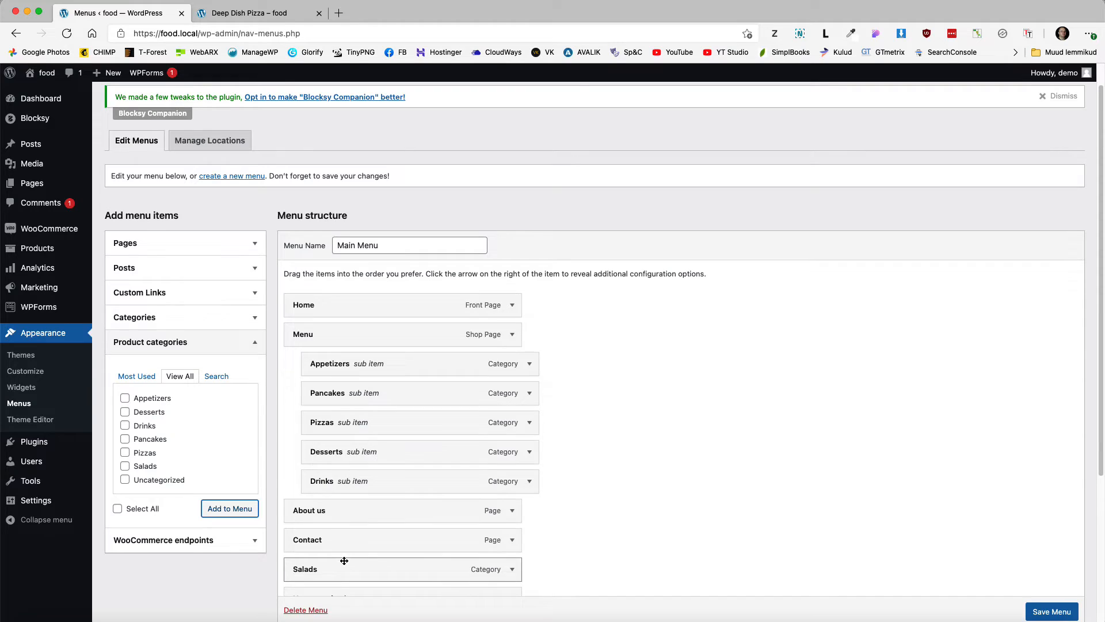
pyautogui.moveTo(345, 567); pyautogui.dragTo(365, 379)
# Step: Remove the Uncategorized item and save the Main Menu
pyautogui.scroll(-3, 439, 430)
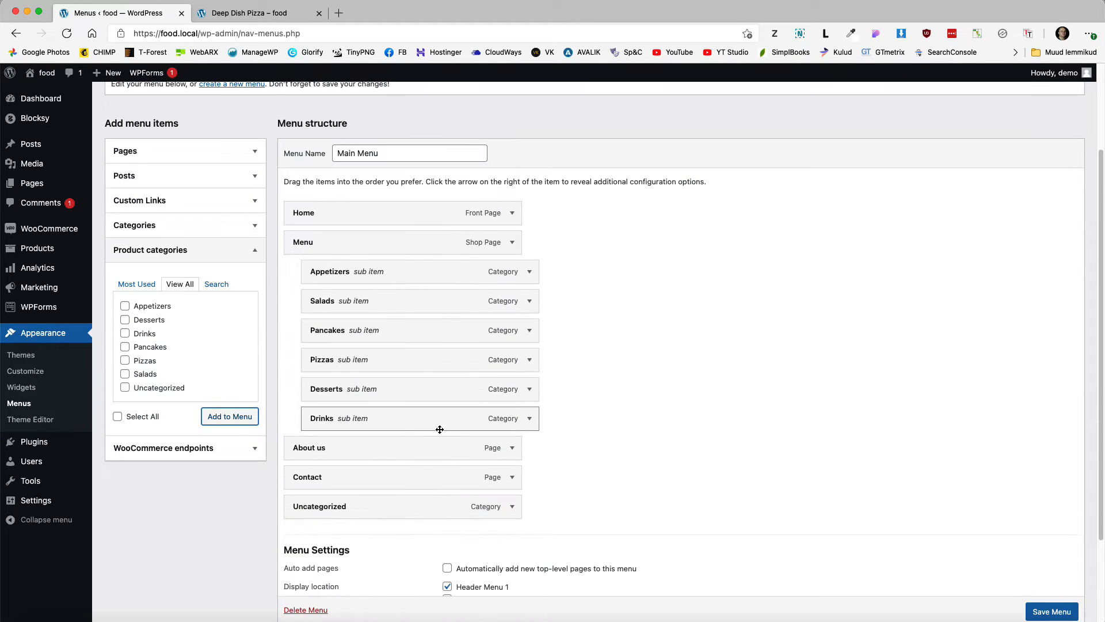
pyautogui.click(512, 506)
pyautogui.scroll(-3, 513, 506)
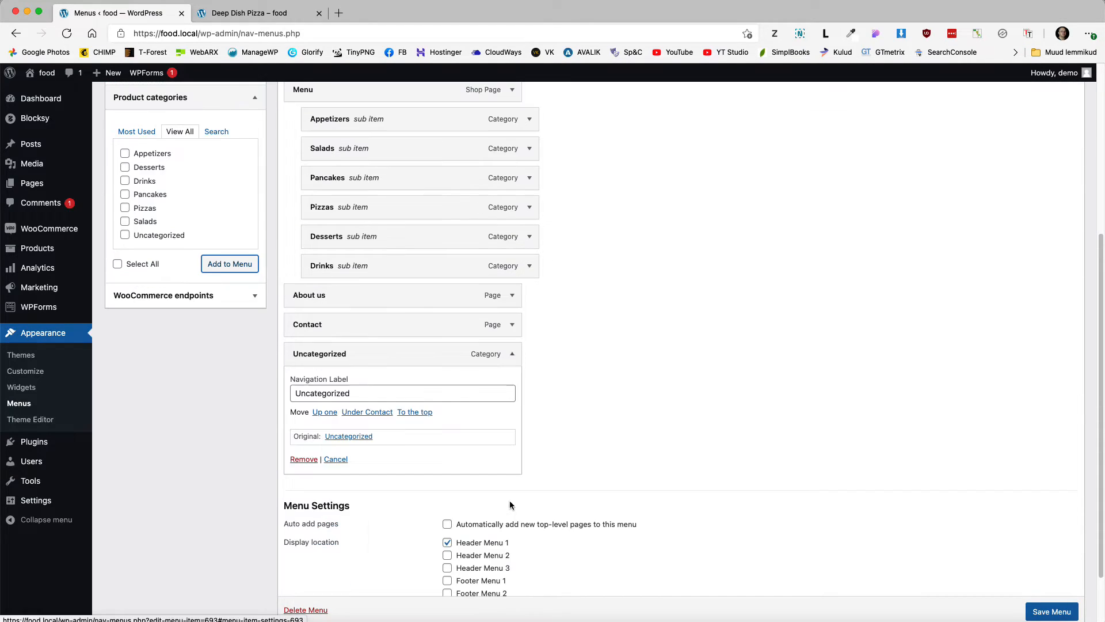
pyautogui.click(301, 459)
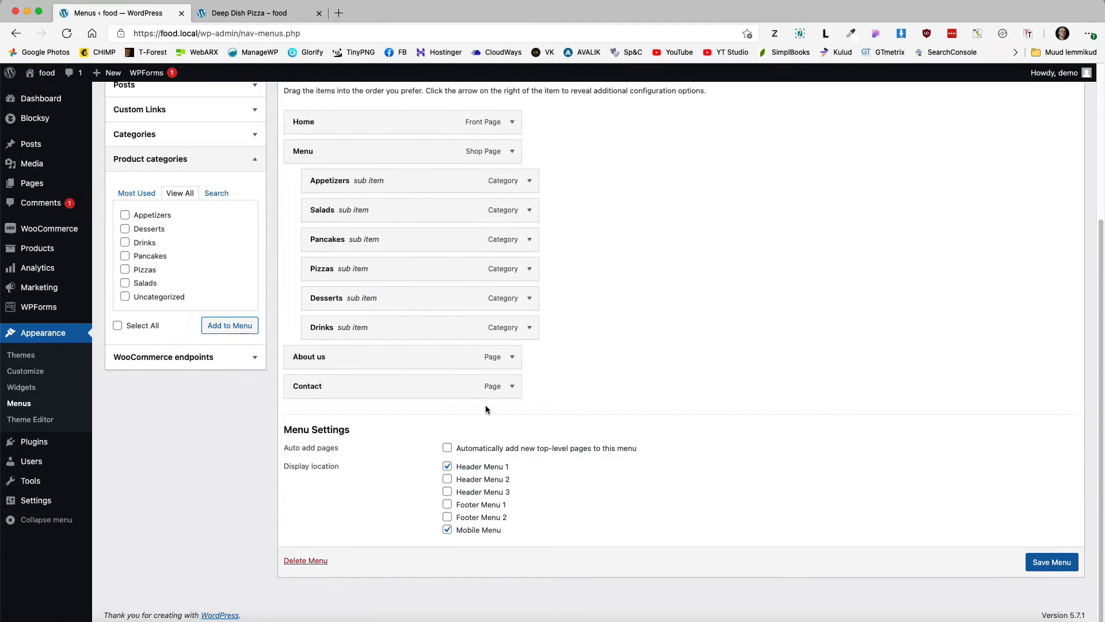
pyautogui.click(1050, 564)
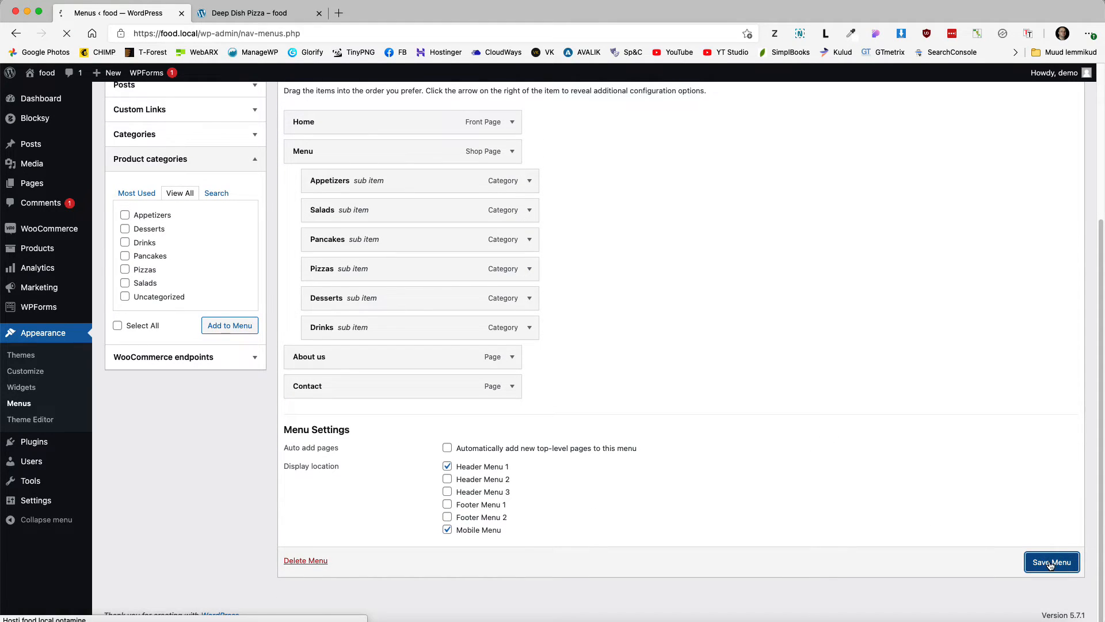
# Step: Reload the storefront and open the new Menu shop page from the header
pyautogui.click(241, 13)
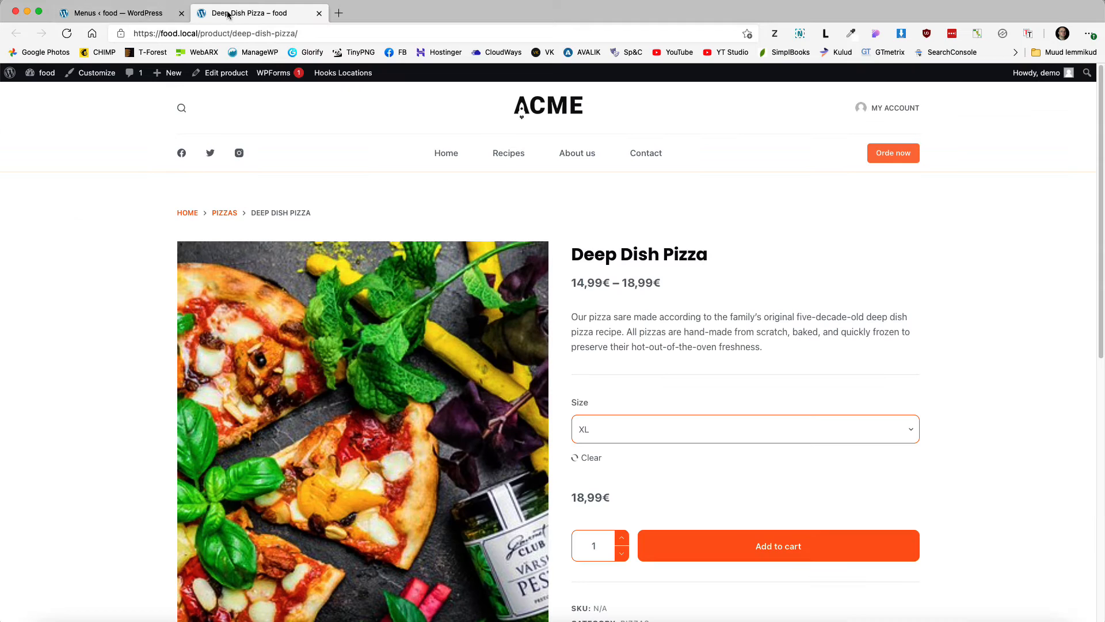
pyautogui.click(65, 34)
pyautogui.moveTo(497, 158)
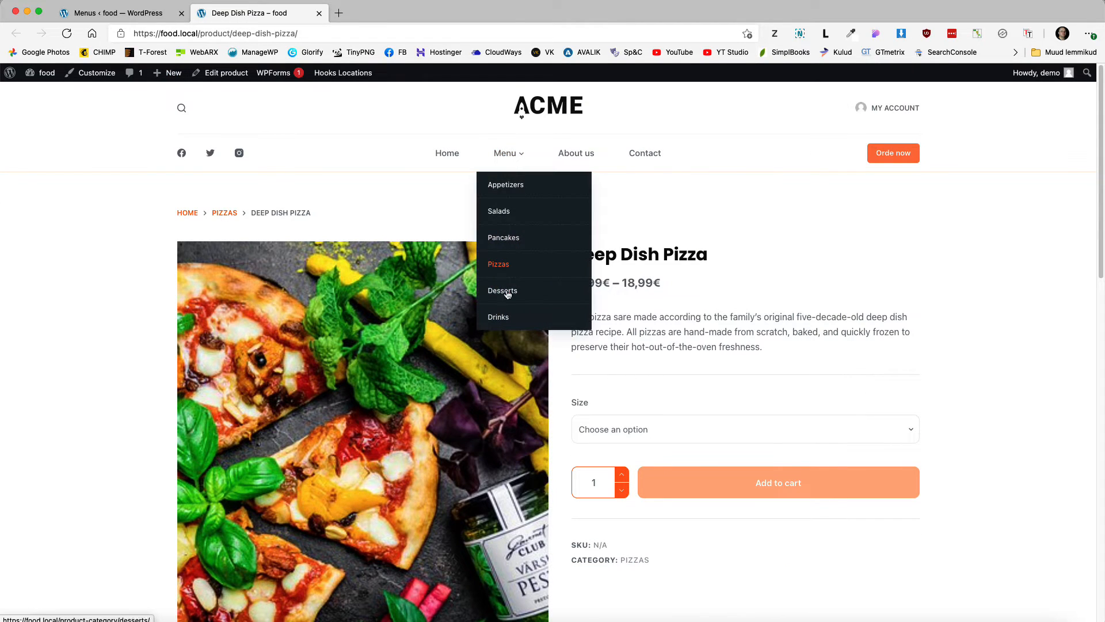
pyautogui.click(507, 154)
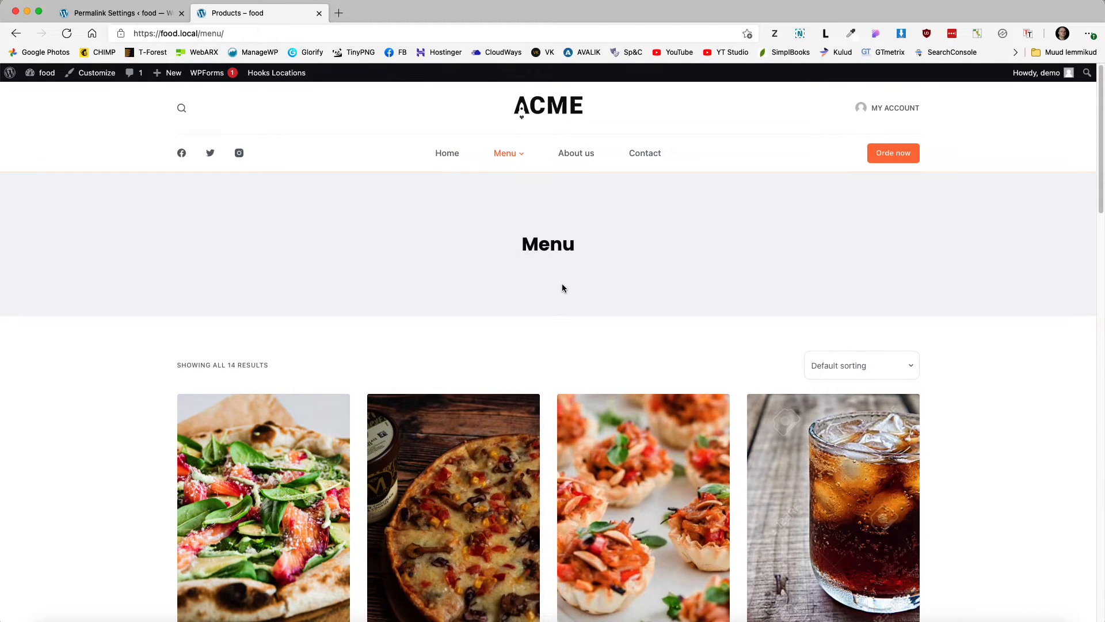
# Step: Check the Permalink Settings tab, then return to and scroll through the Menu shop page
pyautogui.click(120, 12)
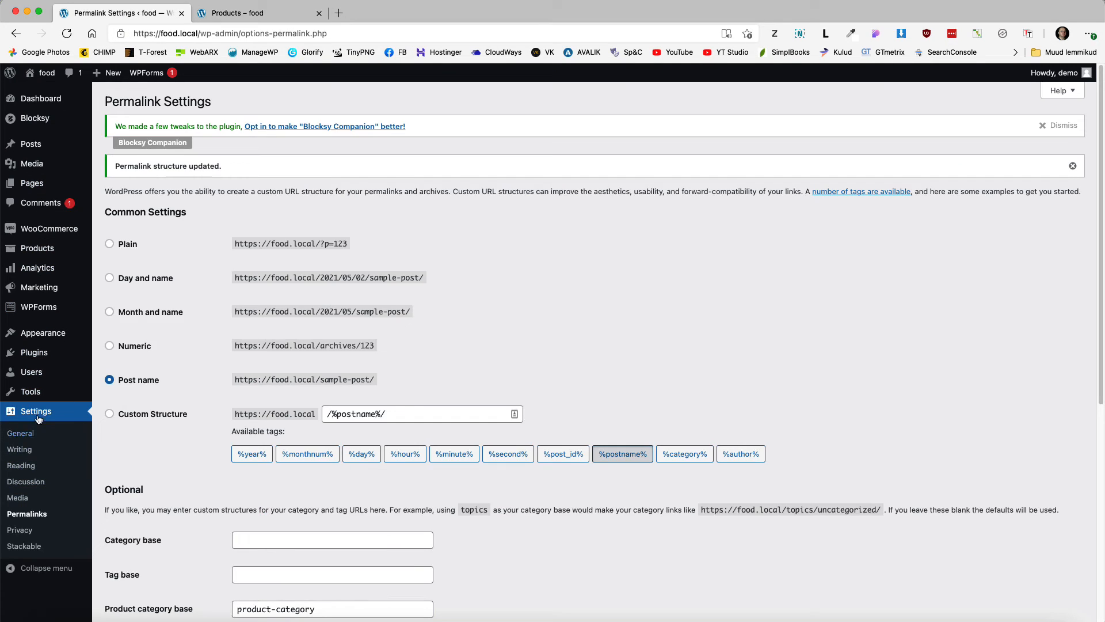
pyautogui.scroll(-6, 340, 454)
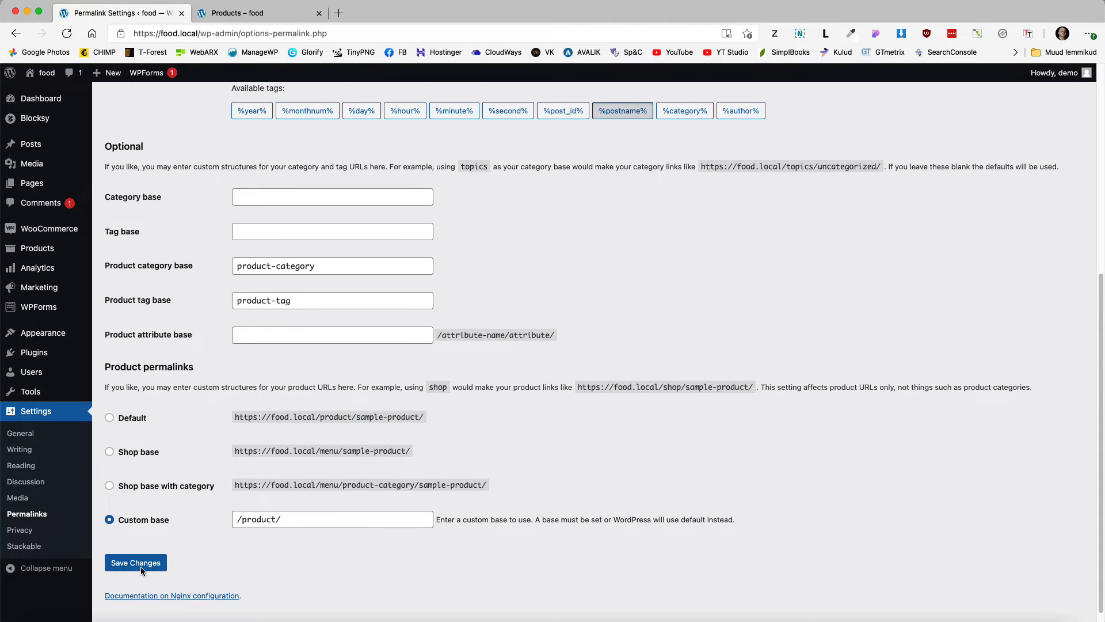
pyautogui.click(267, 13)
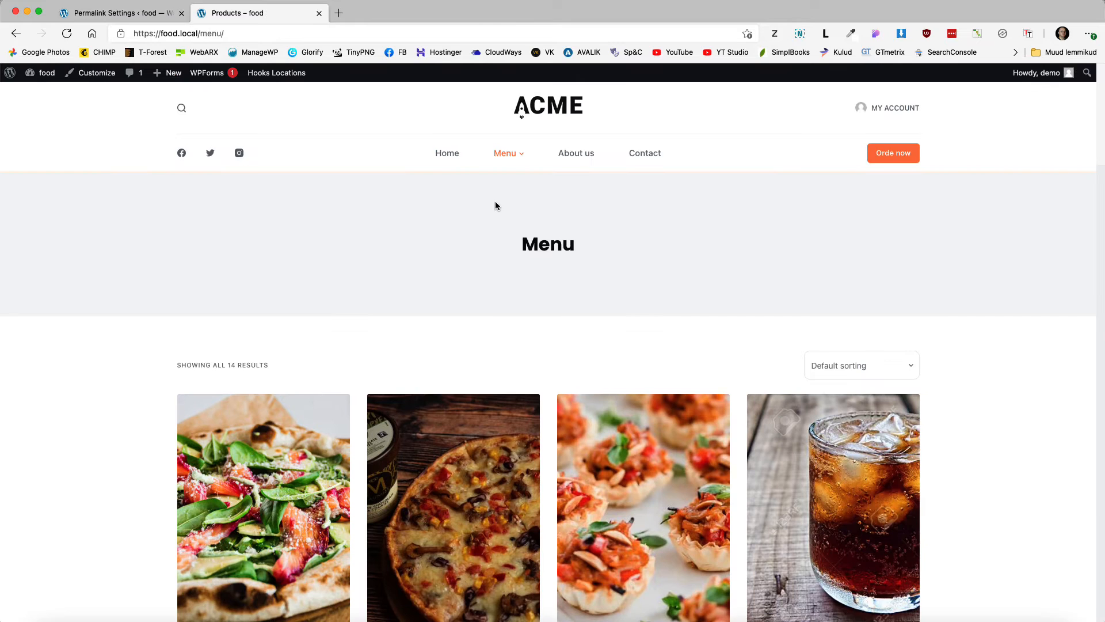
pyautogui.scroll(-5, 496, 202)
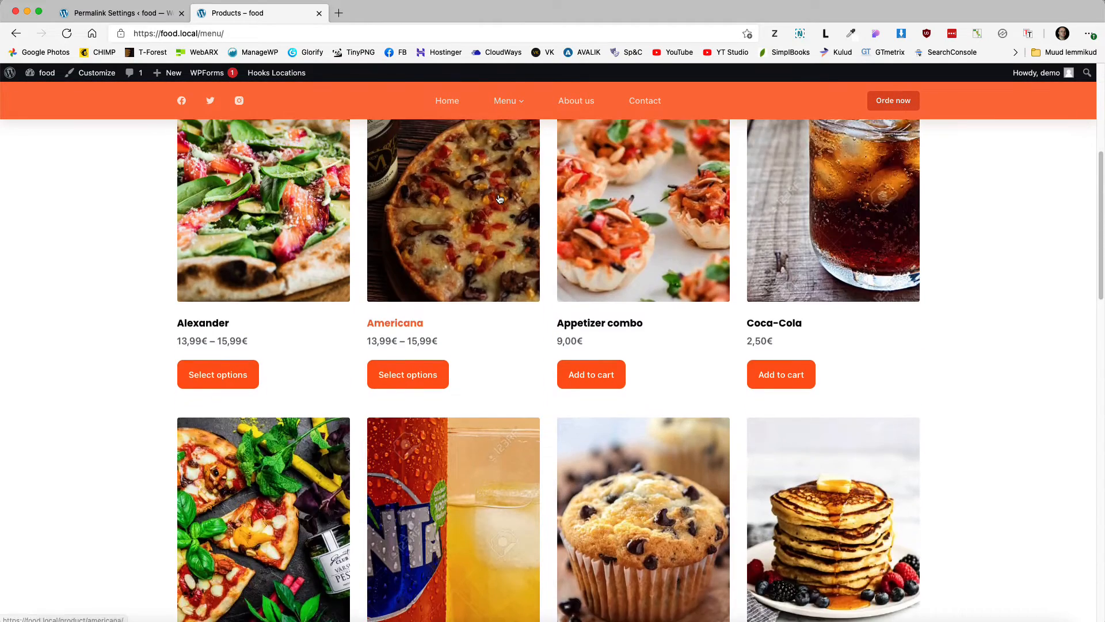
pyautogui.scroll(6, 565, 230)
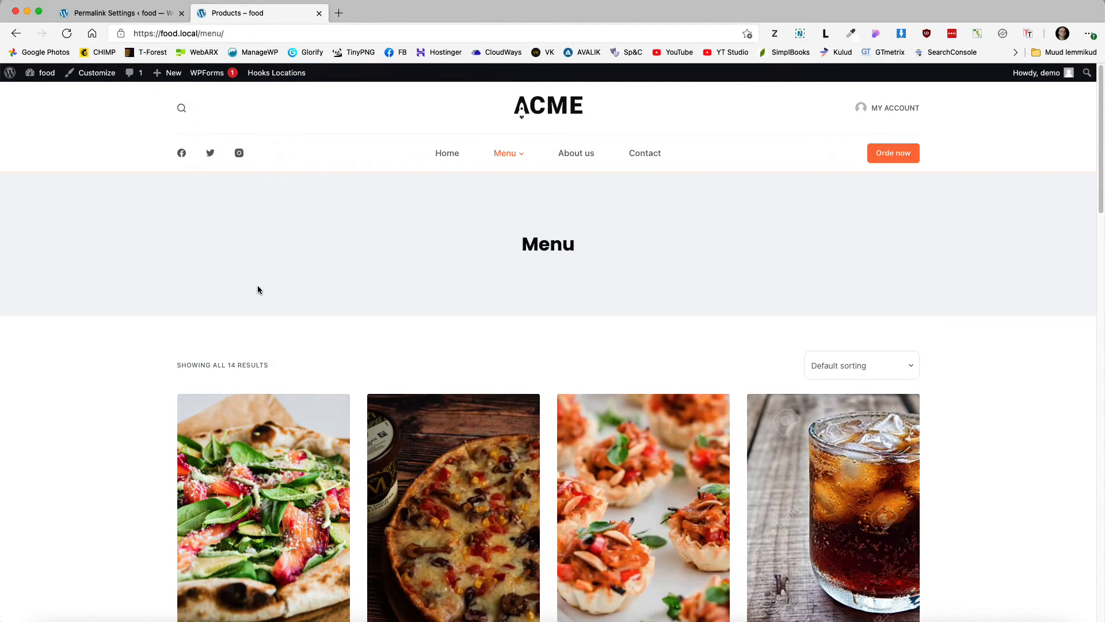
pyautogui.scroll(-3, 257, 289)
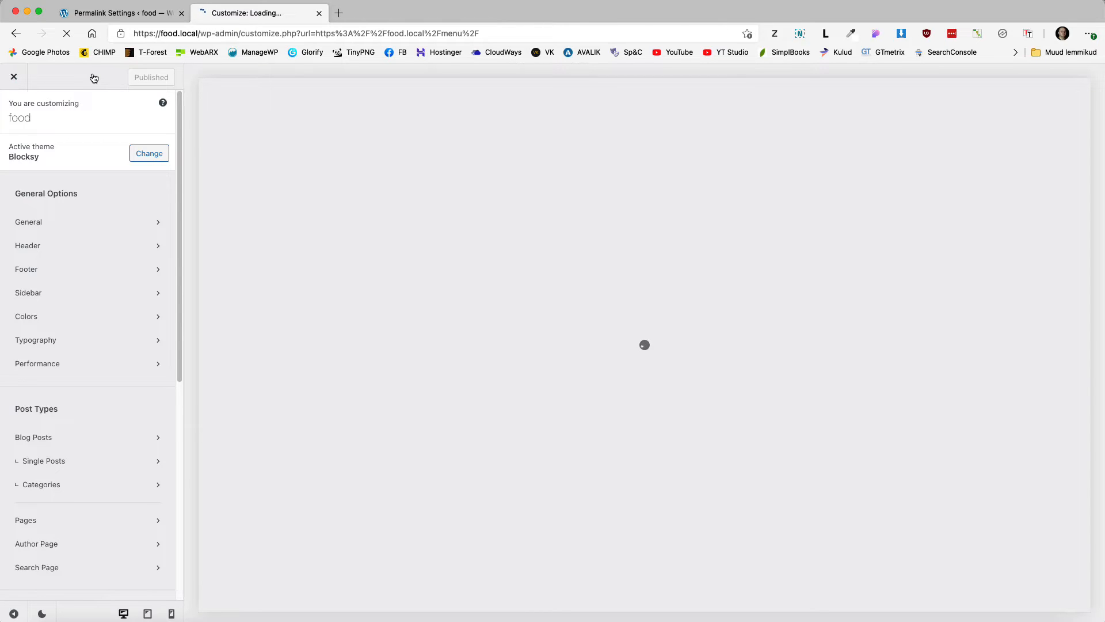
# Step: Open Product Archives in the Customizer and switch the shop layout to Type 2
pyautogui.scroll(-3, 112, 447)
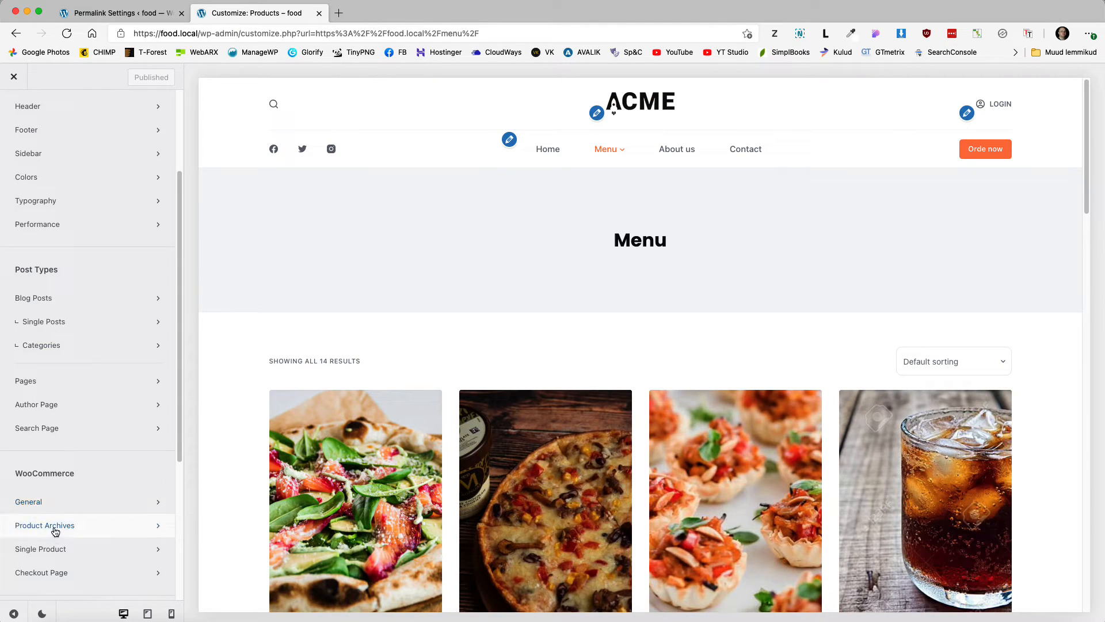
pyautogui.click(54, 525)
pyautogui.scroll(-1, 101, 328)
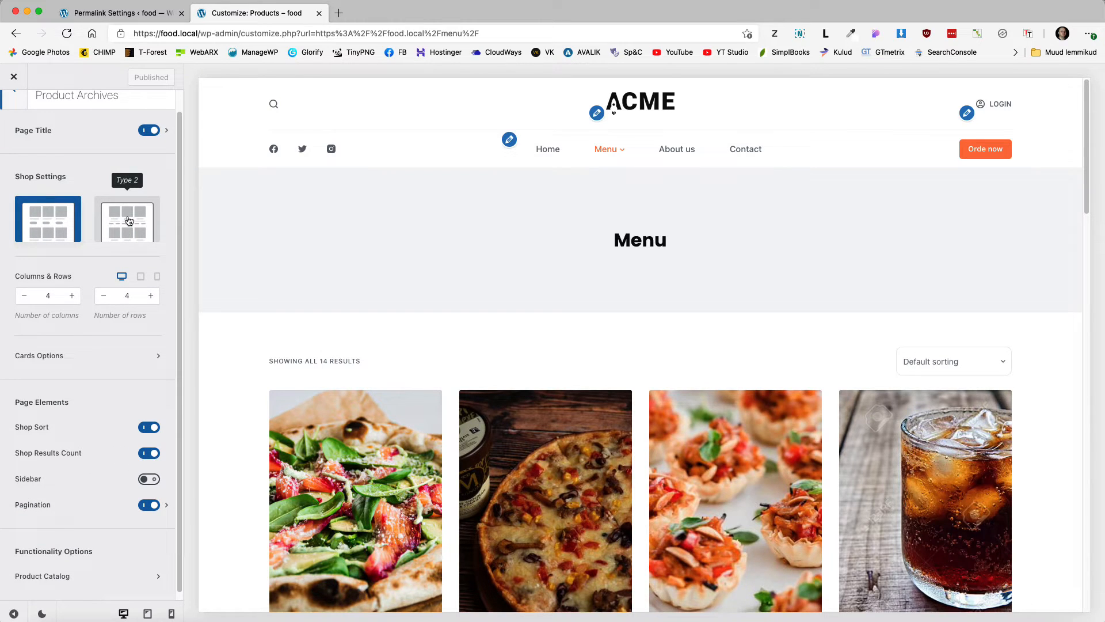
pyautogui.click(129, 214)
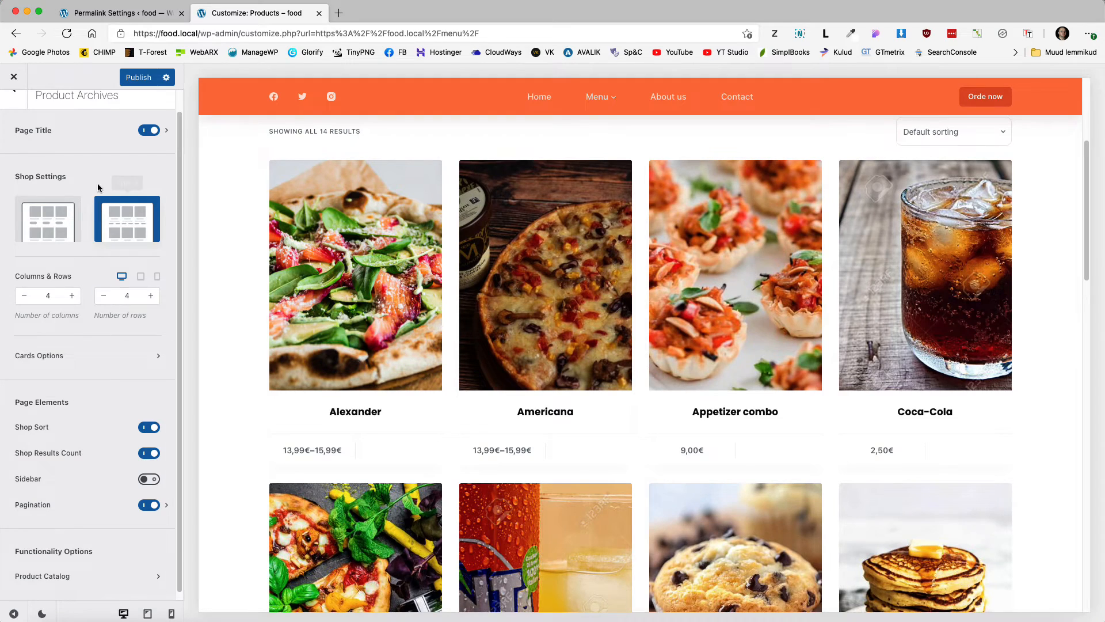
pyautogui.scroll(3, 379, 430)
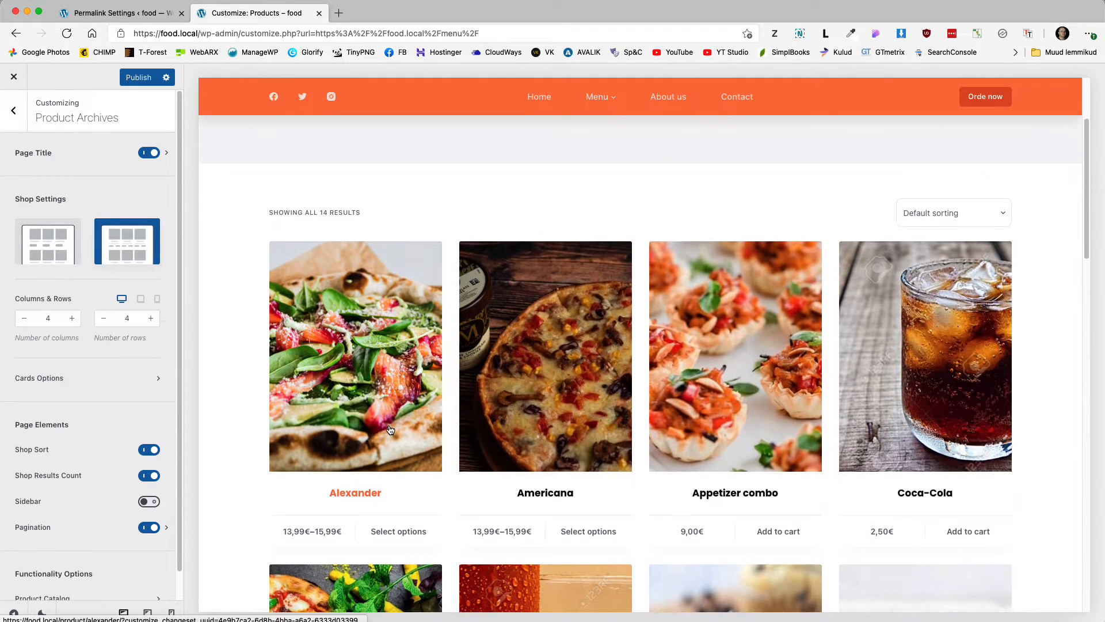
pyautogui.scroll(1, 391, 429)
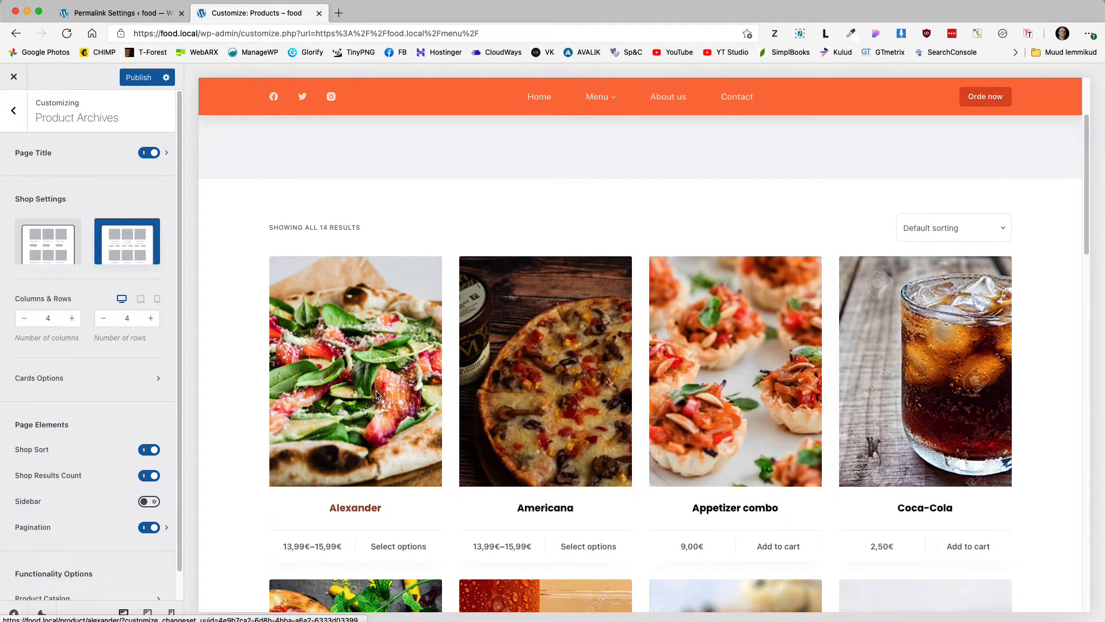
# Step: In Cards Options, set the card image ratio to square 1/1
pyautogui.click(66, 379)
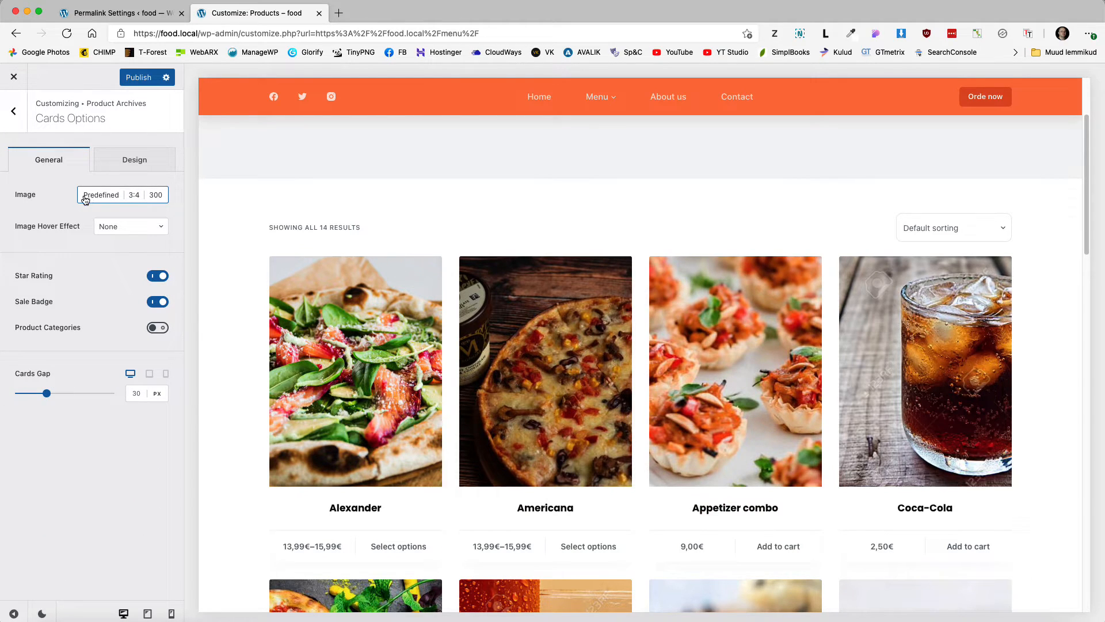
pyautogui.click(132, 196)
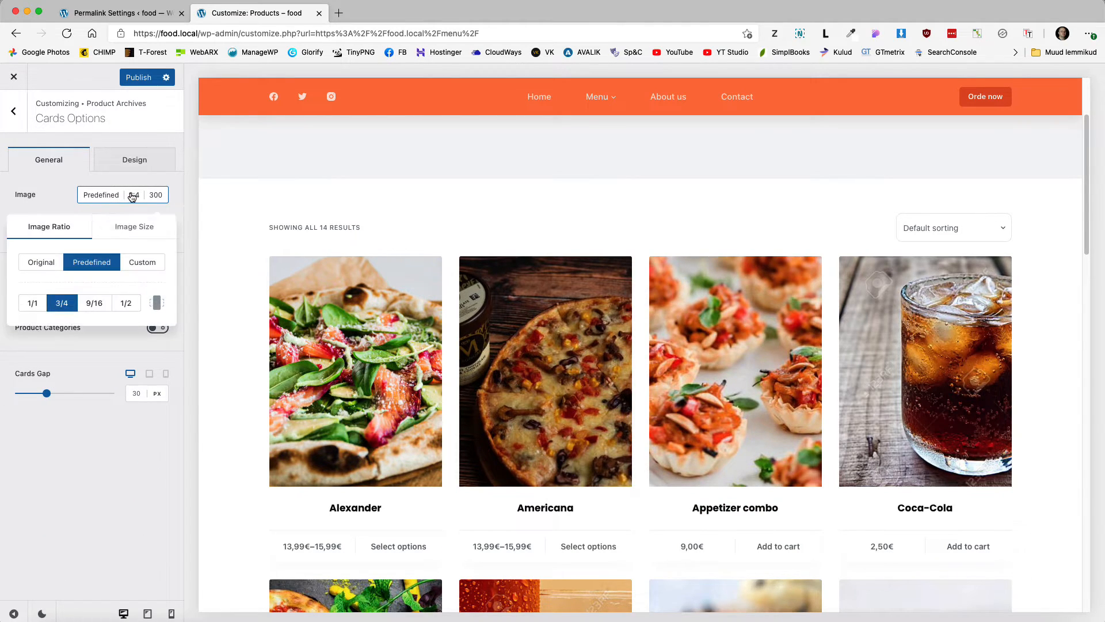
pyautogui.click(94, 303)
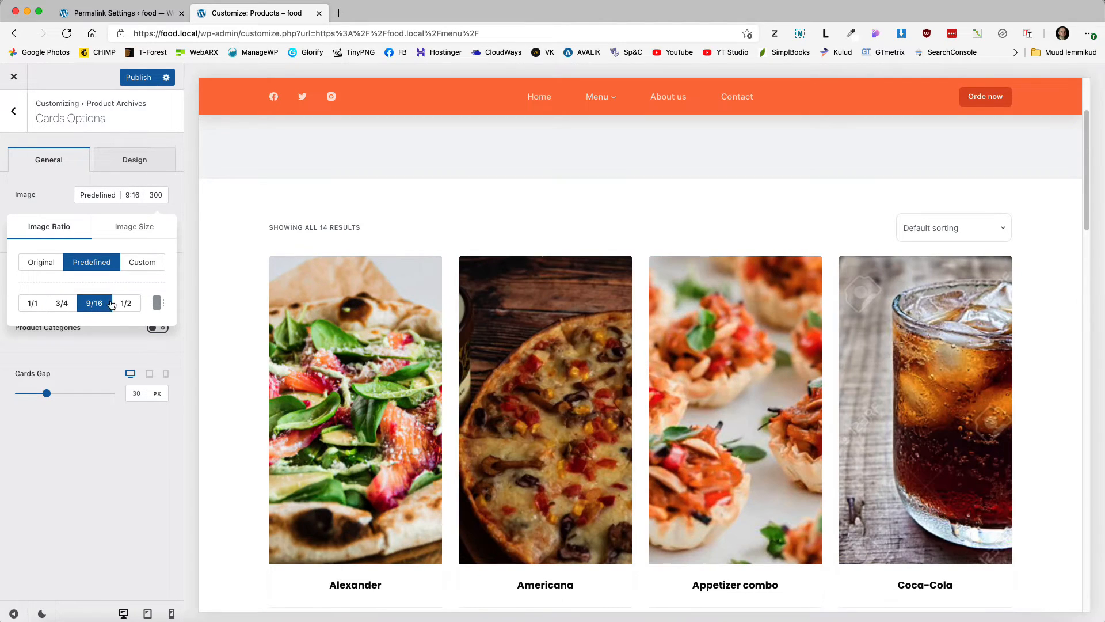
pyautogui.click(157, 304)
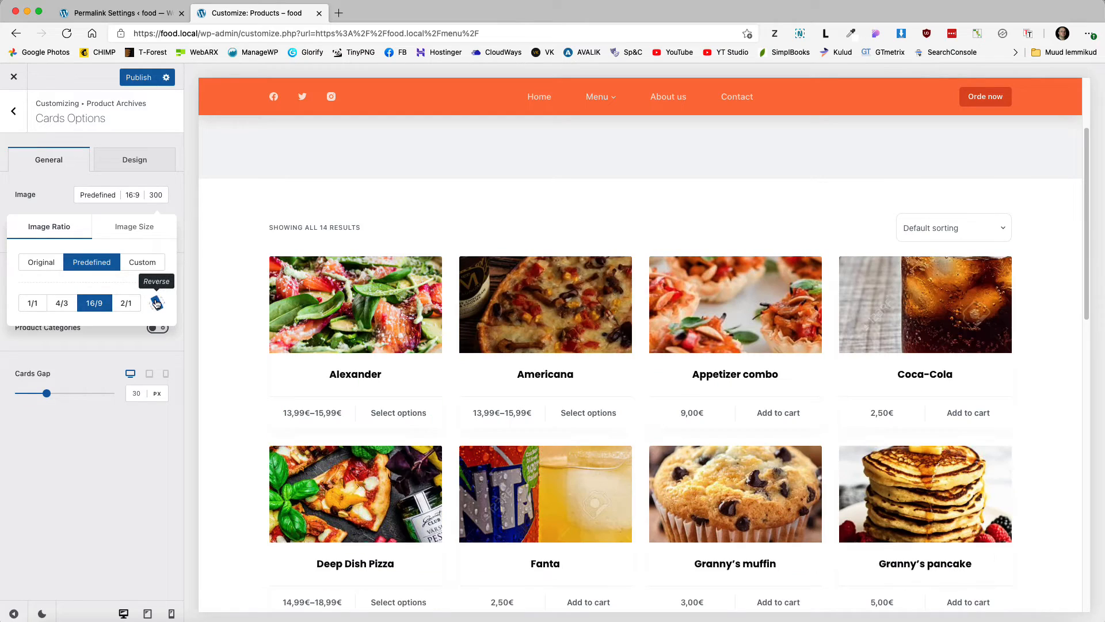
pyautogui.click(156, 303)
pyautogui.click(33, 303)
pyautogui.scroll(-5, 631, 332)
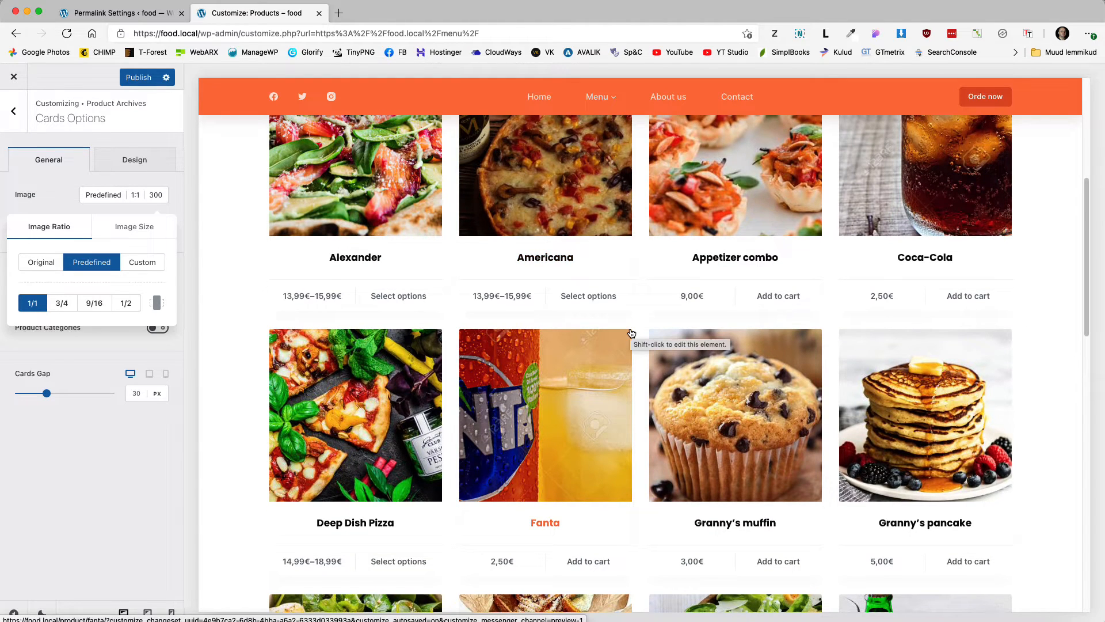
pyautogui.scroll(-4, 633, 340)
pyautogui.scroll(-4, 635, 348)
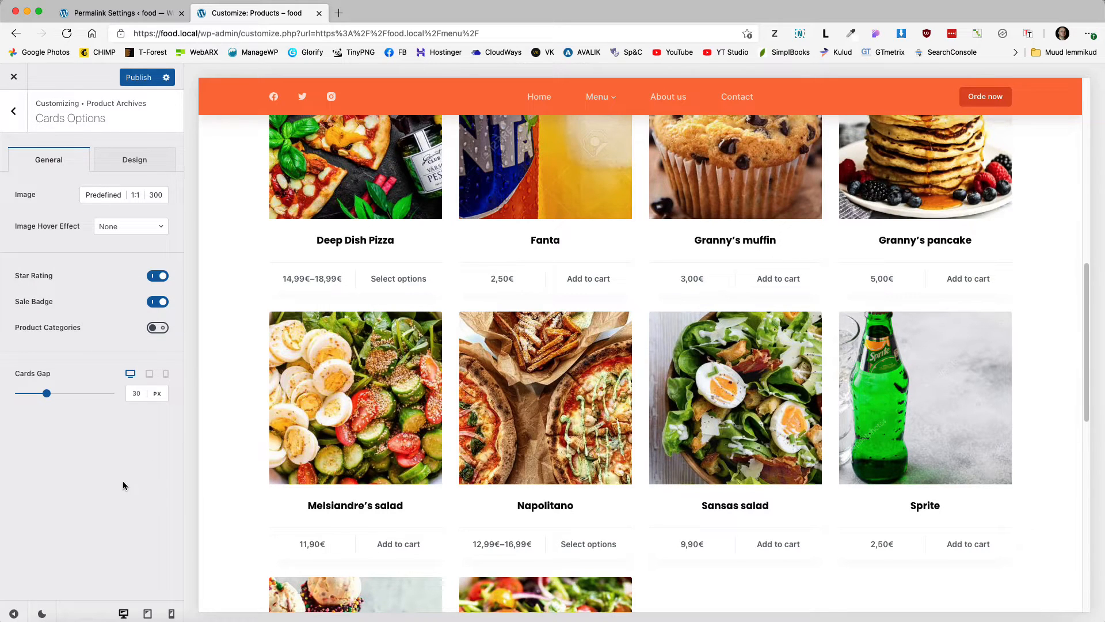
pyautogui.scroll(-4, 476, 415)
pyautogui.scroll(7, 518, 403)
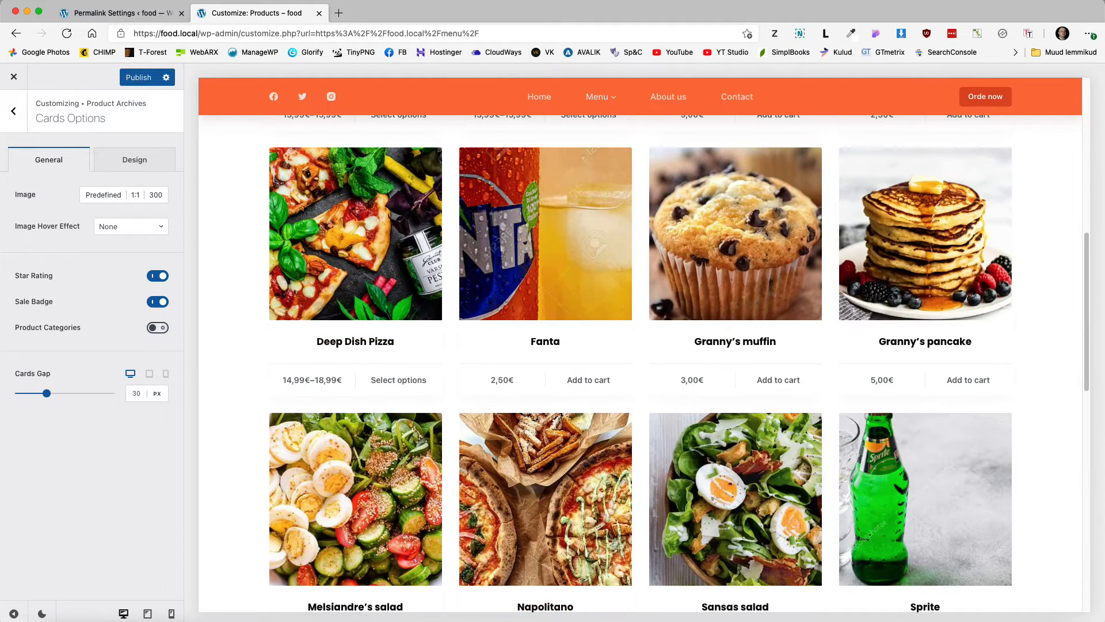
# Step: Show Product Categories on each card and set the image hover effect to Zoom
pyautogui.click(14, 111)
pyautogui.scroll(-1, 94, 372)
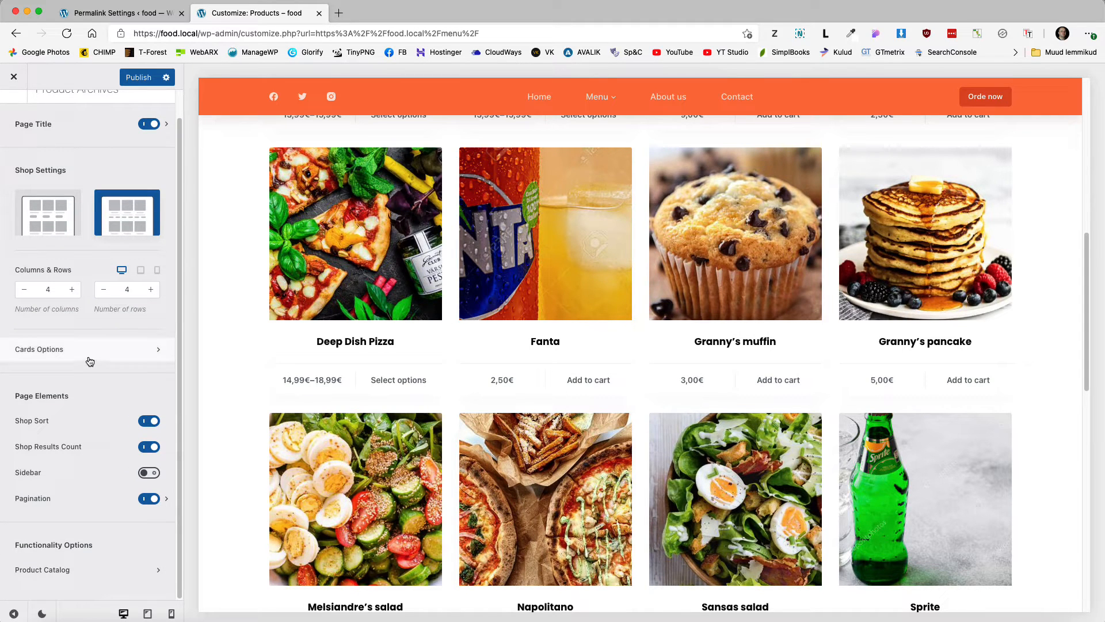
pyautogui.click(89, 353)
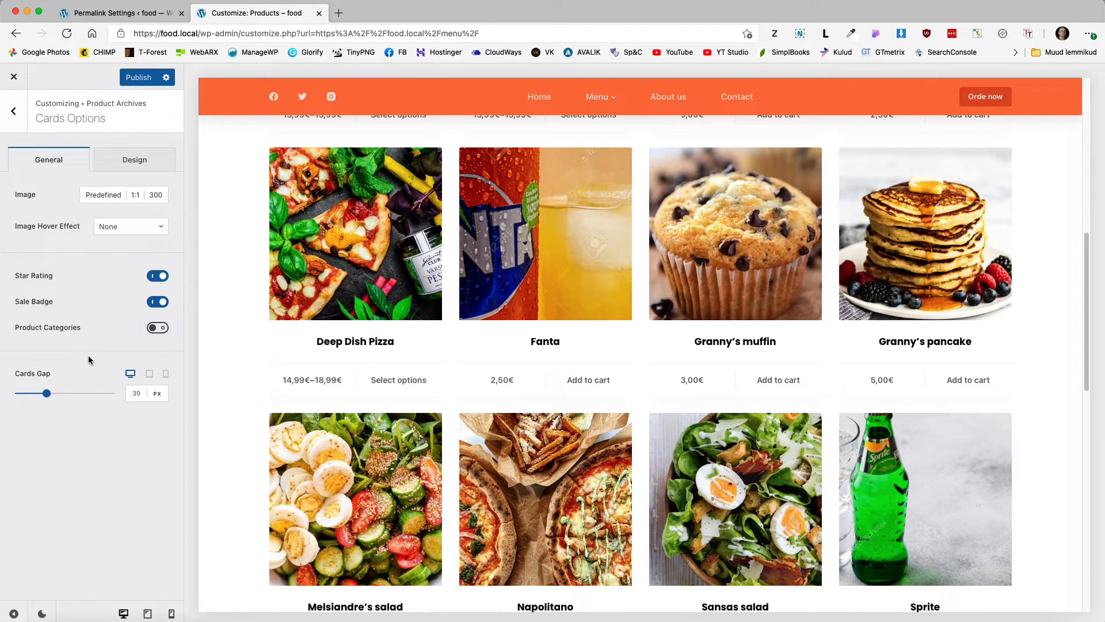
pyautogui.click(153, 328)
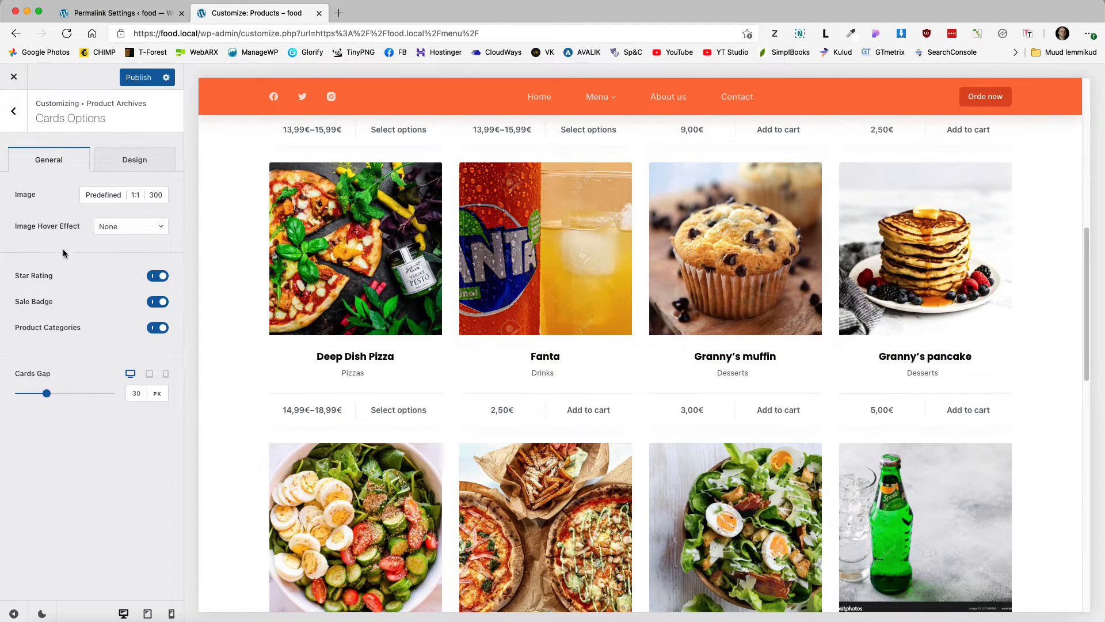
pyautogui.click(117, 228)
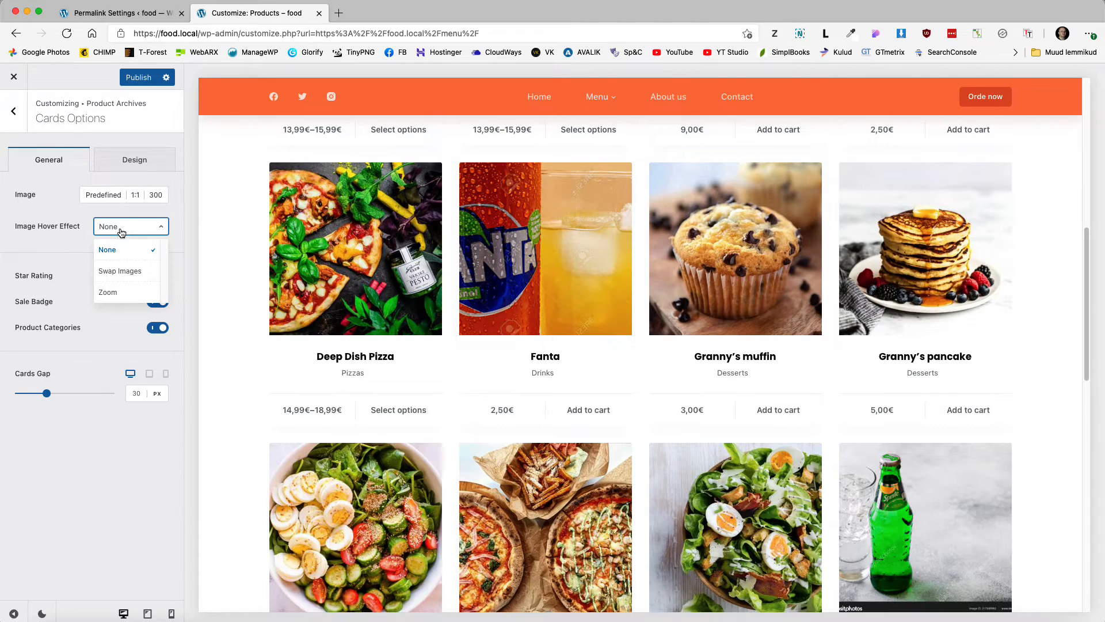
pyautogui.click(115, 290)
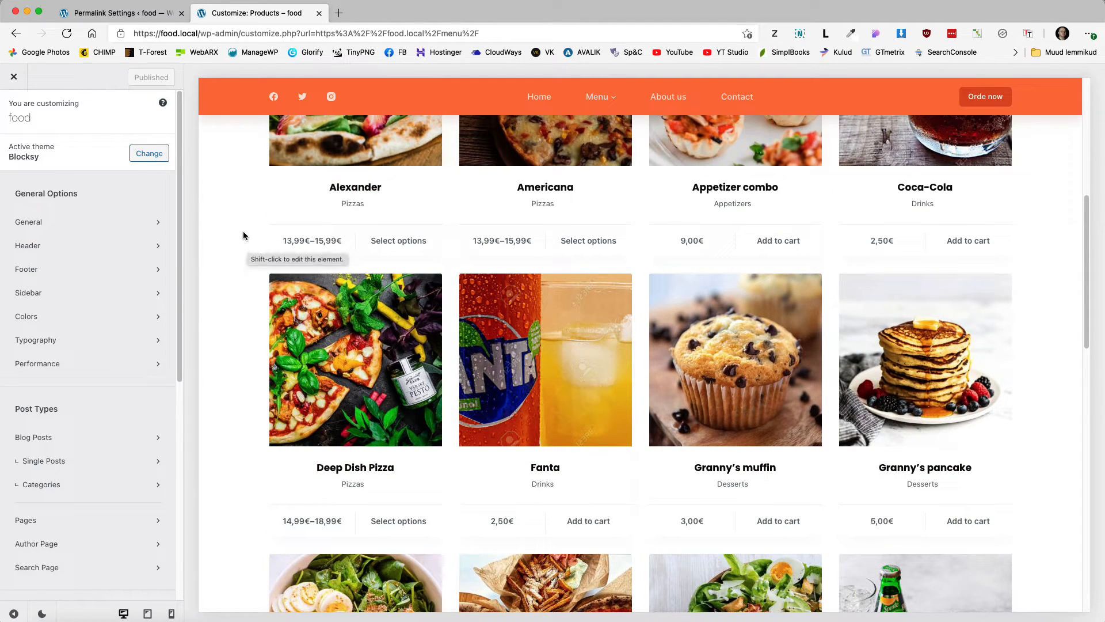
# Step: Leave the Customizer and activate Blocksy's WooCommerce Extra pro extension
pyautogui.click(13, 79)
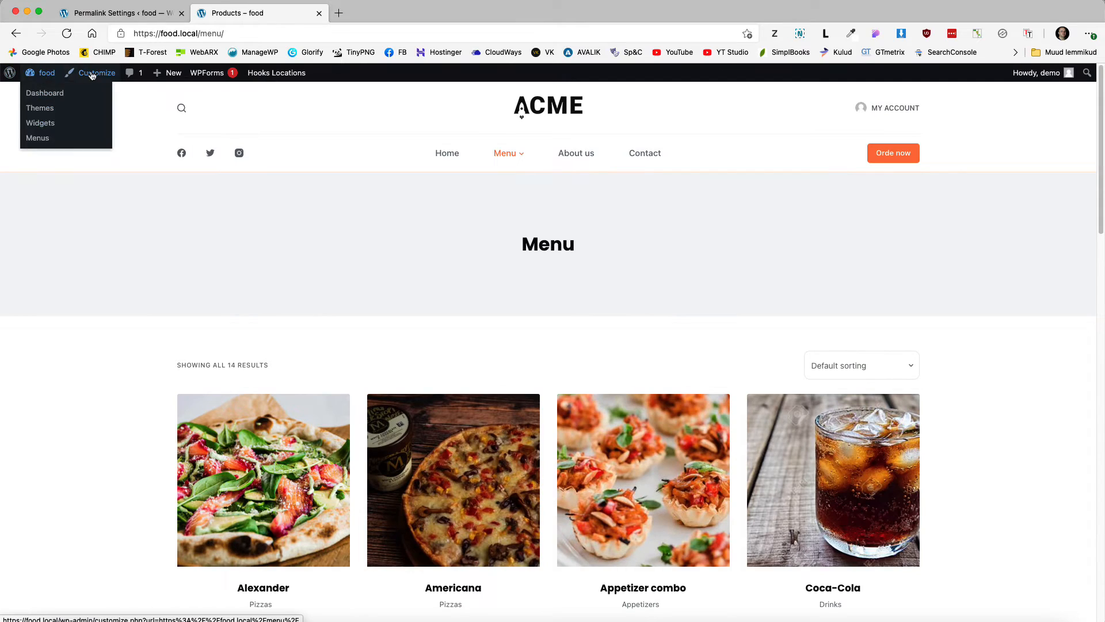
pyautogui.click(39, 94)
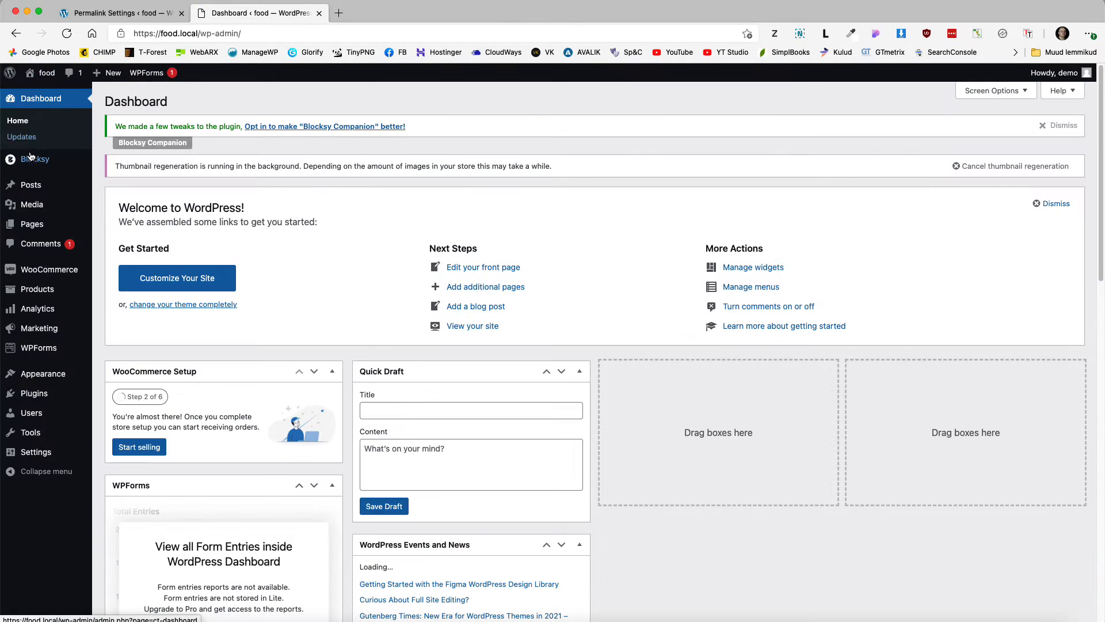
pyautogui.moveTo(35, 165)
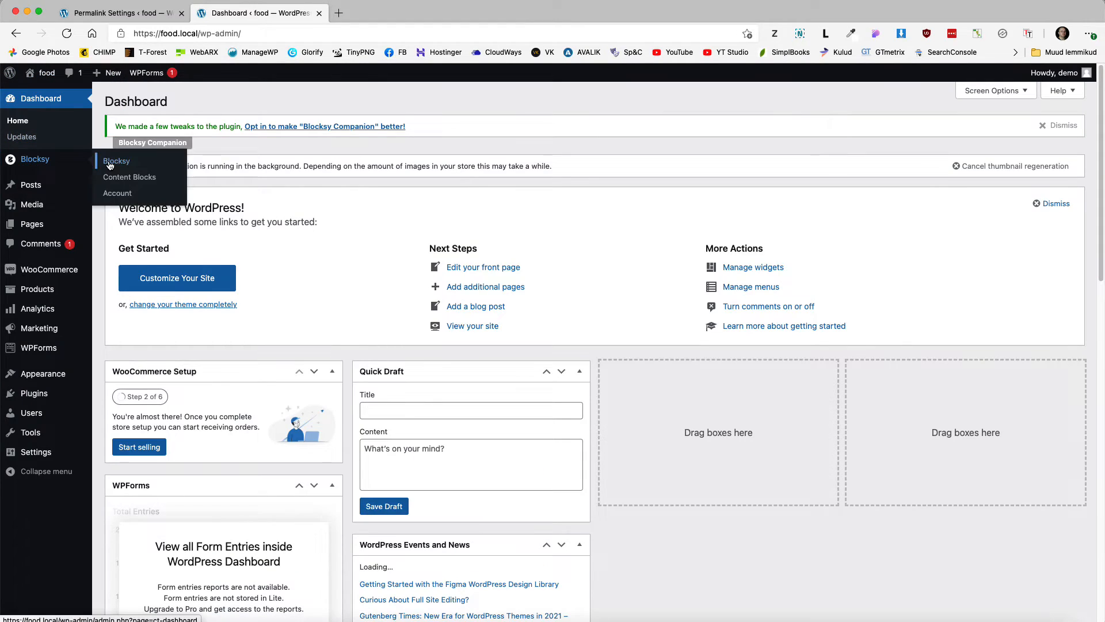
pyautogui.click(110, 163)
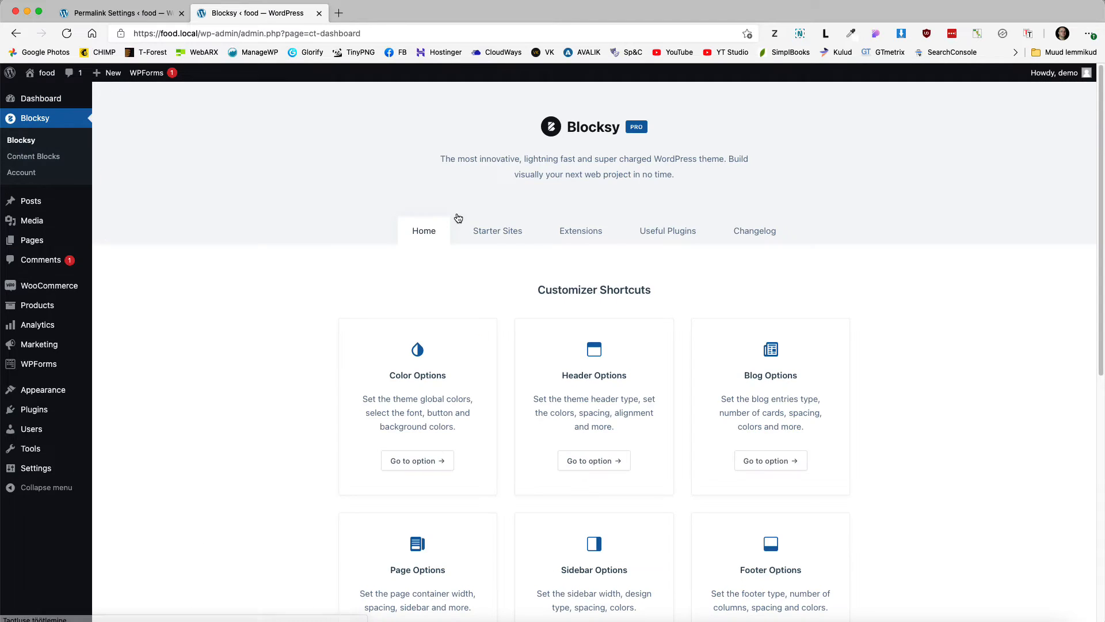
pyautogui.click(580, 232)
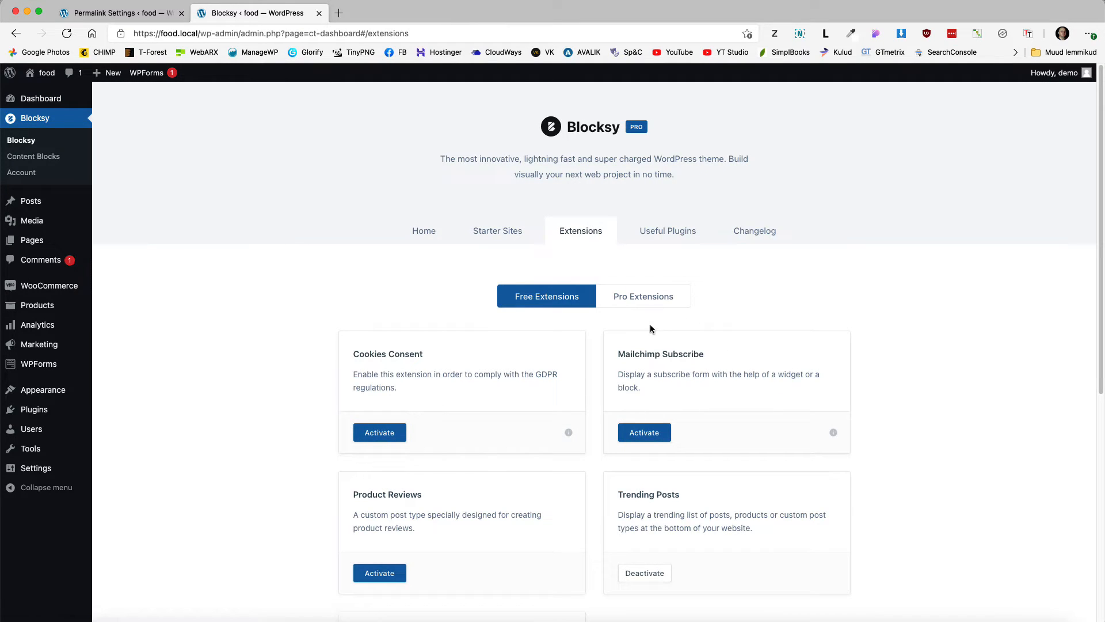
pyautogui.click(643, 293)
pyautogui.scroll(-5, 752, 338)
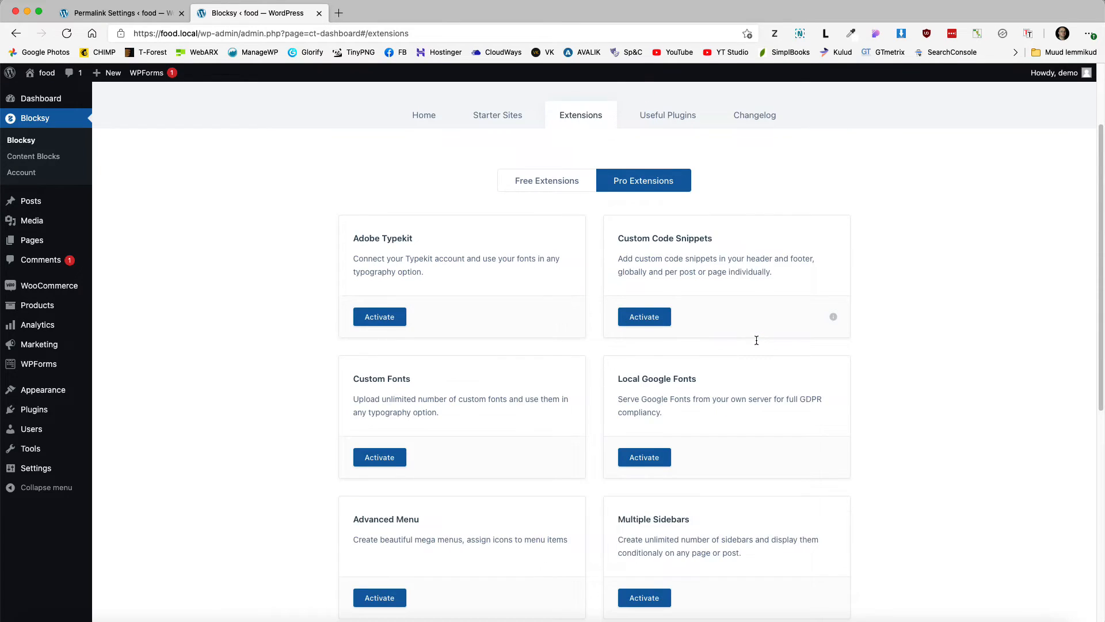
pyautogui.scroll(-2, 755, 341)
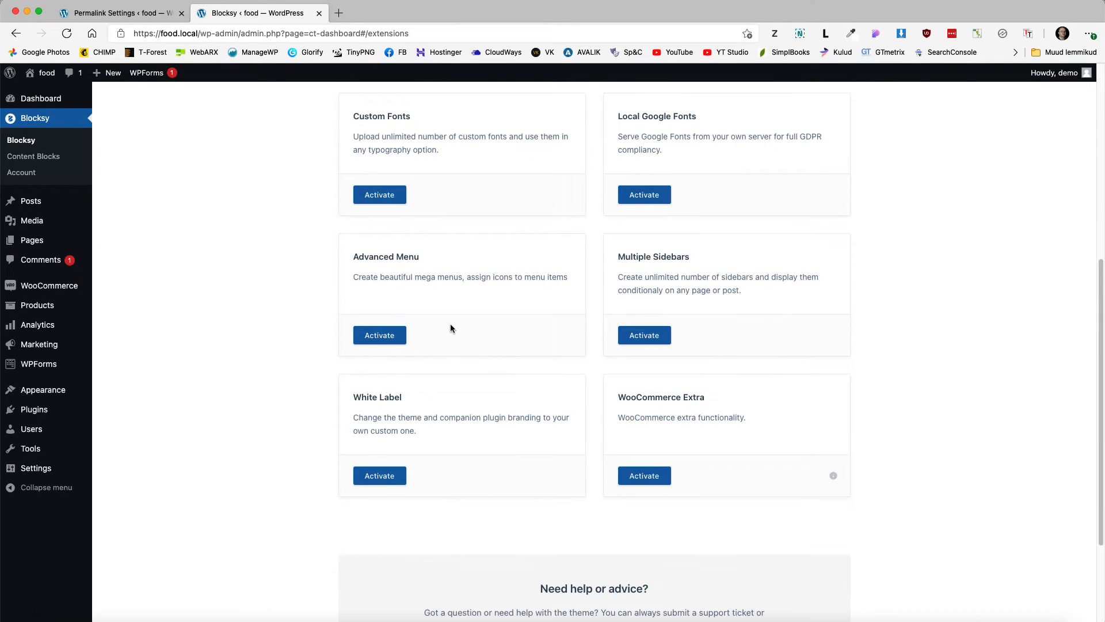
pyautogui.click(643, 478)
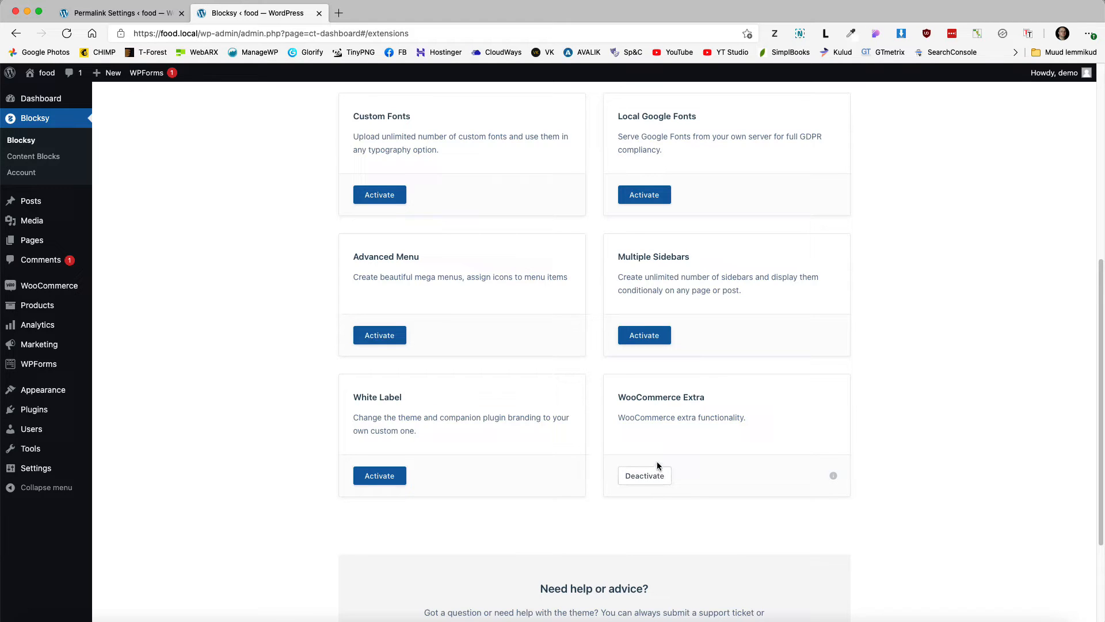
# Step: Reopen the site Customizer via Appearance > Customize
pyautogui.scroll(3, 222, 397)
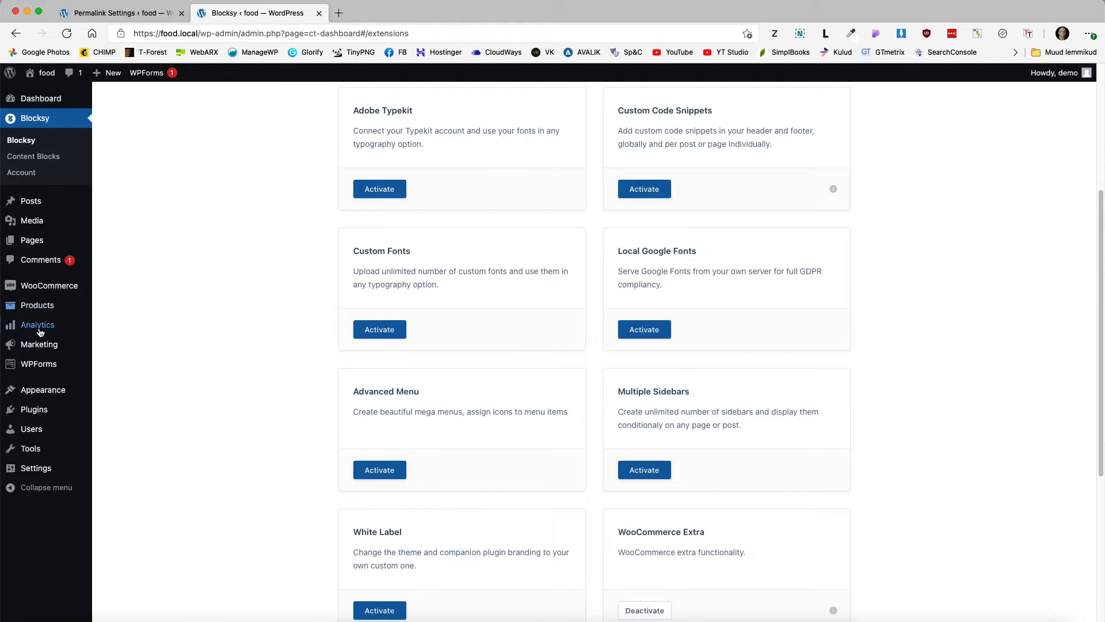
pyautogui.moveTo(23, 392)
pyautogui.click(117, 410)
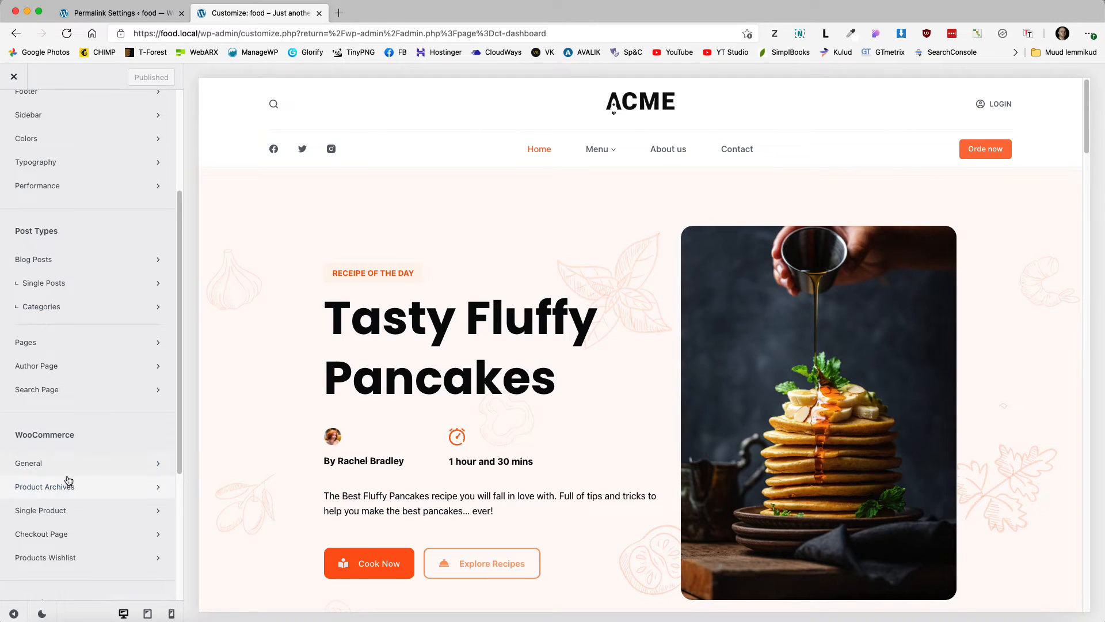
# Step: Preview the Menu page, set the card quick view Trigger Modal On to Card click, and publish
pyautogui.click(599, 152)
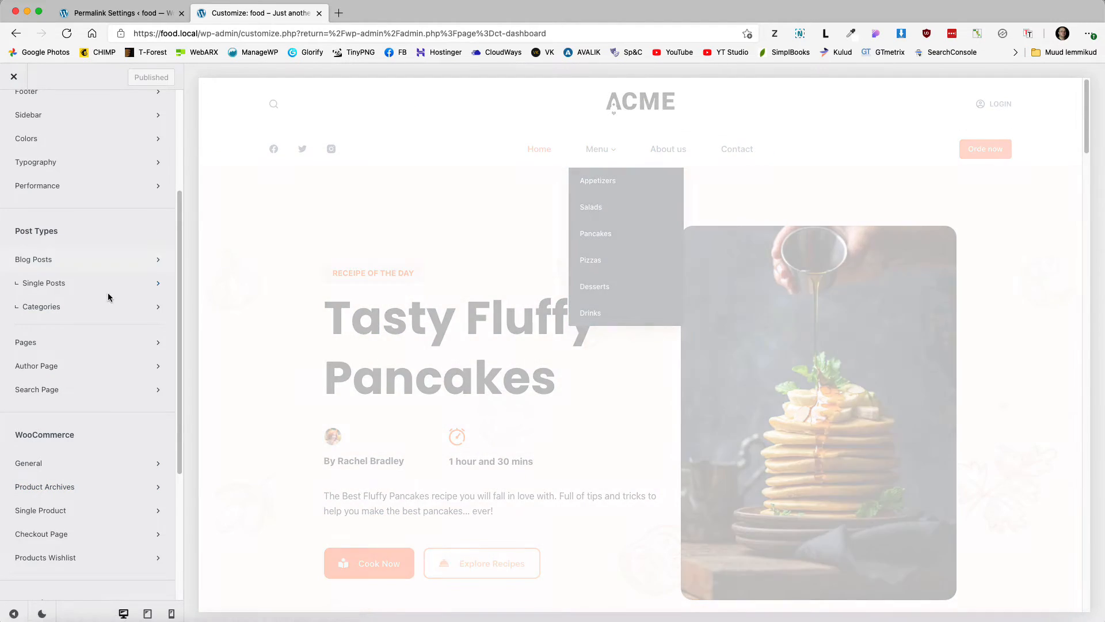
pyautogui.click(49, 489)
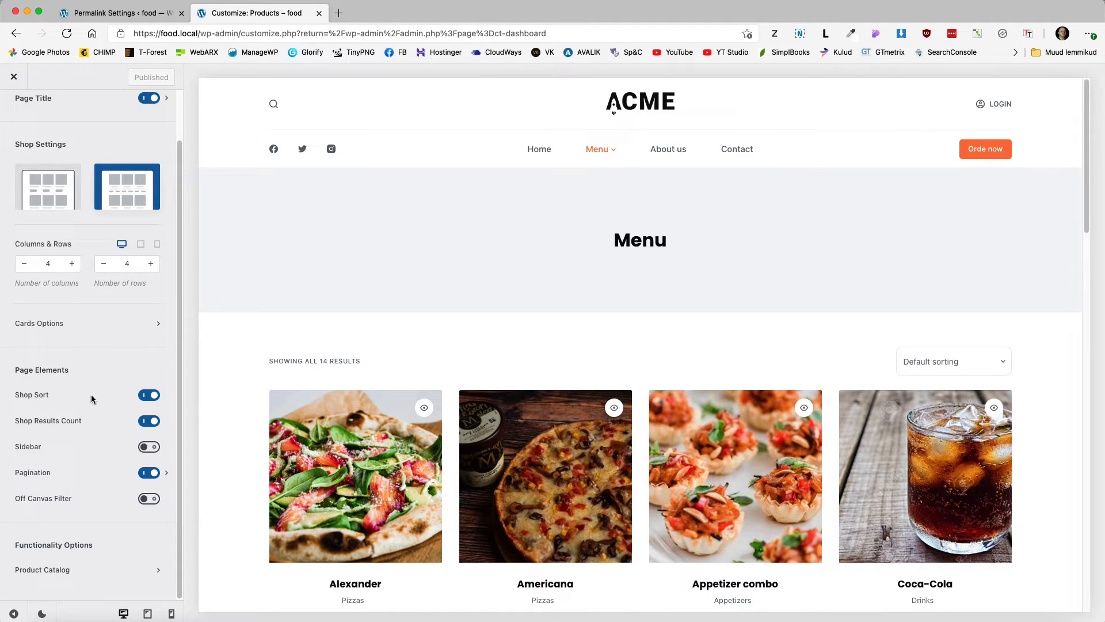
pyautogui.click(85, 321)
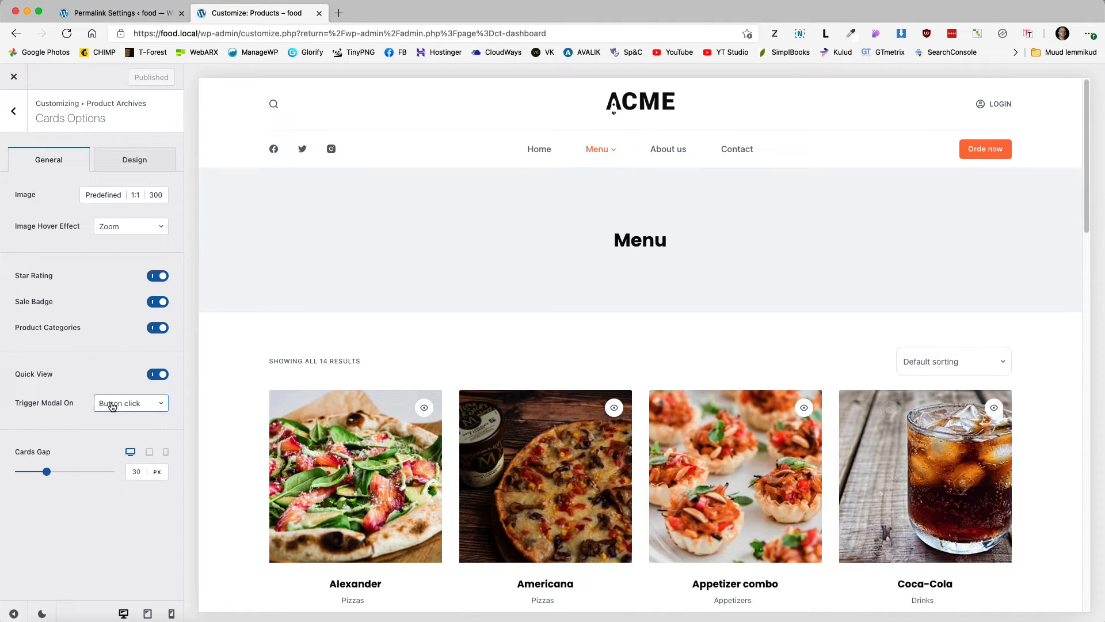
pyautogui.click(131, 404)
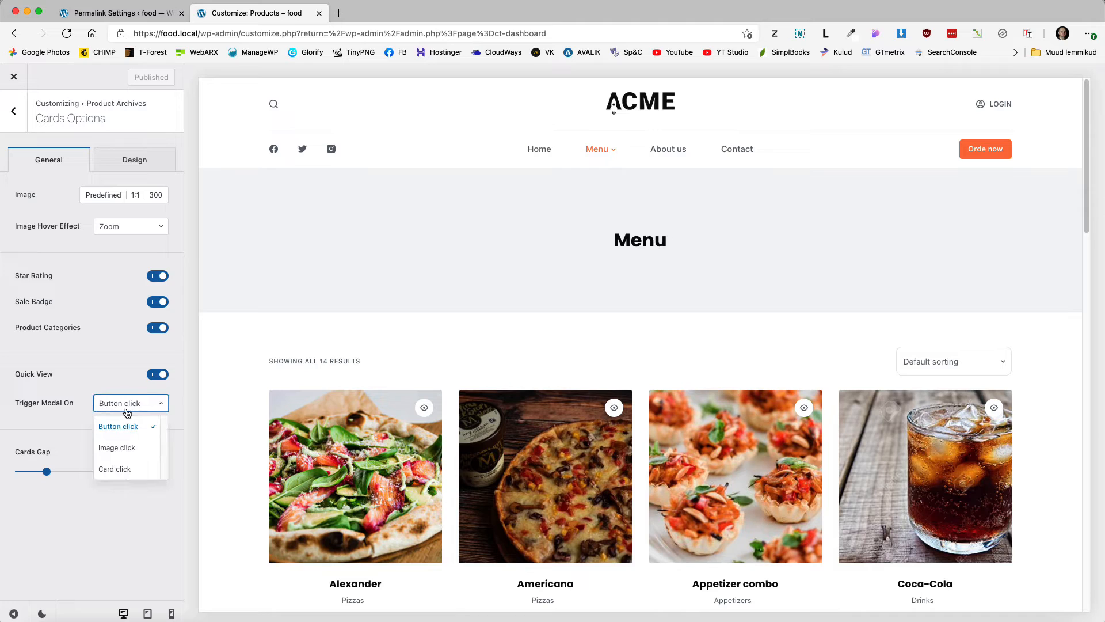
pyautogui.click(116, 470)
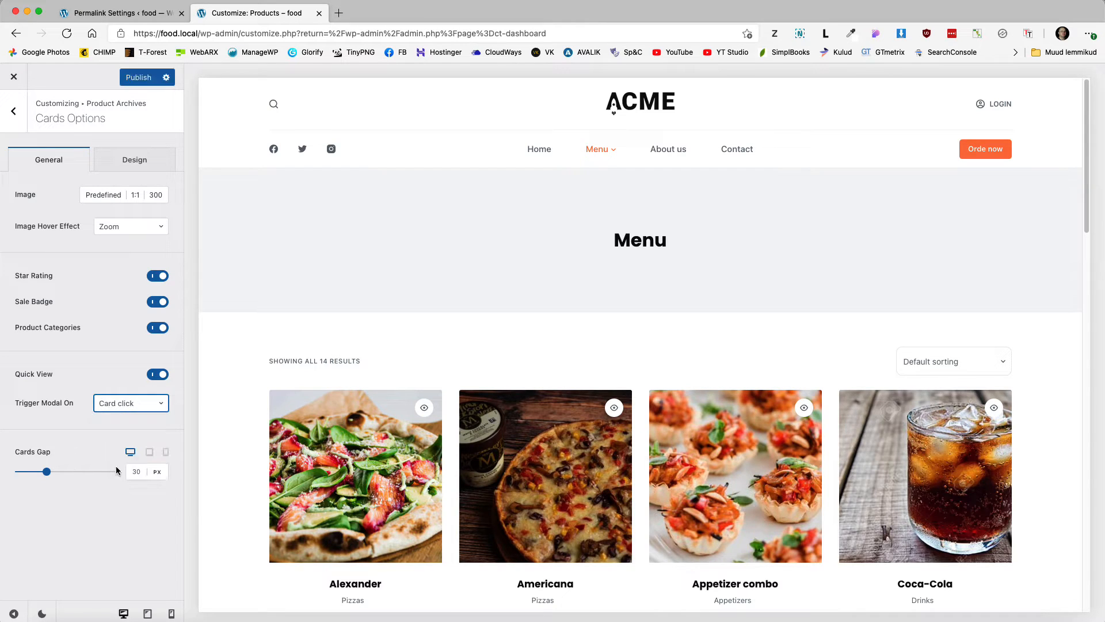
pyautogui.click(139, 77)
# Step: Open the live site in a new tab and go to the Menu products page
pyautogui.click(133, 16)
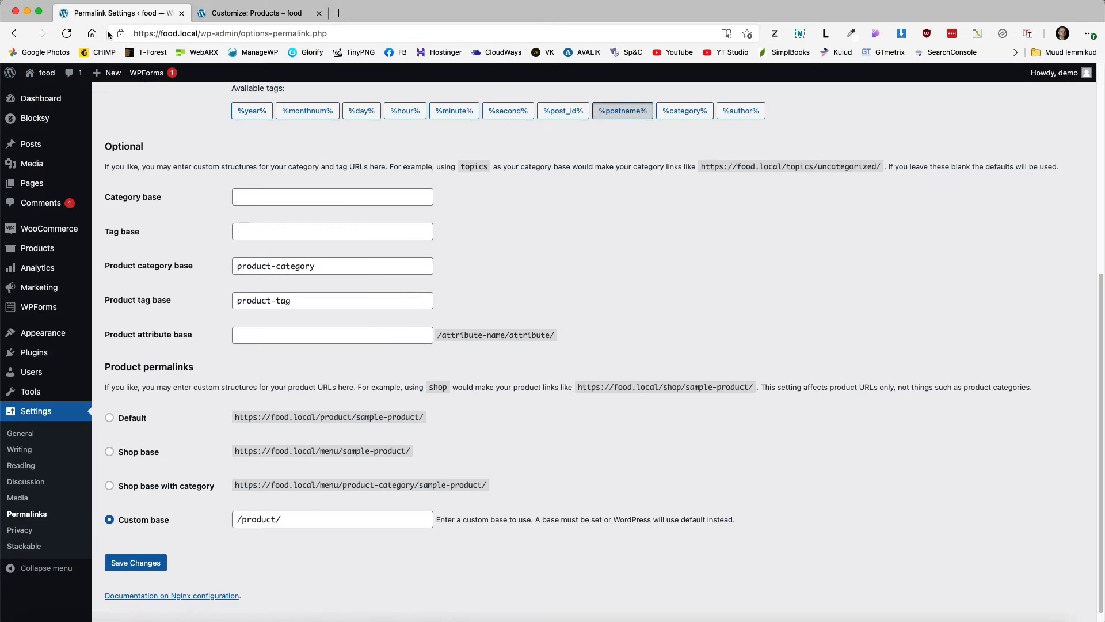
pyautogui.keyDown('super'); pyautogui.click(46, 86); pyautogui.keyUp('super')
pyautogui.click(255, 13)
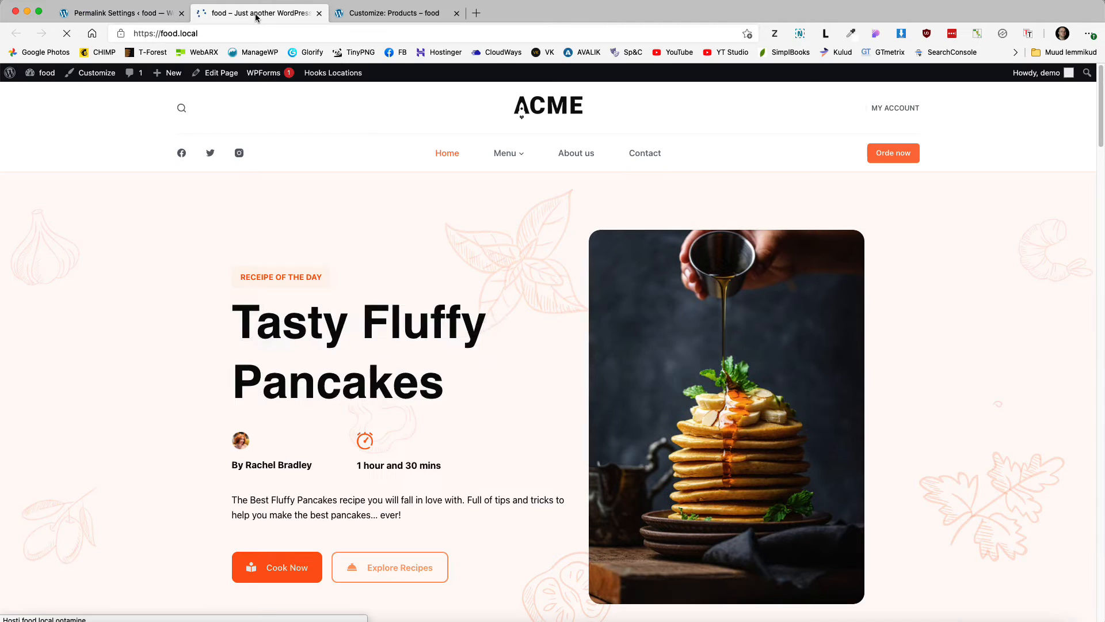
pyautogui.moveTo(507, 155)
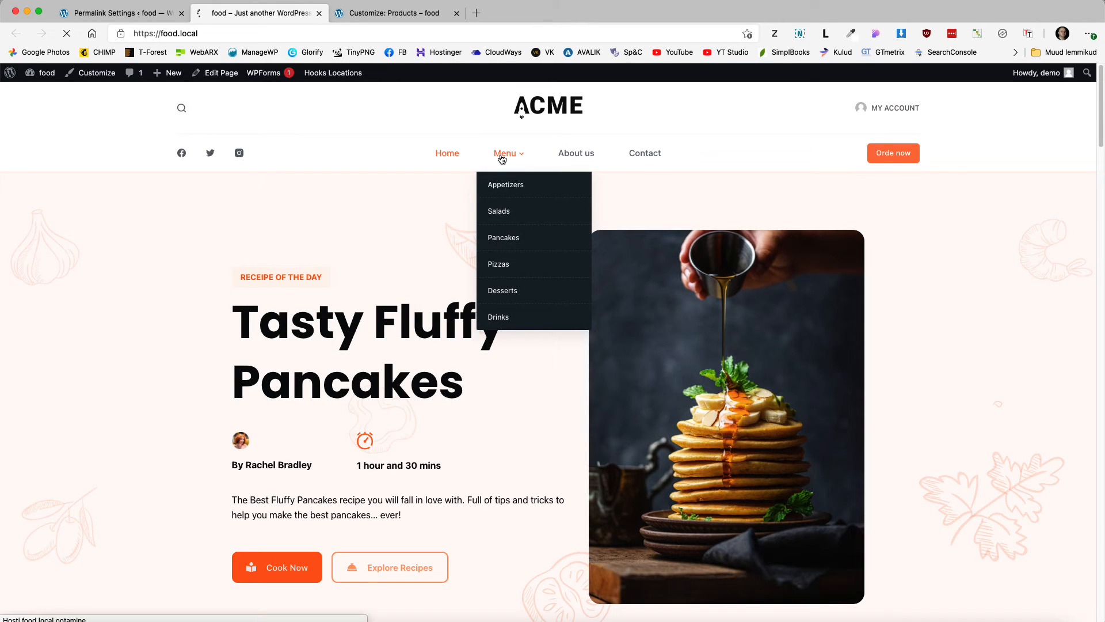
pyautogui.click(503, 154)
pyautogui.scroll(-3, 111, 381)
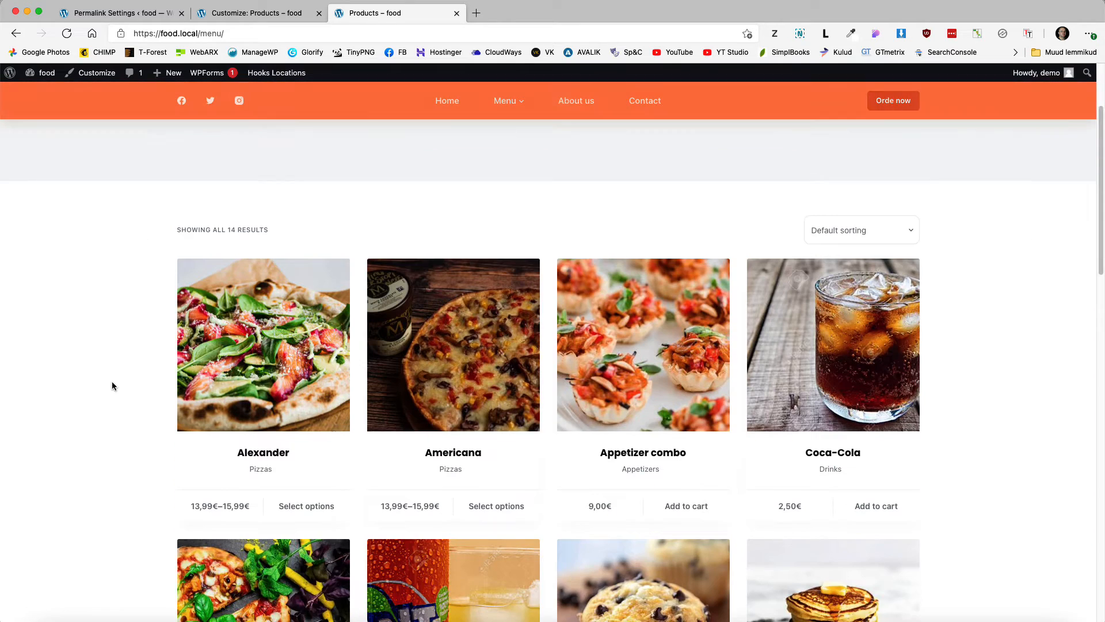
pyautogui.scroll(1, 113, 384)
# Step: Test the Alexander pizza quick view by opening and closing it three times
pyautogui.click(301, 257)
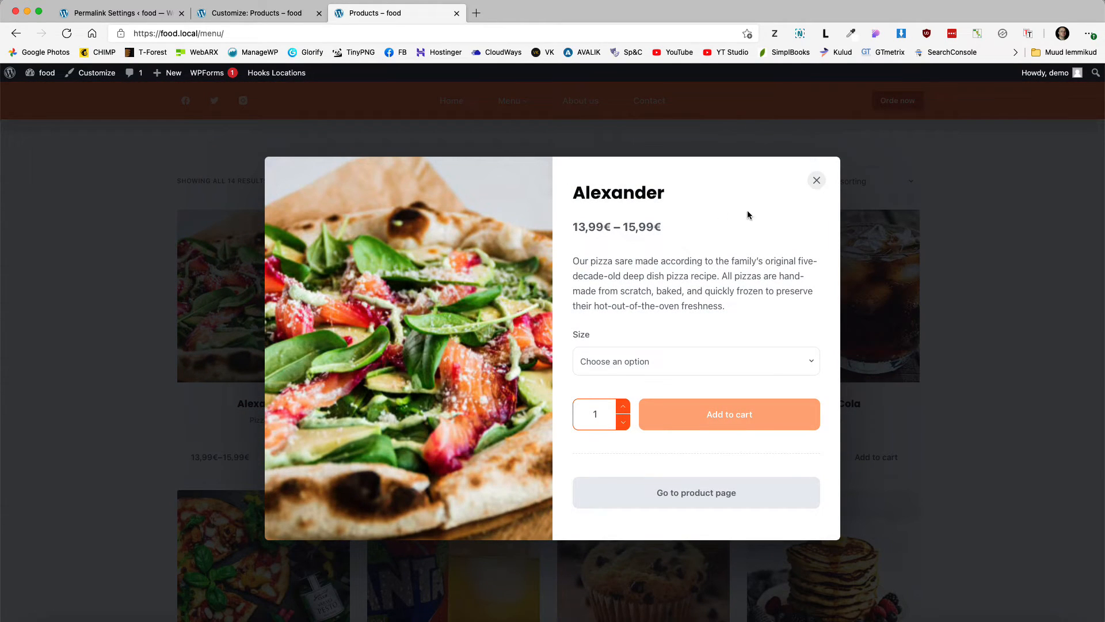
pyautogui.click(816, 180)
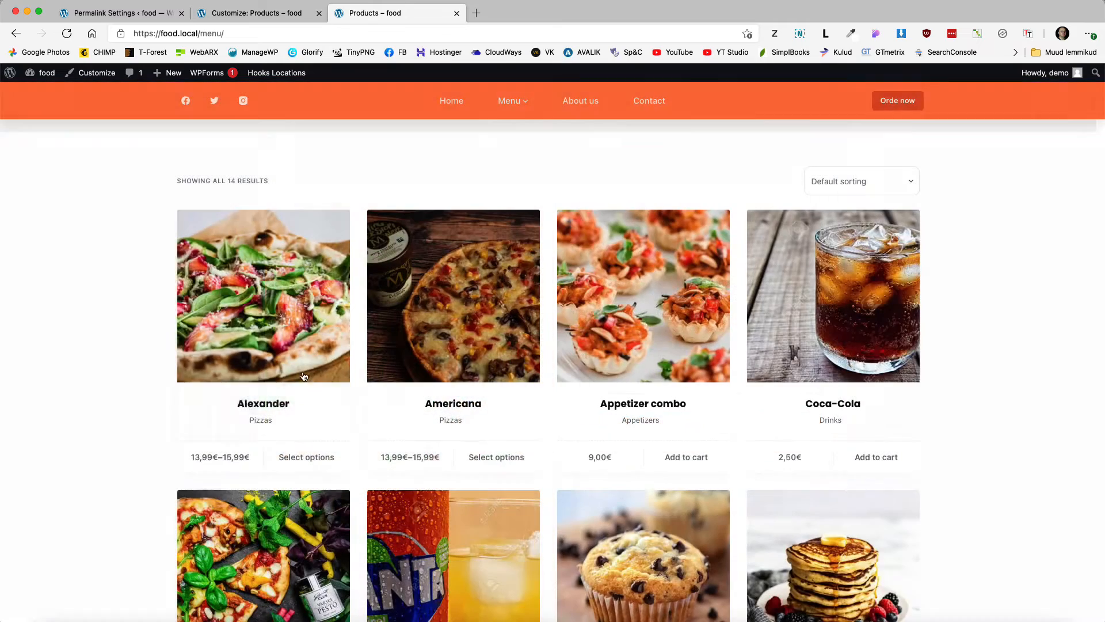
pyautogui.click(271, 407)
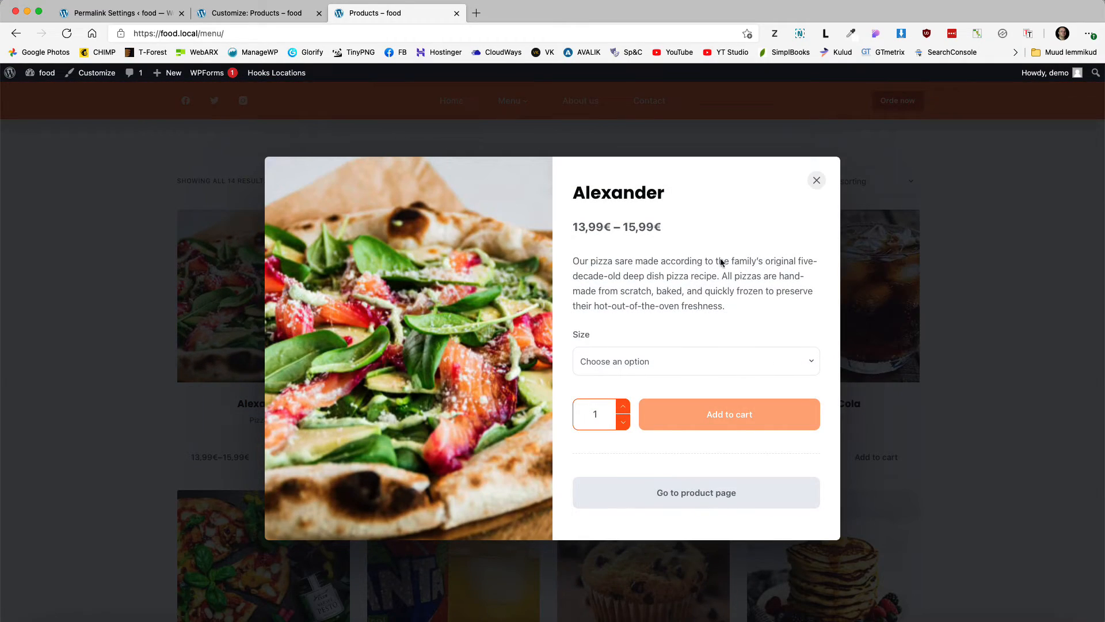
pyautogui.click(818, 182)
pyautogui.click(281, 460)
pyautogui.click(816, 181)
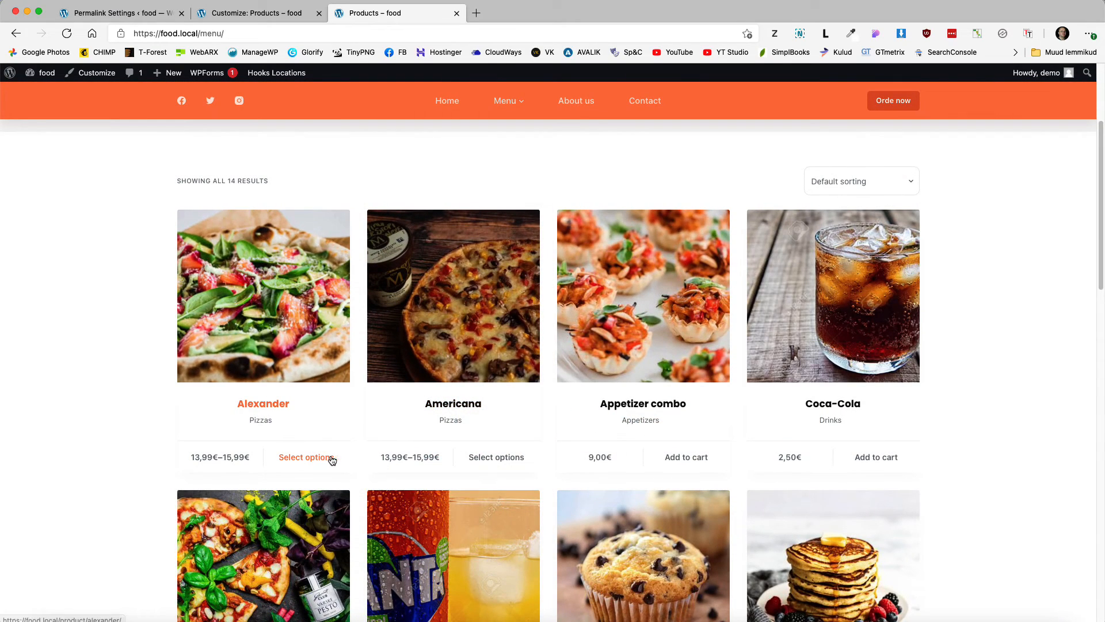
# Step: Add Appetizer combo to the cart, check its quick view, then return to Permalink Settings
pyautogui.scroll(-1, 533, 415)
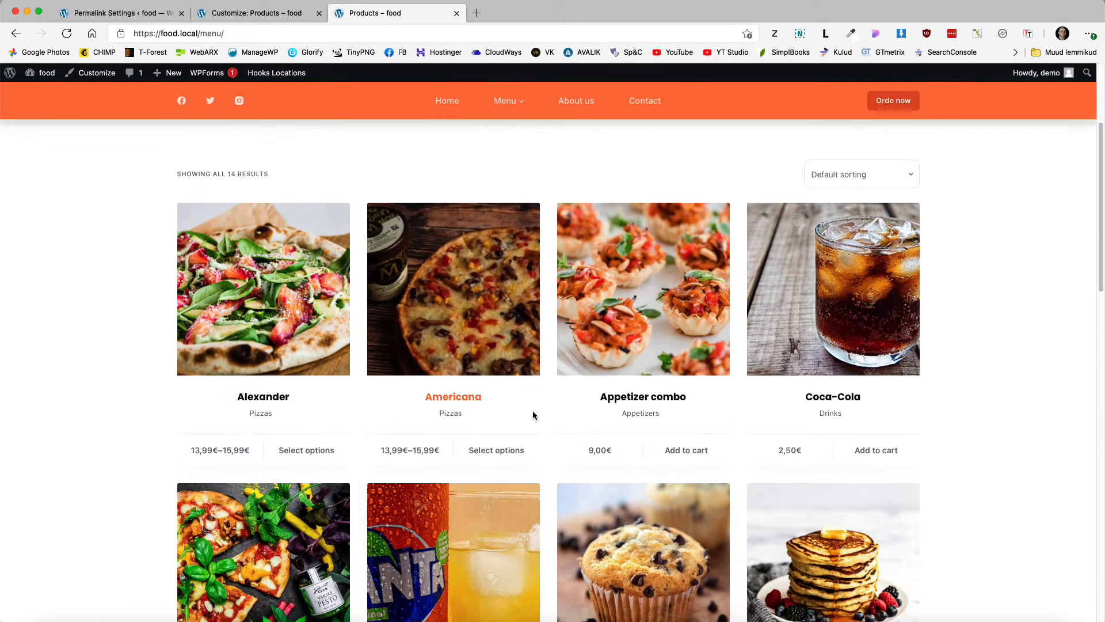
pyautogui.click(673, 422)
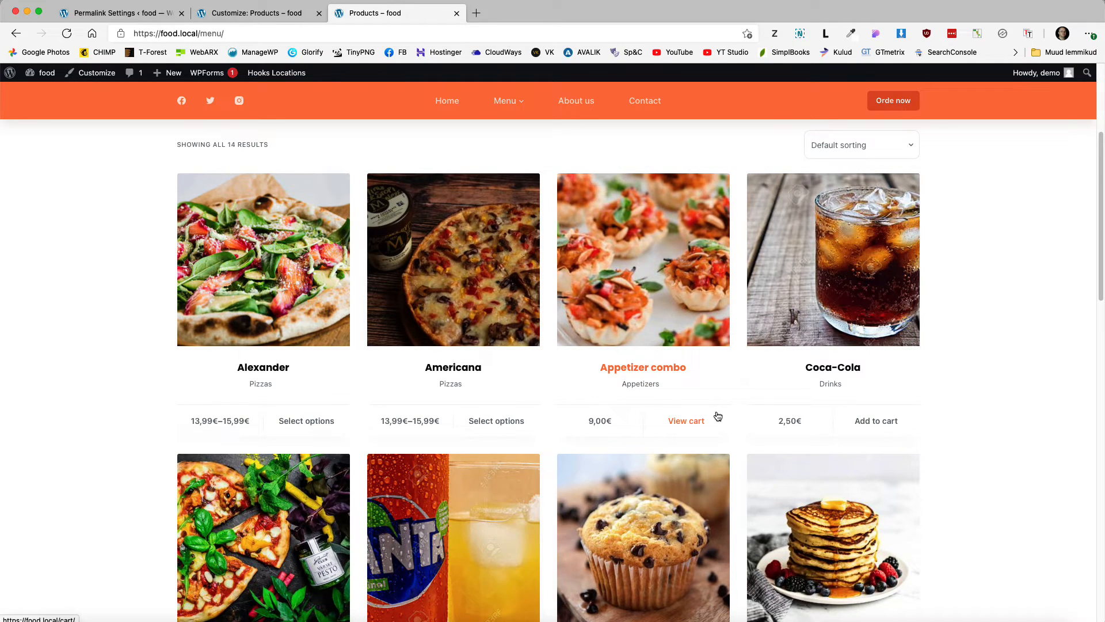
pyautogui.click(647, 279)
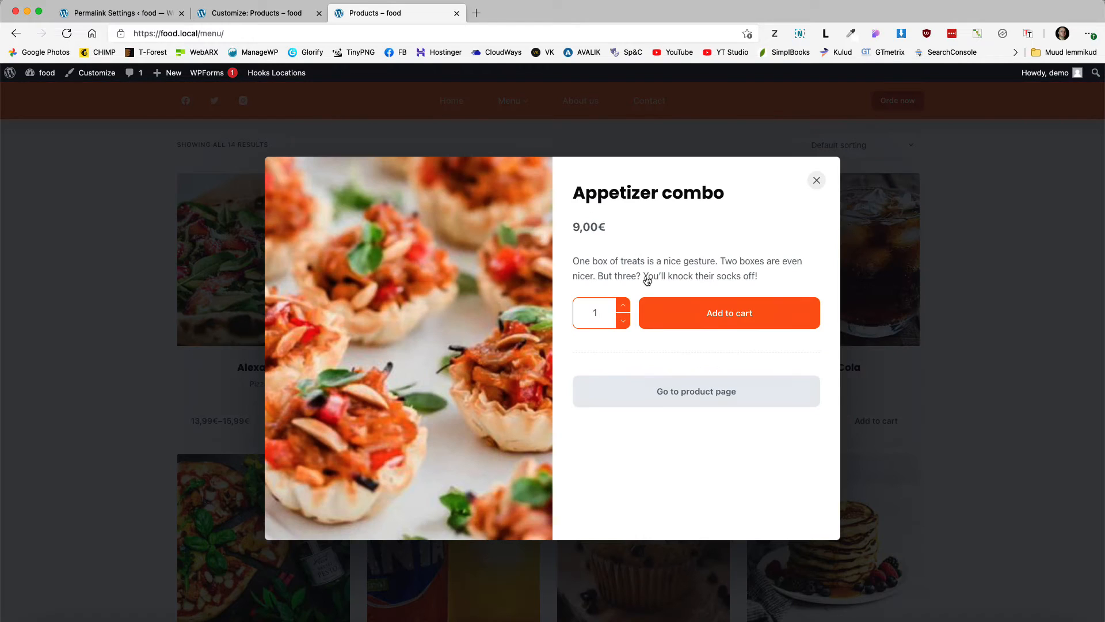
pyautogui.click(816, 181)
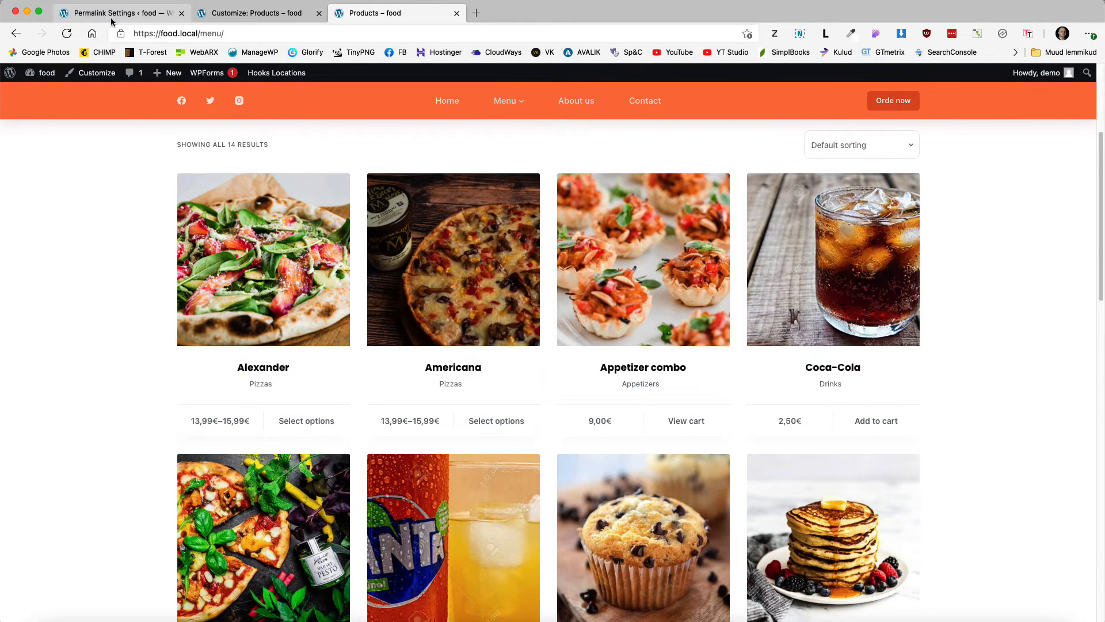
pyautogui.click(112, 18)
# Step: Search Add New Plugins for 'code snippets', then install and activate Code Snippets
pyautogui.moveTo(65, 359)
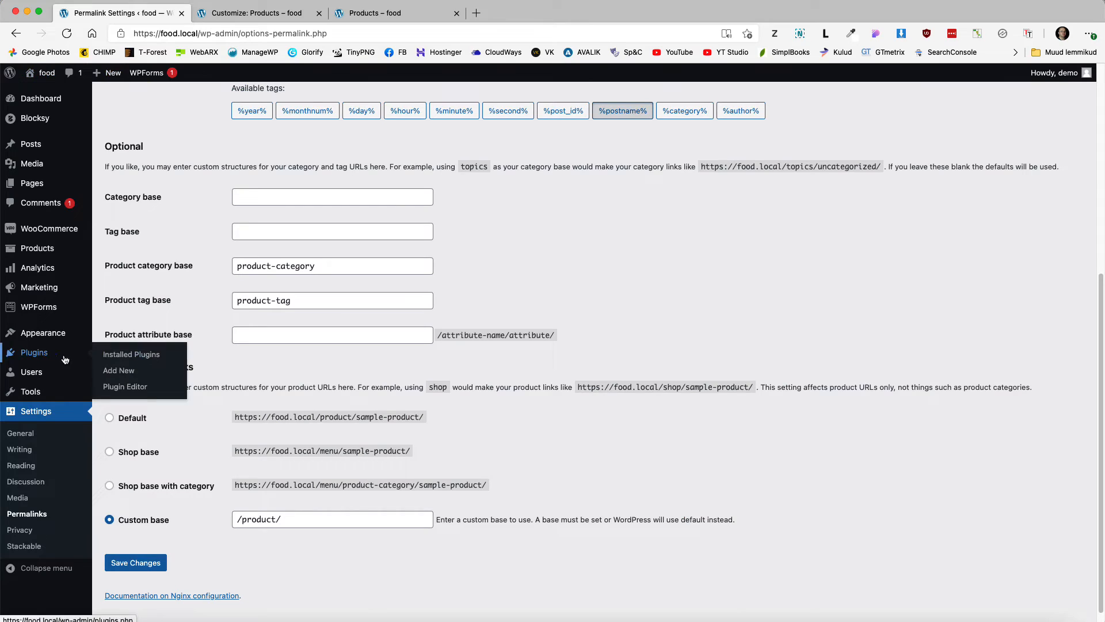
pyautogui.click(113, 372)
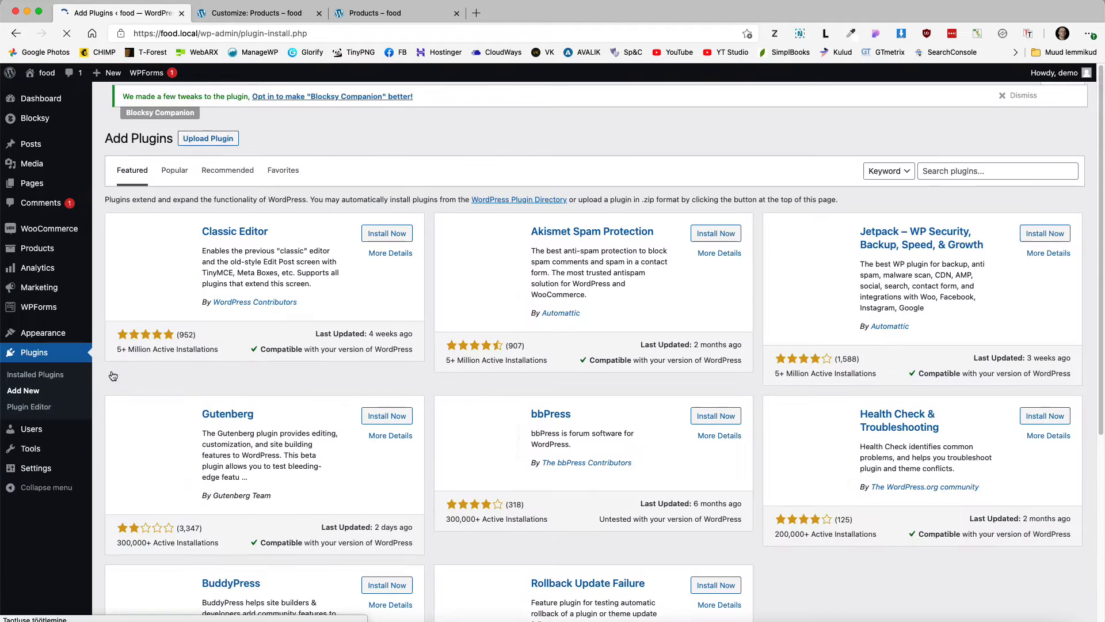
pyautogui.click(980, 169)
pyautogui.write('code snippets')
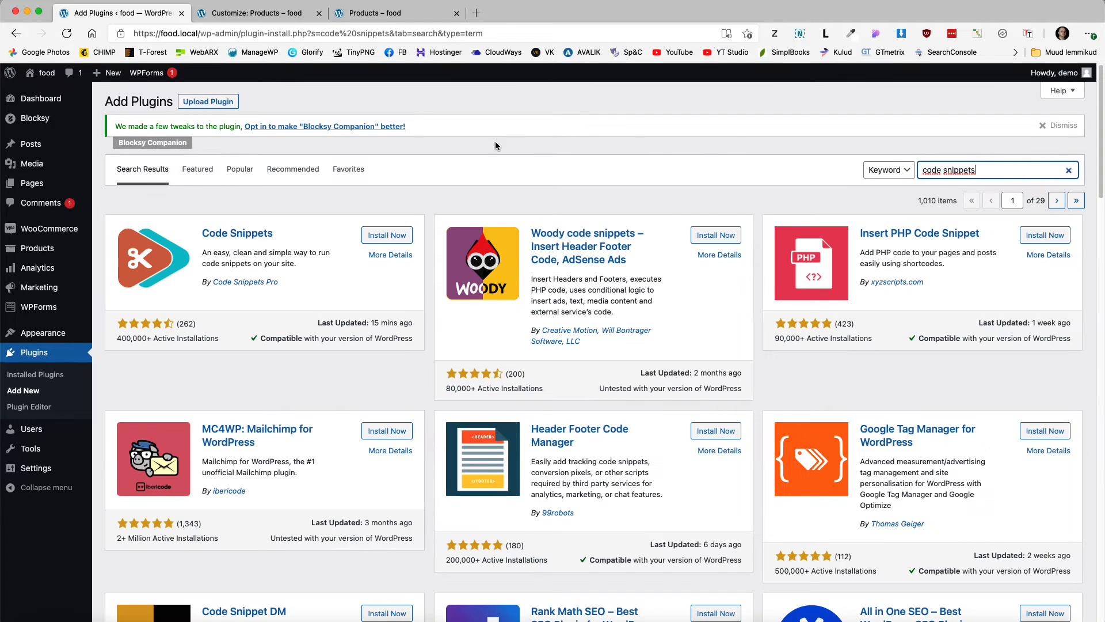
pyautogui.click(375, 241)
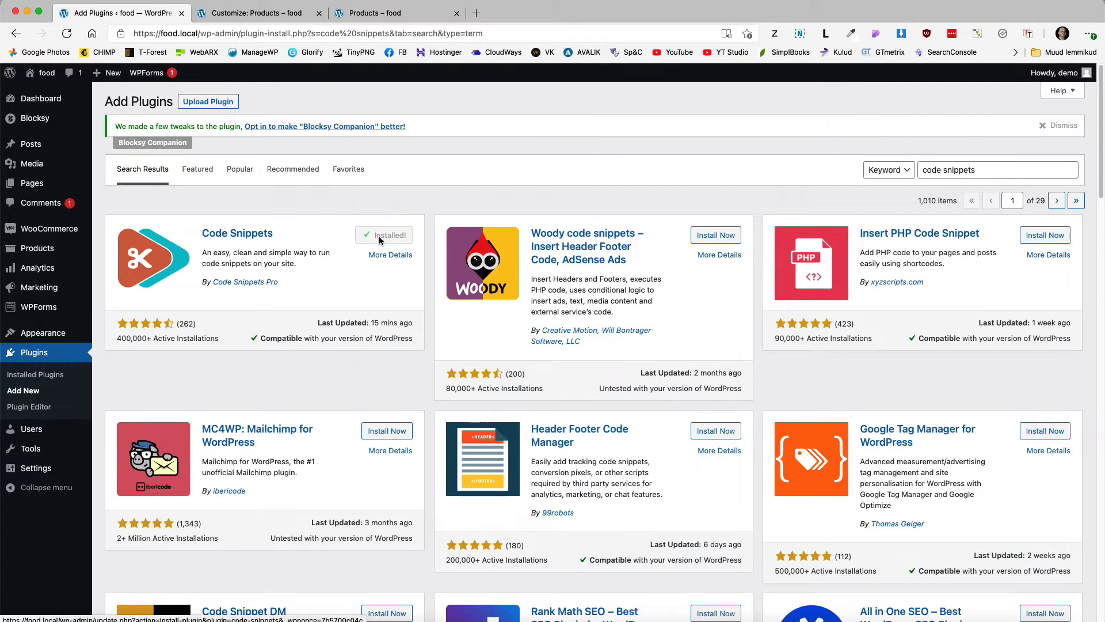
pyautogui.click(383, 241)
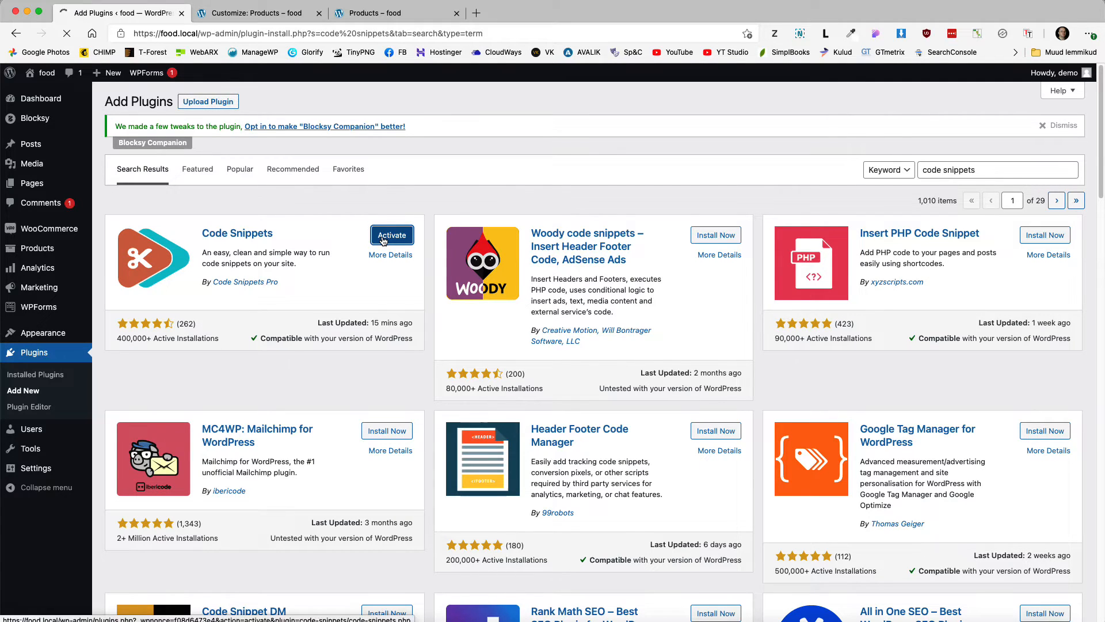
# Step: Create a new snippet titled 'Remove Add to cart from shop pages' with the pasted PHP code
pyautogui.moveTo(84, 437)
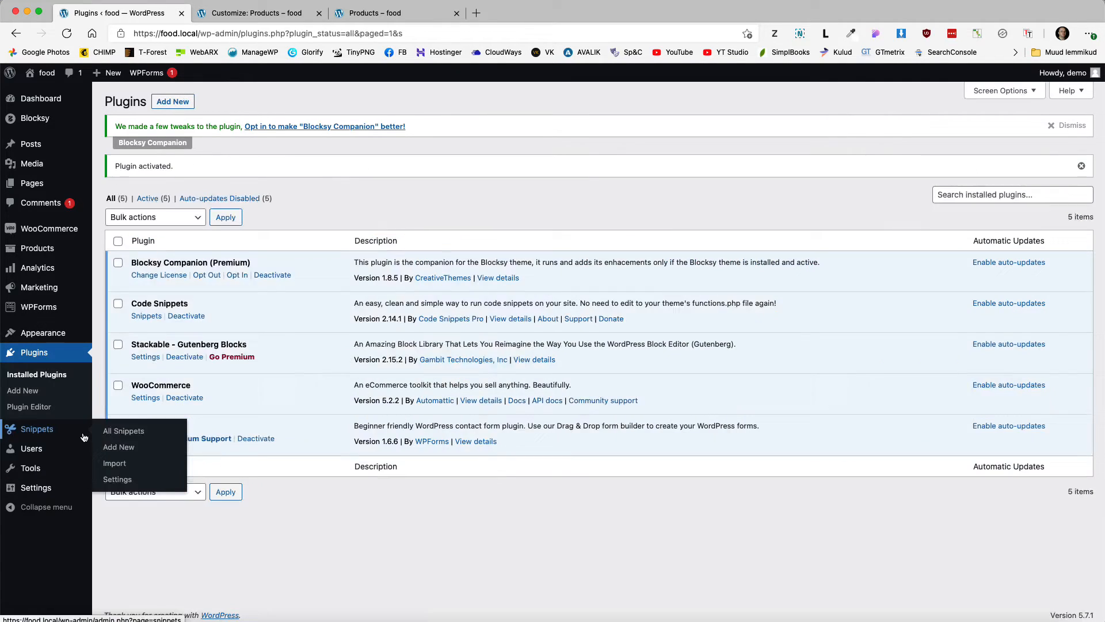
pyautogui.click(127, 448)
pyautogui.click(255, 165)
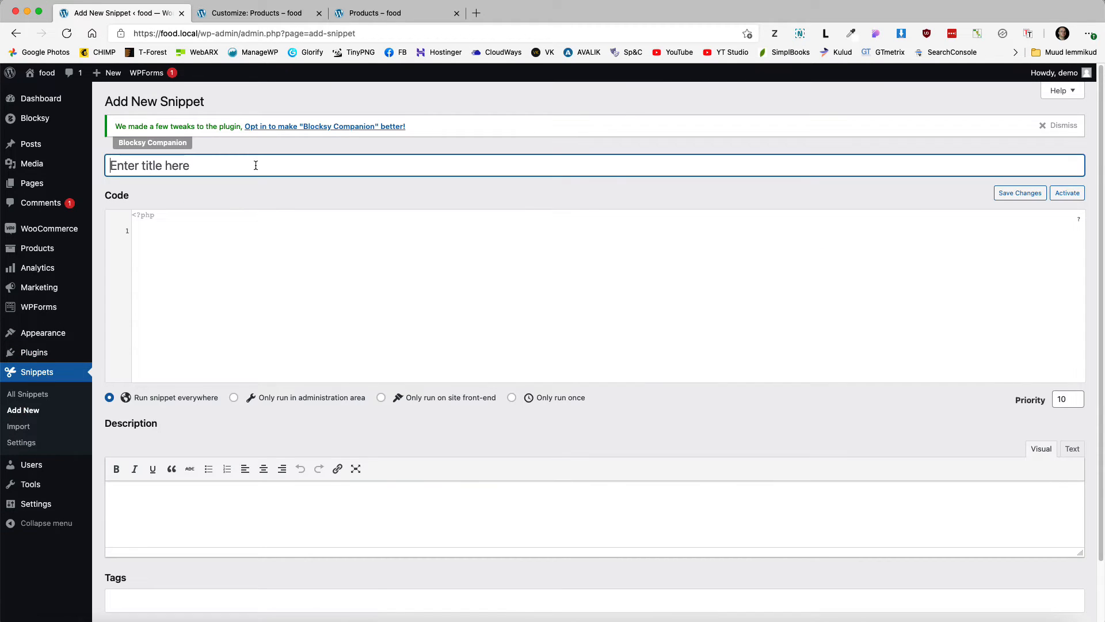
pyautogui.write('Remove Add to cart f')
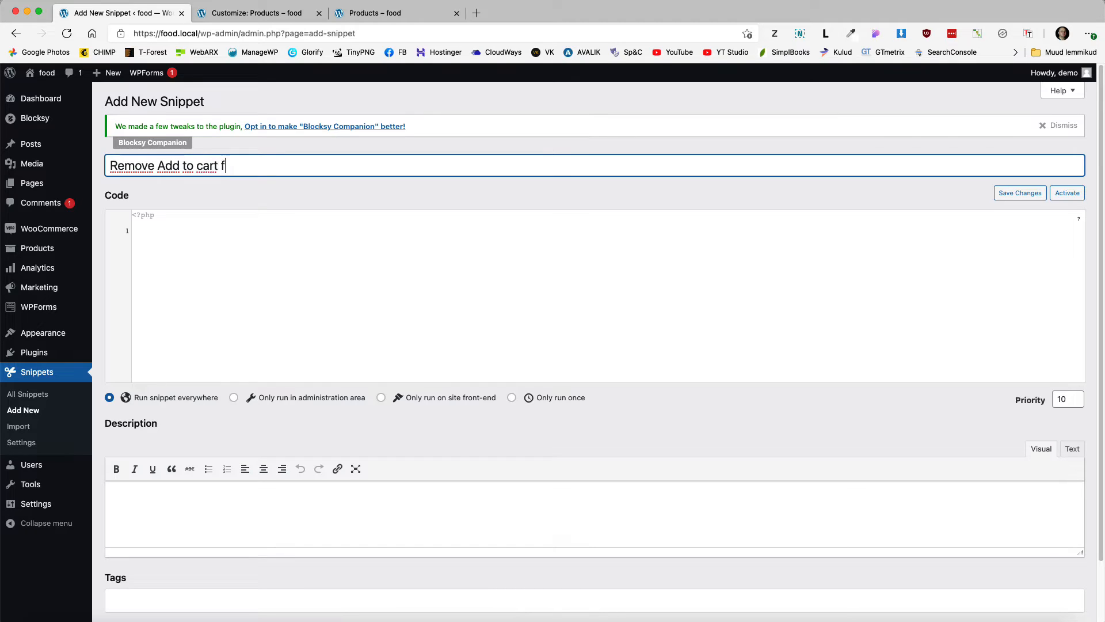
pyautogui.write('rom shop pages')
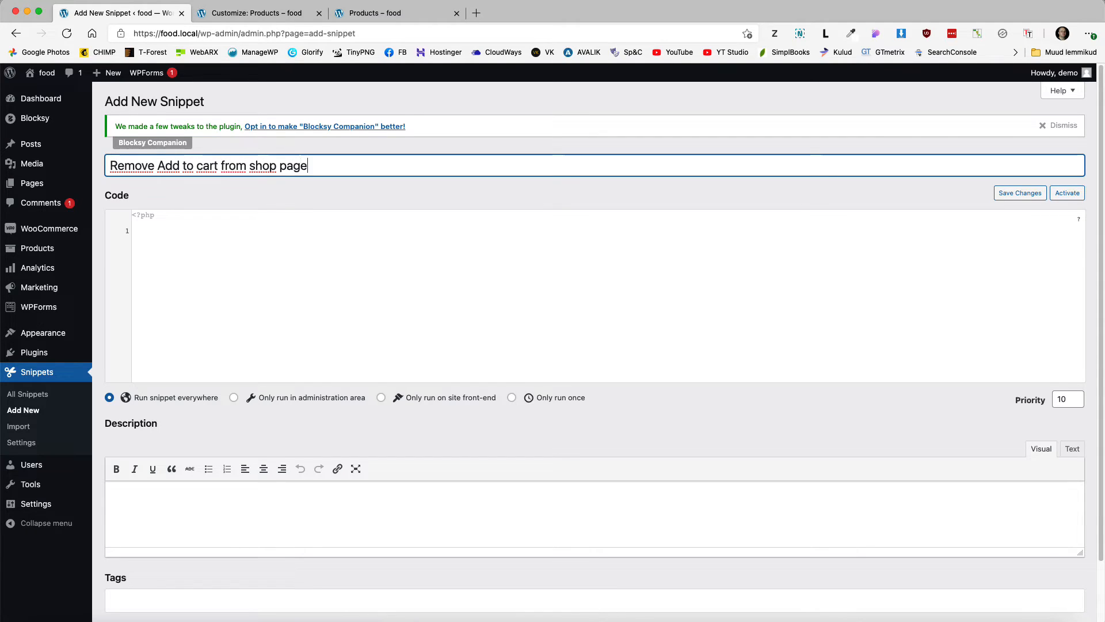
pyautogui.click(220, 229)
pyautogui.write("add_action( 'woocommerce_before_main_content', 'disable_add_to_cart' );  function disable_add_to_cart() { if ( is_shop() ) { add_filter( 'woocommerce_is_purchasable', '__return_false'); } elseif ( is_product_category() ) { add_filter( 'woocommerce_is_purchasable', '__return_false'); } }")
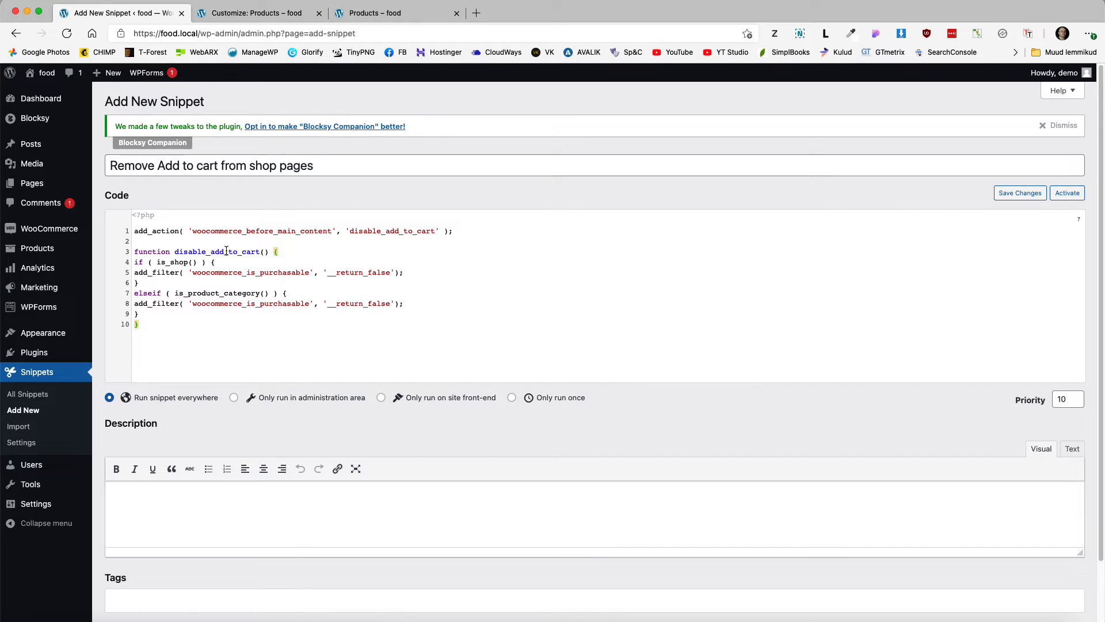
# Step: Limit the snippet to the site front-end, save and activate it, and return to the shop tab
pyautogui.scroll(-2, 426, 345)
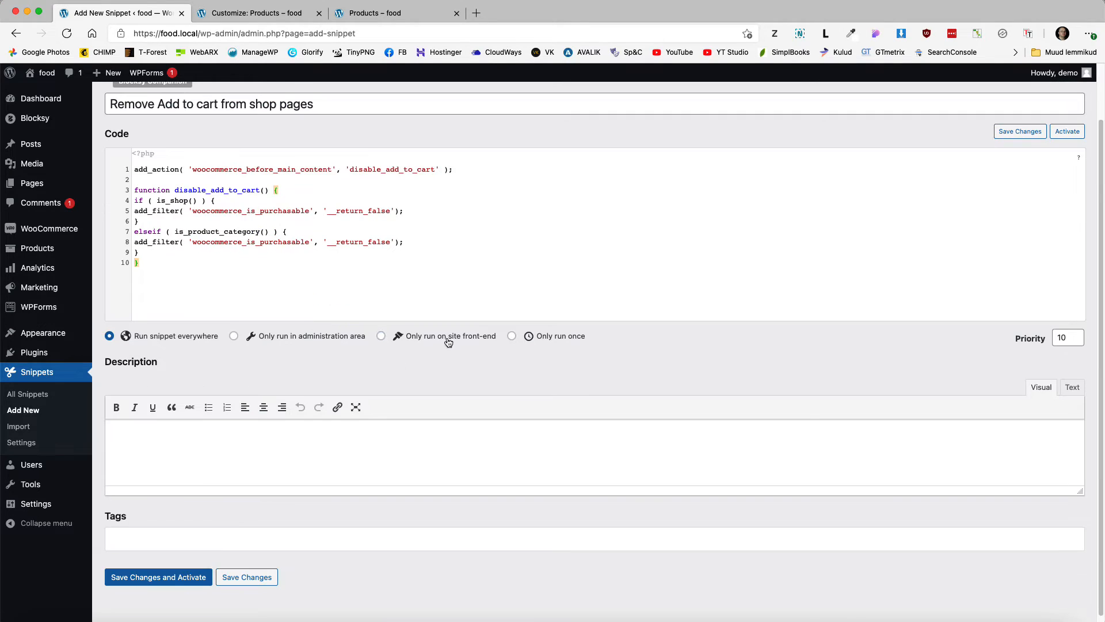
pyautogui.click(449, 342)
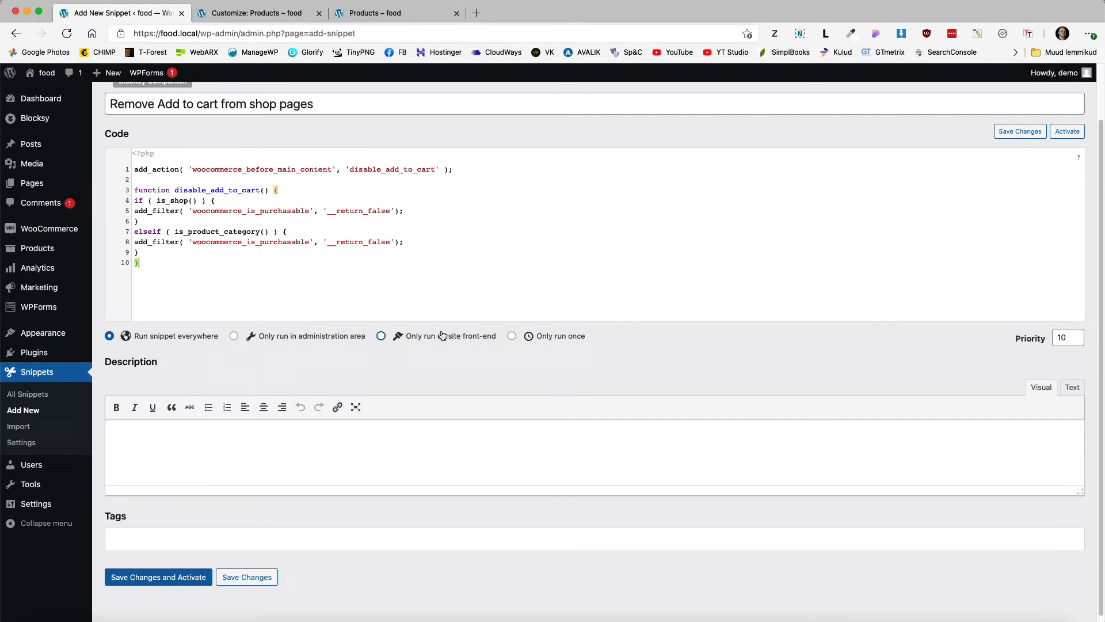
pyautogui.click(153, 578)
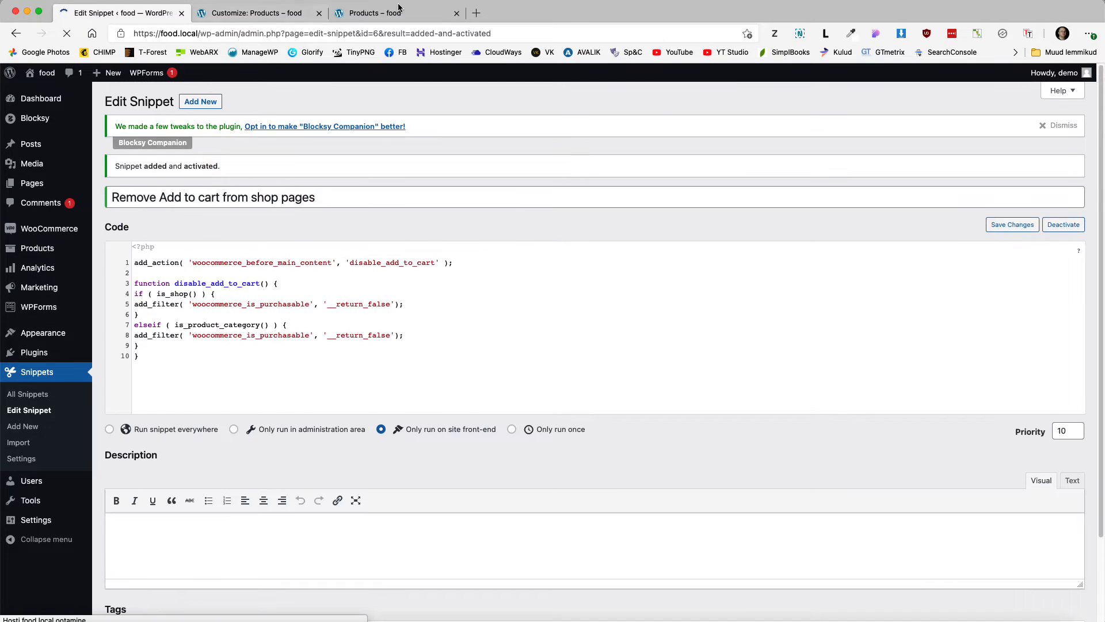
pyautogui.click(398, 8)
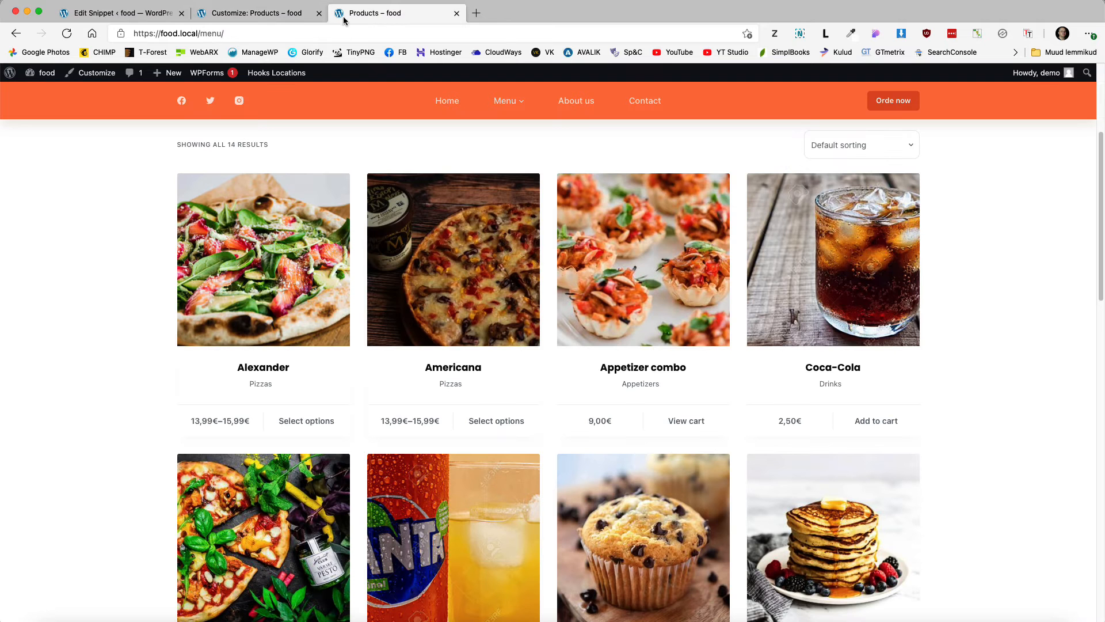
# Step: Reload the Menu page and recheck the Alexander and Appetizer combo quick views
pyautogui.click(67, 35)
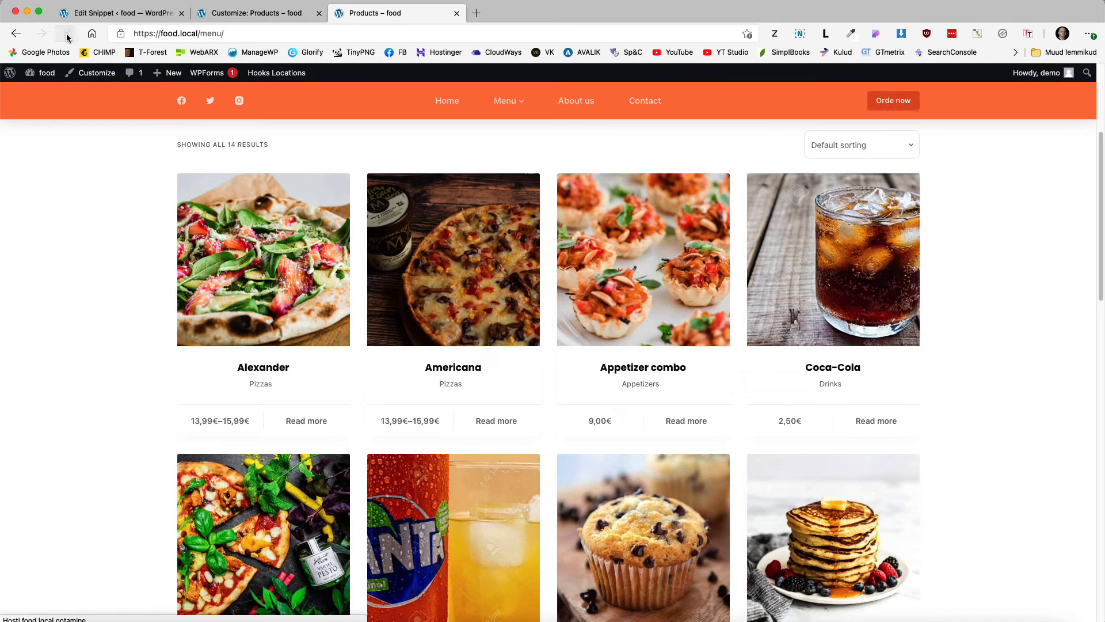
pyautogui.click(305, 426)
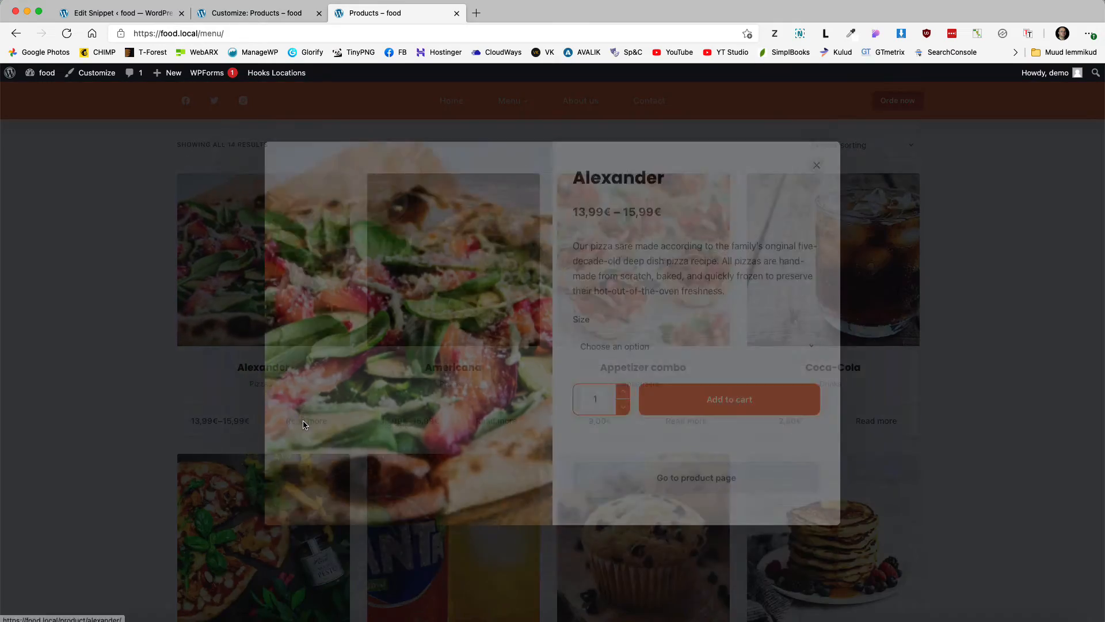
pyautogui.click(815, 185)
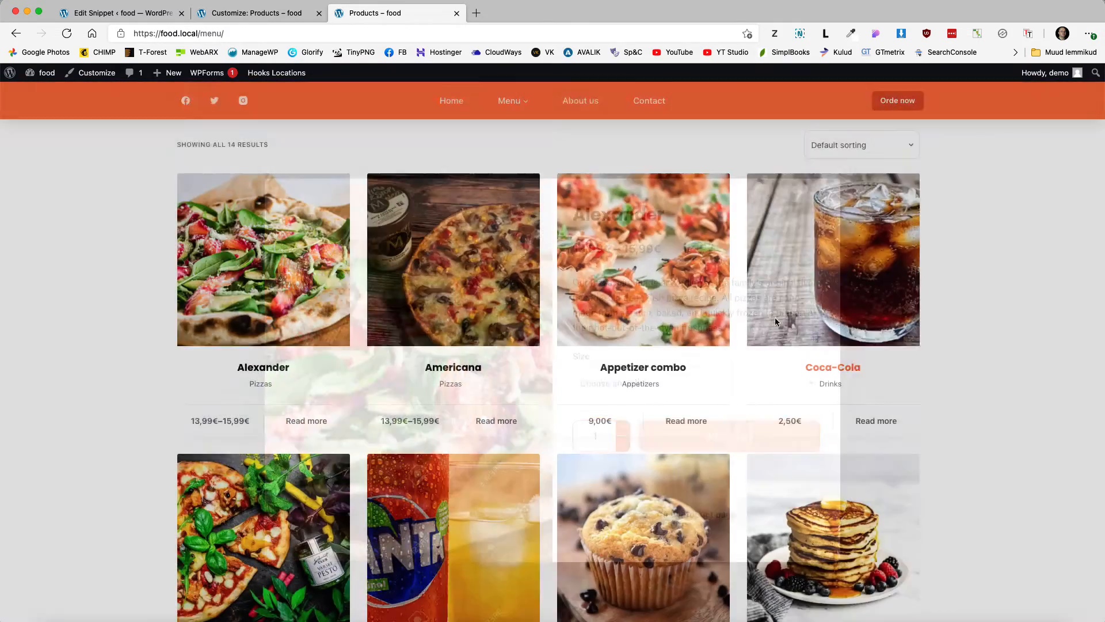
pyautogui.click(690, 421)
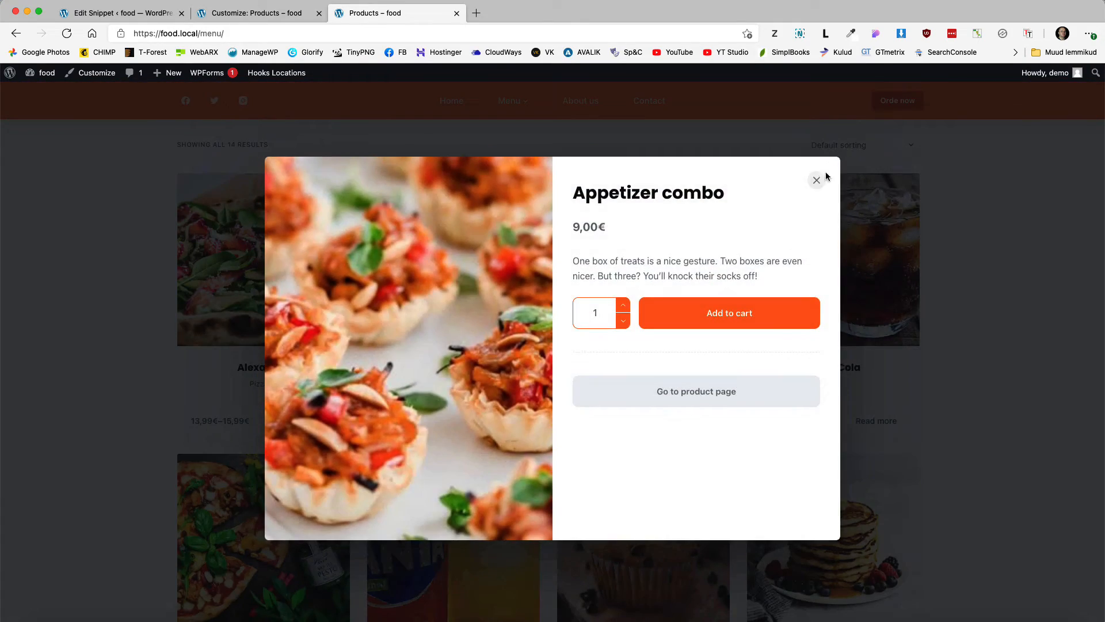
pyautogui.click(817, 180)
pyautogui.scroll(-3, 873, 391)
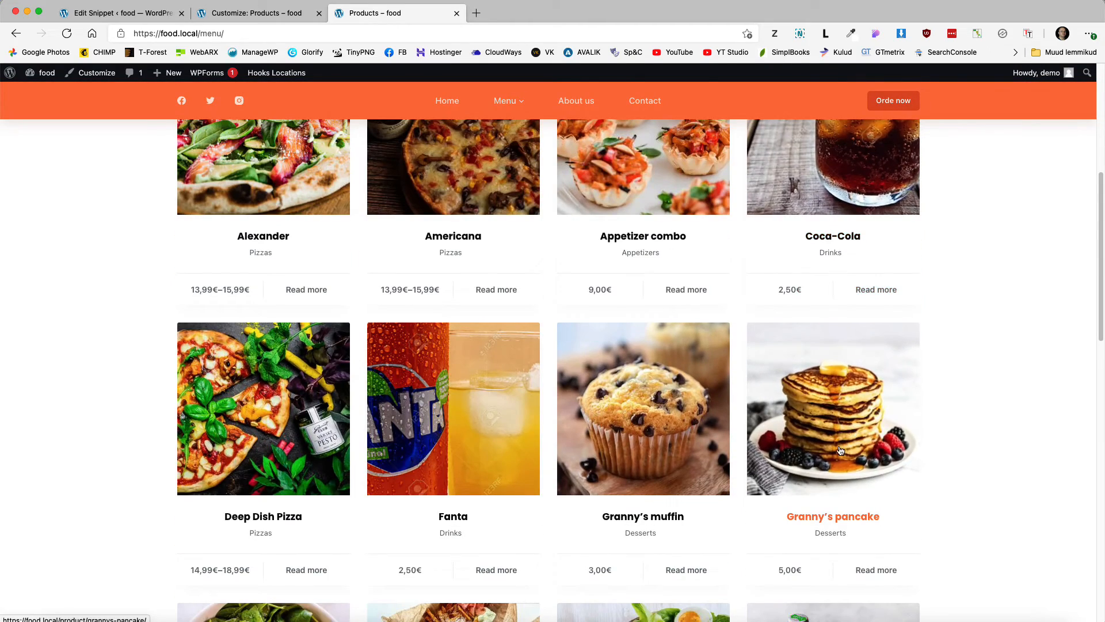
pyautogui.scroll(5, 609, 202)
# Step: Open Salads from the Menu dropdown, check the Sansas salad quick view, then go to the Customizer
pyautogui.moveTo(491, 95)
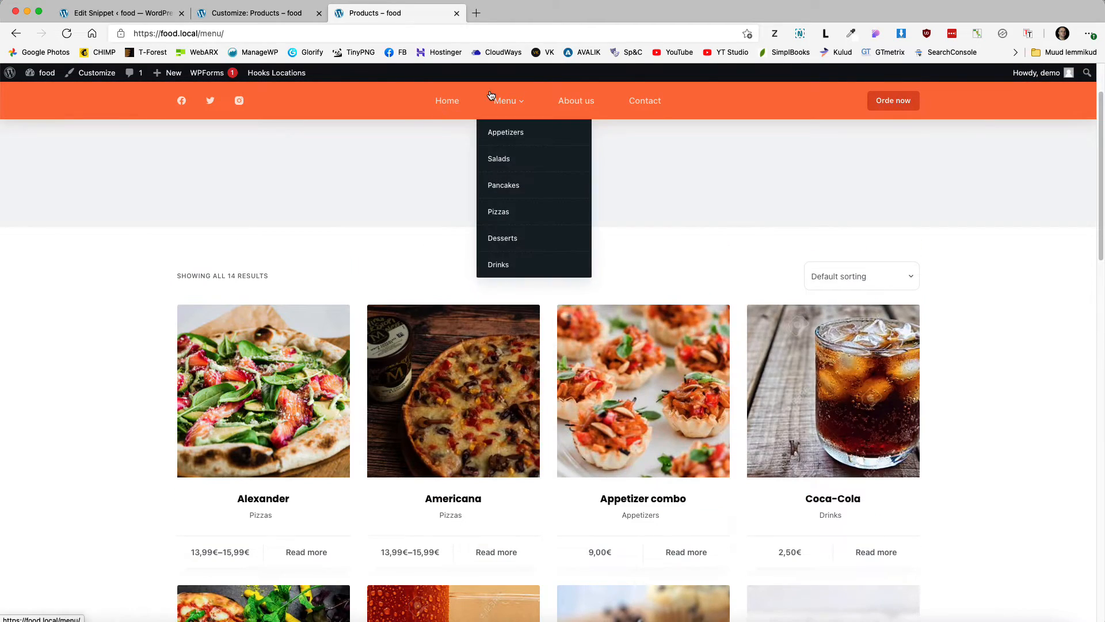
pyautogui.click(499, 159)
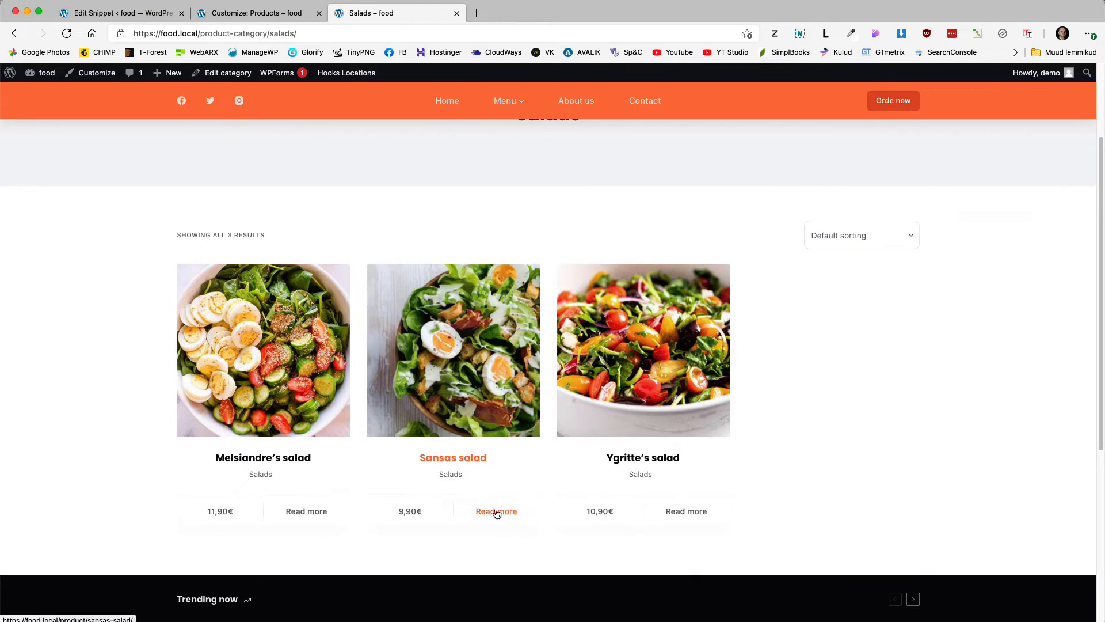
pyautogui.click(497, 512)
pyautogui.click(814, 180)
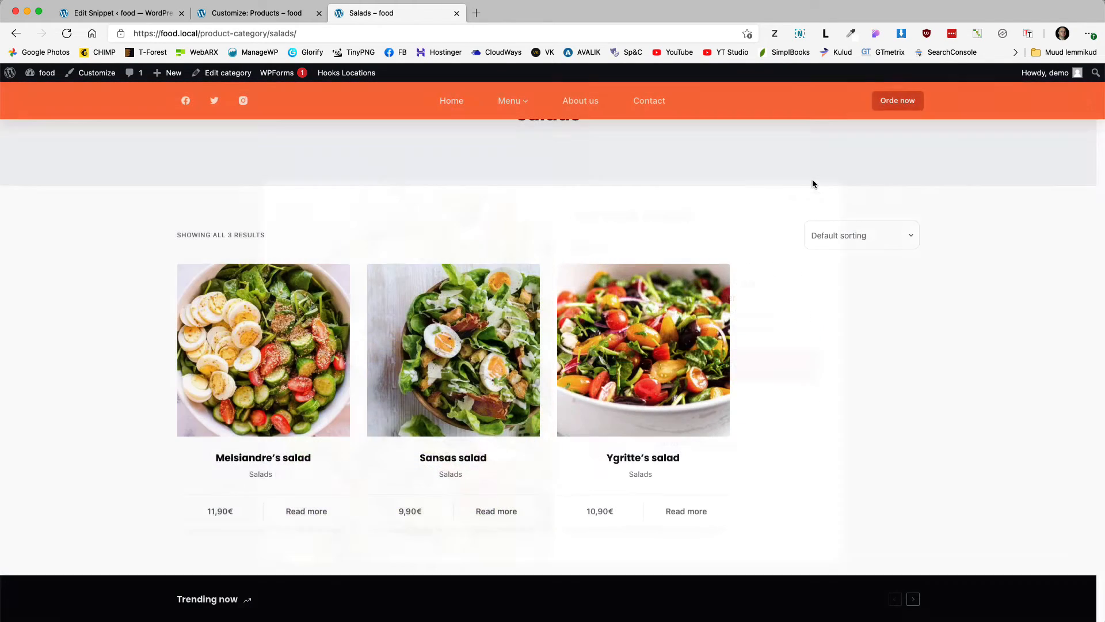
pyautogui.scroll(3, 551, 275)
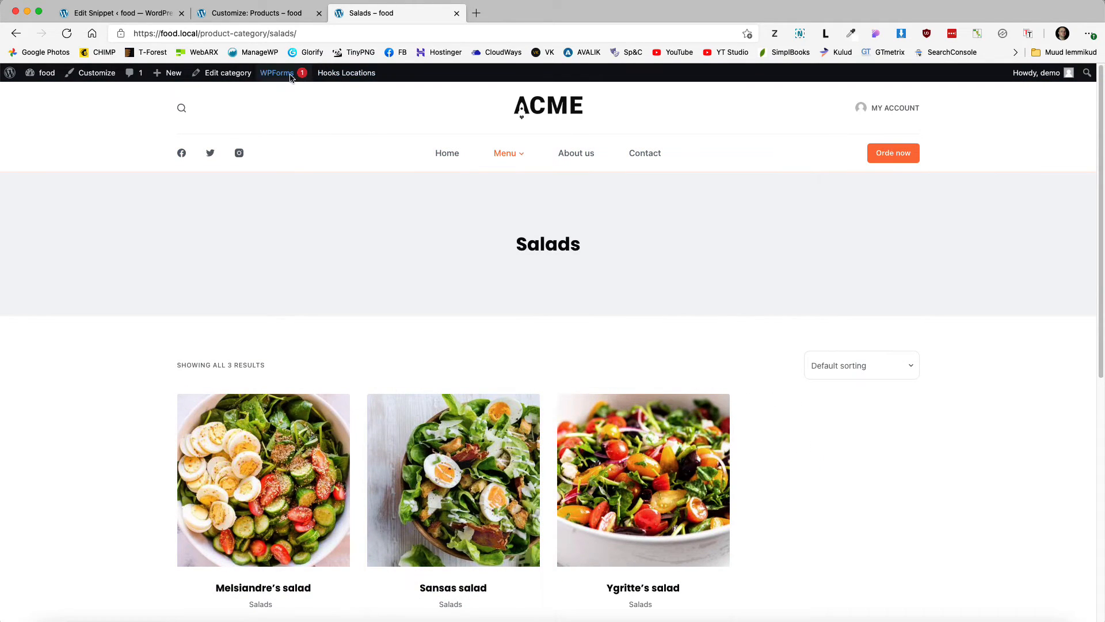
pyautogui.click(257, 12)
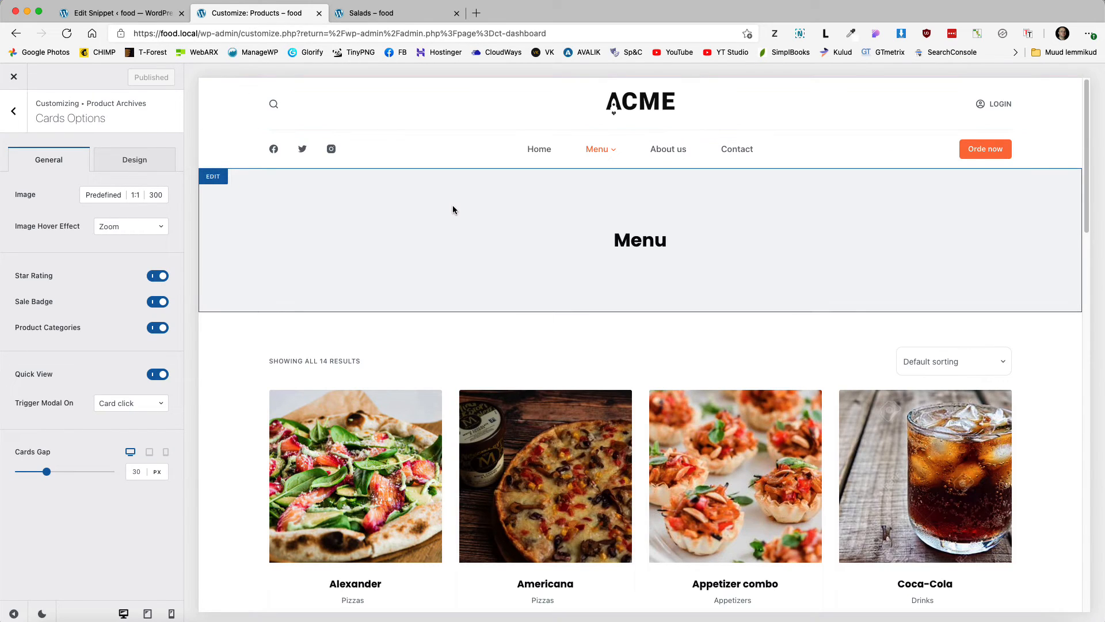
# Step: Set the page title banner's container background to the image hero-doodles-new.svg
pyautogui.click(214, 178)
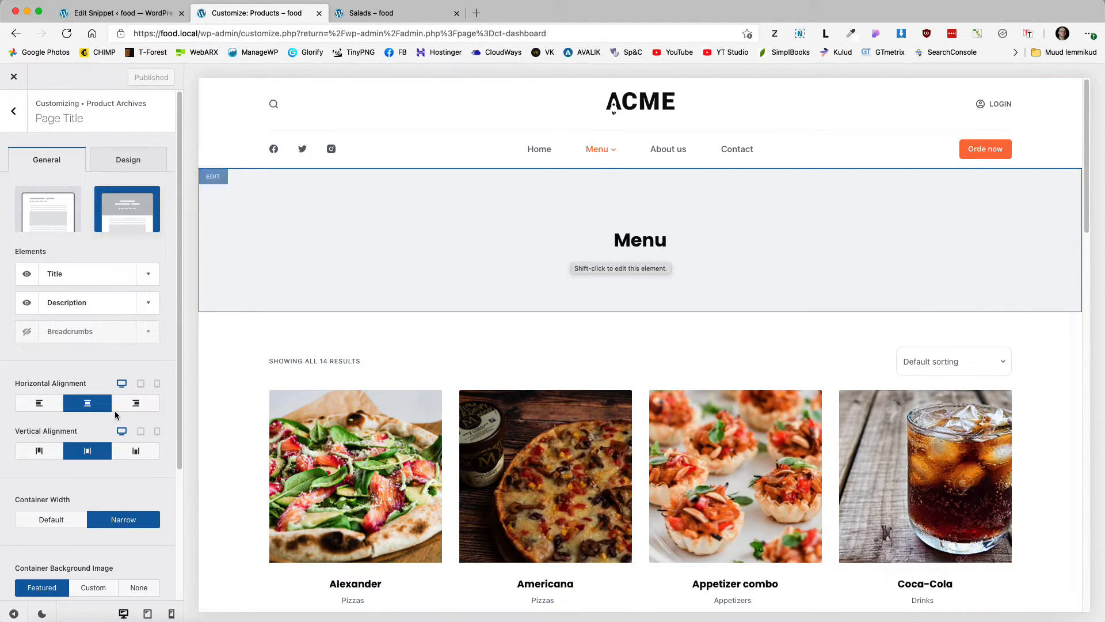
pyautogui.scroll(-3, 69, 446)
pyautogui.scroll(3, 70, 446)
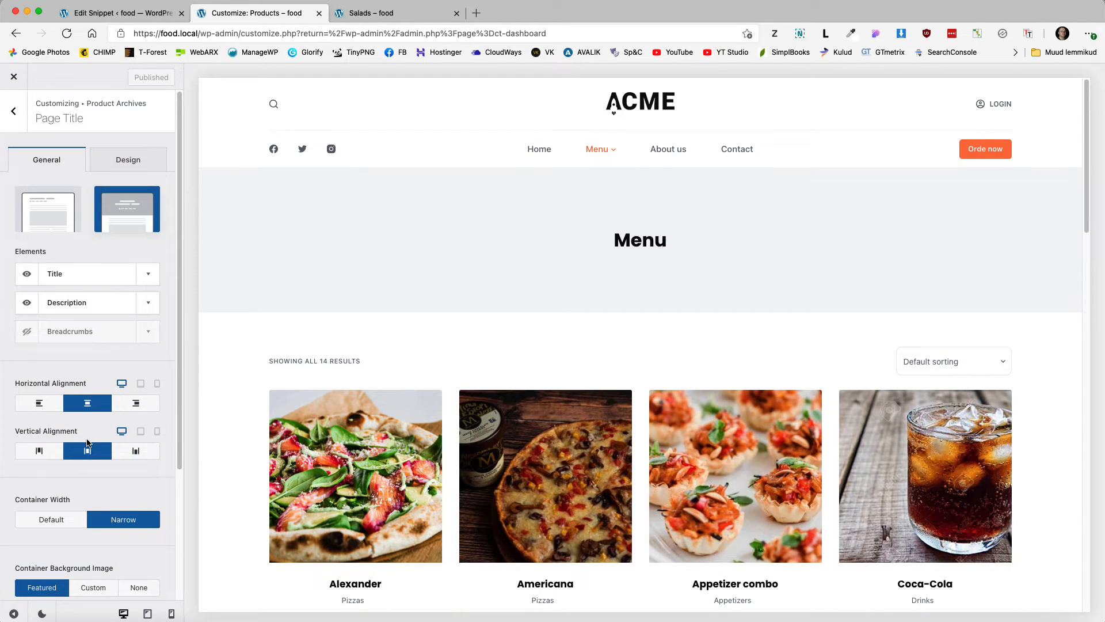
pyautogui.click(135, 162)
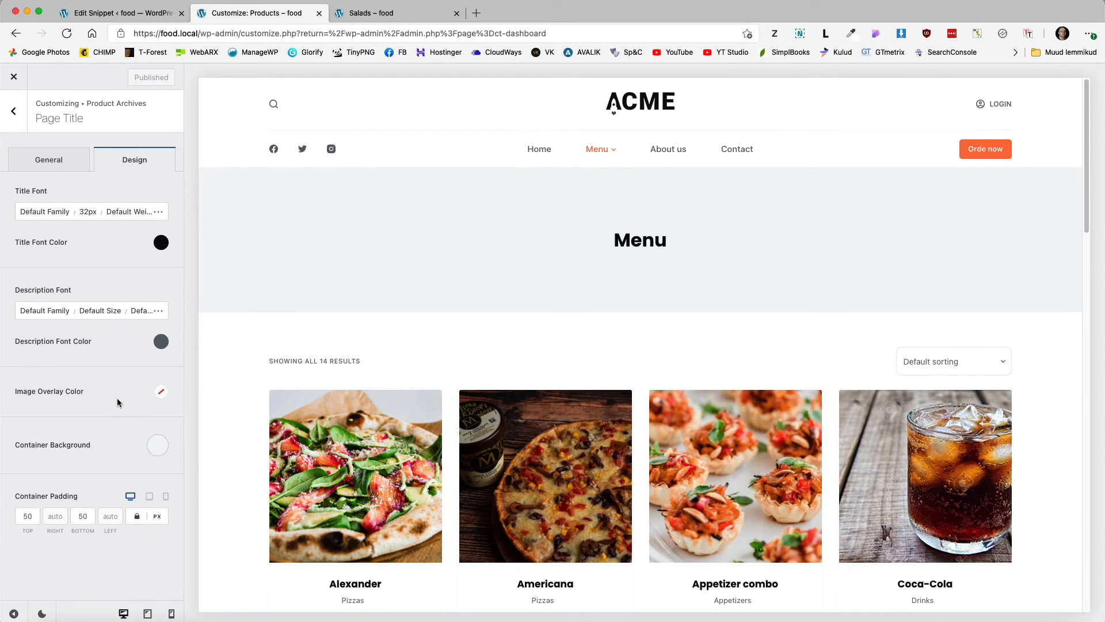
pyautogui.click(160, 450)
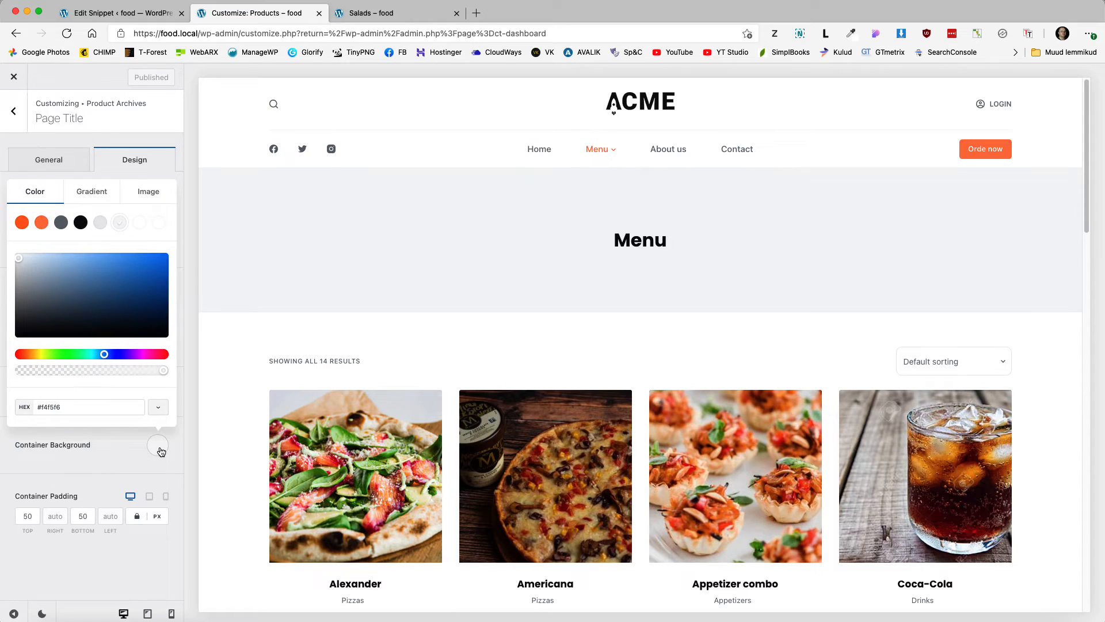
pyautogui.click(141, 195)
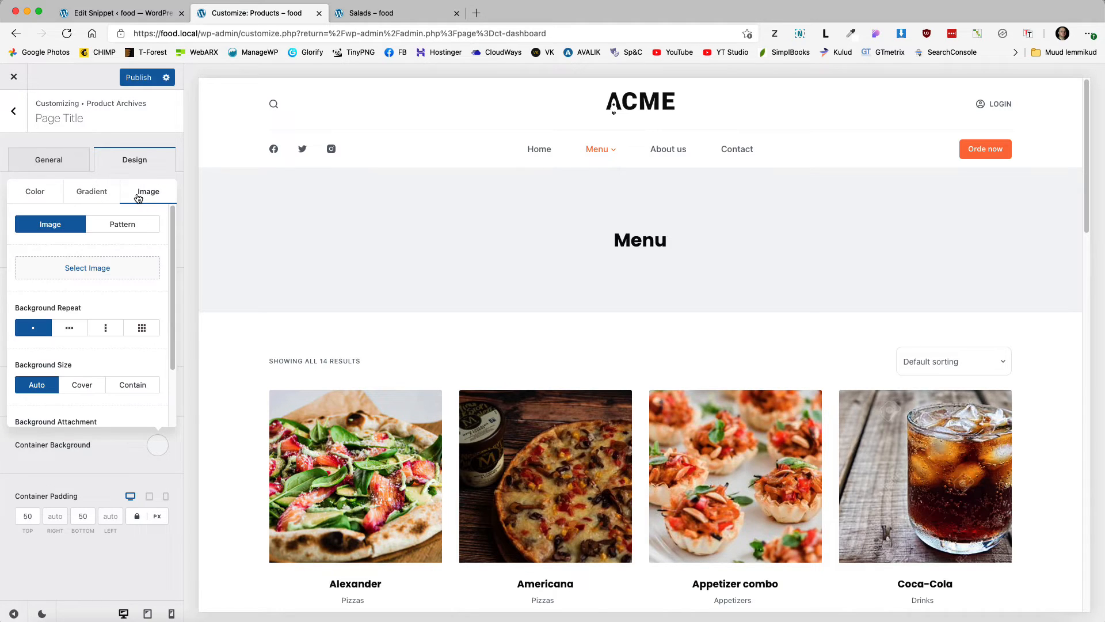
pyautogui.click(90, 269)
pyautogui.click(485, 406)
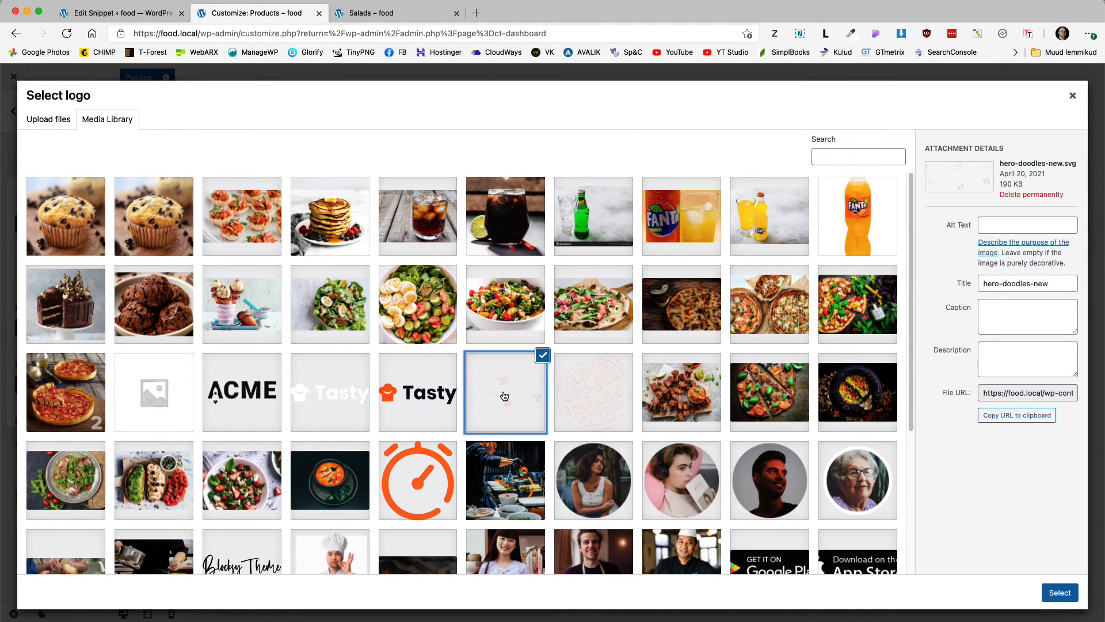
pyautogui.click(1059, 592)
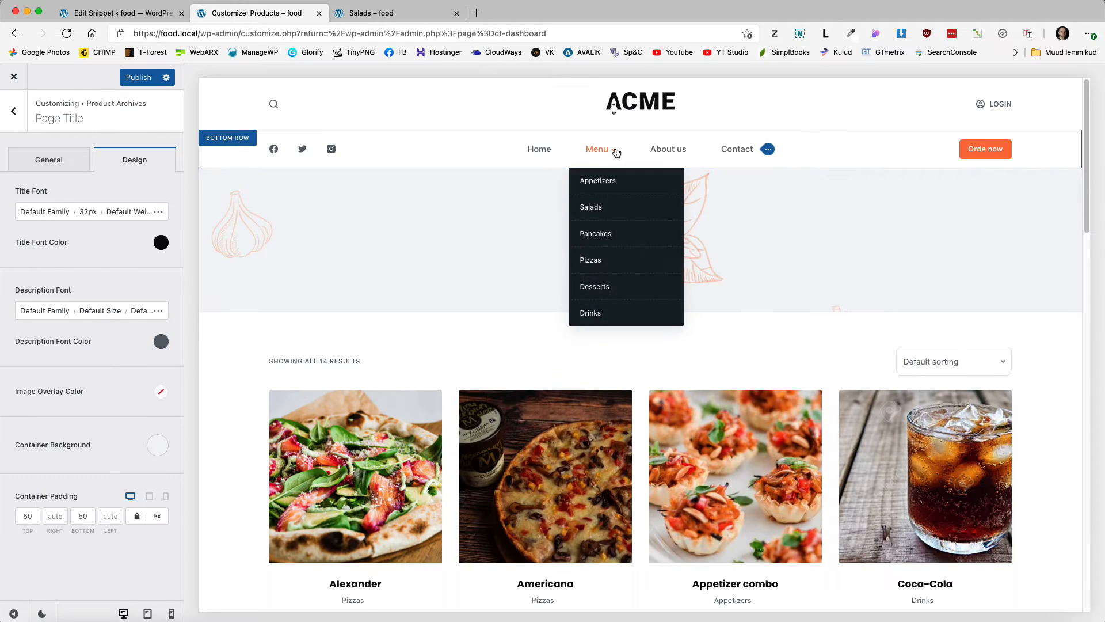
# Step: Open Menu 1's dropdown design settings and set the dropdown font size to 14px
pyautogui.click(241, 142)
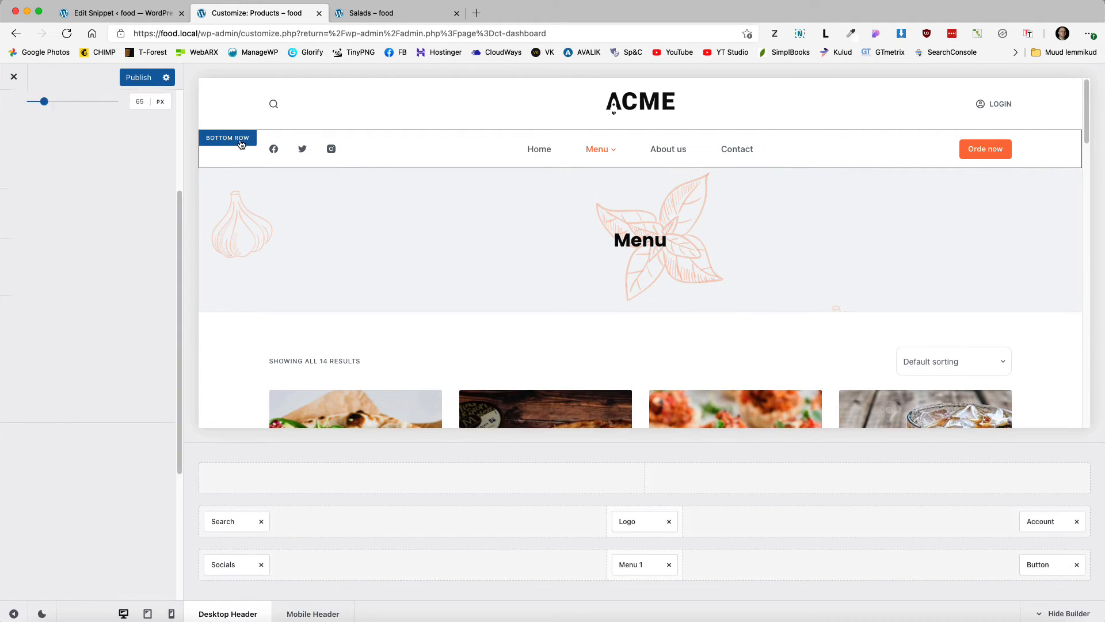
pyautogui.click(638, 570)
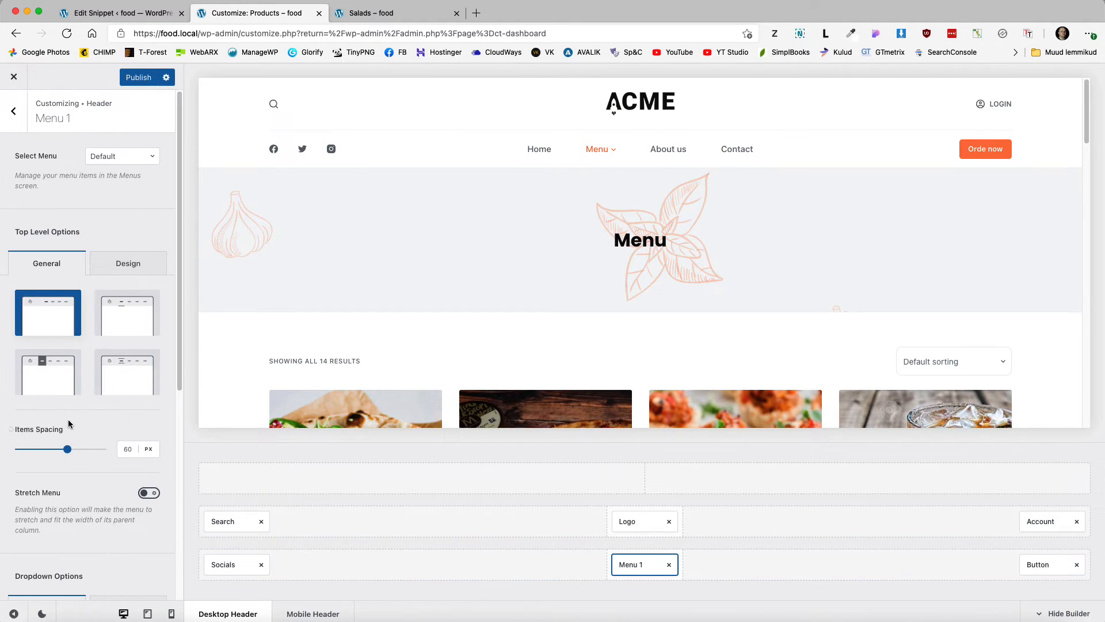
pyautogui.scroll(-5, 72, 425)
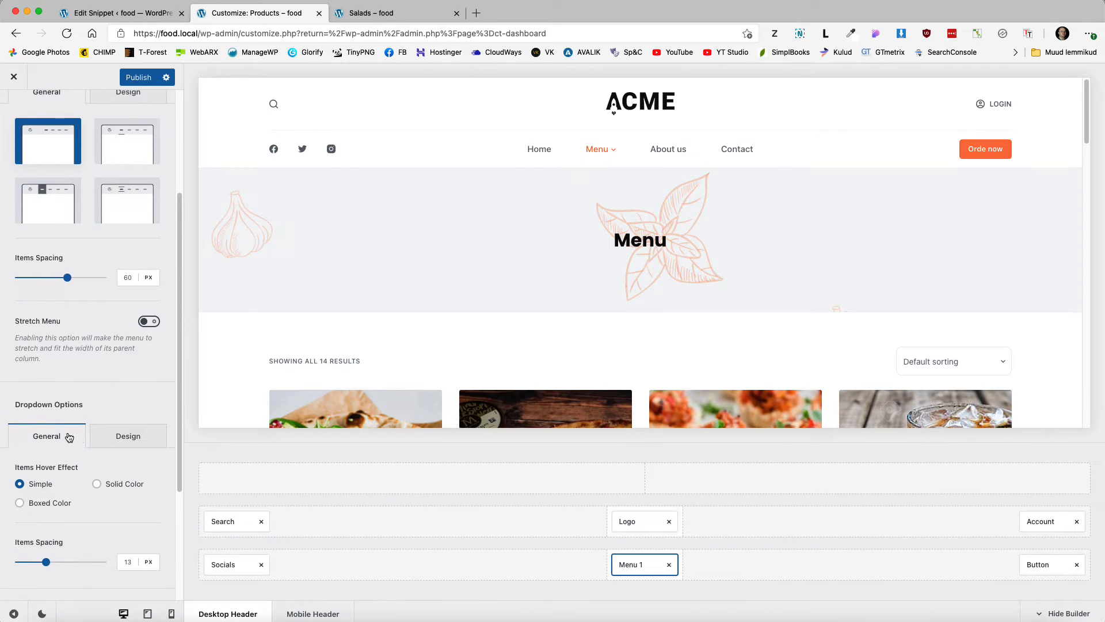
pyautogui.click(124, 436)
pyautogui.scroll(-3, 92, 435)
pyautogui.click(88, 381)
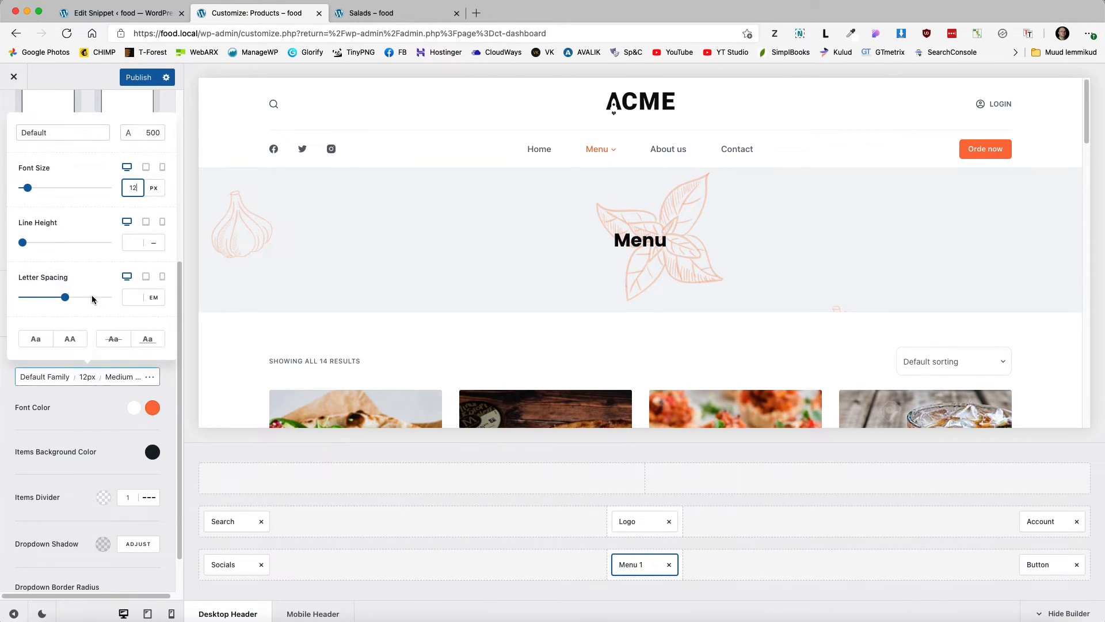
pyautogui.doubleClick(128, 190)
pyautogui.write('14')
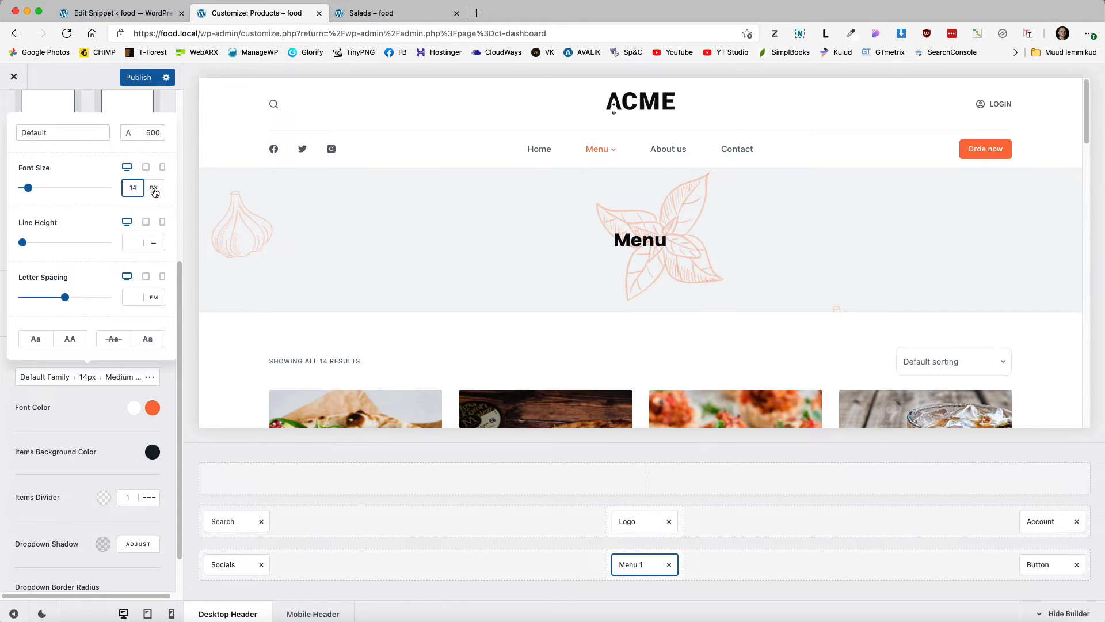
pyautogui.moveTo(594, 151)
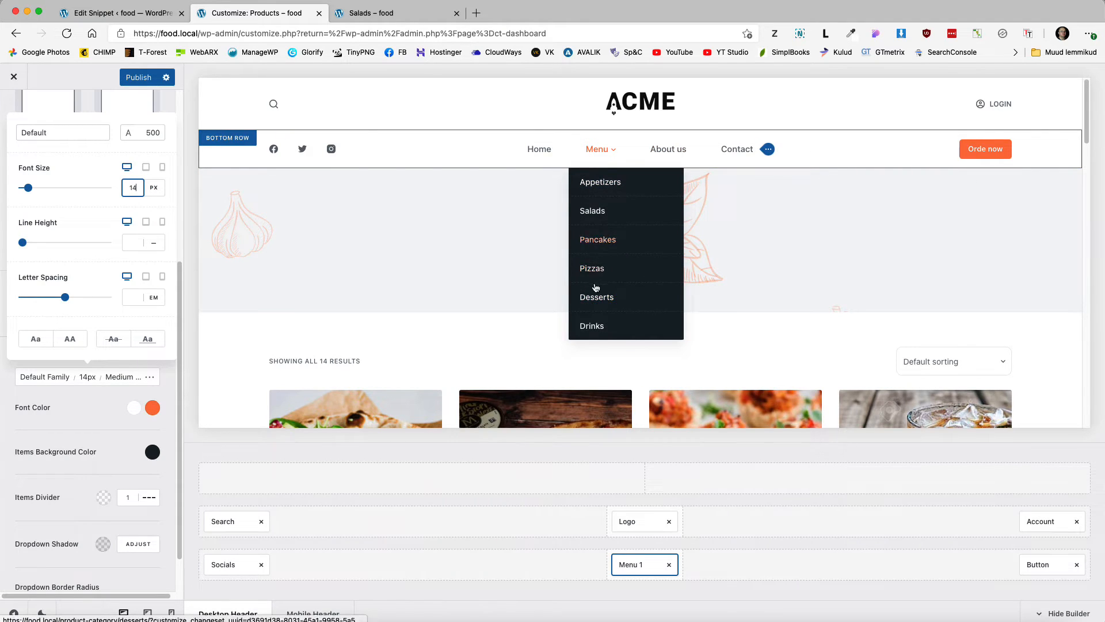
pyautogui.click(91, 405)
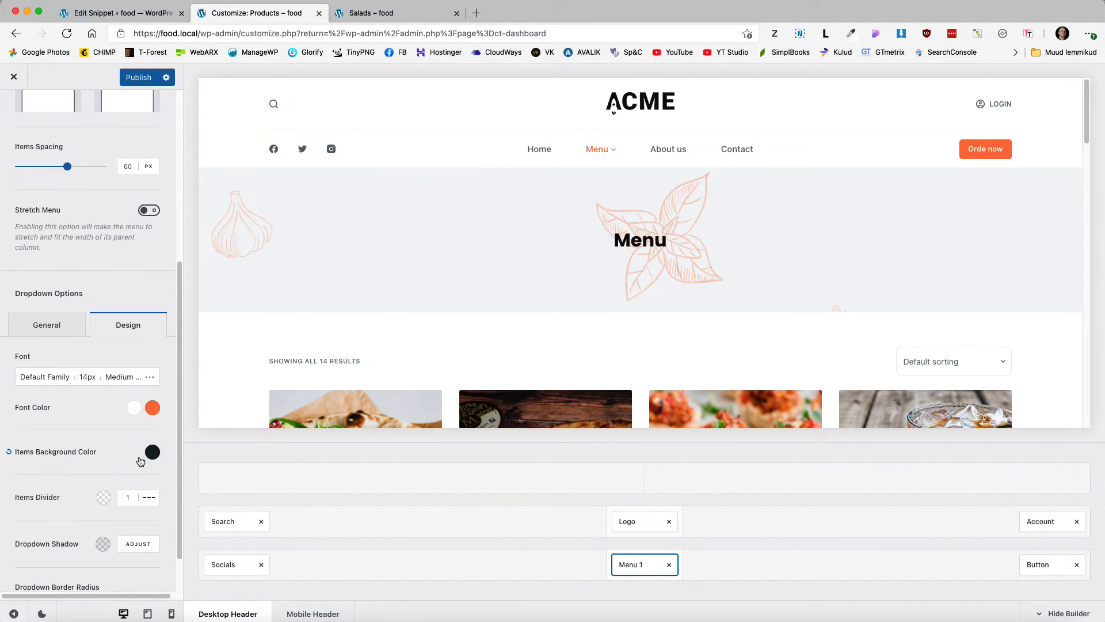
# Step: Give dropdown items a white background, light grey #f4f5f6 dividers and black text
pyautogui.click(152, 453)
pyautogui.click(141, 236)
pyautogui.click(113, 464)
pyautogui.click(103, 498)
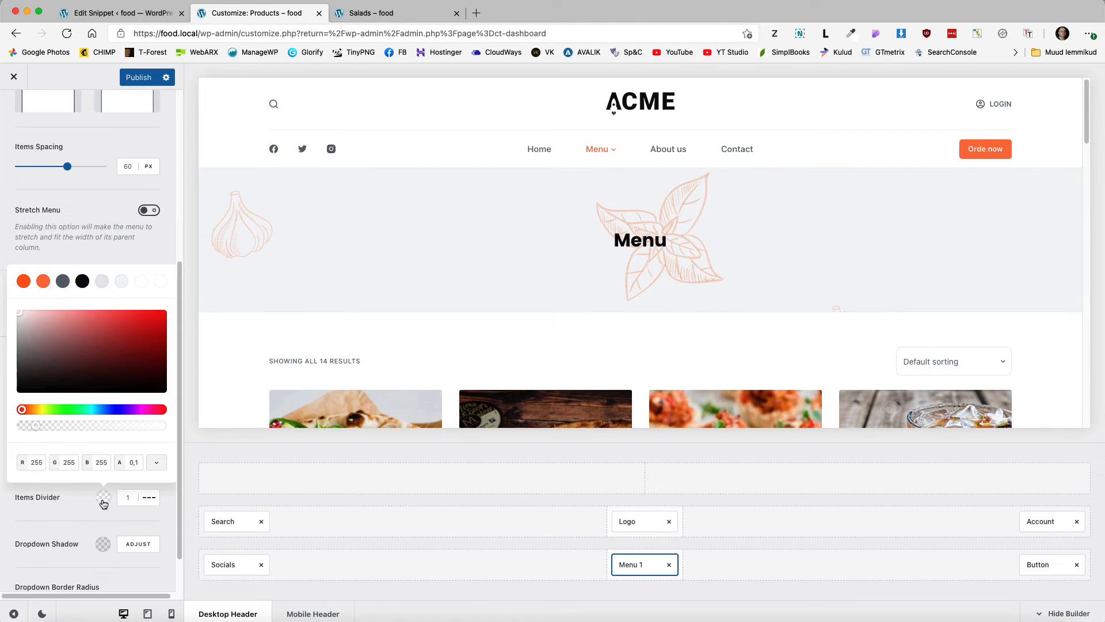
pyautogui.click(119, 282)
pyautogui.moveTo(598, 151)
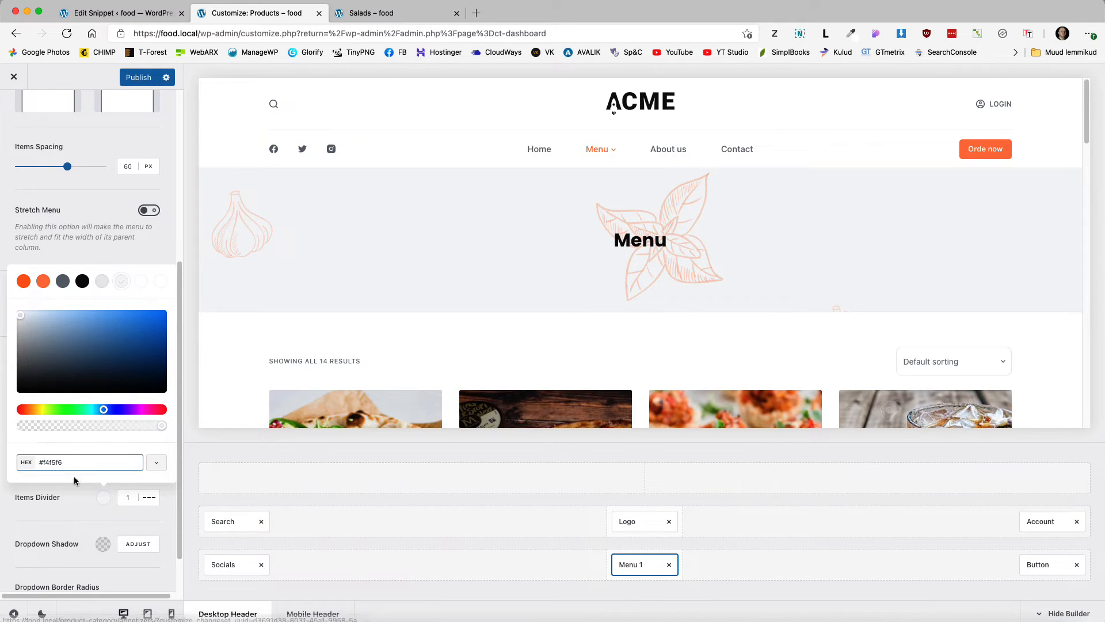
pyautogui.click(80, 510)
pyautogui.click(133, 408)
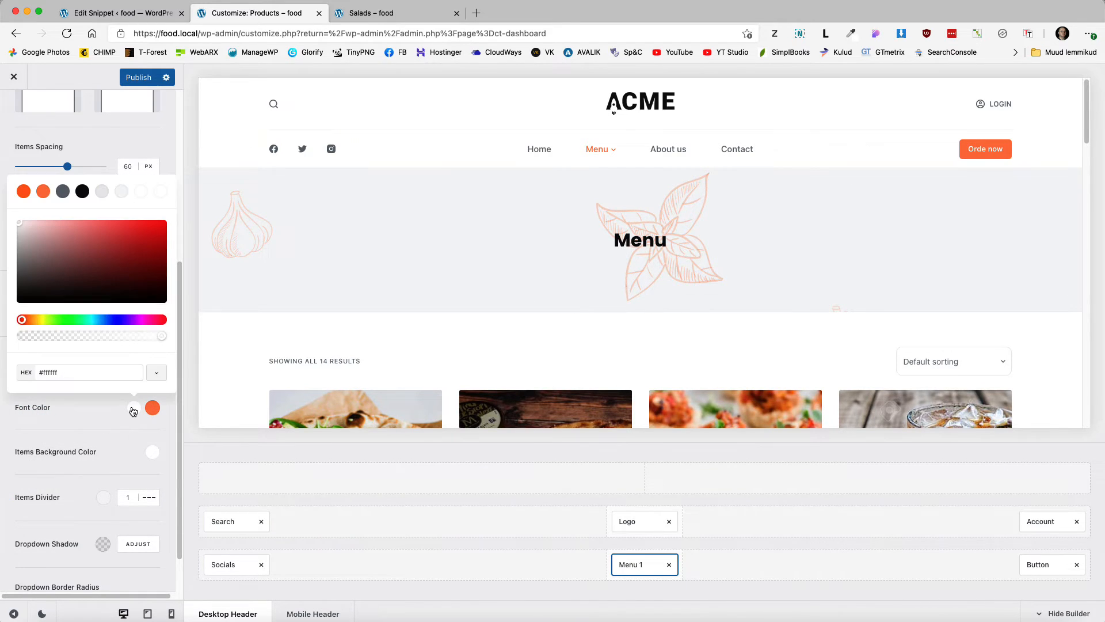
pyautogui.click(83, 191)
pyautogui.moveTo(597, 150)
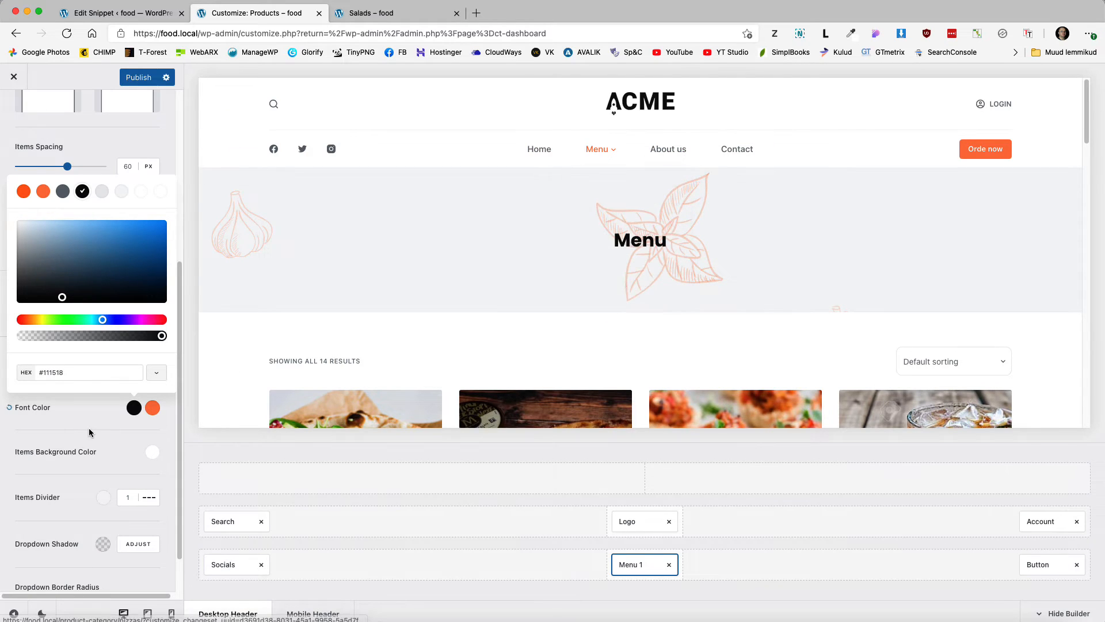
pyautogui.click(80, 424)
# Step: Set the dropdown text to Regular weight and raise its size to 15px
pyautogui.click(122, 377)
pyautogui.scroll(1, 62, 414)
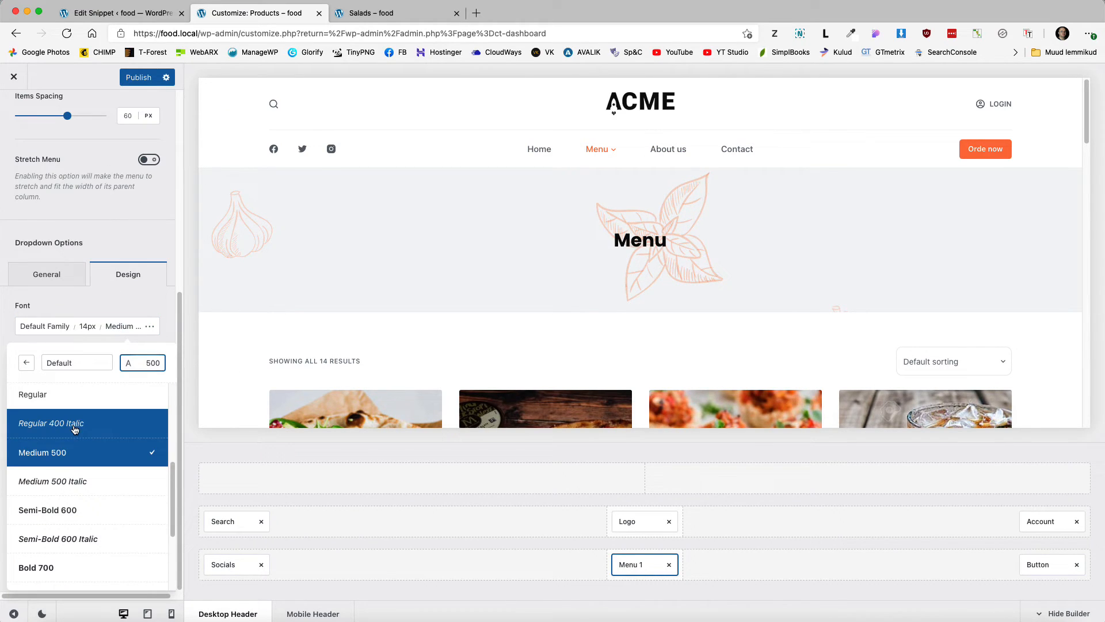
pyautogui.click(62, 413)
pyautogui.moveTo(595, 149)
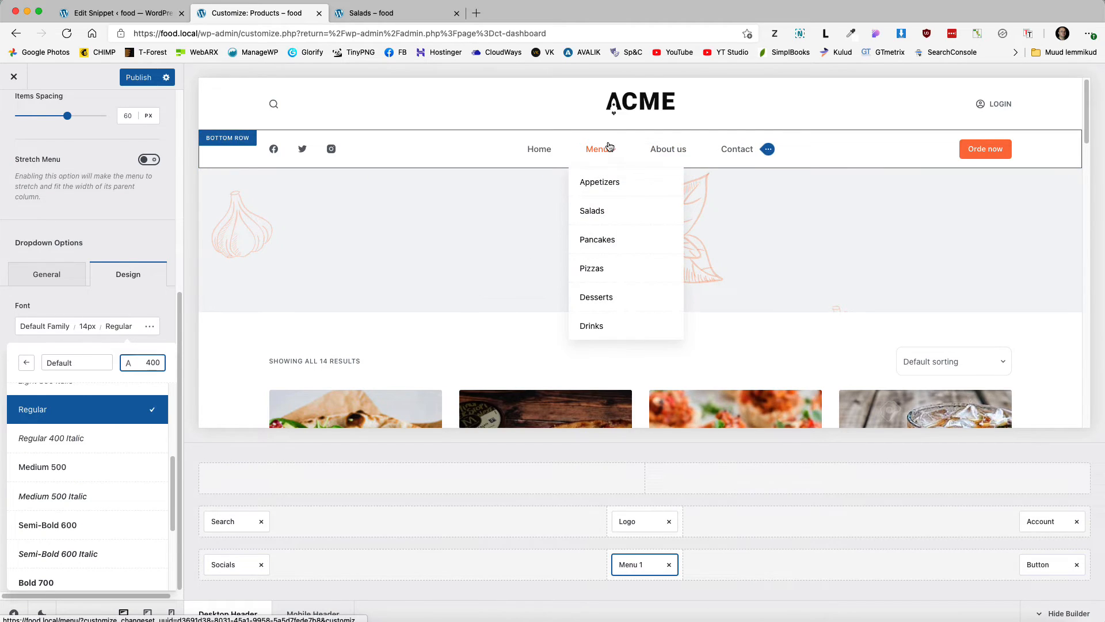
pyautogui.click(121, 318)
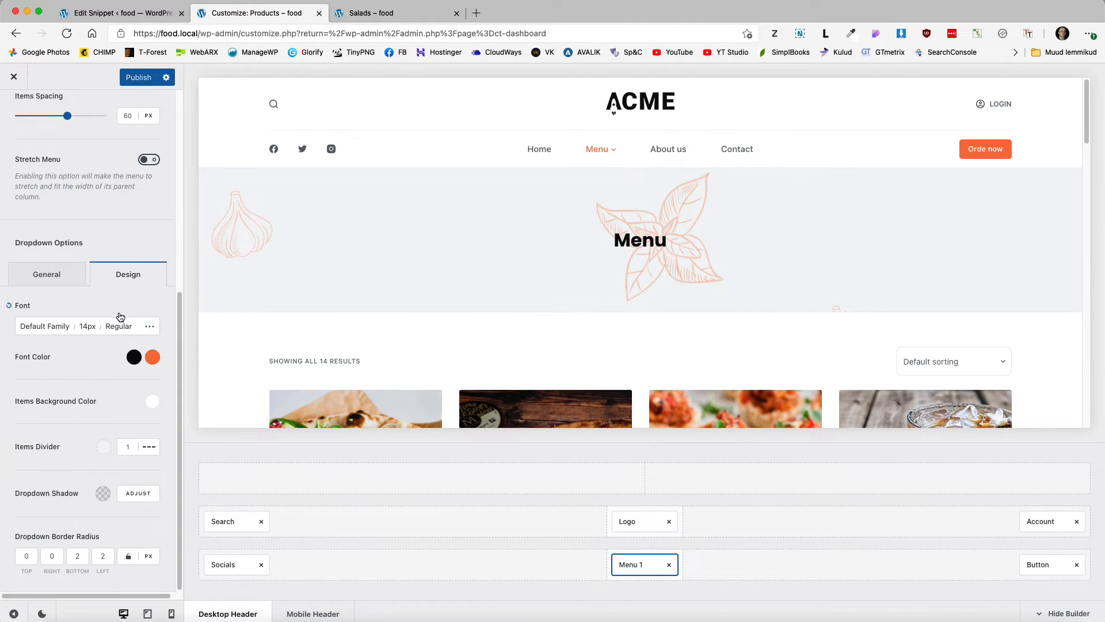
pyautogui.click(88, 333)
pyautogui.click(131, 412)
pyautogui.press('Up')
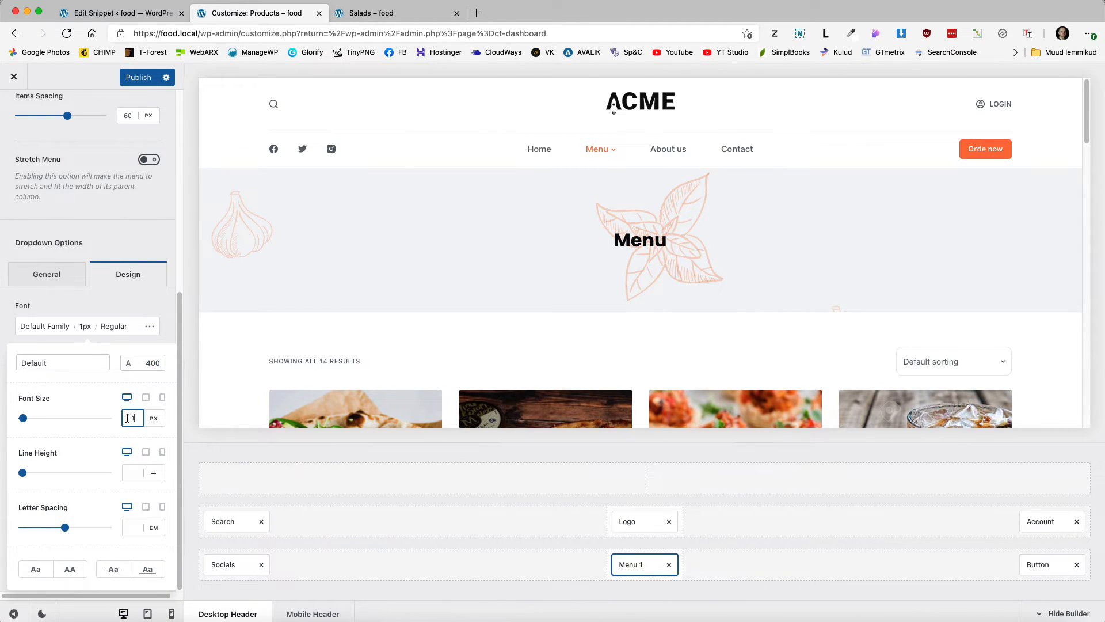
pyautogui.click(113, 314)
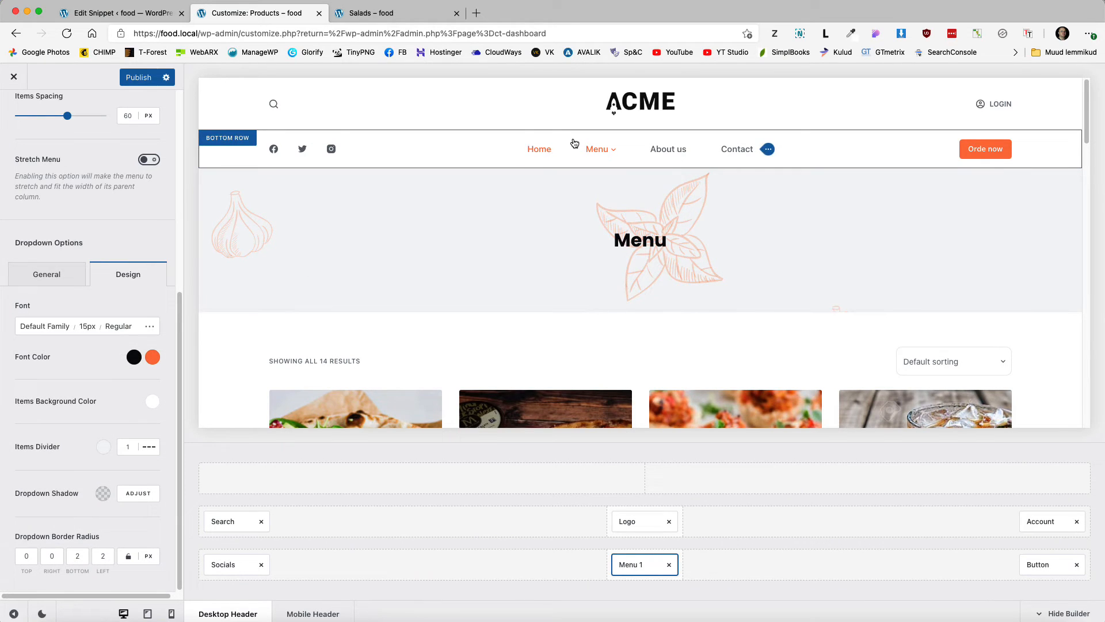
# Step: Set the top-level menu link font size to 16px
pyautogui.scroll(6, 133, 232)
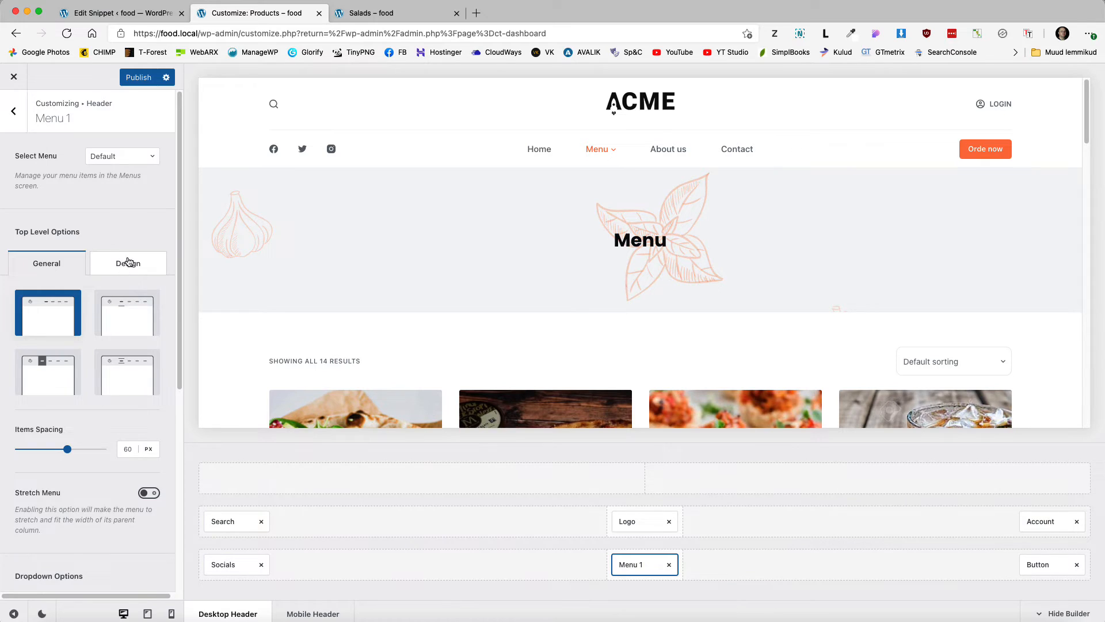
pyautogui.click(128, 262)
pyautogui.click(95, 314)
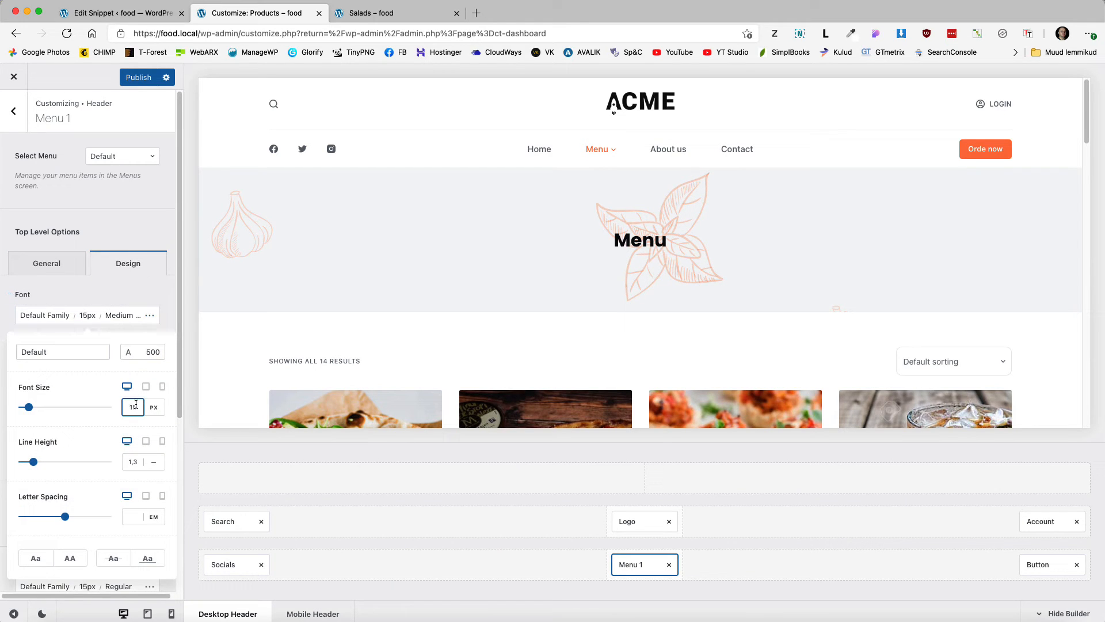
pyautogui.write('16')
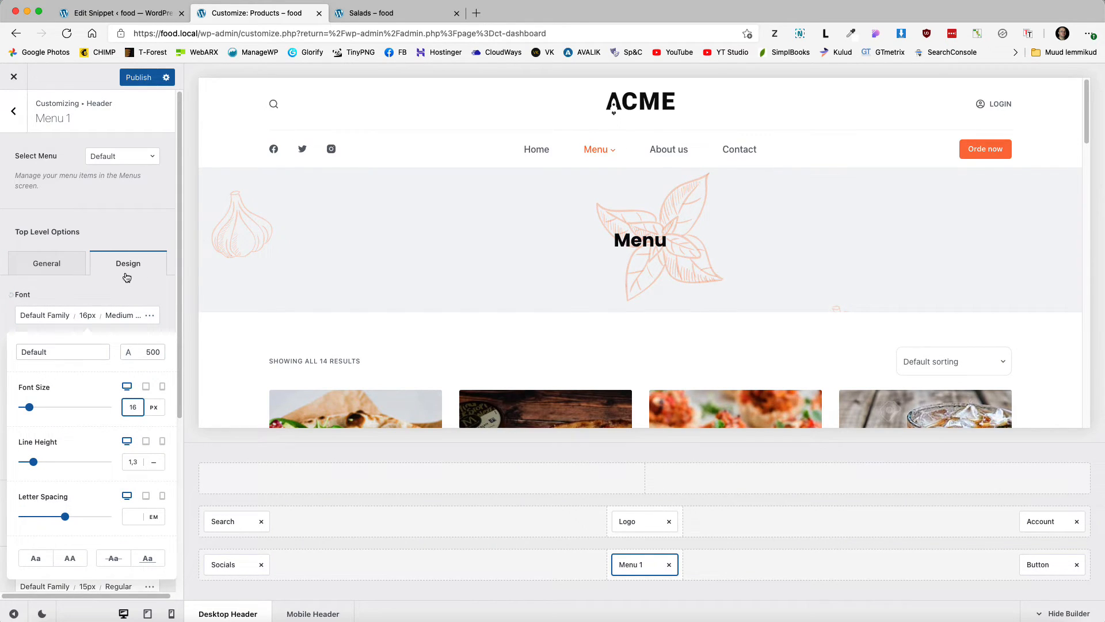
pyautogui.click(125, 295)
pyautogui.scroll(-5, 608, 263)
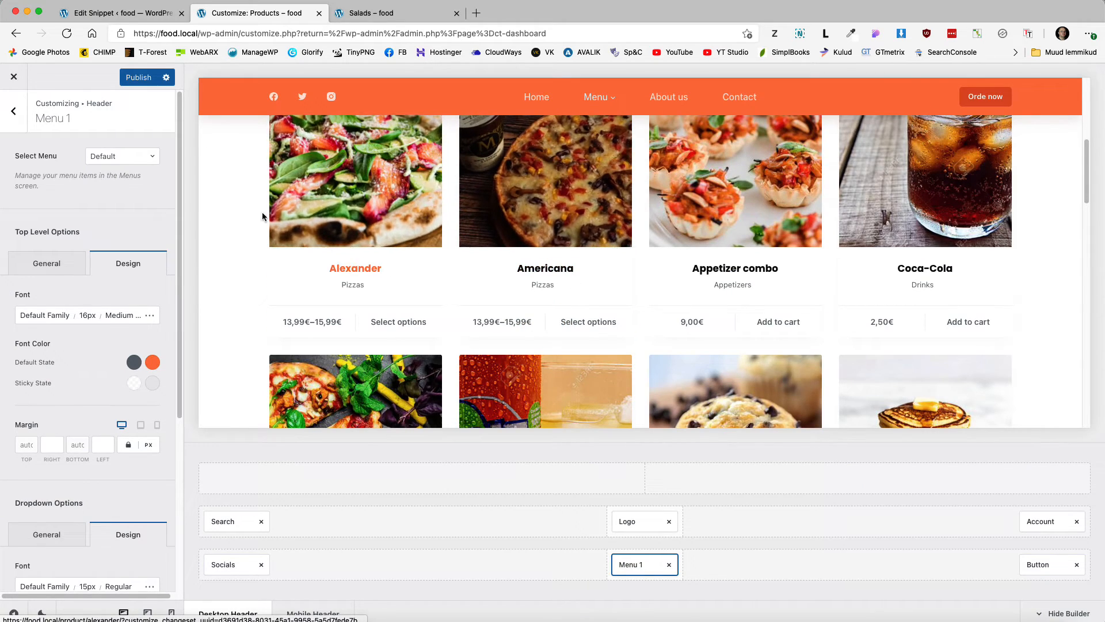
pyautogui.click(13, 110)
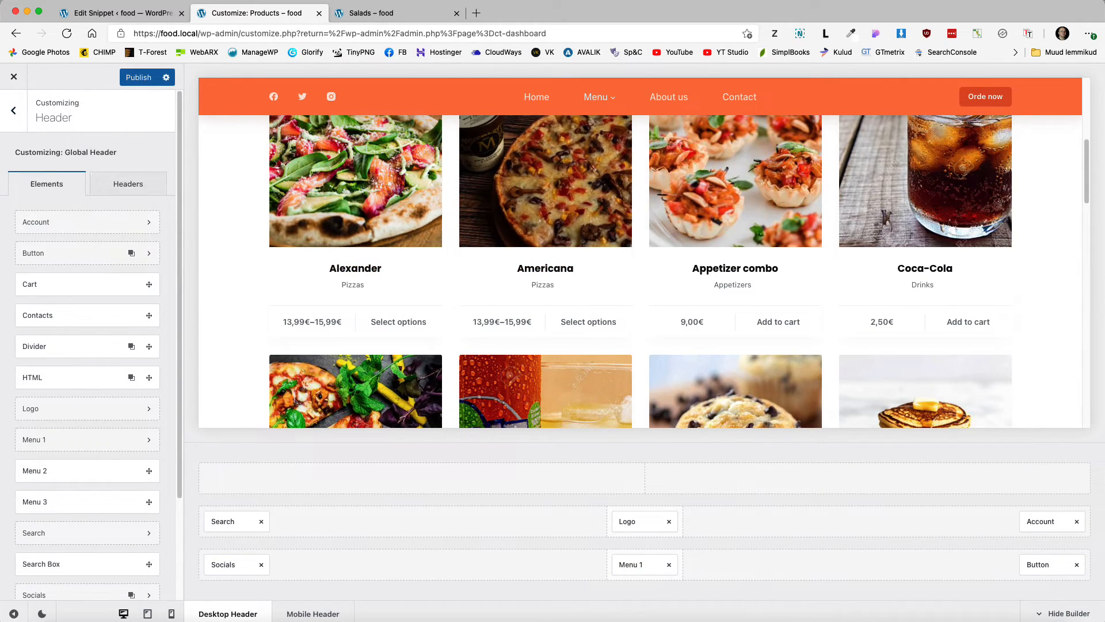
# Step: Set the product card title font weight to Regular in Cards Options
pyautogui.click(13, 110)
pyautogui.scroll(-5, 75, 507)
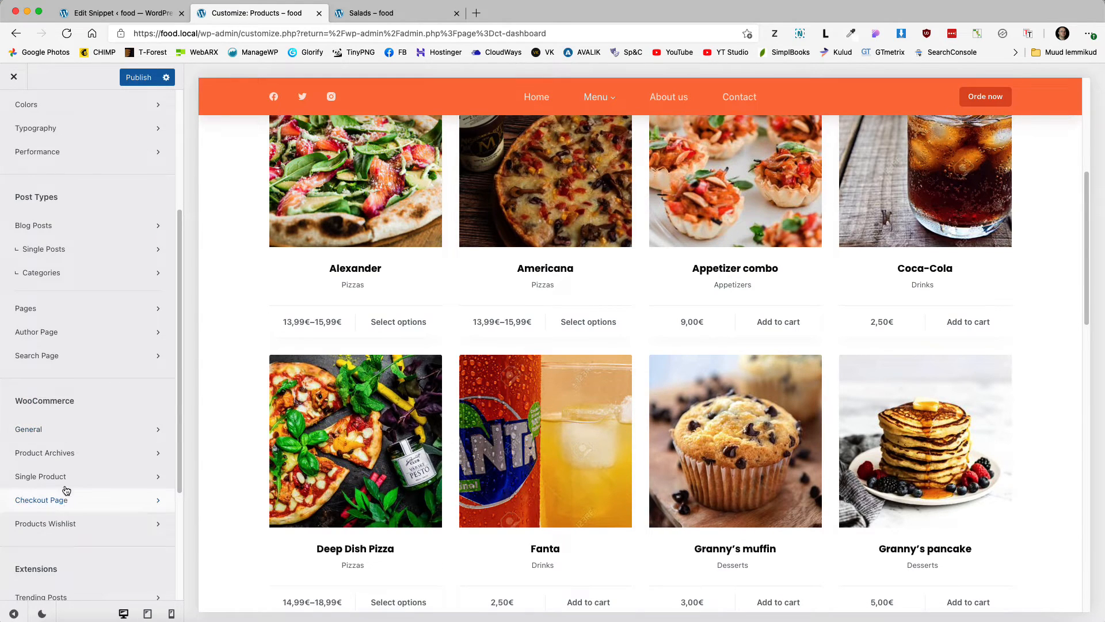
pyautogui.click(68, 453)
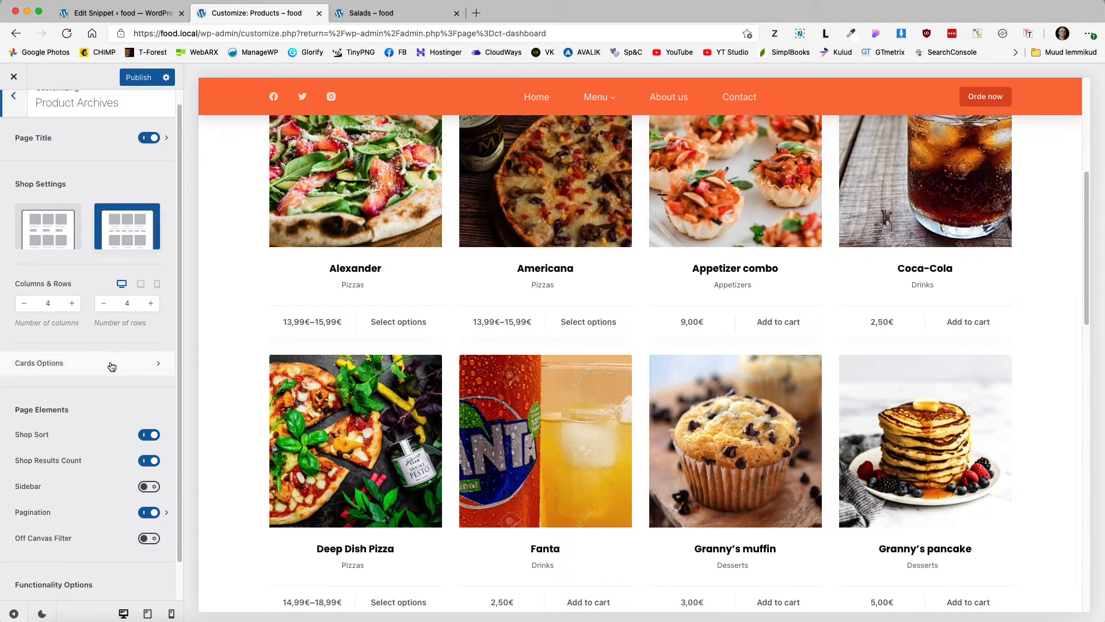
pyautogui.click(109, 361)
pyautogui.click(134, 161)
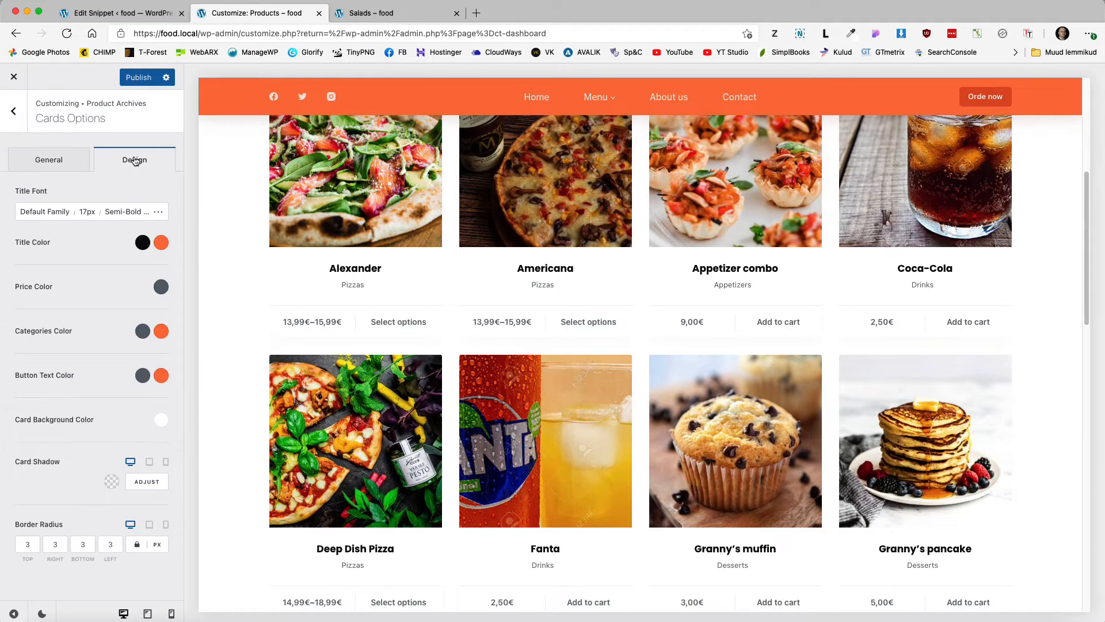
pyautogui.click(123, 213)
pyautogui.scroll(3, 68, 334)
pyautogui.scroll(3, 67, 334)
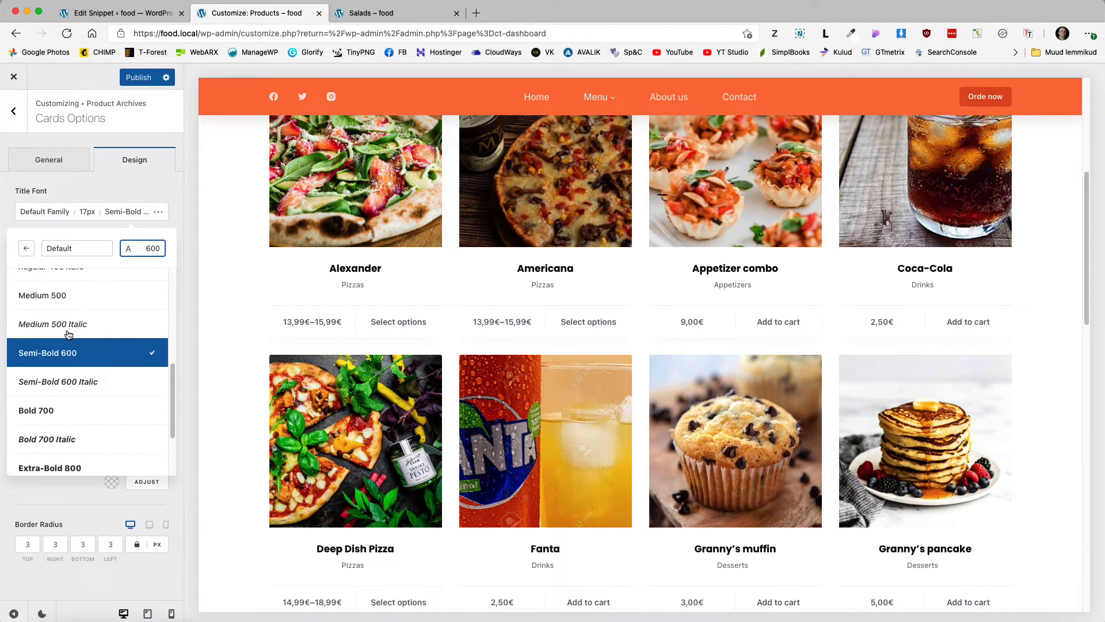
pyautogui.click(41, 294)
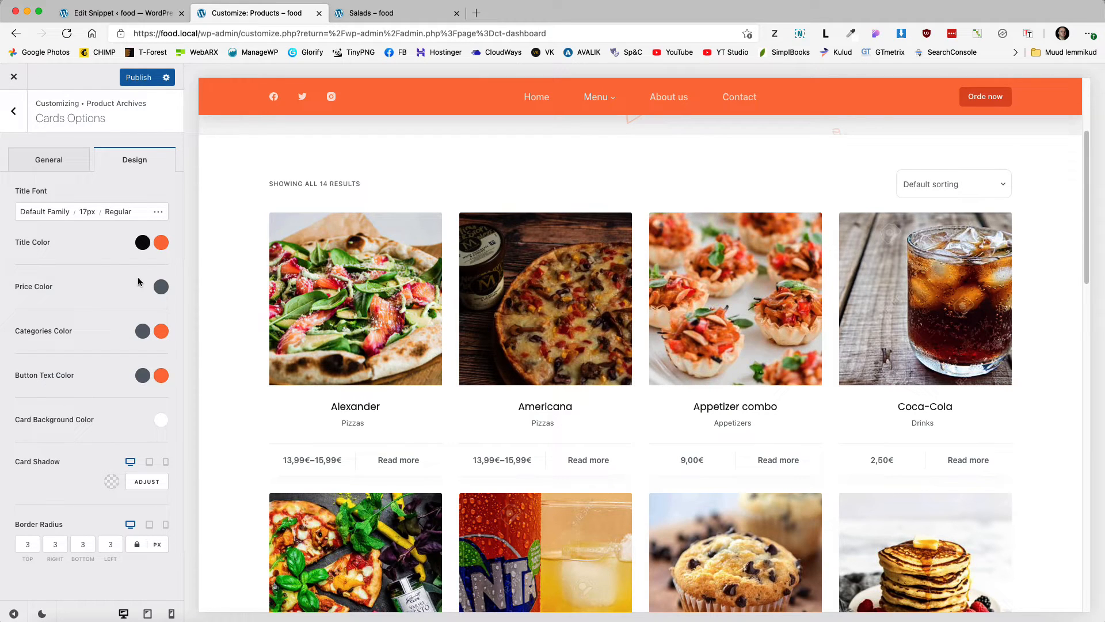
# Step: Turn on the off-canvas filter, test its Filter panel, and publish the changes
pyautogui.click(11, 119)
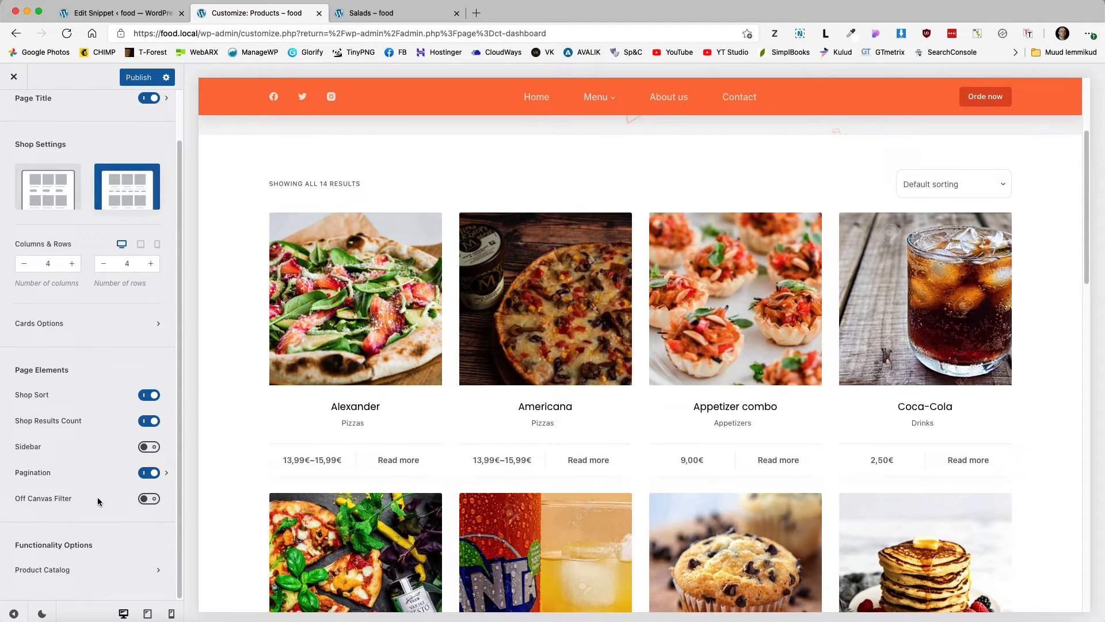
pyautogui.click(147, 499)
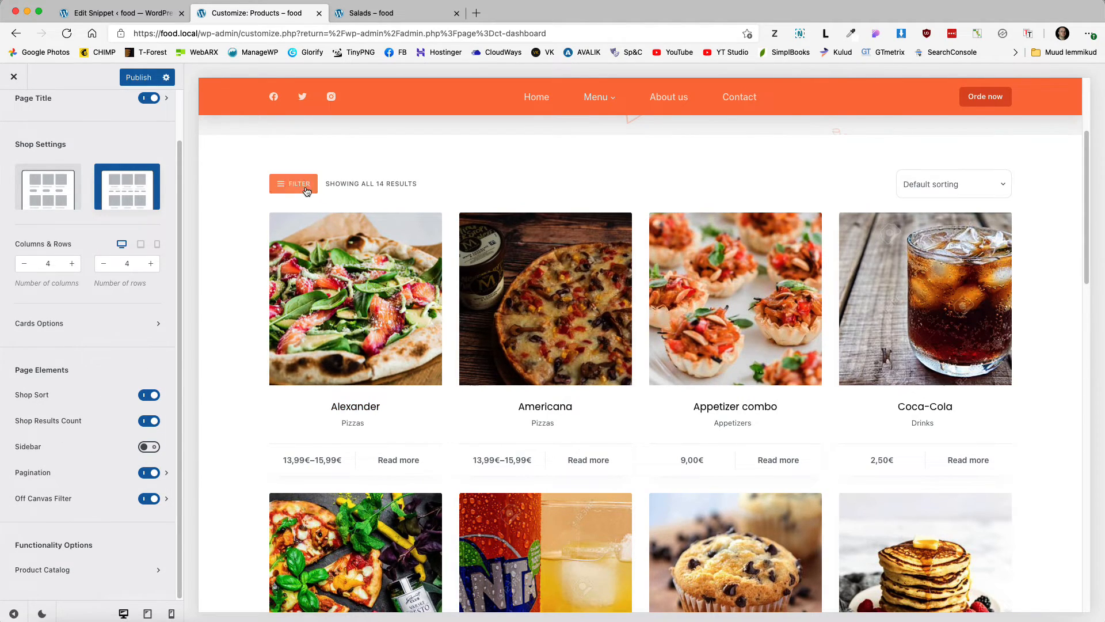
pyautogui.click(295, 184)
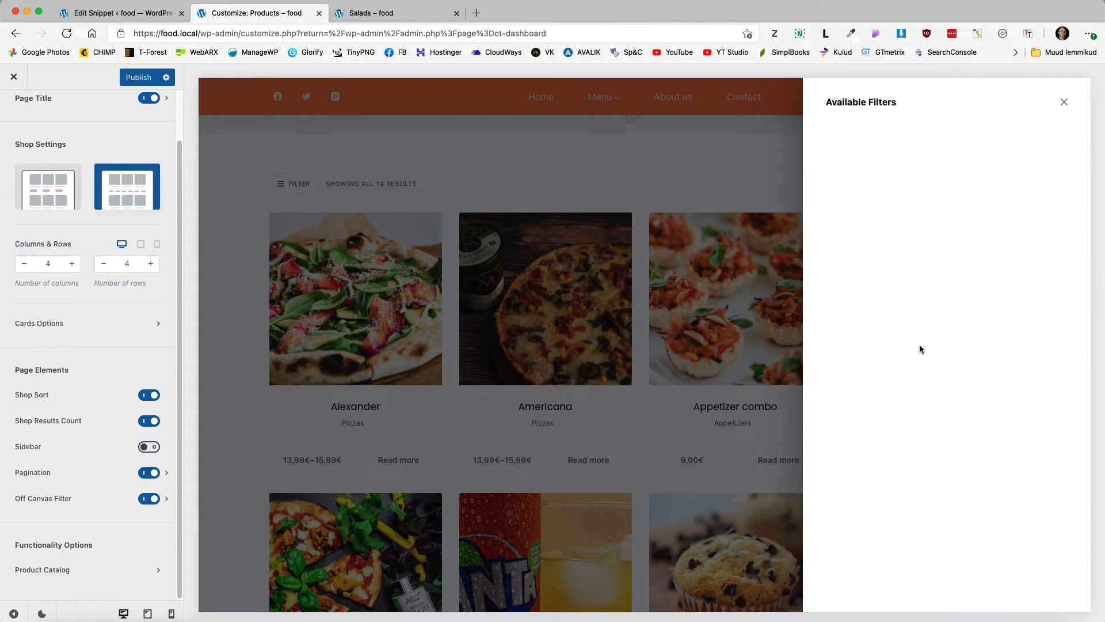
pyautogui.click(1064, 102)
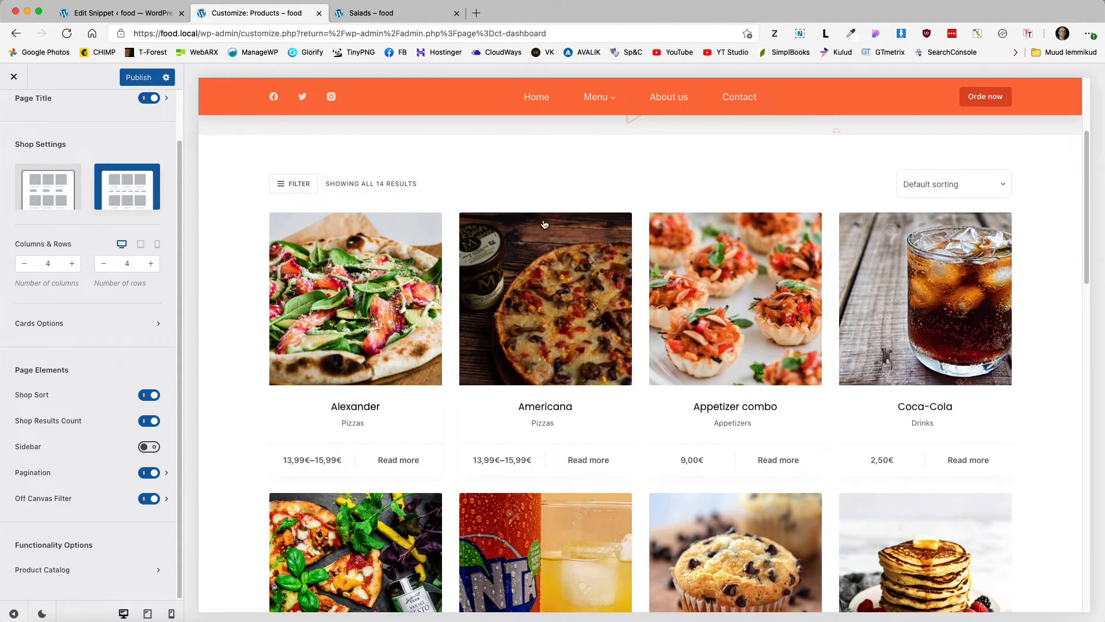
pyautogui.scroll(2, 366, 98)
pyautogui.click(137, 79)
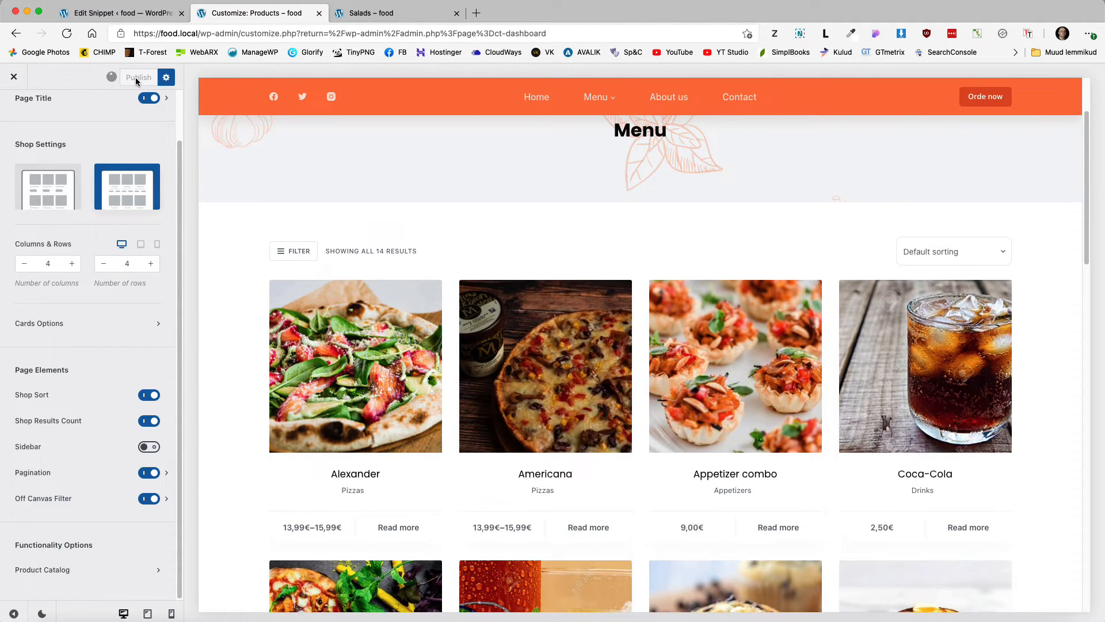
# Step: Check the live Menu page and Alexander's quick view, then return to the snippet editor
pyautogui.click(352, 16)
pyautogui.click(504, 154)
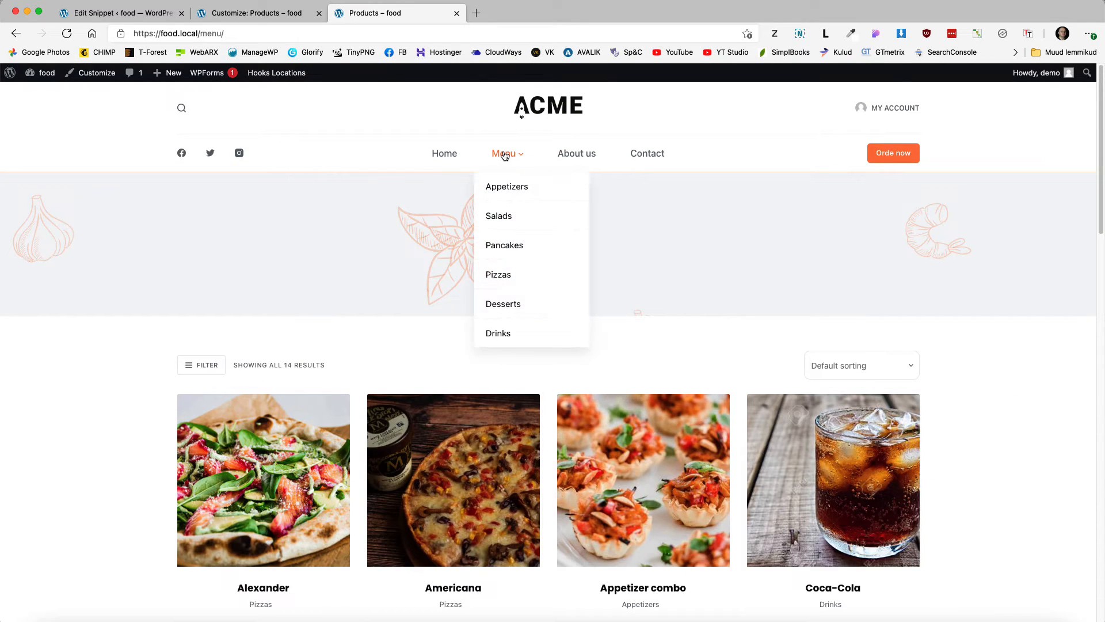
pyautogui.scroll(-3, 499, 281)
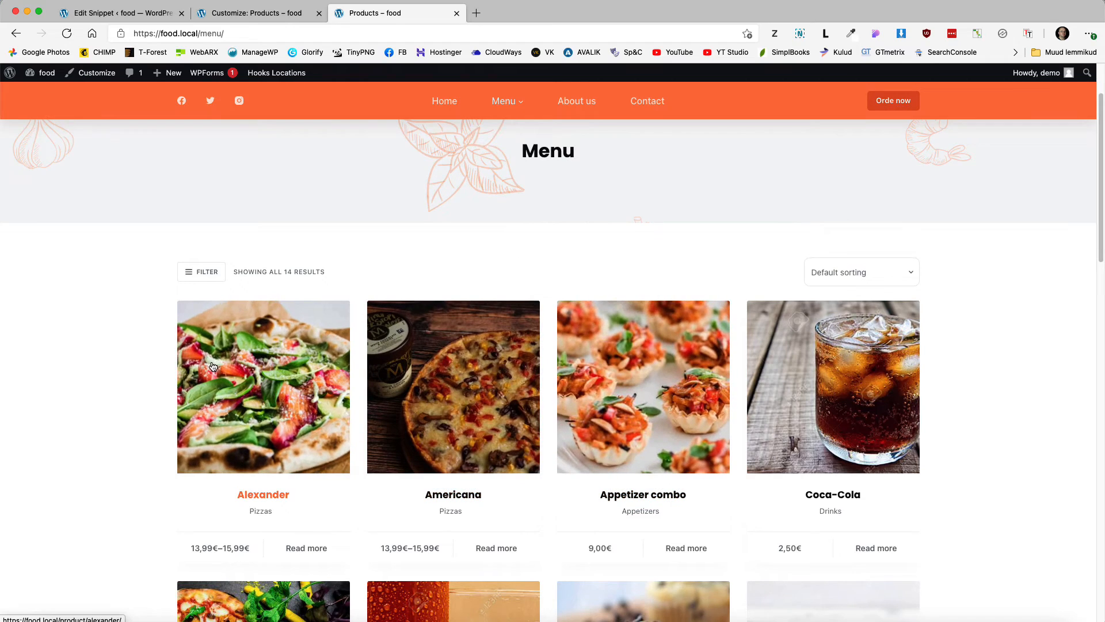
pyautogui.scroll(-1, 259, 403)
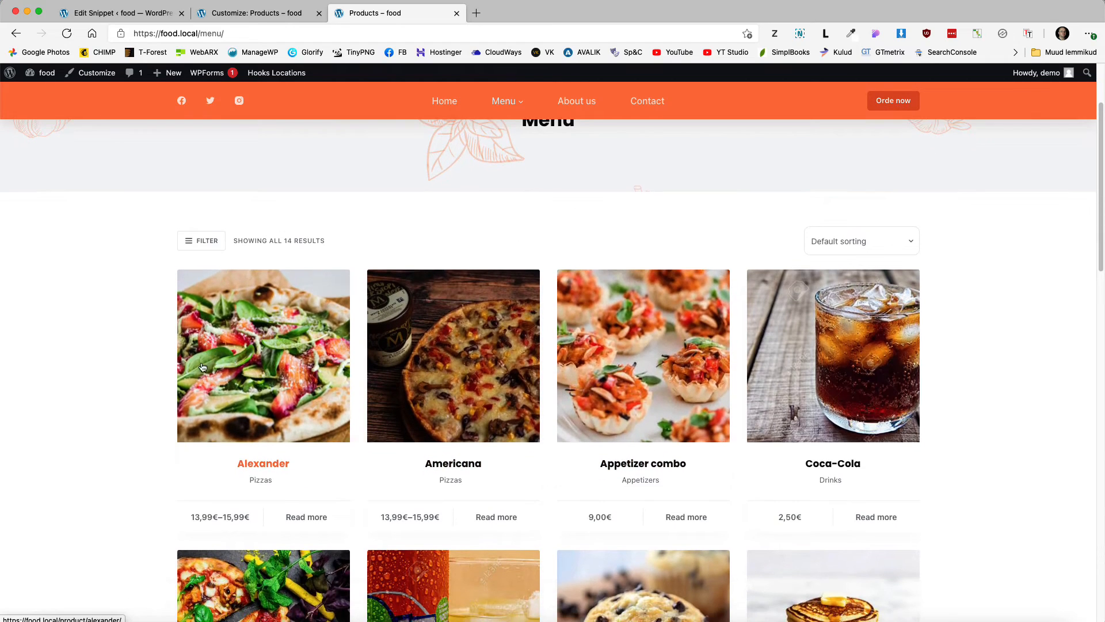
pyautogui.click(309, 516)
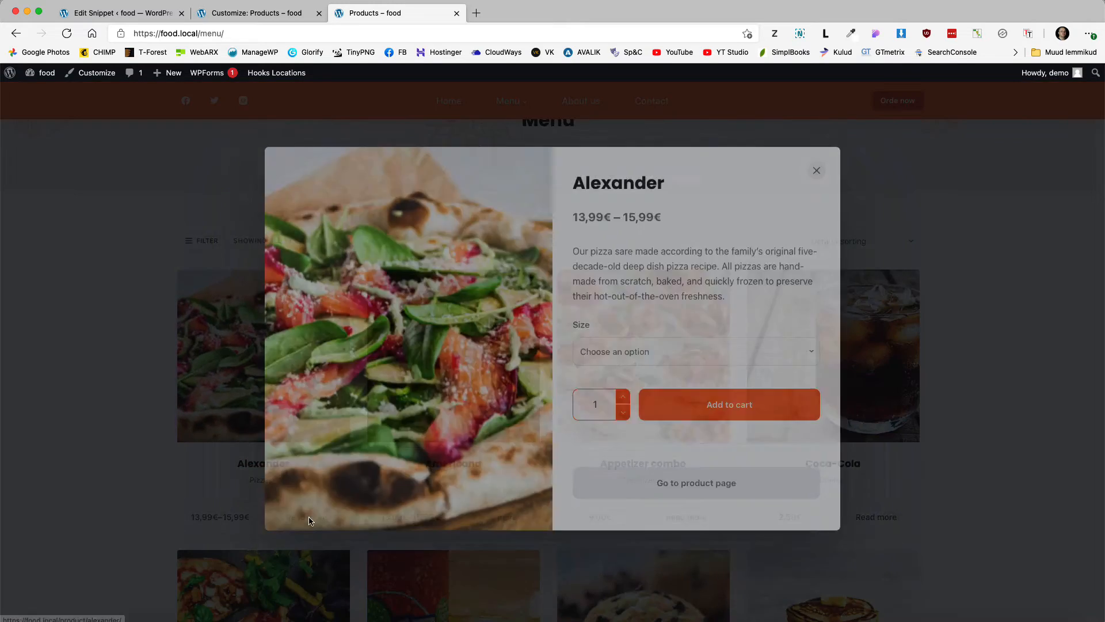
pyautogui.click(819, 182)
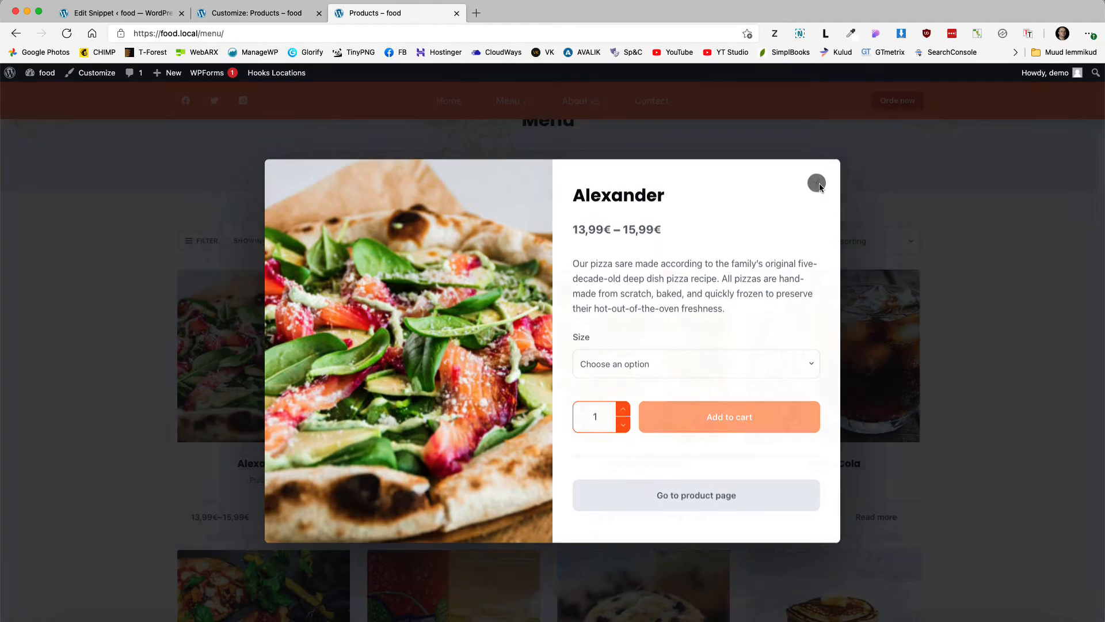
pyautogui.click(115, 12)
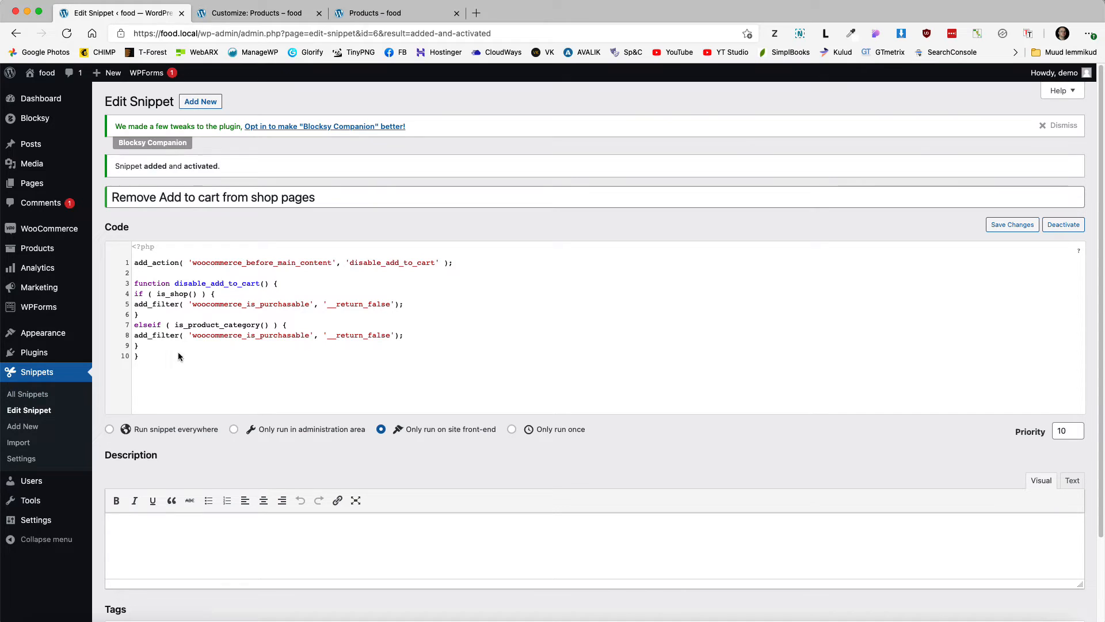
# Step: Create a snippet 'Rename Read more' with pasted code swapping 'Read more' for 'Add to cart'
pyautogui.click(26, 425)
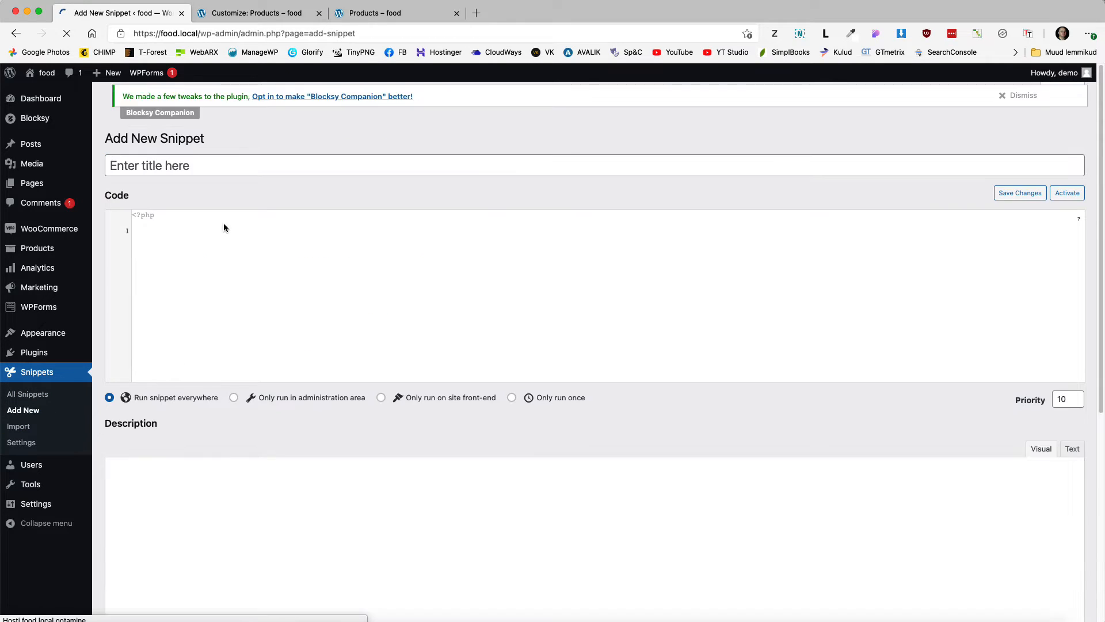
pyautogui.click(186, 167)
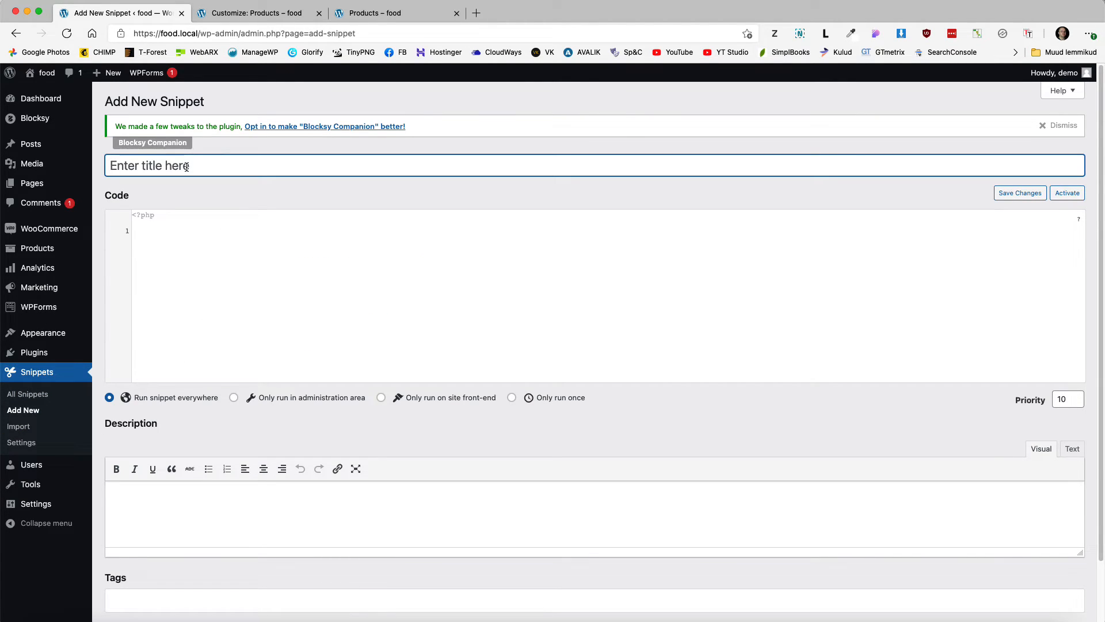
pyautogui.write('Rename Read more')
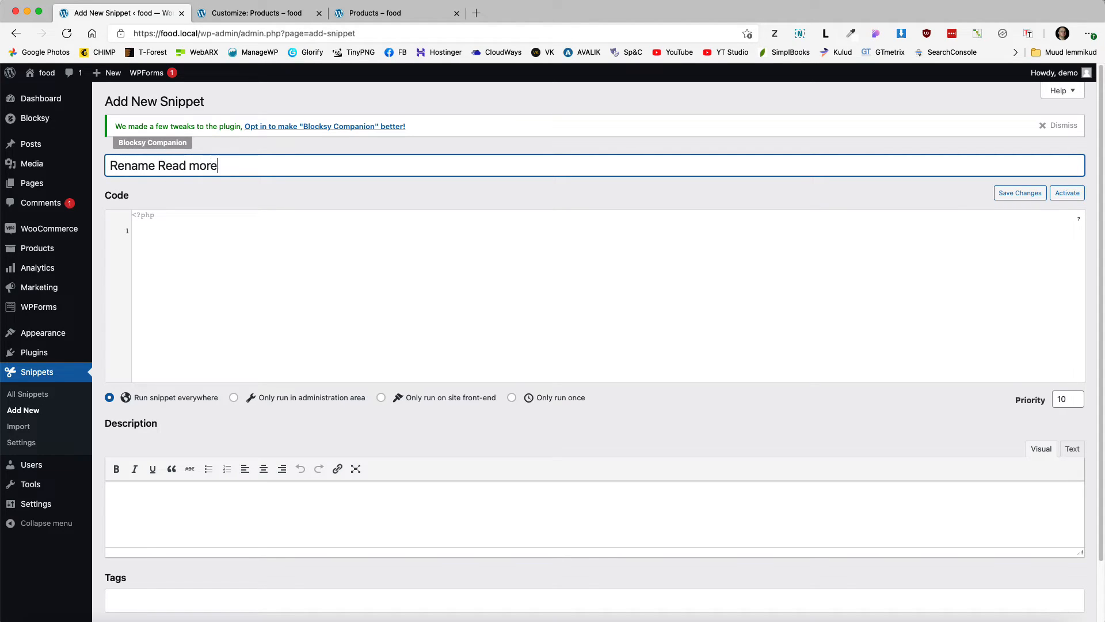
pyautogui.click(199, 244)
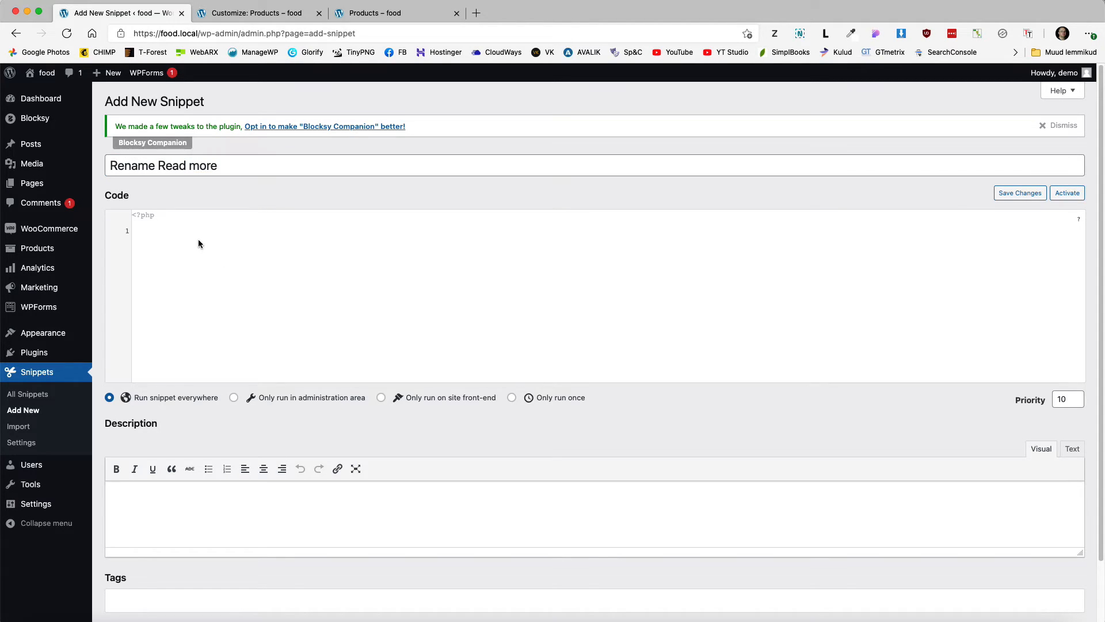
pyautogui.write("add_filter('gettext', 'translate_strings'); add_filter('ngettext', 'translate_strings'); function translate_strings($translated) { $translated = str_ireplace('Read more', 'Add to cart', $translated); return $translated; }")
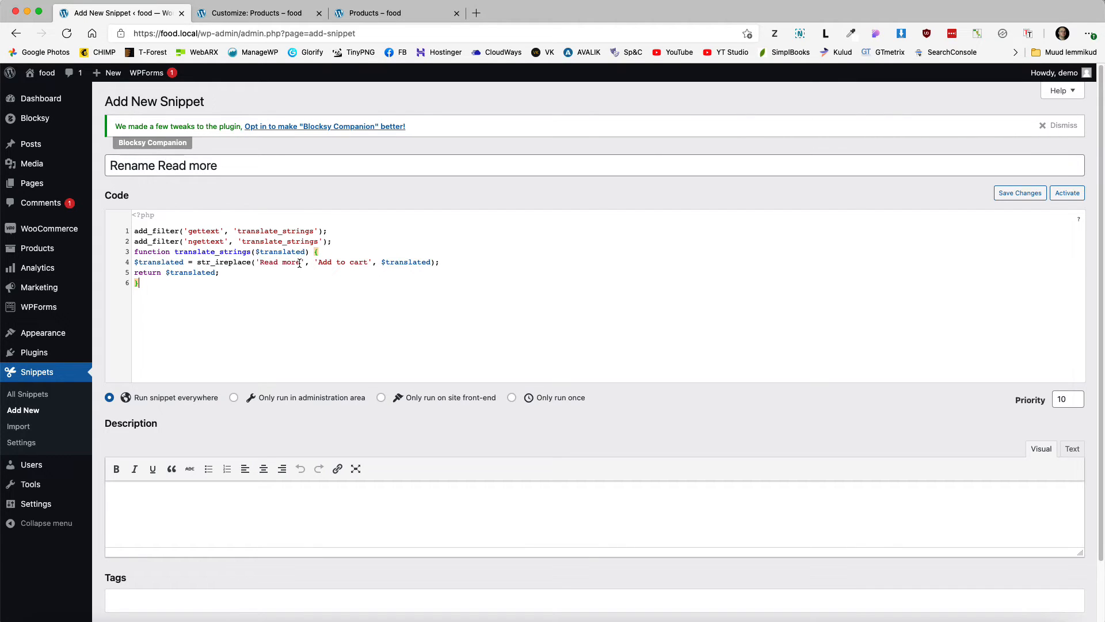
pyautogui.moveTo(301, 262); pyautogui.dragTo(266, 263)
pyautogui.moveTo(369, 262); pyautogui.dragTo(322, 262)
pyautogui.click(353, 314)
# Step: Limit the snippet to the site front-end, then save and activate it
pyautogui.scroll(-2, 360, 355)
pyautogui.click(439, 326)
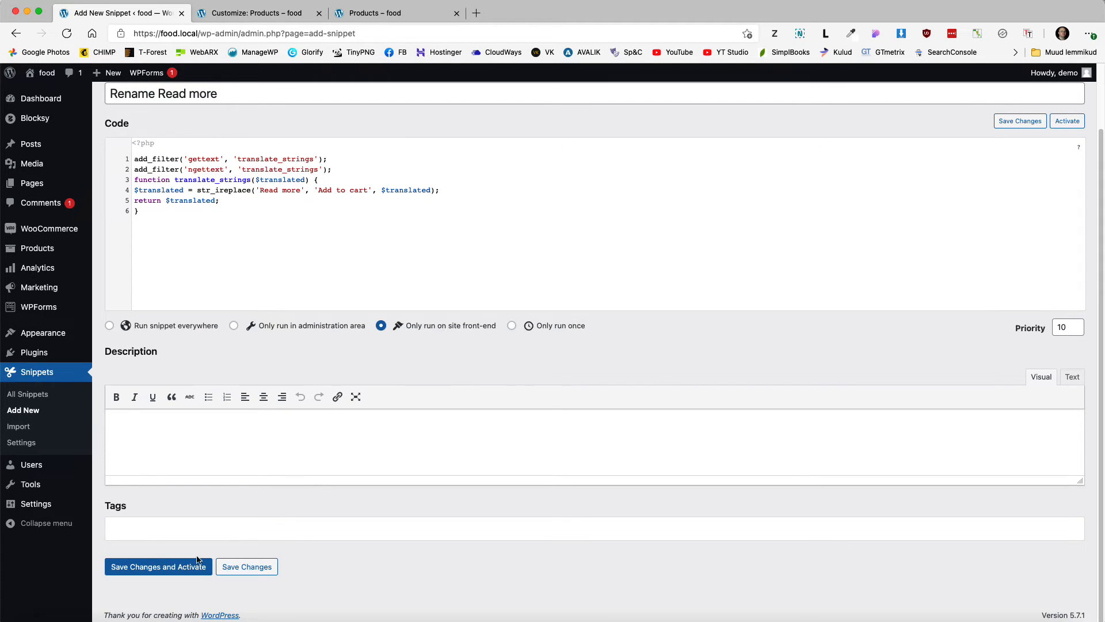
pyautogui.click(173, 567)
pyautogui.click(373, 13)
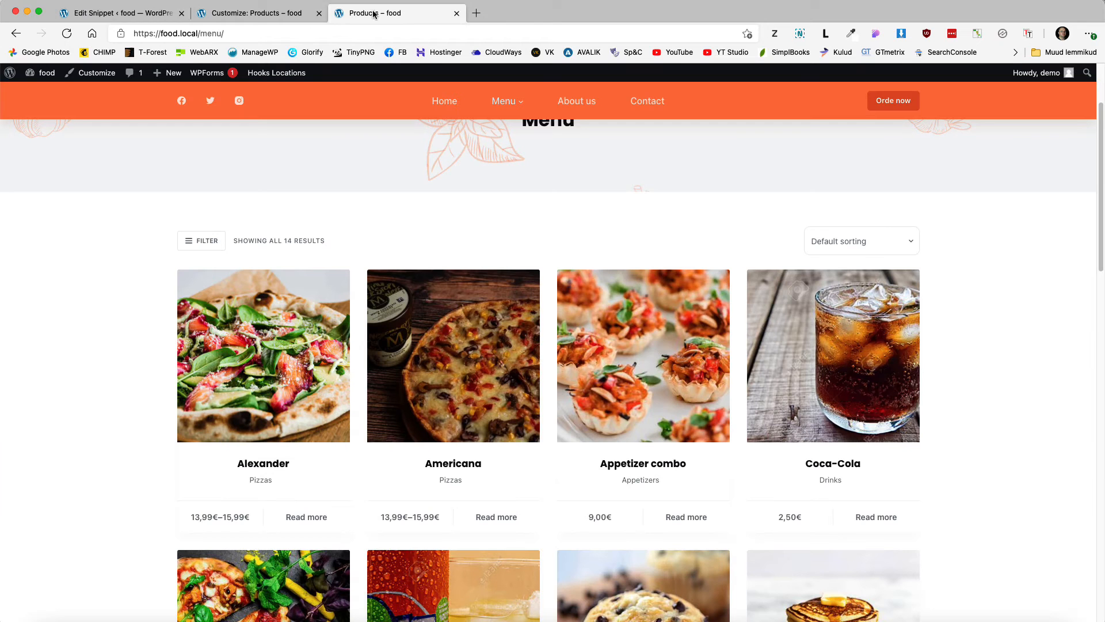
# Step: Reload the Menu page, try Alexander's Add to cart quick view, then return to the snippet
pyautogui.click(65, 35)
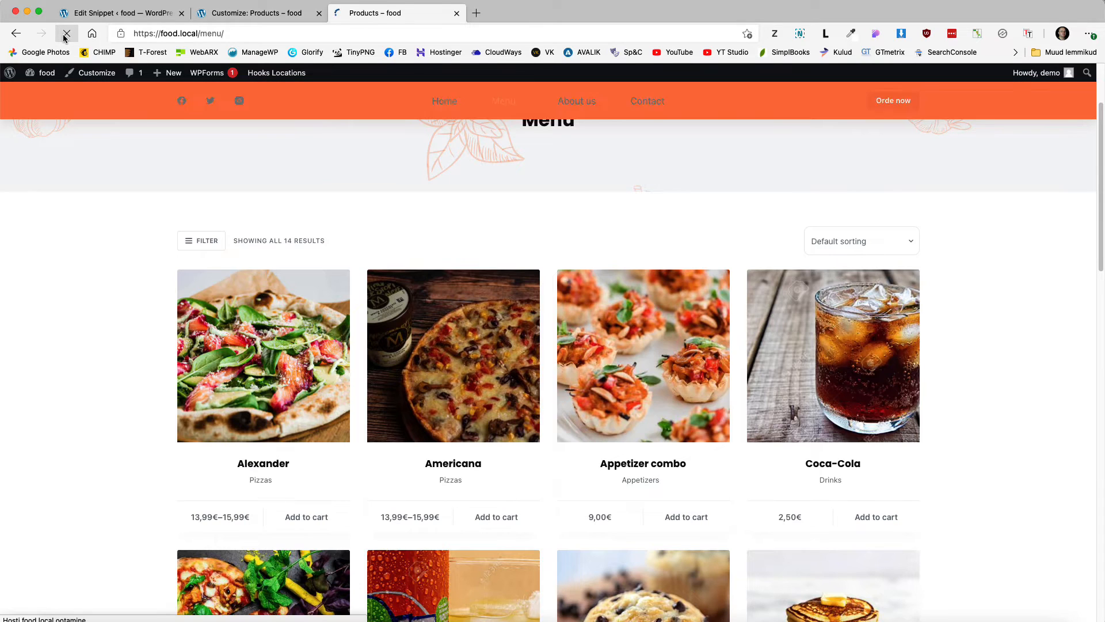
pyautogui.click(298, 518)
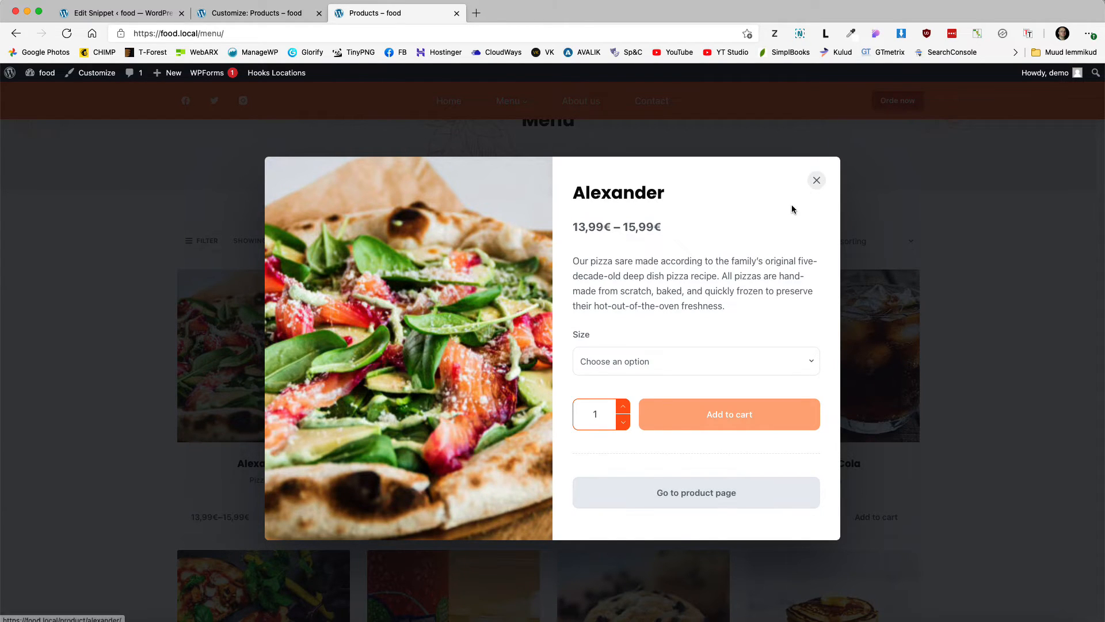
pyautogui.click(814, 181)
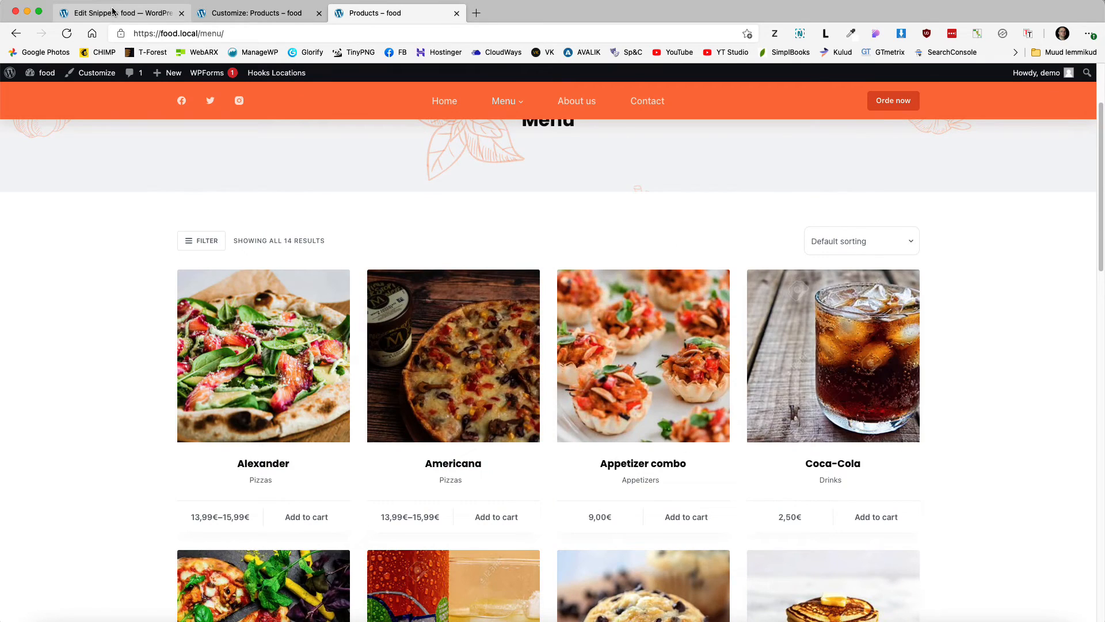
pyautogui.click(107, 16)
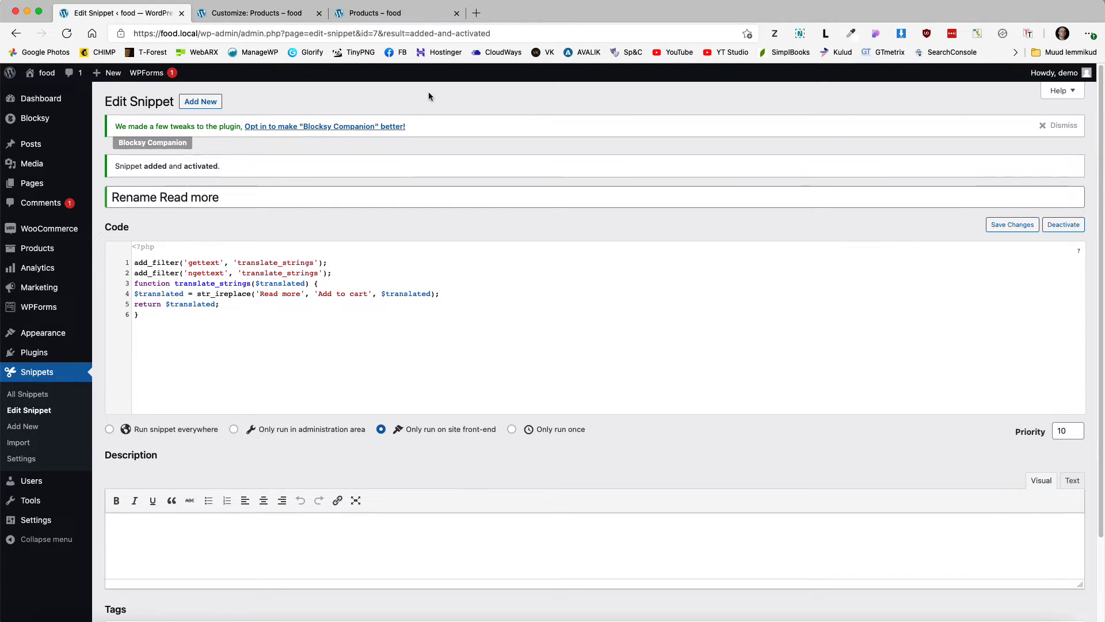
# Step: Search for 'Extra Product Options for WooCommerce' and install the actpro plugin
pyautogui.moveTo(46, 352)
pyautogui.click(116, 371)
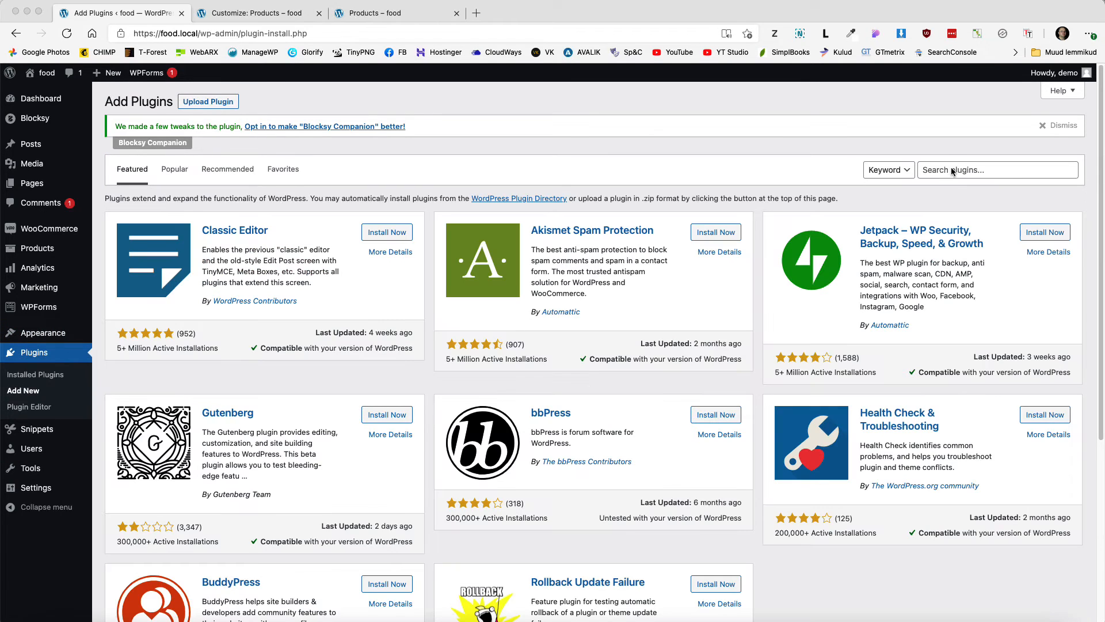
pyautogui.click(953, 172)
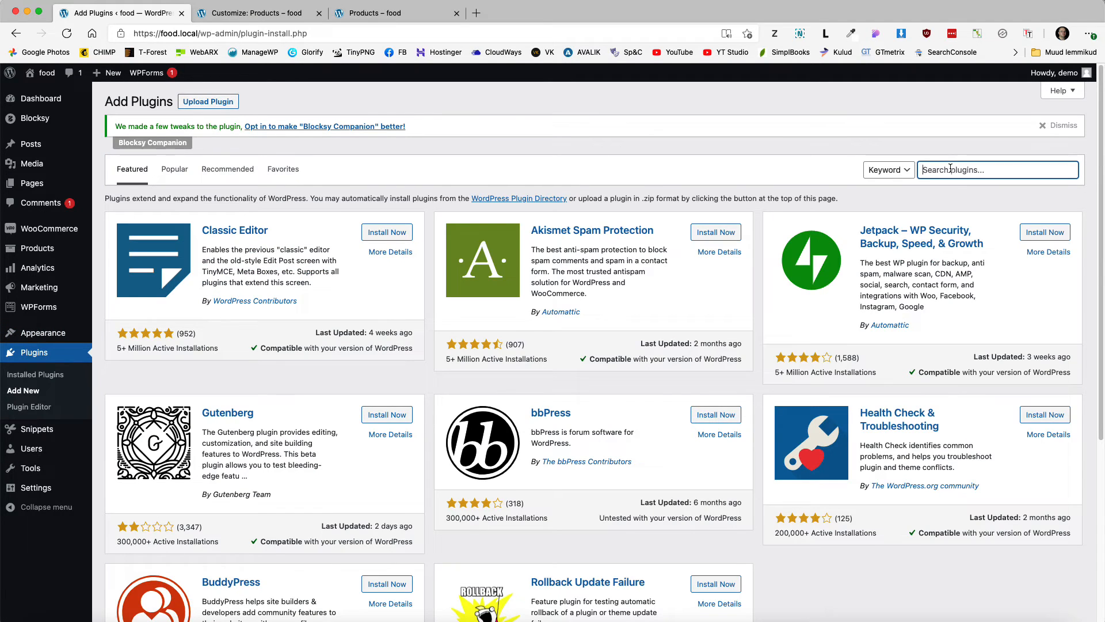
pyautogui.write('Extra Product Options for WooCommerce')
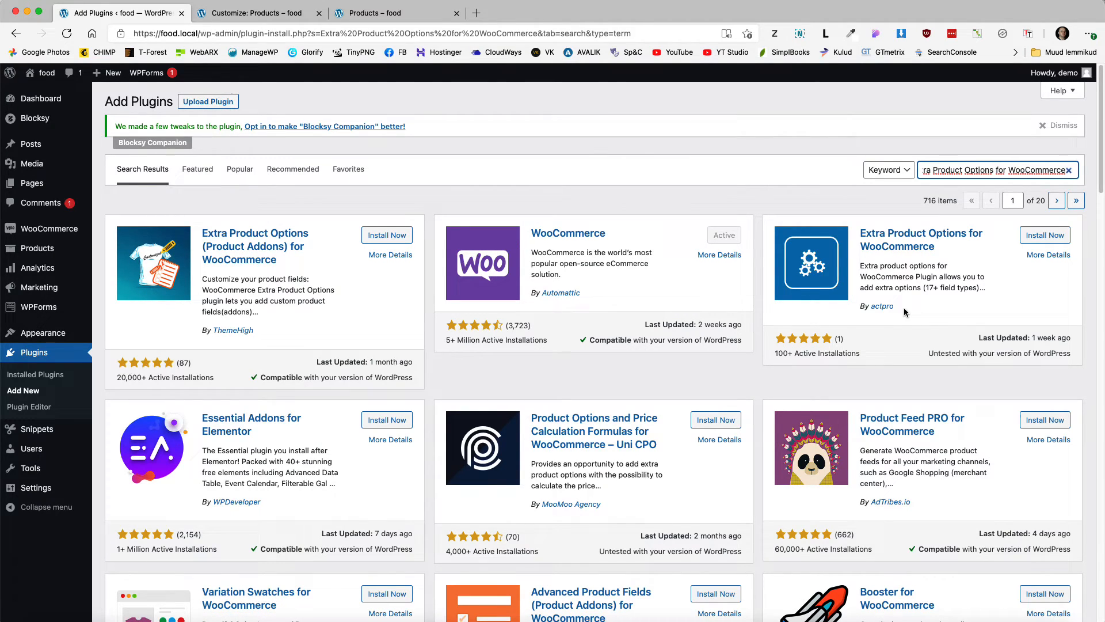
pyautogui.doubleClick(881, 306)
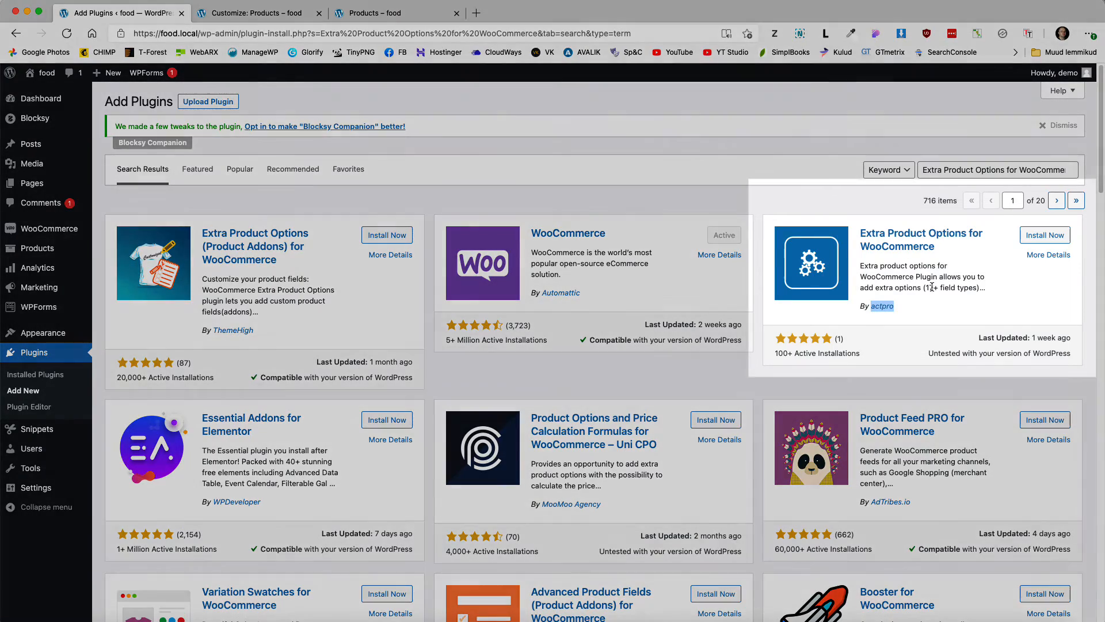
pyautogui.click(1041, 238)
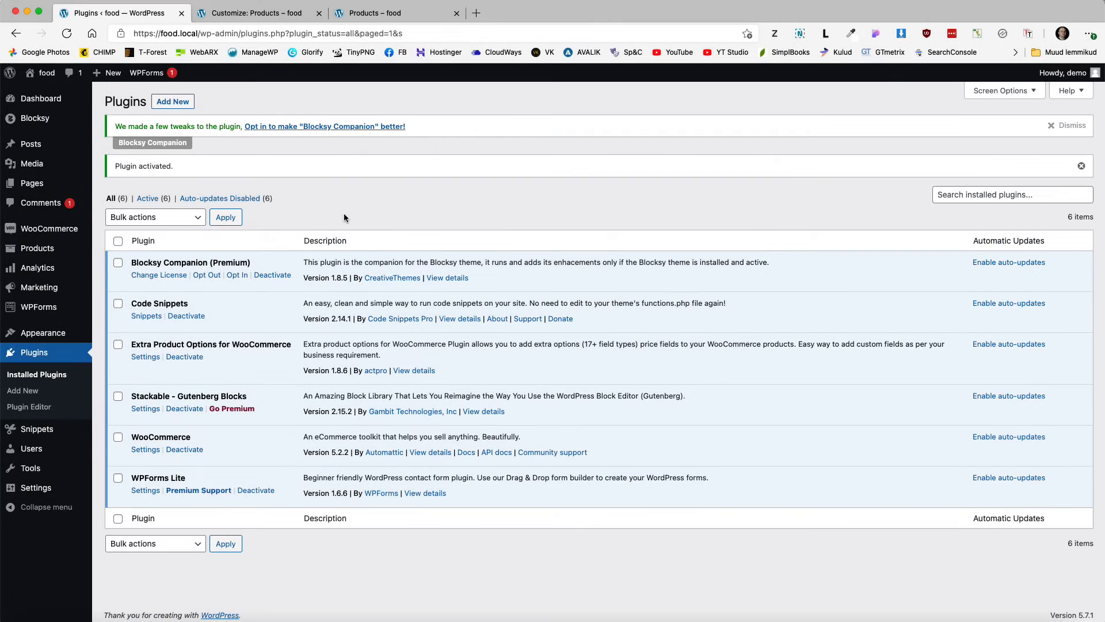
# Step: Create a new product addon named 'Pizza add-ons'
pyautogui.moveTo(37, 248)
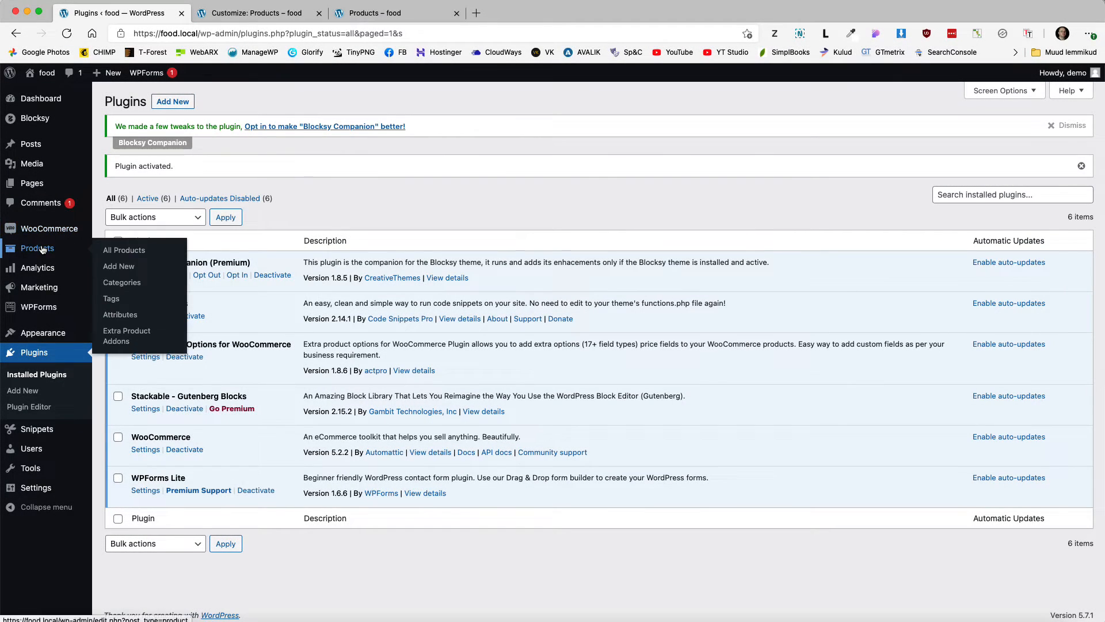
pyautogui.click(127, 336)
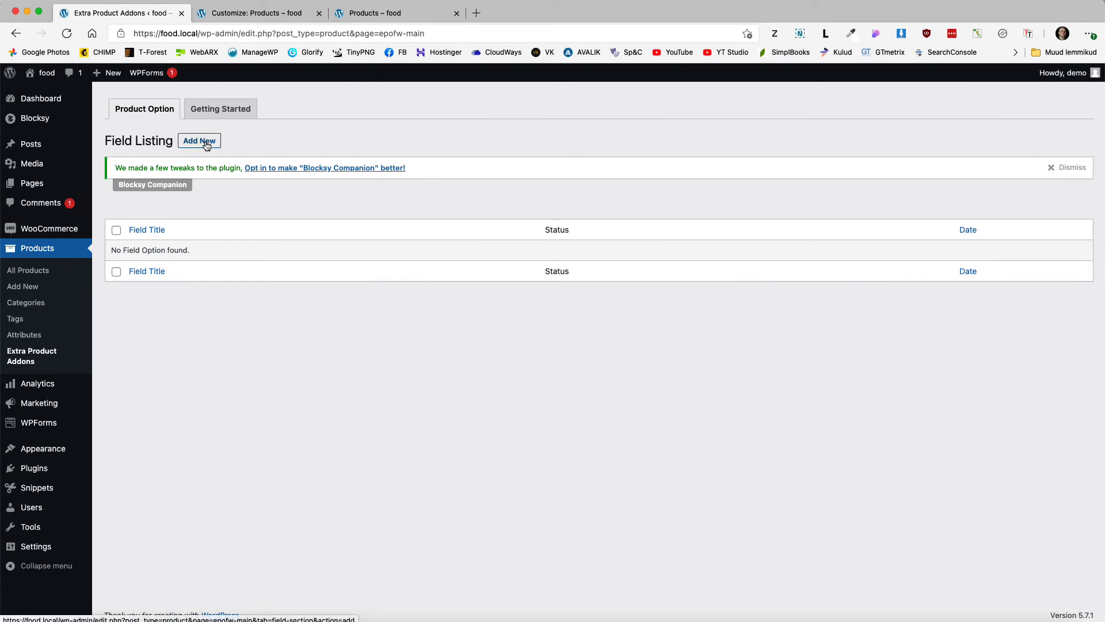
pyautogui.click(206, 142)
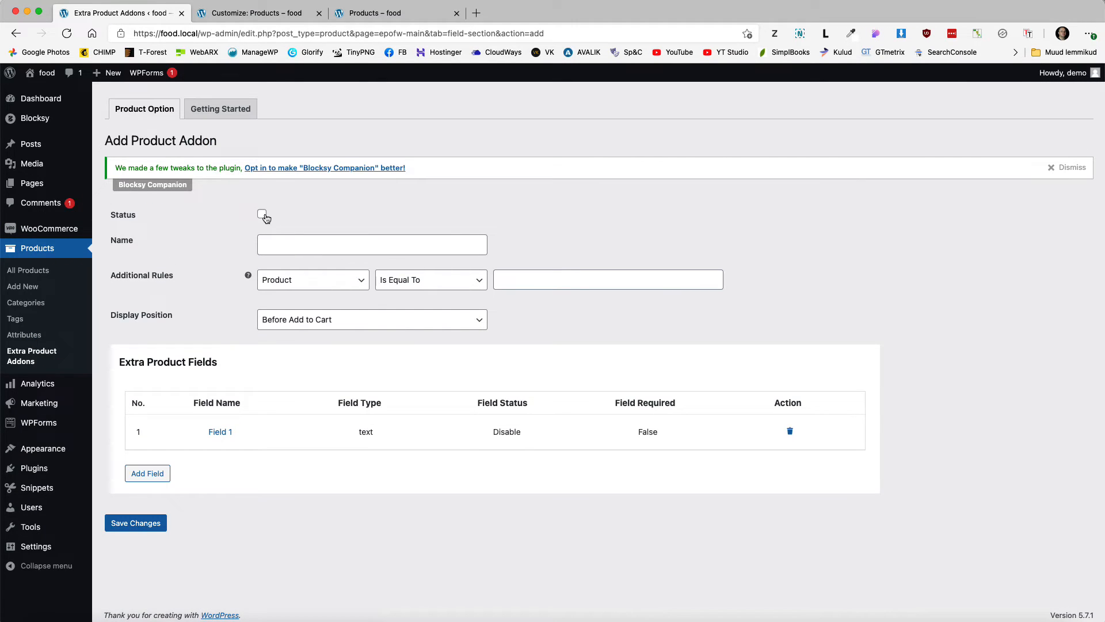
pyautogui.click(316, 244)
pyautogui.write('Pizza add-o')
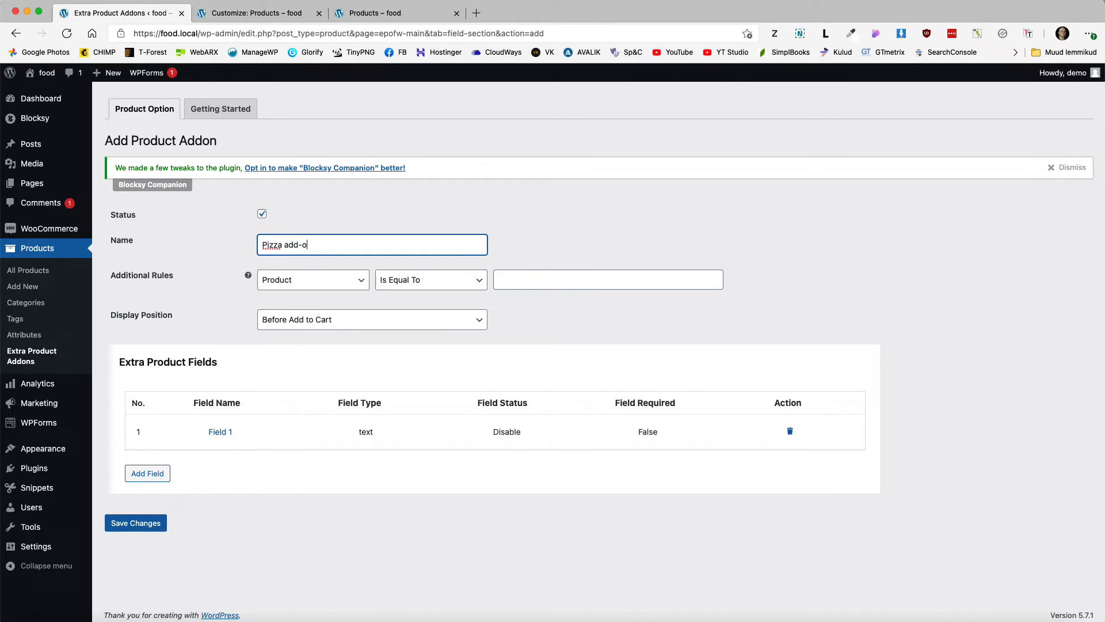
pyautogui.write('ns')
# Step: Add a rule: Category Is Equal To Pizzas, found by typing 'piz'
pyautogui.click(295, 282)
pyautogui.click(294, 282)
pyautogui.click(282, 312)
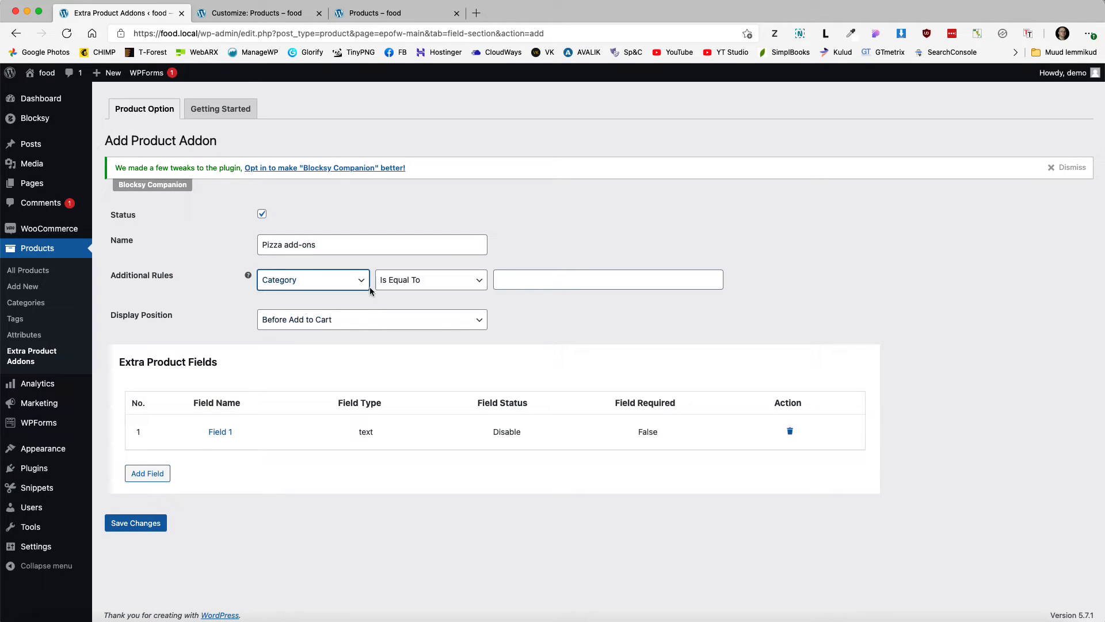
pyautogui.click(525, 281)
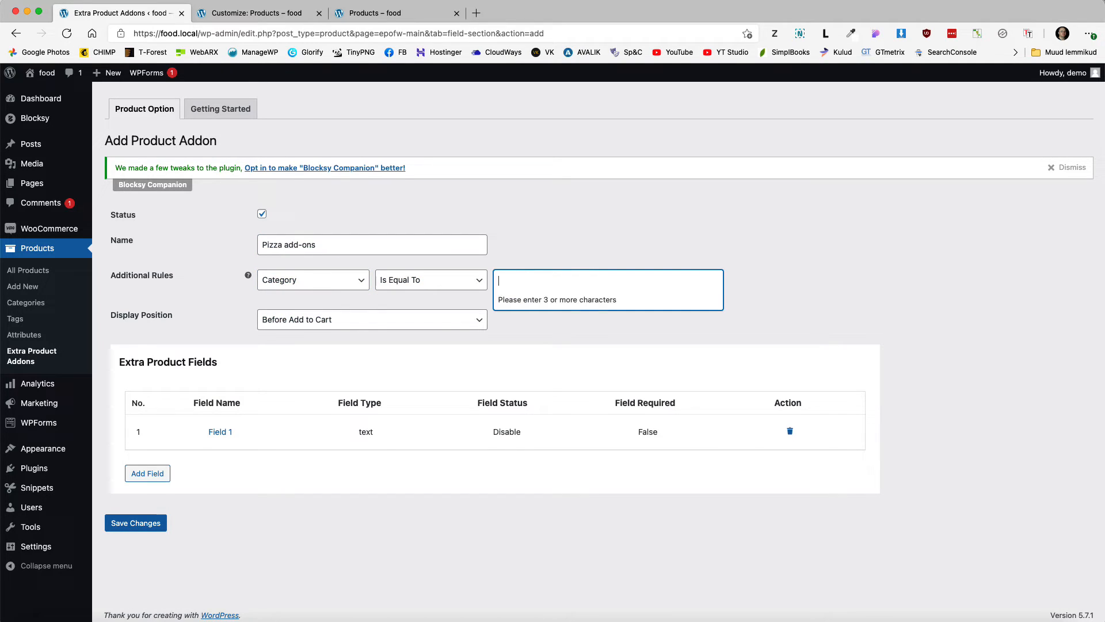
pyautogui.write('pizz')
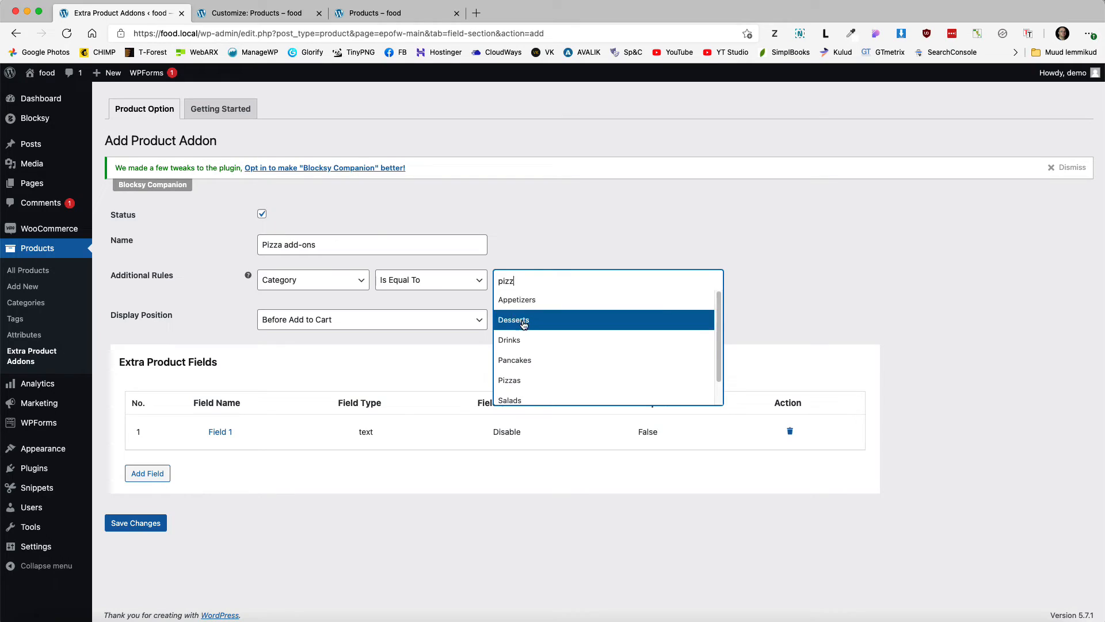
pyautogui.click(522, 382)
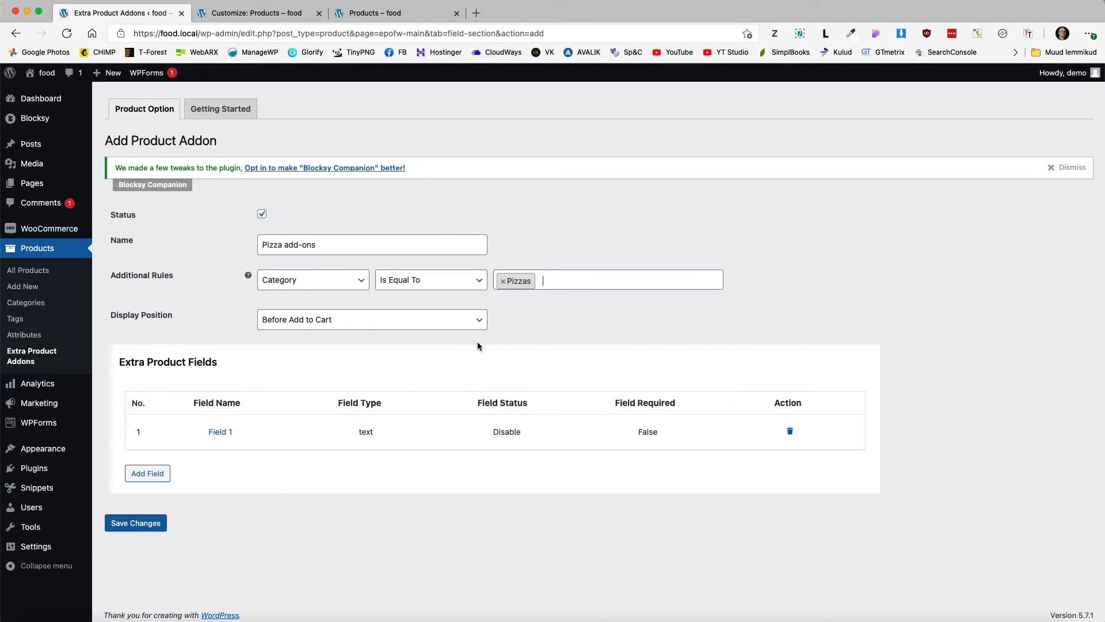
pyautogui.click(220, 433)
# Step: Enable Field 1 as a Checkbox field titled 'Select your extras'
pyautogui.scroll(-3, 350, 424)
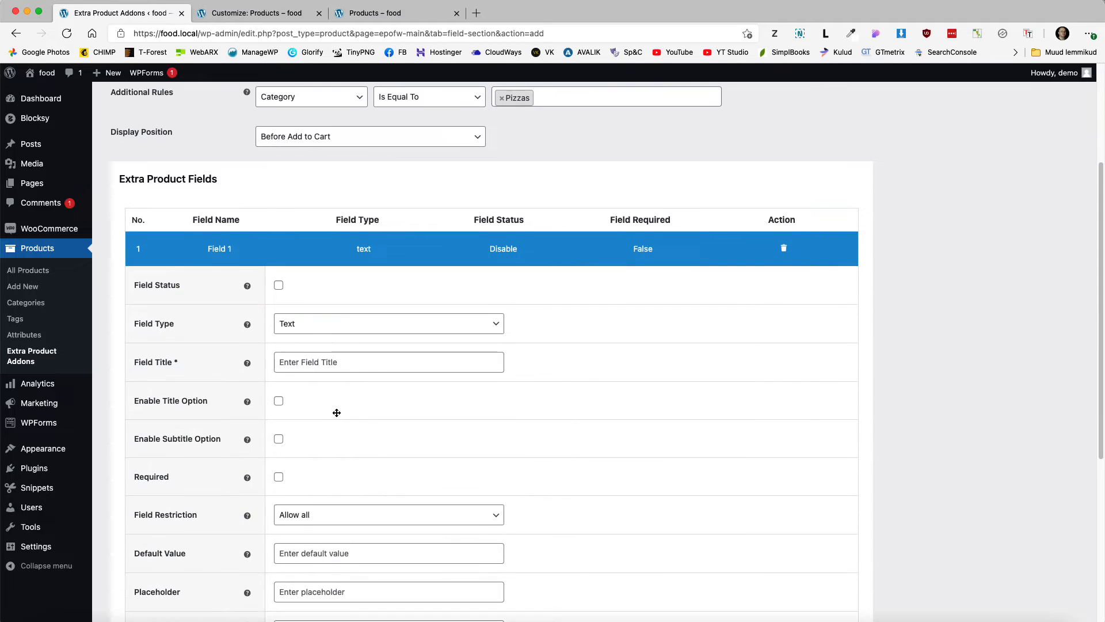
pyautogui.click(278, 286)
pyautogui.click(313, 325)
pyautogui.click(300, 414)
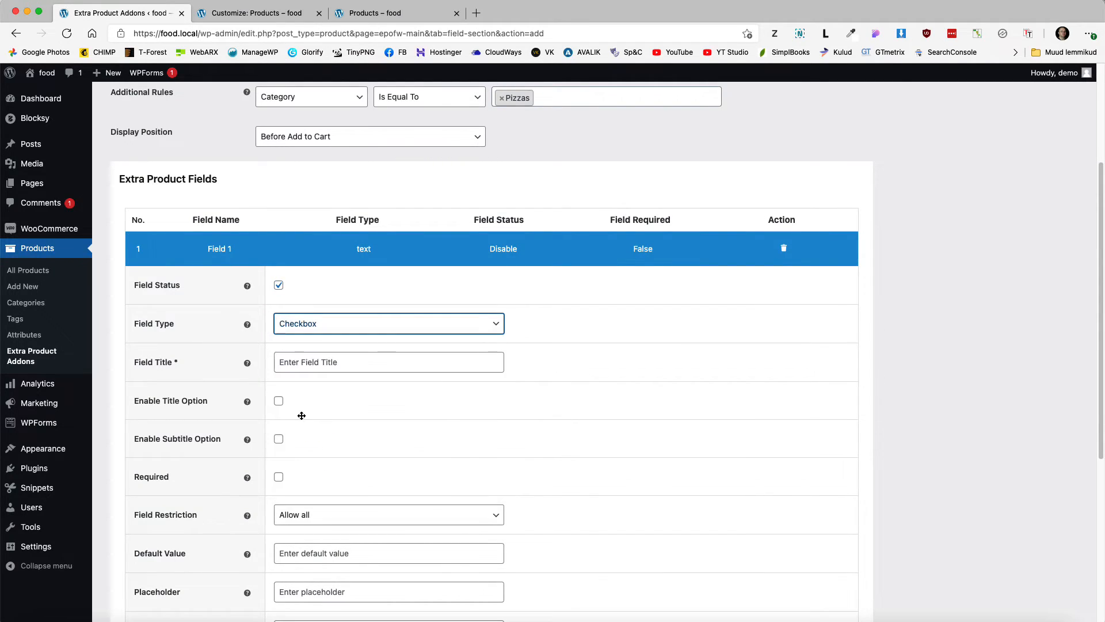
pyautogui.scroll(-1, 305, 413)
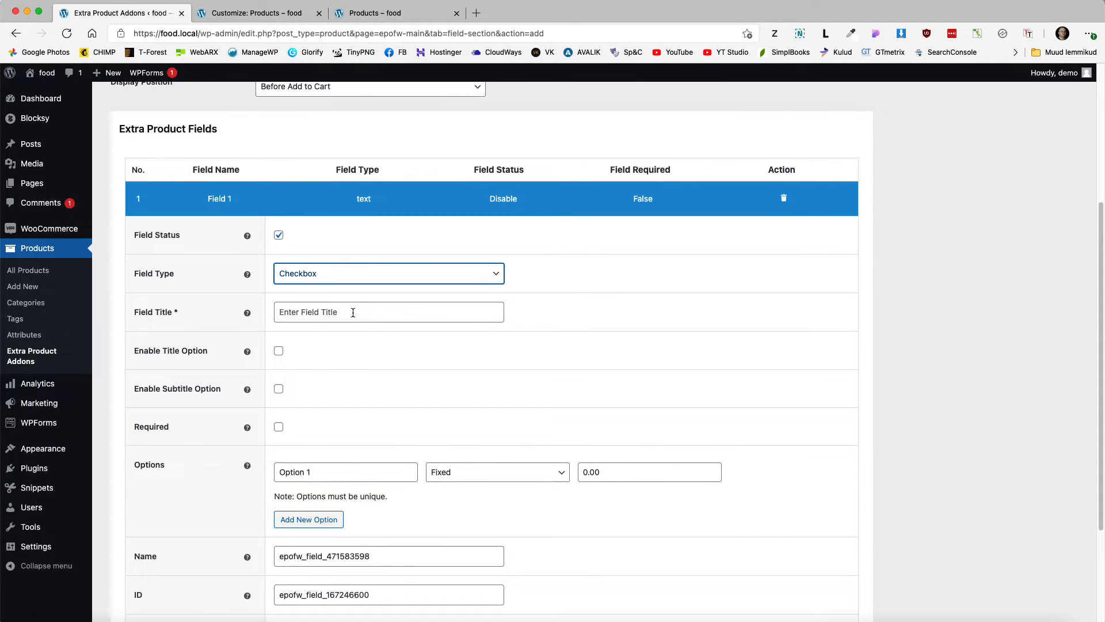
pyautogui.click(286, 311)
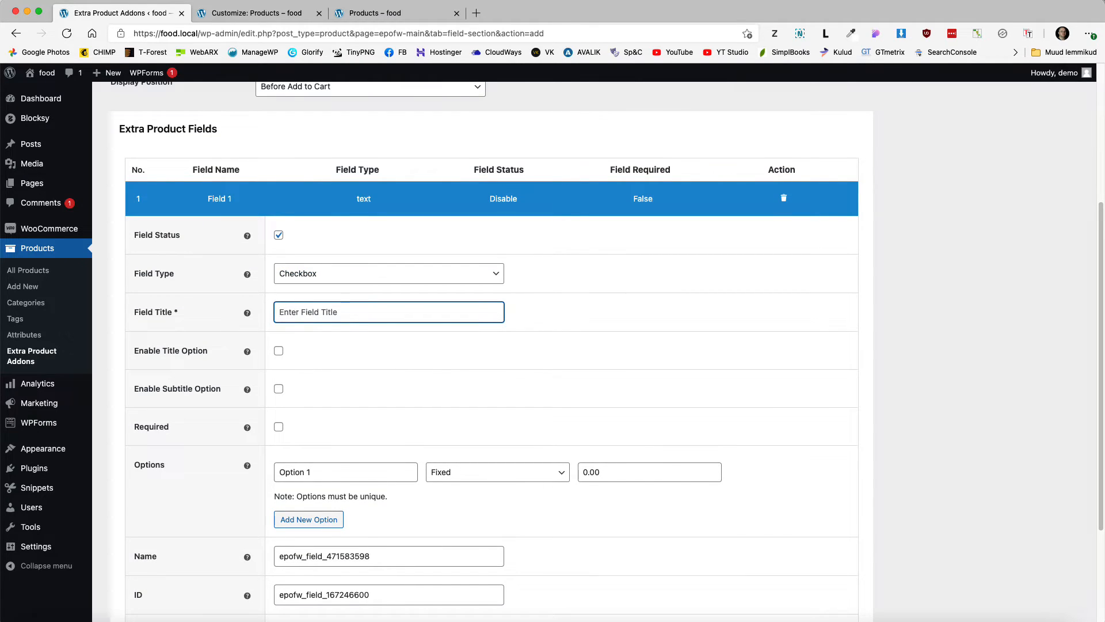
pyautogui.write('Select your extras')
pyautogui.scroll(-5, 310, 311)
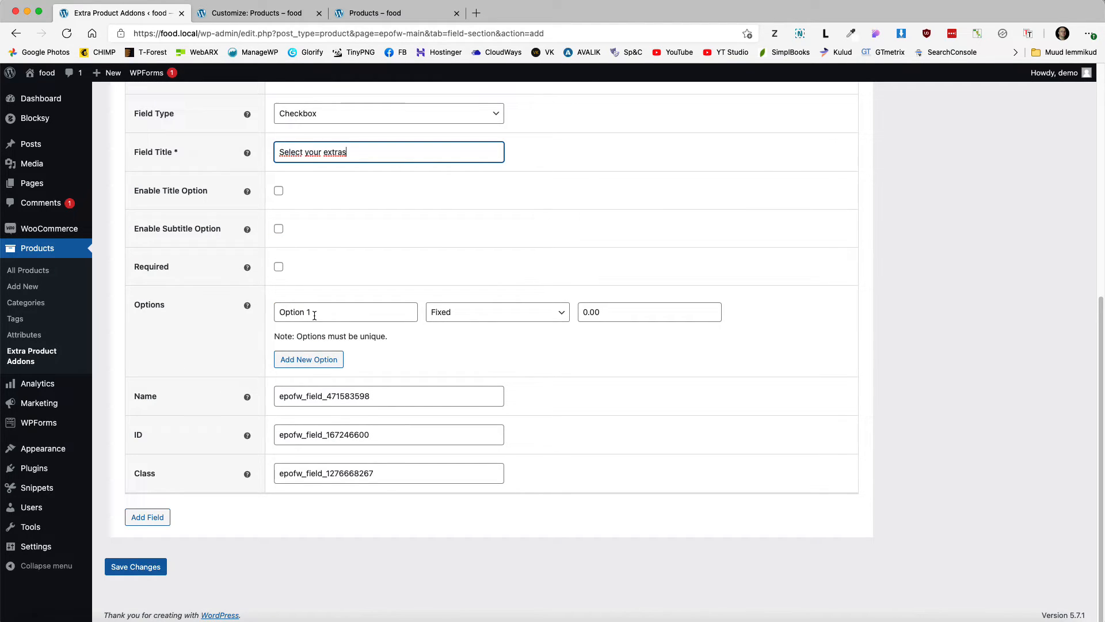
pyautogui.press('super+Tab')
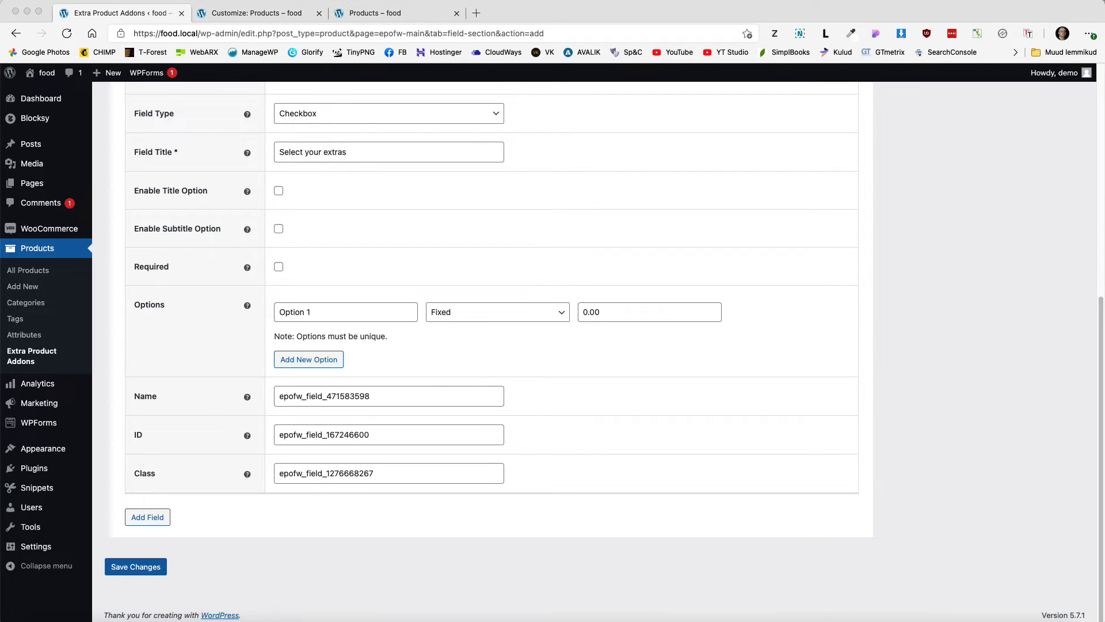
# Step: Set the first option to 'Gluten free cheese' priced at 2
pyautogui.moveTo(307, 309); pyautogui.dragTo(261, 305)
pyautogui.write('G')
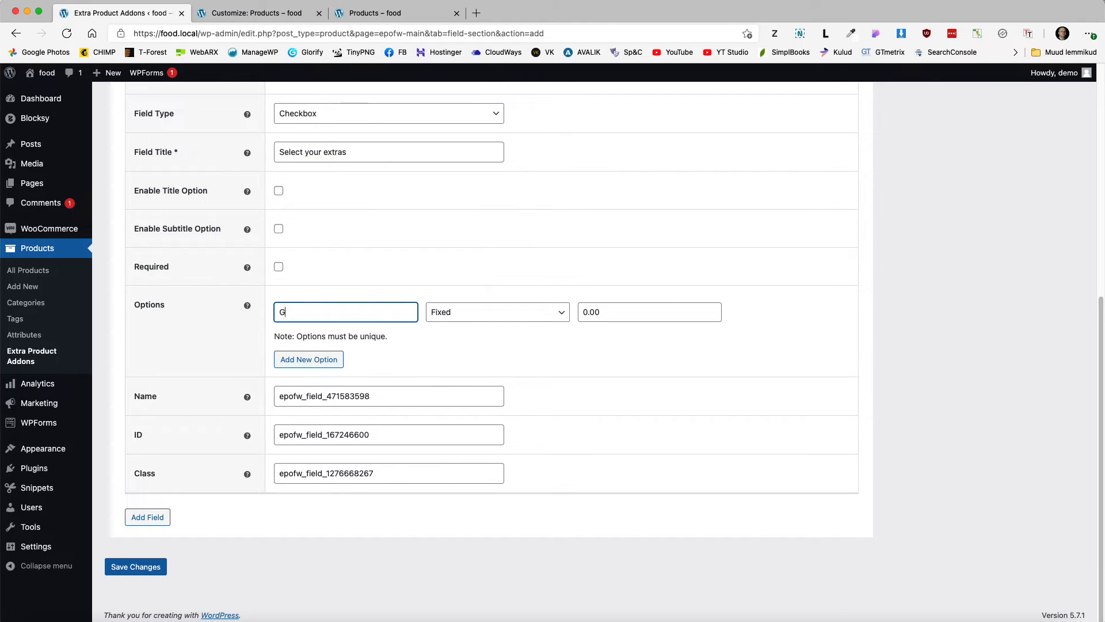
pyautogui.write('luten free cheese')
pyautogui.click(590, 312)
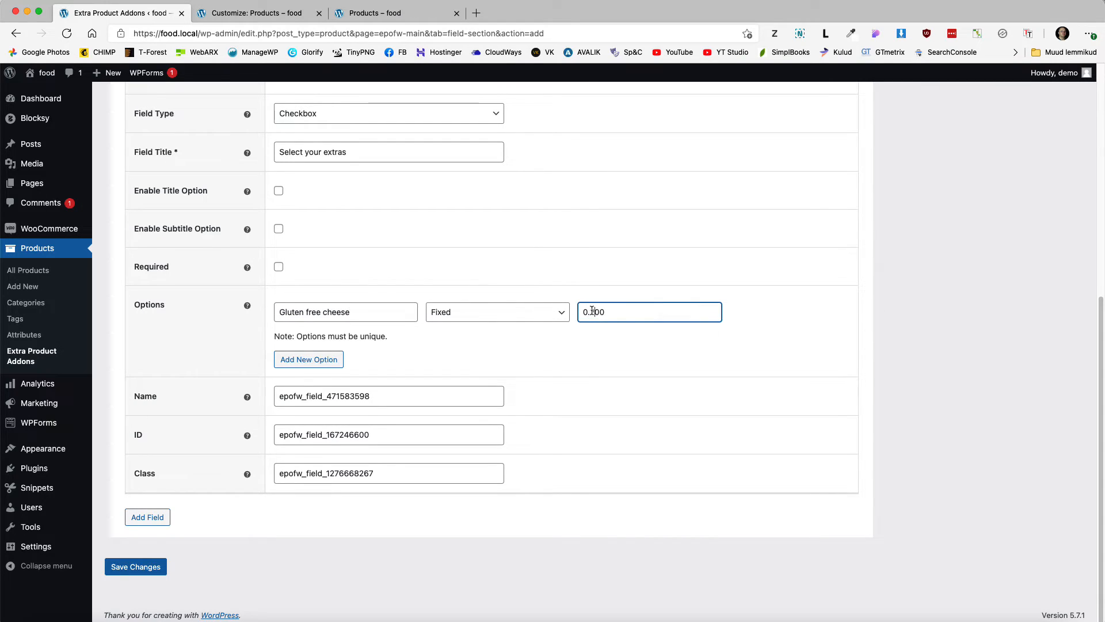
pyautogui.doubleClick(612, 311)
pyautogui.write('2')
pyautogui.click(918, 328)
# Step: Add options 'Sausage' at 1 and 'Gluten free sausage' at 2
pyautogui.click(296, 362)
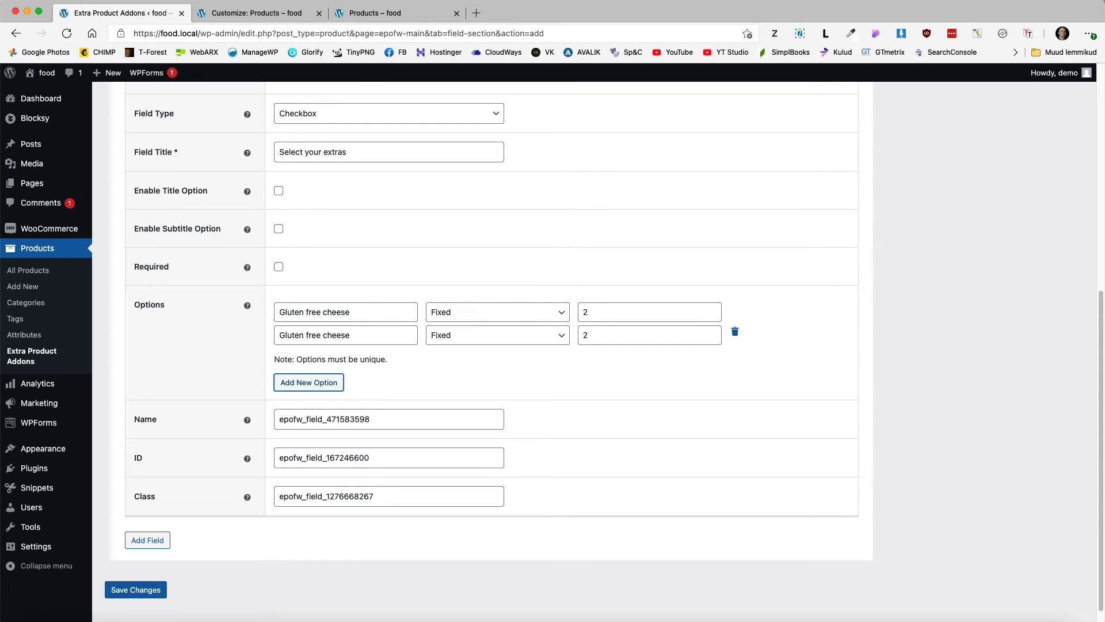
pyautogui.tripleClick(385, 334)
pyautogui.write('Sausa')
pyautogui.write('ge')
pyautogui.press('Tab')
pyautogui.press('Tab')
pyautogui.write('1')
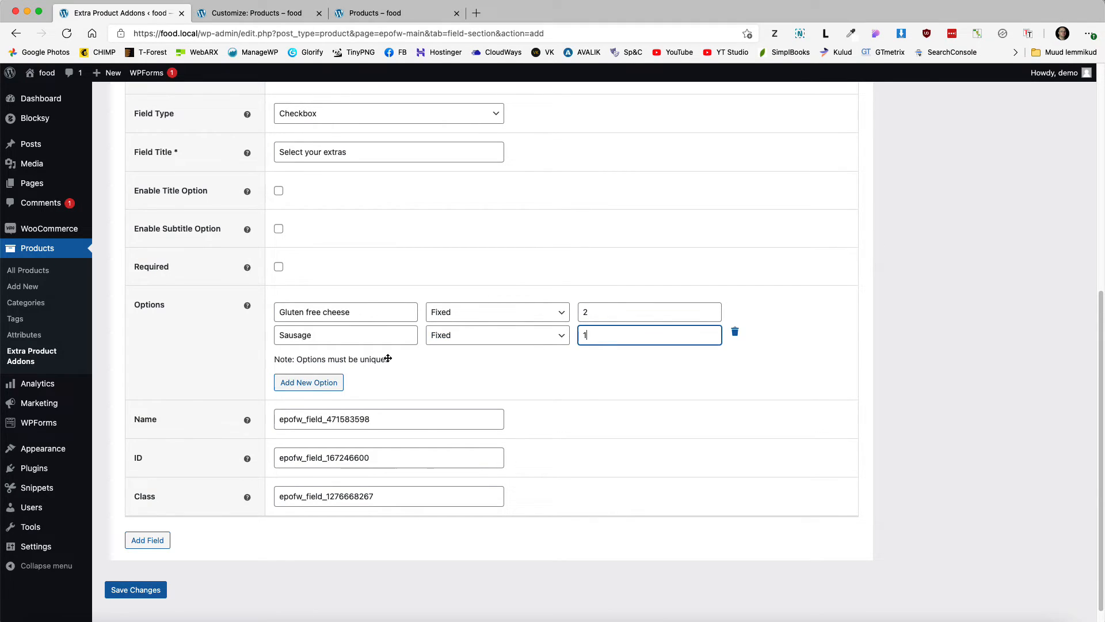
pyautogui.click(297, 383)
pyautogui.doubleClick(336, 358)
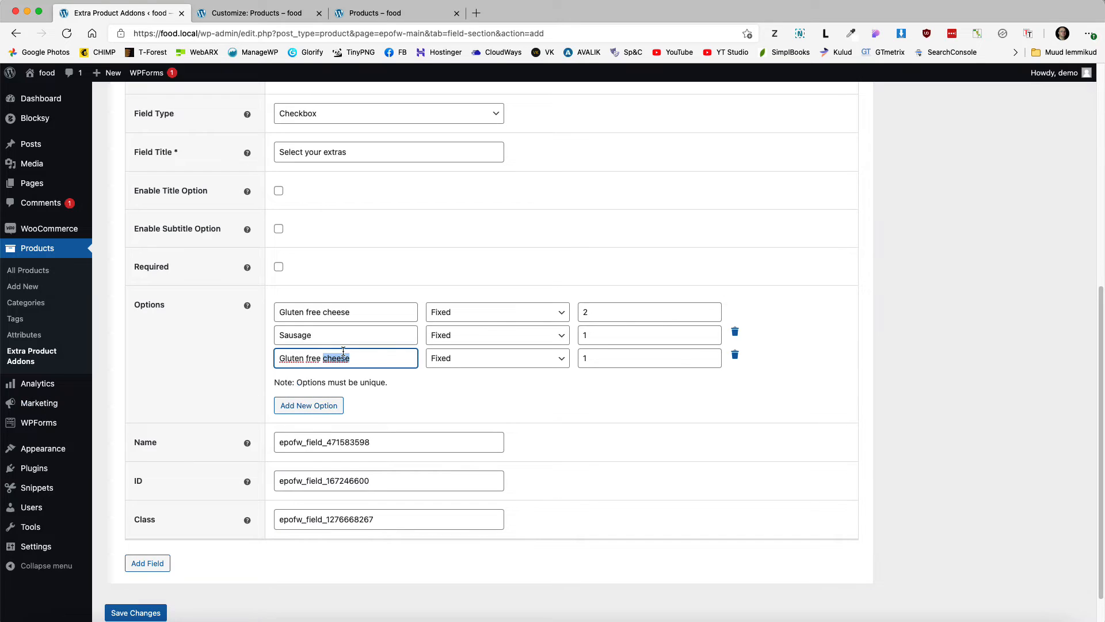
pyautogui.write('s')
pyautogui.press('Tab')
pyautogui.press('Tab')
pyautogui.write('2')
# Step: Add a fourth option, 'Extra cheese', and save the addon
pyautogui.click(302, 405)
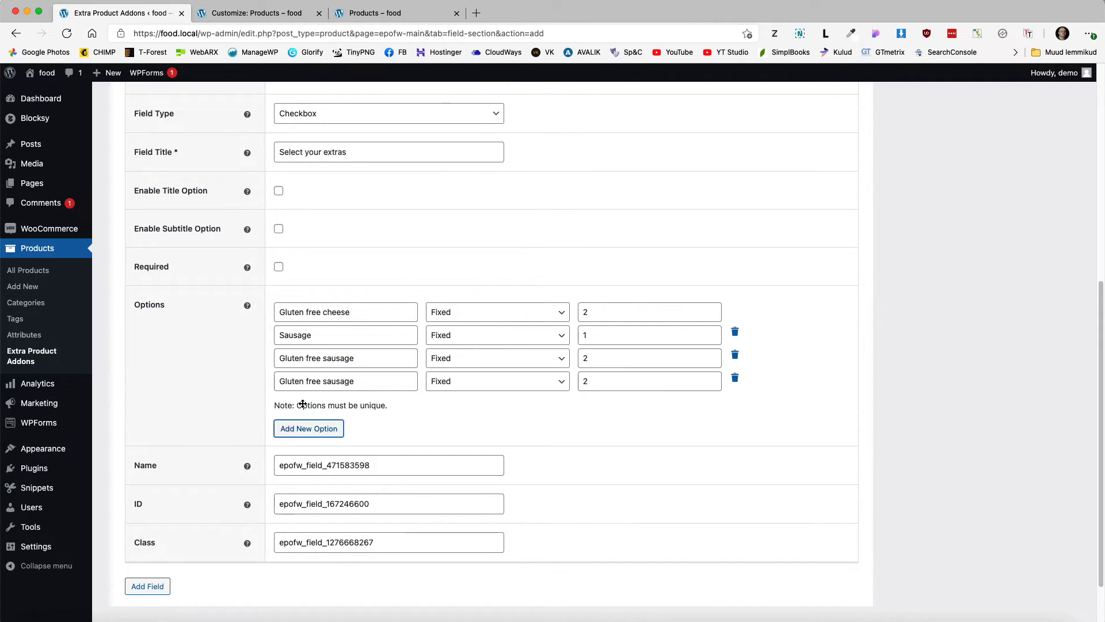
pyautogui.tripleClick(311, 381)
pyautogui.write('Extra cheese')
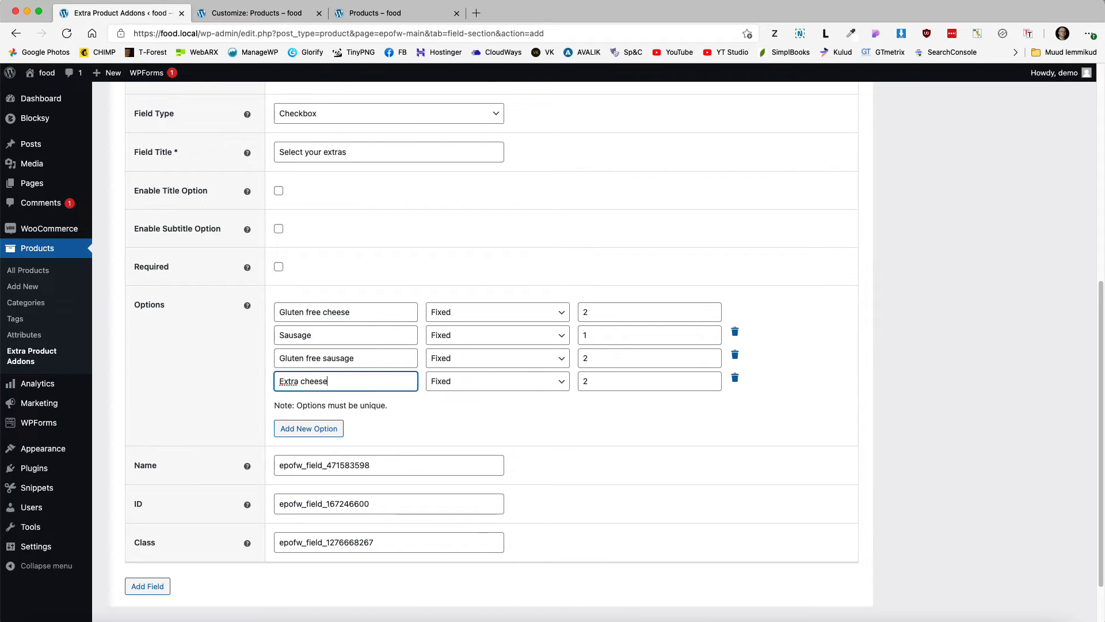
pyautogui.press('Tab')
pyautogui.press('Tab')
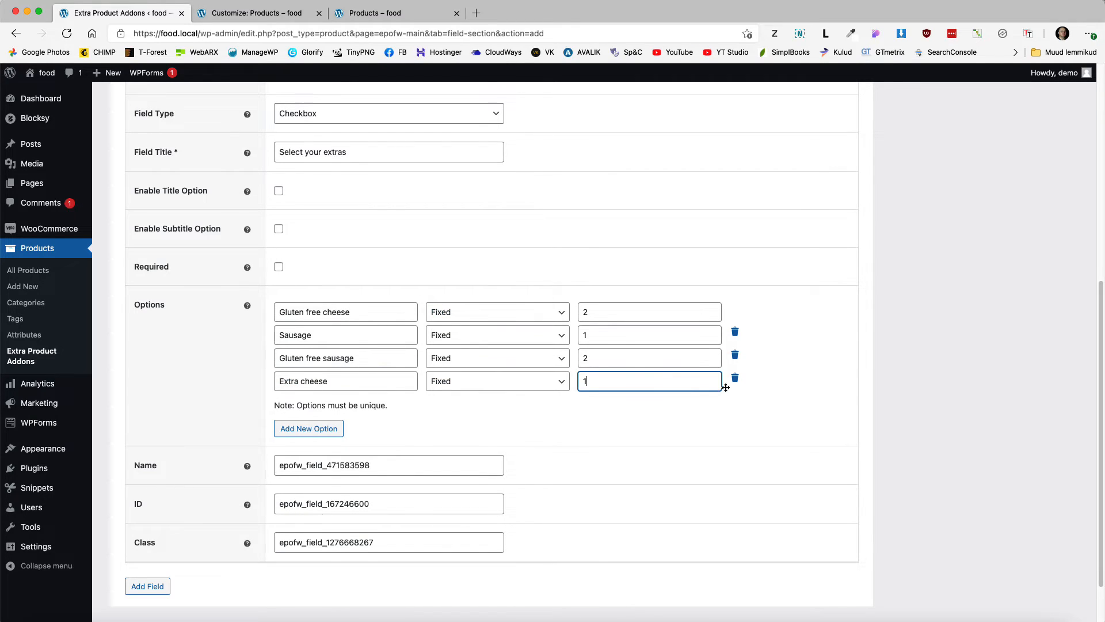
pyautogui.scroll(-3, 783, 400)
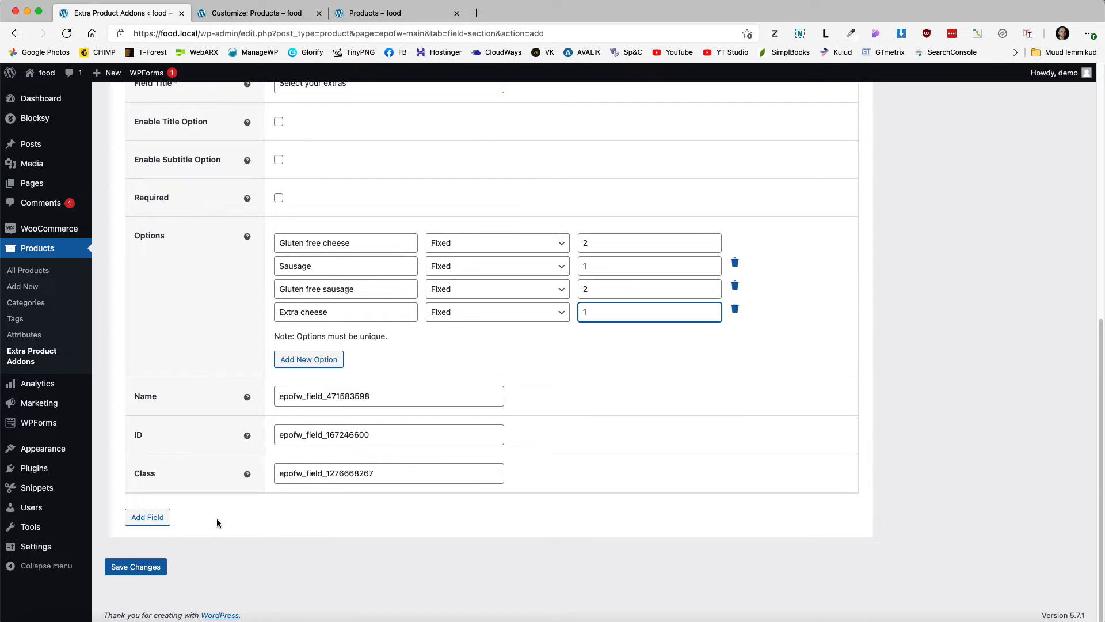
pyautogui.click(136, 566)
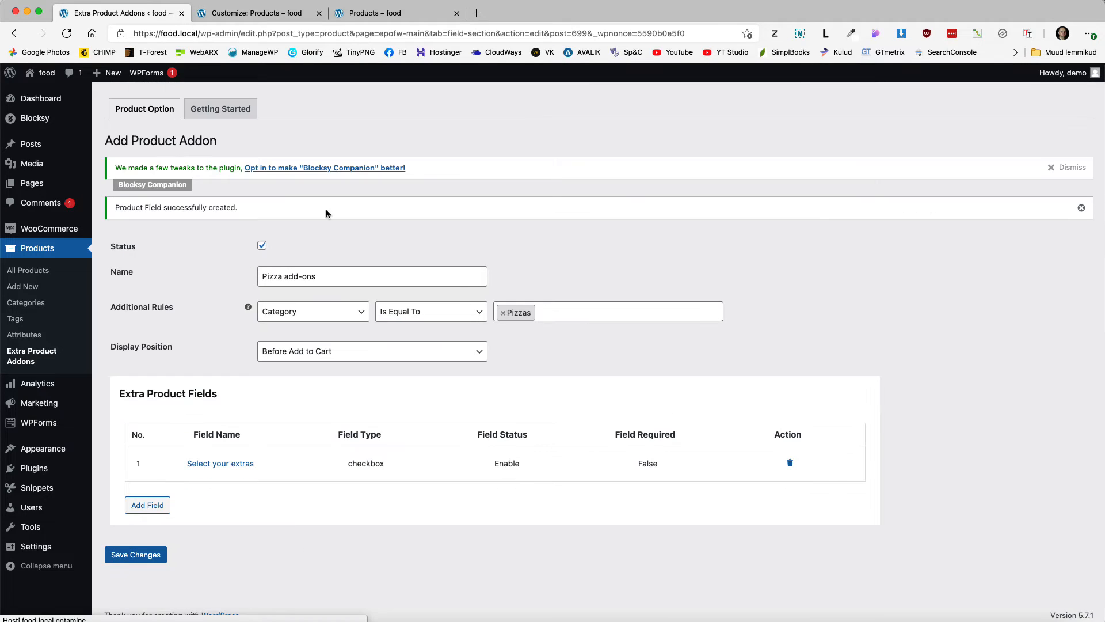
# Step: Reload the live Menu page and open Alexander's quick view to see the four priced extras
pyautogui.click(377, 14)
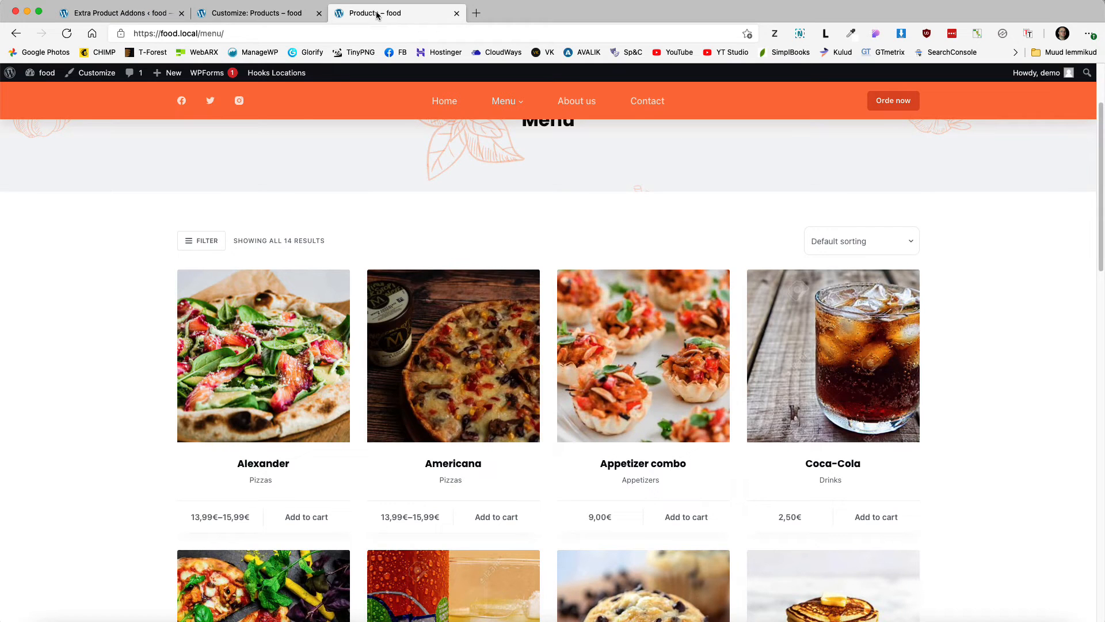
pyautogui.click(67, 33)
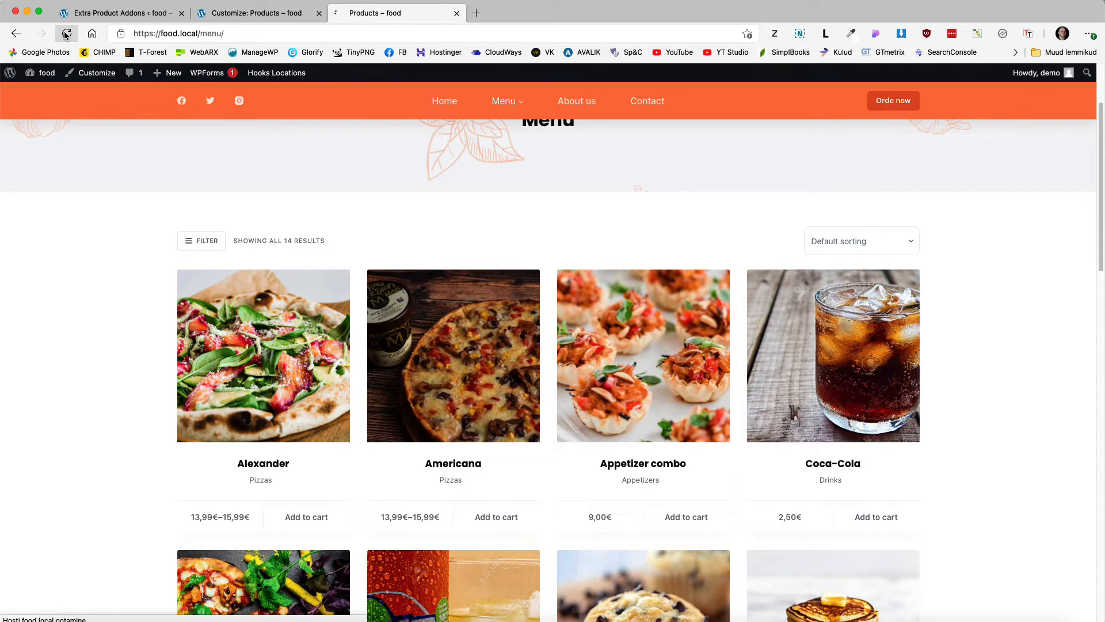
pyautogui.click(276, 370)
pyautogui.scroll(-2, 718, 417)
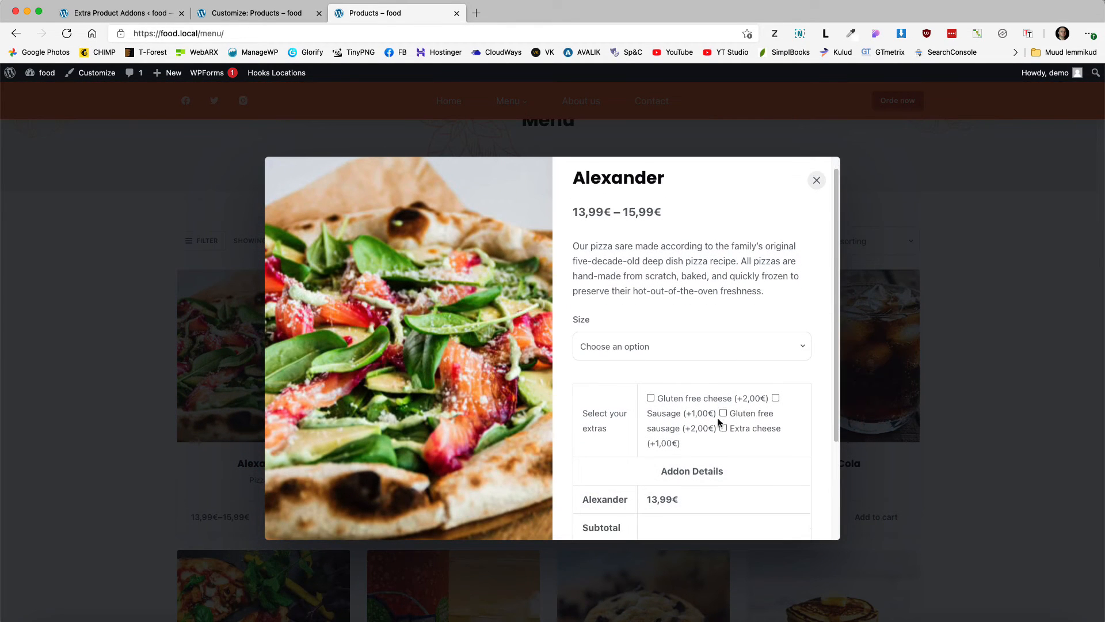
pyautogui.scroll(-5, 645, 432)
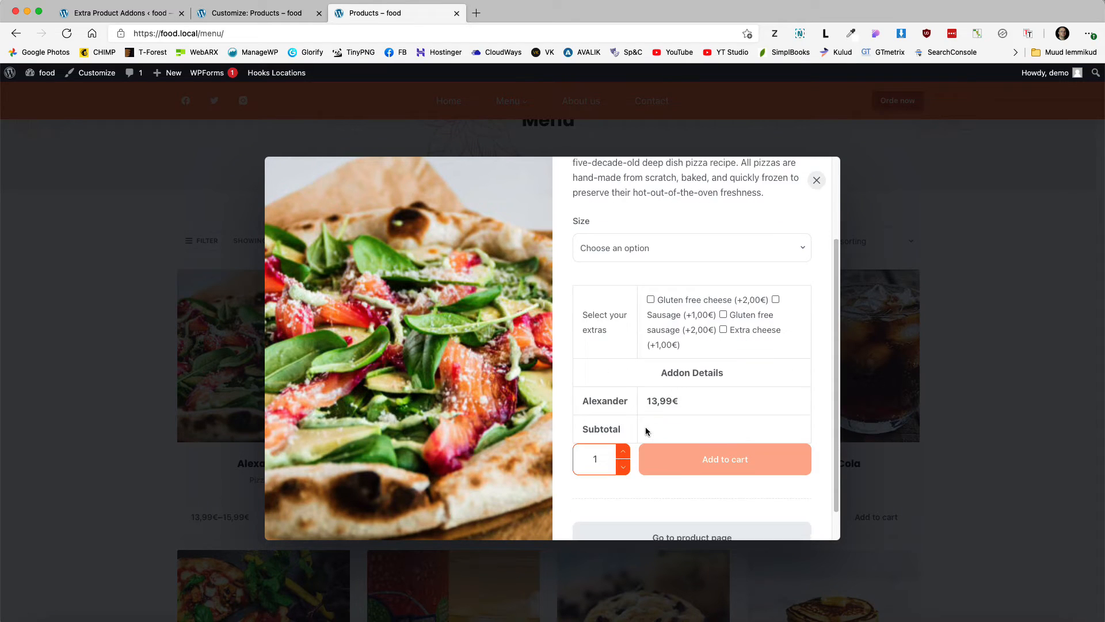
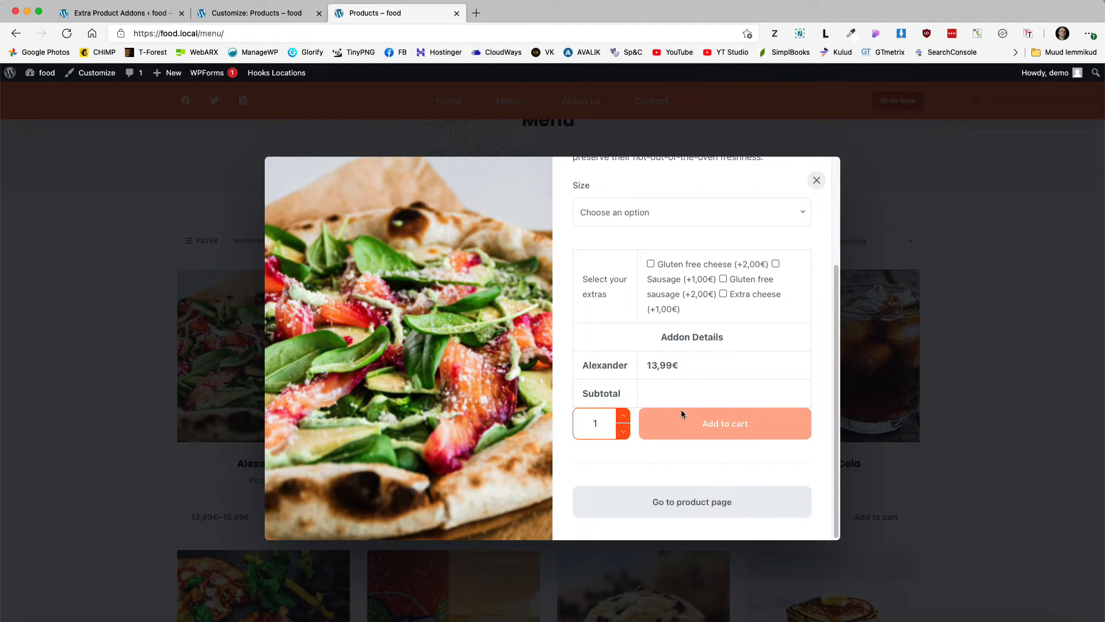
# Step: Clear the text selection in the extras list and close the Alexander quick view
pyautogui.scroll(1, 667, 393)
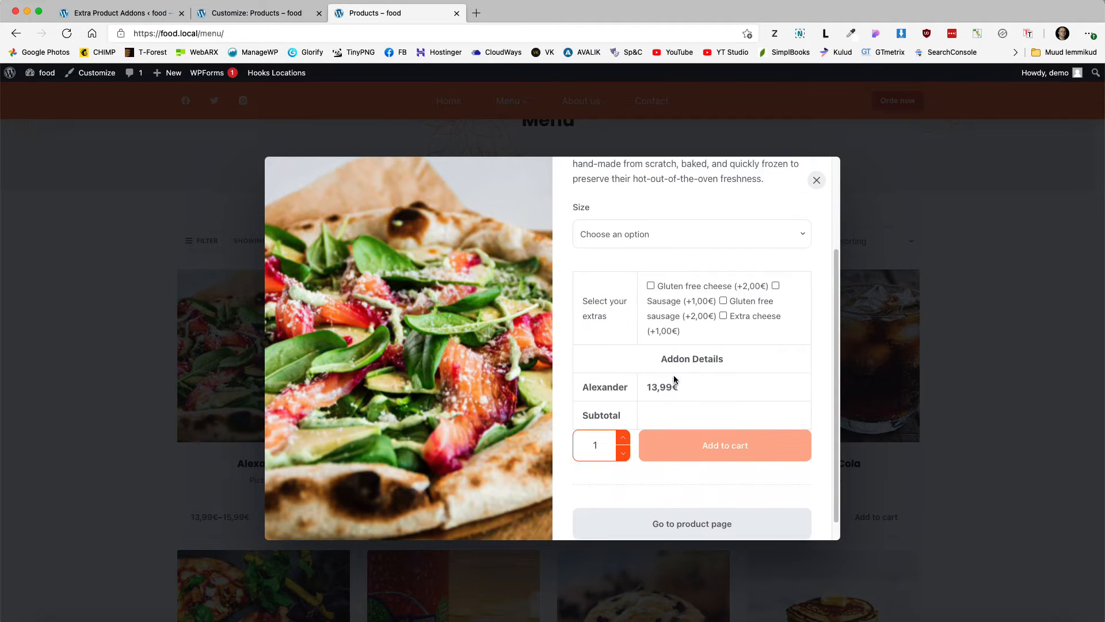
pyautogui.moveTo(682, 331); pyautogui.dragTo(652, 290)
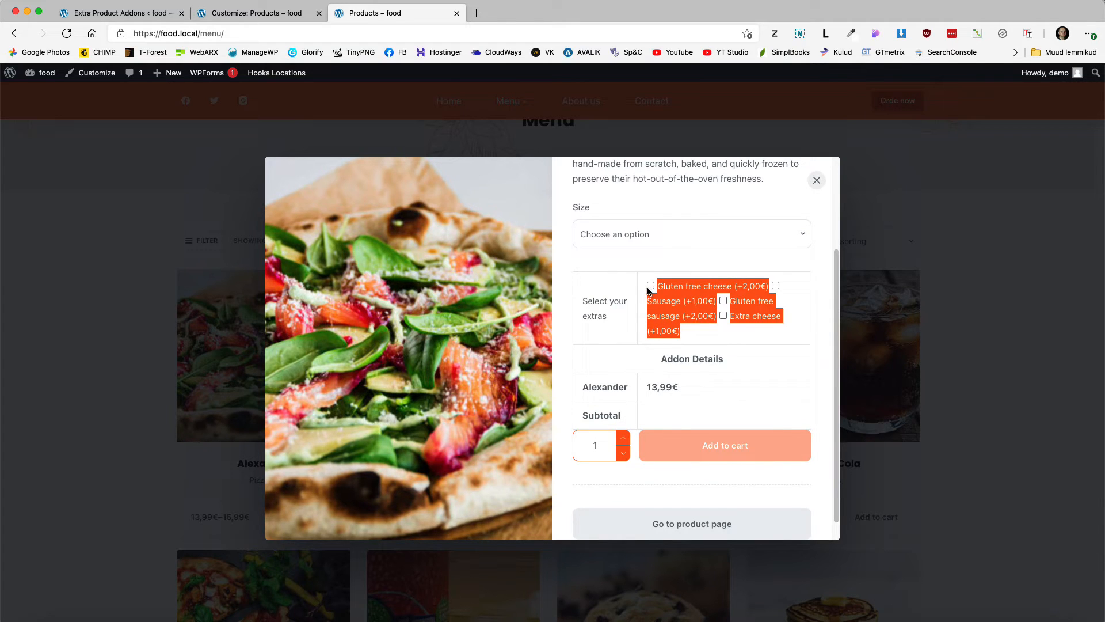
pyautogui.click(798, 303)
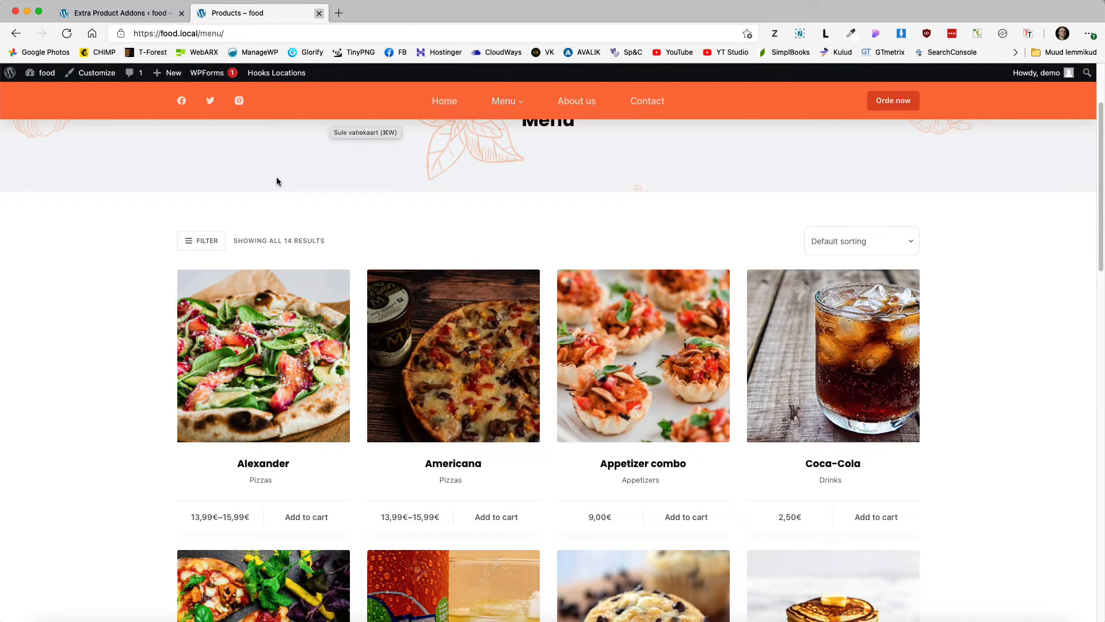
# Step: Paste the .epofw_fields_table rules at the top of Additional CSS and publish them
pyautogui.click(95, 73)
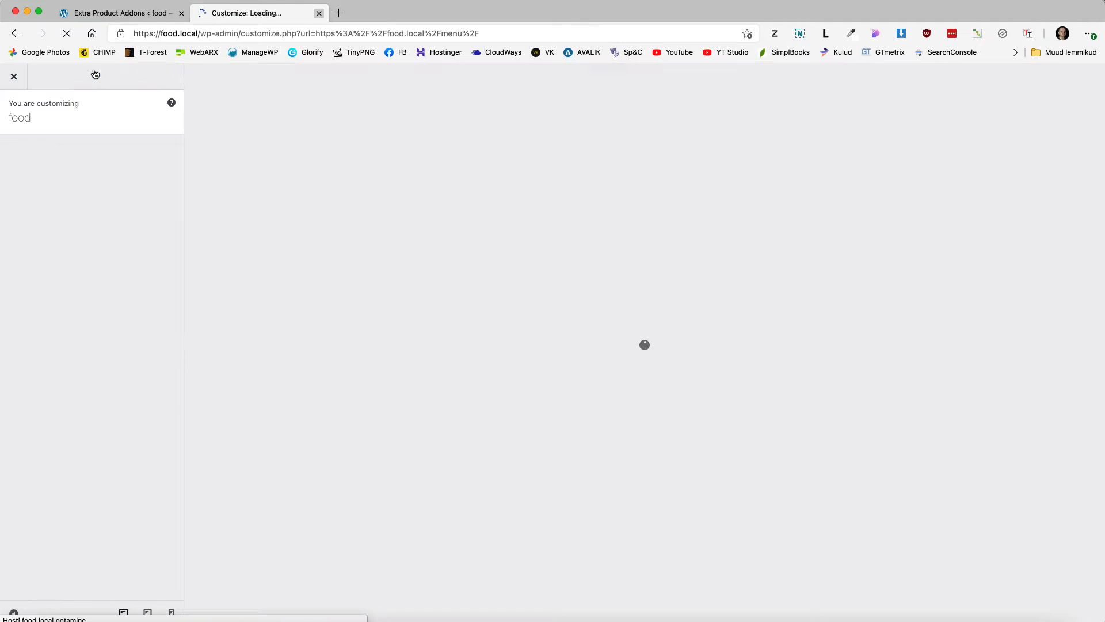
pyautogui.scroll(-10, 95, 452)
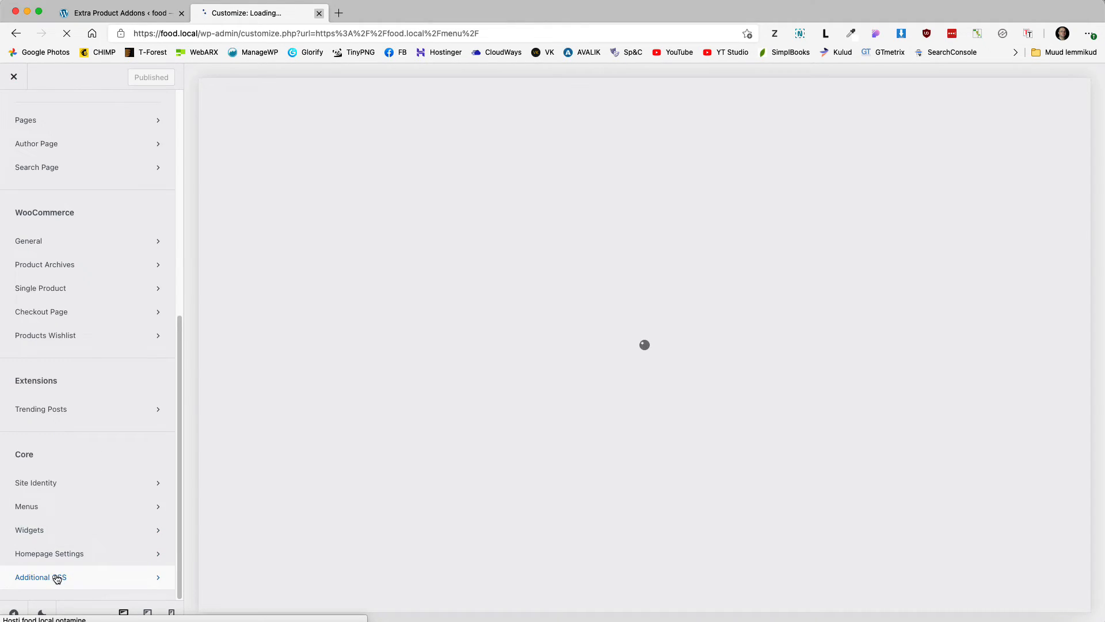
pyautogui.click(57, 577)
pyautogui.press('Return')
pyautogui.press('Return')
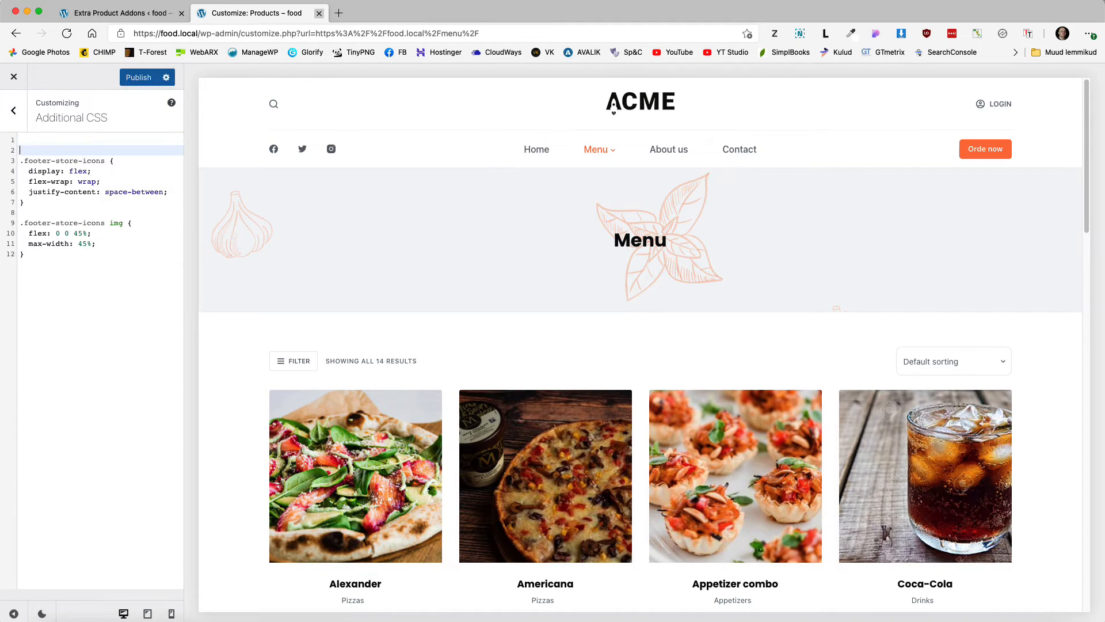
pyautogui.click(29, 138)
pyautogui.write('.epofw_fields_table tr td label {     display: block; } .epofw_fields_table {   margin-bottom: 2em; }')
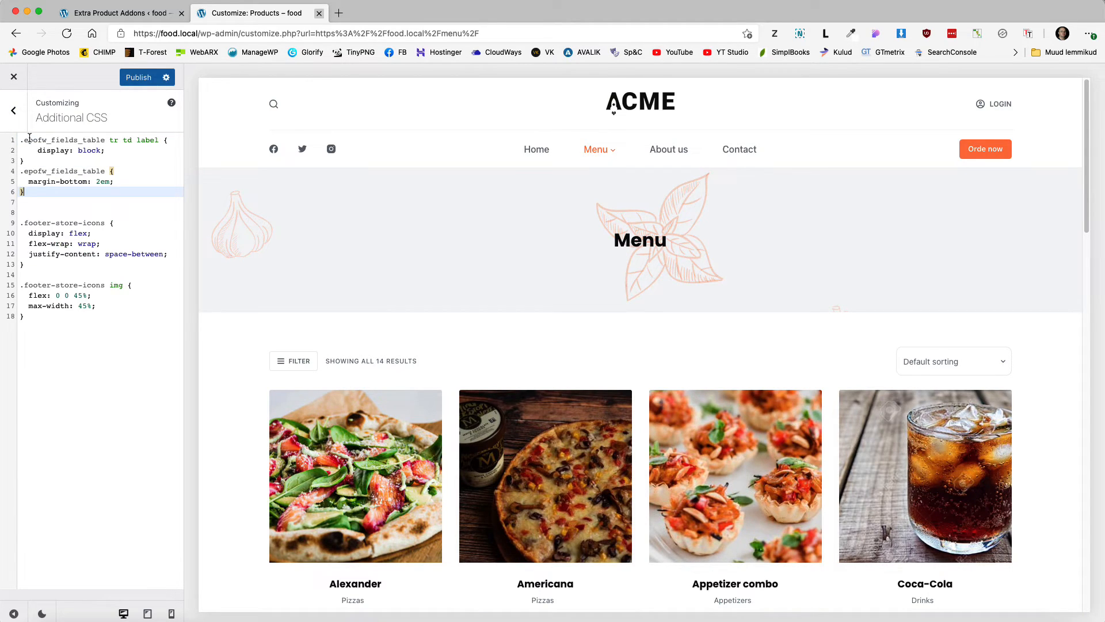
pyautogui.click(138, 77)
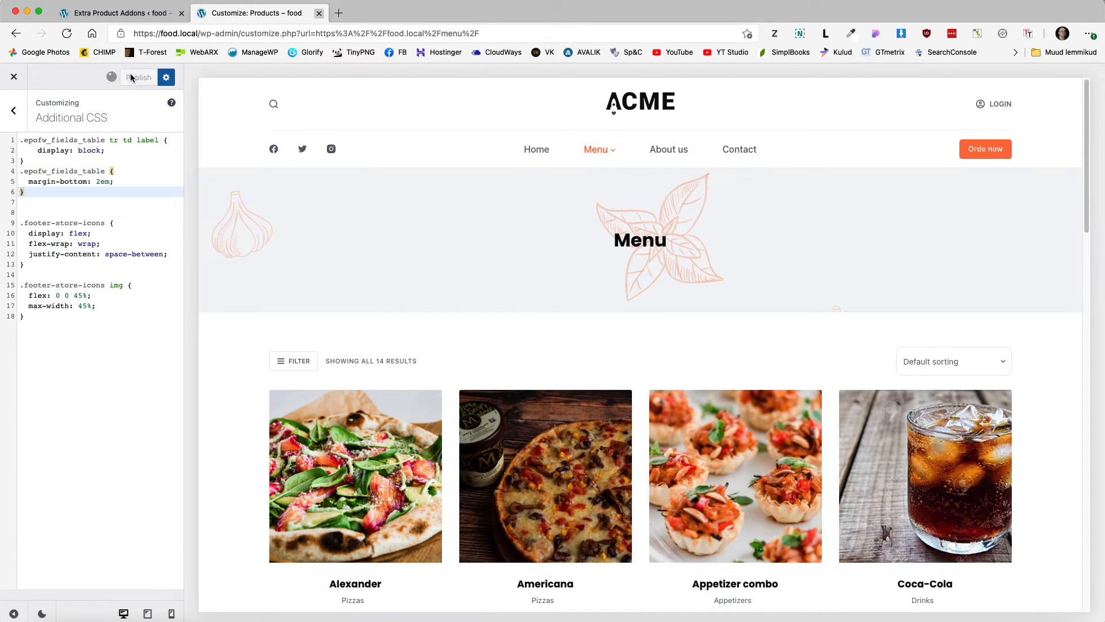
pyautogui.click(14, 79)
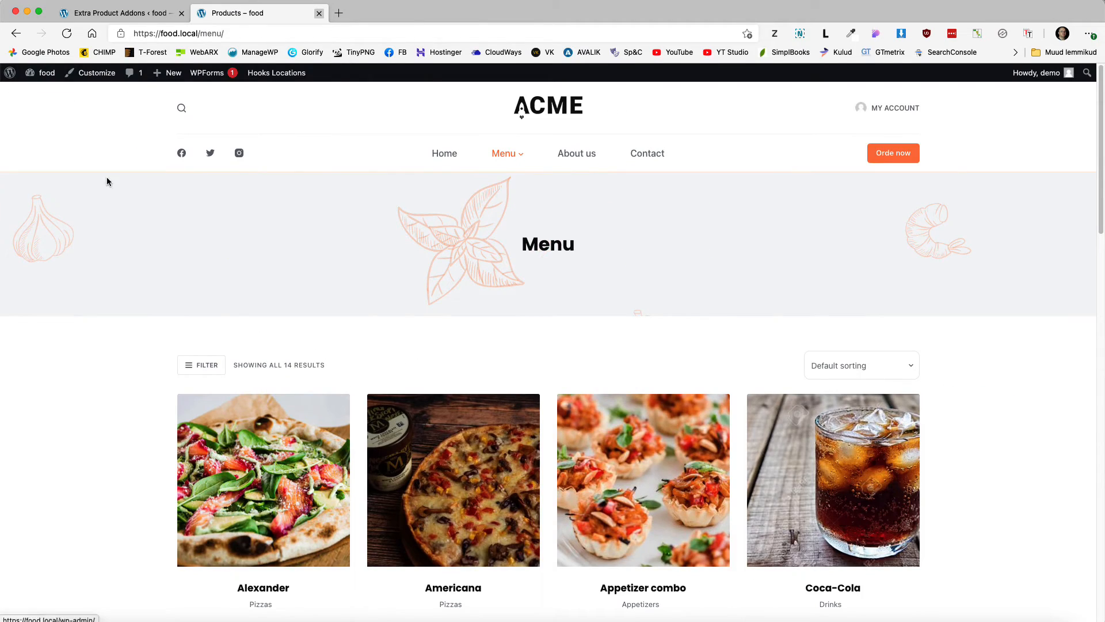
# Step: Add a size L Alexander with Sausage and Gluten free cheese (€16,99) to the cart
pyautogui.click(247, 450)
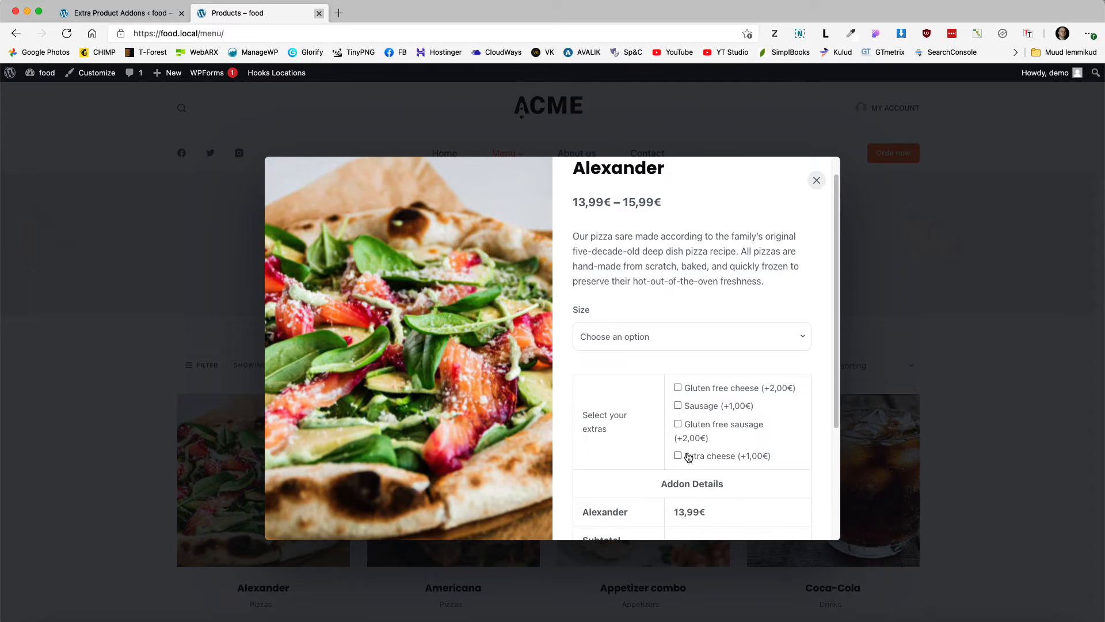
pyautogui.scroll(-3, 685, 460)
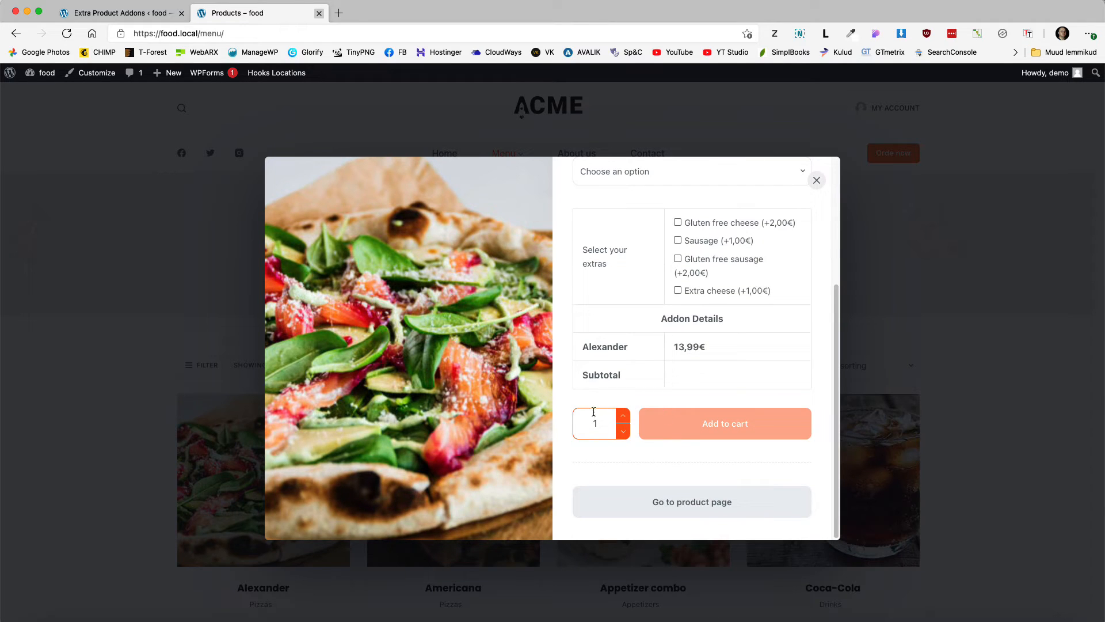
pyautogui.scroll(3, 662, 257)
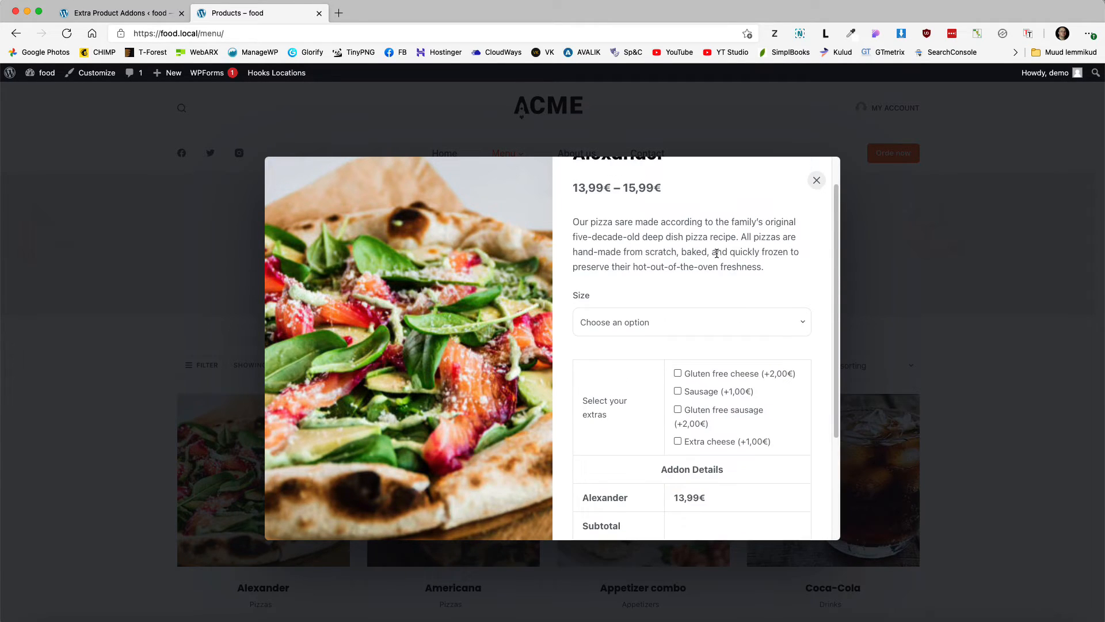
pyautogui.scroll(-1, 667, 296)
pyautogui.click(668, 305)
pyautogui.click(601, 341)
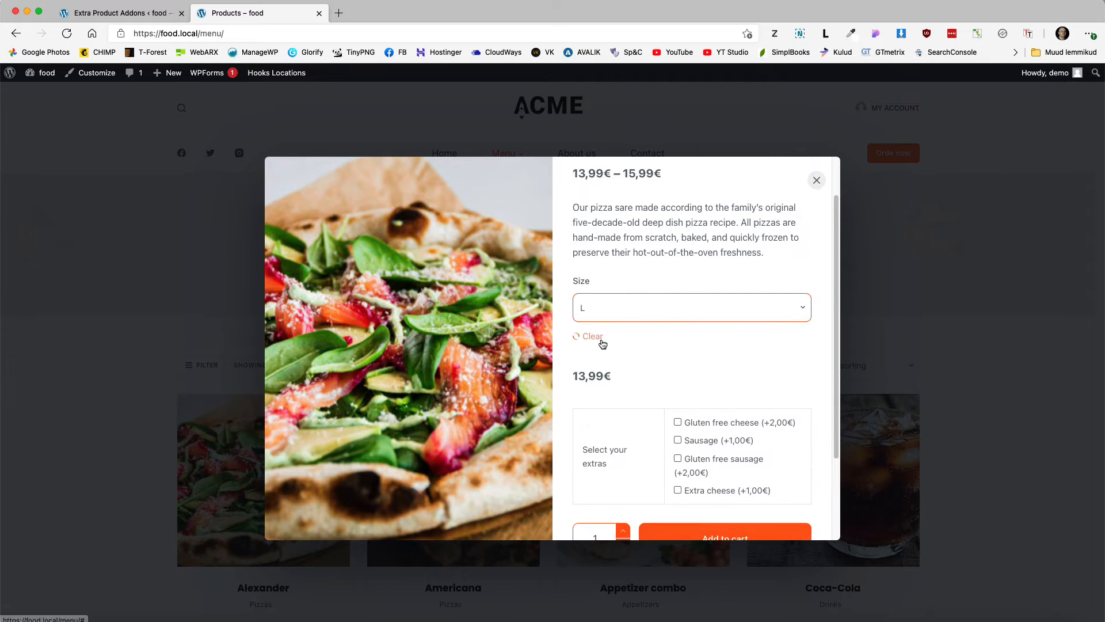
pyautogui.scroll(-2, 673, 354)
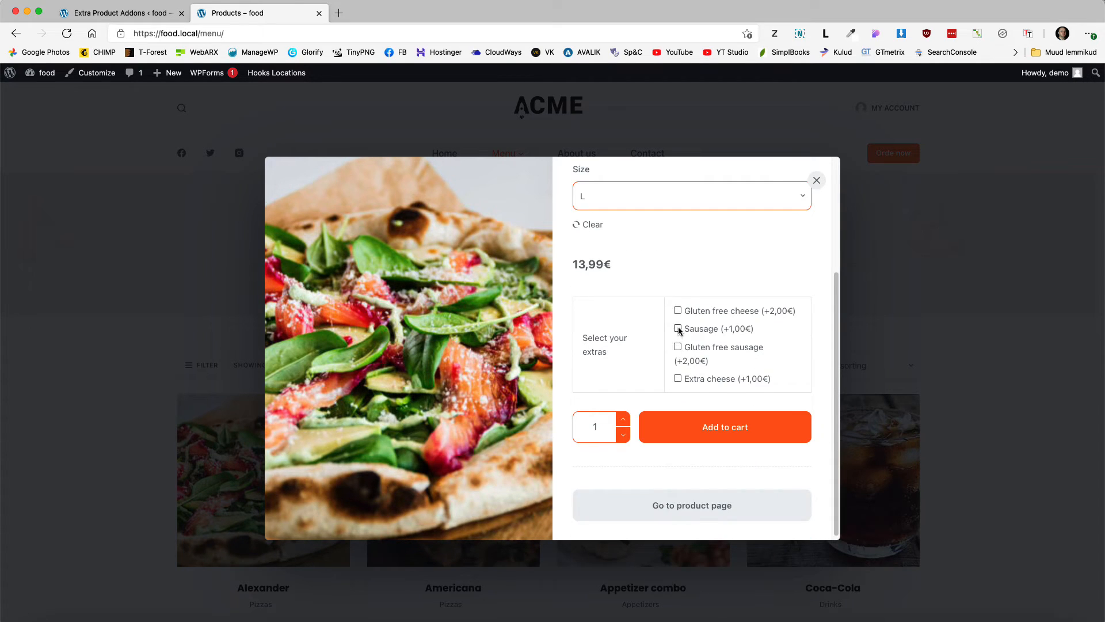
pyautogui.click(678, 328)
pyautogui.click(701, 314)
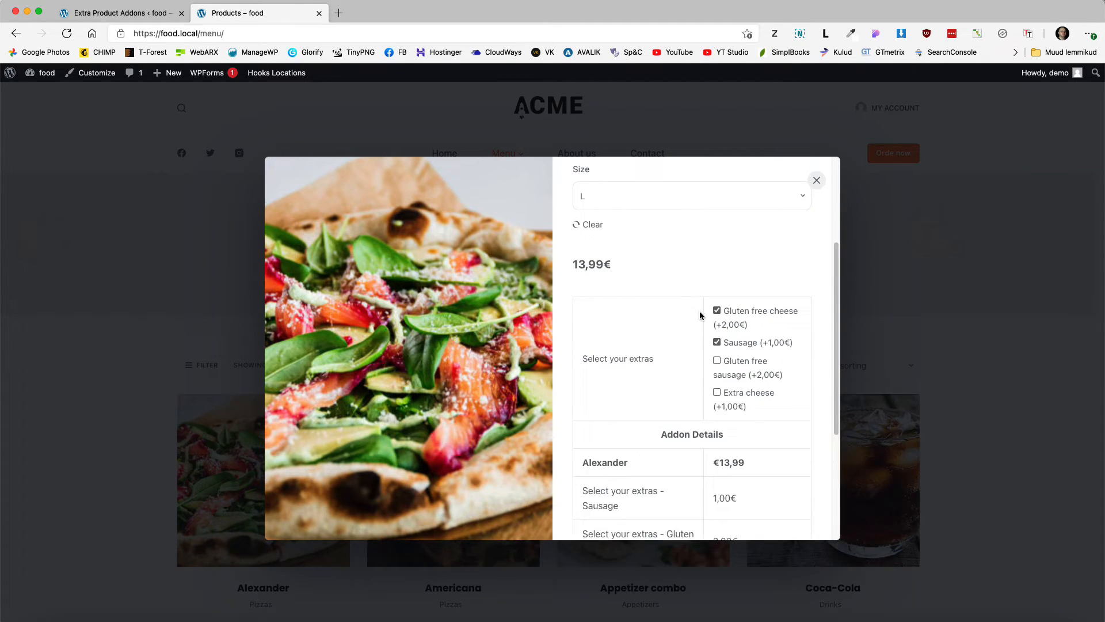
pyautogui.scroll(-2, 723, 403)
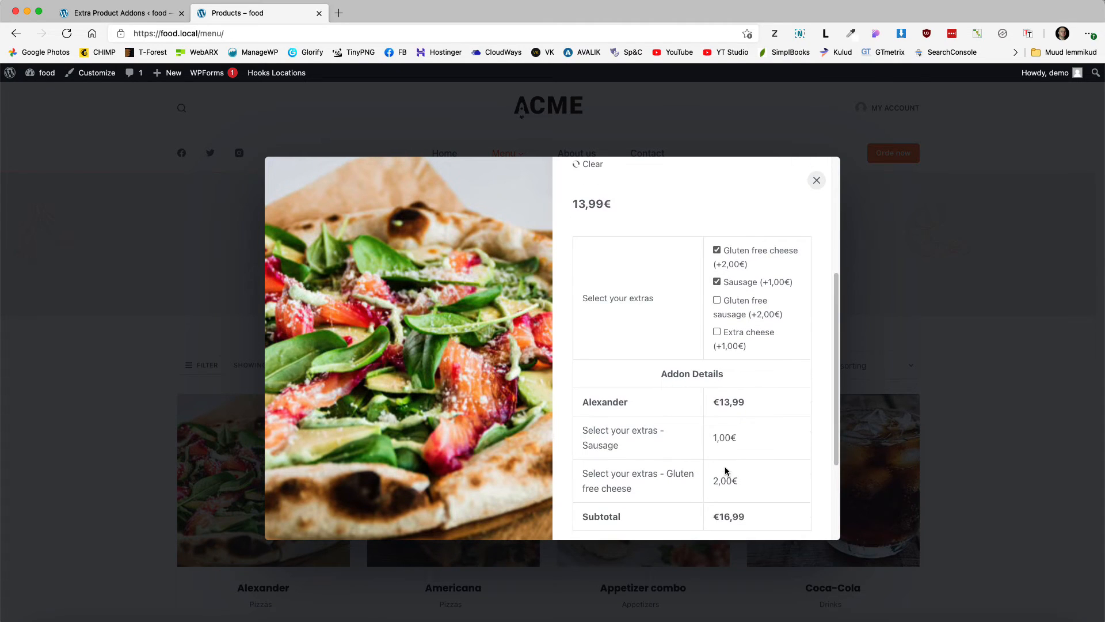
pyautogui.scroll(-2, 744, 486)
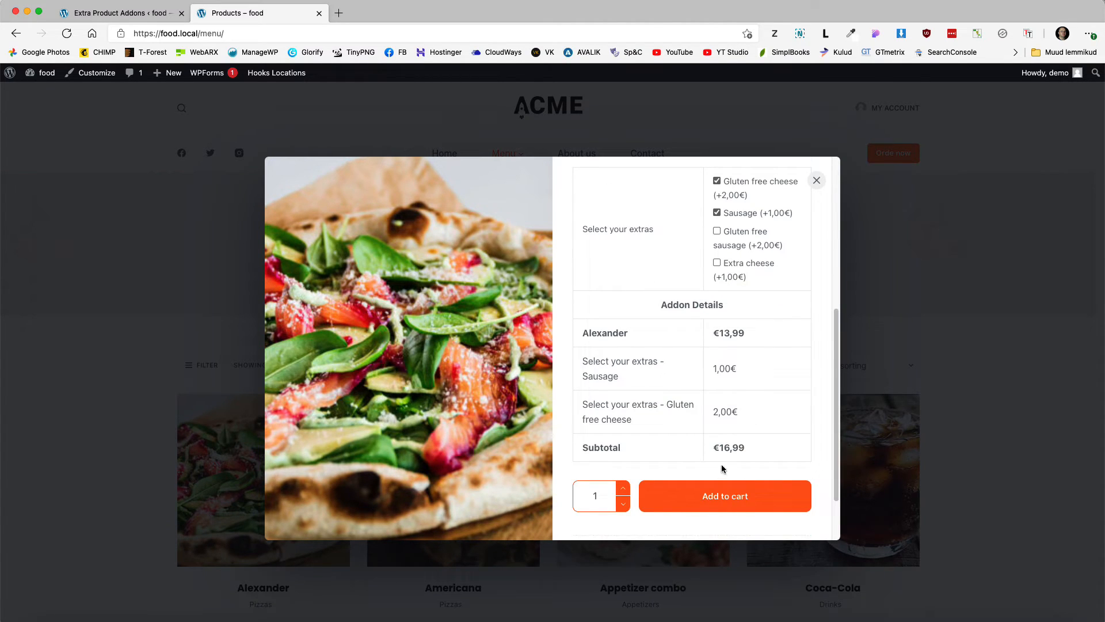
pyautogui.click(712, 506)
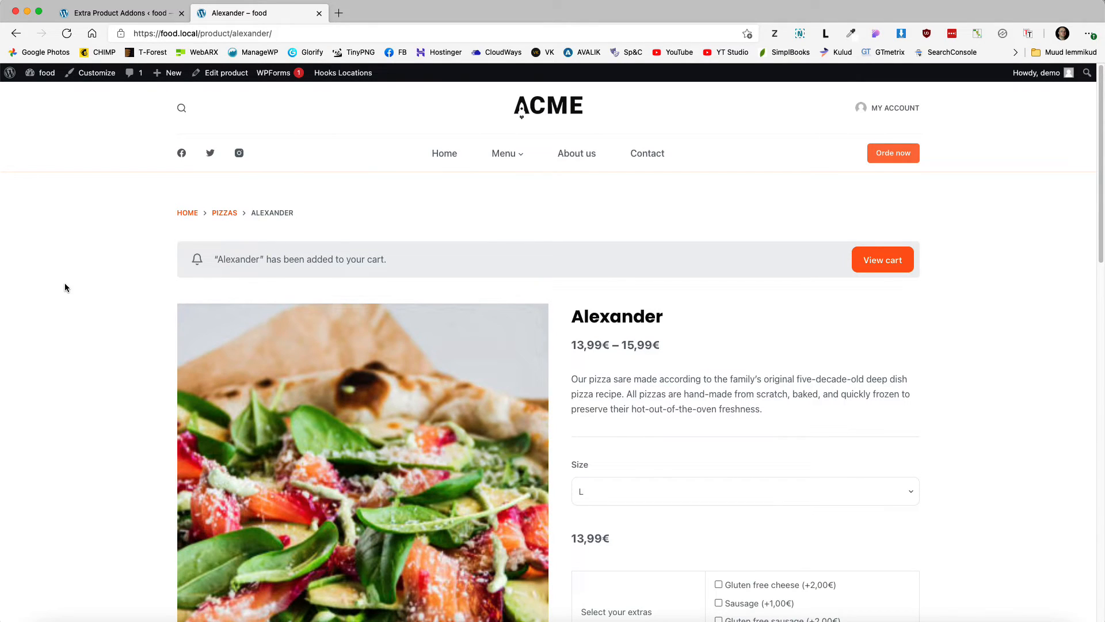
# Step: Turn on AJAX Add To Cart in WooCommerce Single Product settings and publish
pyautogui.click(94, 79)
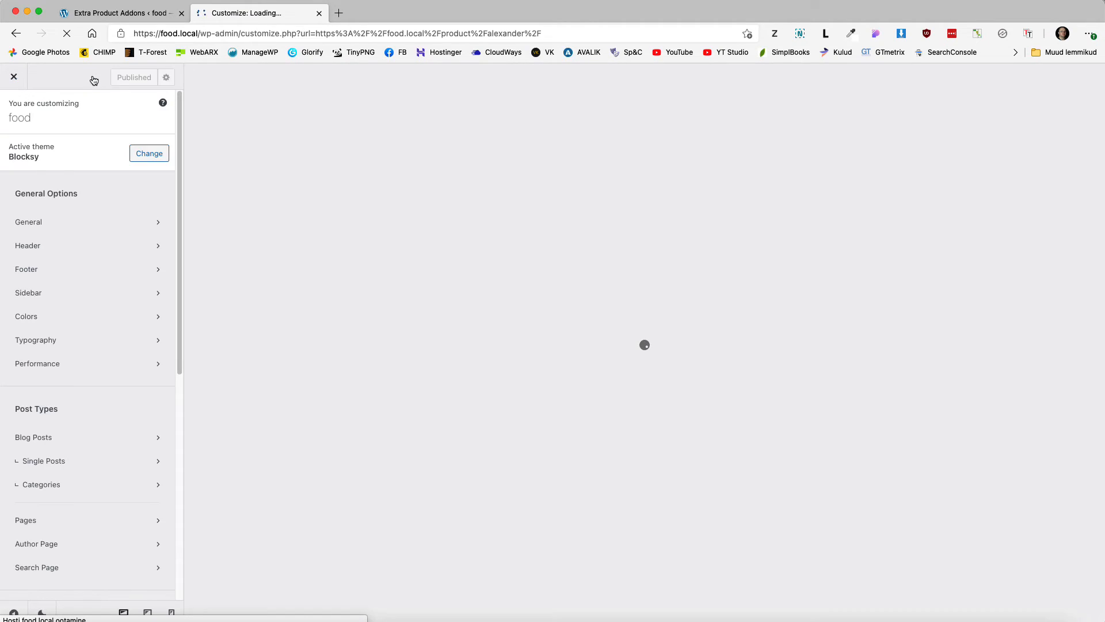
pyautogui.scroll(-5, 73, 402)
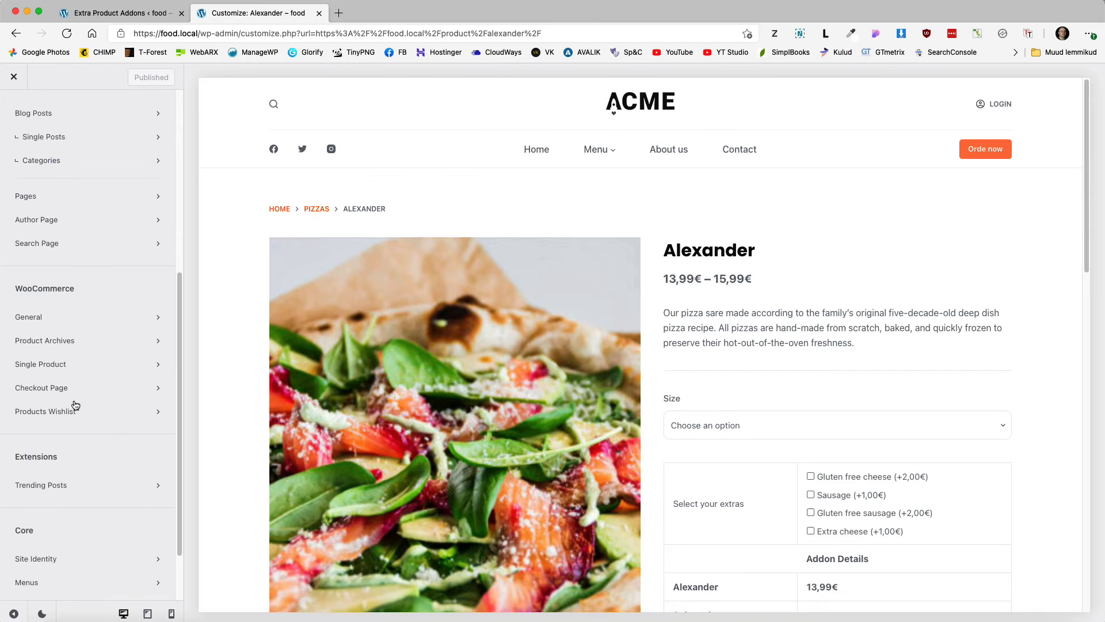
pyautogui.click(50, 363)
pyautogui.scroll(-8, 108, 382)
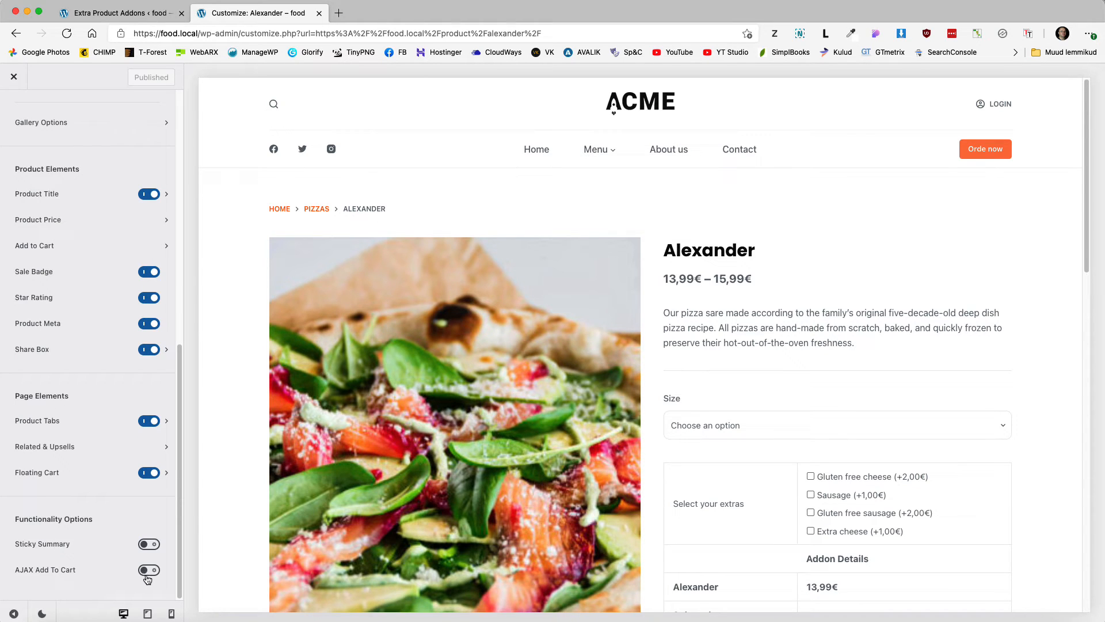
pyautogui.click(147, 570)
pyautogui.click(133, 77)
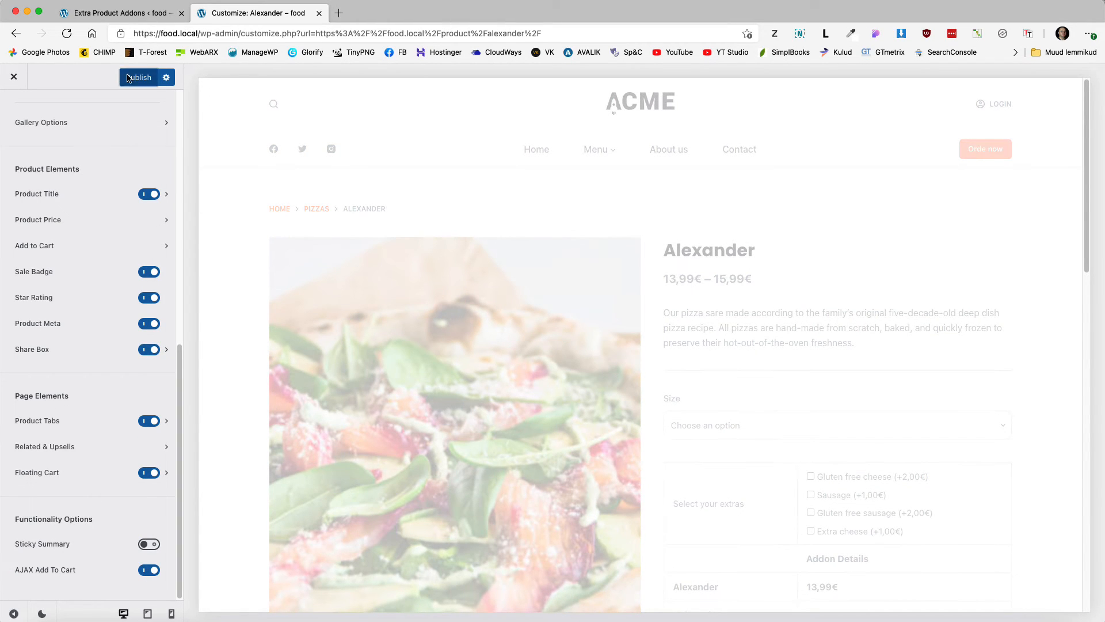
pyautogui.click(13, 78)
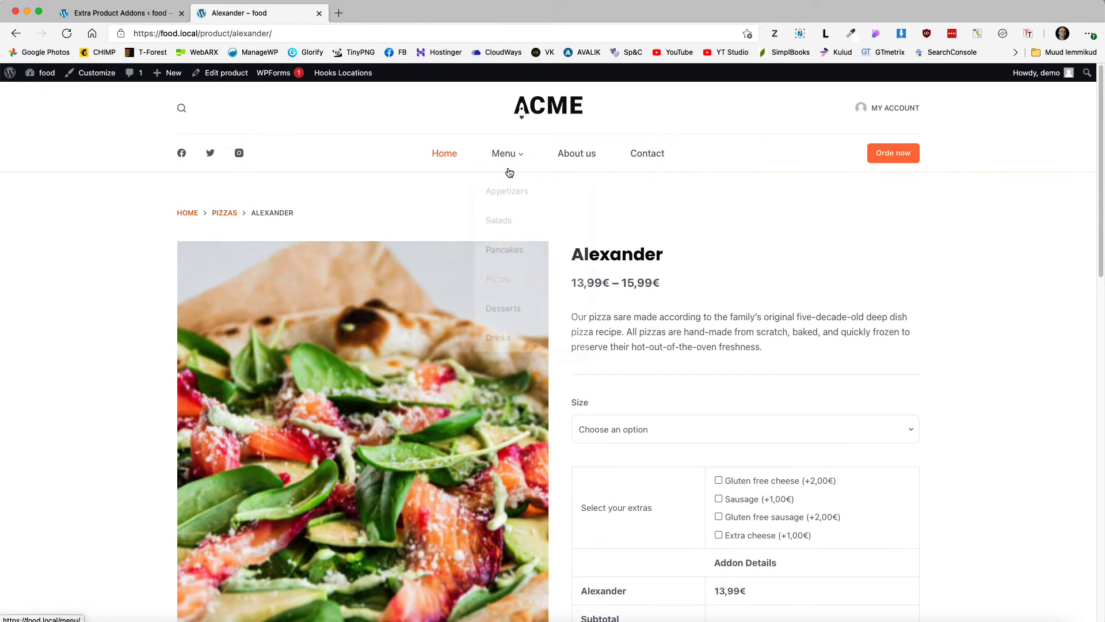
# Step: From the Menu page, add a size L Americana with Gluten free cheese (€15,99) to the cart
pyautogui.click(505, 155)
pyautogui.scroll(-1, 316, 400)
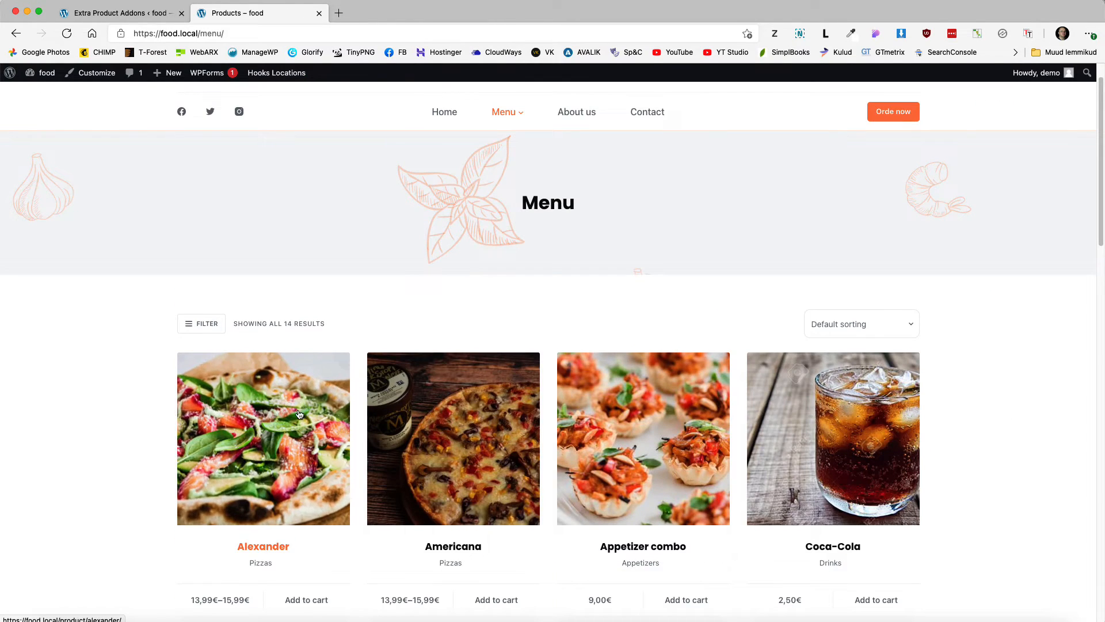
pyautogui.click(484, 401)
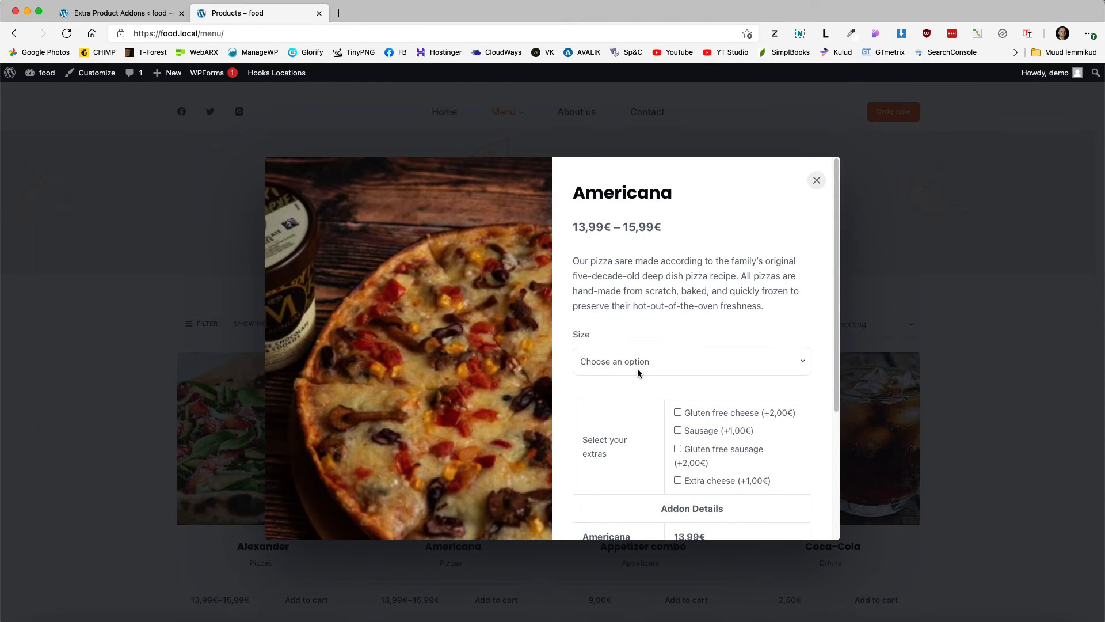
pyautogui.click(637, 368)
pyautogui.click(624, 398)
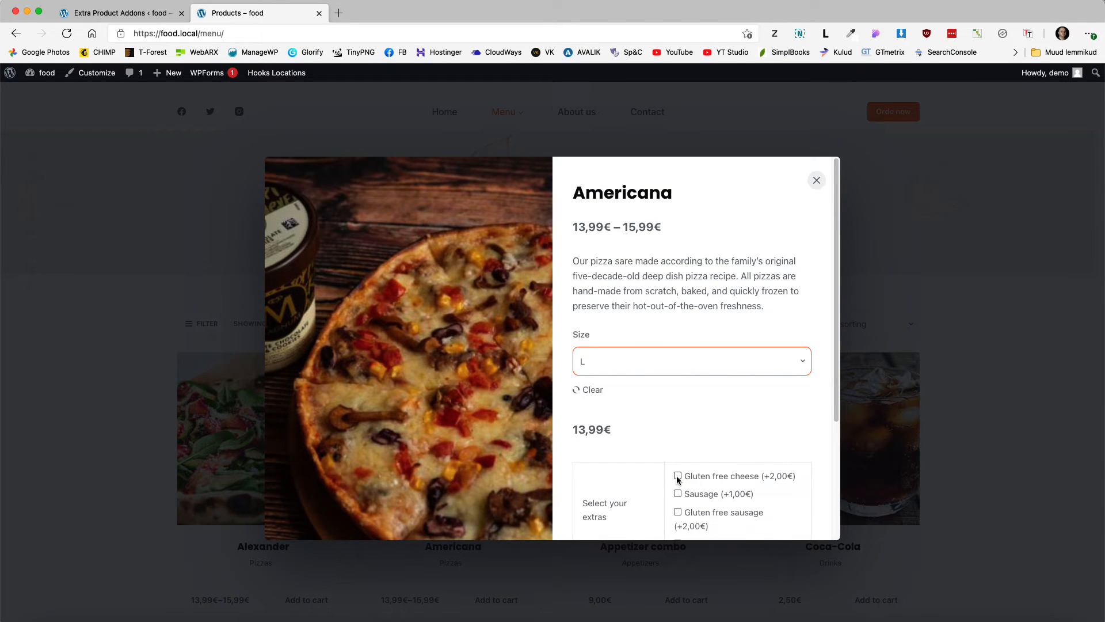
pyautogui.click(677, 476)
pyautogui.scroll(-5, 706, 435)
pyautogui.click(721, 424)
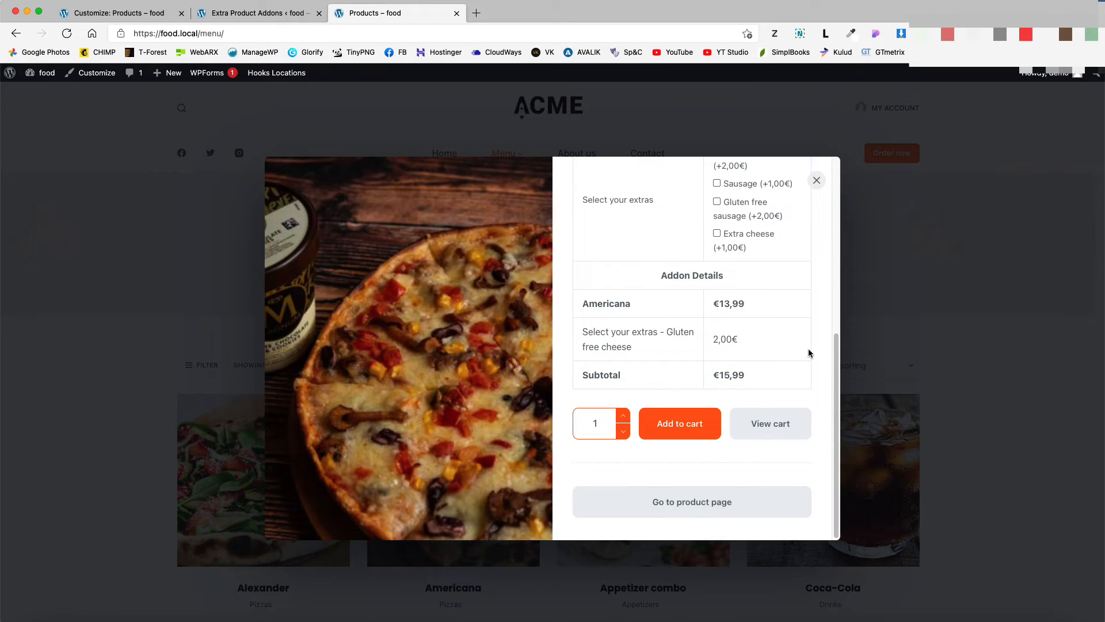
pyautogui.click(816, 180)
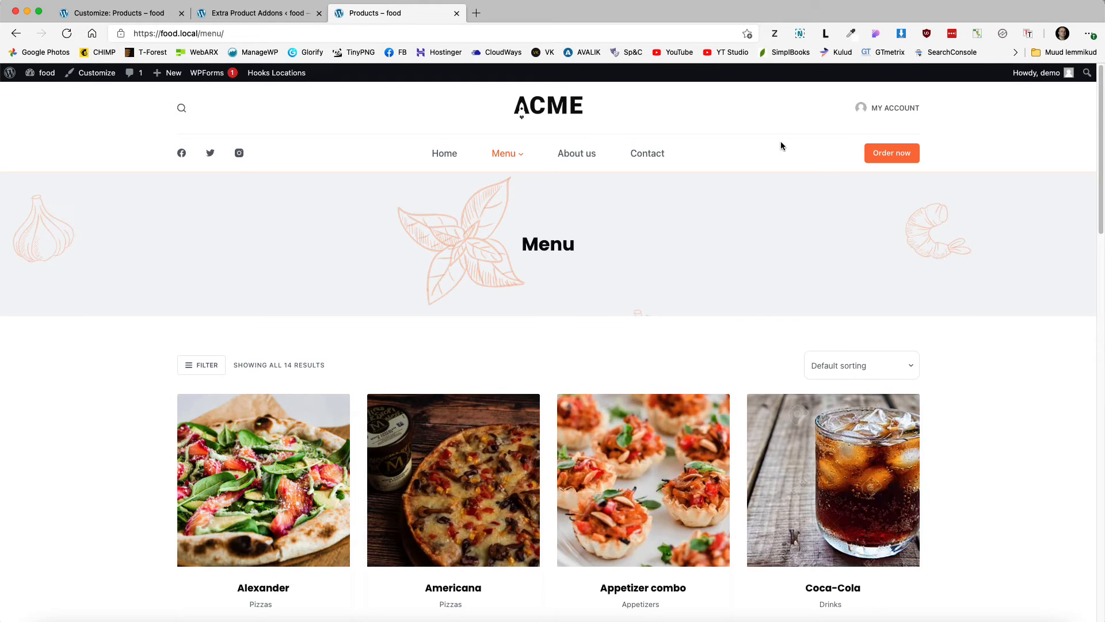
# Step: Place the Cart element in the header's bottom row in the header builder
pyautogui.click(110, 15)
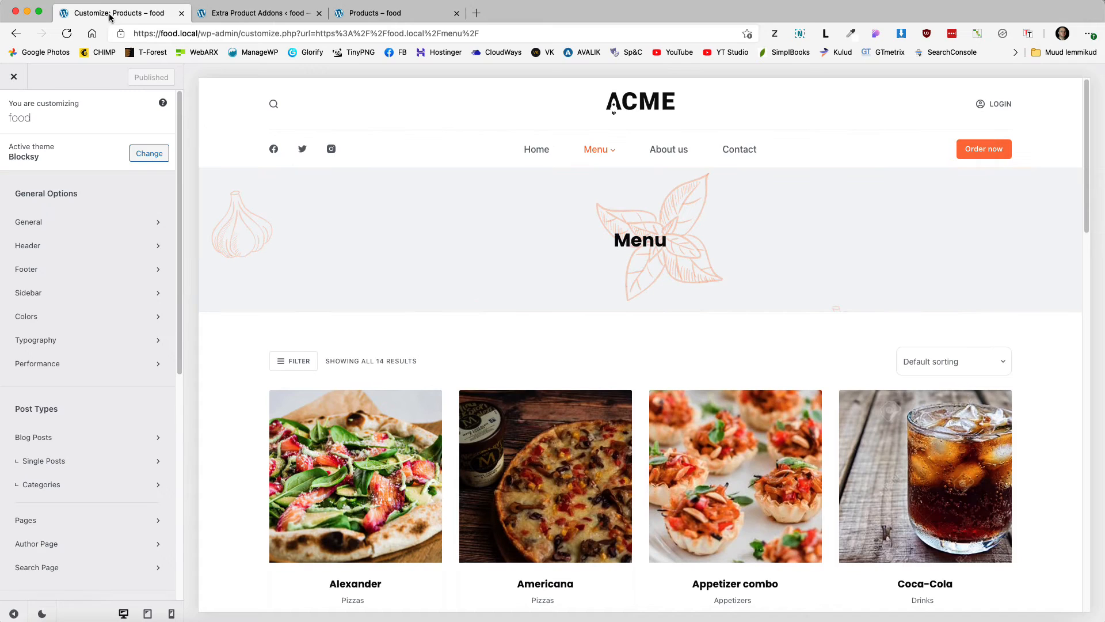
pyautogui.click(43, 245)
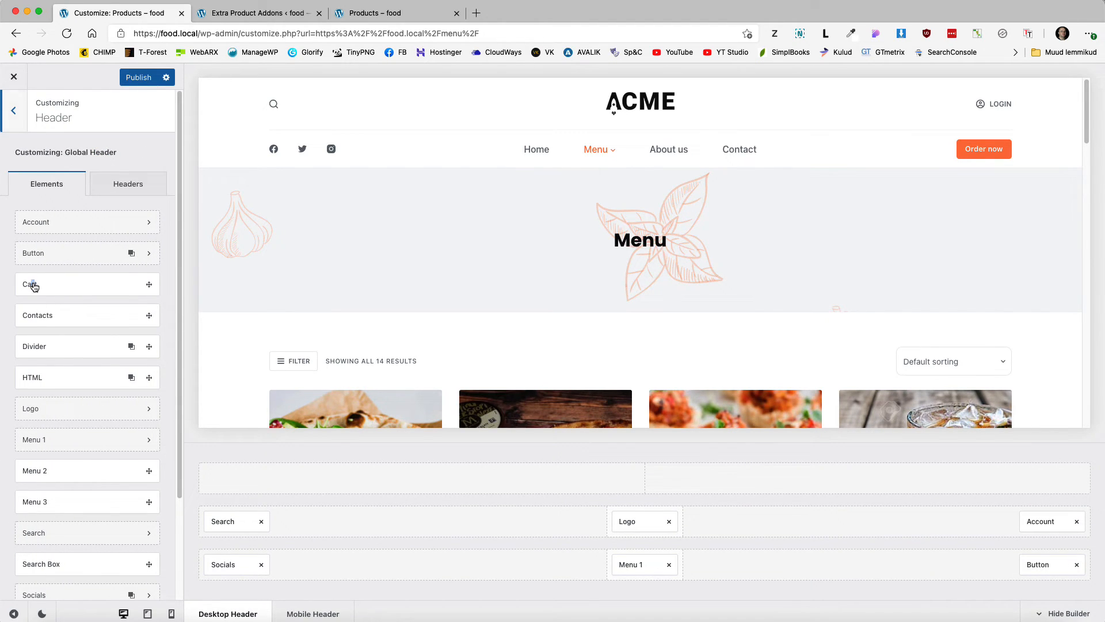
pyautogui.moveTo(32, 286); pyautogui.dragTo(950, 569)
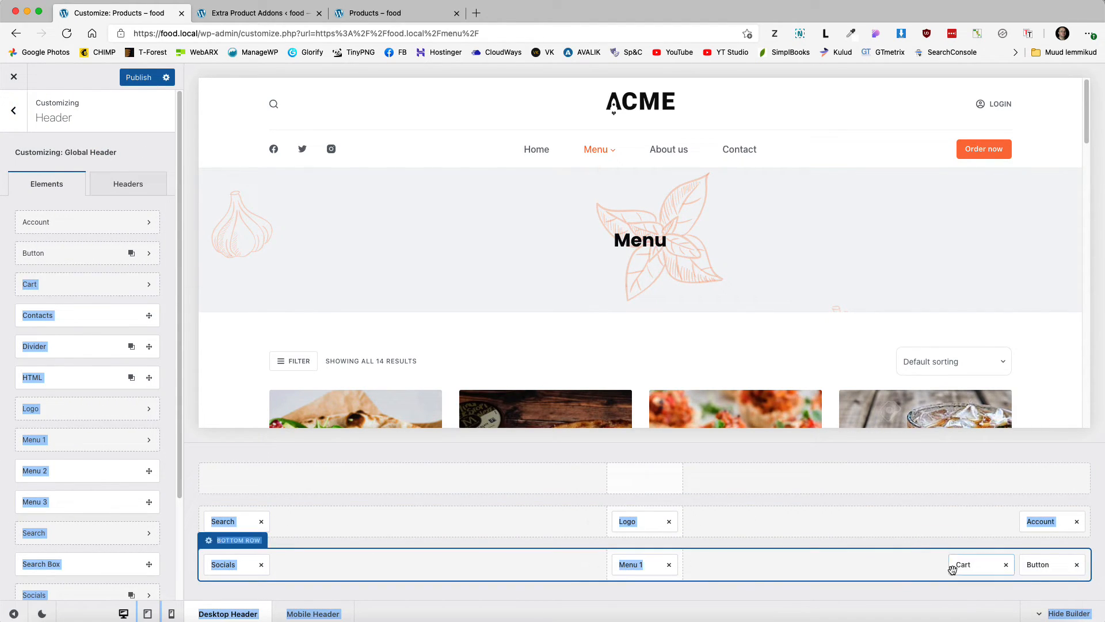
pyautogui.click(970, 565)
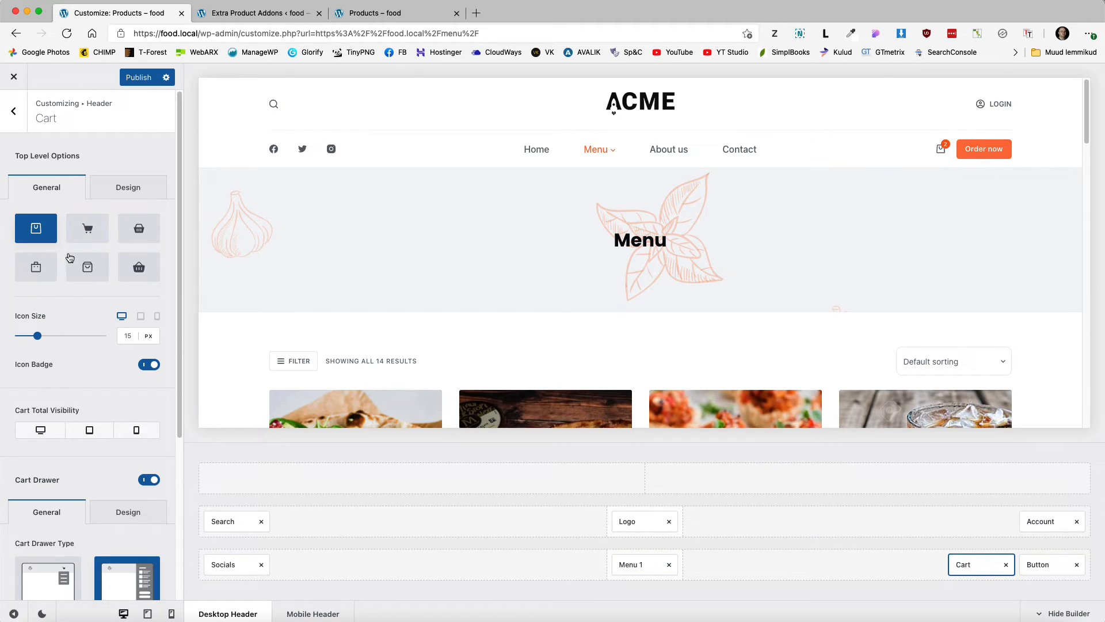
# Step: Try showing the desktop cart total right of the icon, then hide it again
pyautogui.scroll(-1, 77, 323)
pyautogui.click(44, 398)
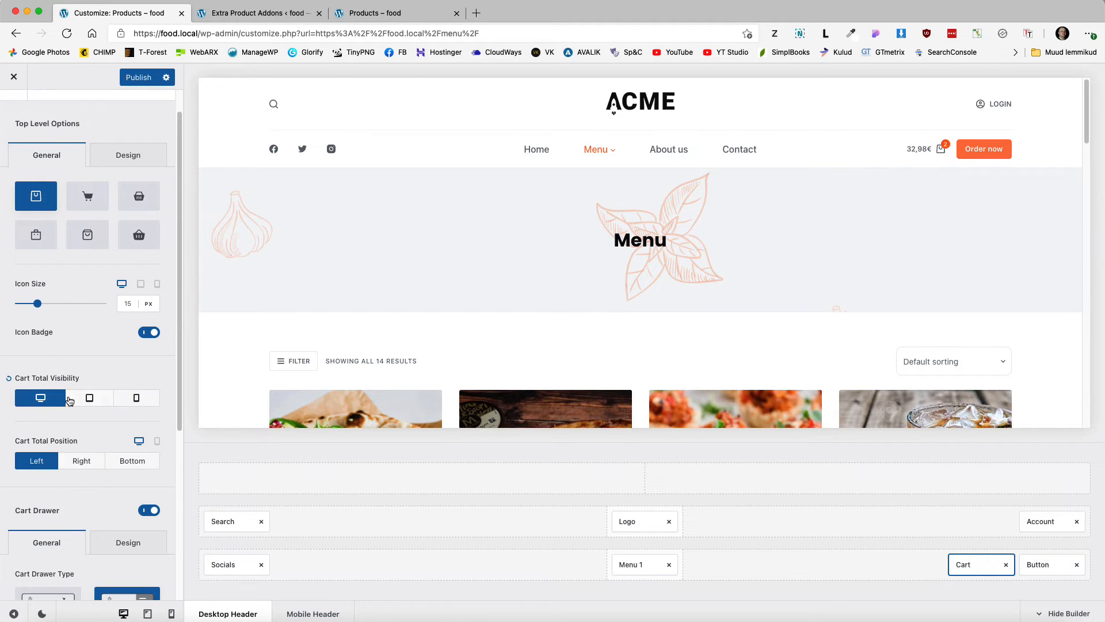
pyautogui.click(80, 461)
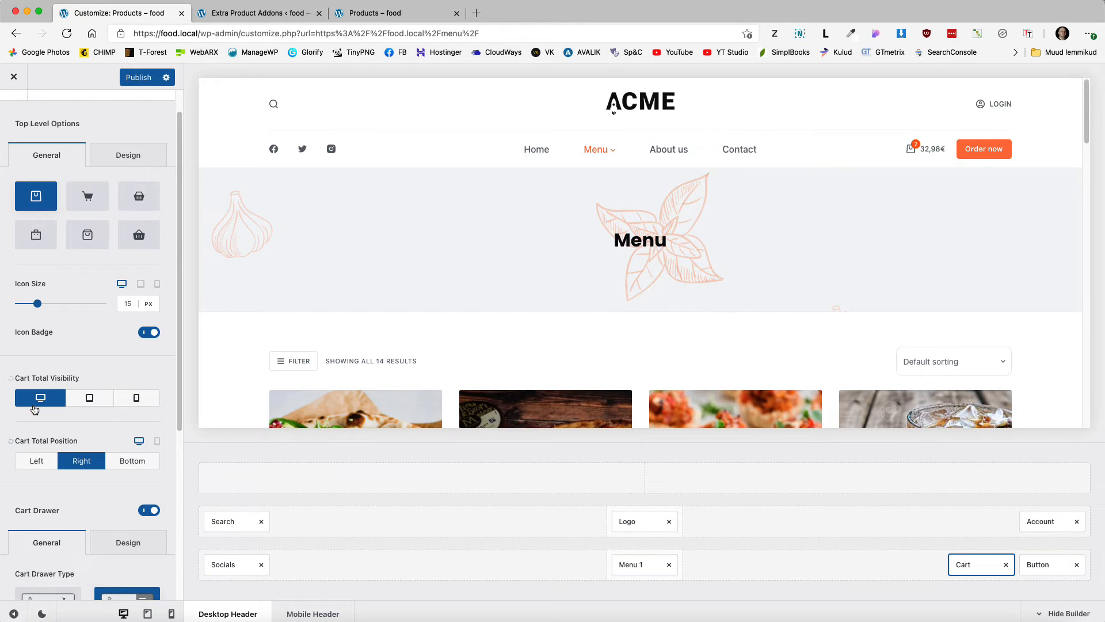
pyautogui.click(41, 399)
# Step: Make the cart drawer also open automatically on archive pages
pyautogui.scroll(-5, 67, 397)
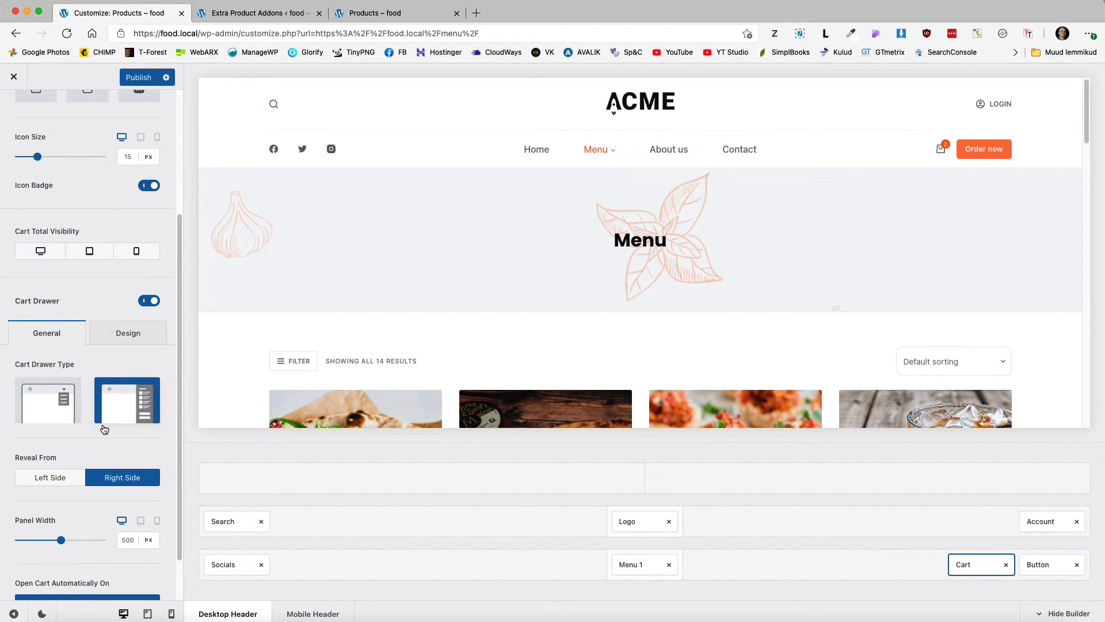
pyautogui.scroll(-2, 131, 395)
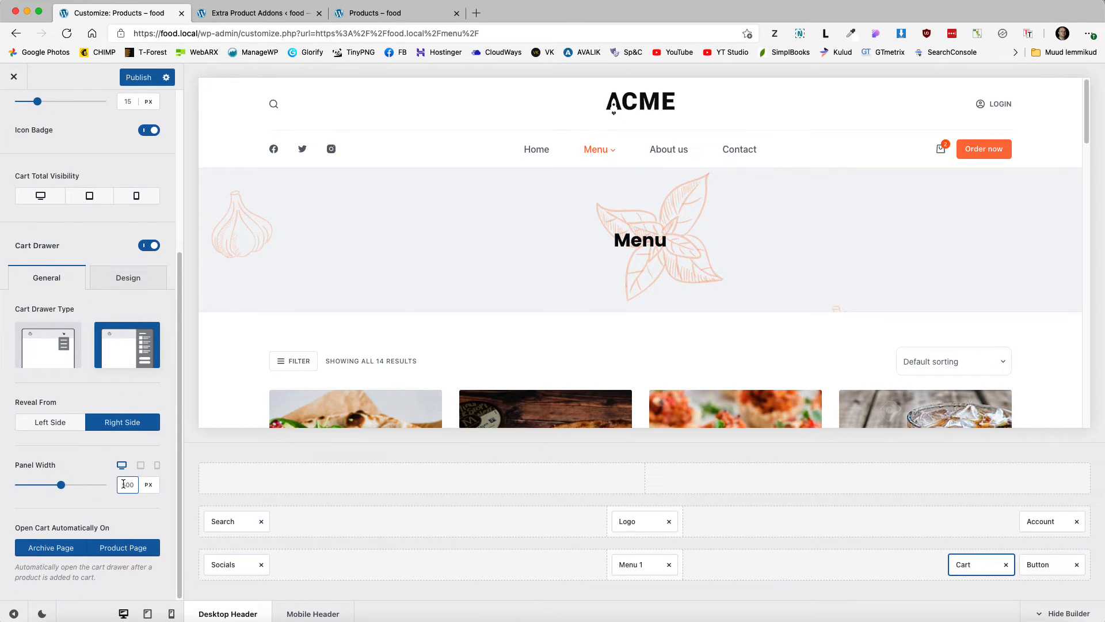
pyautogui.click(81, 549)
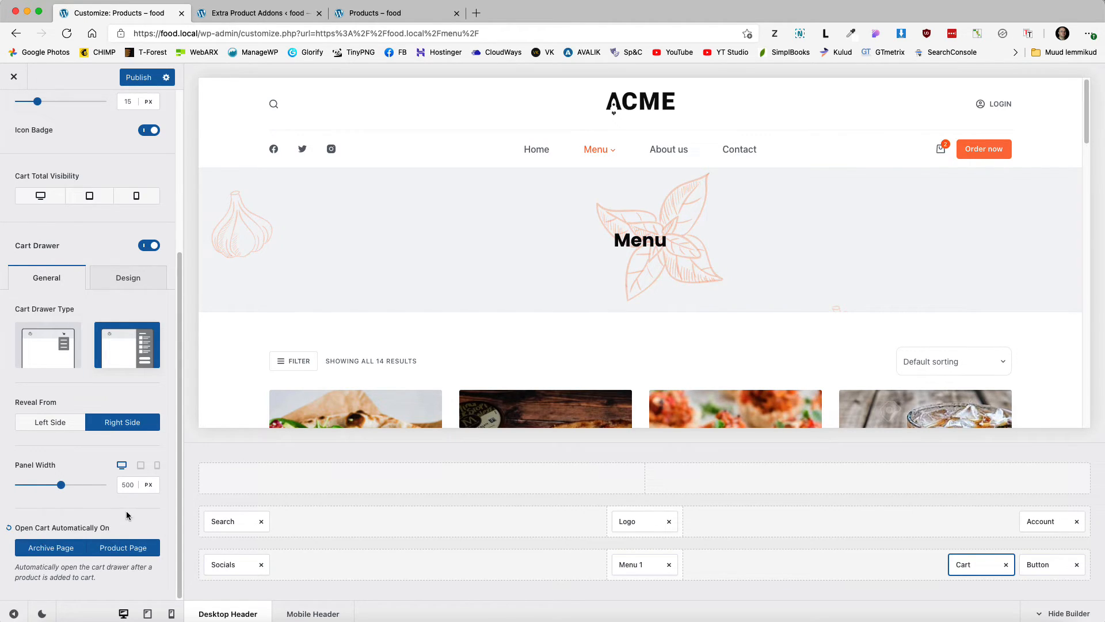
pyautogui.scroll(5, 128, 510)
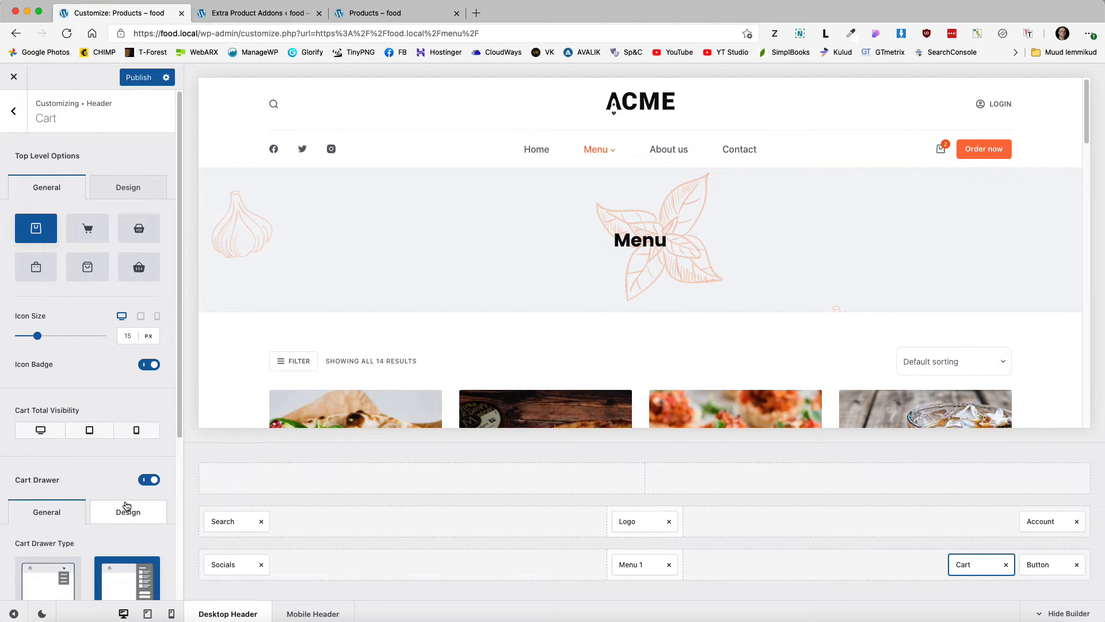
# Step: Set the header cart's right margin to 40 and its icon size to 20
pyautogui.click(127, 187)
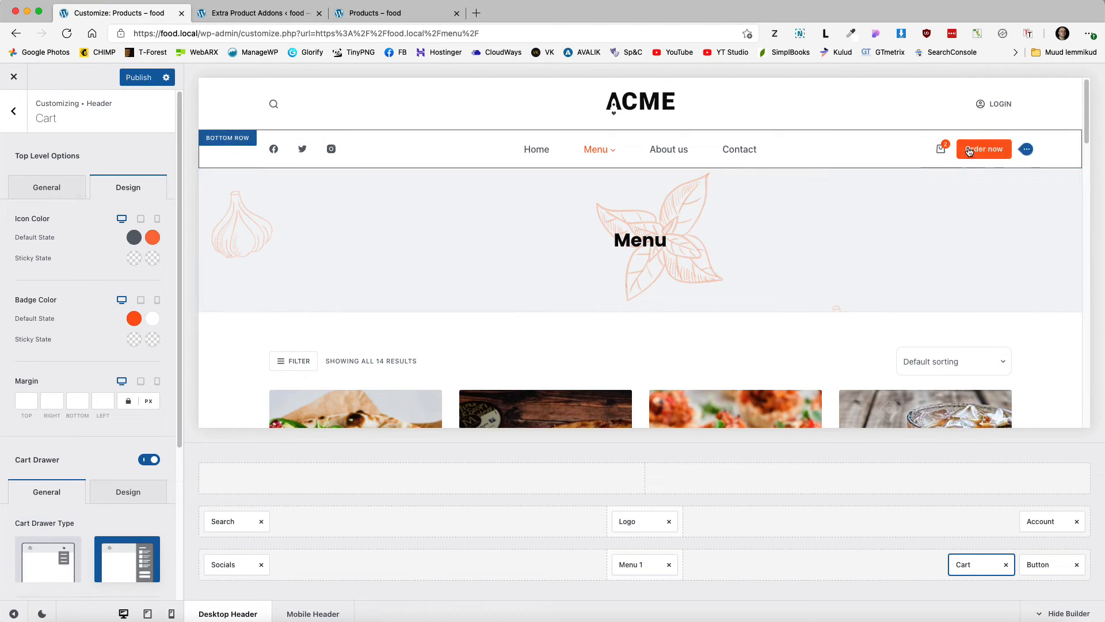
pyautogui.scroll(-2, 124, 470)
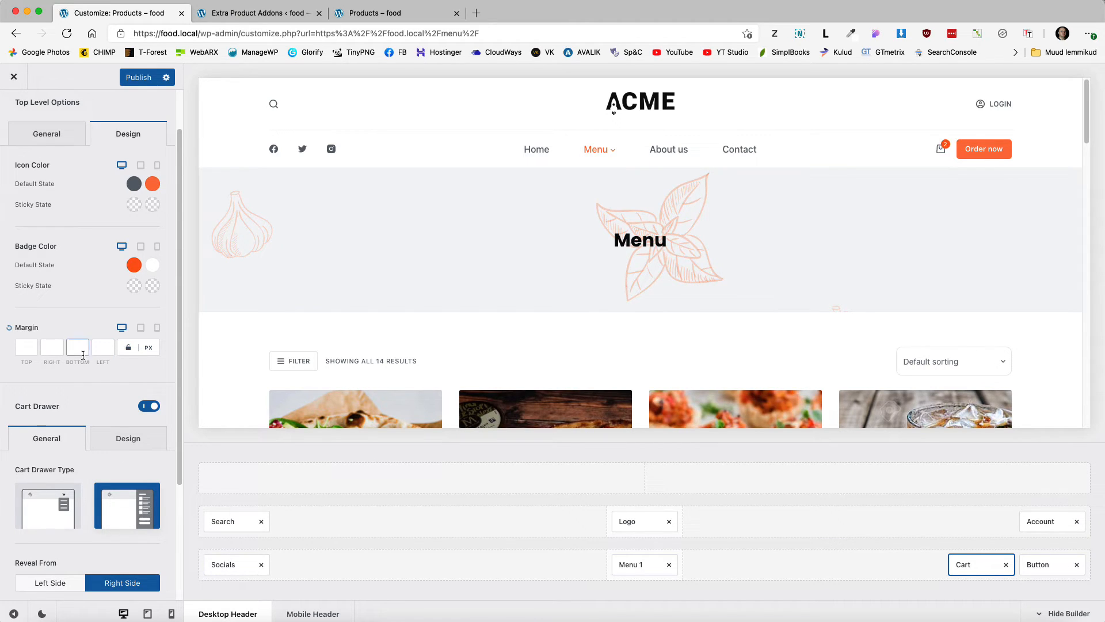
pyautogui.click(53, 347)
pyautogui.write('40')
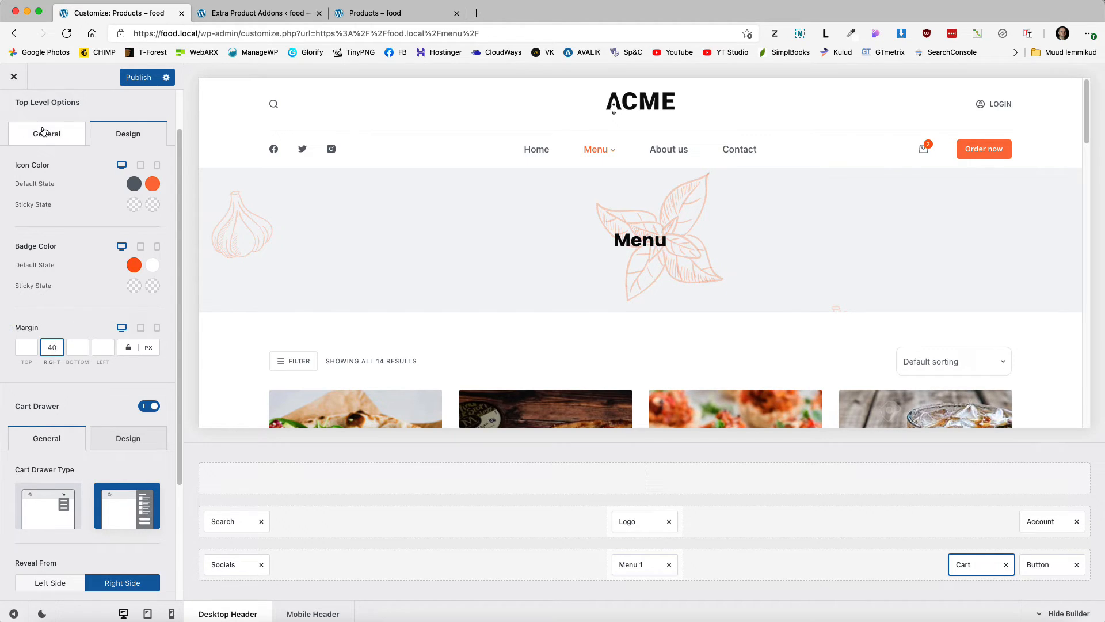
pyautogui.scroll(2, 49, 135)
pyautogui.click(56, 185)
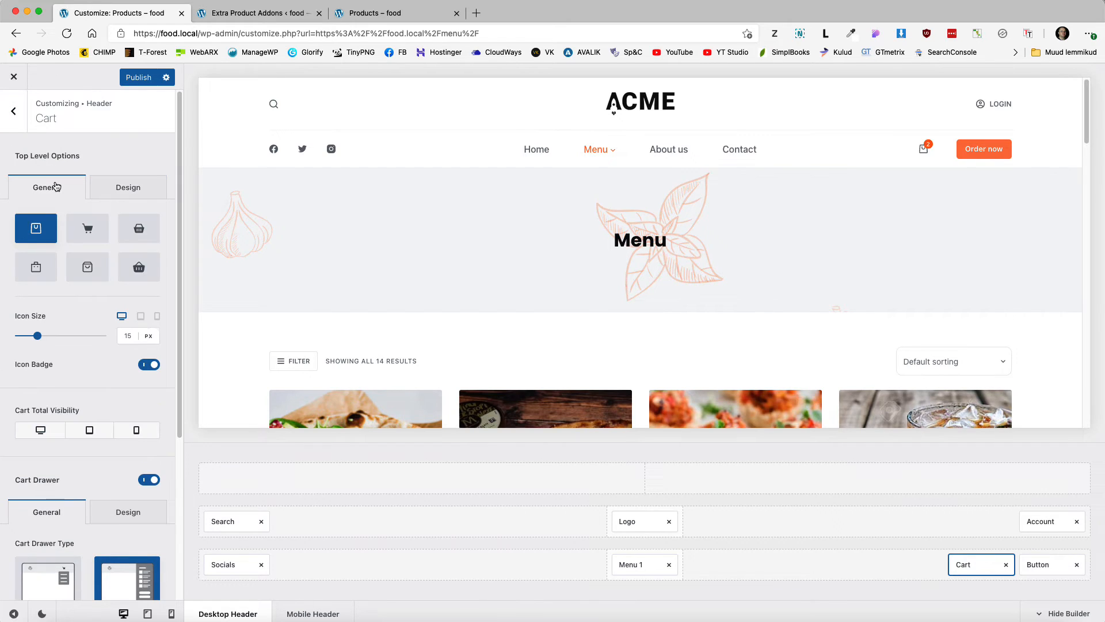
pyautogui.doubleClick(125, 336)
pyautogui.write('20')
# Step: Make the sticky-state cart icon white and the sticky badge black
pyautogui.scroll(-3, 491, 252)
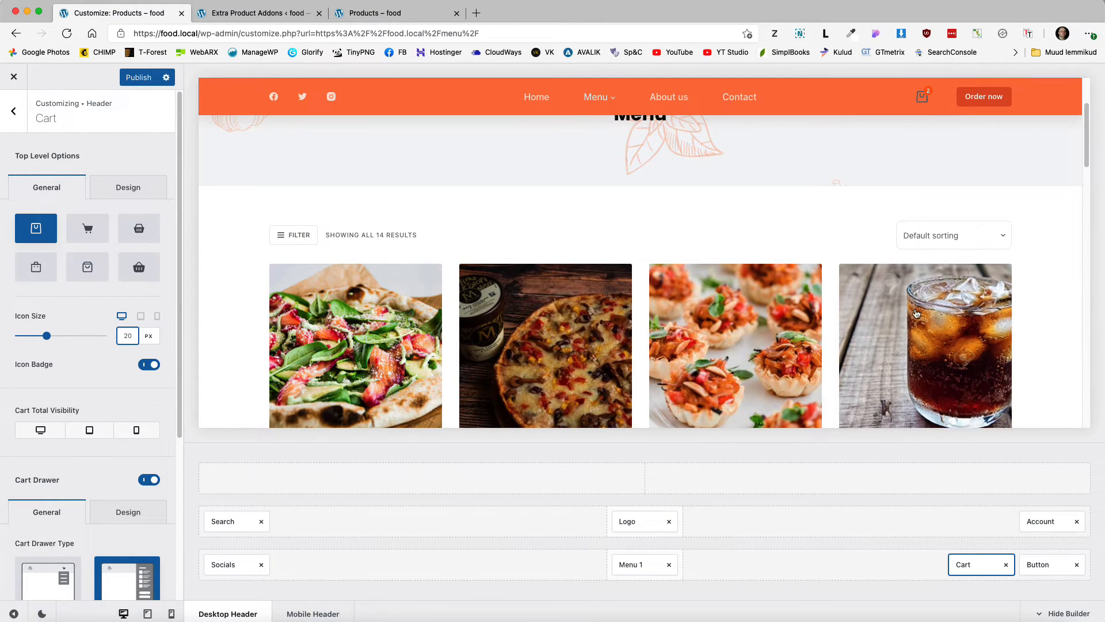
pyautogui.click(126, 188)
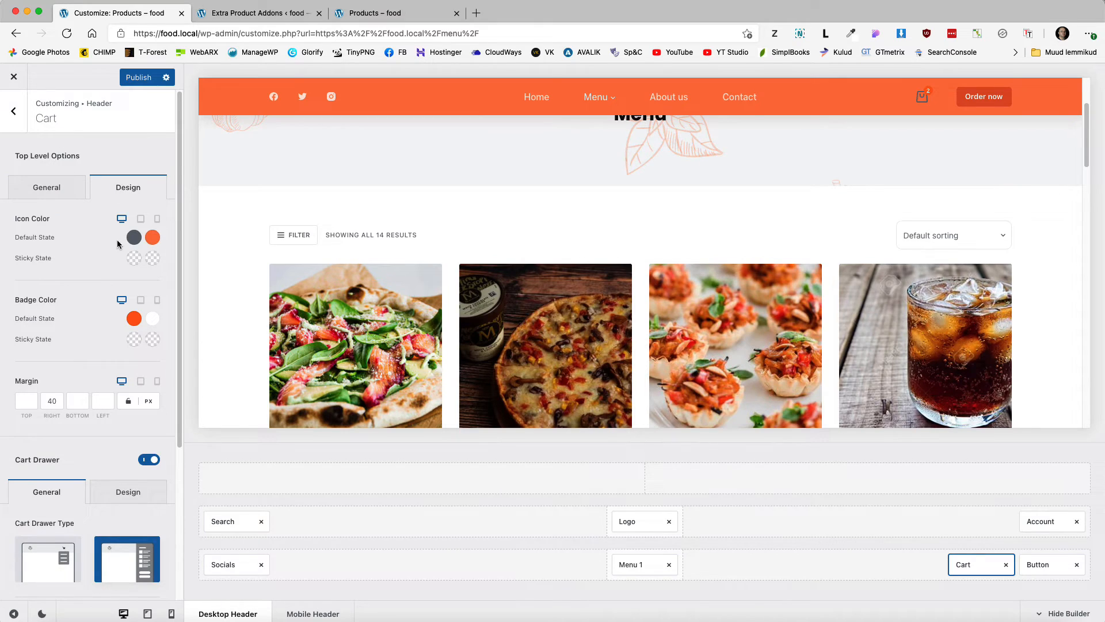
pyautogui.click(134, 262)
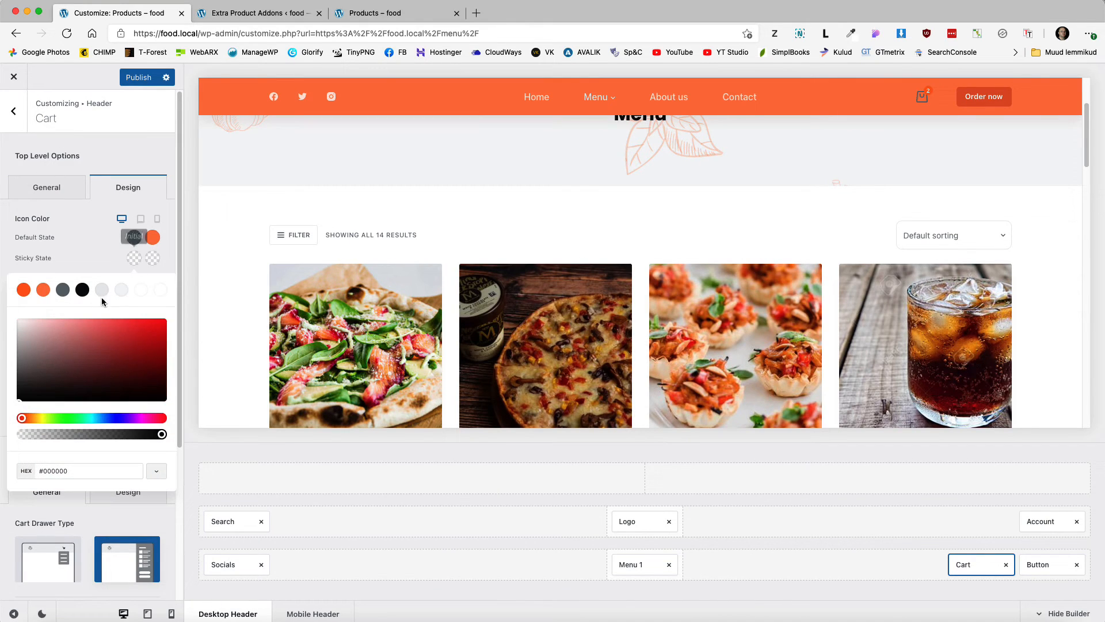
pyautogui.click(142, 293)
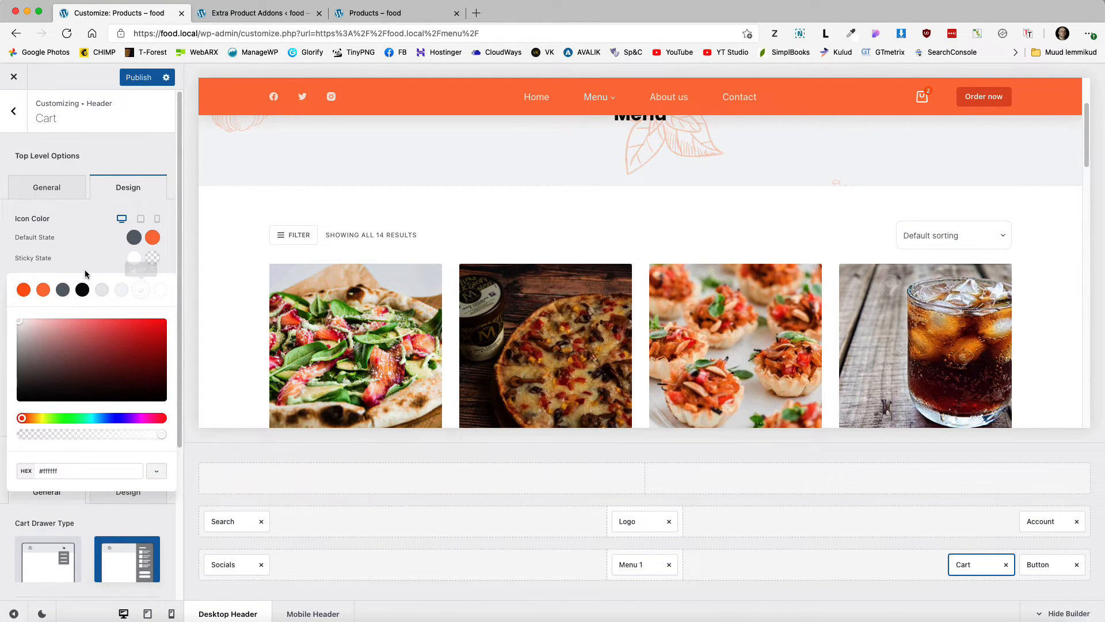
pyautogui.click(93, 253)
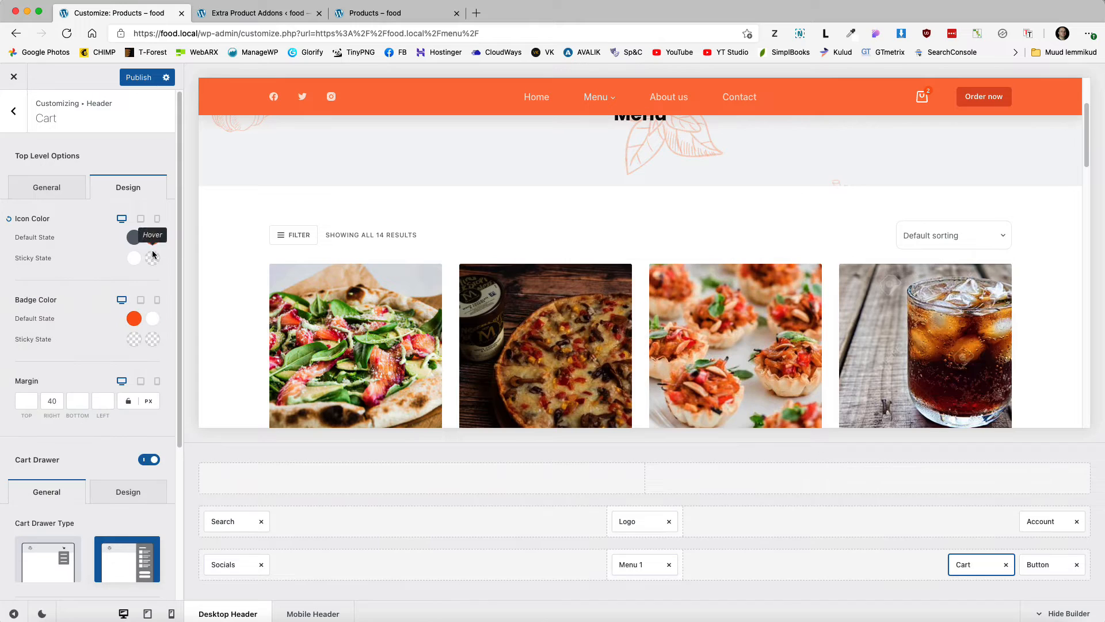
pyautogui.click(134, 340)
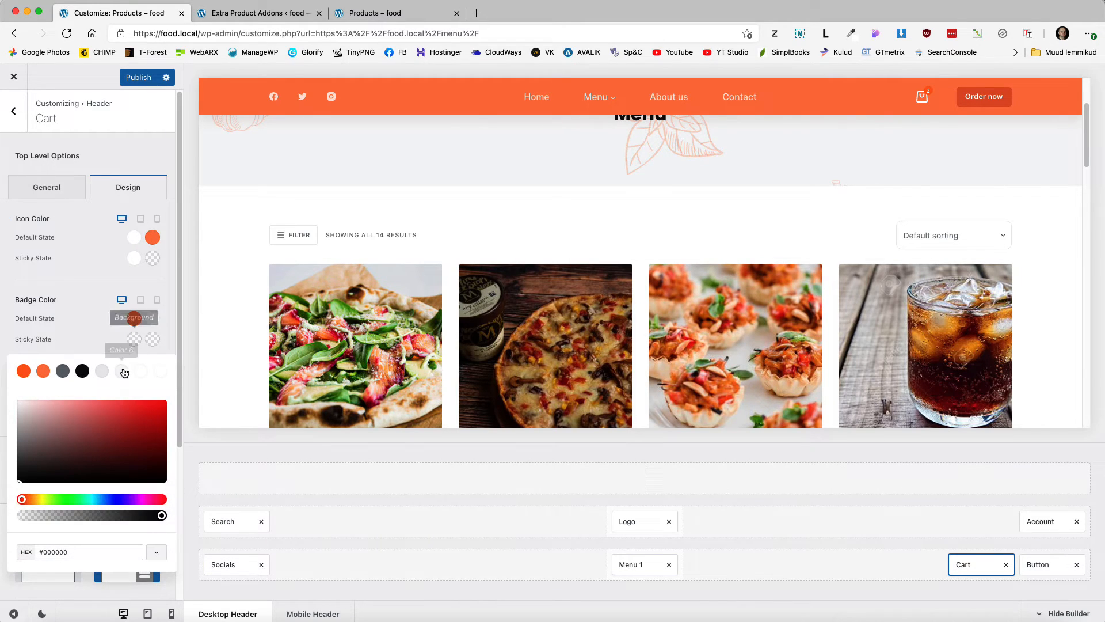
pyautogui.click(87, 373)
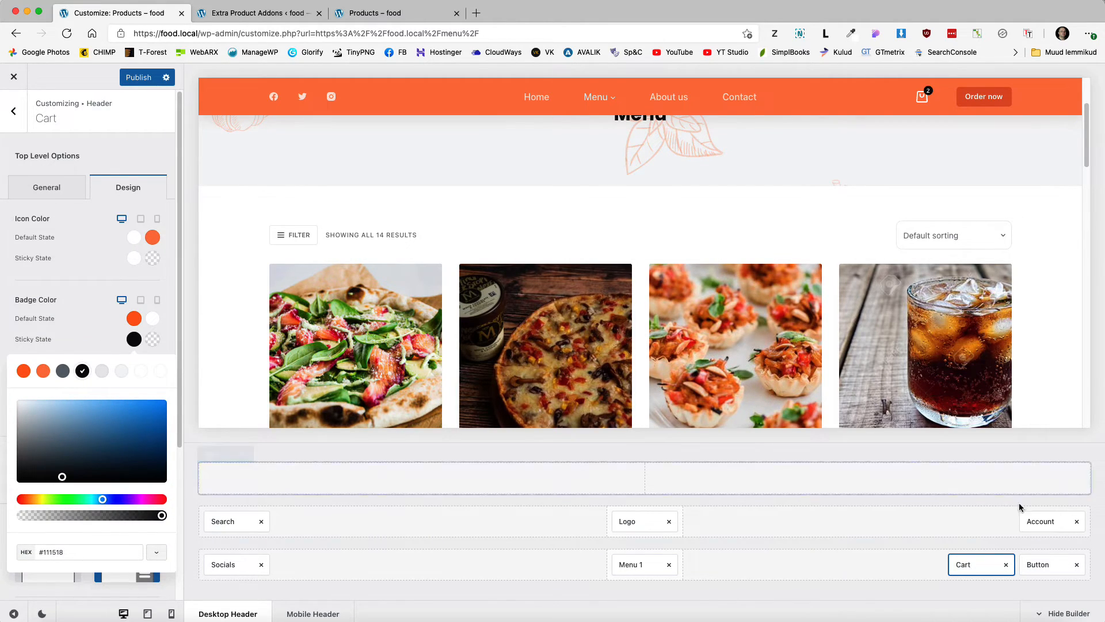
pyautogui.click(1041, 564)
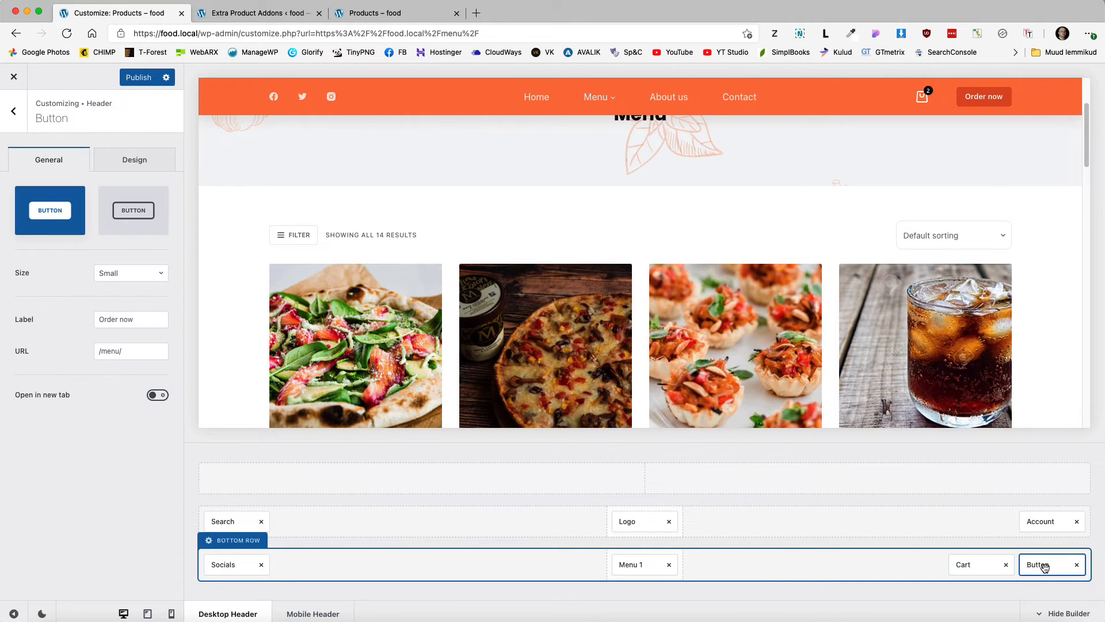
# Step: Set the header button's sticky-state colour to light grey
pyautogui.click(135, 164)
pyautogui.click(143, 312)
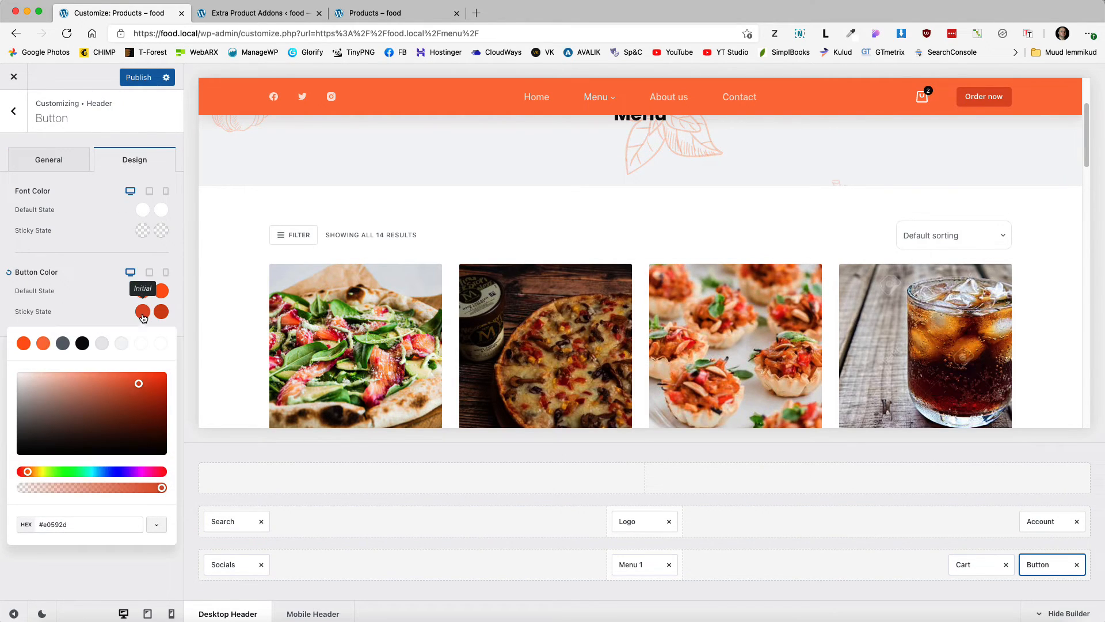
pyautogui.click(164, 344)
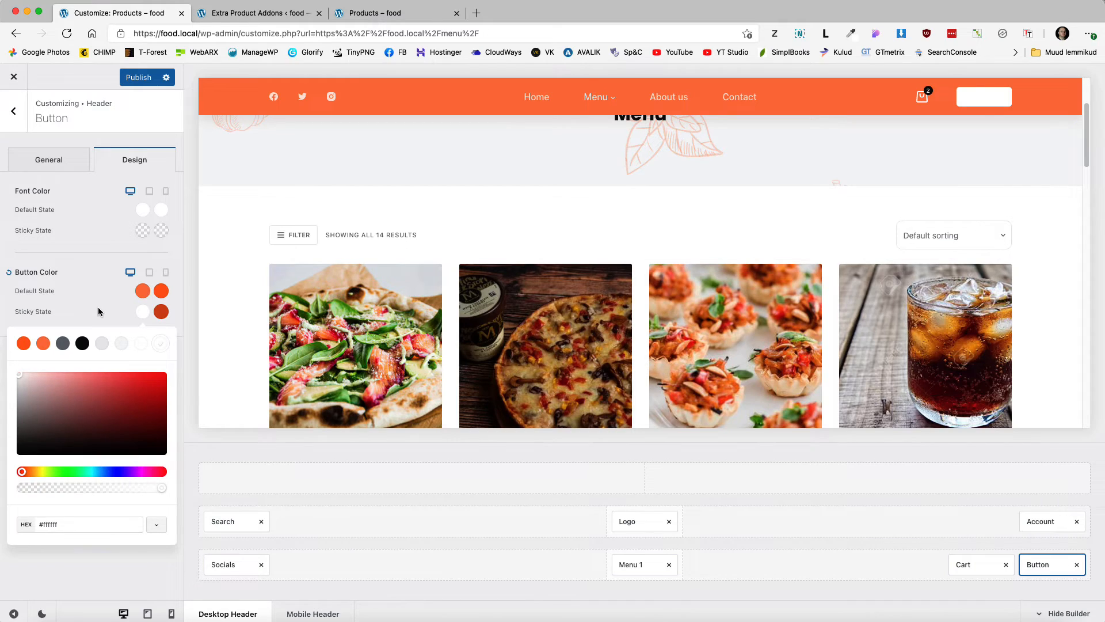
pyautogui.click(121, 343)
pyautogui.click(108, 306)
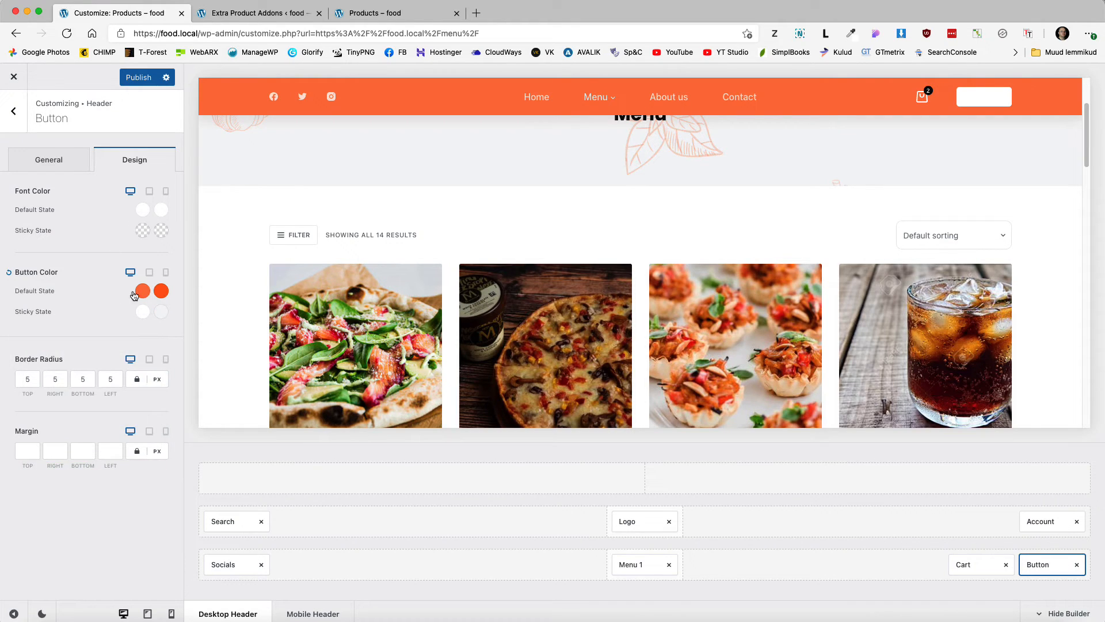
pyautogui.click(143, 291)
pyautogui.click(143, 291)
# Step: Make the button's sticky text and sticky hover text black
pyautogui.click(143, 230)
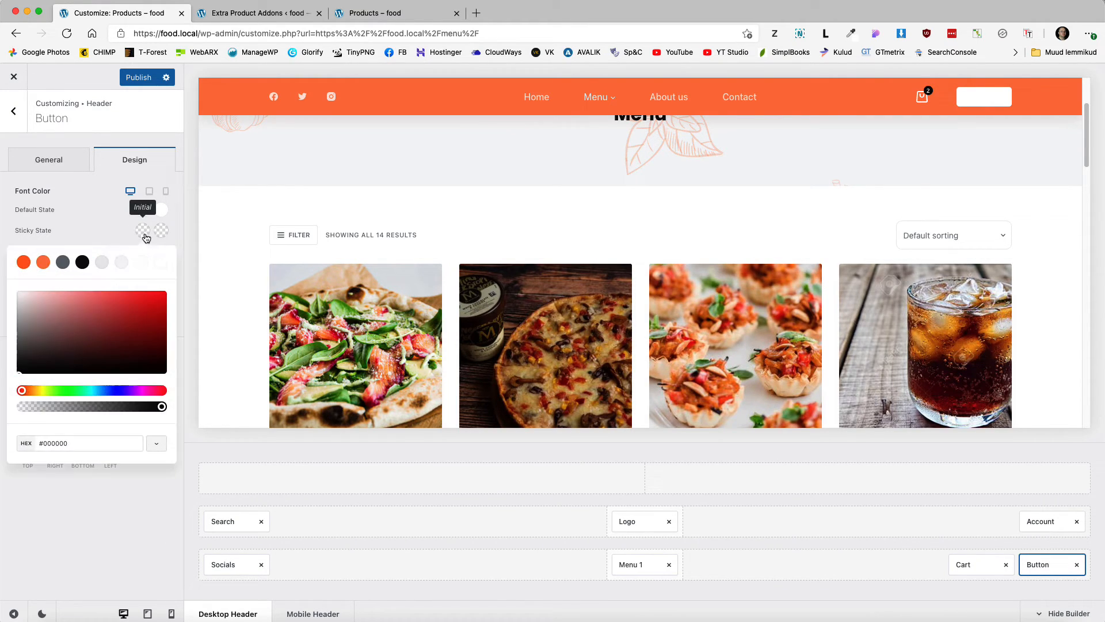
pyautogui.click(82, 262)
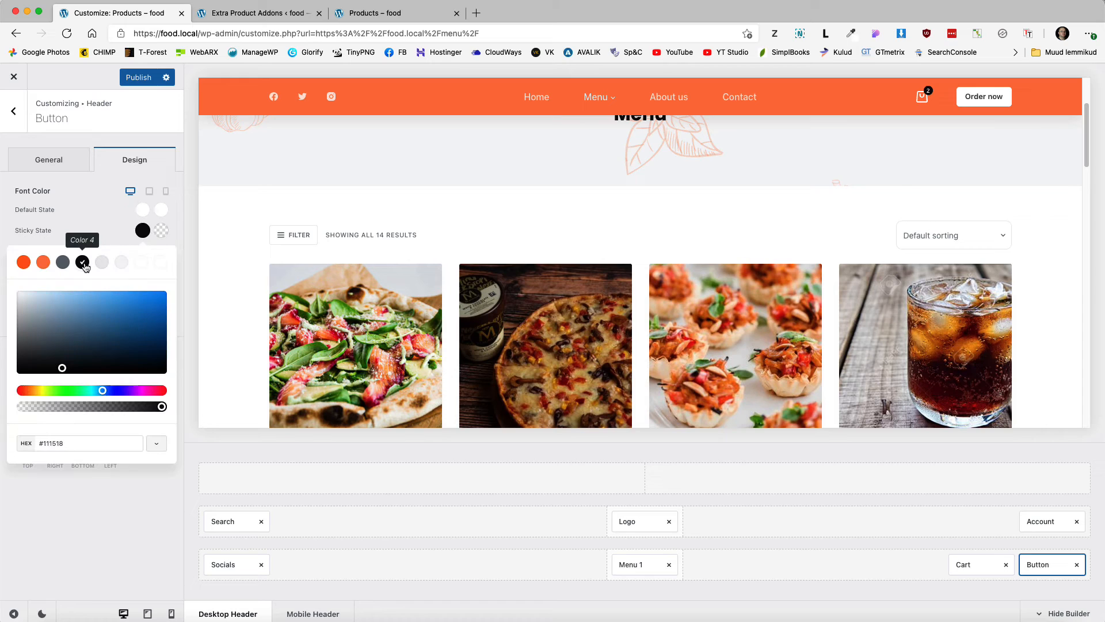
pyautogui.click(162, 231)
pyautogui.click(83, 262)
pyautogui.click(111, 230)
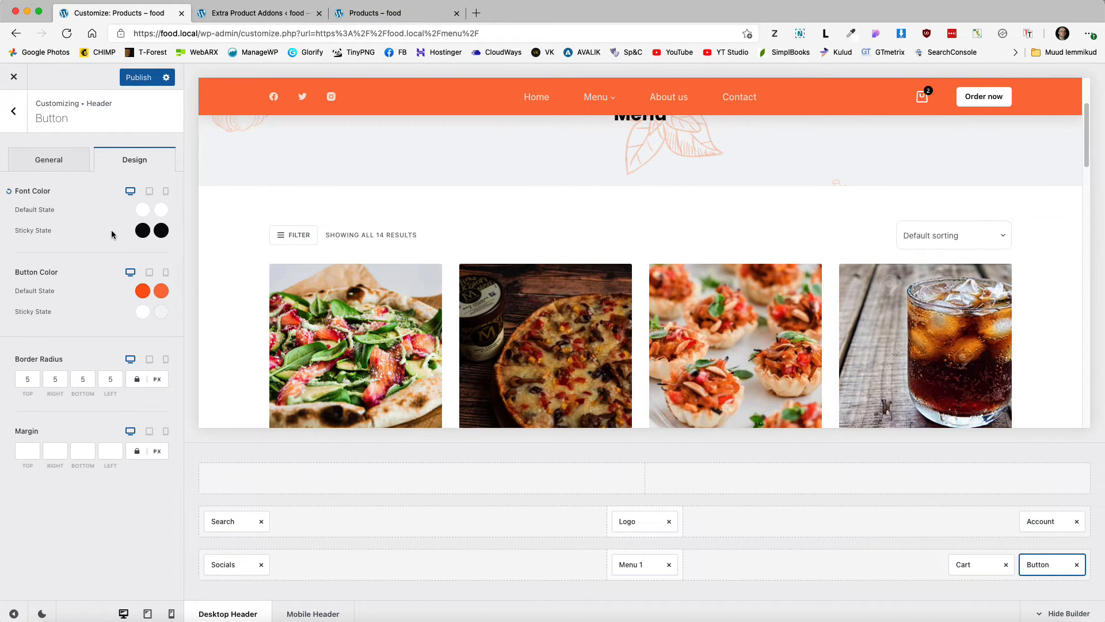
pyautogui.scroll(-5, 625, 227)
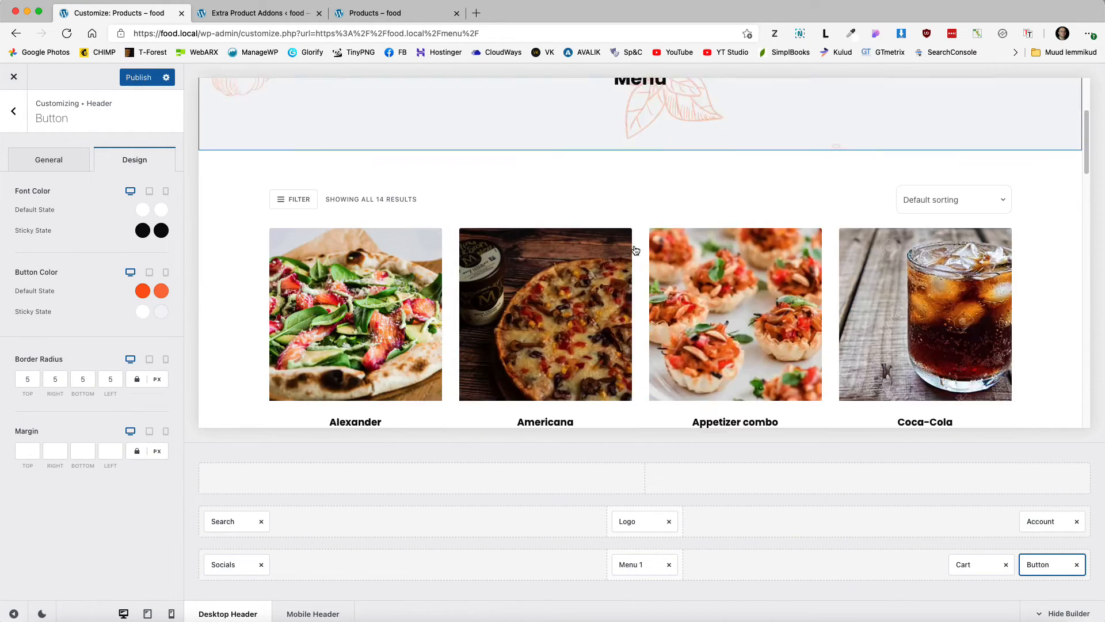
pyautogui.scroll(5, 710, 245)
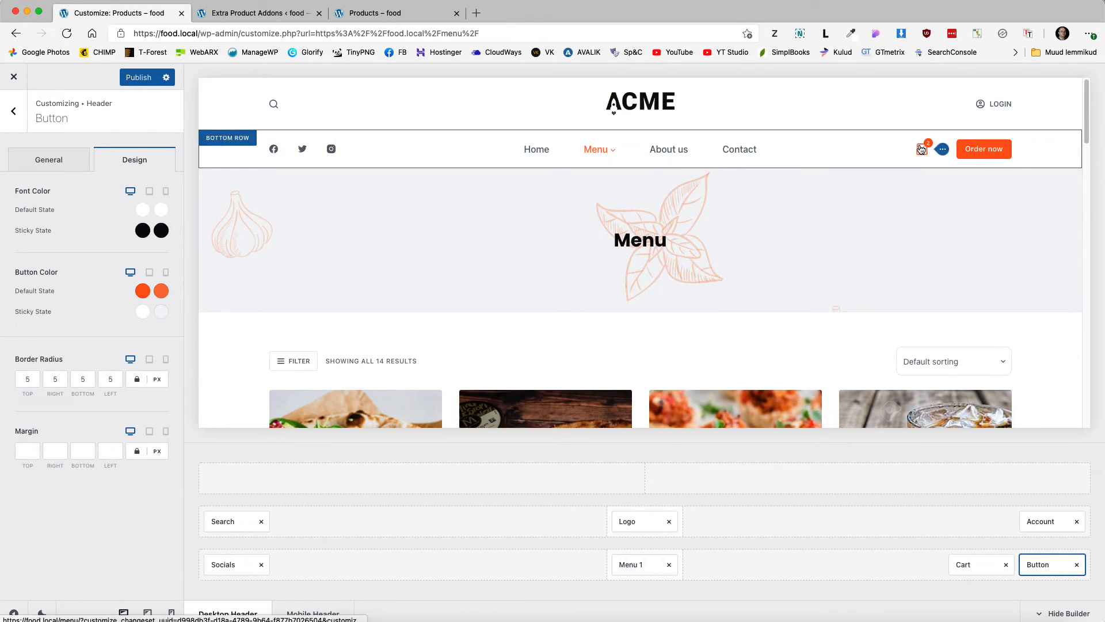
# Step: Make the header cart icon's default colour orange
pyautogui.click(973, 565)
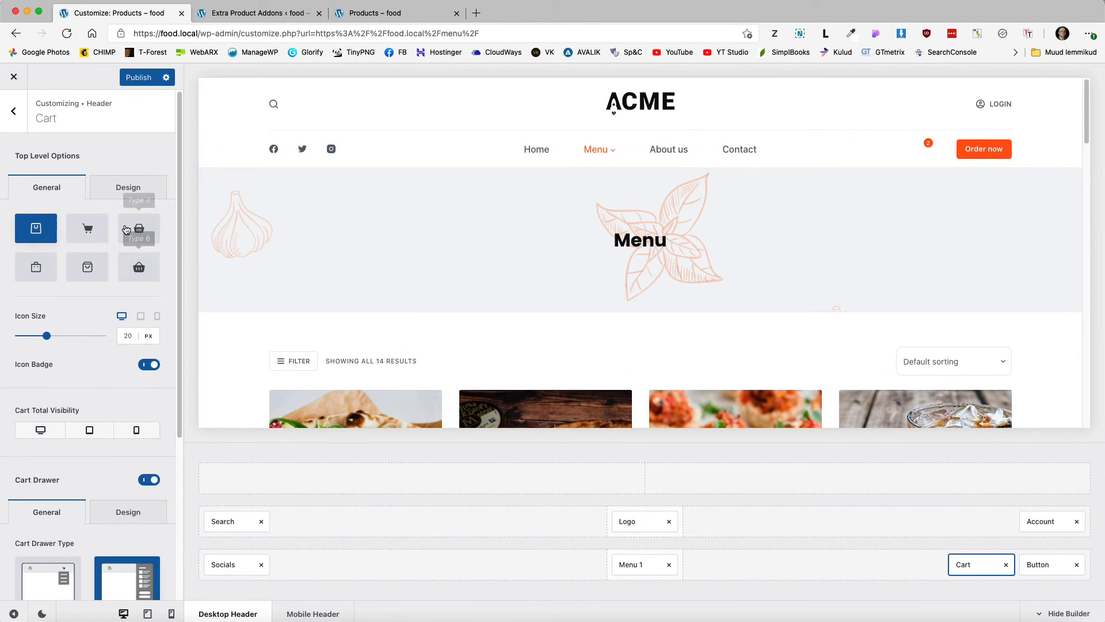
pyautogui.click(128, 188)
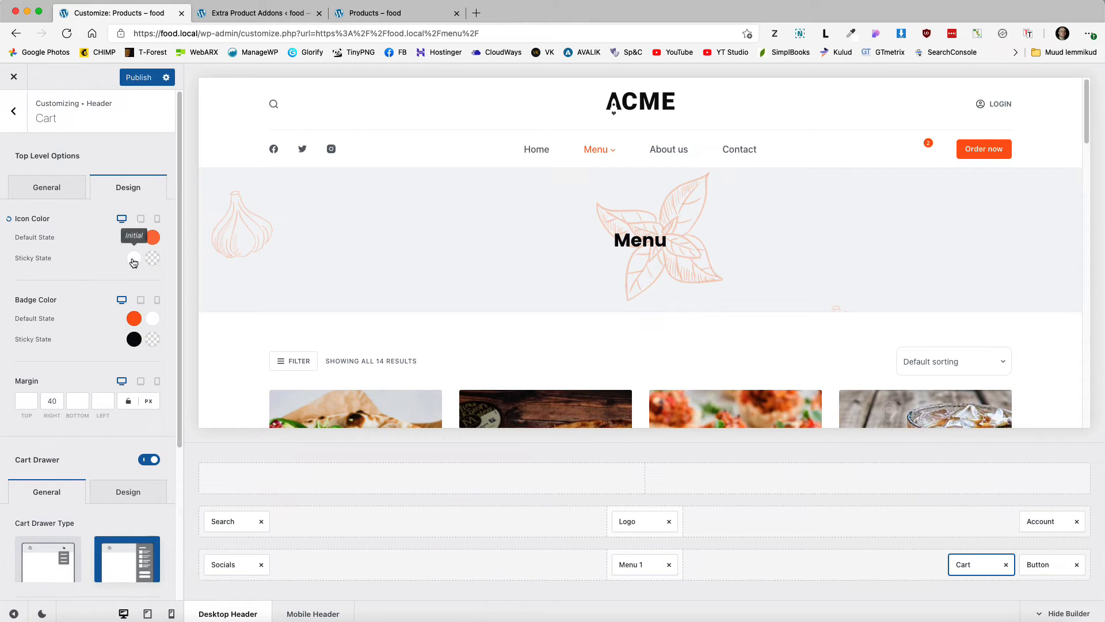
pyautogui.click(133, 237)
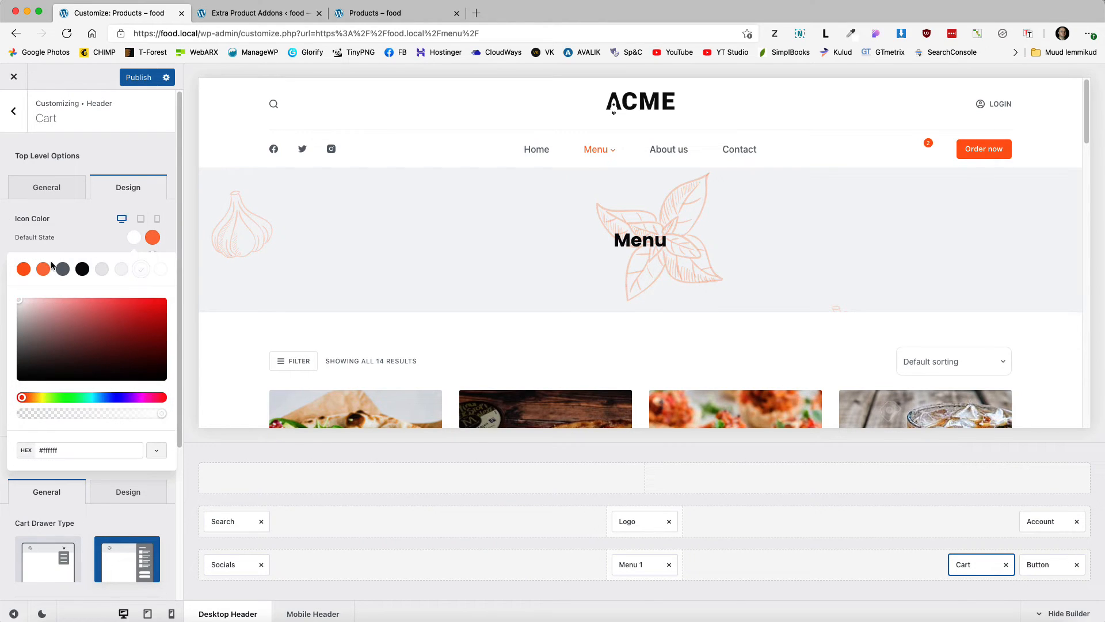
pyautogui.click(23, 269)
pyautogui.click(98, 227)
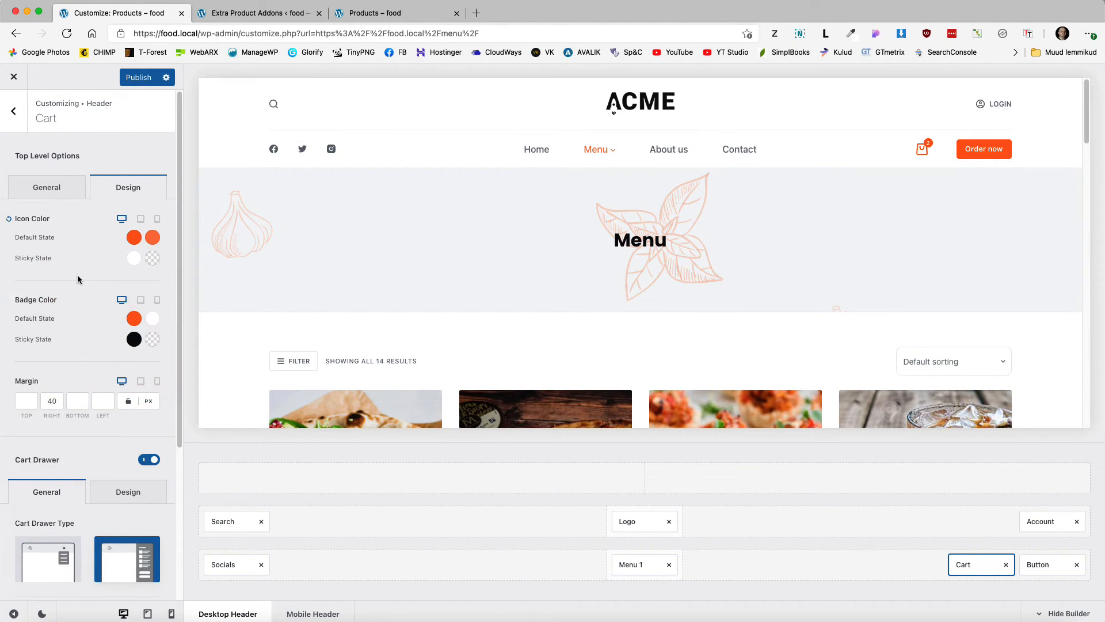
# Step: Set the sticky hover cart icon colour to light grey and publish the header changes
pyautogui.scroll(-2, 89, 281)
pyautogui.scroll(-5, 660, 246)
pyautogui.scroll(-3, 659, 246)
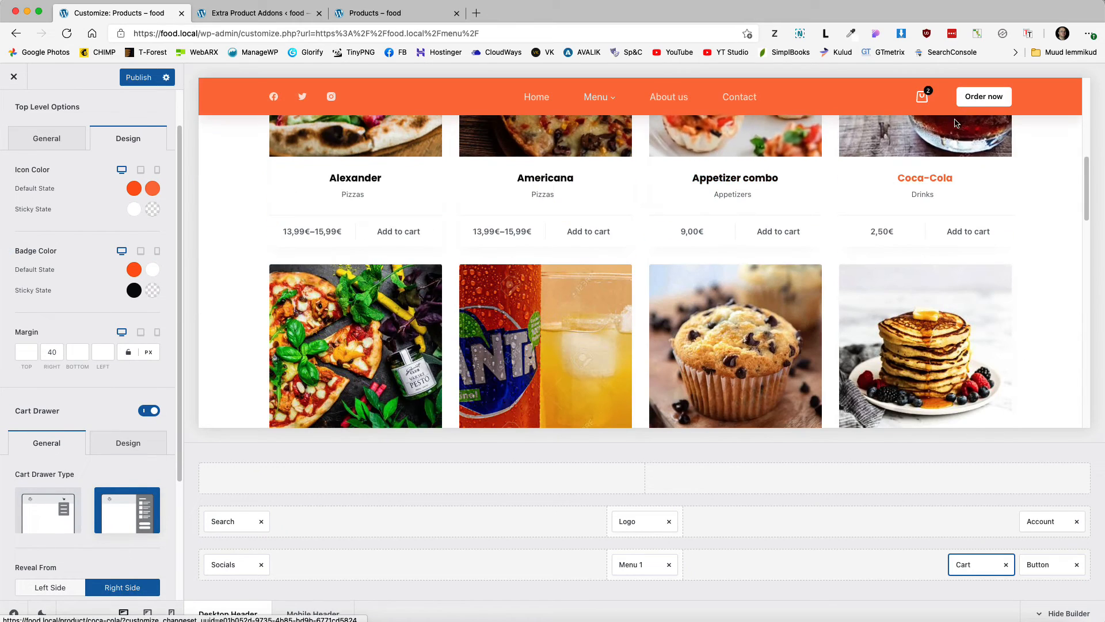
pyautogui.click(153, 209)
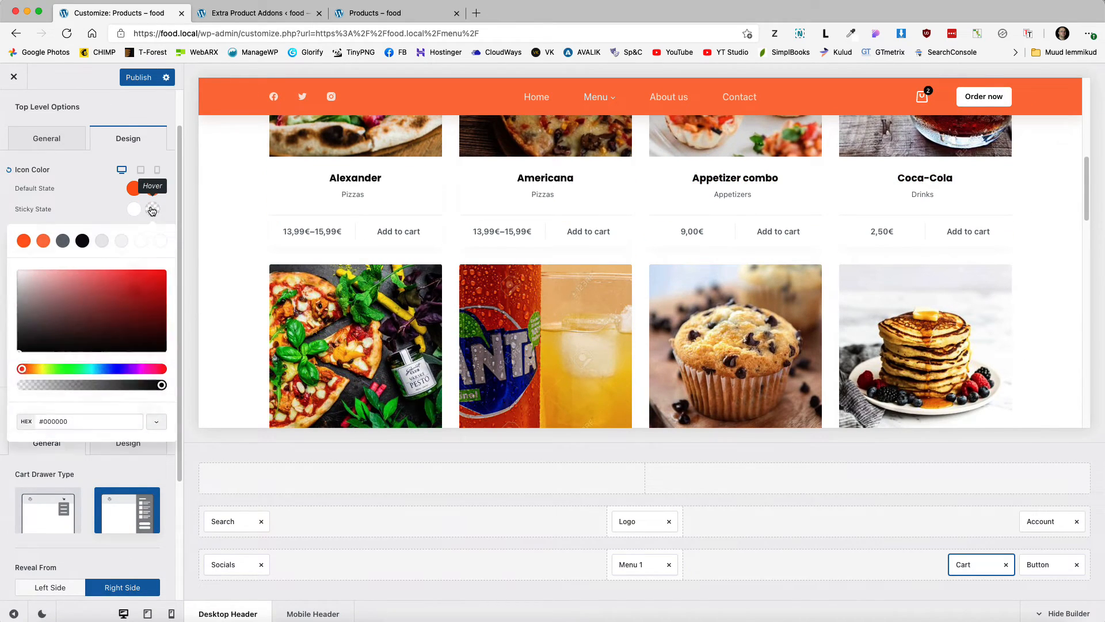
pyautogui.click(76, 244)
pyautogui.click(220, 214)
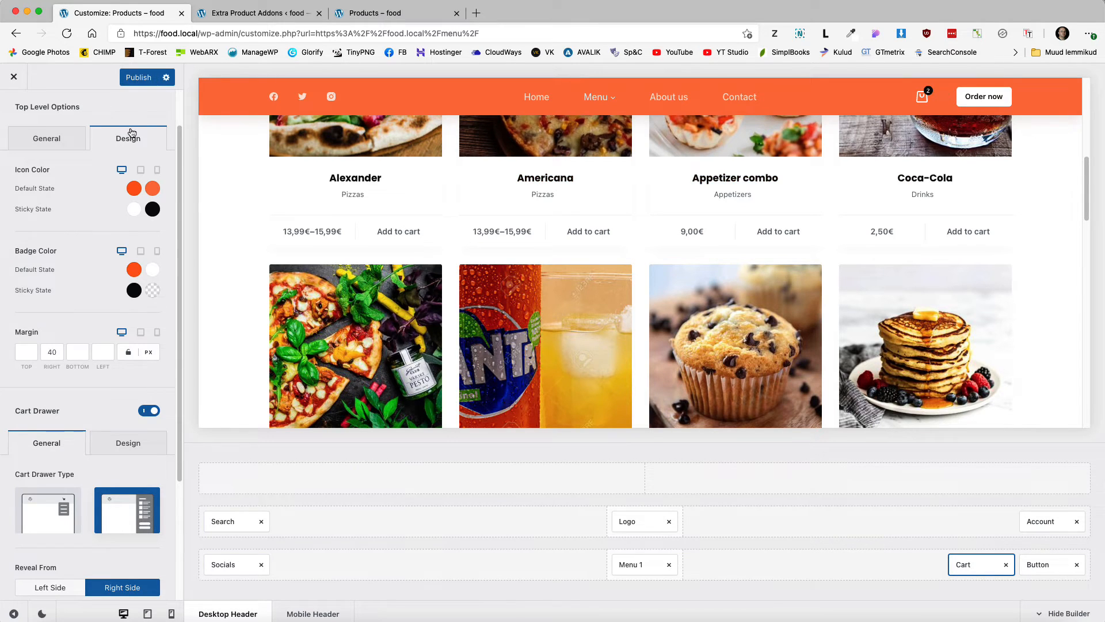
pyautogui.click(153, 208)
pyautogui.click(122, 241)
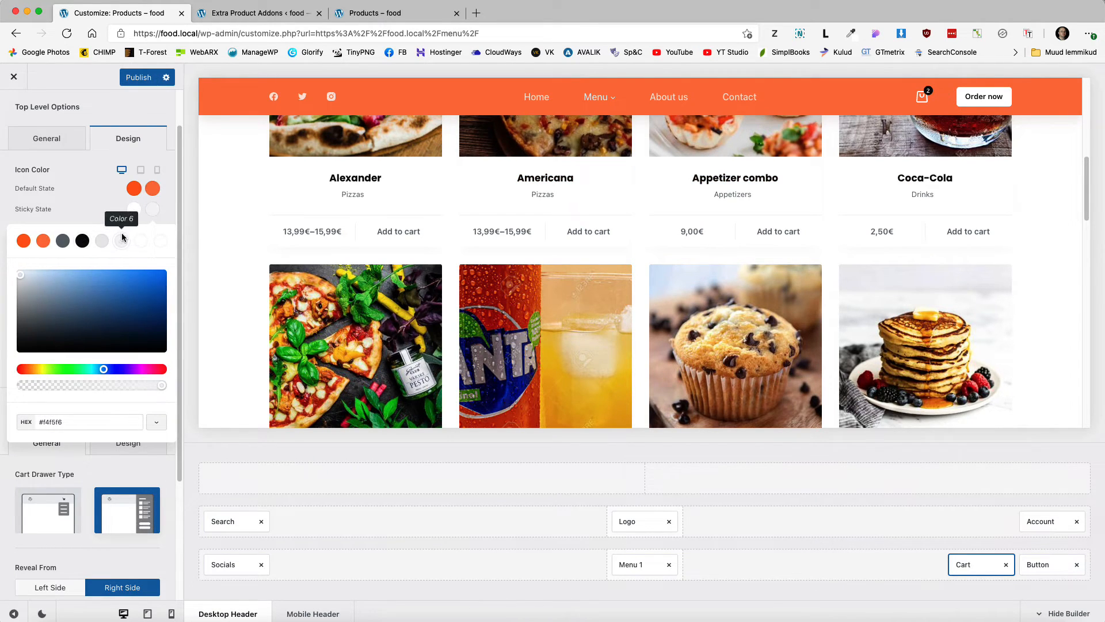
pyautogui.click(110, 215)
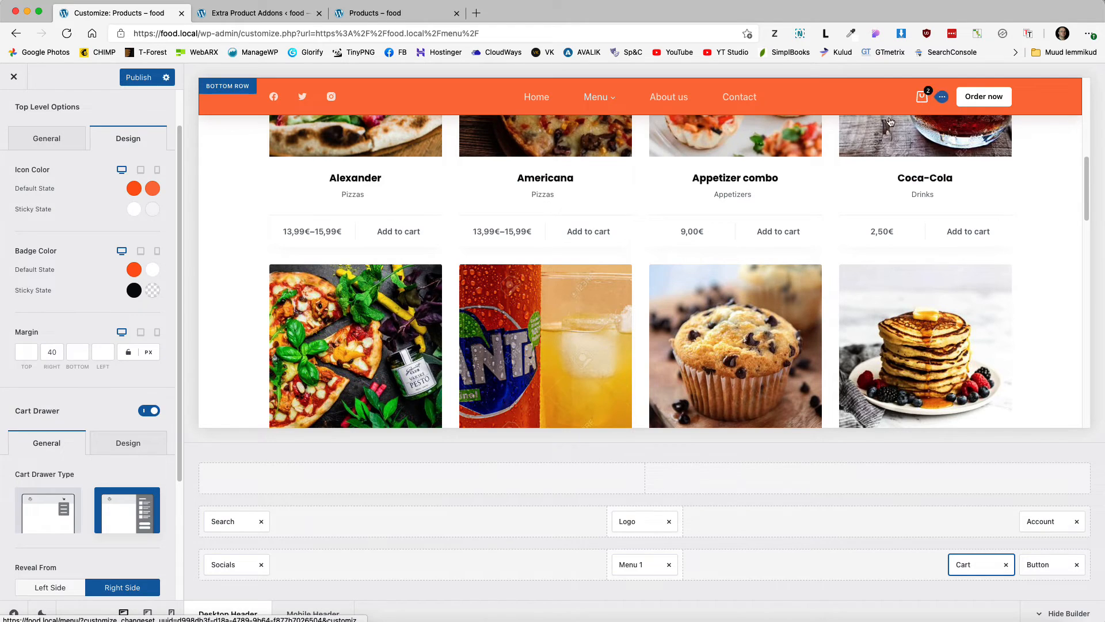
pyautogui.click(145, 80)
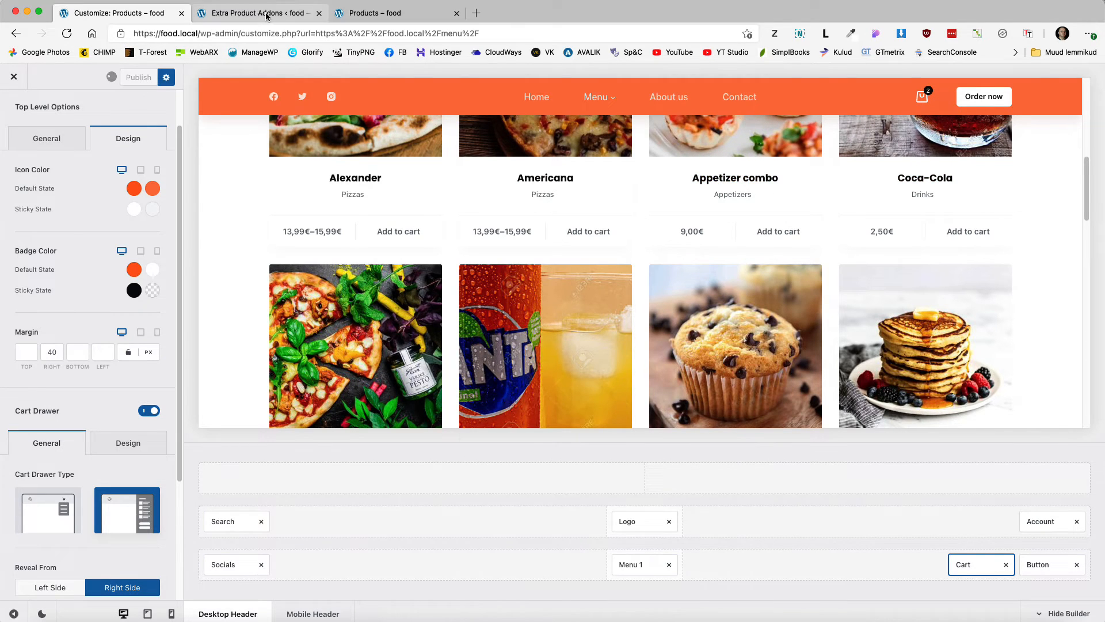
pyautogui.click(340, 12)
# Step: Create a new product add-on named Drinks
pyautogui.click(251, 12)
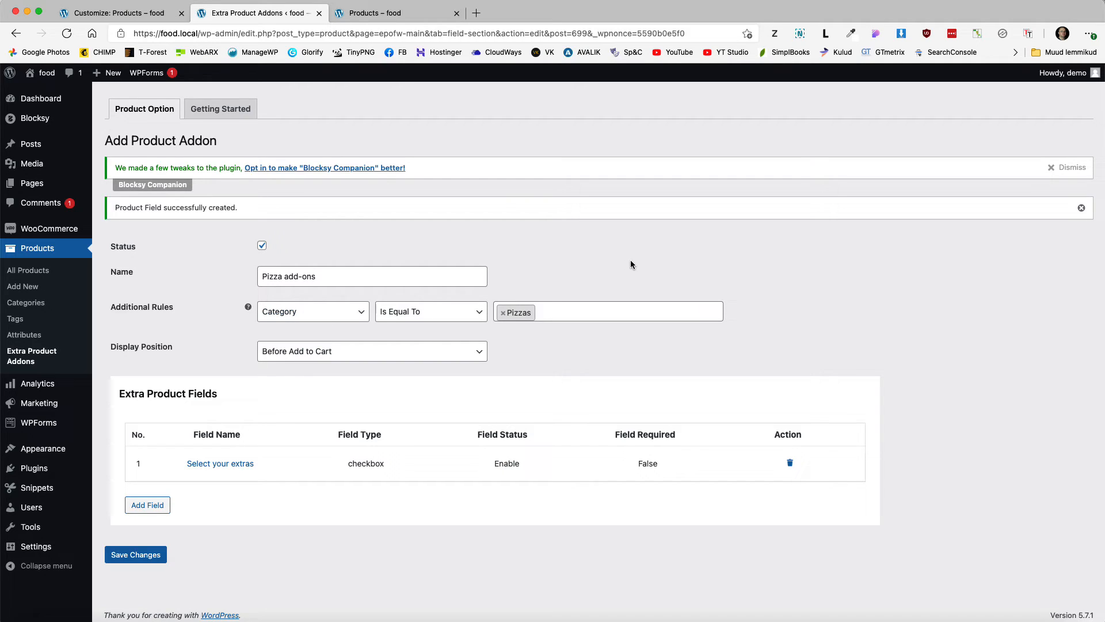
pyautogui.click(145, 109)
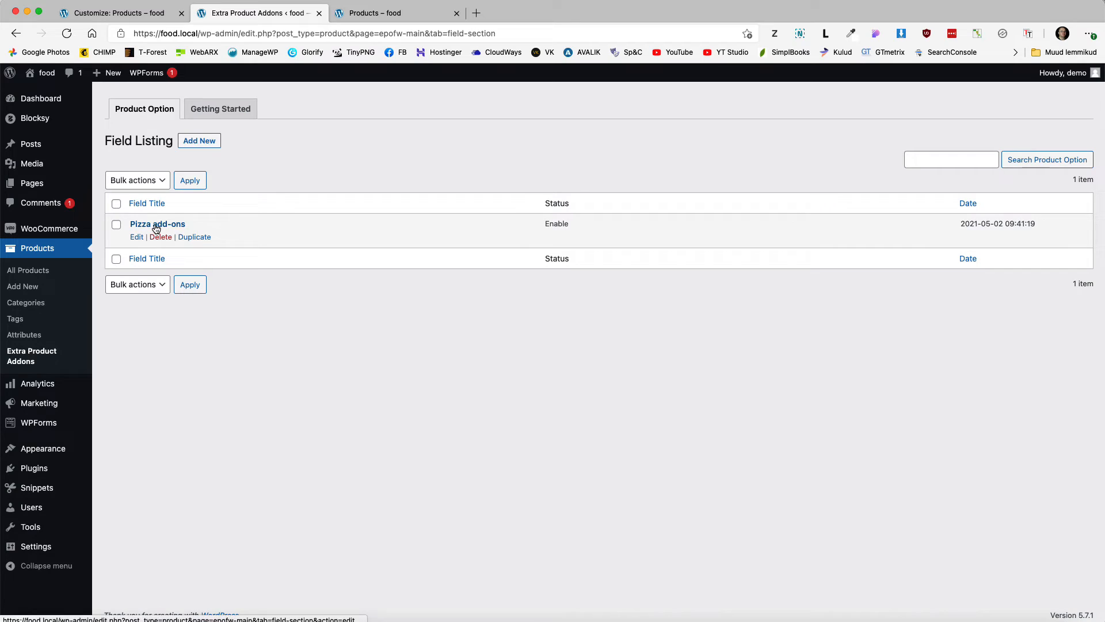
pyautogui.click(196, 145)
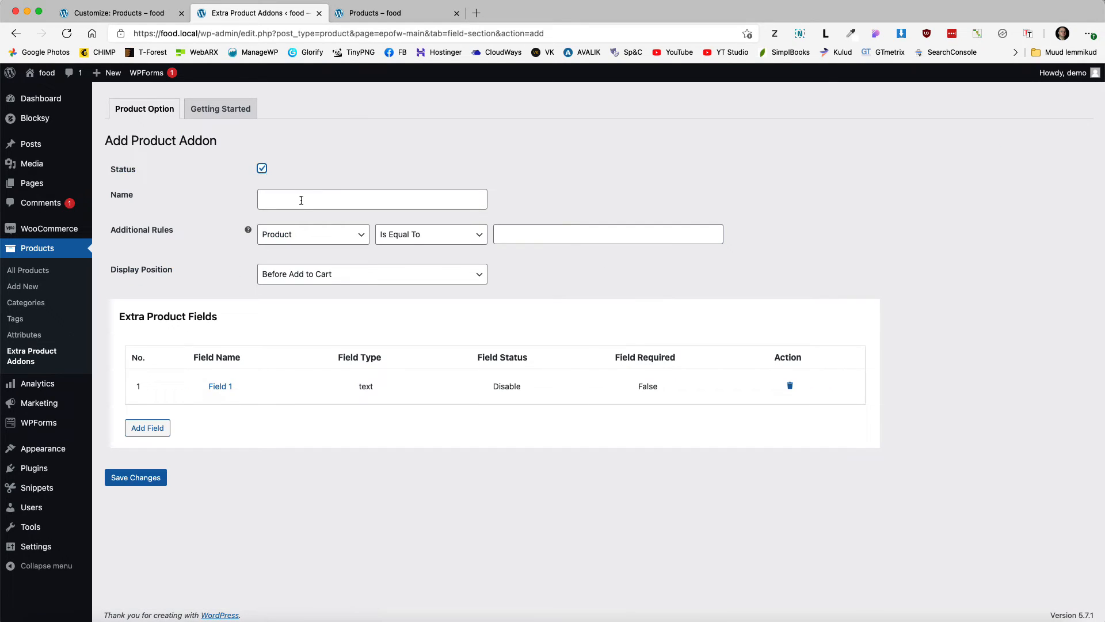
pyautogui.click(297, 199)
pyautogui.write('Drinks')
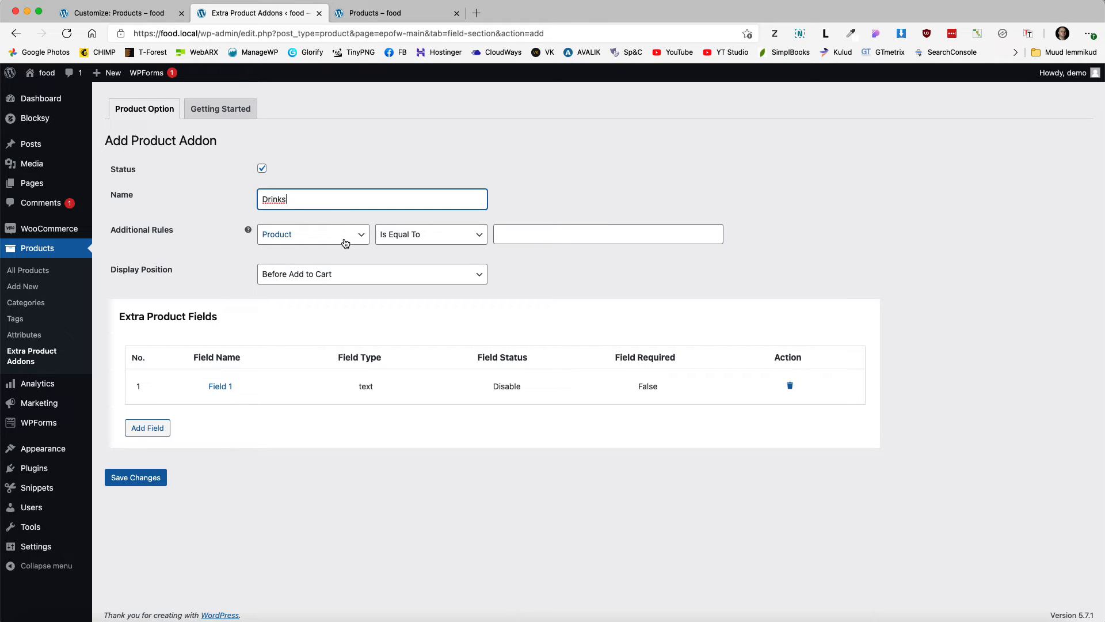
# Step: Limit the add-on to the Drinks category and enable Field 1
pyautogui.click(308, 234)
pyautogui.click(275, 262)
pyautogui.click(539, 235)
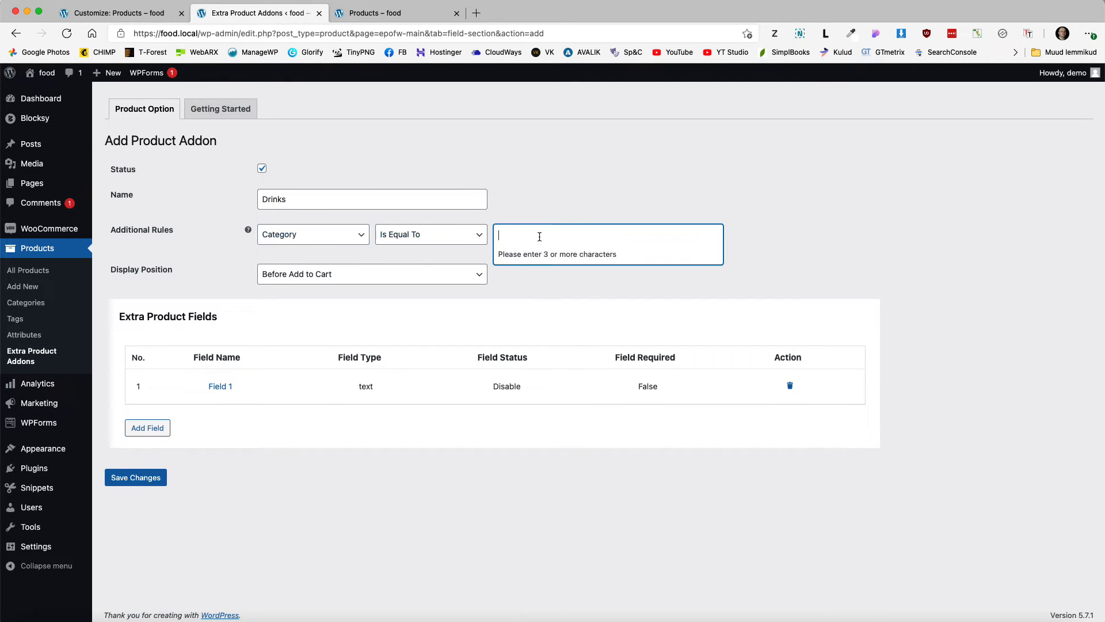
pyautogui.write('drin')
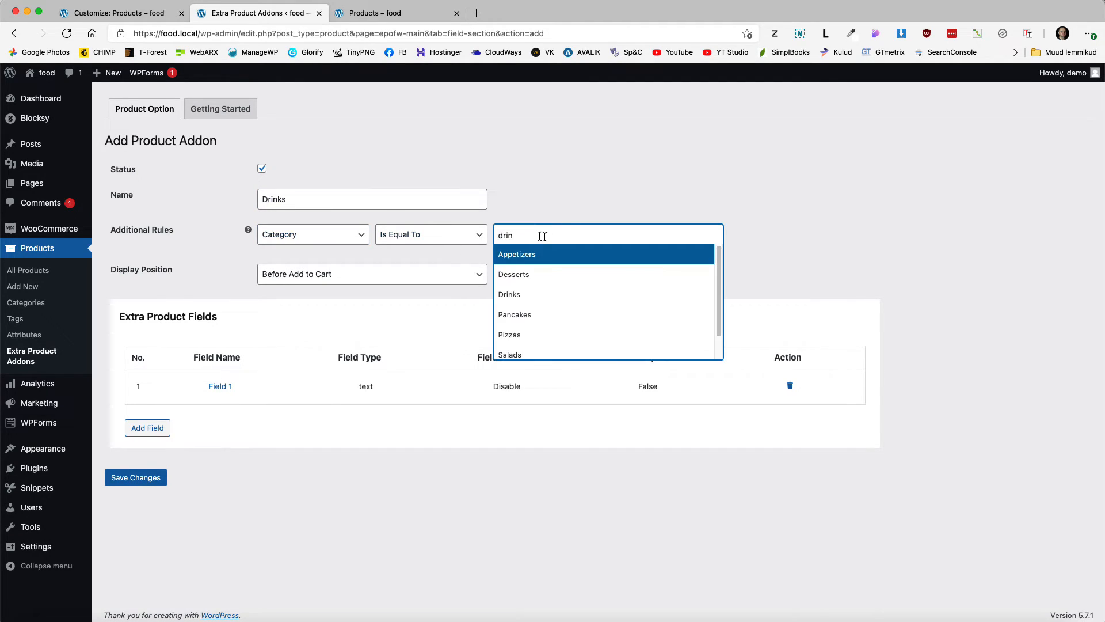
pyautogui.click(503, 292)
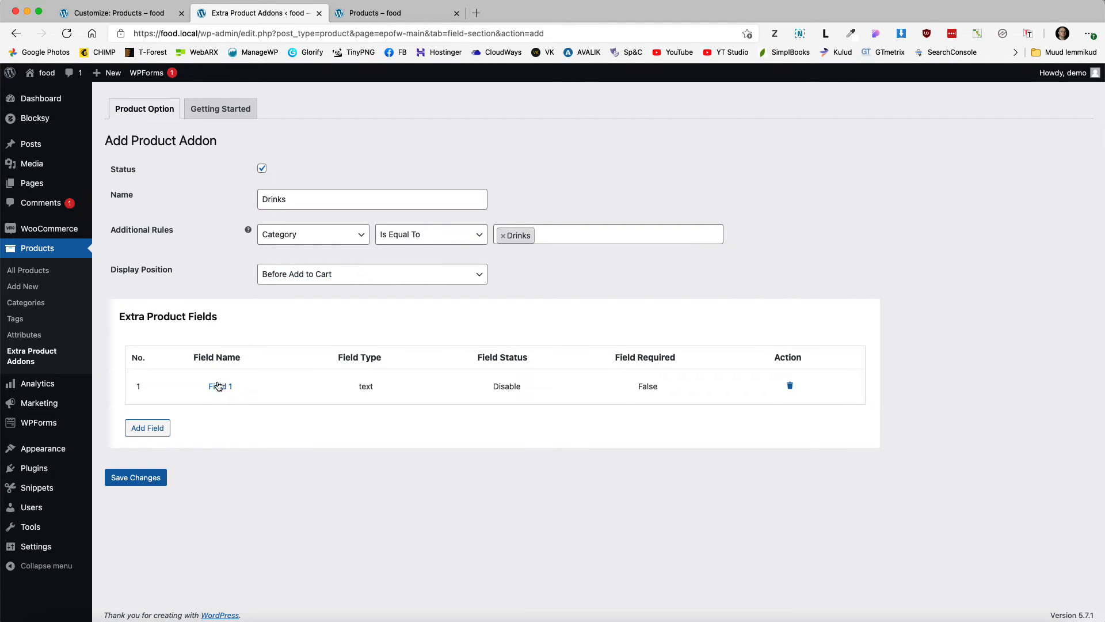
pyautogui.click(219, 387)
pyautogui.click(279, 422)
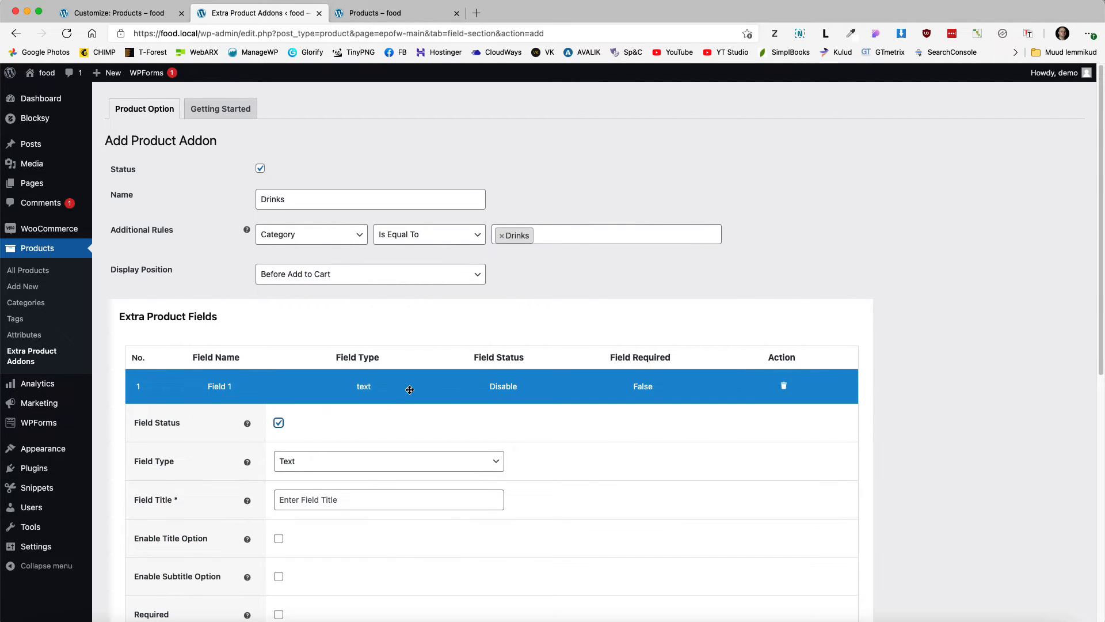
# Step: Make Field 1 a Checkbox titled Size
pyautogui.scroll(-5, 409, 390)
pyautogui.click(321, 266)
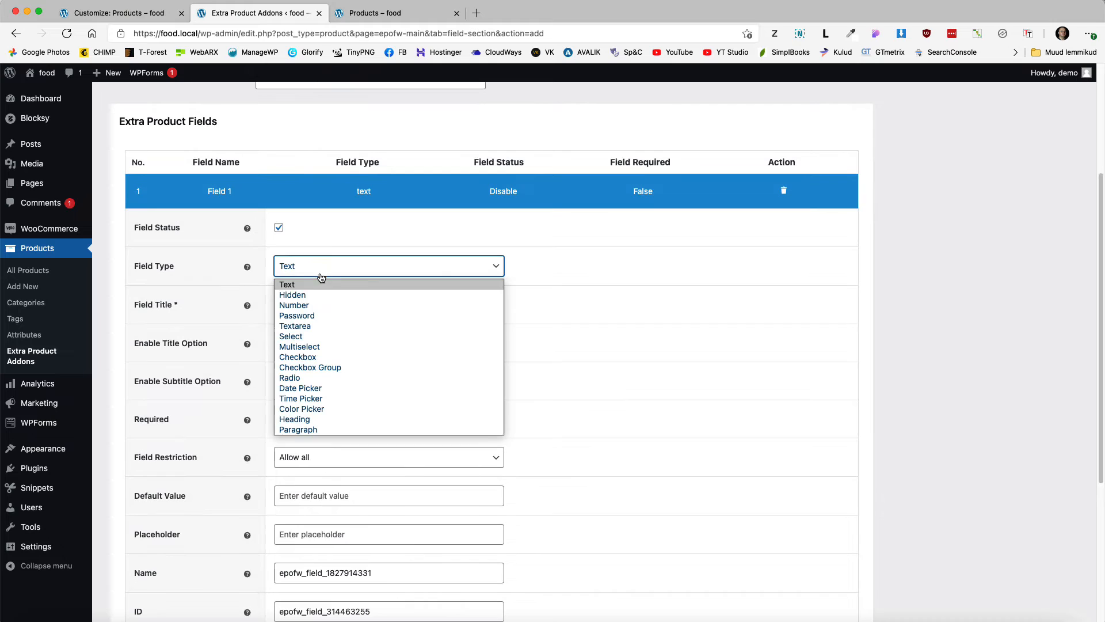
pyautogui.click(305, 357)
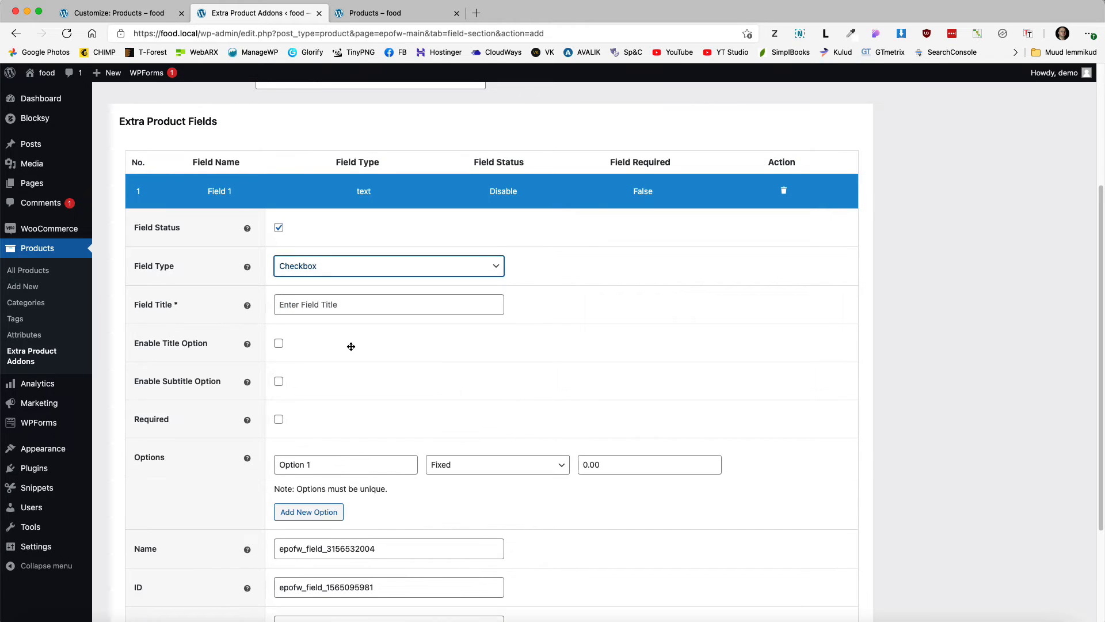
pyautogui.click(325, 309)
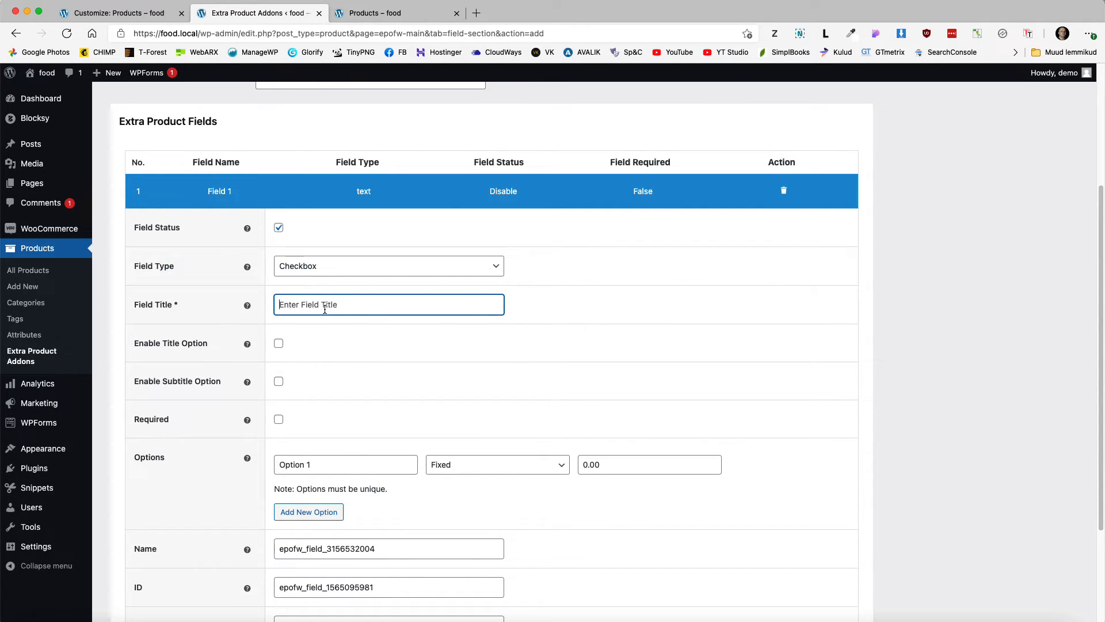
pyautogui.write('Size')
# Step: Add size options 0.5 priced 1 and 0.7 priced 1.5
pyautogui.scroll(-2, 313, 350)
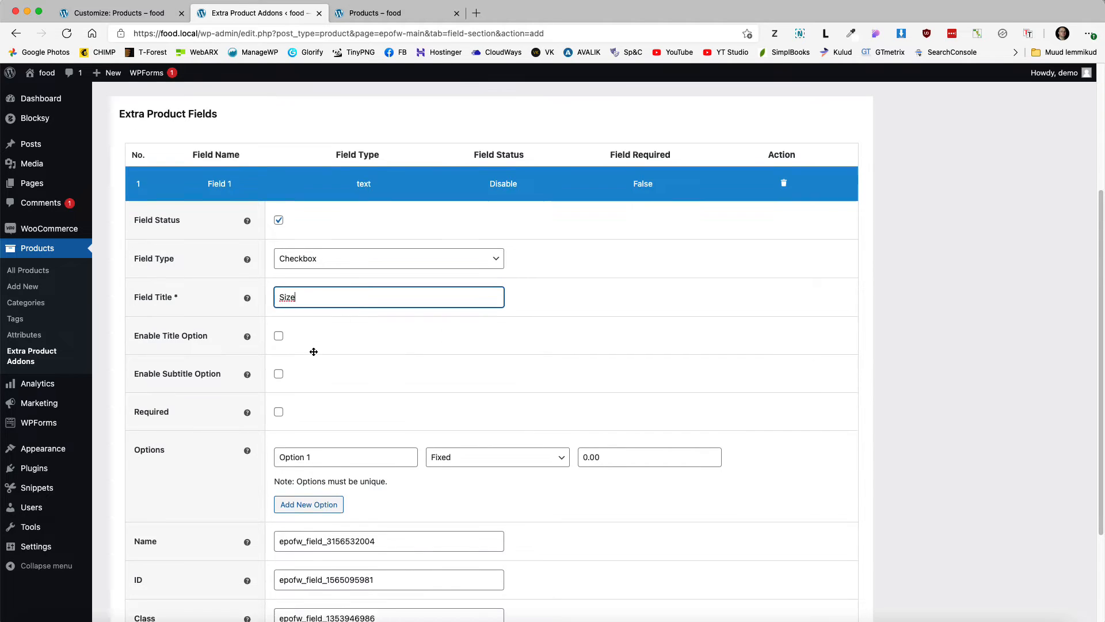
pyautogui.moveTo(323, 351); pyautogui.dragTo(255, 345)
pyautogui.write('0.')
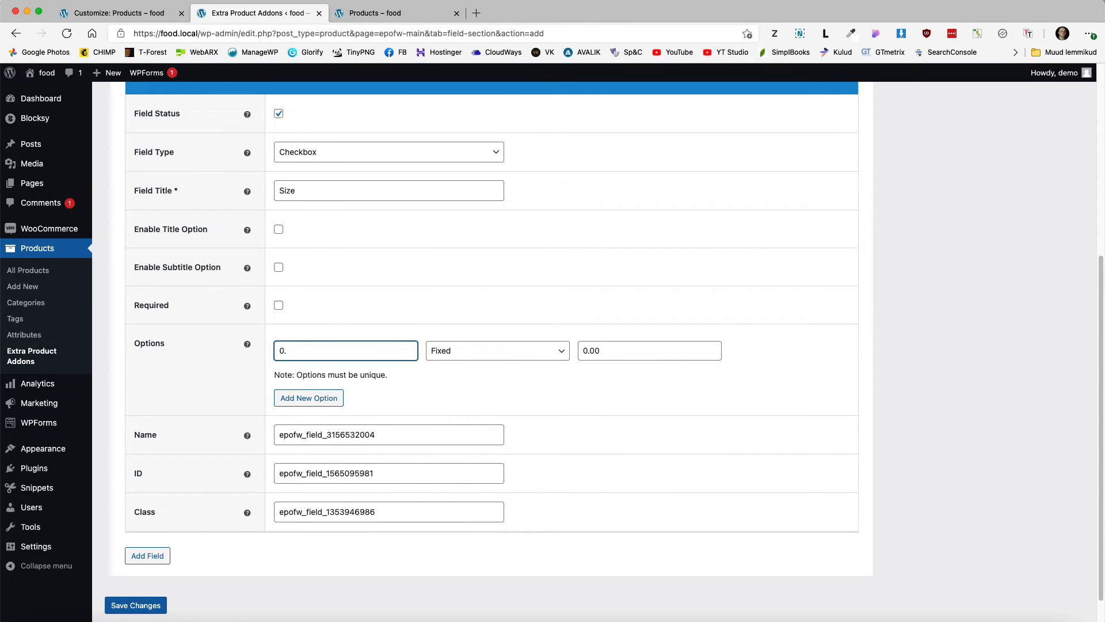
pyautogui.write('5')
pyautogui.click(617, 351)
pyautogui.write('1')
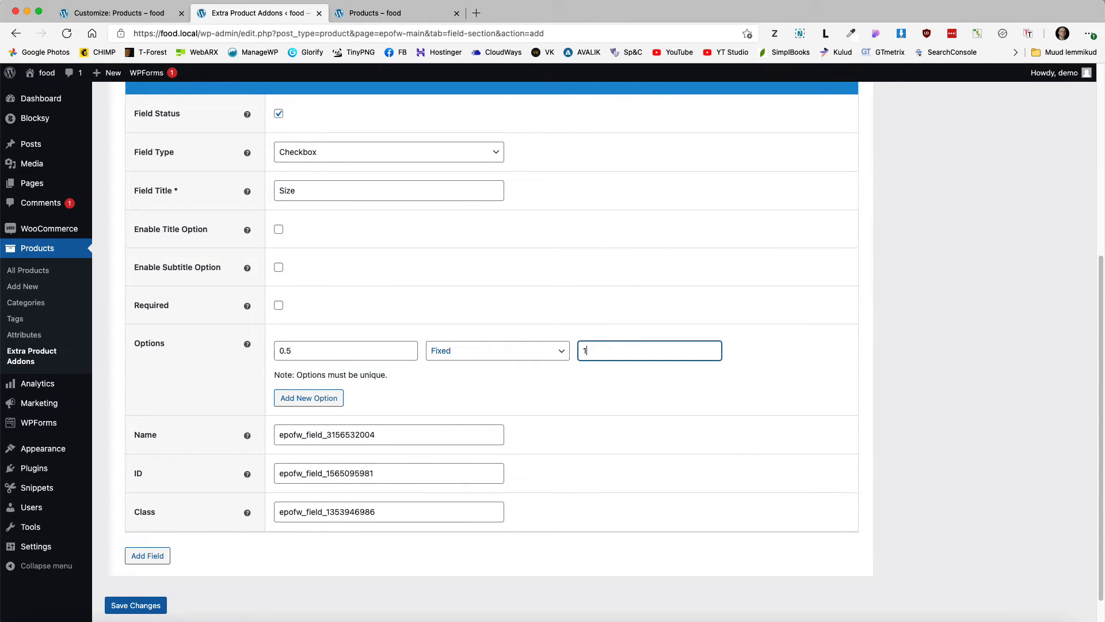
pyautogui.click(308, 397)
pyautogui.click(294, 375)
pyautogui.press('BackSpace')
pyautogui.write('7')
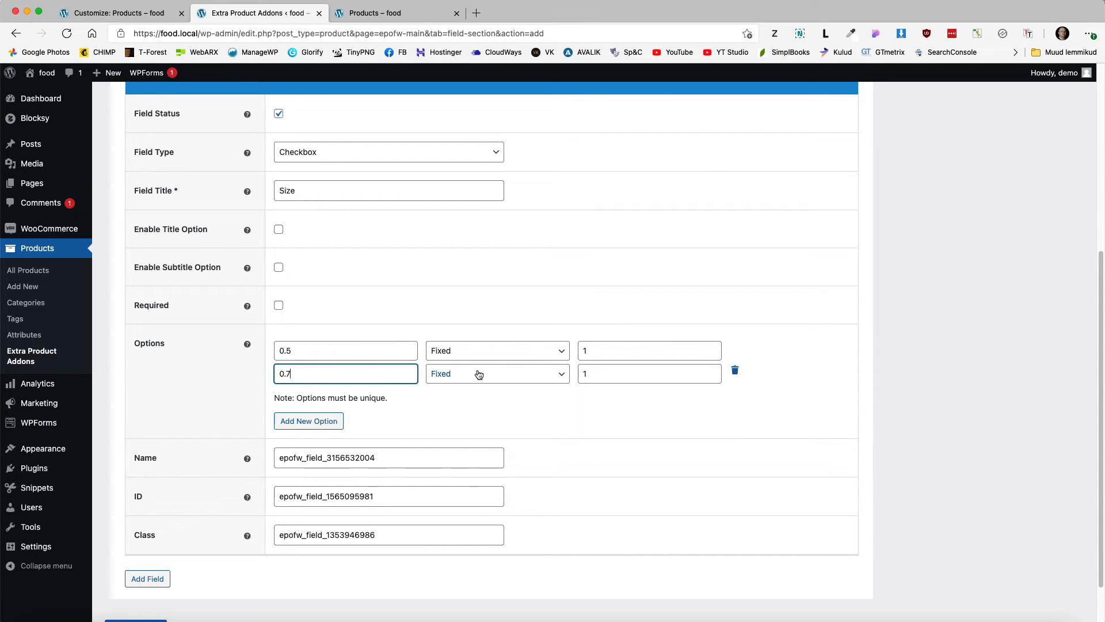
pyautogui.click(599, 374)
pyautogui.write('.5')
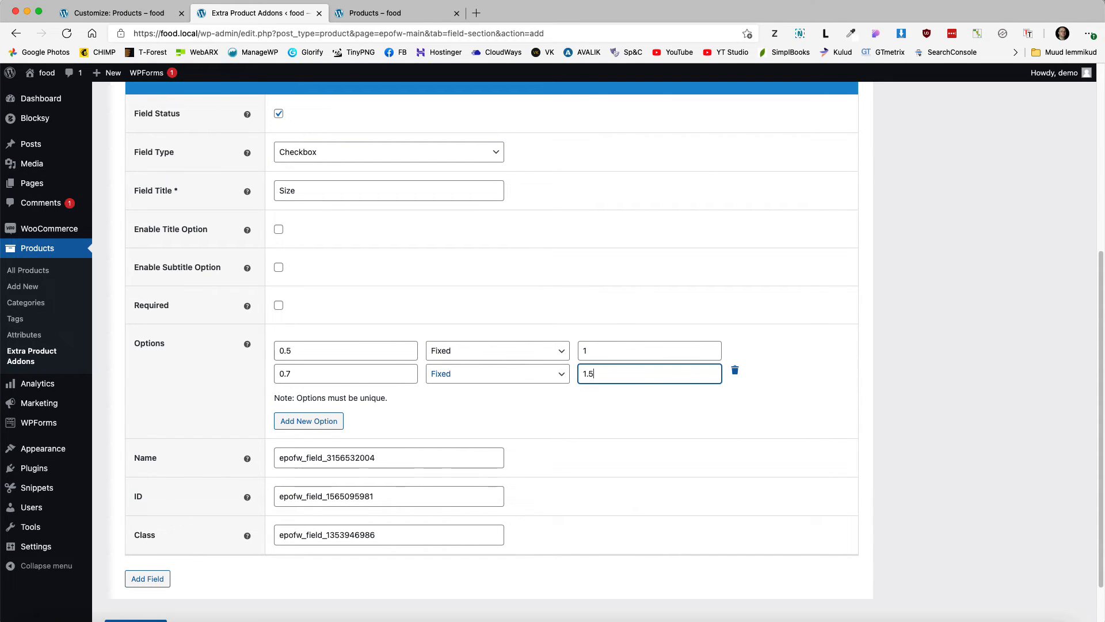
# Step: Add a third option 1 priced 2 and save the Drinks add-on
pyautogui.click(316, 416)
pyautogui.tripleClick(298, 398)
pyautogui.write('1')
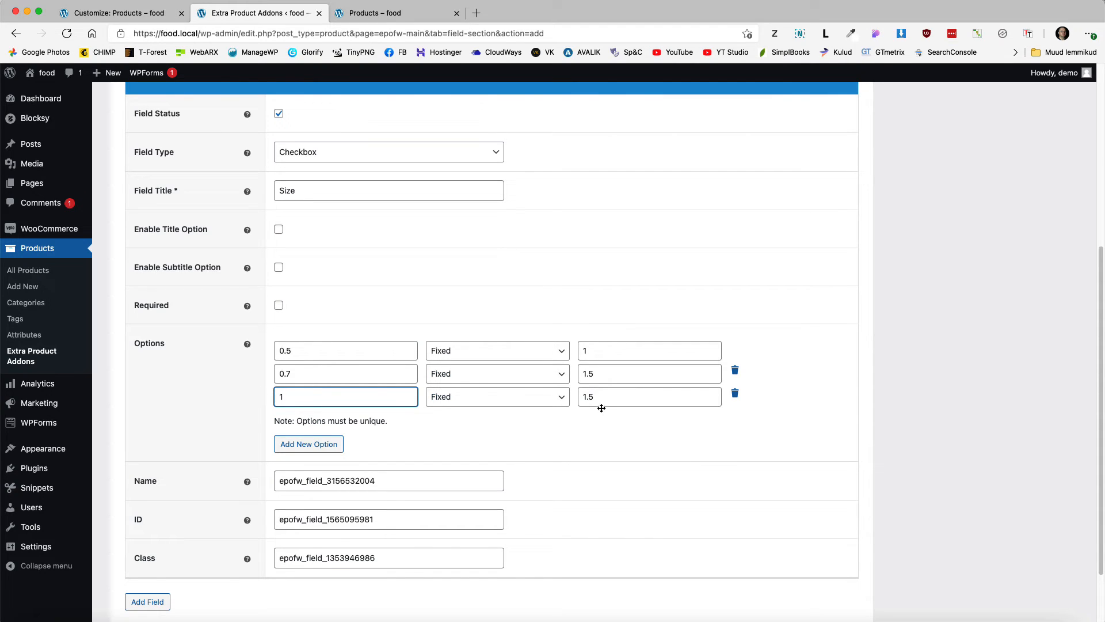
pyautogui.moveTo(601, 397); pyautogui.dragTo(566, 398)
pyautogui.write('2')
pyautogui.scroll(-3, 978, 403)
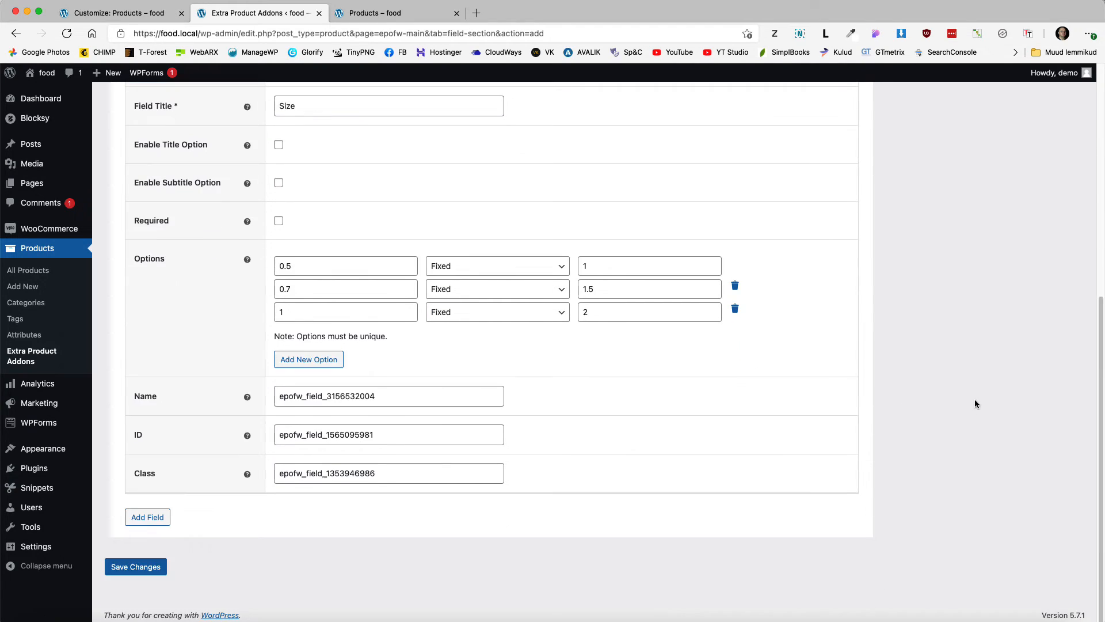
pyautogui.click(135, 566)
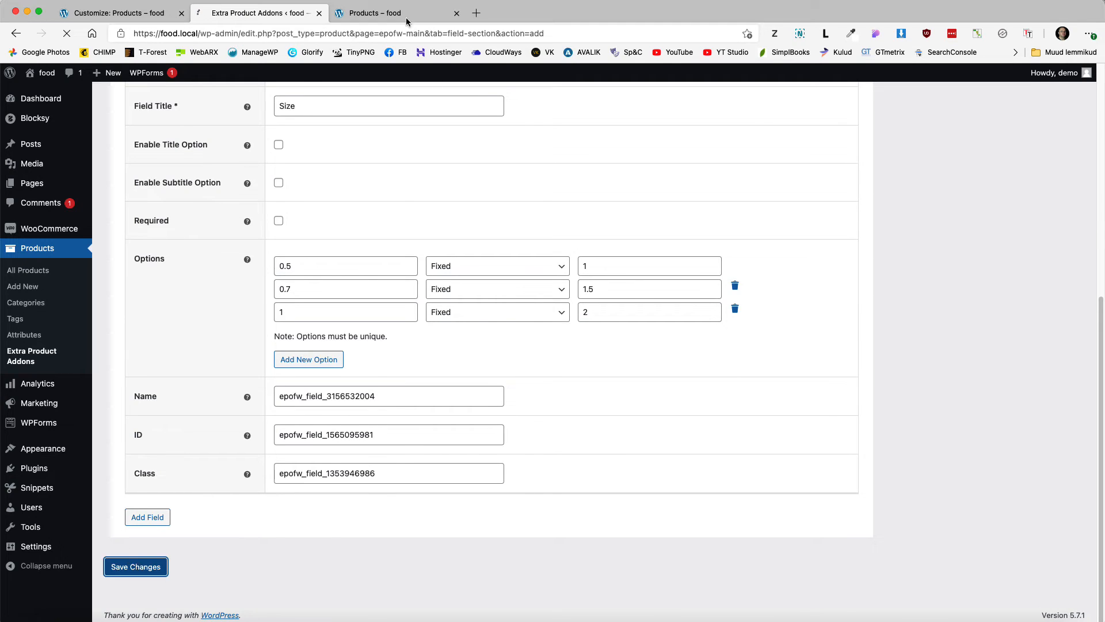
pyautogui.click(375, 12)
# Step: Add a Sprite with the 0.5 size option (+1,00€) to the cart from its quick view, subtotal €3,50
pyautogui.click(67, 34)
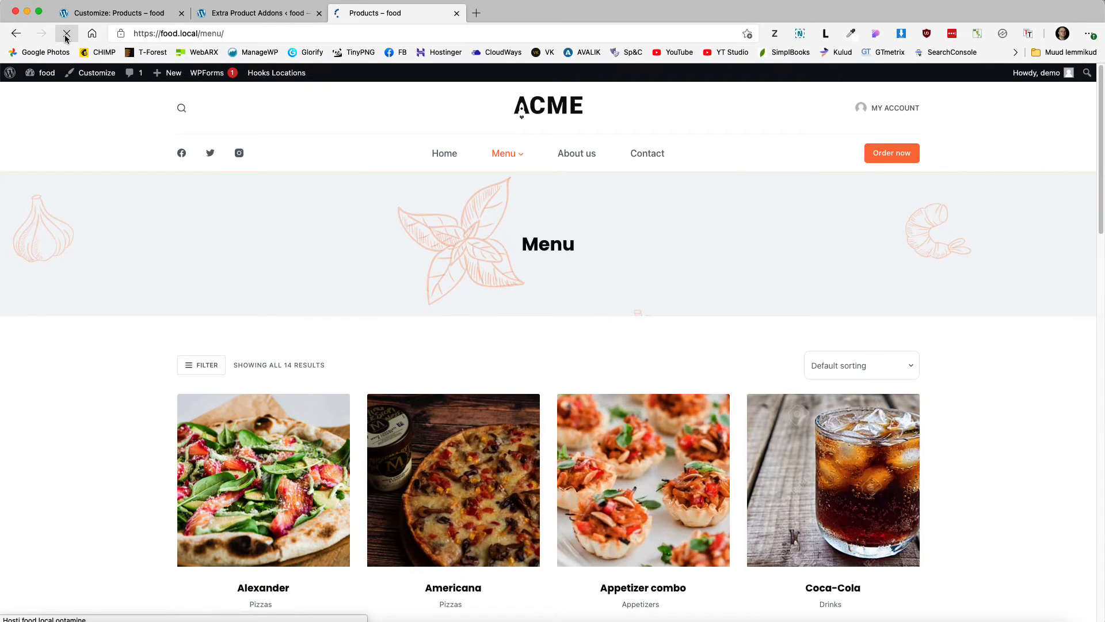
pyautogui.scroll(-10, 259, 338)
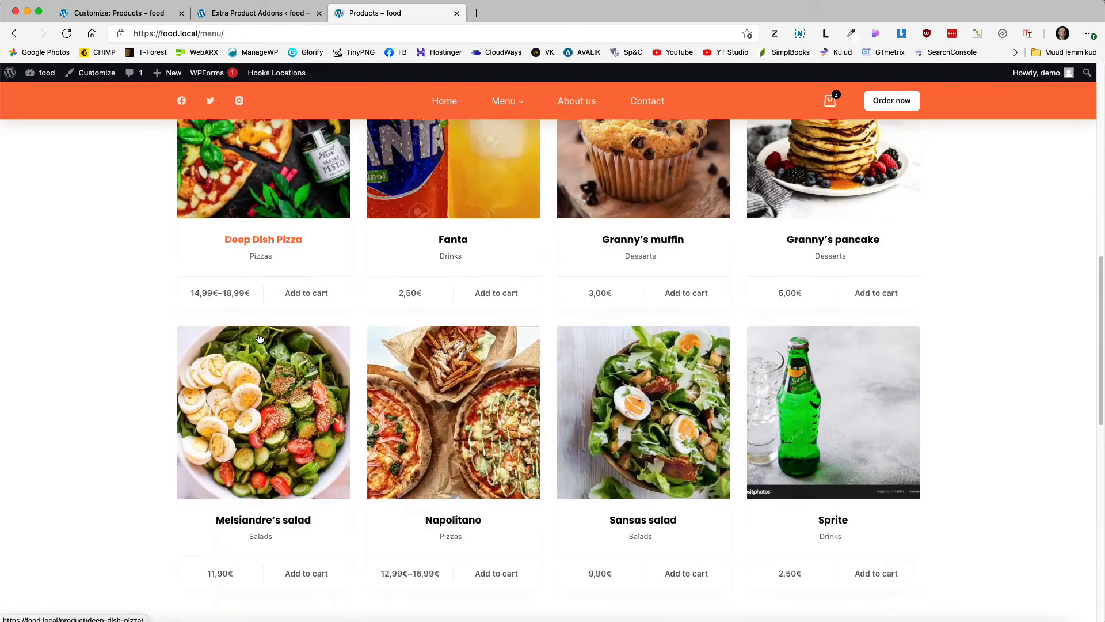
pyautogui.click(836, 437)
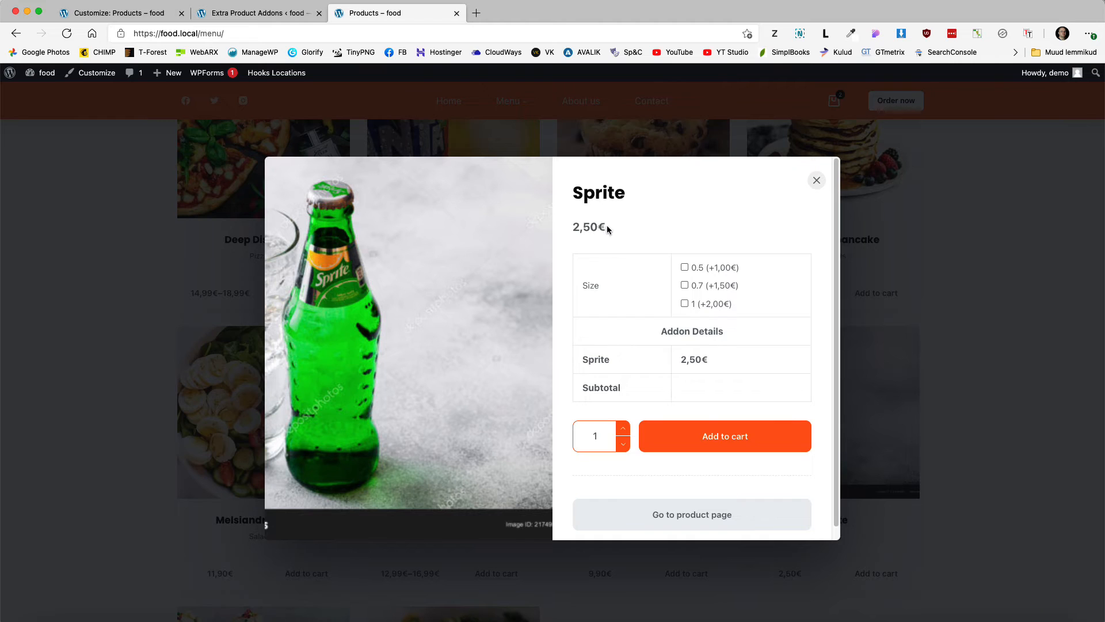
pyautogui.click(684, 268)
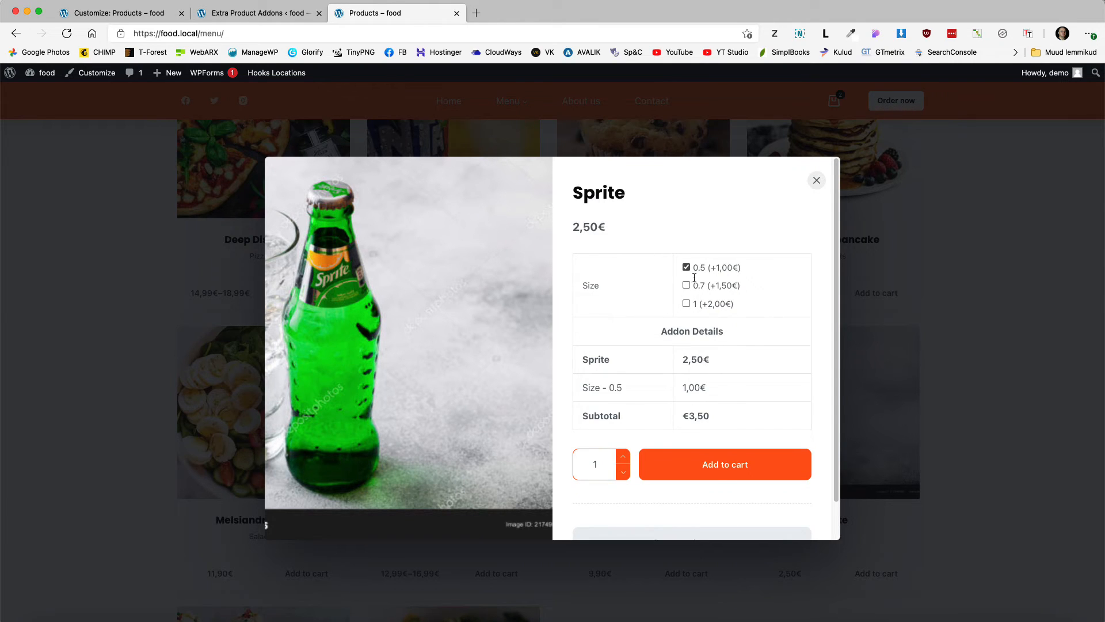
pyautogui.click(711, 465)
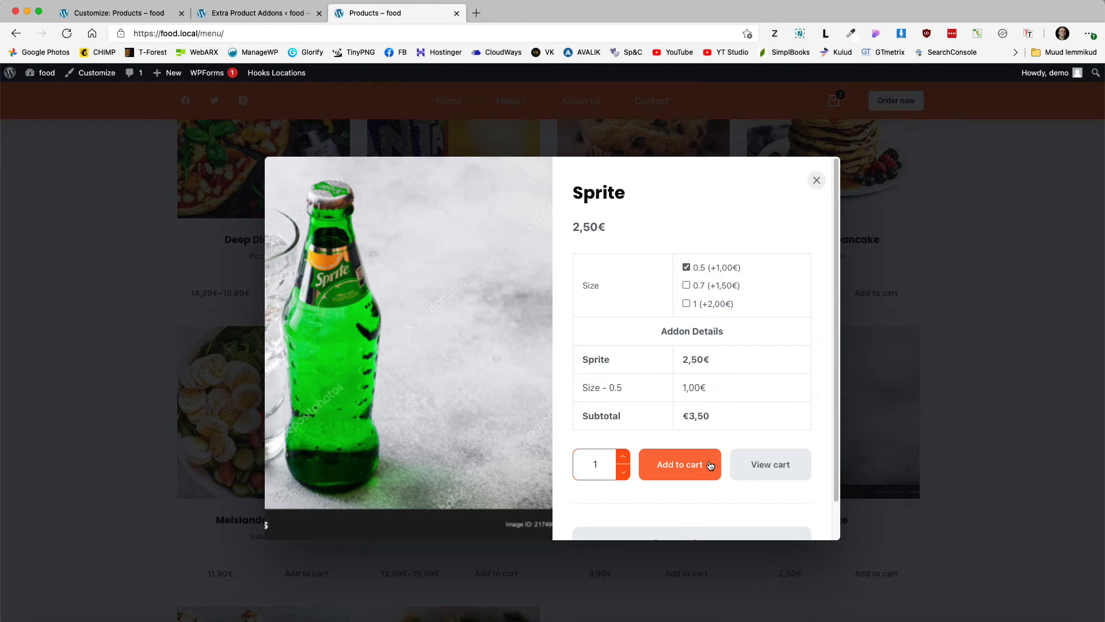
pyautogui.scroll(-2, 744, 442)
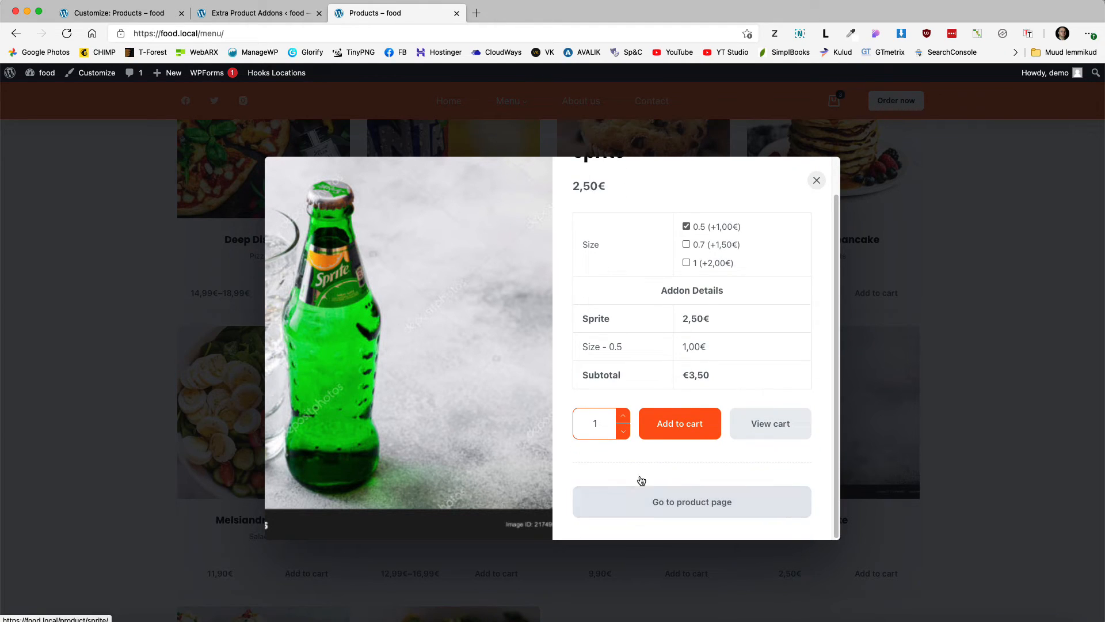
# Step: Hide the Go to product page button by adding display: none to its .ct-quick-more rule in DevTools
pyautogui.rightClick(617, 497)
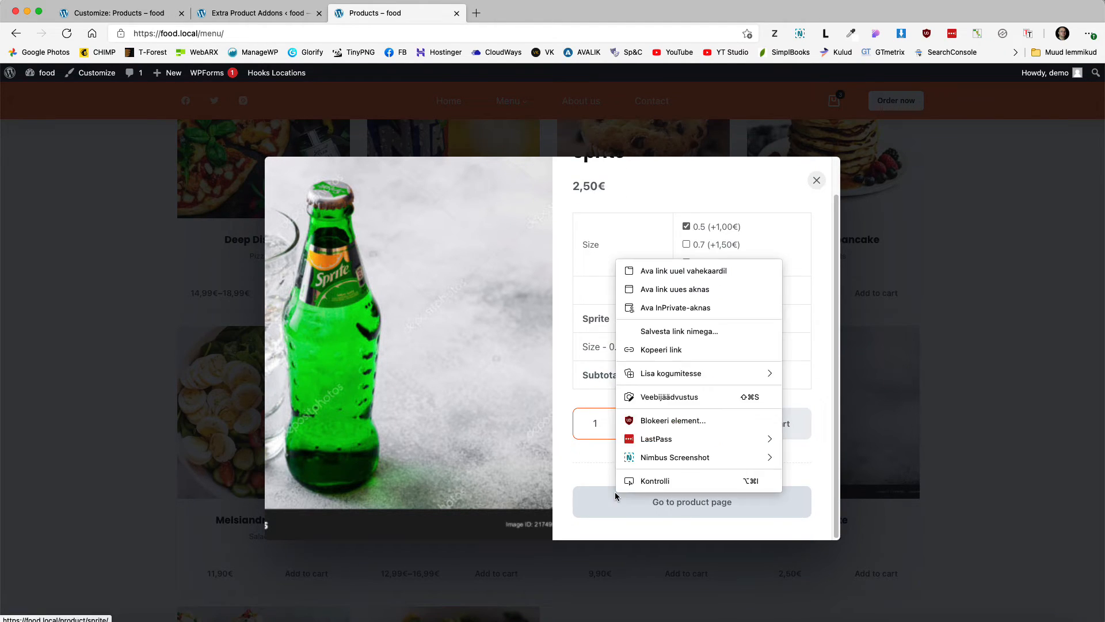
pyautogui.click(628, 476)
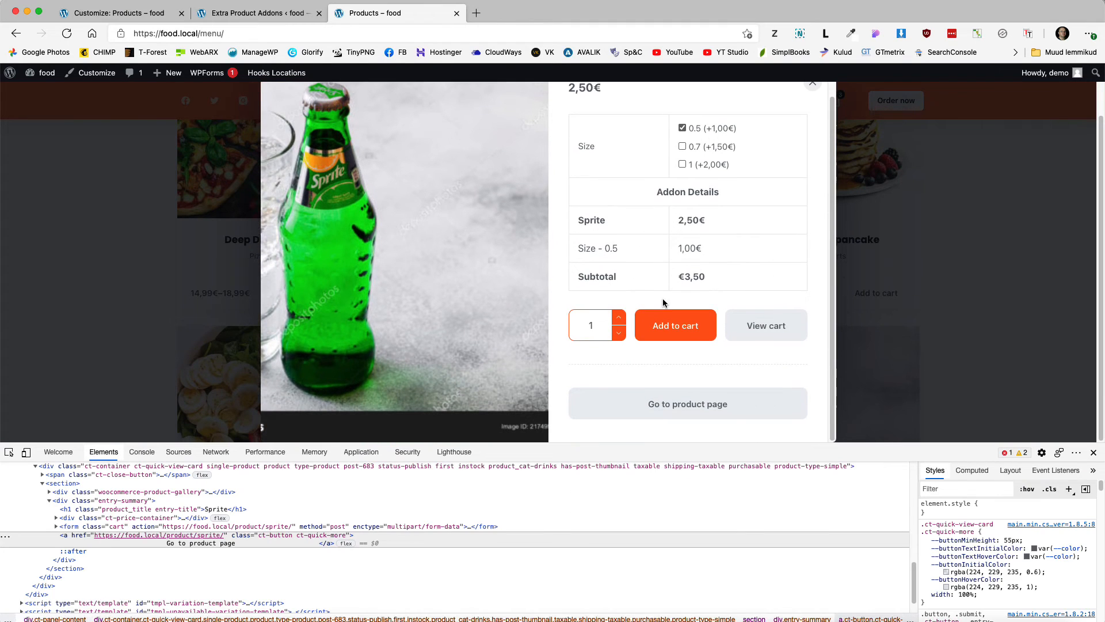
pyautogui.click(9, 451)
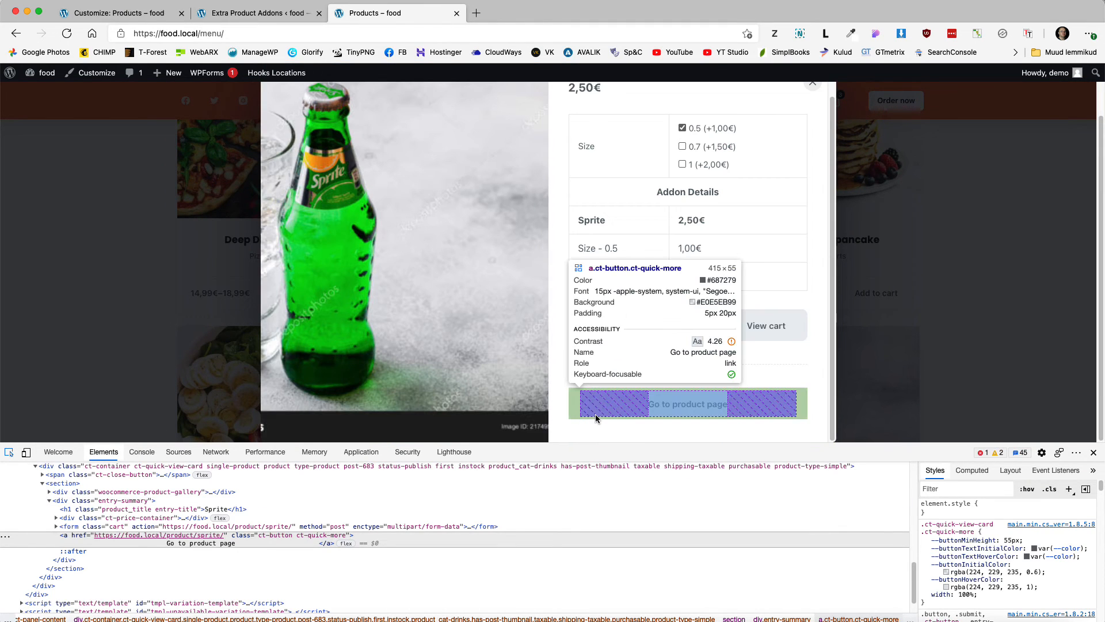
pyautogui.click(595, 414)
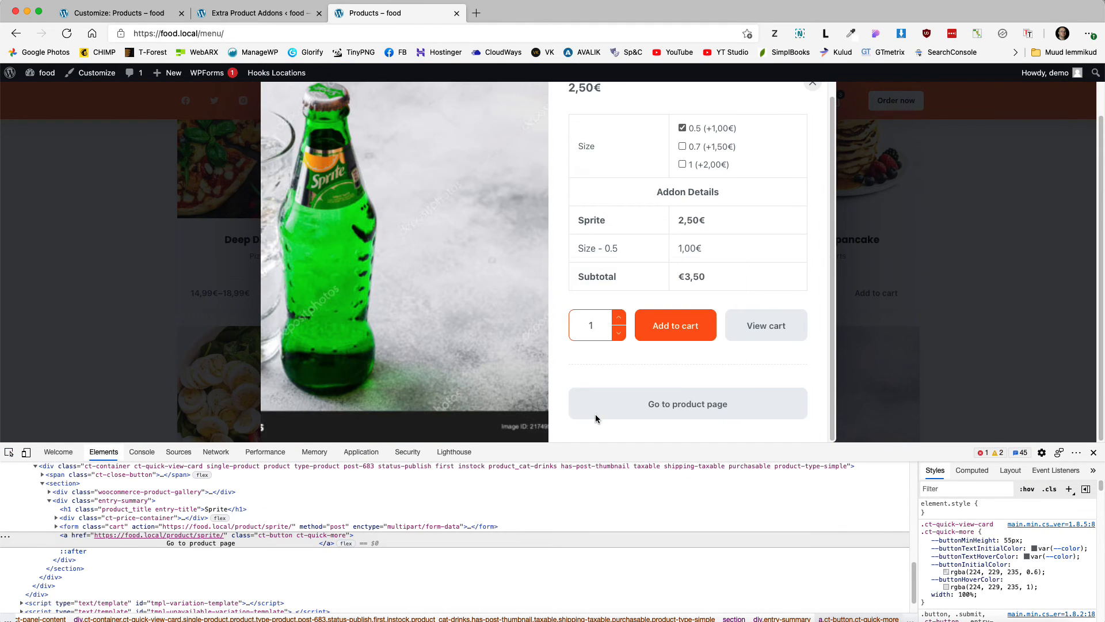
pyautogui.click(967, 600)
pyautogui.write('dis')
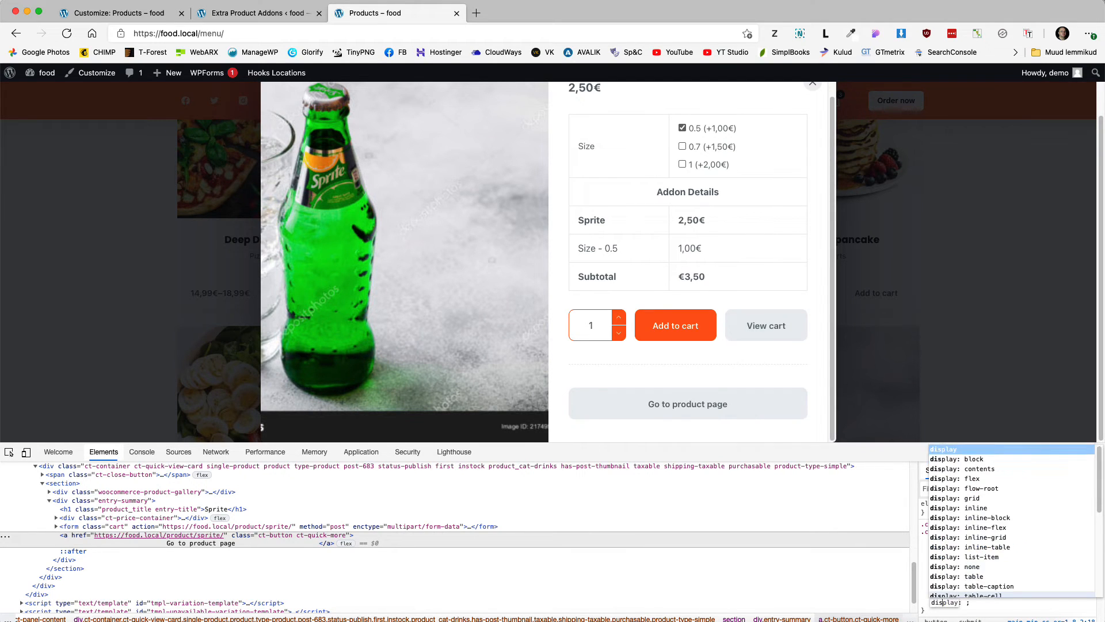
pyautogui.press('Tab')
pyautogui.write('none')
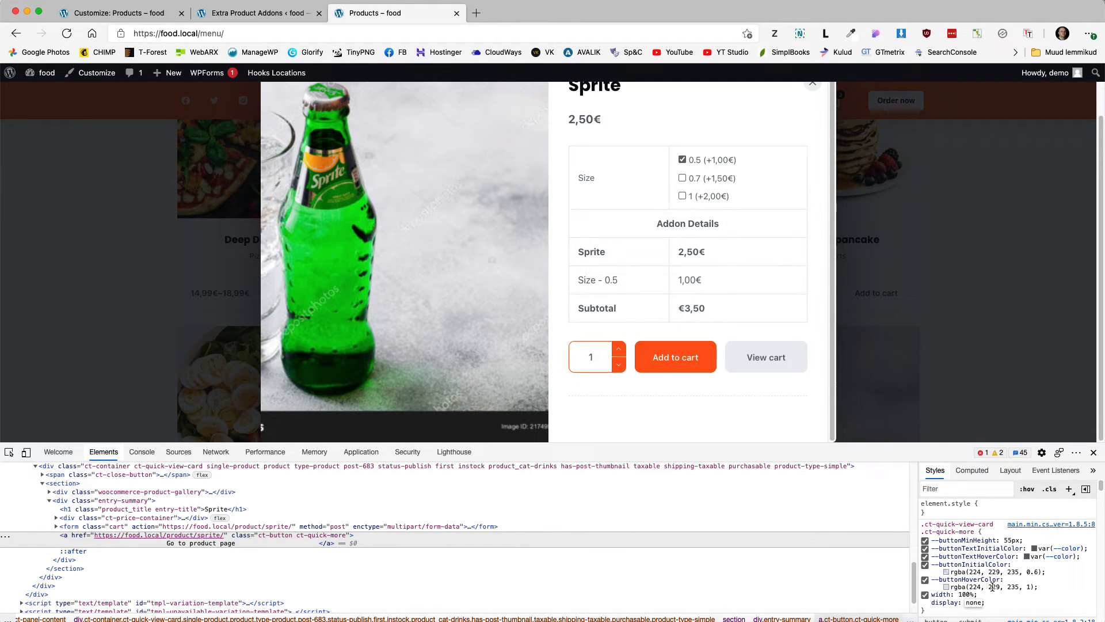
# Step: Copy the whole .ct-quick-more rule from the DevTools Styles pane
pyautogui.moveTo(920, 524); pyautogui.dragTo(925, 609)
pyautogui.rightClick(960, 569)
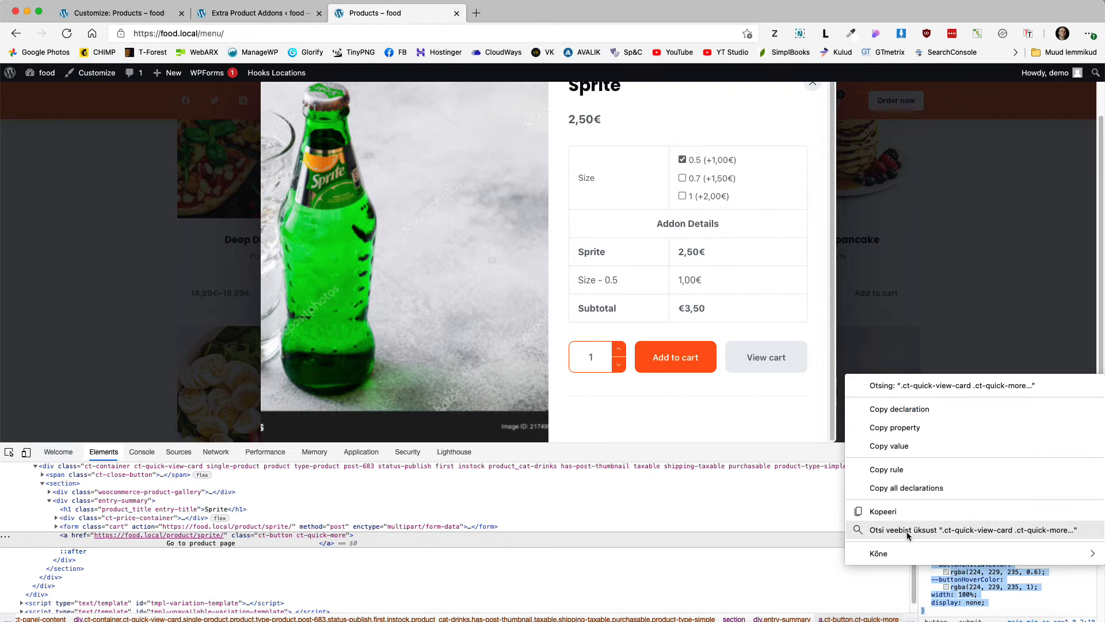
pyautogui.click(904, 517)
pyautogui.click(134, 16)
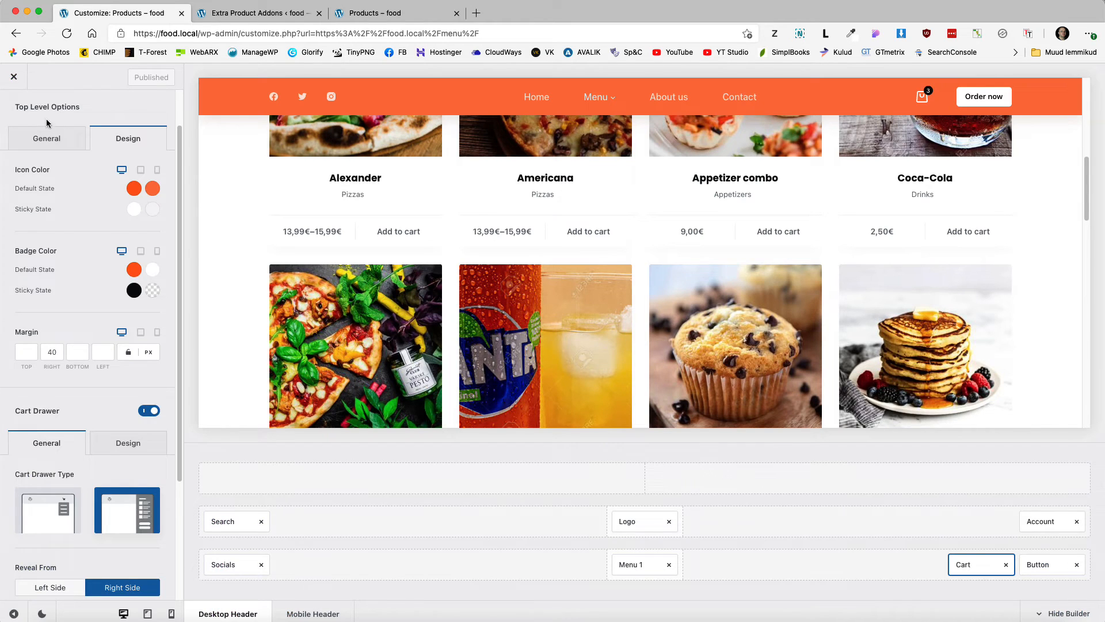
# Step: Paste the .ct-quick-view-card .ct-quick-more rule into Additional CSS after line 6, trim it to display: none, and publish
pyautogui.scroll(1, 23, 114)
pyautogui.click(20, 114)
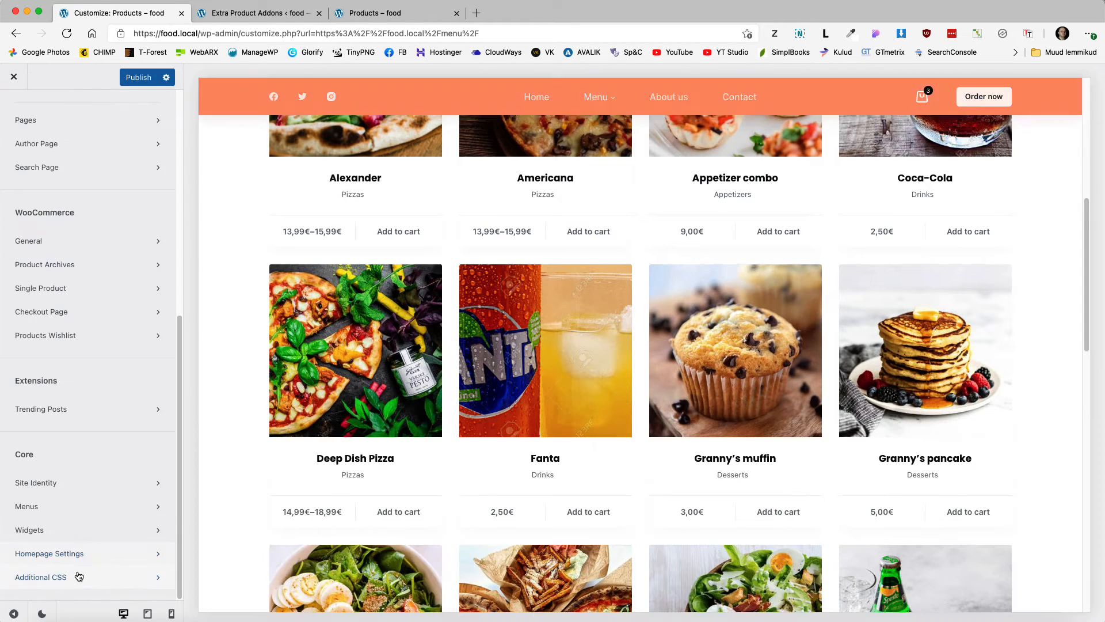
pyautogui.click(79, 576)
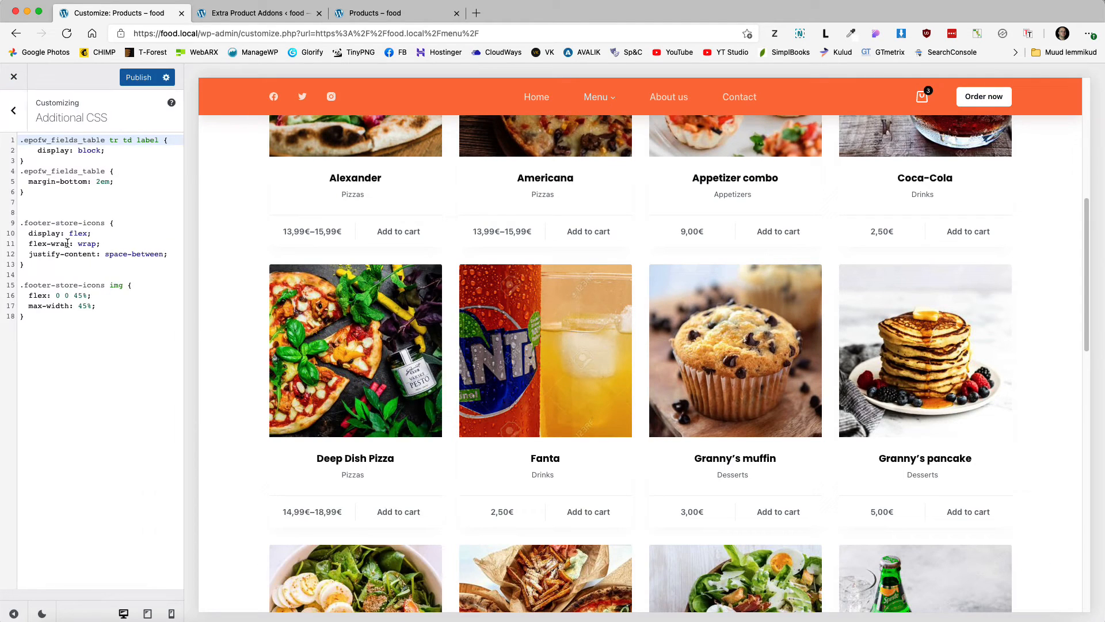
pyautogui.click(35, 193)
pyautogui.press('Return')
pyautogui.press('cmd+v')
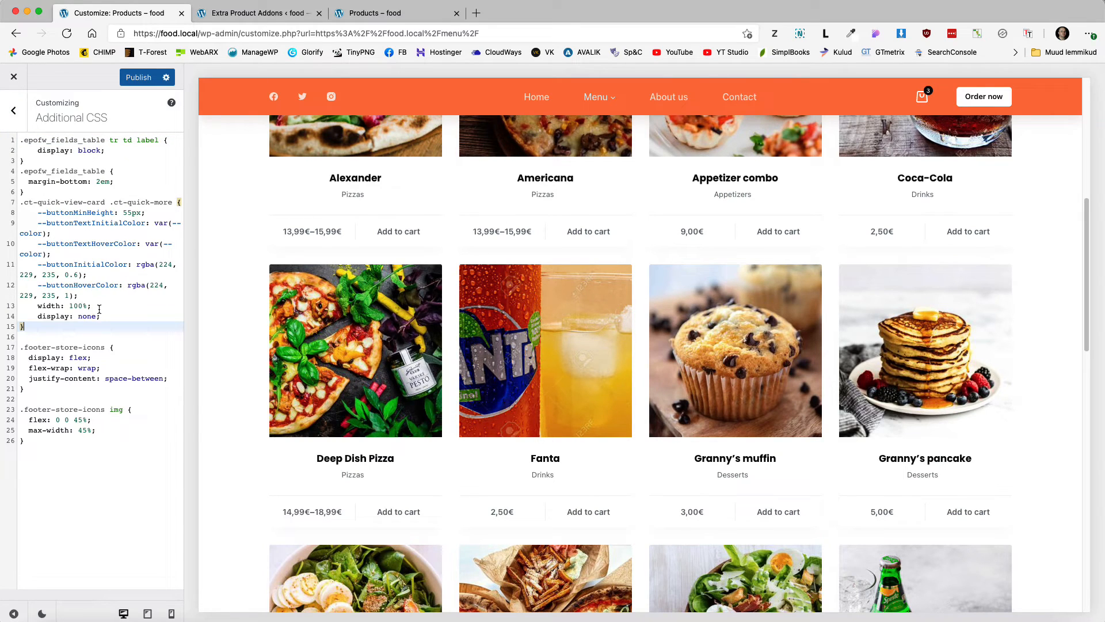
pyautogui.moveTo(99, 310); pyautogui.dragTo(19, 212)
pyautogui.press('BackSpace')
pyautogui.press('BackSpace')
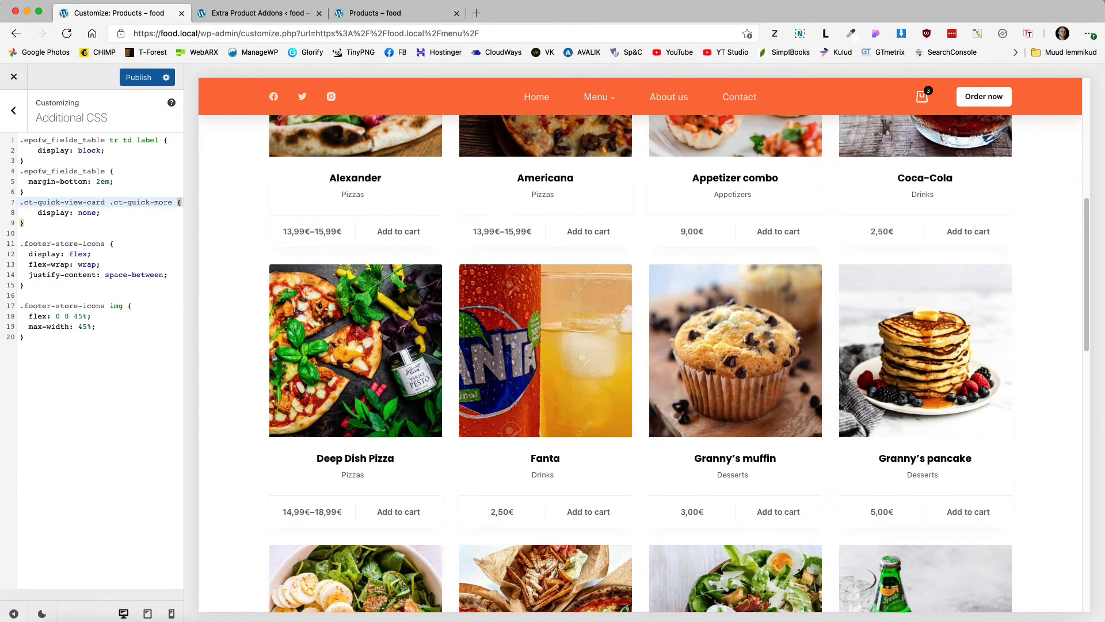
pyautogui.click(141, 77)
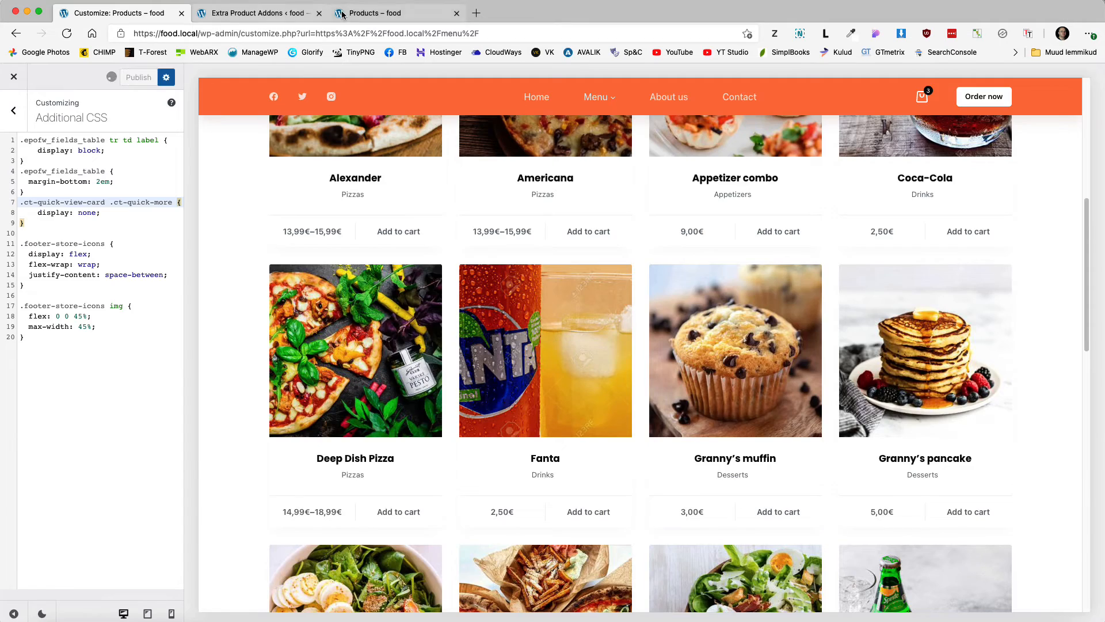
pyautogui.click(391, 12)
# Step: Reload the Menu page, close DevTools, and confirm Granny's muffin quick view has no product-page button
pyautogui.click(67, 33)
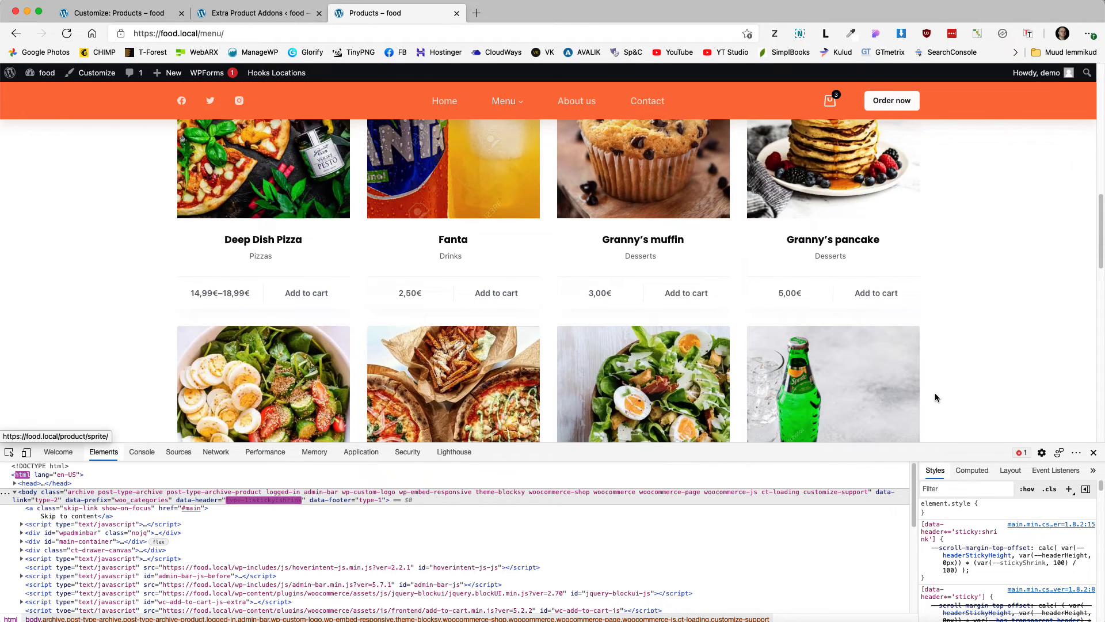
pyautogui.click(1094, 452)
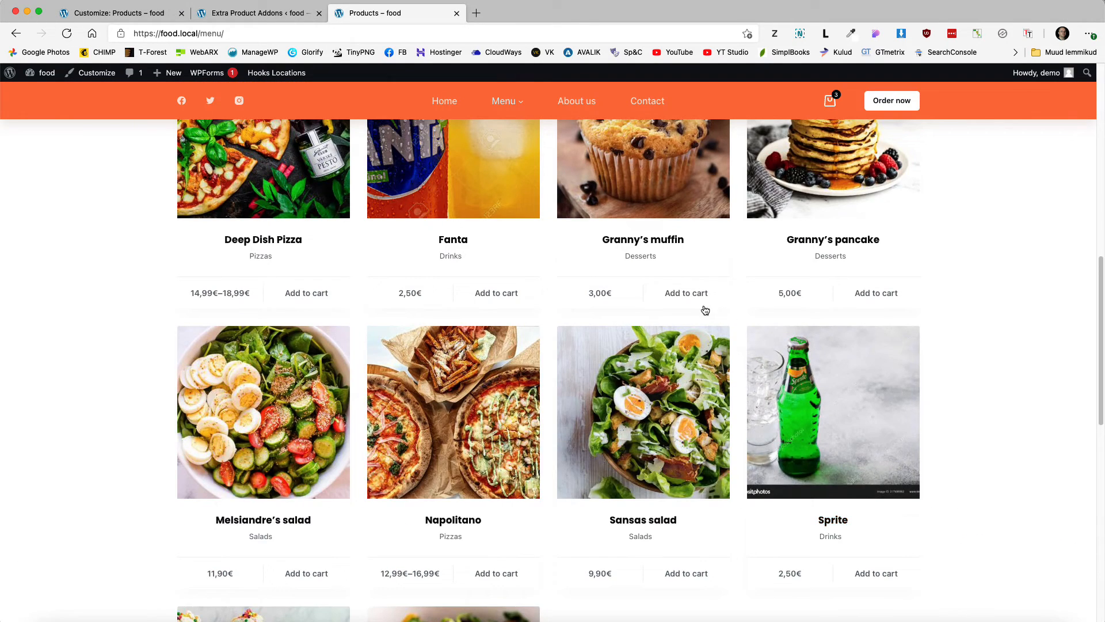
pyautogui.click(673, 286)
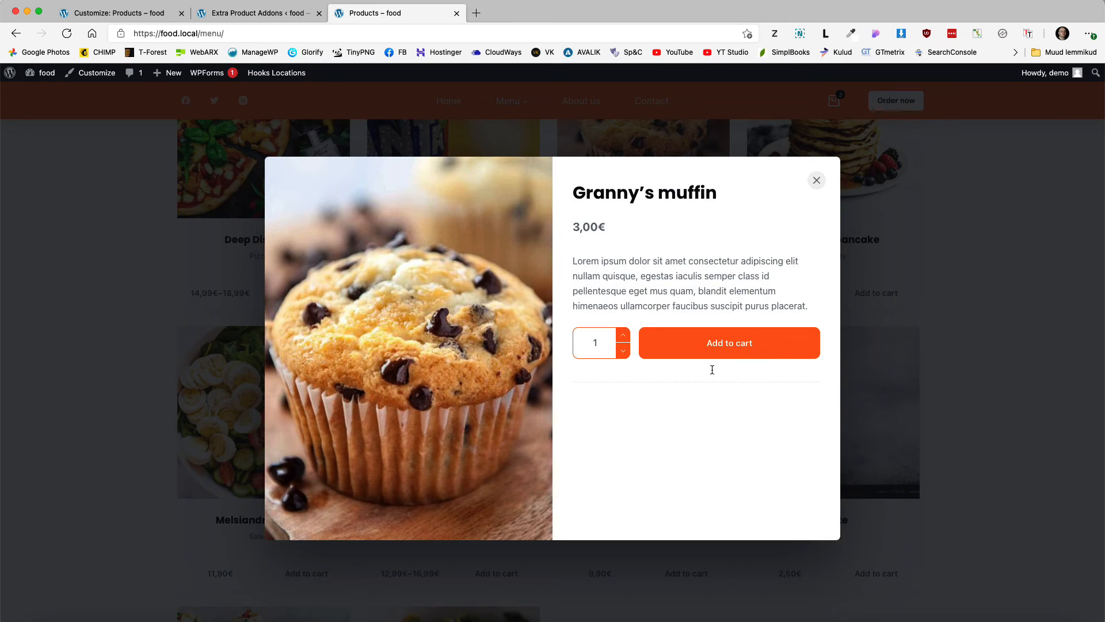
pyautogui.click(816, 180)
pyautogui.scroll(10, 962, 348)
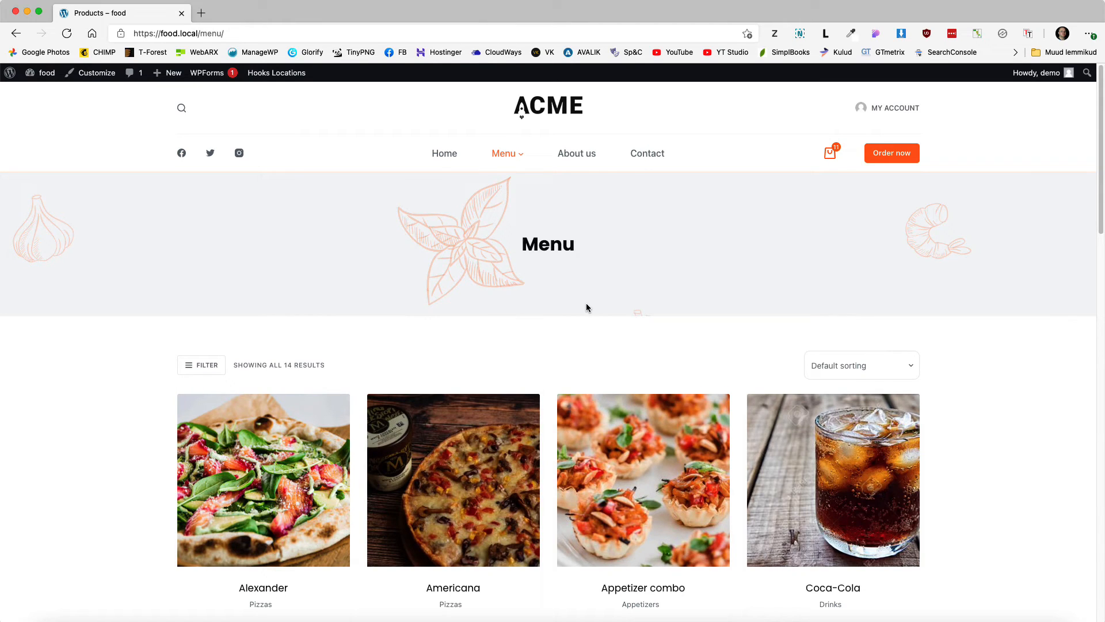
pyautogui.scroll(-3, 548, 319)
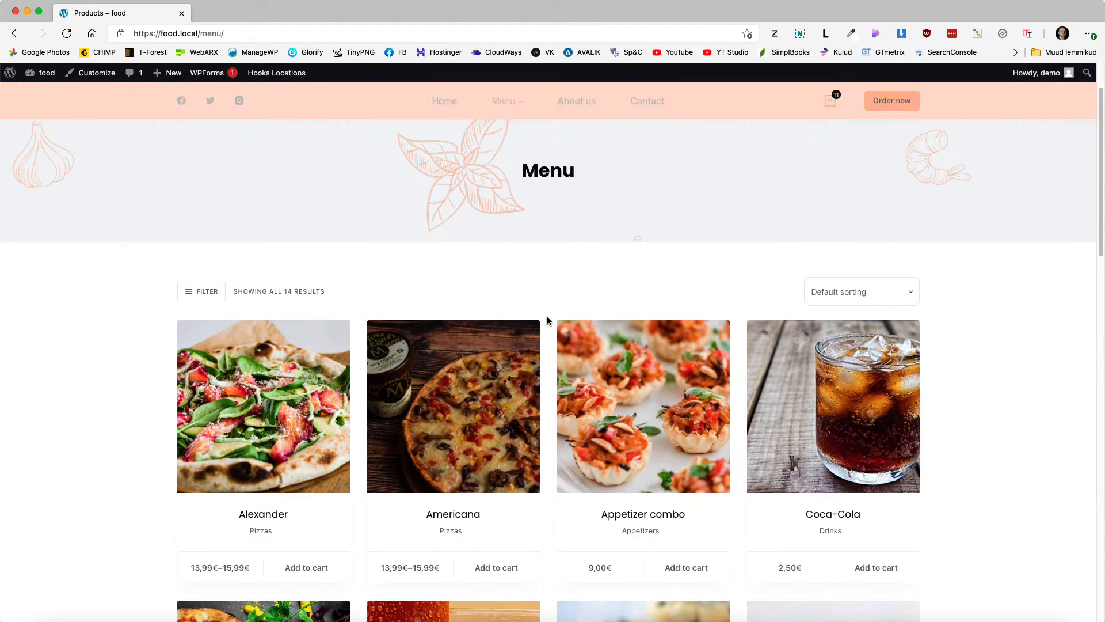
pyautogui.scroll(-4, 120, 266)
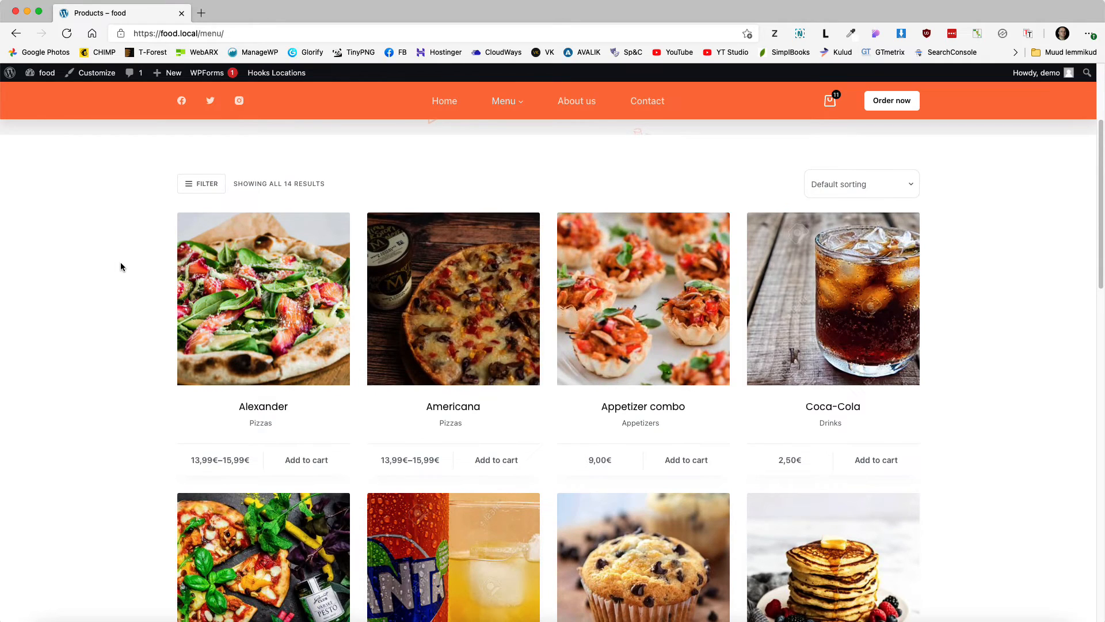
pyautogui.scroll(-1, 120, 266)
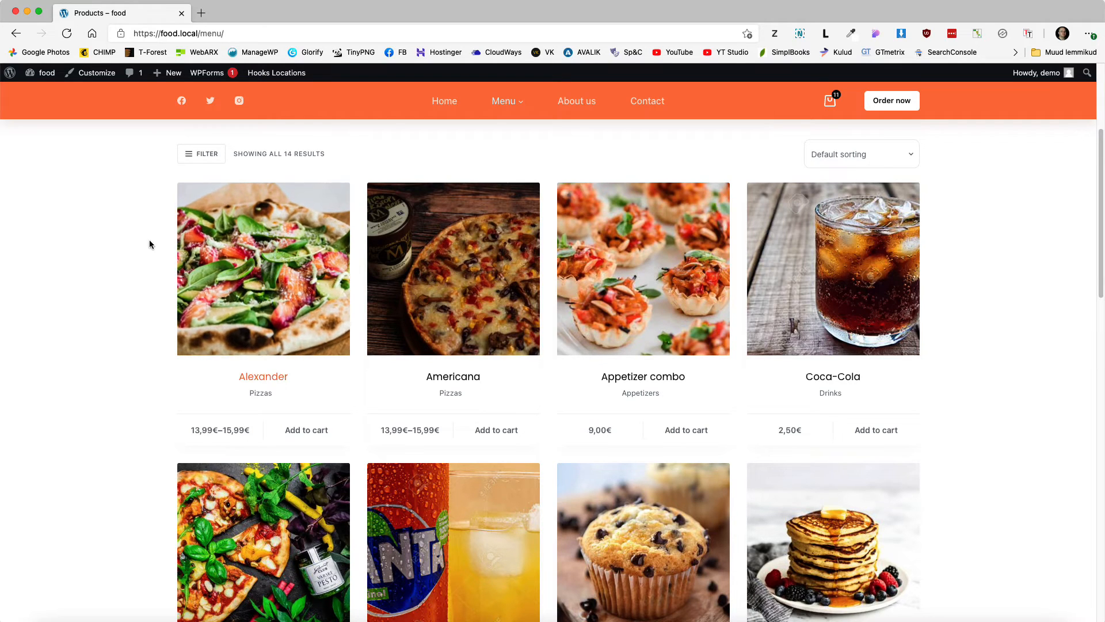
pyautogui.scroll(4, 1039, 293)
# Step: Open the Sorting view of the Products list in the dashboard
pyautogui.moveTo(42, 74)
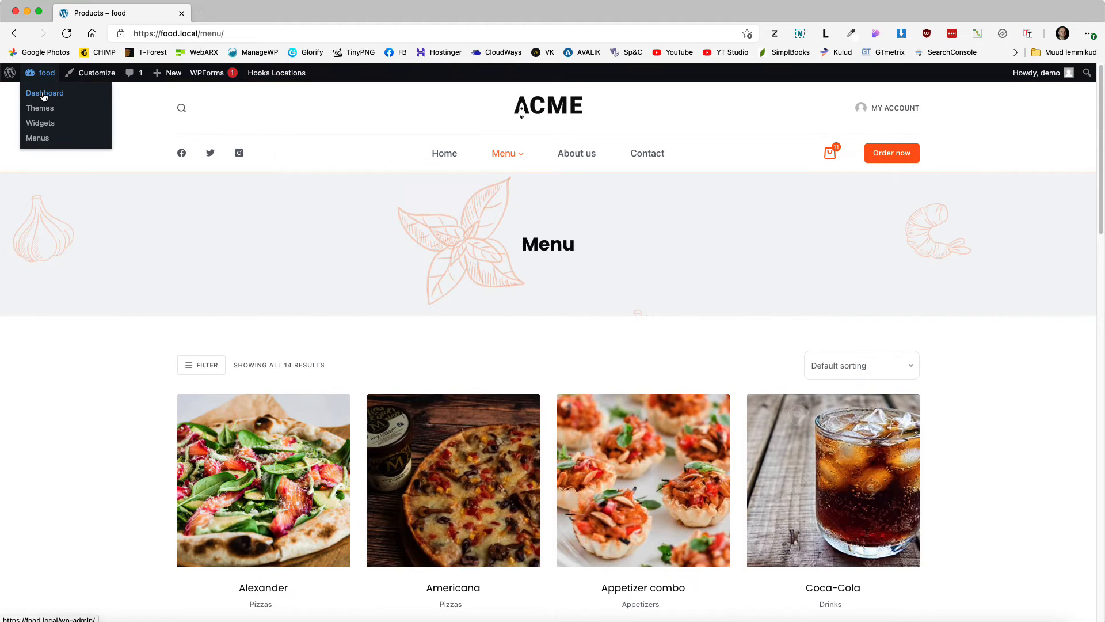
pyautogui.keyDown('super'); pyautogui.click(43, 94); pyautogui.keyUp('super')
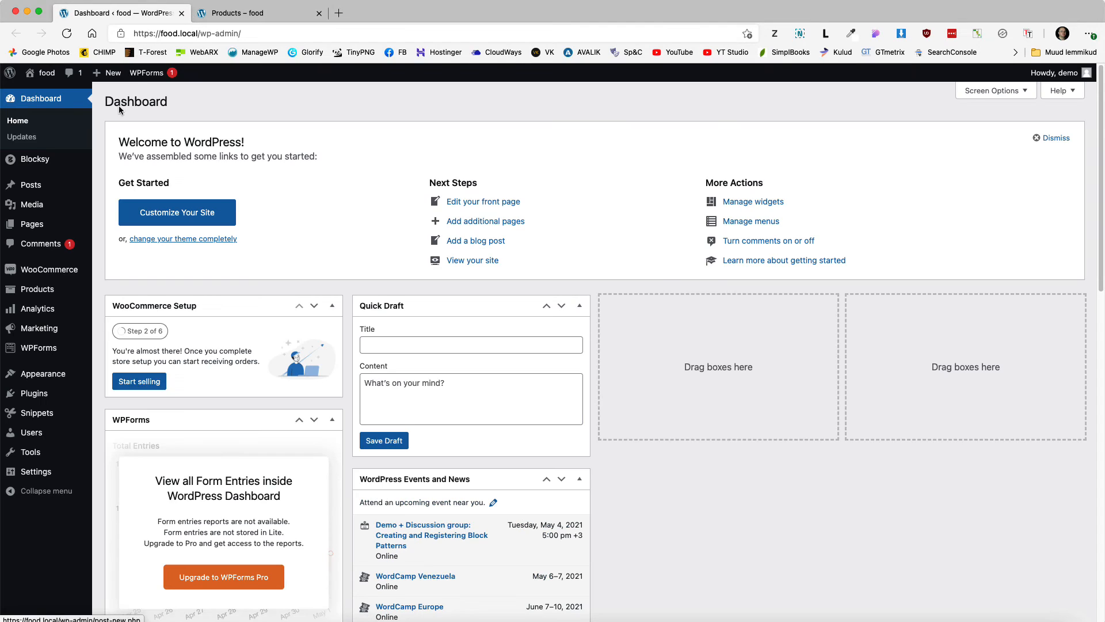
pyautogui.moveTo(55, 372)
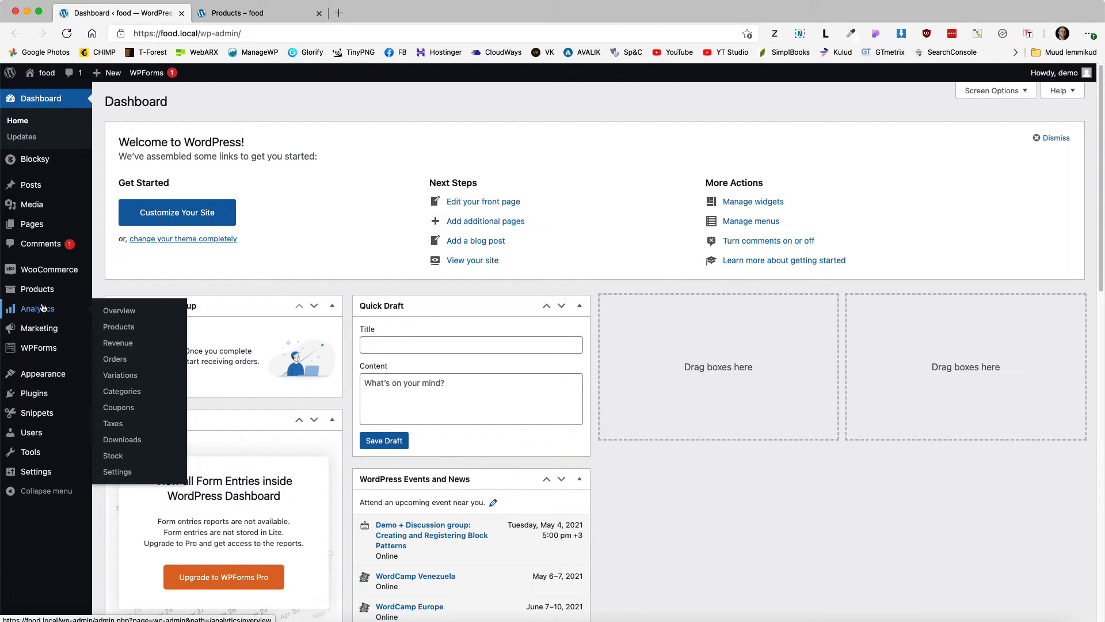
pyautogui.click(37, 289)
pyautogui.click(211, 160)
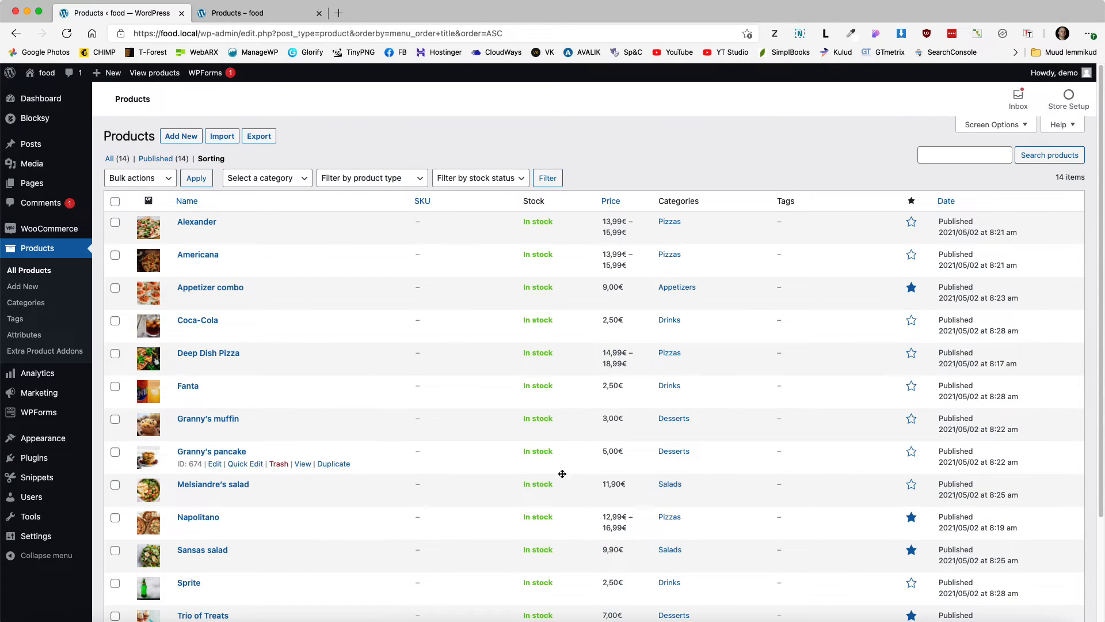
pyautogui.scroll(-3, 562, 473)
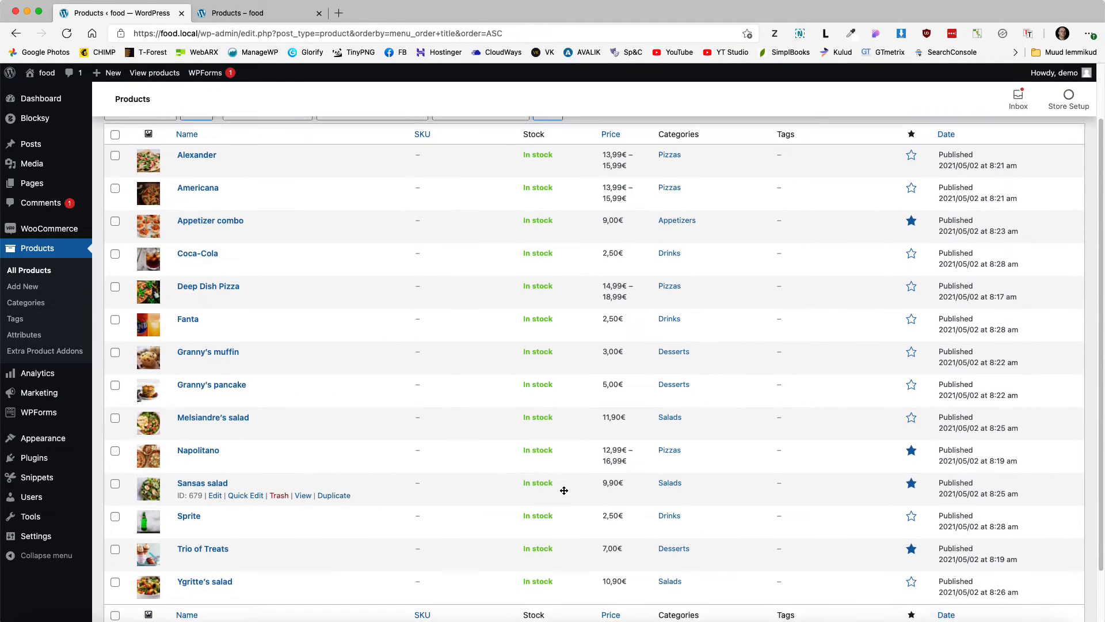
pyautogui.scroll(1, 541, 507)
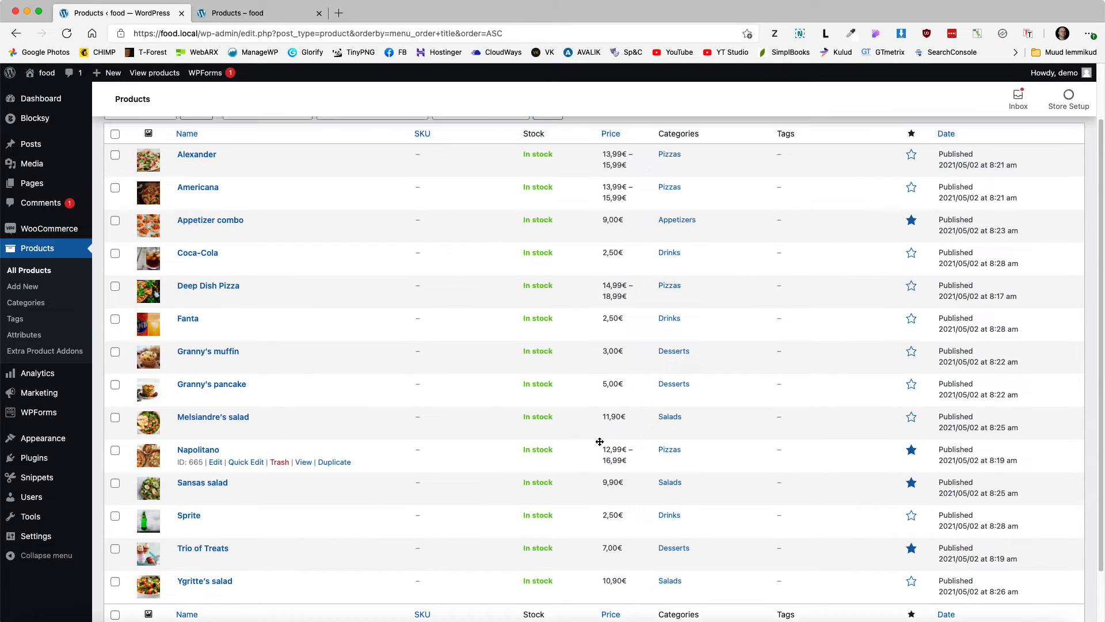
# Step: Drag Deep Dish Pizza, Melsiandre's salad, Granny's muffin and Appetizer combo into order, Appetizer combo first
pyautogui.moveTo(321, 294); pyautogui.dragTo(324, 230)
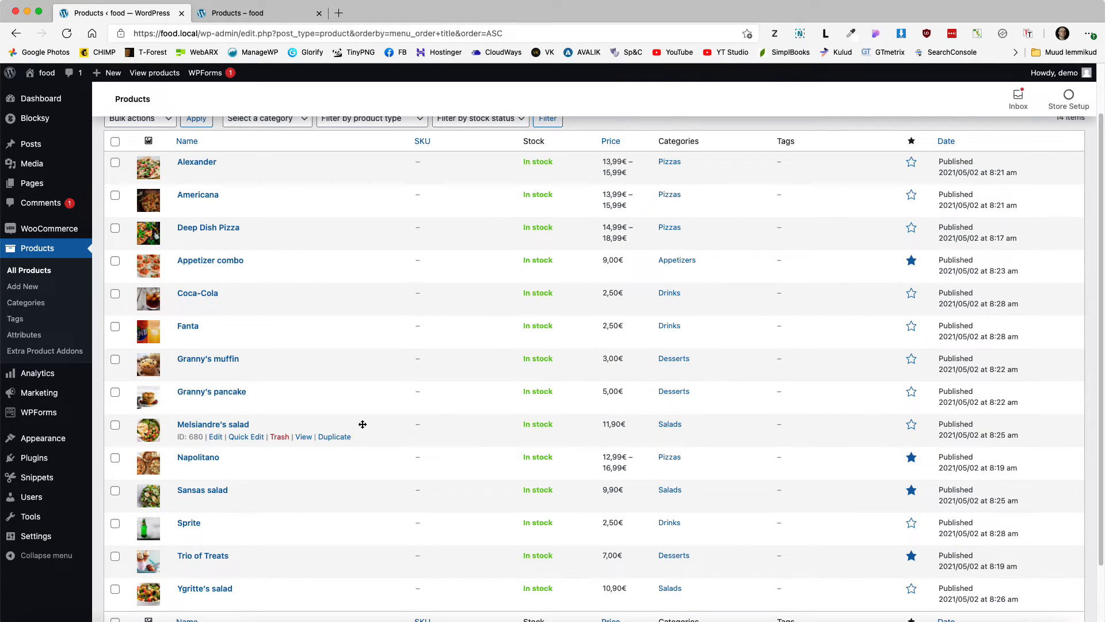
pyautogui.moveTo(363, 424); pyautogui.dragTo(373, 256)
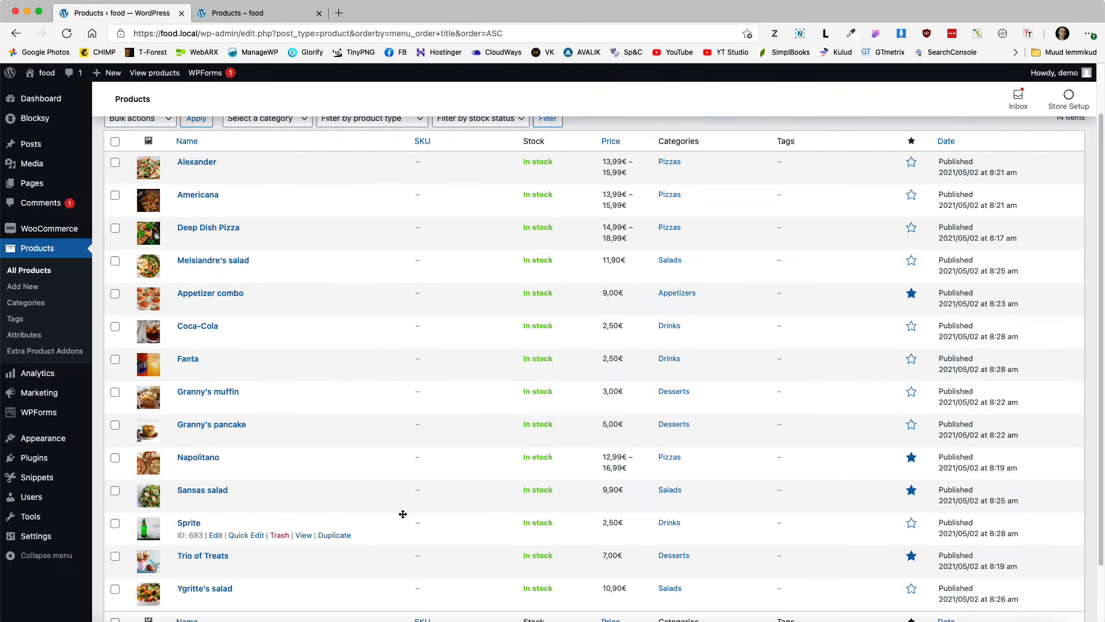
pyautogui.moveTo(386, 489); pyautogui.dragTo(379, 392)
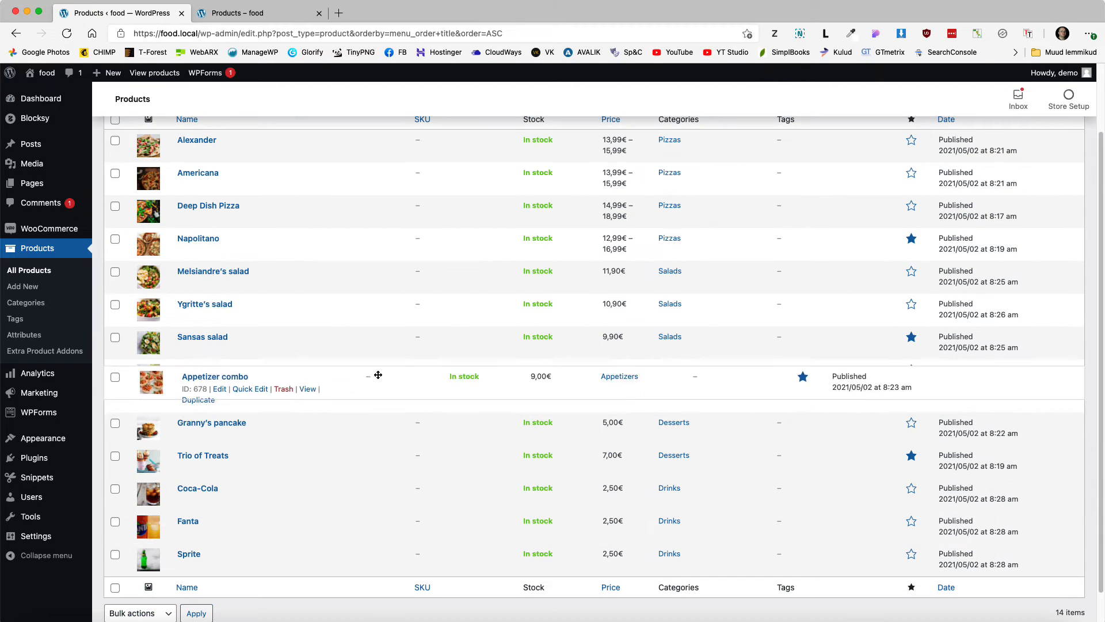
pyautogui.moveTo(375, 374); pyautogui.dragTo(395, 228)
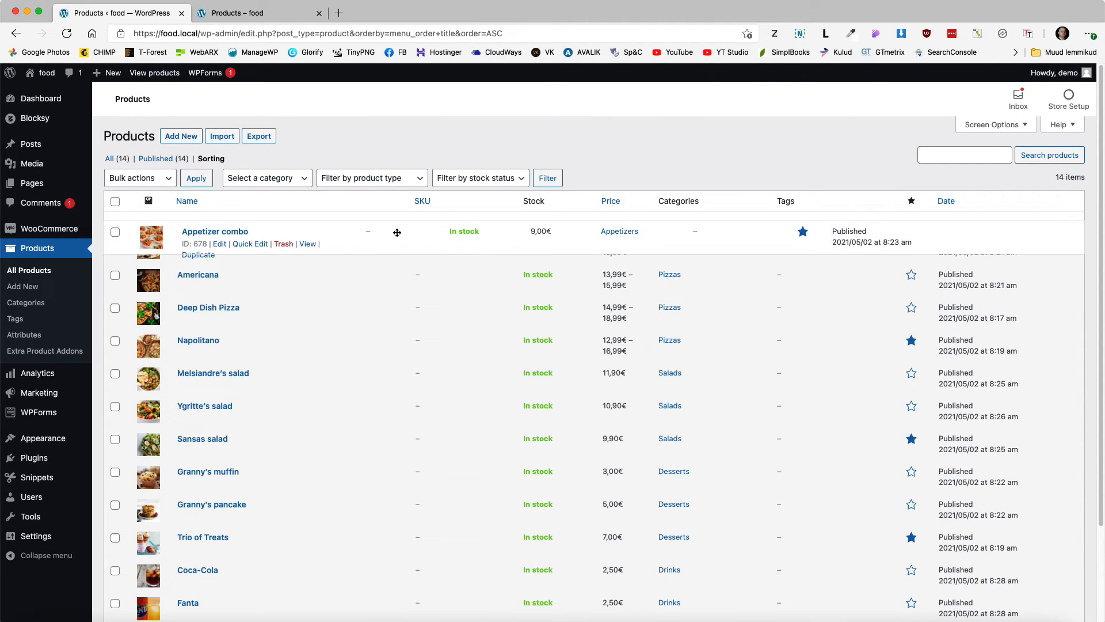
pyautogui.scroll(-1, 433, 313)
pyautogui.scroll(-3, 433, 312)
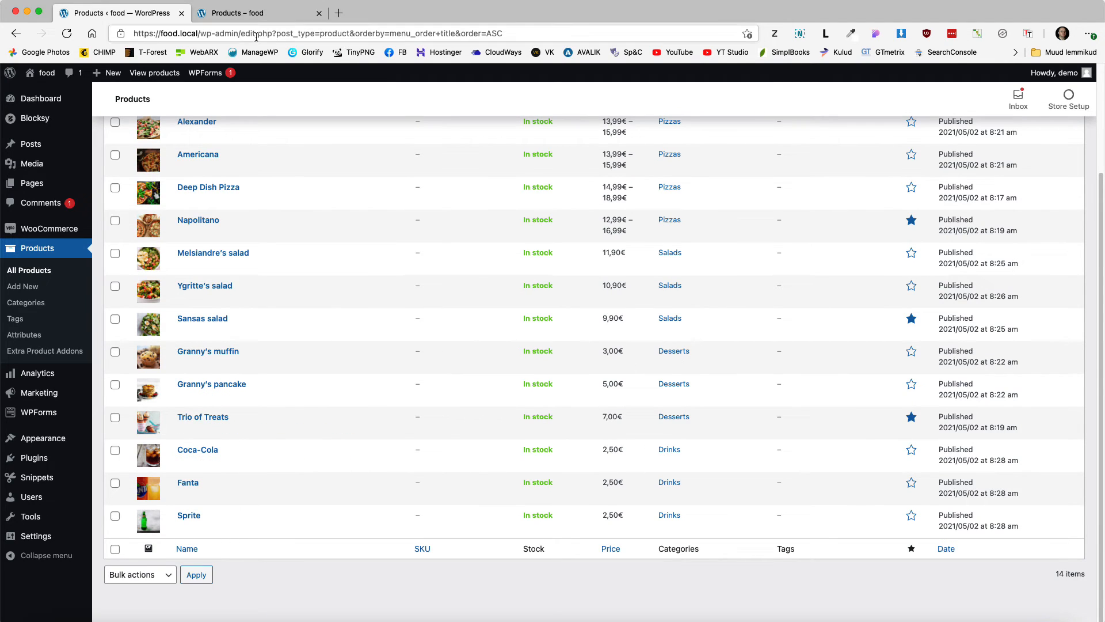
# Step: Reload the storefront Menu page to check the new product order
pyautogui.click(245, 14)
pyautogui.click(66, 34)
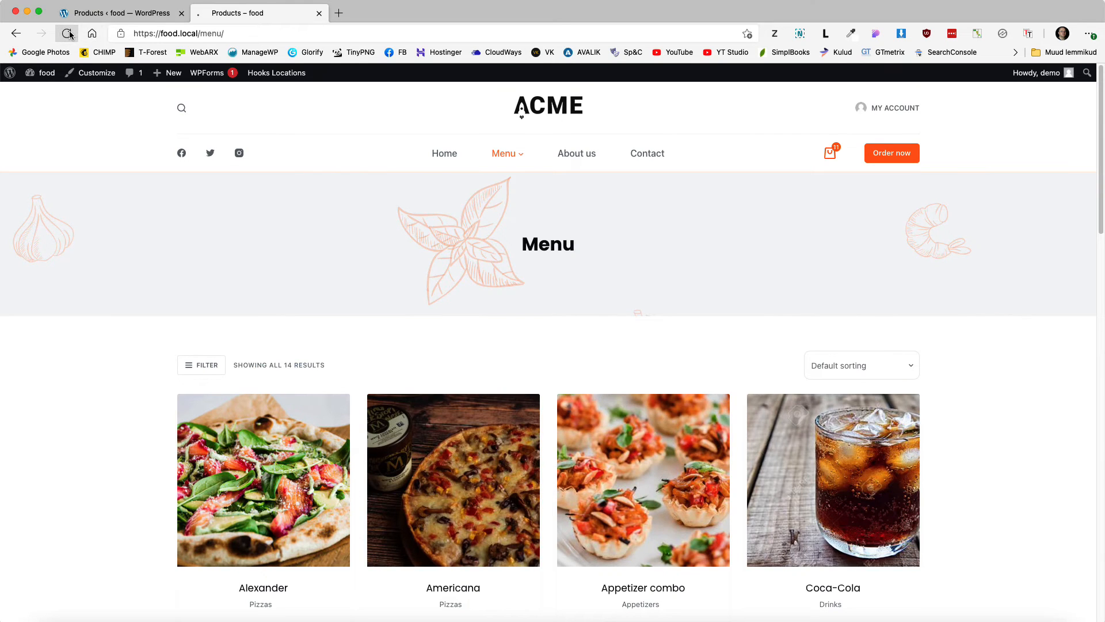
pyautogui.scroll(-3, 109, 284)
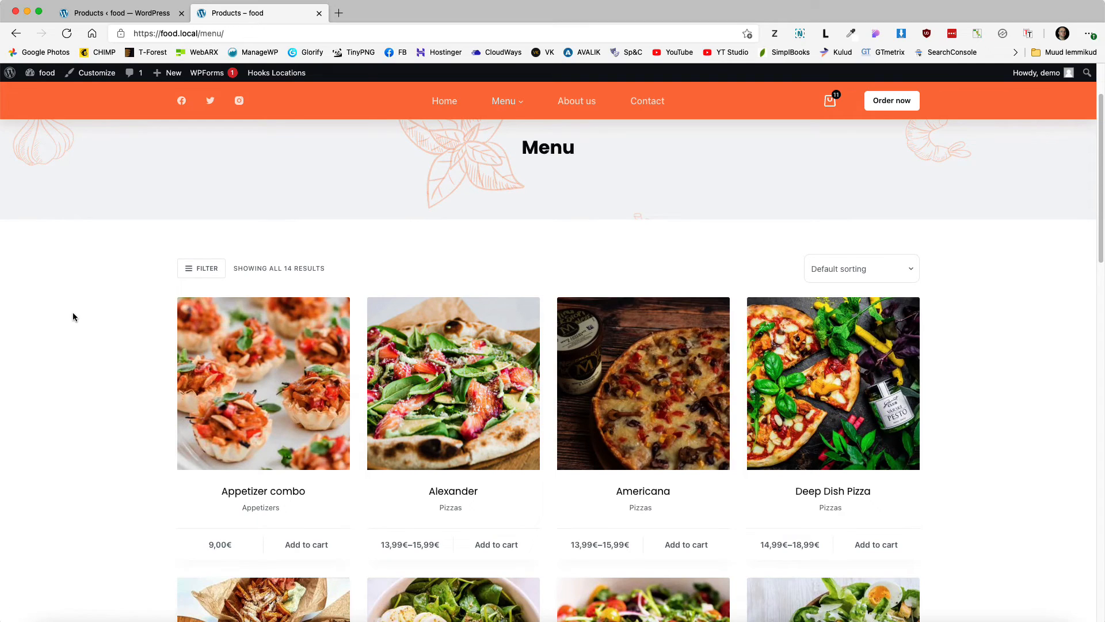
pyautogui.scroll(-5, 73, 312)
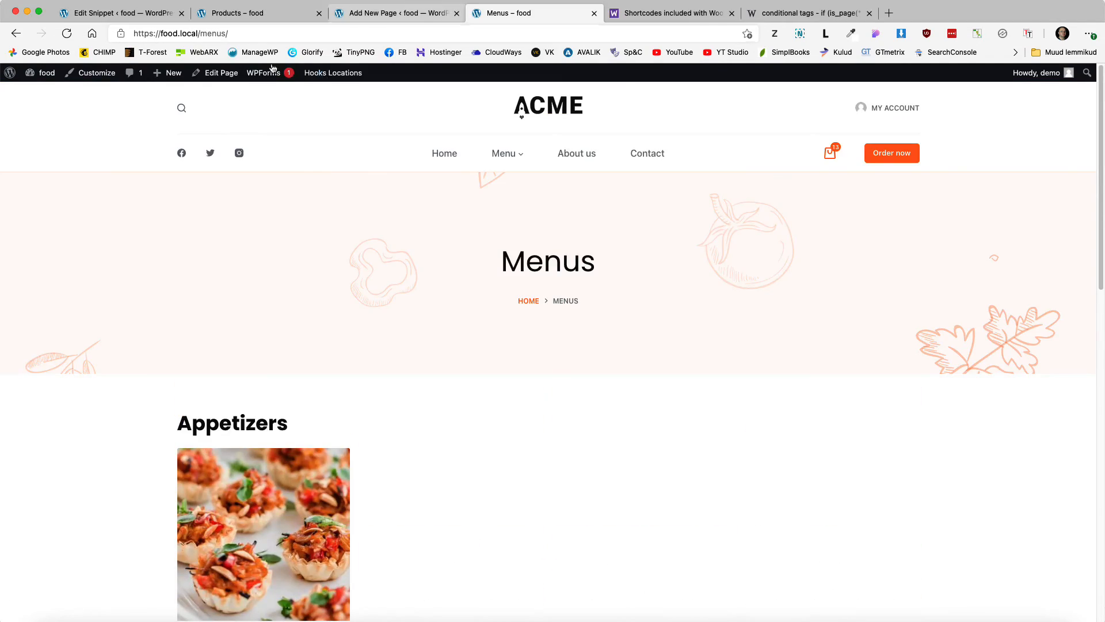
# Step: Open the Customizer from the Menus page and preview the Appetizer combo quick view
pyautogui.click(96, 72)
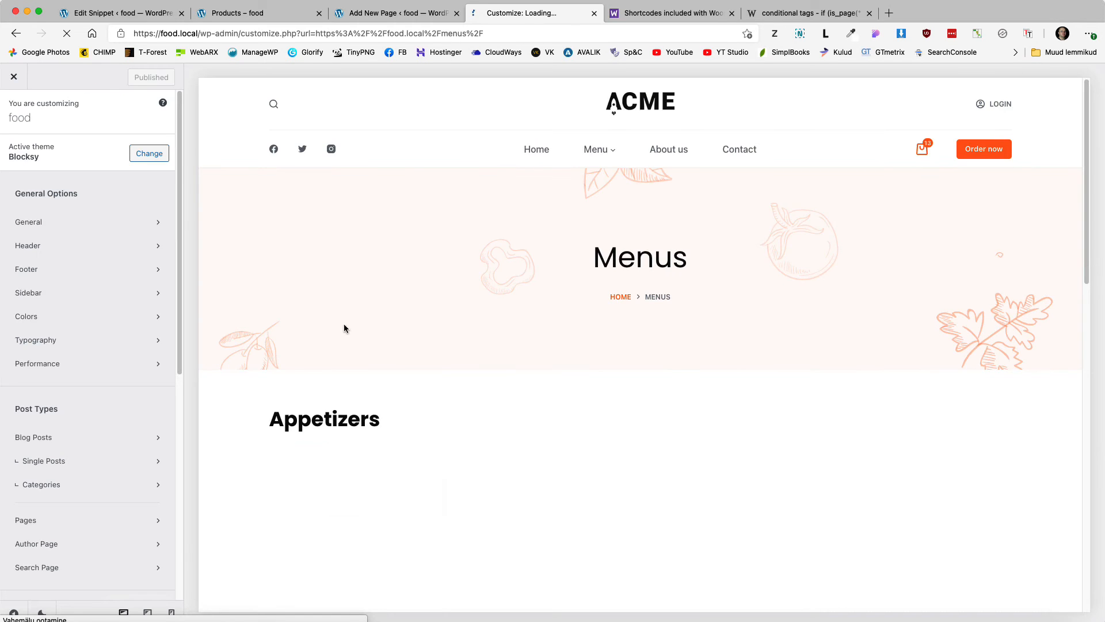
pyautogui.scroll(-3, 441, 351)
pyautogui.click(374, 353)
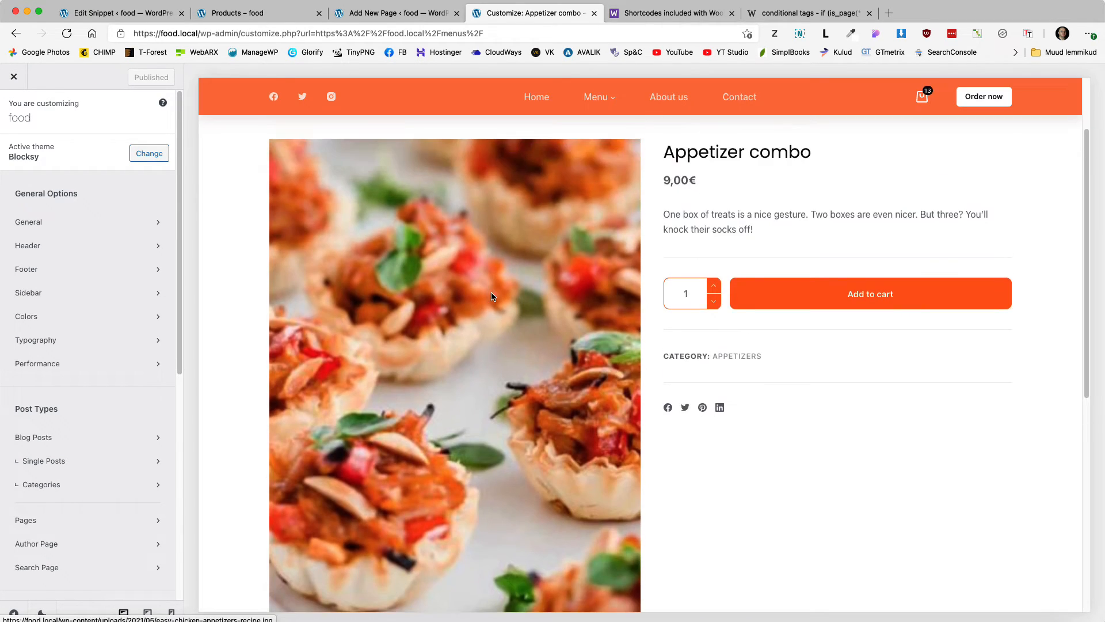
pyautogui.scroll(1, 410, 245)
pyautogui.scroll(-5, 49, 395)
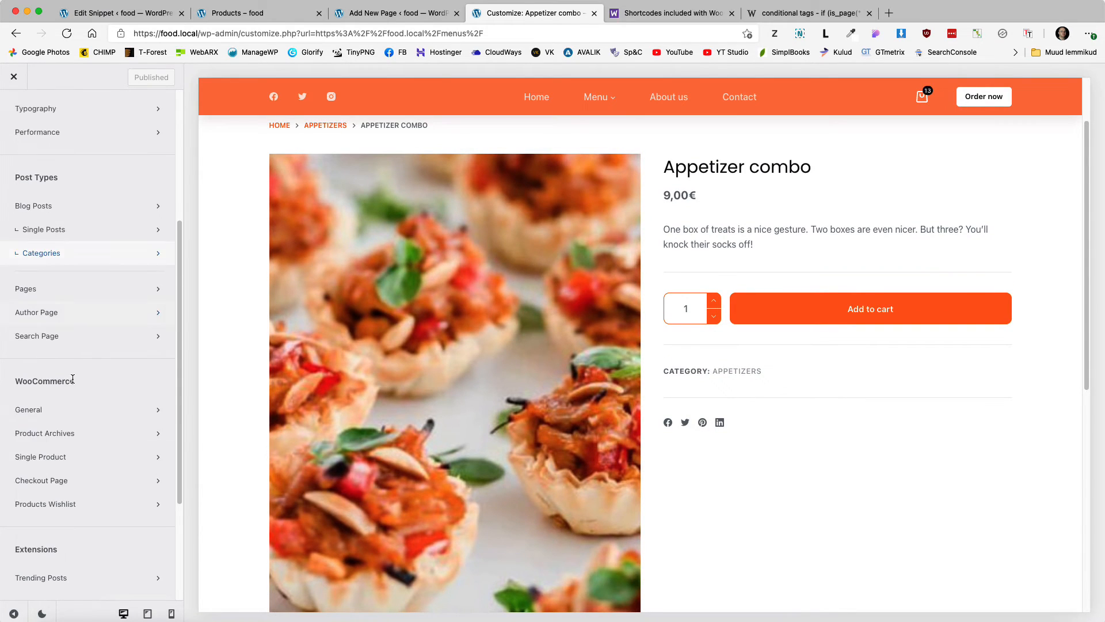
# Step: Set the Single Product gallery image ratio to predefined 1/1 and publish the change
pyautogui.click(71, 457)
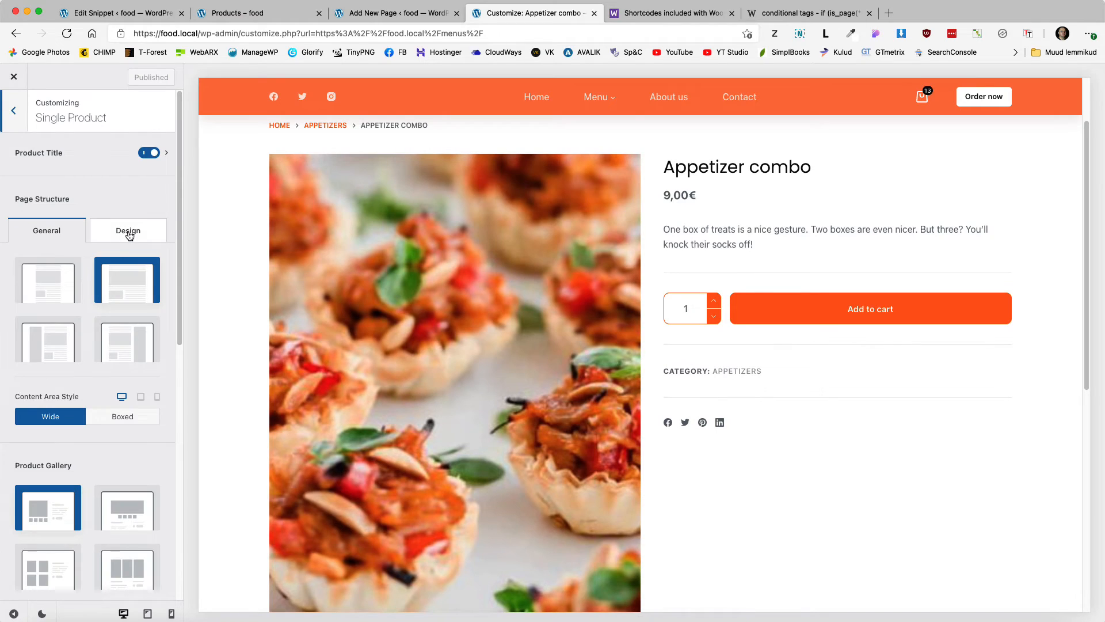
pyautogui.click(126, 231)
pyautogui.click(134, 357)
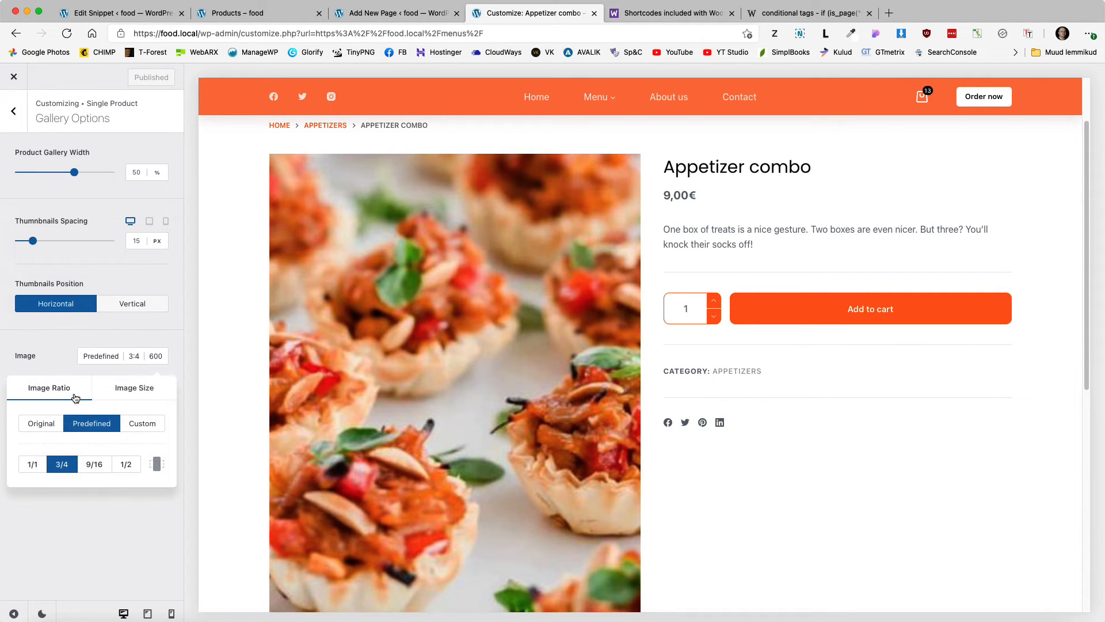
pyautogui.click(32, 465)
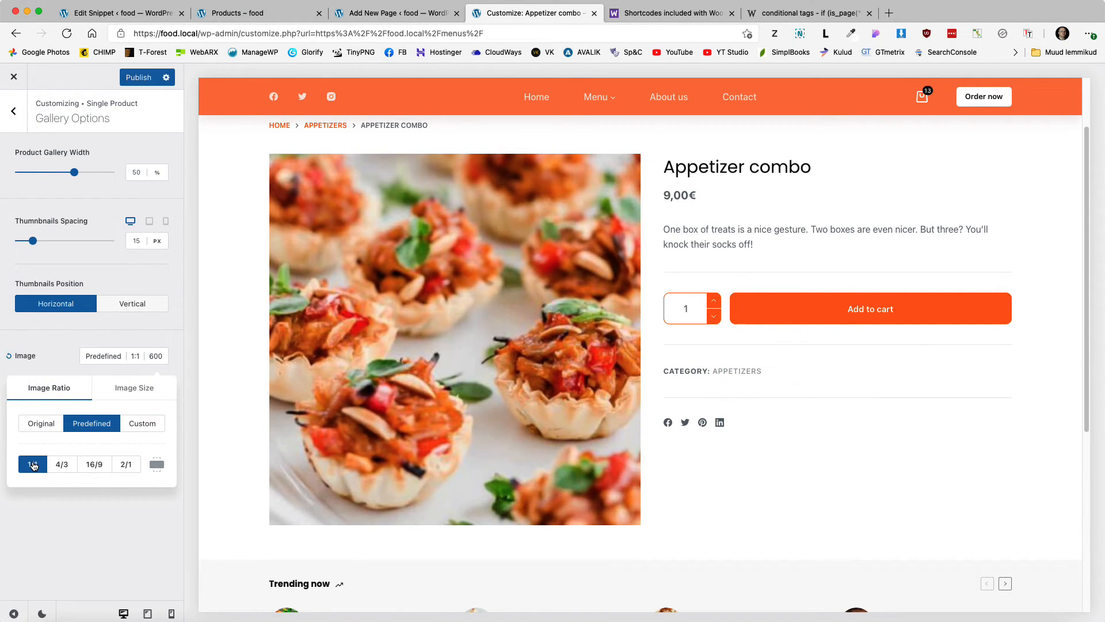
pyautogui.click(94, 463)
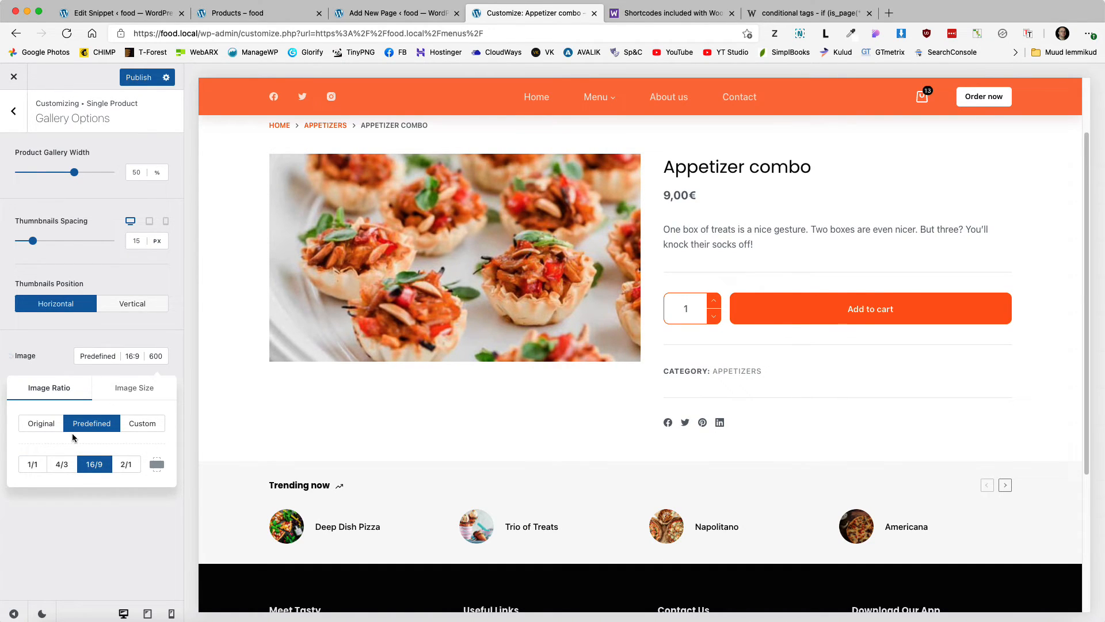
pyautogui.click(34, 464)
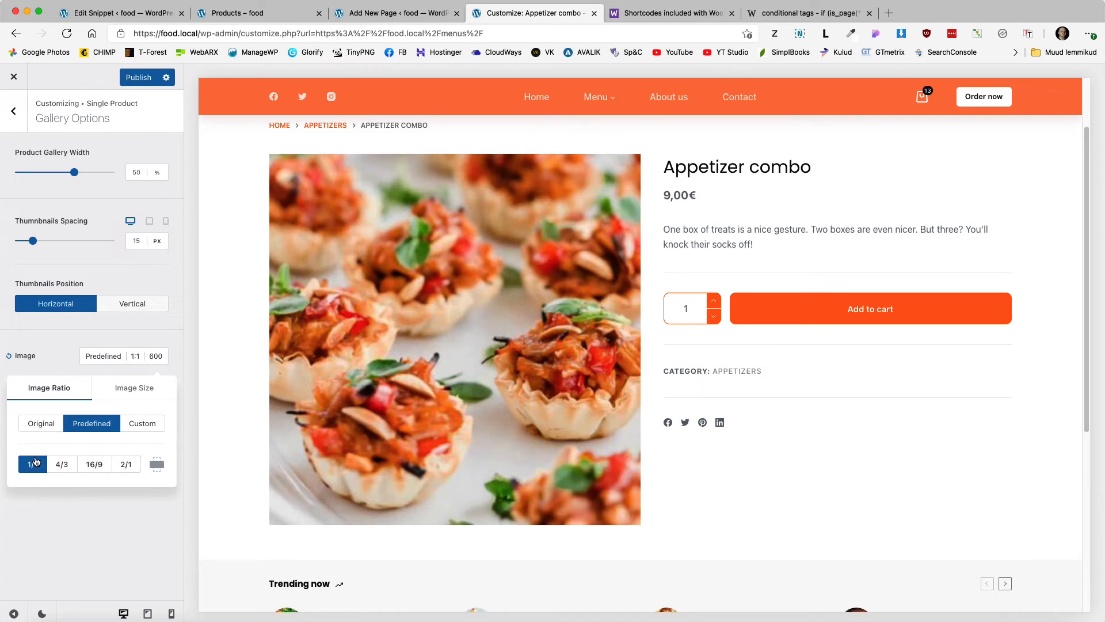
pyautogui.click(140, 79)
pyautogui.click(596, 97)
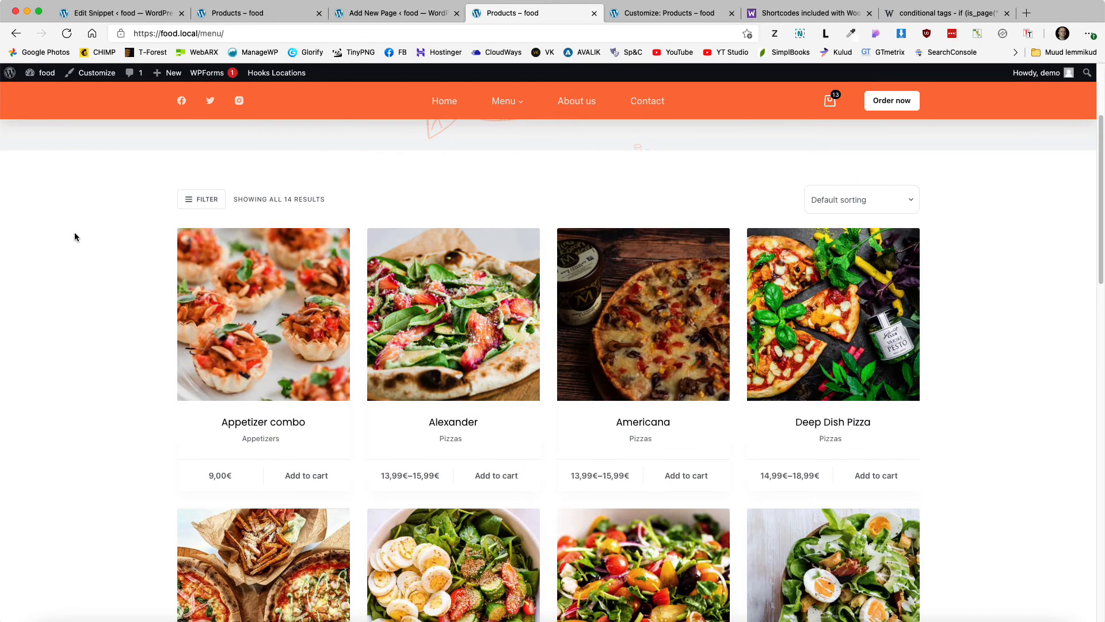
# Step: Open and close the Appetizer combo quick view
pyautogui.click(234, 268)
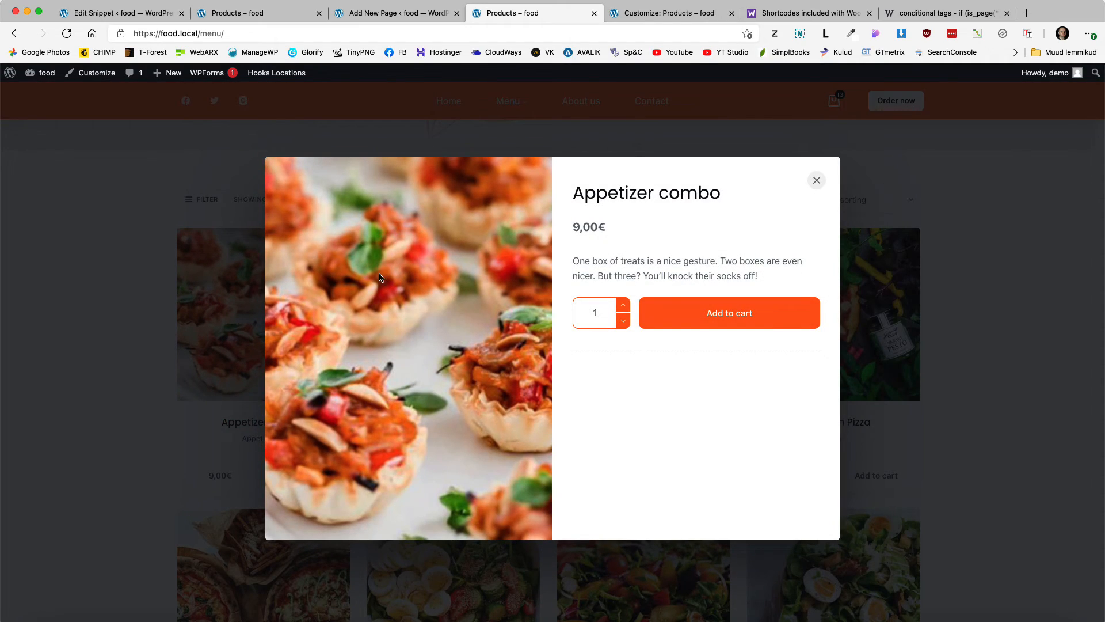
pyautogui.click(816, 180)
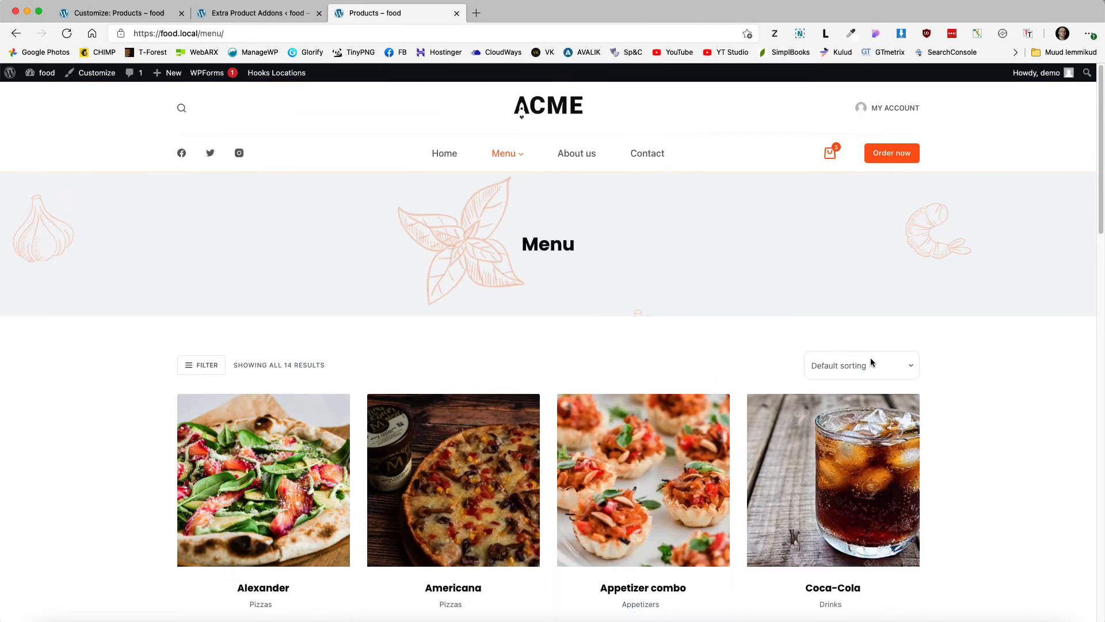
pyautogui.scroll(-1, 872, 362)
# Step: Review the cart and checkout, listing all three items with extras totalling €36,48
pyautogui.click(830, 146)
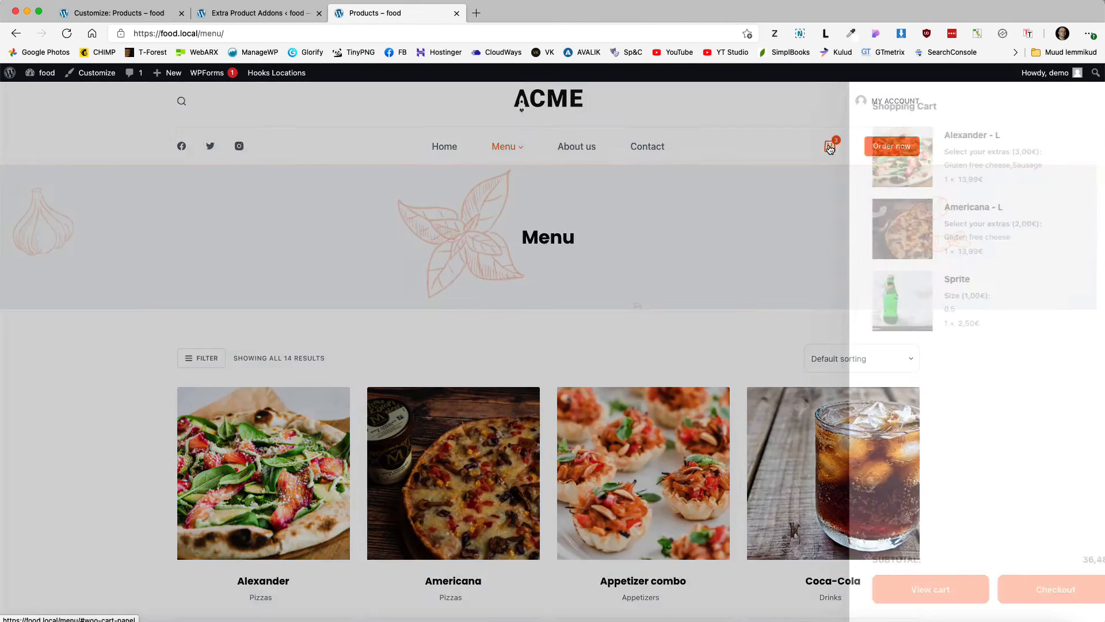
pyautogui.click(893, 590)
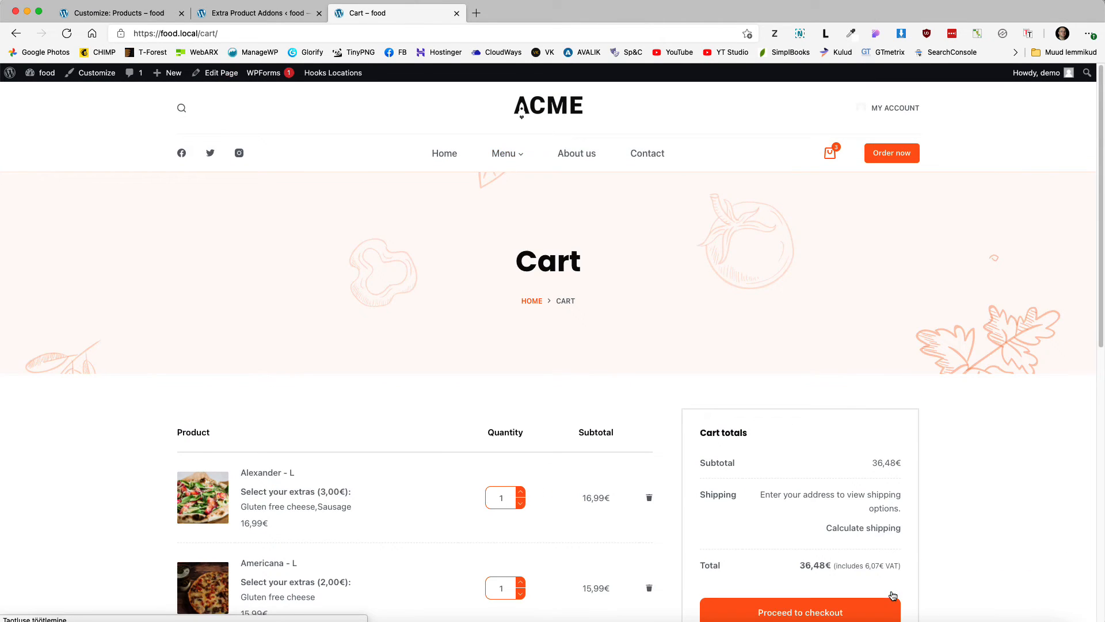
pyautogui.scroll(-5, 597, 321)
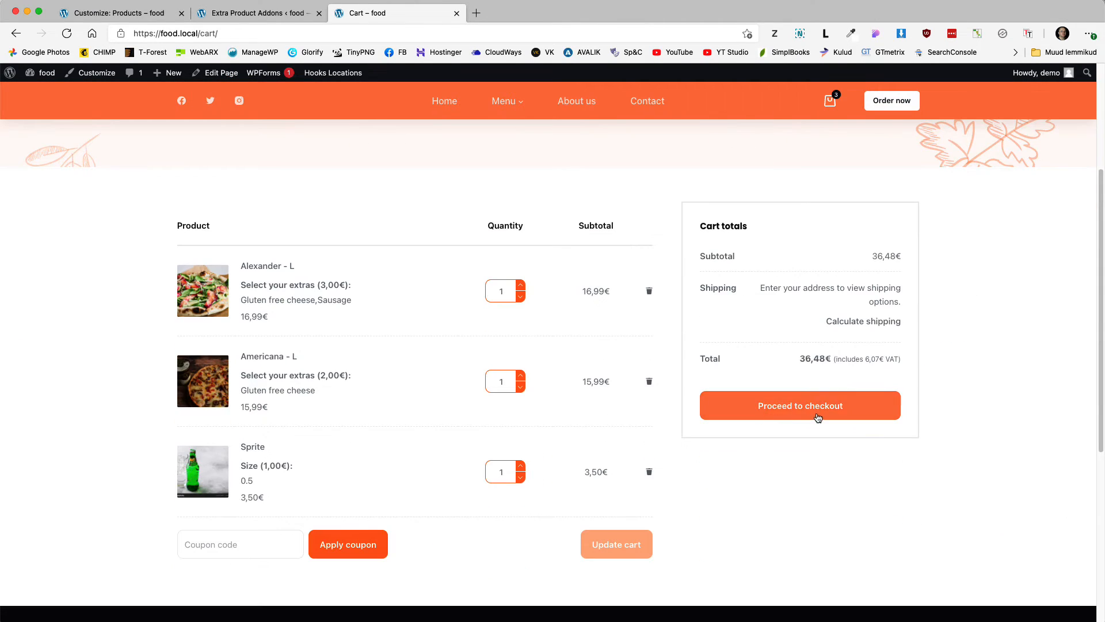
pyautogui.click(818, 416)
pyautogui.scroll(-5, 789, 408)
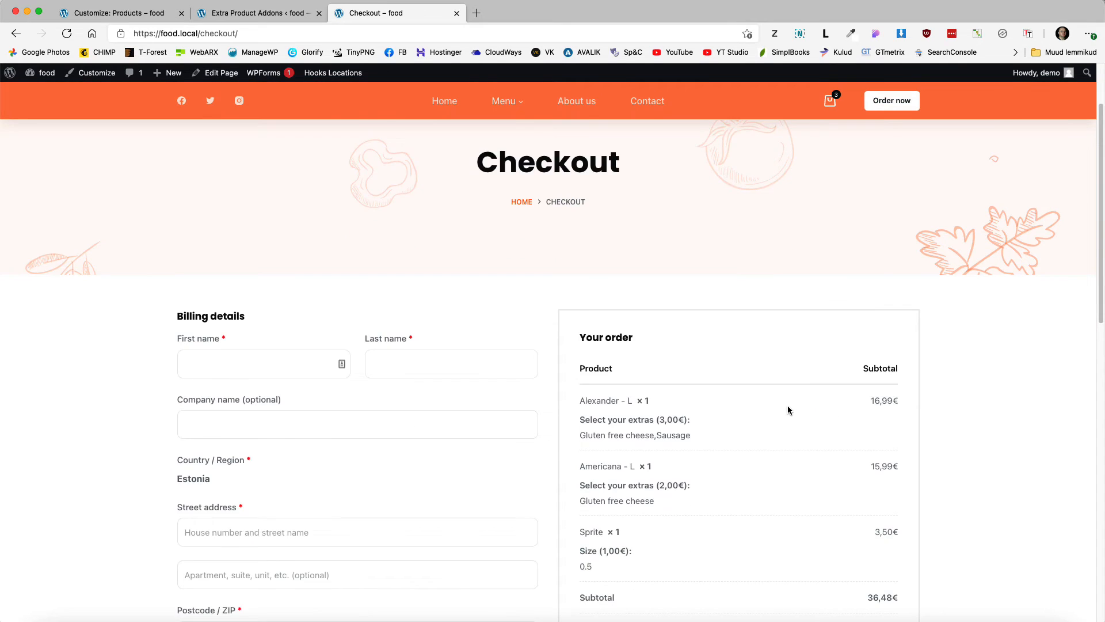
pyautogui.scroll(-5, 787, 405)
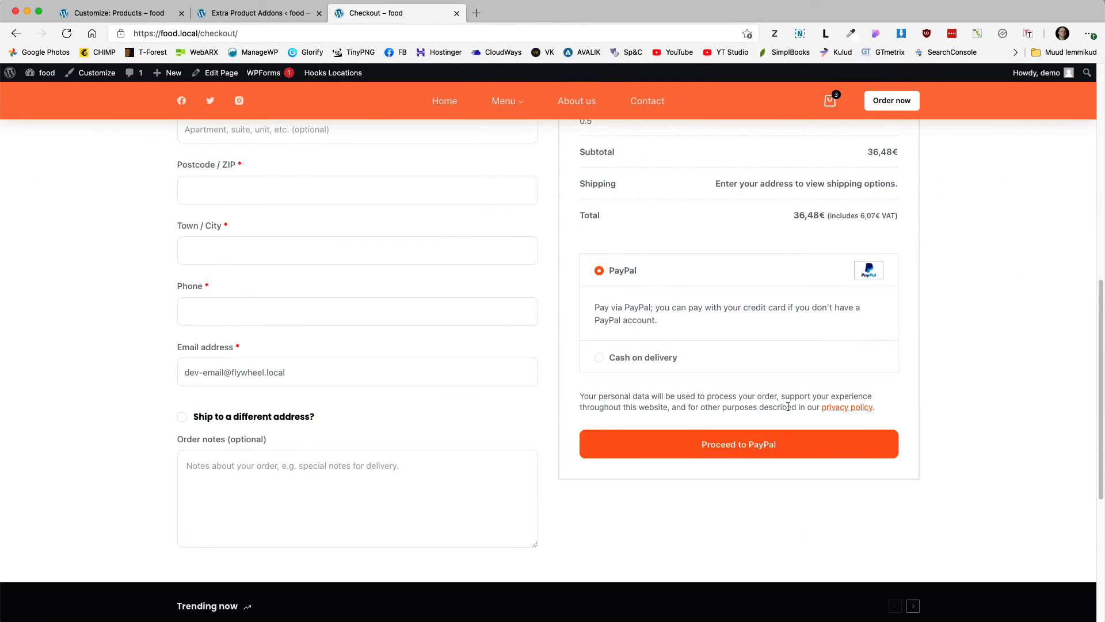
pyautogui.scroll(3, 365, 390)
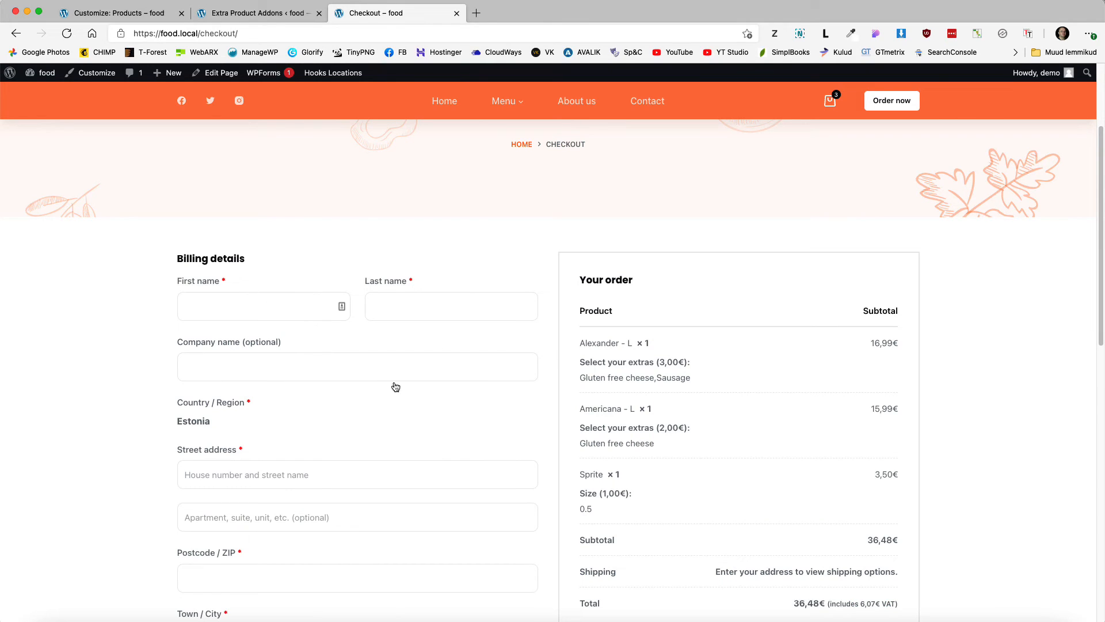
pyautogui.click(231, 14)
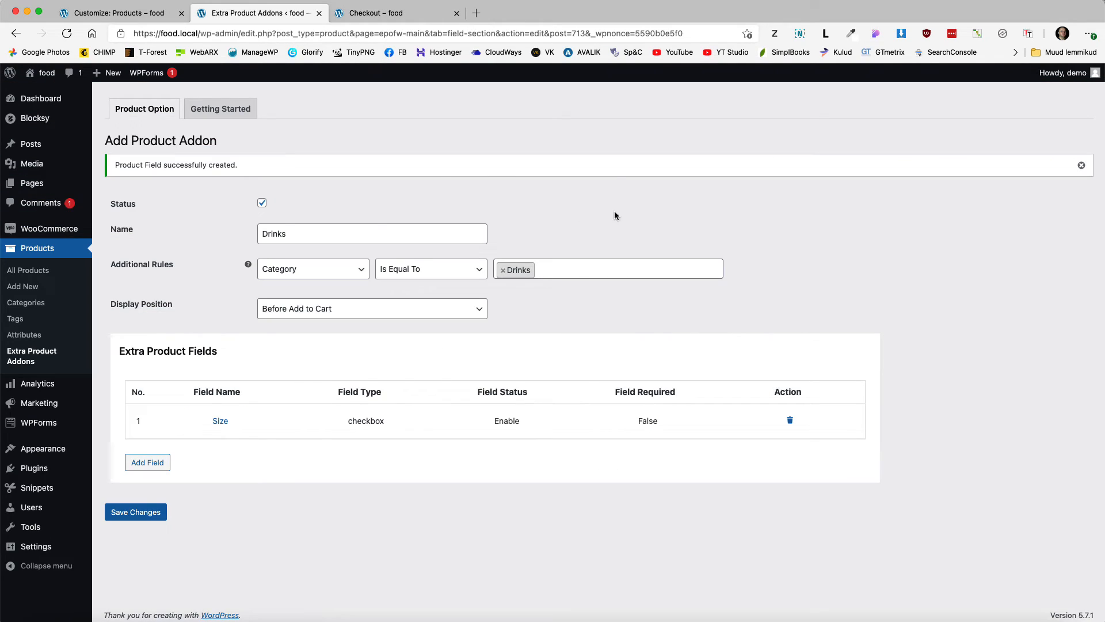
# Step: Search 'pi delivery' in Add New plugins, then install and activate PI Websolution's order delivery date/time plugin
pyautogui.moveTo(41, 467)
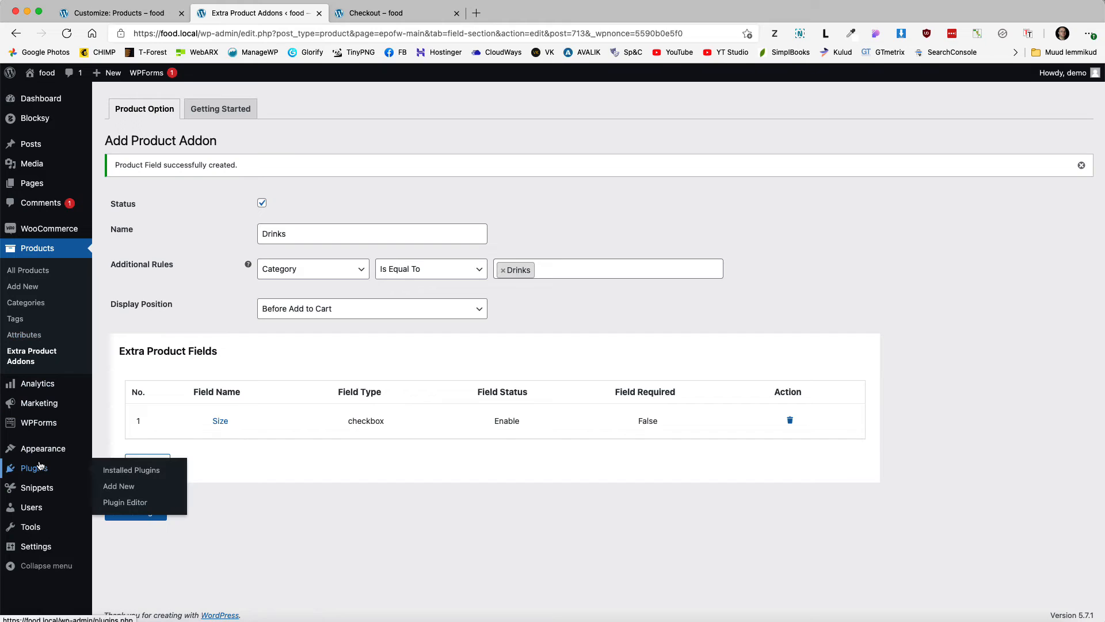
pyautogui.click(121, 487)
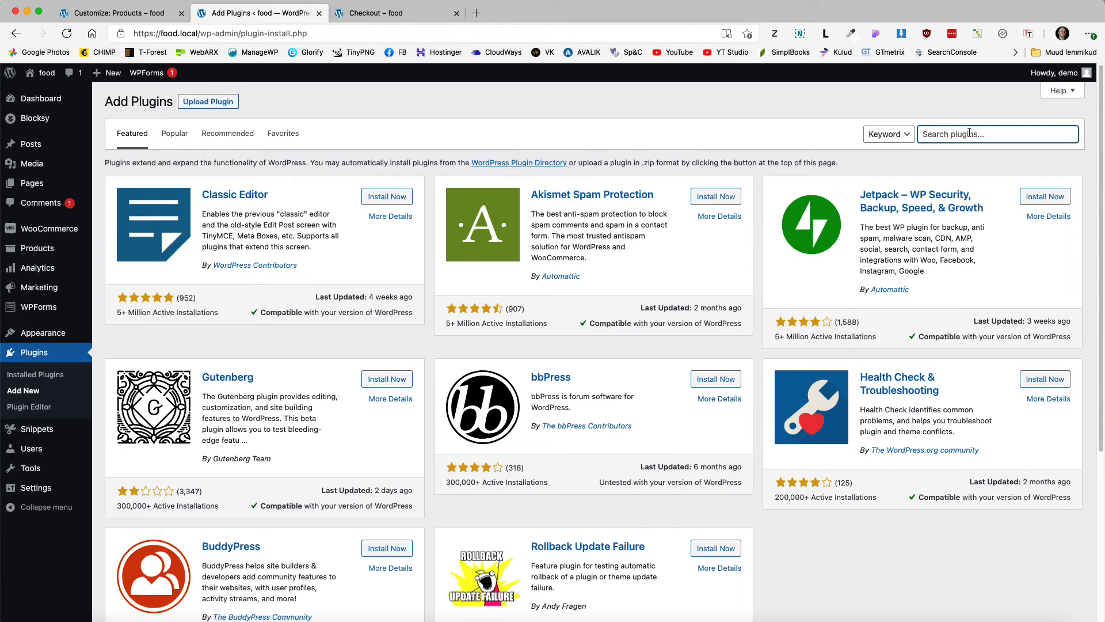
pyautogui.write('pi delivery')
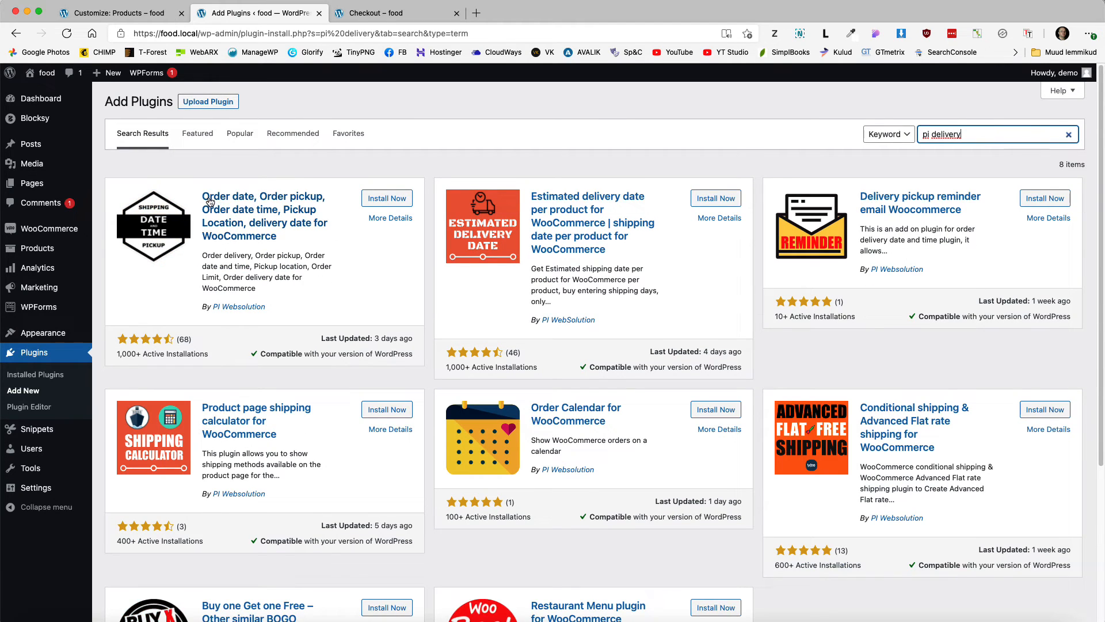
pyautogui.click(386, 201)
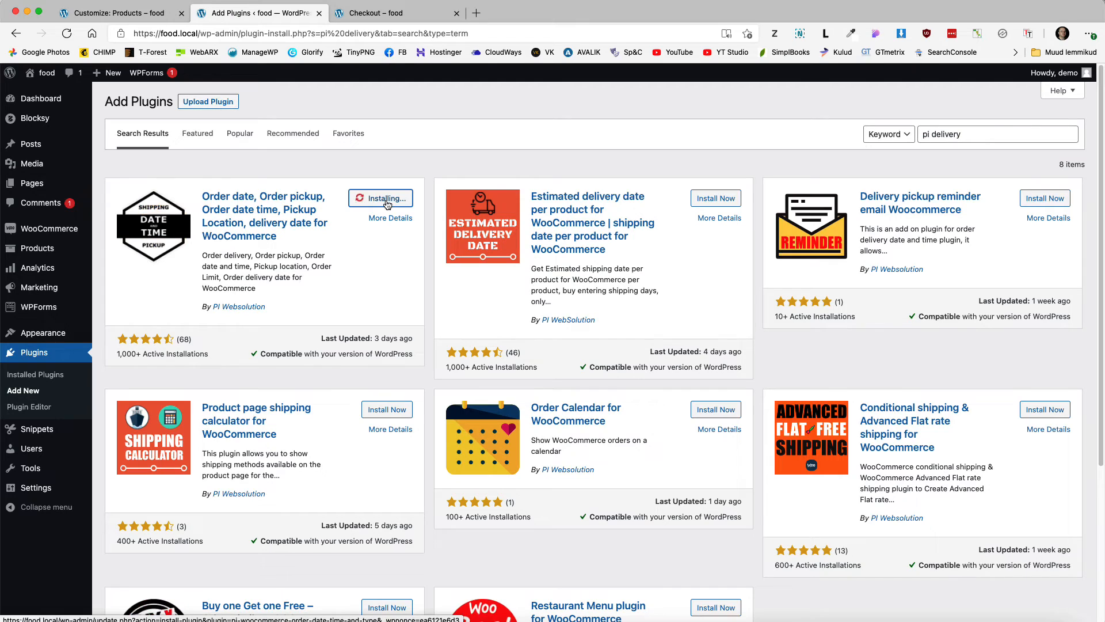
pyautogui.click(388, 202)
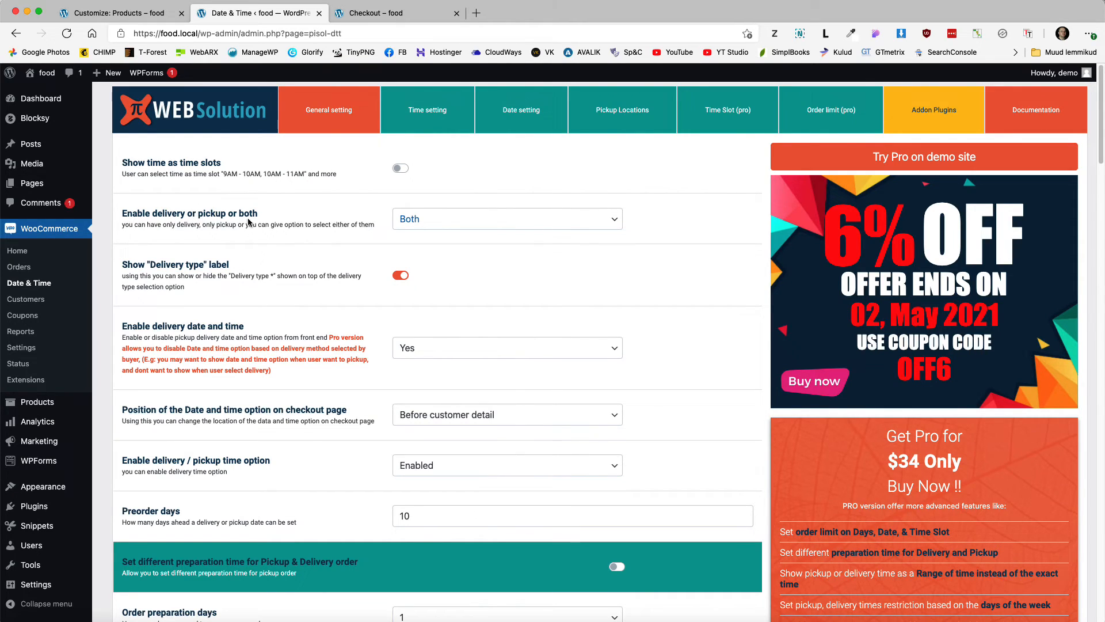
# Step: Keep both delivery and pickup offered, with delivery date and time enabled
pyautogui.click(454, 225)
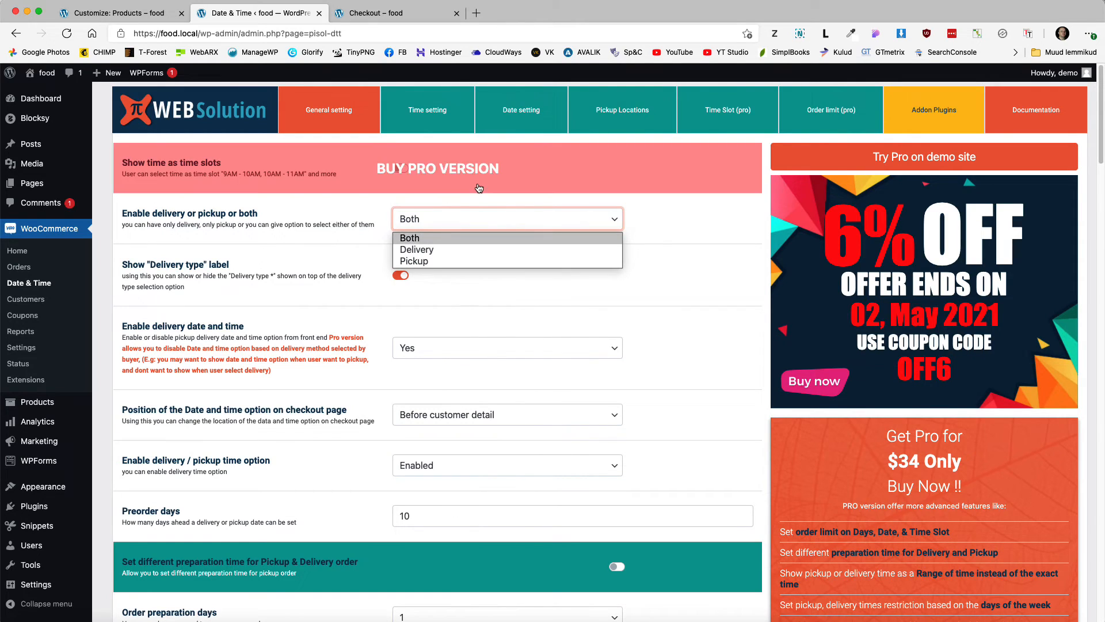
pyautogui.click(510, 190)
pyautogui.scroll(-3, 307, 276)
pyautogui.click(429, 266)
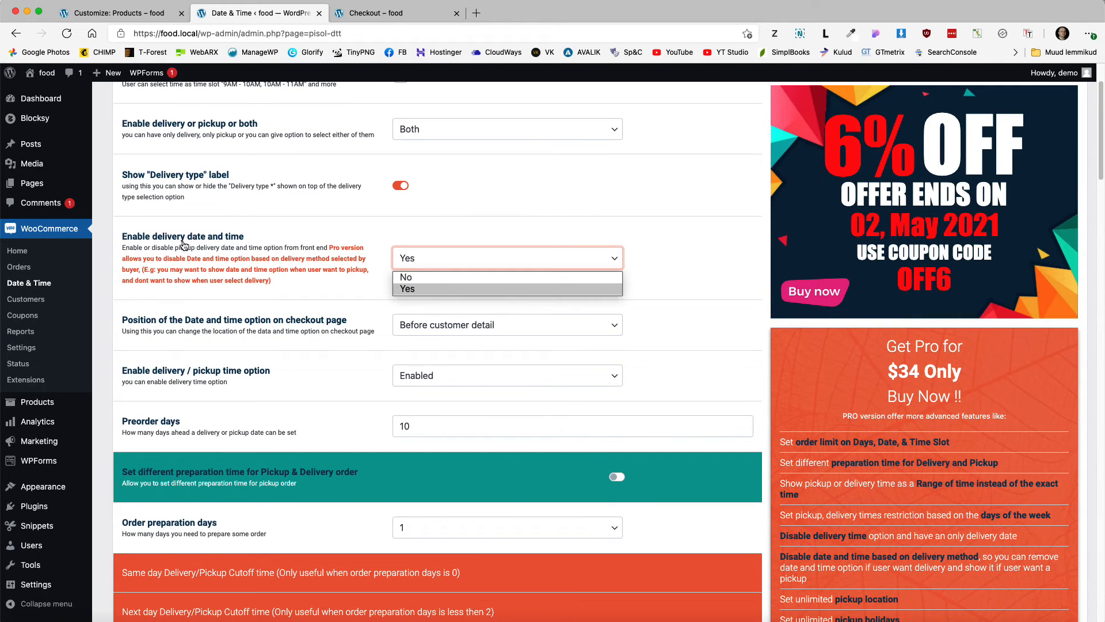
pyautogui.click(431, 291)
pyautogui.scroll(-2, 433, 290)
pyautogui.scroll(-3, 454, 262)
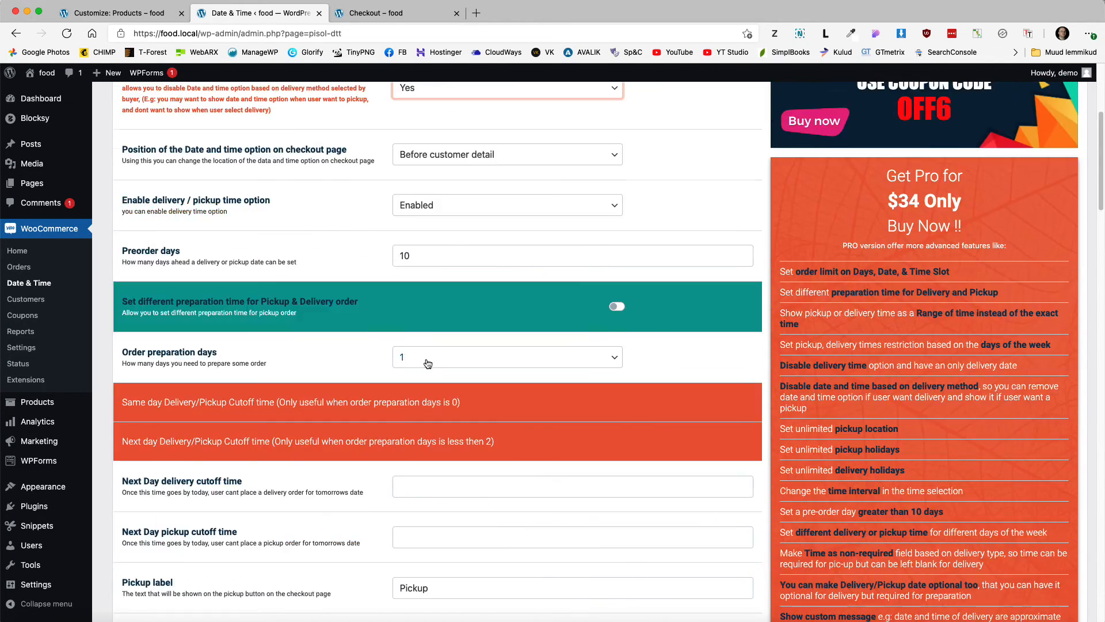
# Step: Set order preparation days to 0 and leave preparation minutes at 60
pyautogui.click(427, 359)
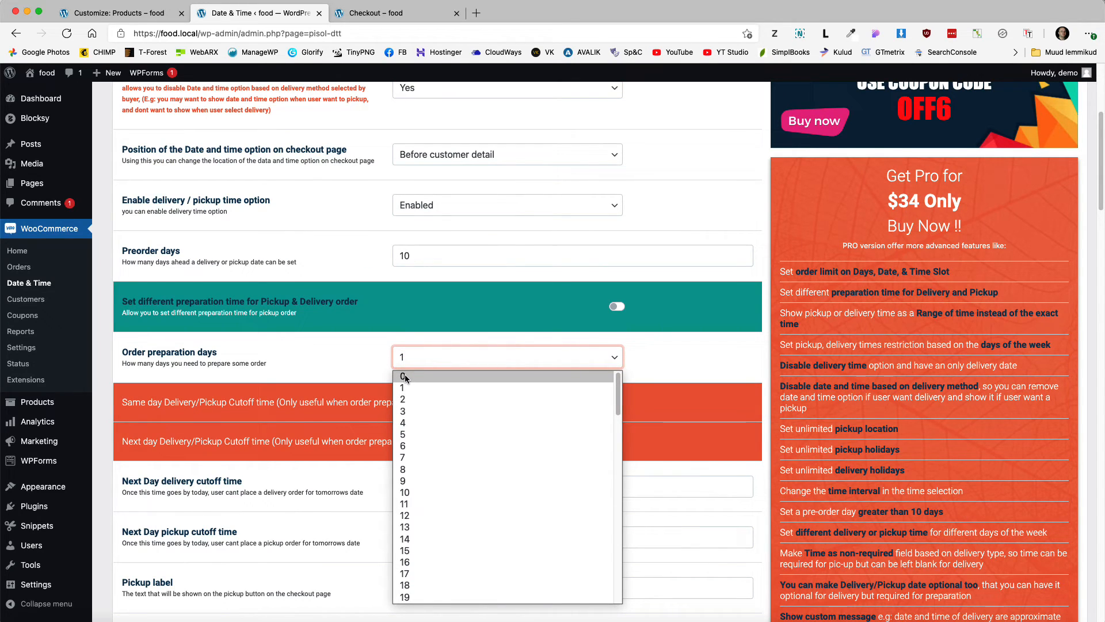
pyautogui.click(405, 377)
pyautogui.scroll(-1, 361, 352)
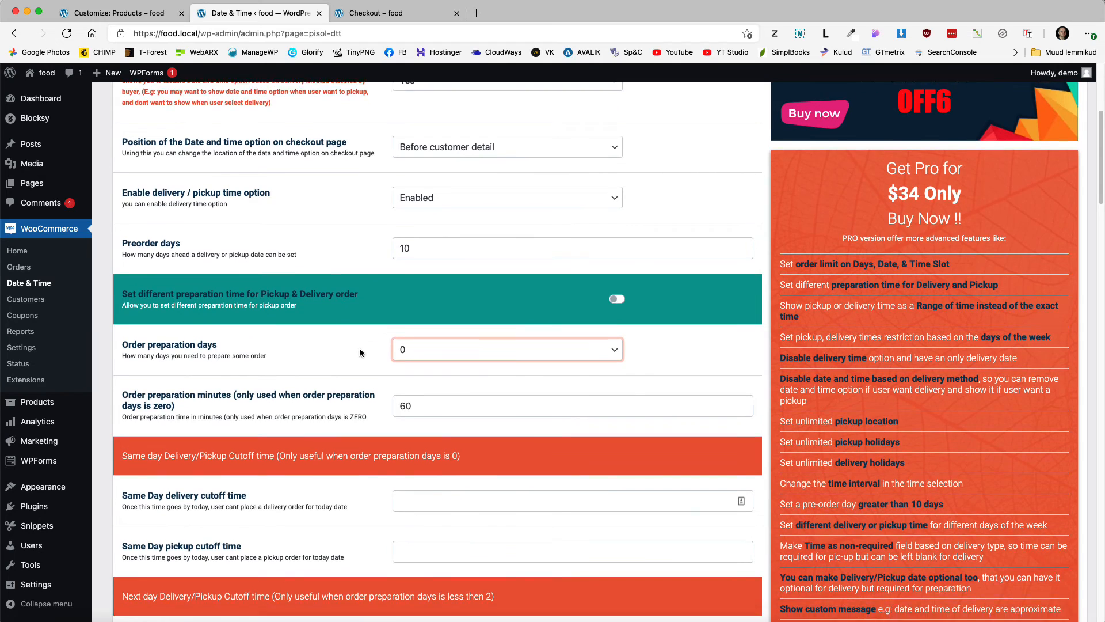
pyautogui.scroll(-2, 360, 352)
pyautogui.moveTo(414, 310); pyautogui.dragTo(398, 312)
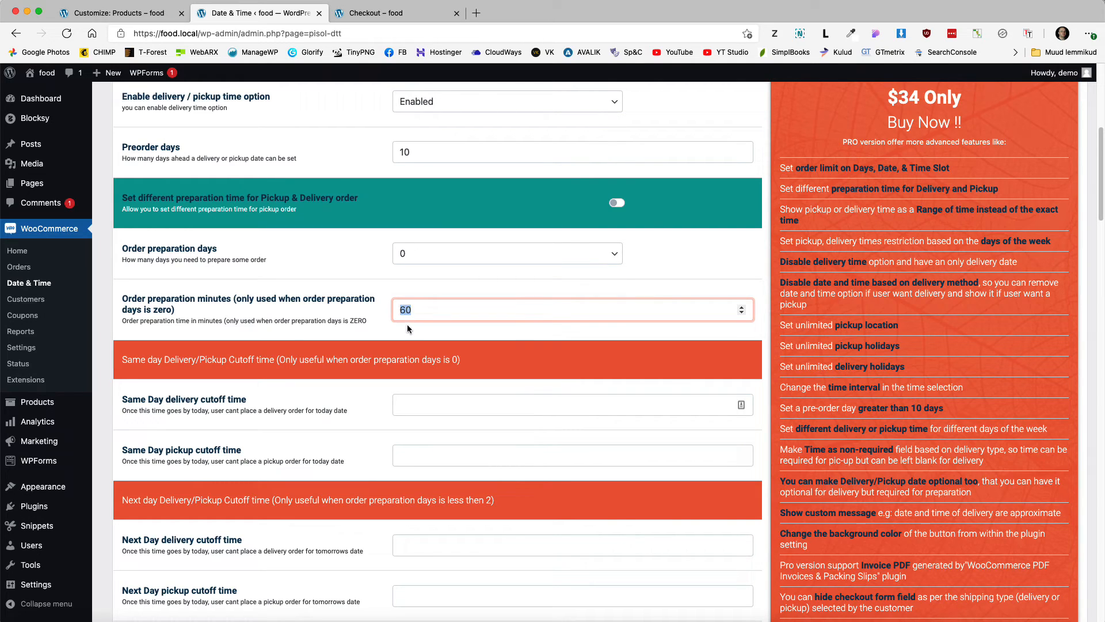
pyautogui.click(427, 312)
# Step: Scroll past the pro-only cutoff-time rows, leaving them blank
pyautogui.scroll(-3, 426, 322)
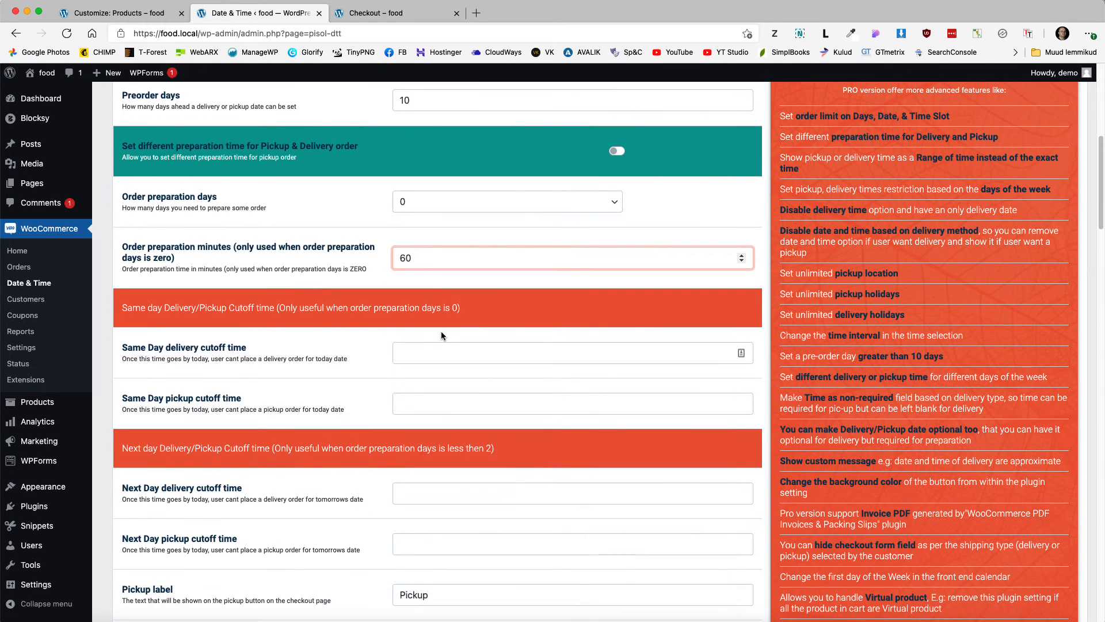
pyautogui.click(442, 356)
pyautogui.scroll(-5, 443, 356)
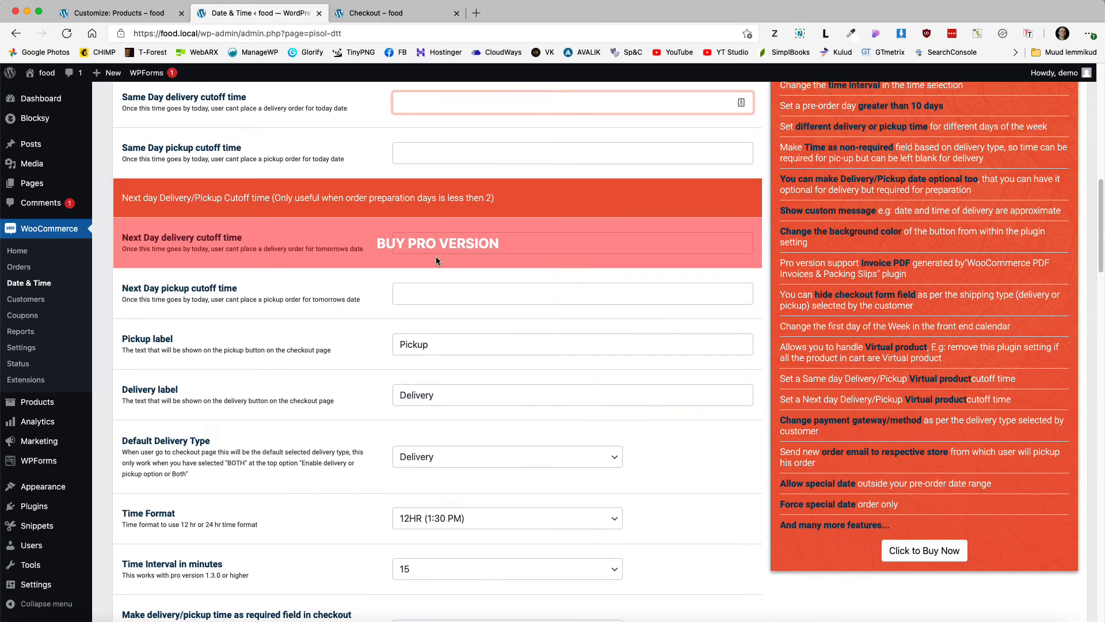
pyautogui.scroll(12, 476, 341)
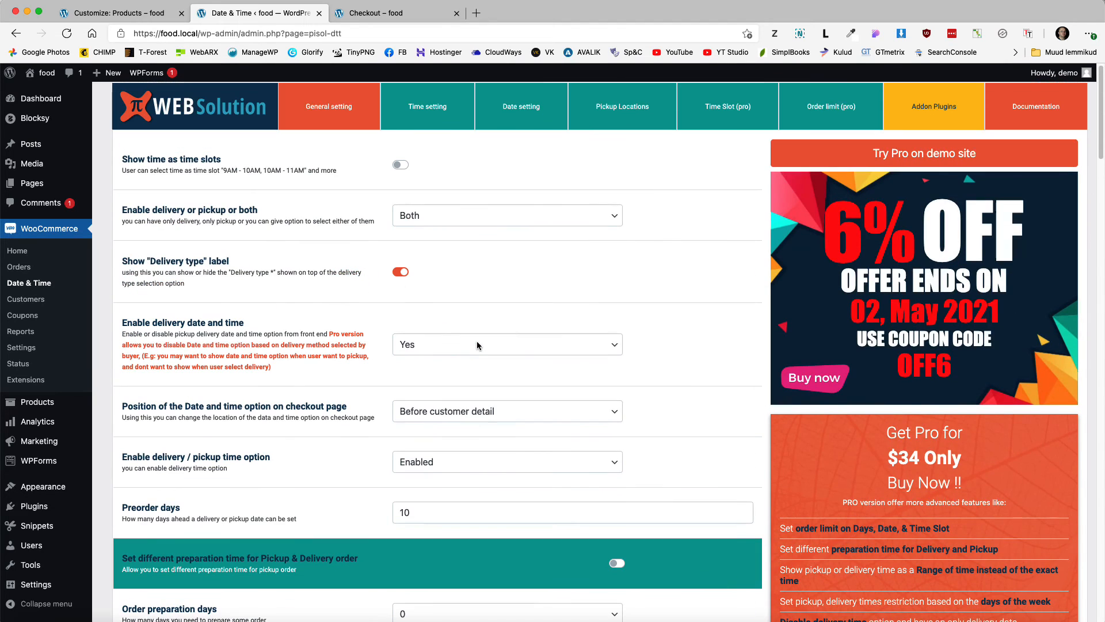
pyautogui.moveTo(961, 464); pyautogui.dragTo(881, 458)
pyautogui.scroll(-1, 618, 420)
pyautogui.scroll(-1, 618, 424)
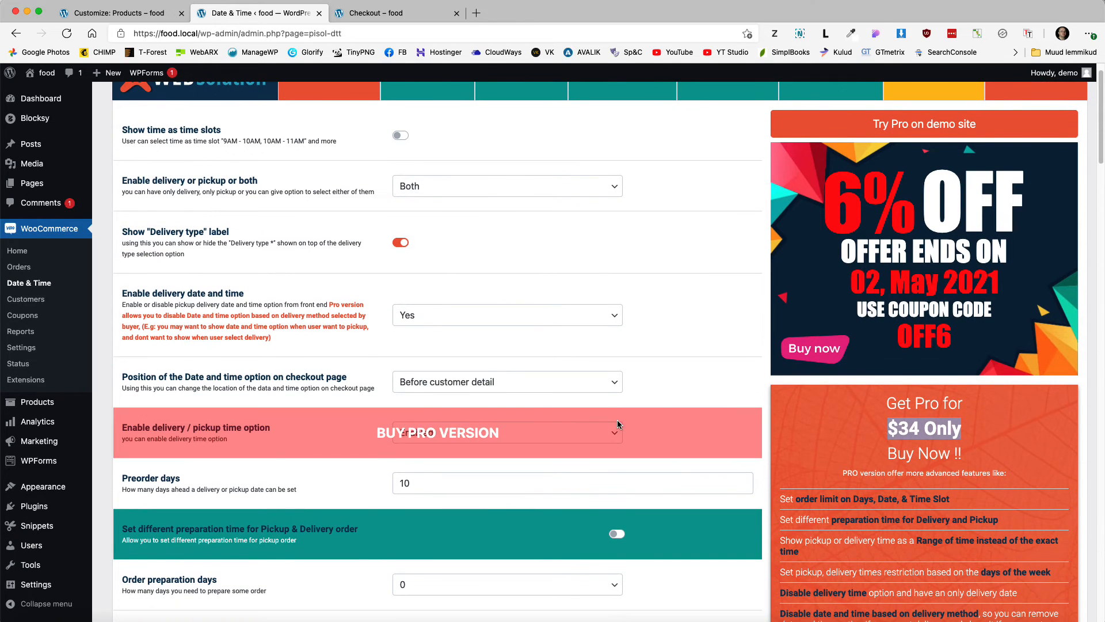
pyautogui.scroll(-10, 582, 418)
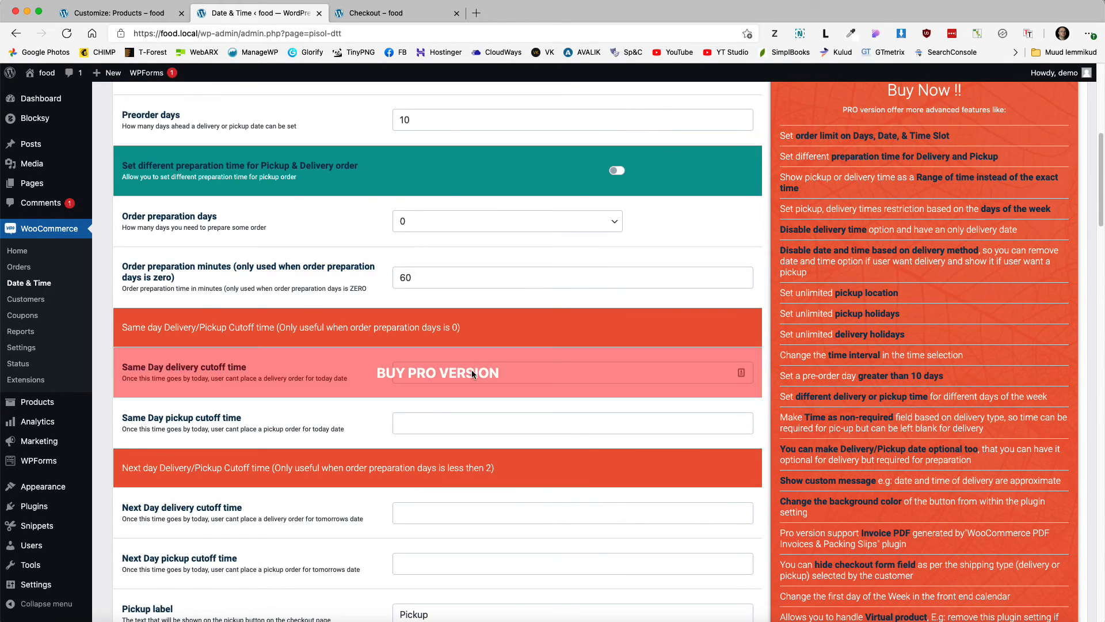
pyautogui.scroll(-6, 500, 351)
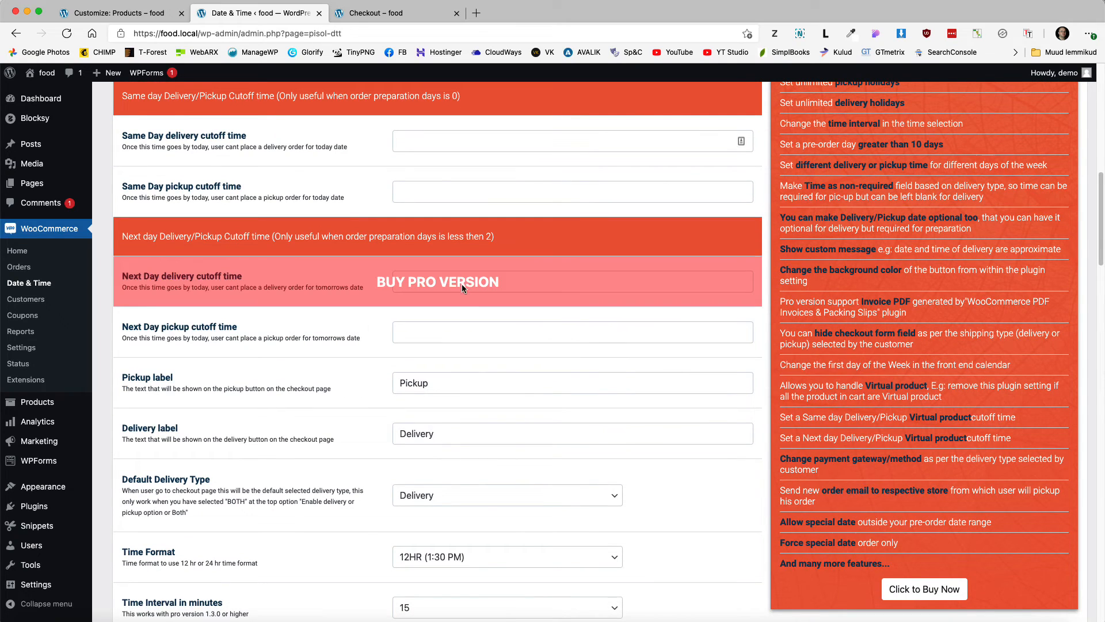
pyautogui.scroll(-1, 437, 340)
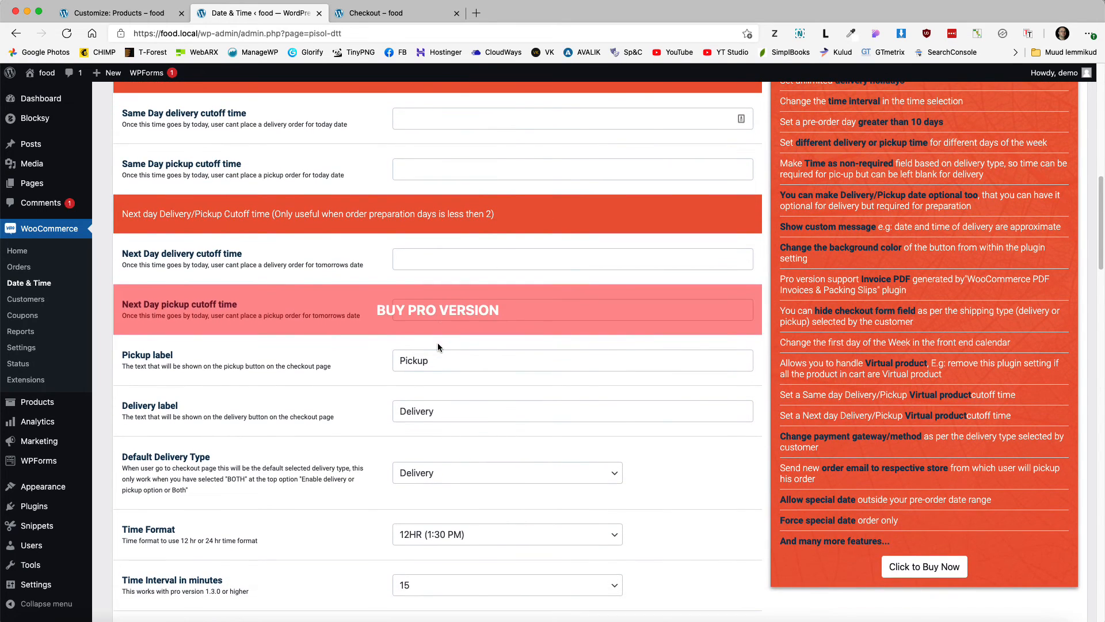
# Step: Set the delivery plugin's Time Format to 24HR (13:30)
pyautogui.doubleClick(432, 362)
pyautogui.doubleClick(445, 412)
pyautogui.scroll(-5, 458, 388)
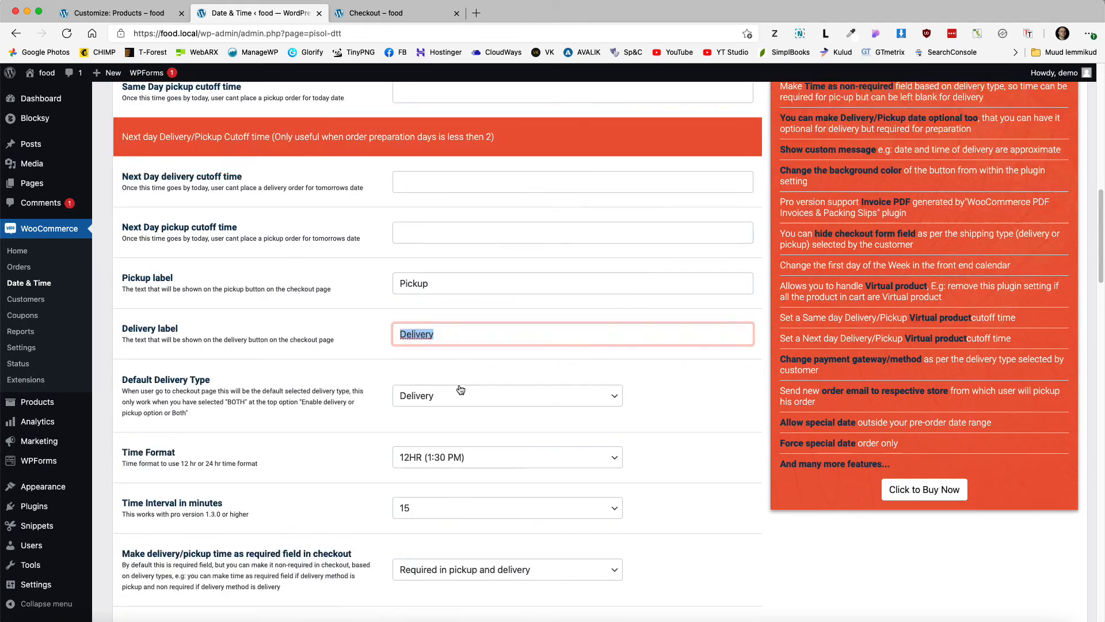
pyautogui.click(452, 333)
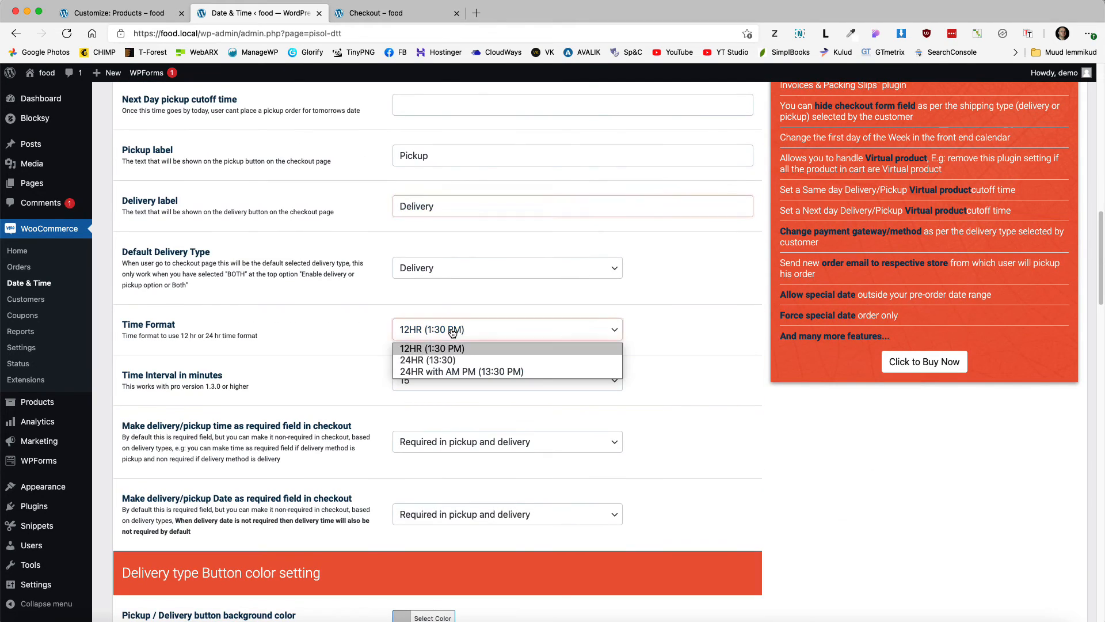
pyautogui.click(429, 359)
# Step: Save the delivery plugin's general settings with Save Changes
pyautogui.scroll(-8, 928, 420)
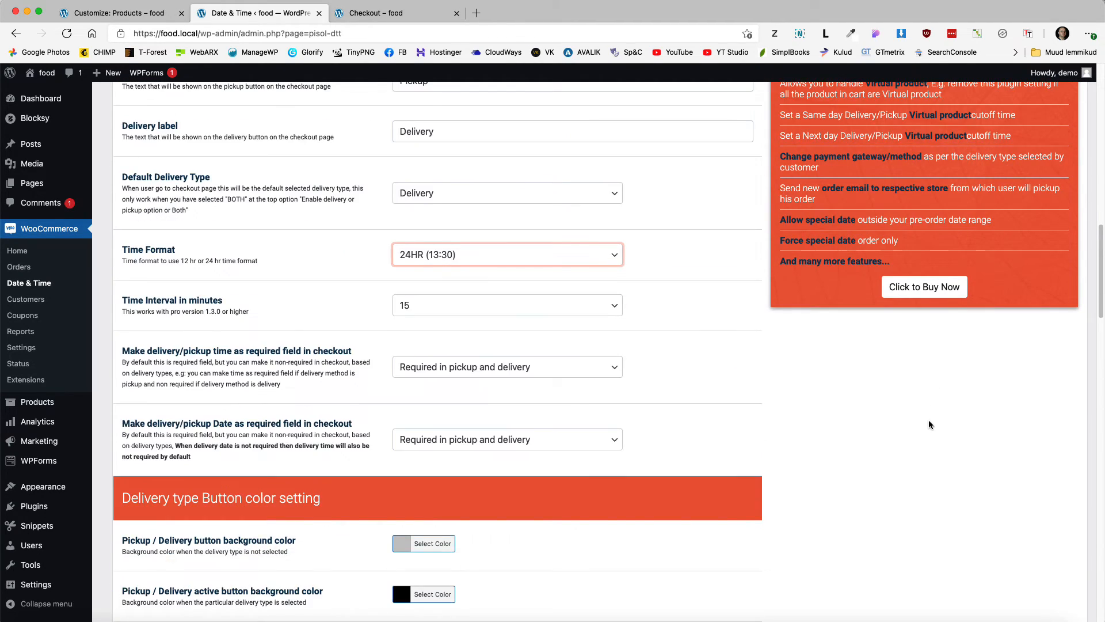
pyautogui.scroll(-12, 506, 401)
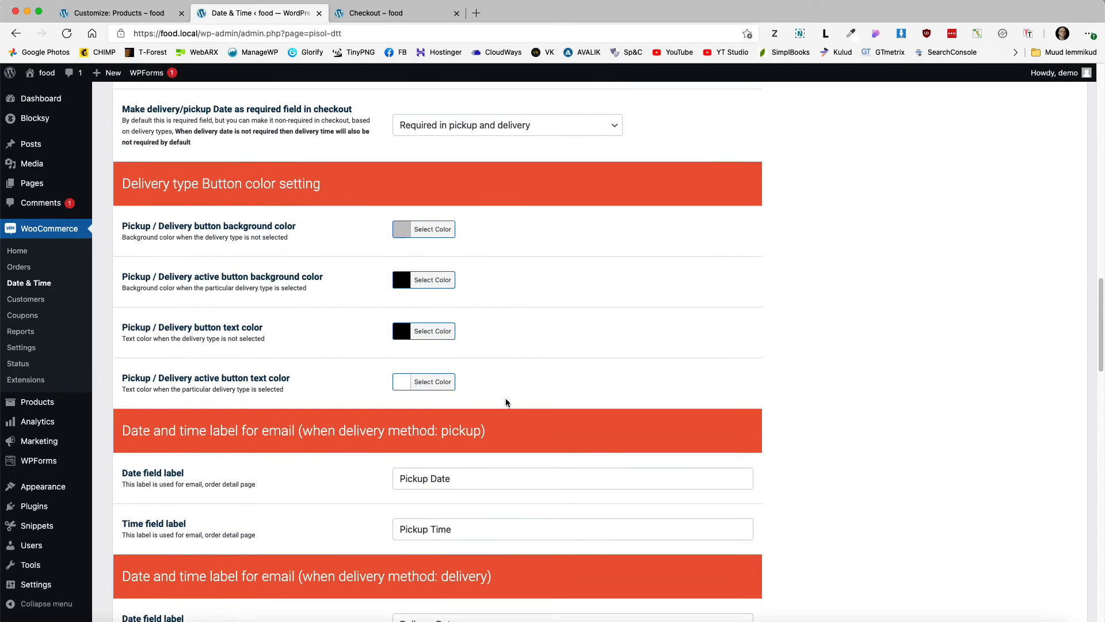
pyautogui.scroll(-10, 505, 401)
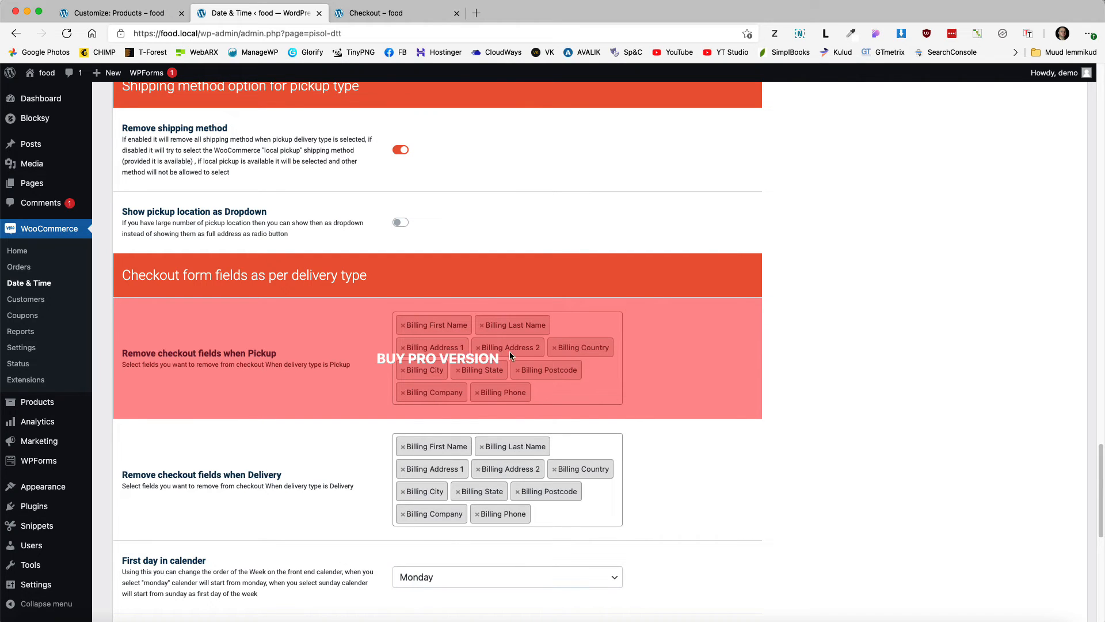
pyautogui.scroll(-5, 523, 354)
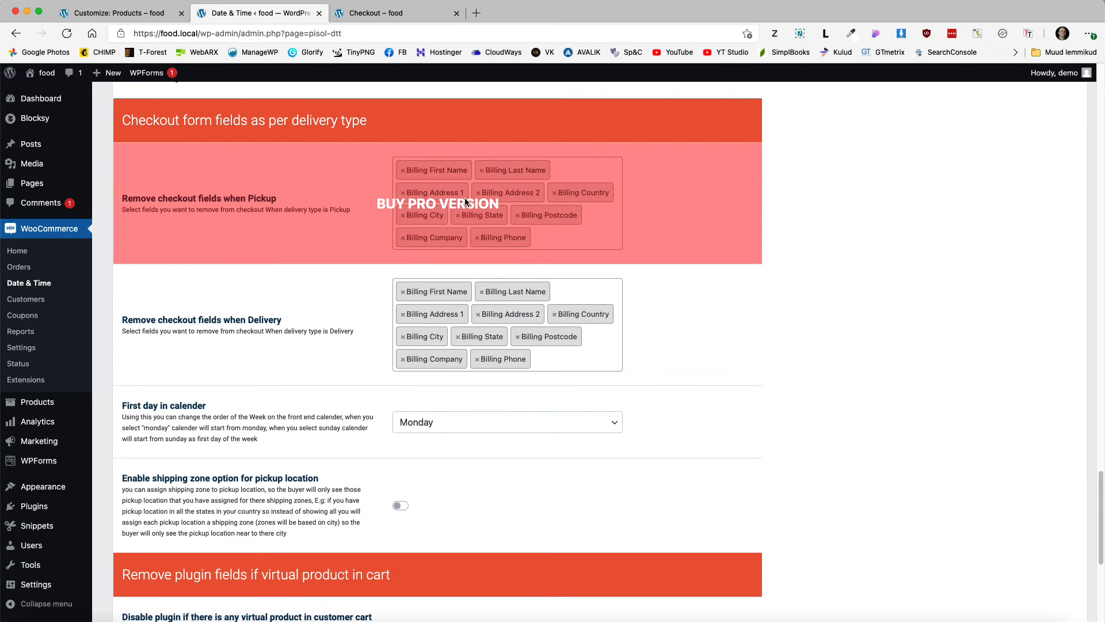
pyautogui.scroll(-6, 501, 362)
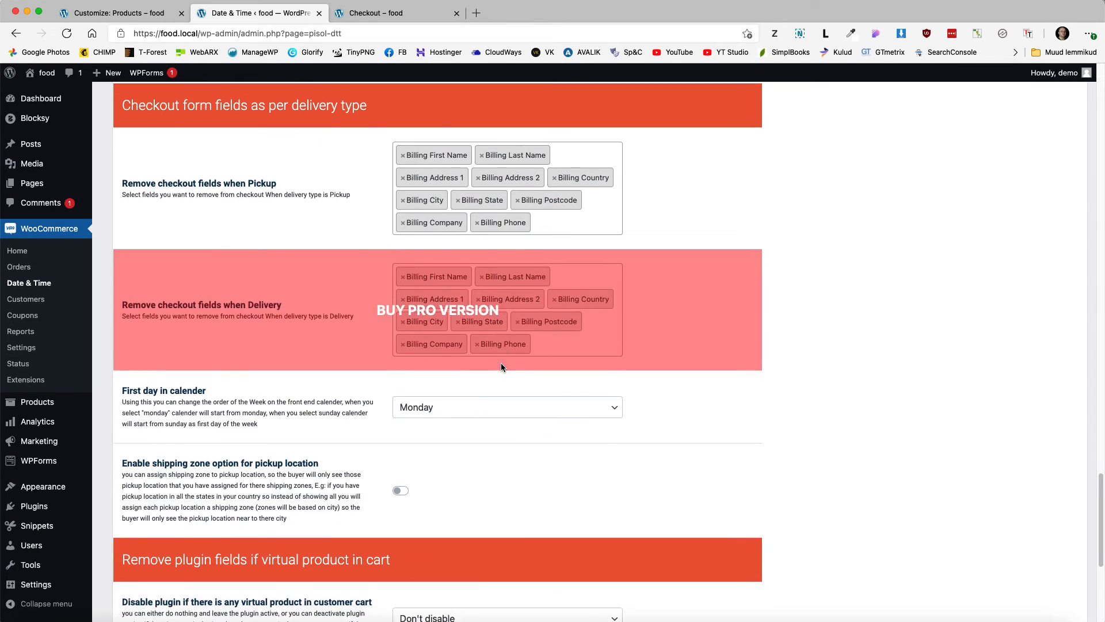
pyautogui.scroll(-7, 474, 381)
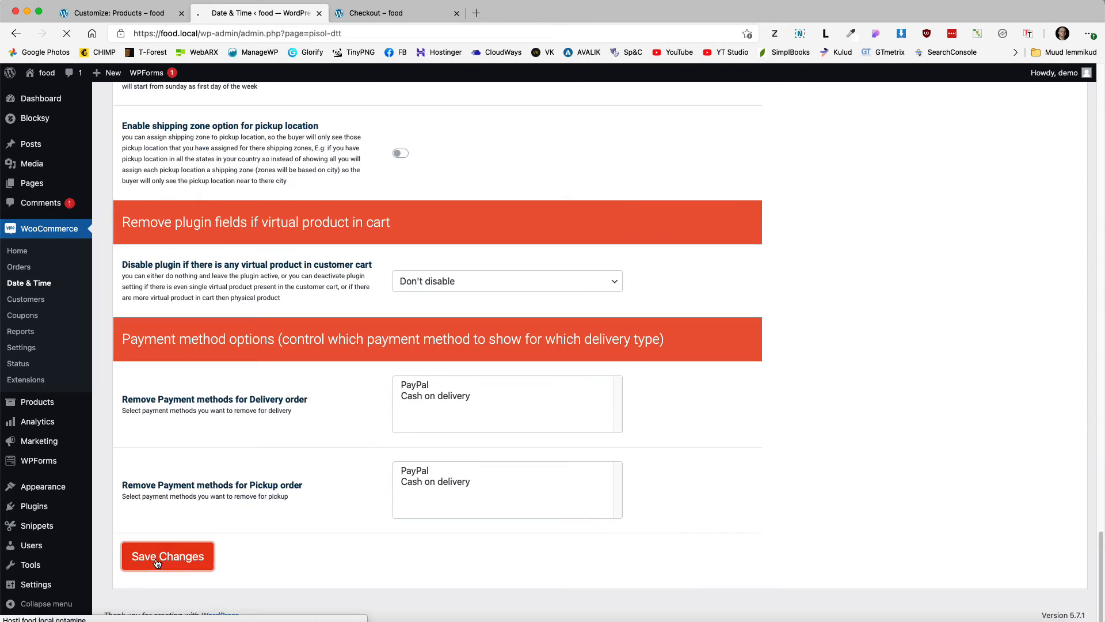
pyautogui.click(158, 556)
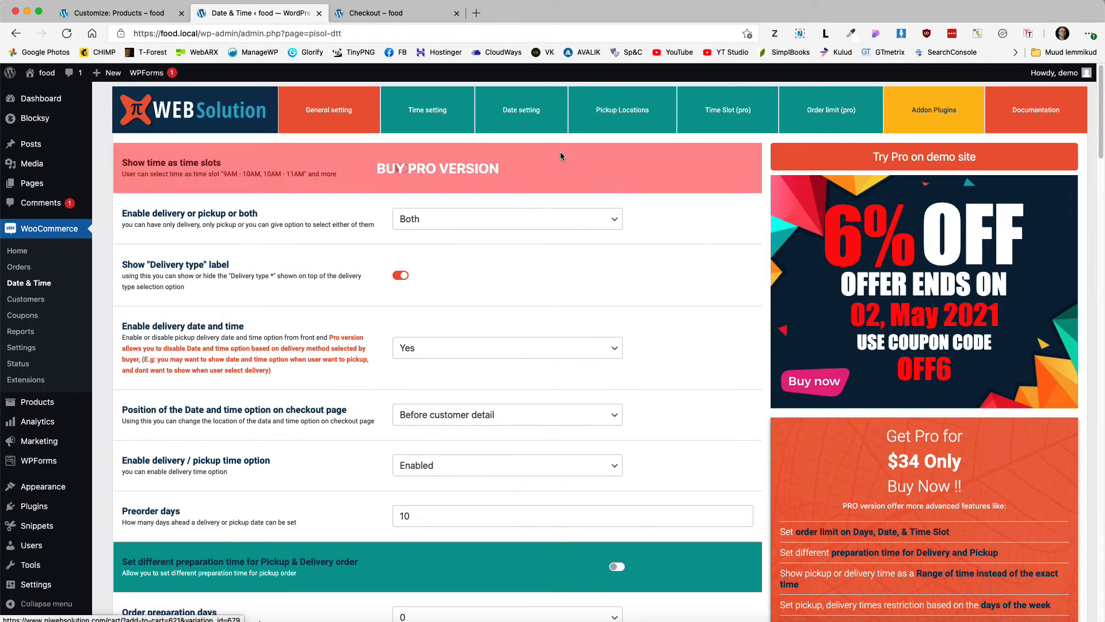
pyautogui.click(437, 119)
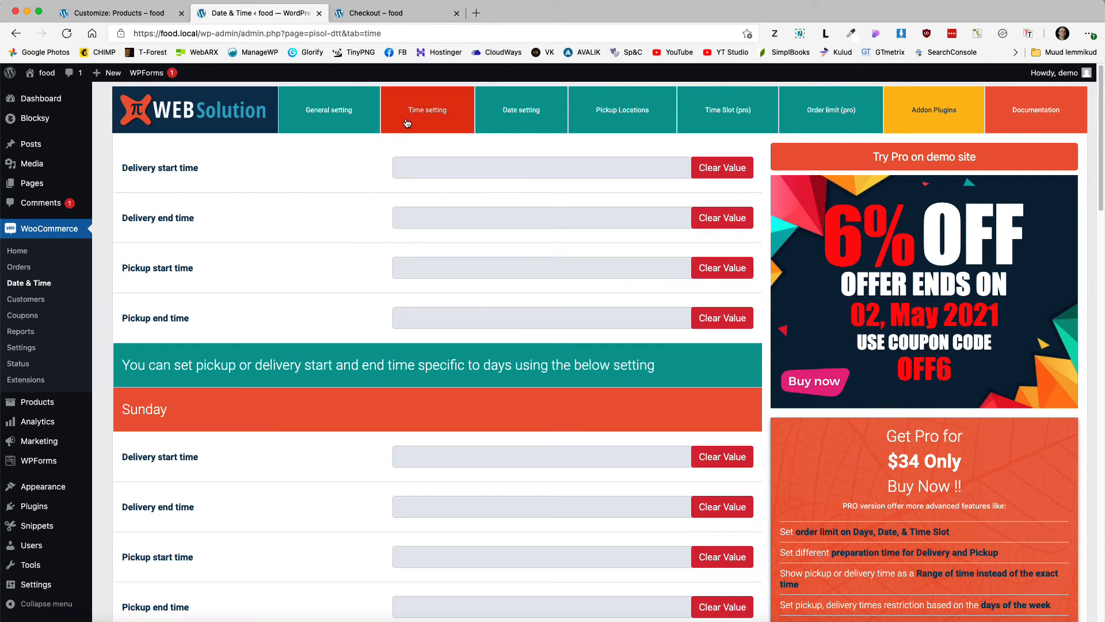
# Step: Set the delivery window to start at 11:00 AM and end at 10:00 PM
pyautogui.click(461, 170)
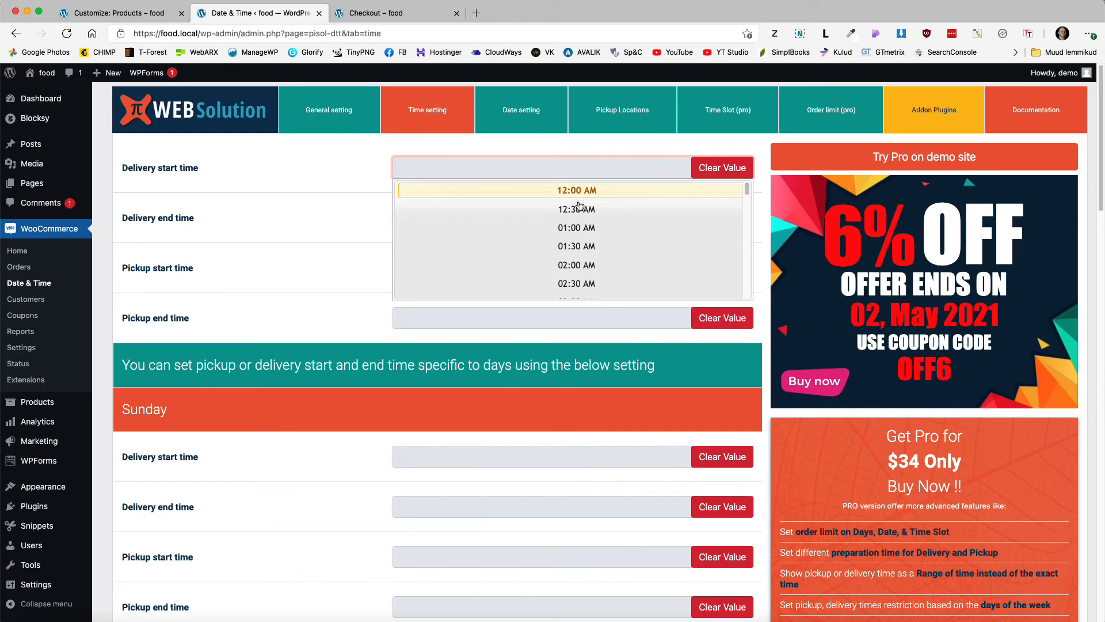
pyautogui.scroll(-3, 584, 218)
pyautogui.scroll(-10, 581, 225)
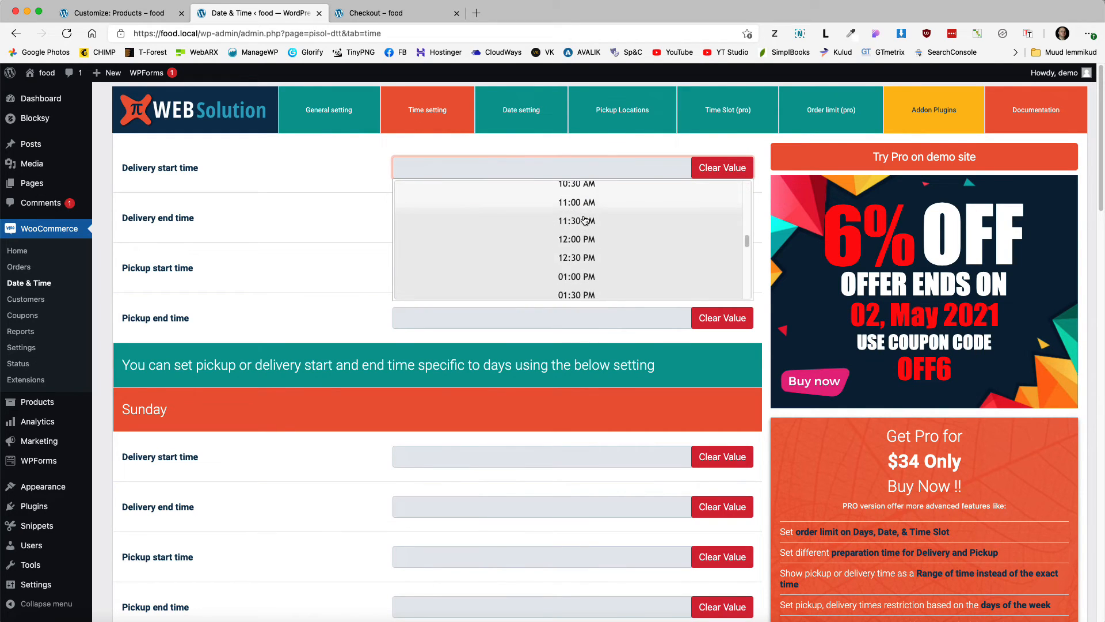
pyautogui.click(576, 228)
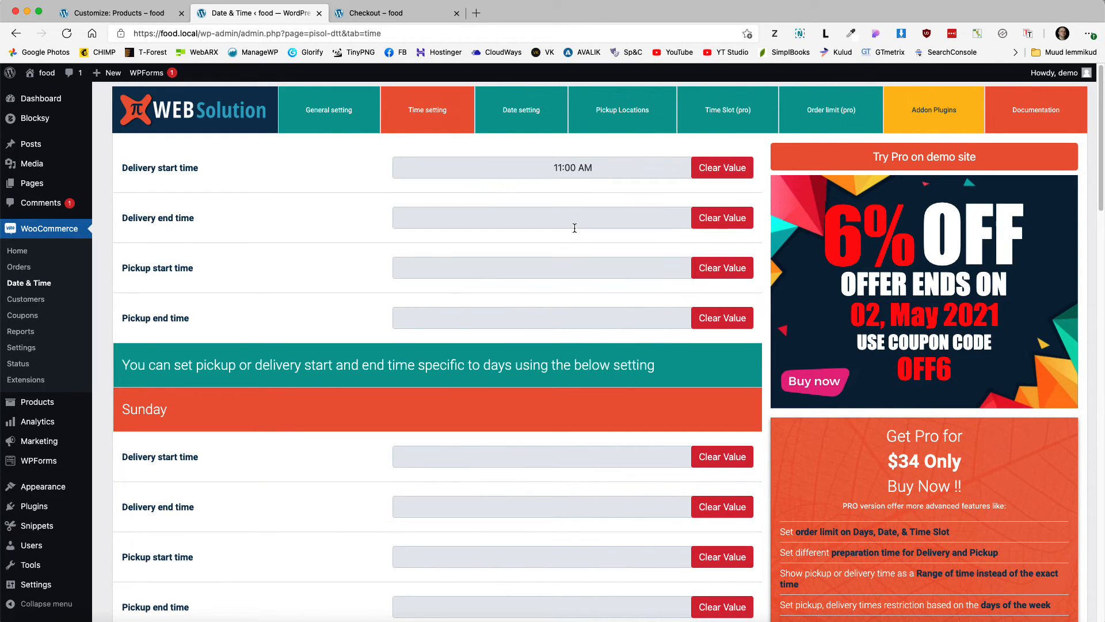
pyautogui.click(535, 212)
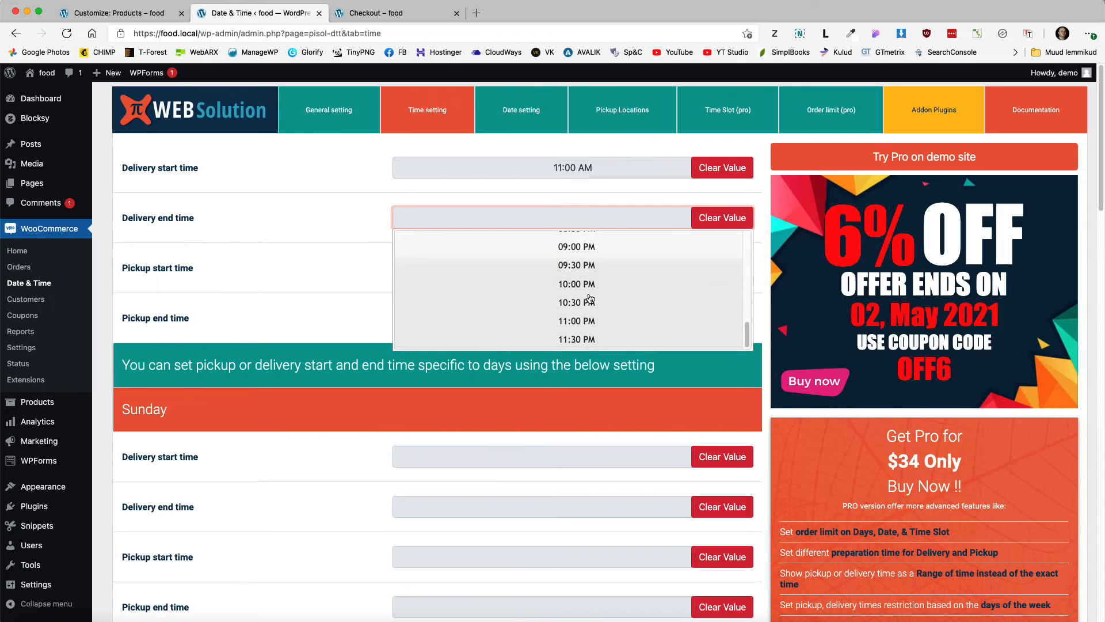
pyautogui.click(576, 284)
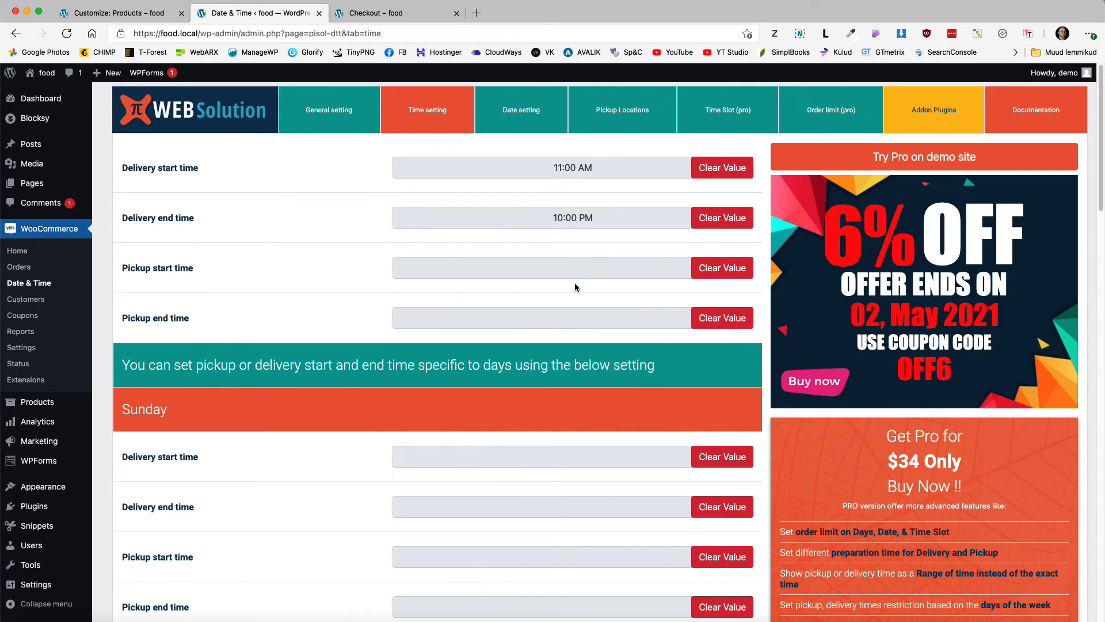
# Step: Set pickup from 12:00 PM to 09:30 PM and save the time settings
pyautogui.click(534, 267)
pyautogui.scroll(-2, 541, 288)
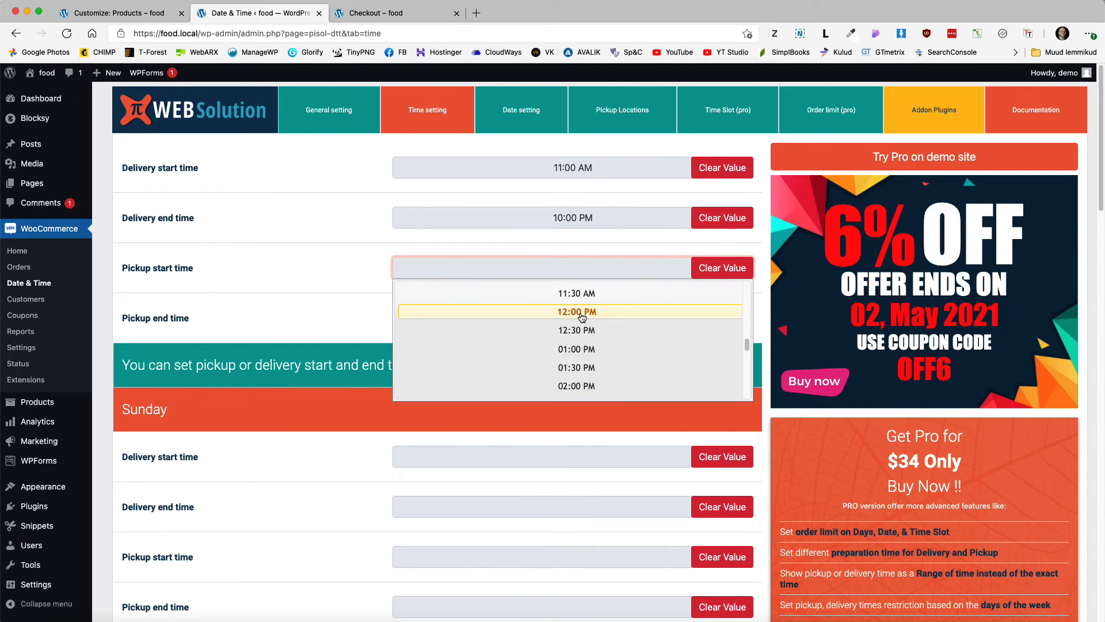
pyautogui.click(580, 314)
pyautogui.click(576, 318)
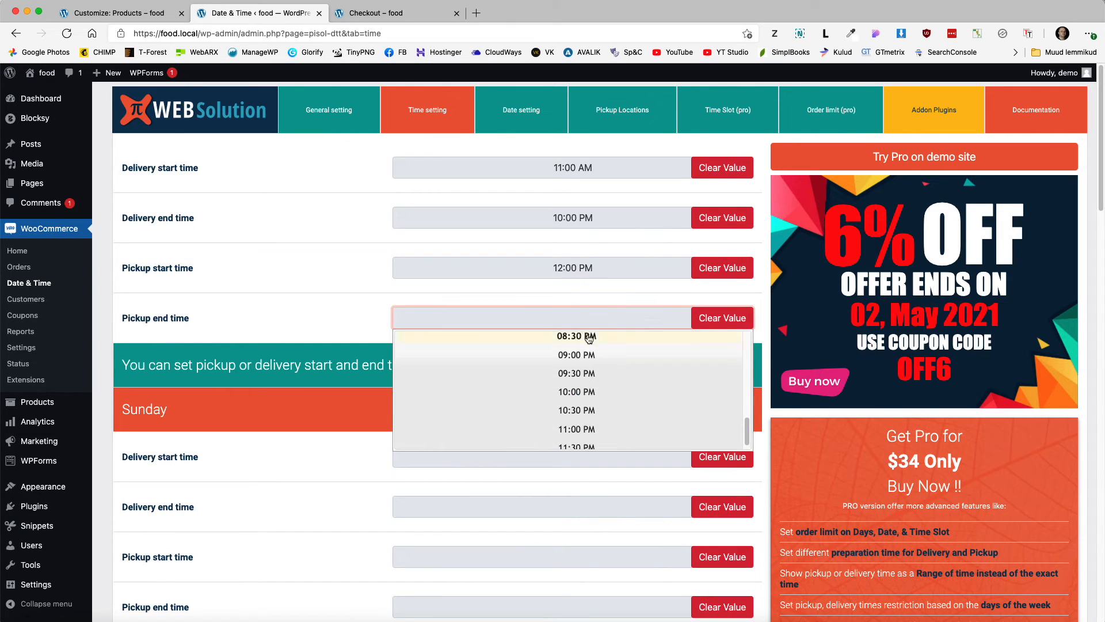
pyautogui.scroll(-2, 587, 392)
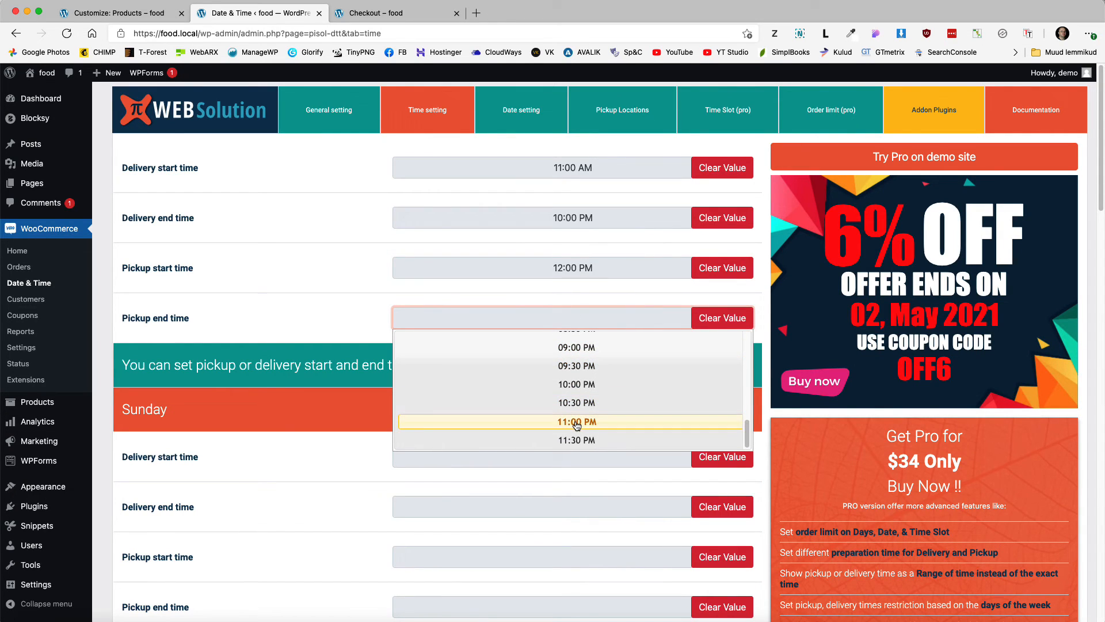
pyautogui.click(573, 365)
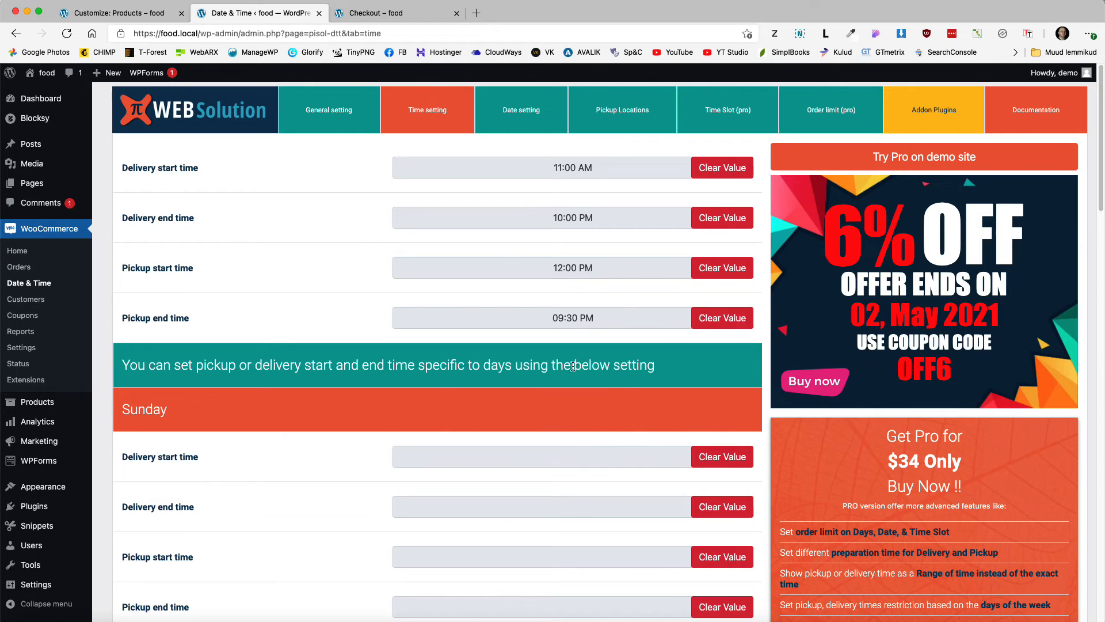
pyautogui.scroll(-10, 383, 442)
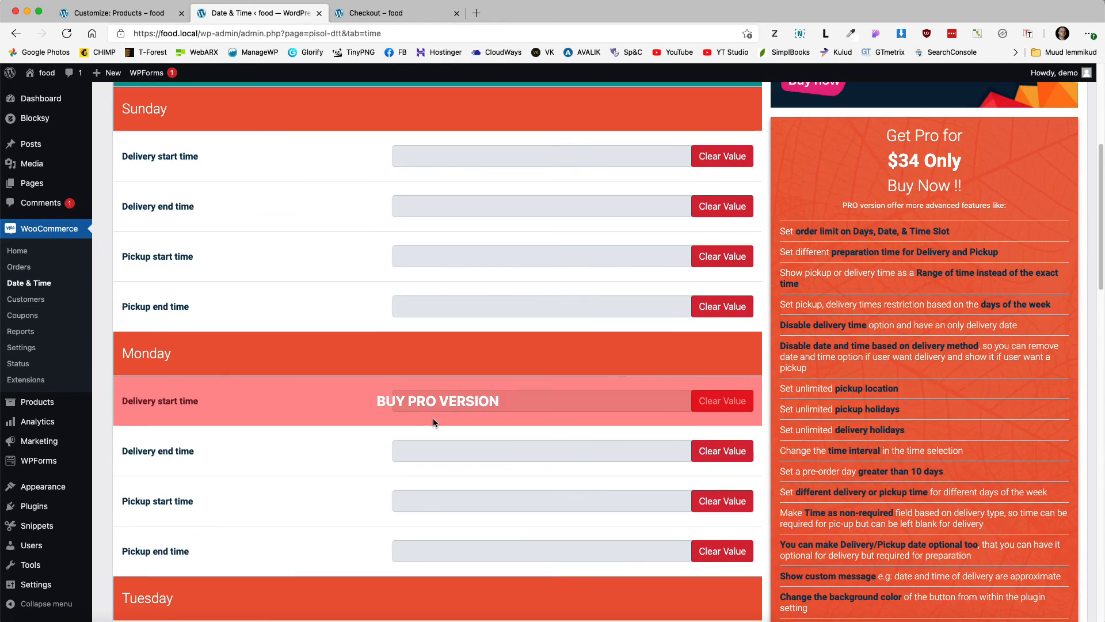
pyautogui.scroll(-10, 458, 413)
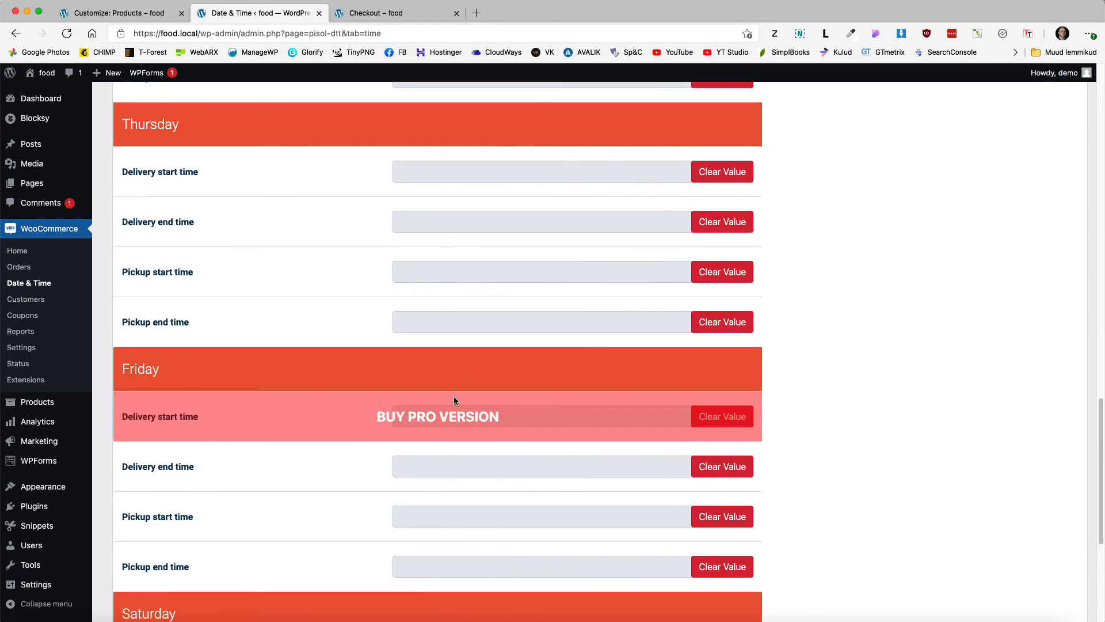
pyautogui.scroll(-5, 474, 298)
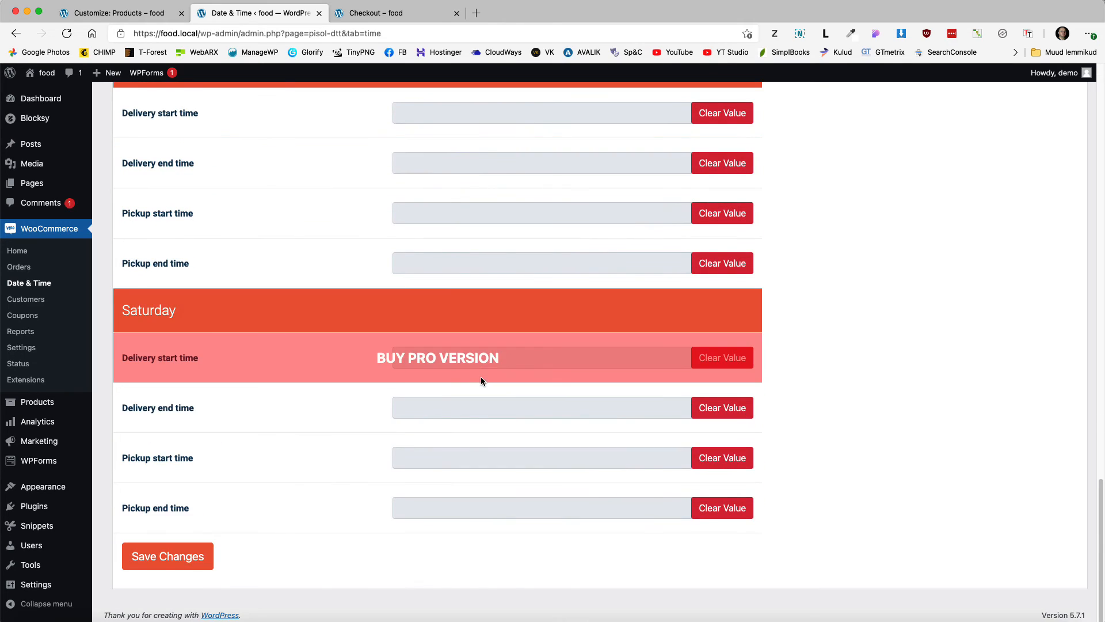
pyautogui.click(156, 558)
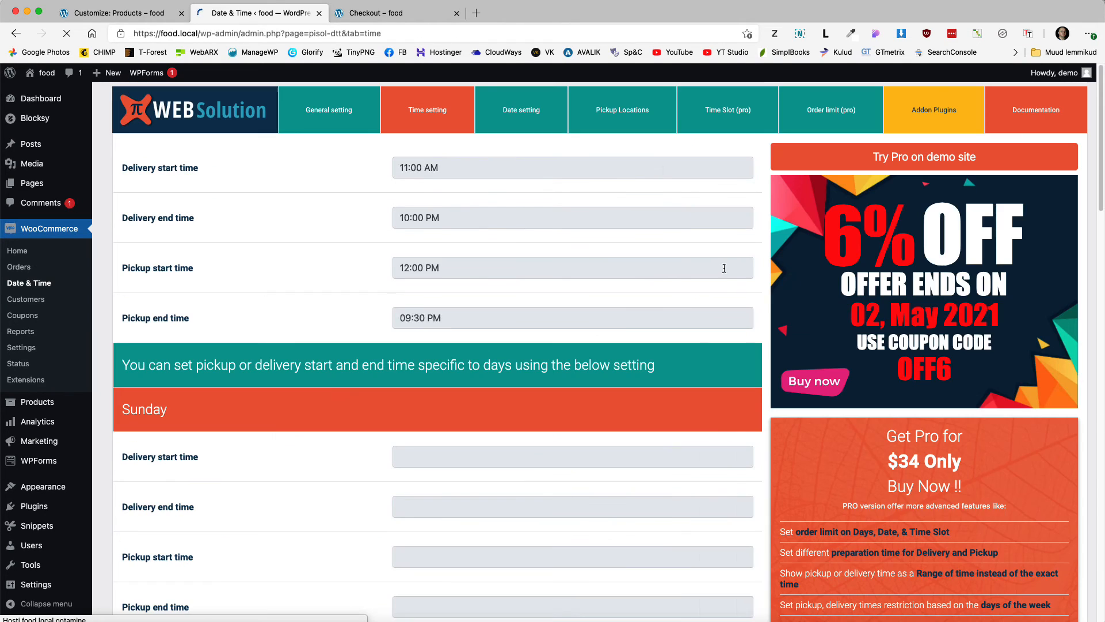
# Step: In the date settings, make delivery available all seven days, Sunday through Saturday
pyautogui.click(528, 112)
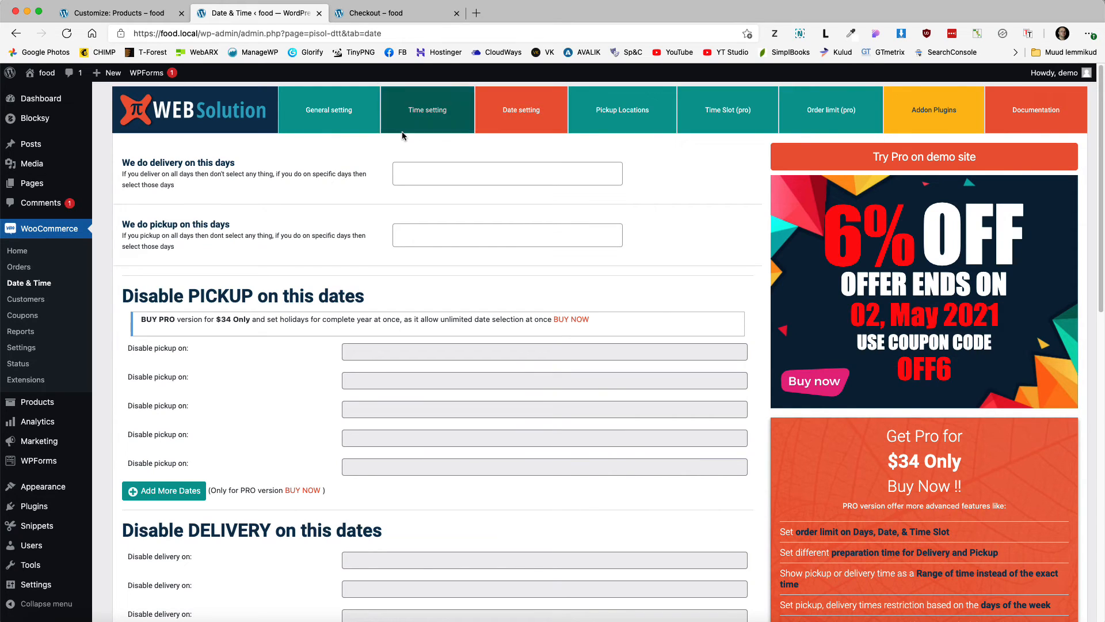
pyautogui.click(443, 172)
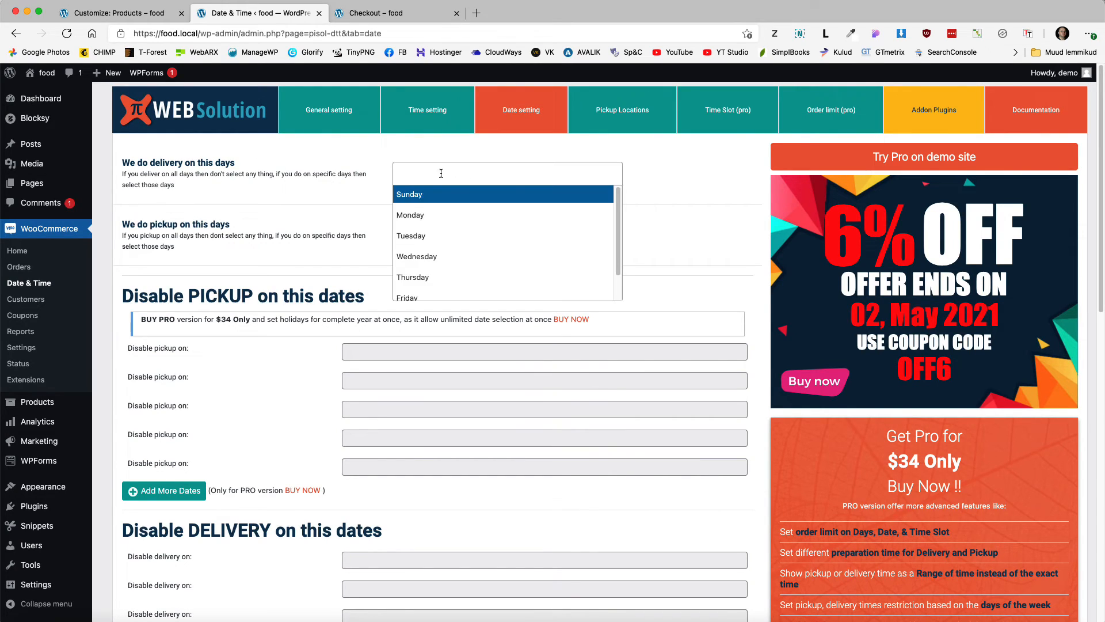
pyautogui.click(424, 195)
pyautogui.click(455, 174)
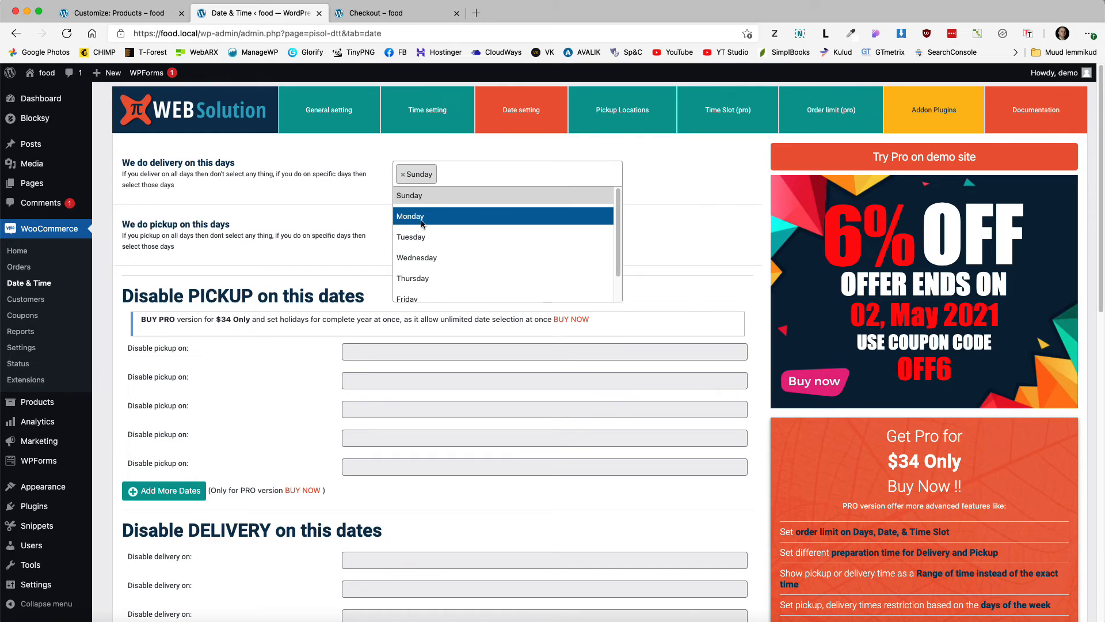
pyautogui.click(420, 215)
pyautogui.click(505, 175)
pyautogui.click(427, 234)
pyautogui.click(551, 174)
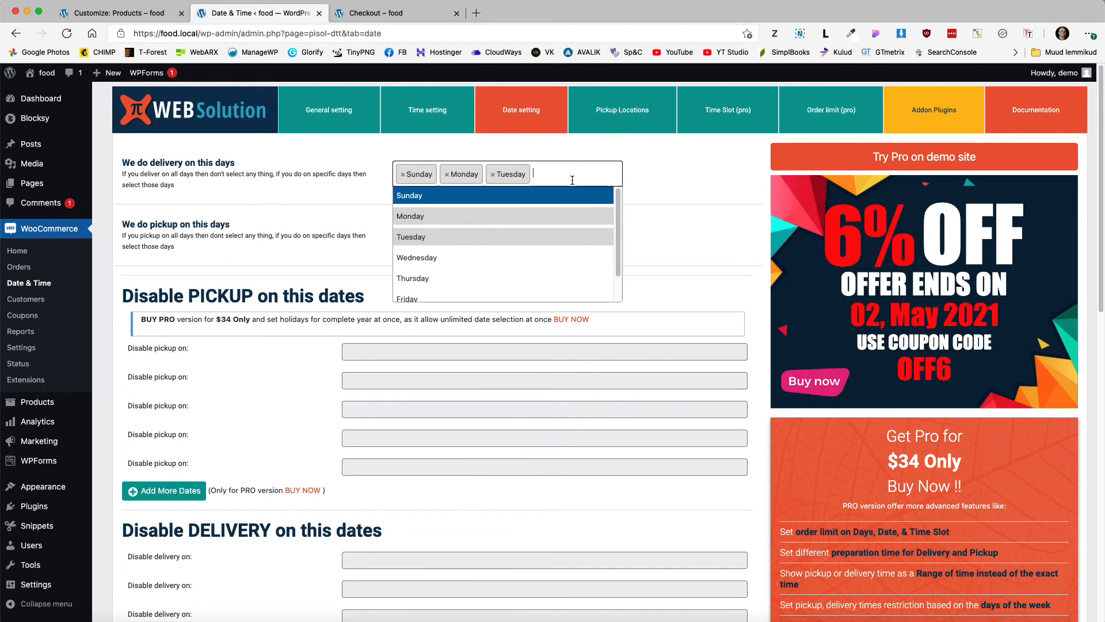
pyautogui.click(419, 258)
pyautogui.click(598, 181)
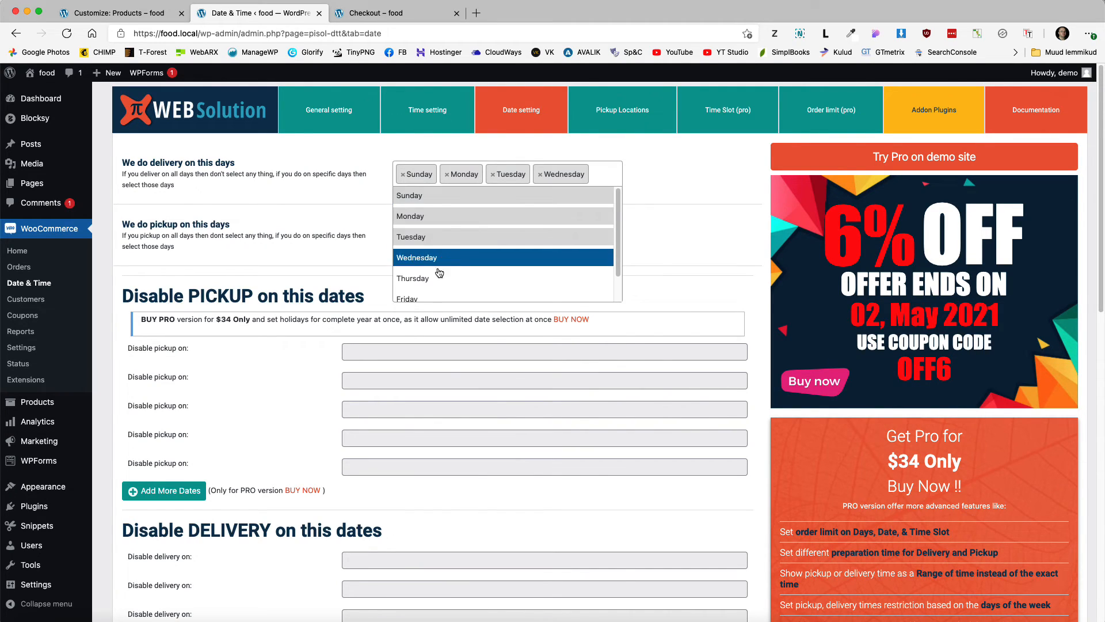
pyautogui.click(440, 277)
pyautogui.click(470, 192)
pyautogui.scroll(-2, 438, 256)
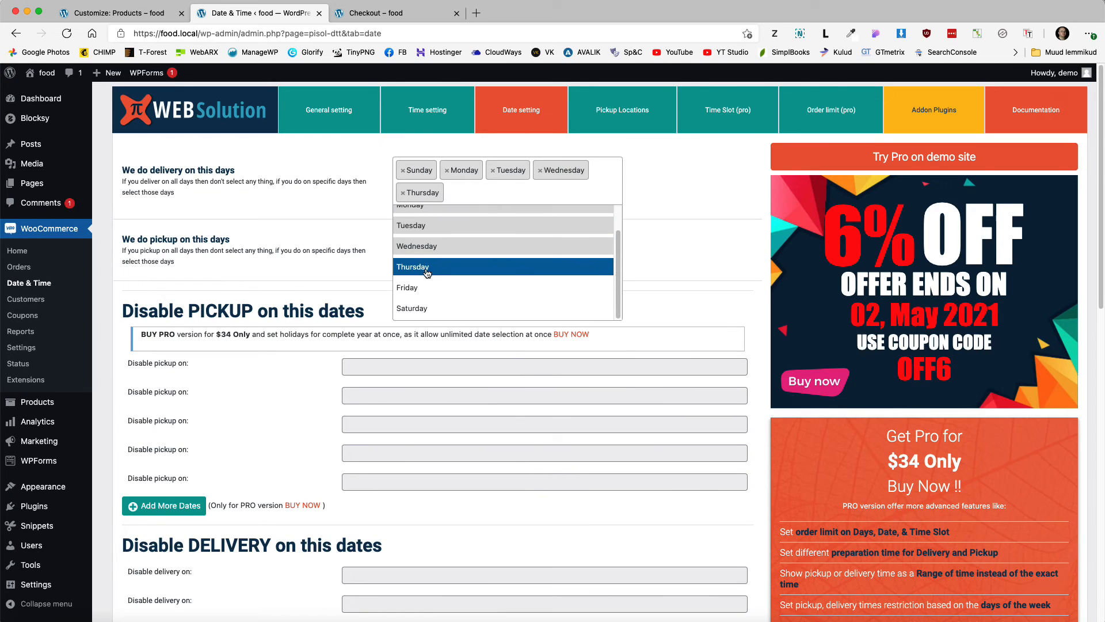
pyautogui.click(419, 286)
pyautogui.click(508, 198)
pyautogui.scroll(-2, 430, 296)
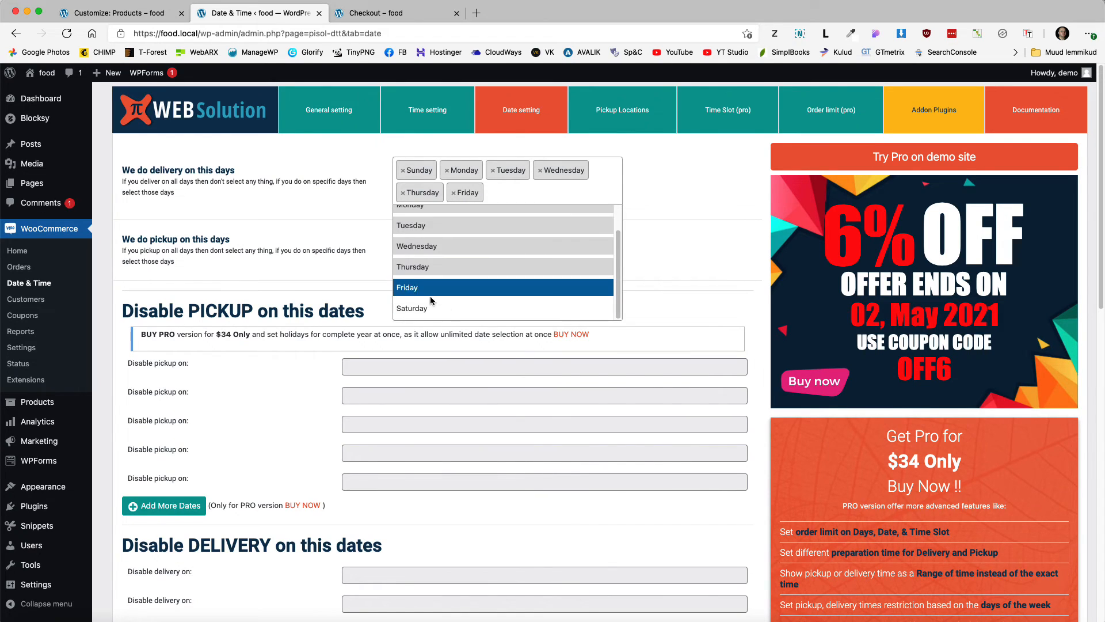
pyautogui.click(429, 308)
pyautogui.scroll(-1, 516, 231)
# Step: Make pickup available every day, adding Sunday, Monday, Tuesday, Friday and Saturday
pyautogui.click(433, 241)
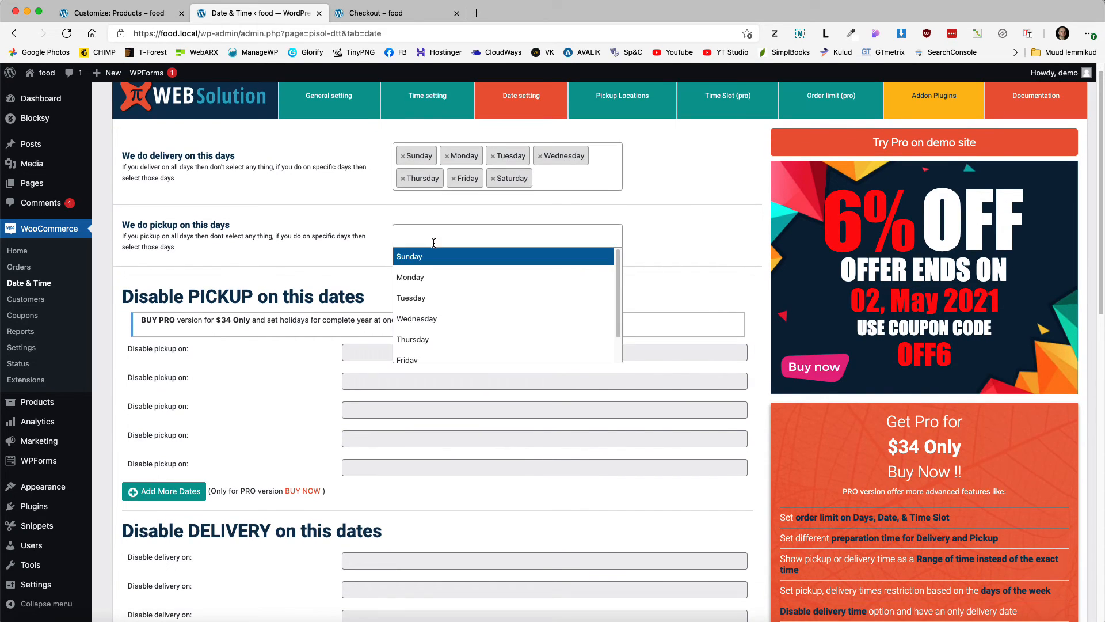
pyautogui.click(423, 257)
pyautogui.click(437, 237)
pyautogui.click(424, 277)
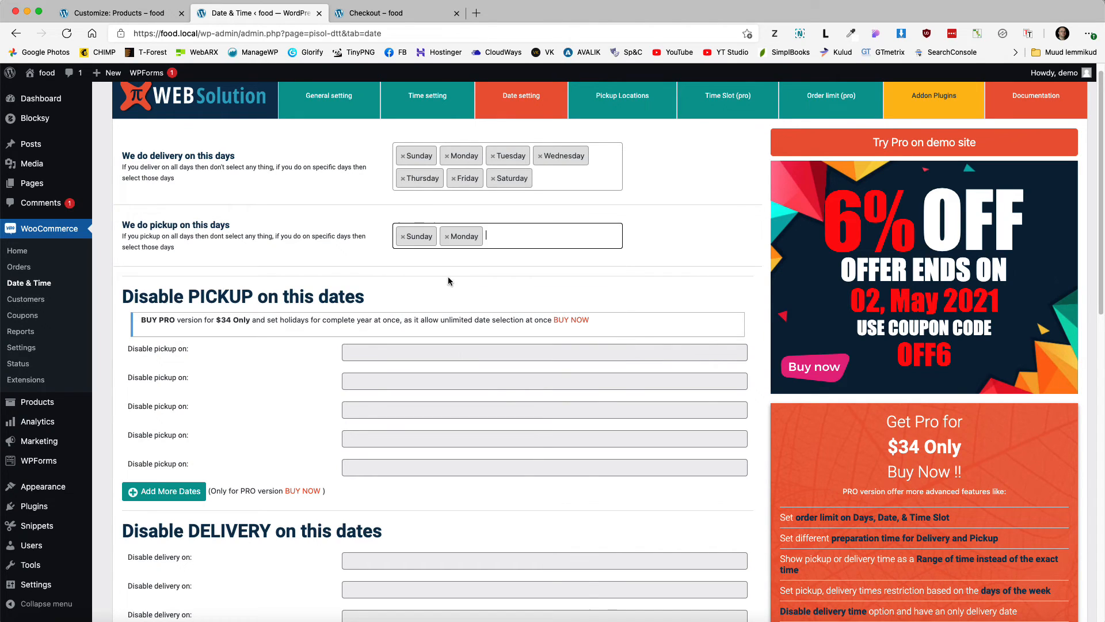
pyautogui.click(510, 240)
pyautogui.click(450, 301)
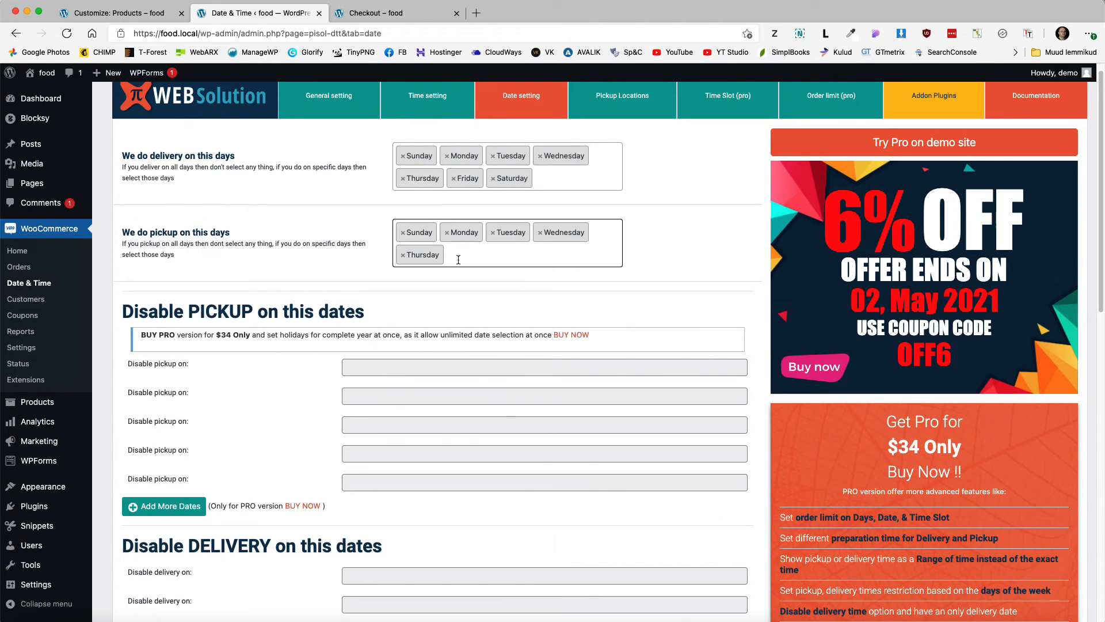
pyautogui.click(458, 259)
pyautogui.scroll(-1, 432, 340)
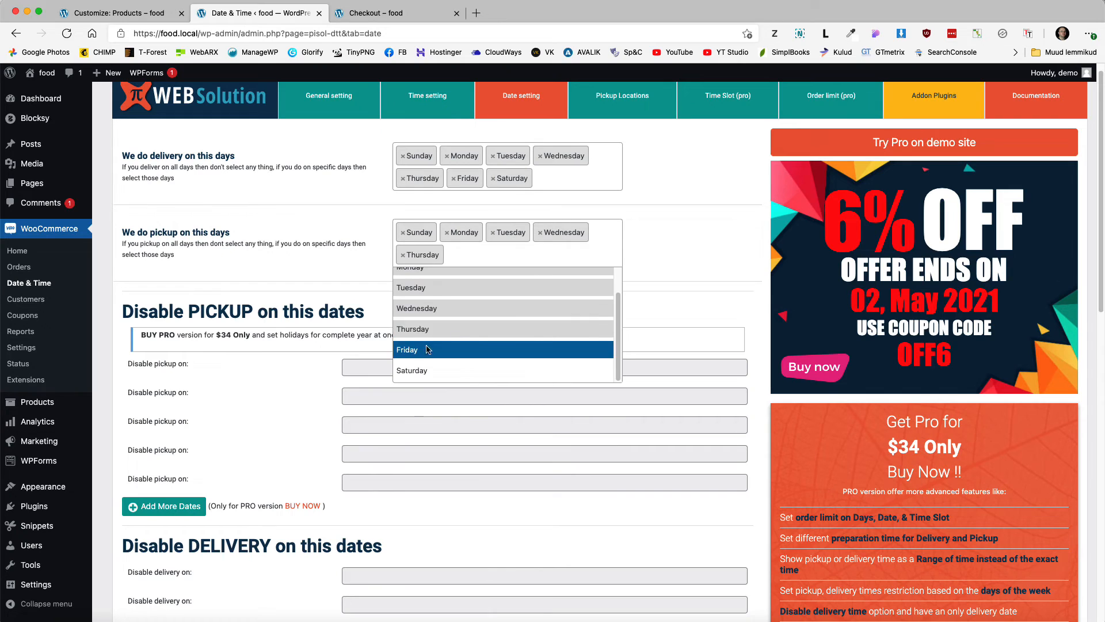
pyautogui.click(427, 351)
pyautogui.click(483, 258)
pyautogui.scroll(-3, 455, 333)
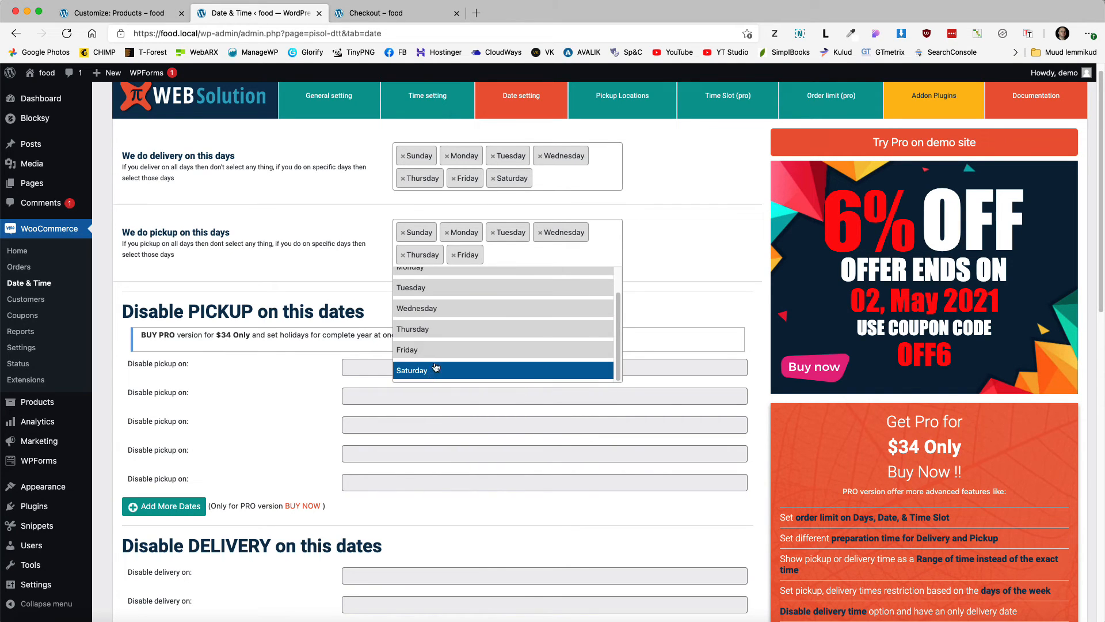
pyautogui.click(454, 365)
pyautogui.scroll(-5, 455, 353)
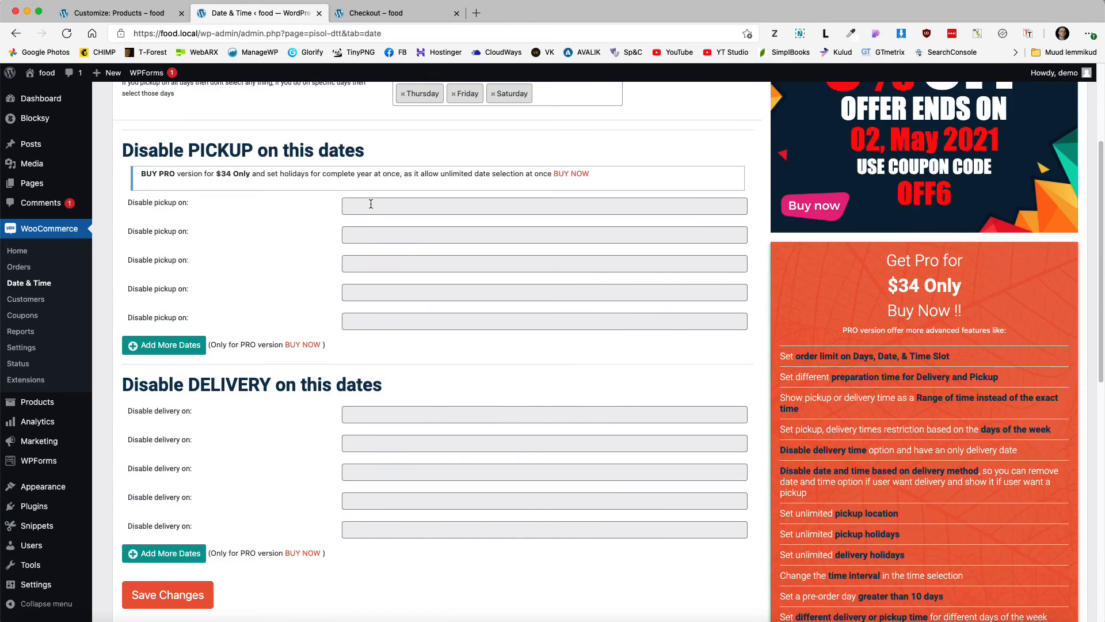
# Step: Disable pickup on 2021/05/05 and 2021/05/12
pyautogui.click(357, 206)
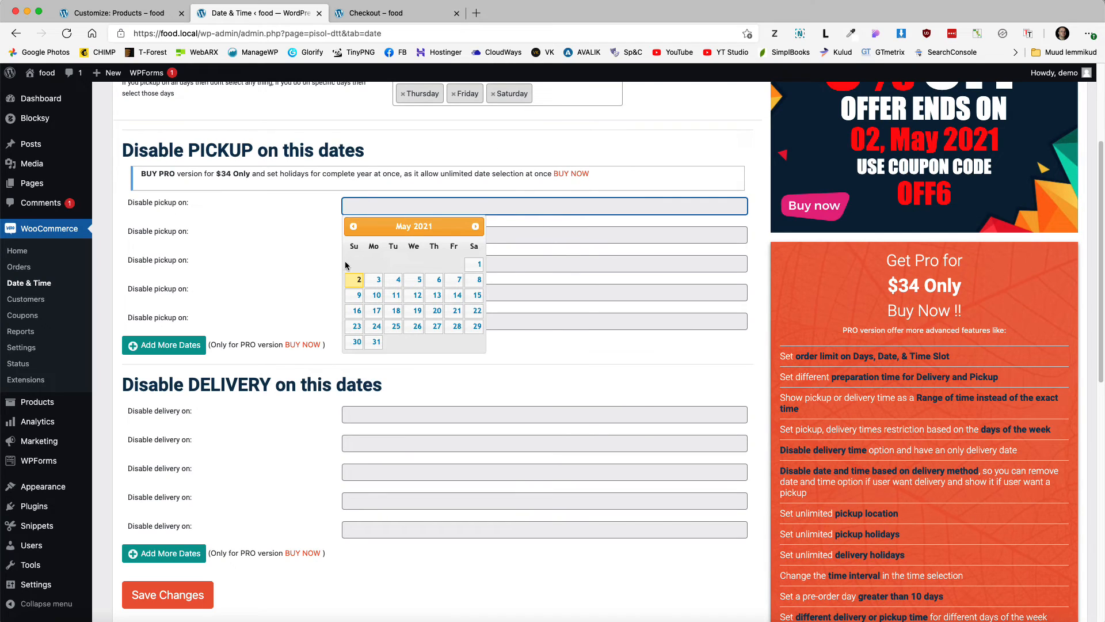
pyautogui.click(420, 280)
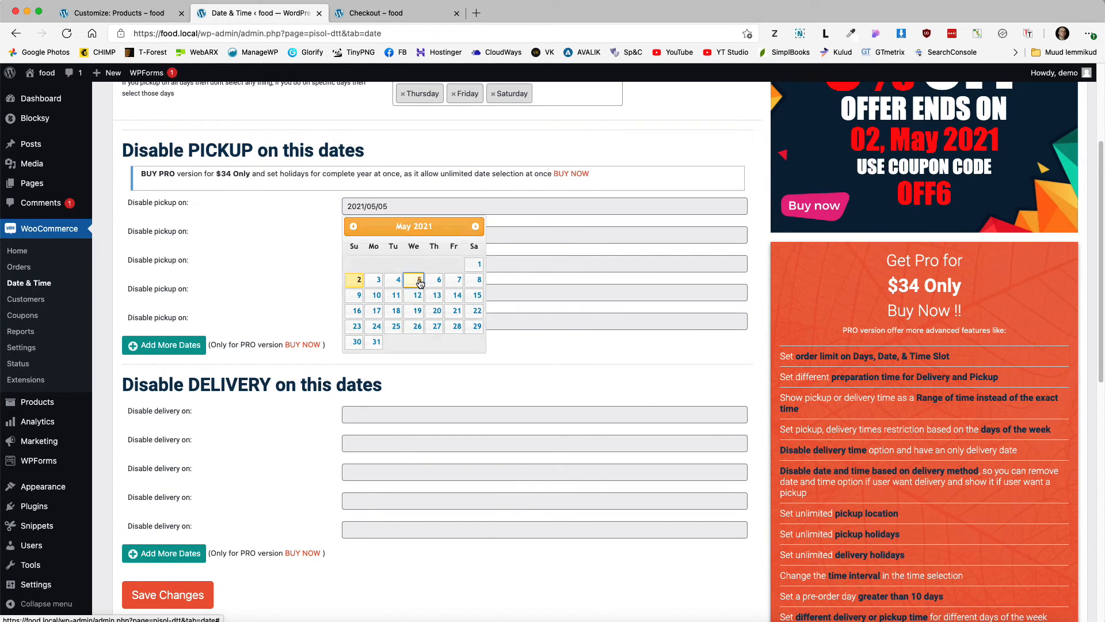
pyautogui.click(349, 234)
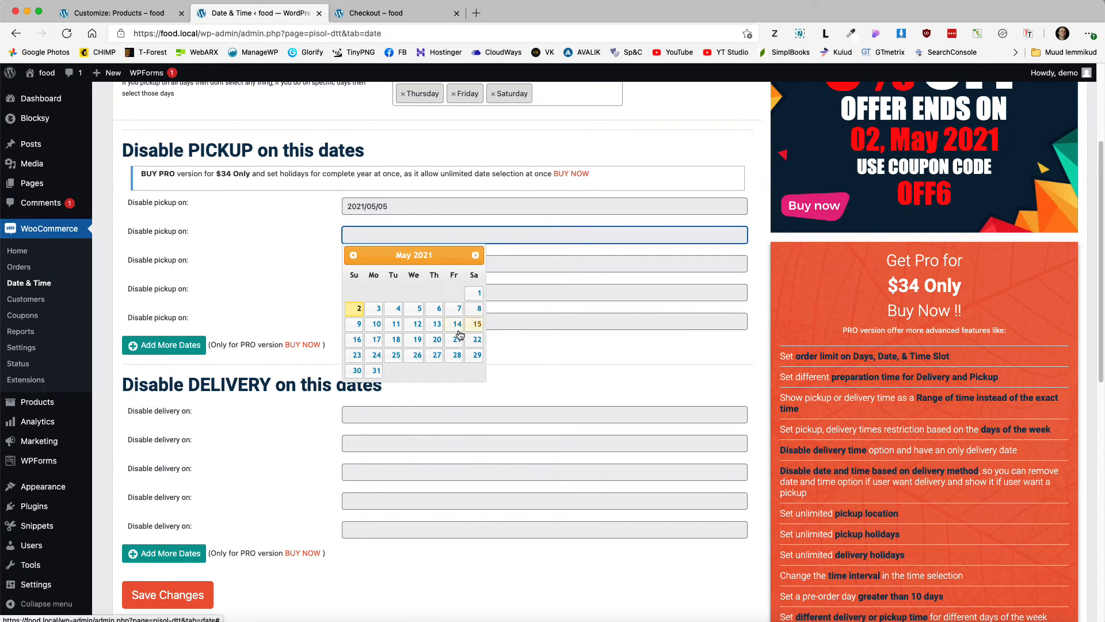
pyautogui.click(418, 325)
# Step: Disable delivery on 2021/05/06 and 2021/05/13 and save the date settings
pyautogui.scroll(-3, 328, 336)
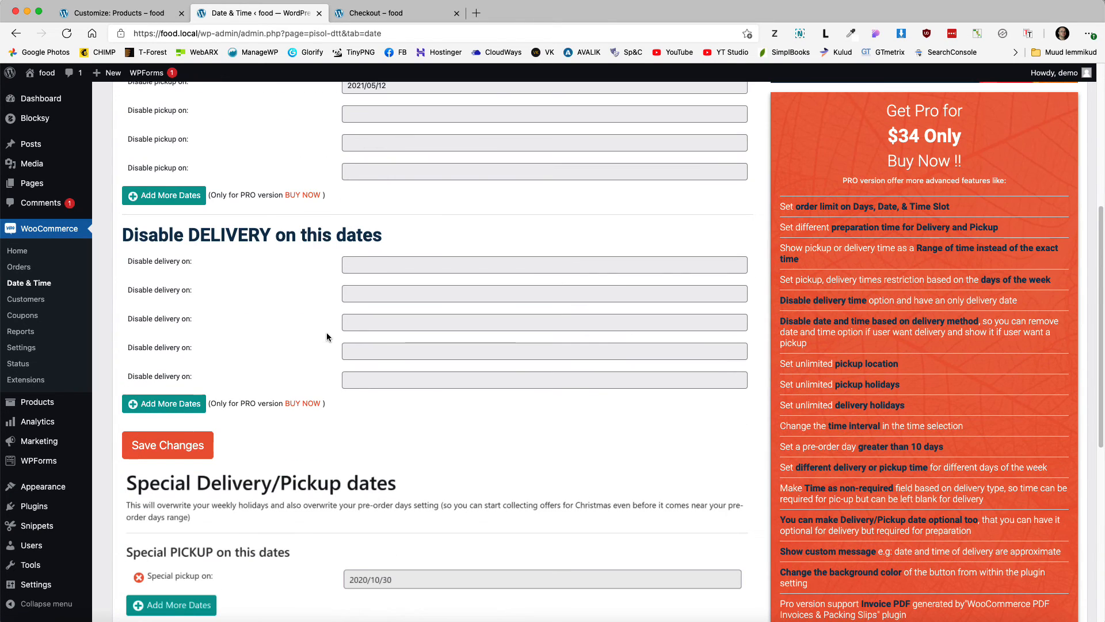
pyautogui.click(397, 263)
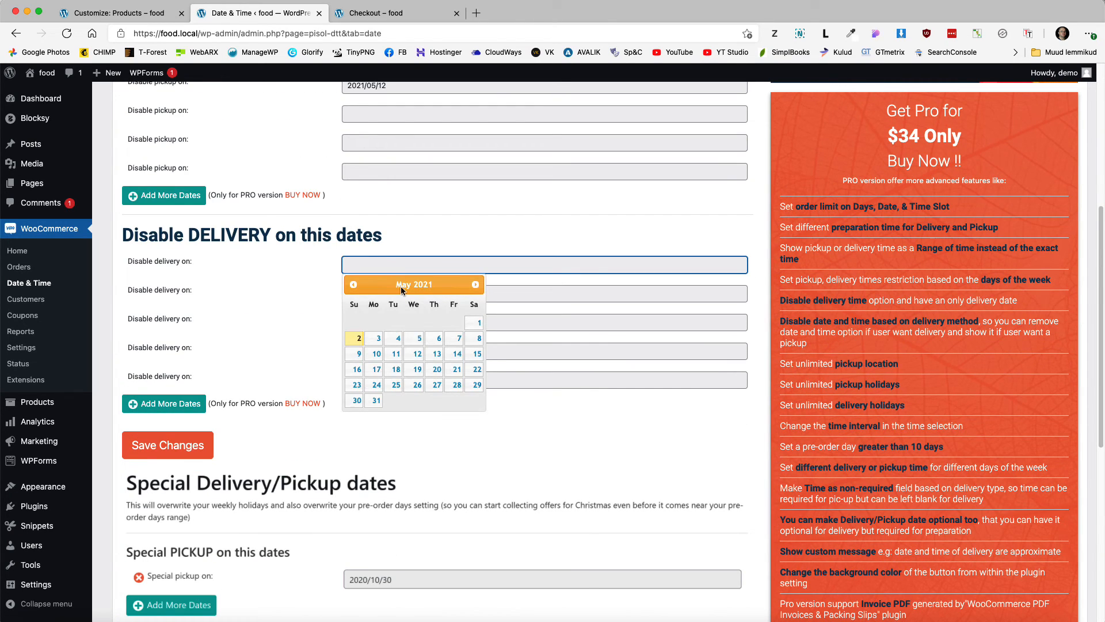
pyautogui.click(437, 341)
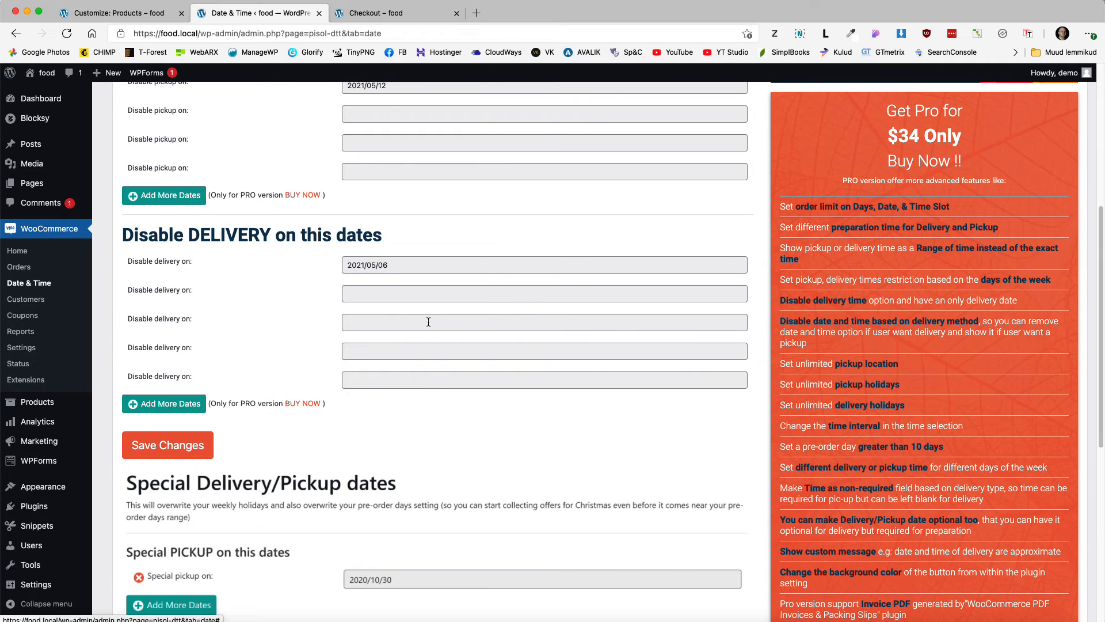
pyautogui.click(371, 296)
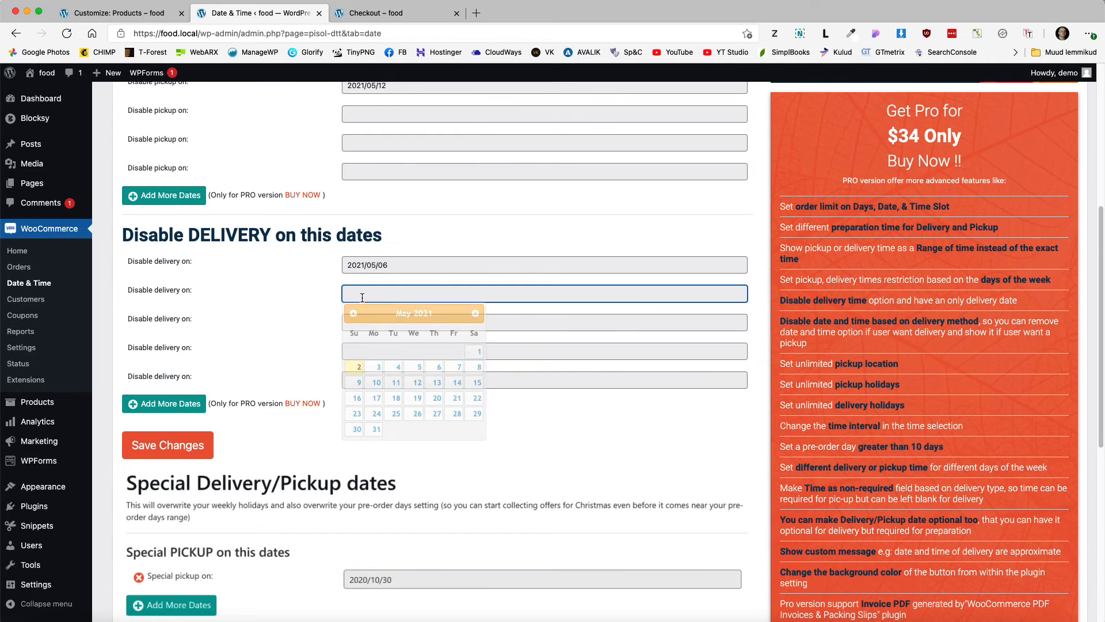
pyautogui.click(437, 382)
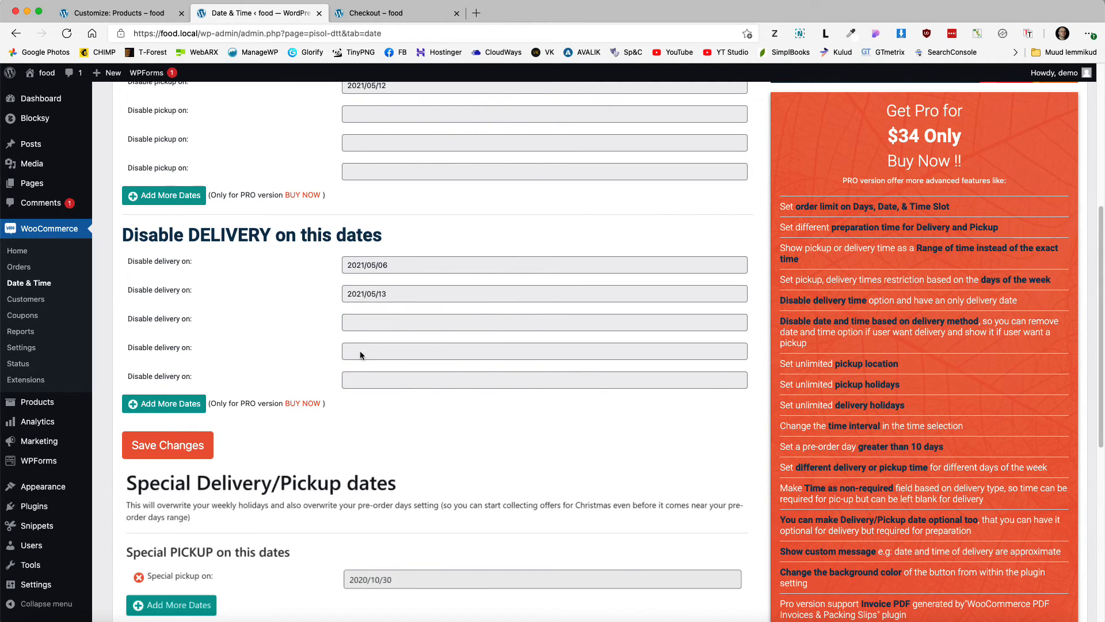
pyautogui.scroll(-5, 354, 373)
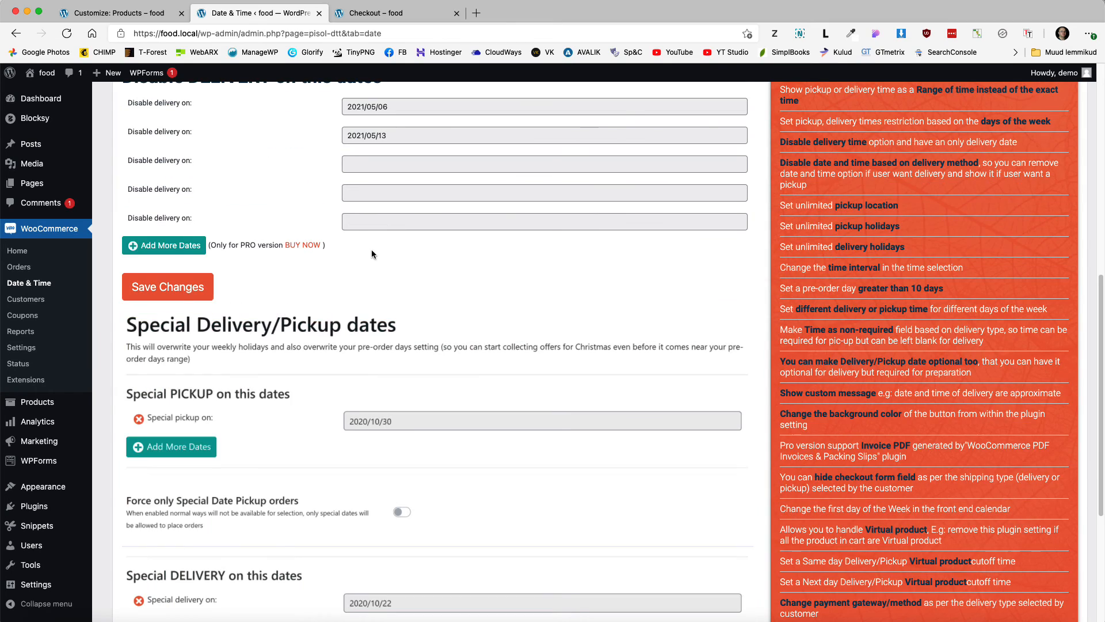
pyautogui.scroll(2, 403, 288)
pyautogui.scroll(-6, 312, 359)
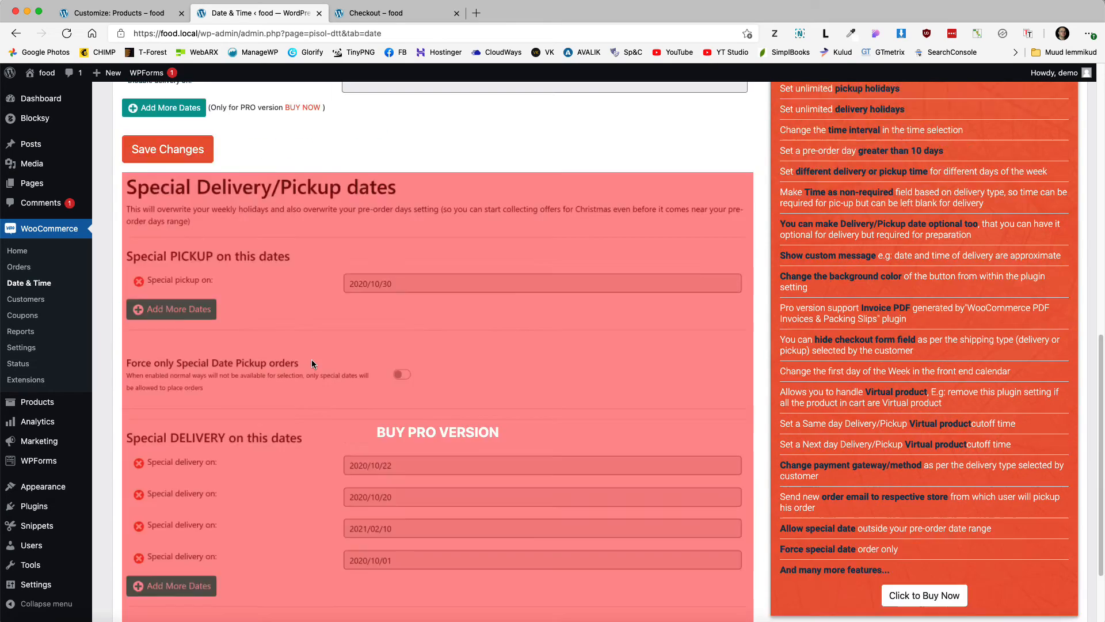
pyautogui.scroll(6, 312, 359)
pyautogui.click(151, 368)
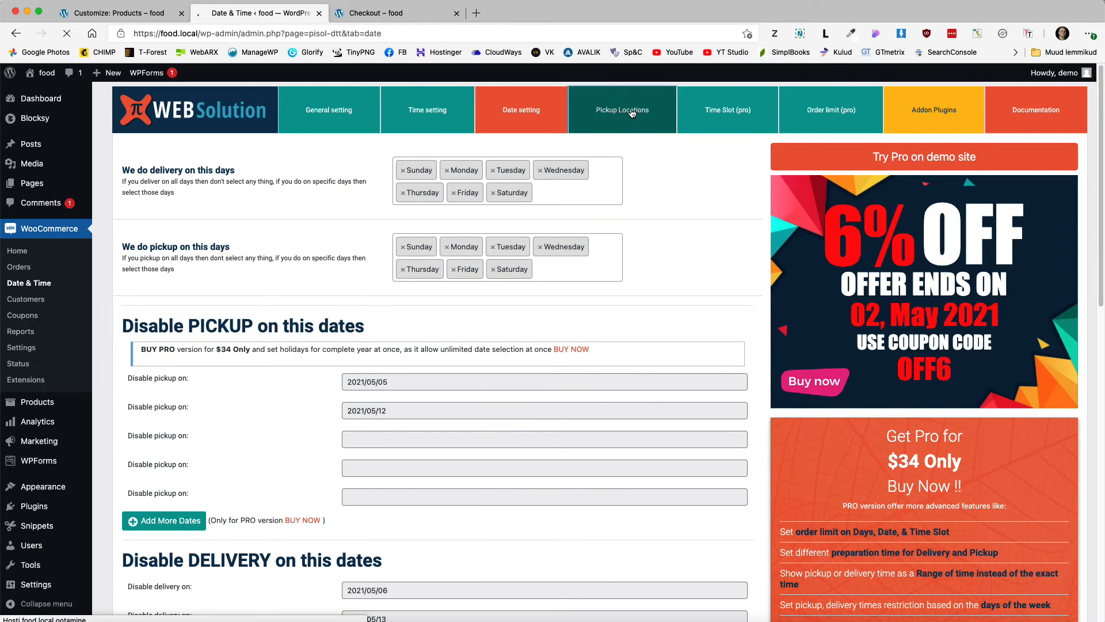
# Step: On Pickup Locations, enter an address in Pickup location one and save it
pyautogui.click(631, 111)
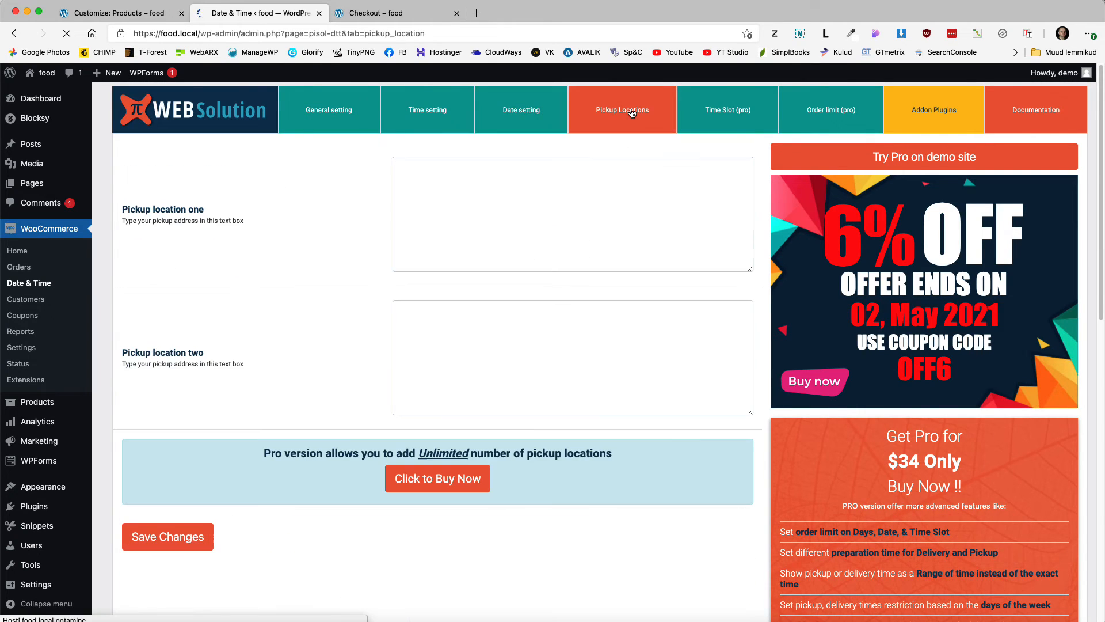
pyautogui.click(434, 177)
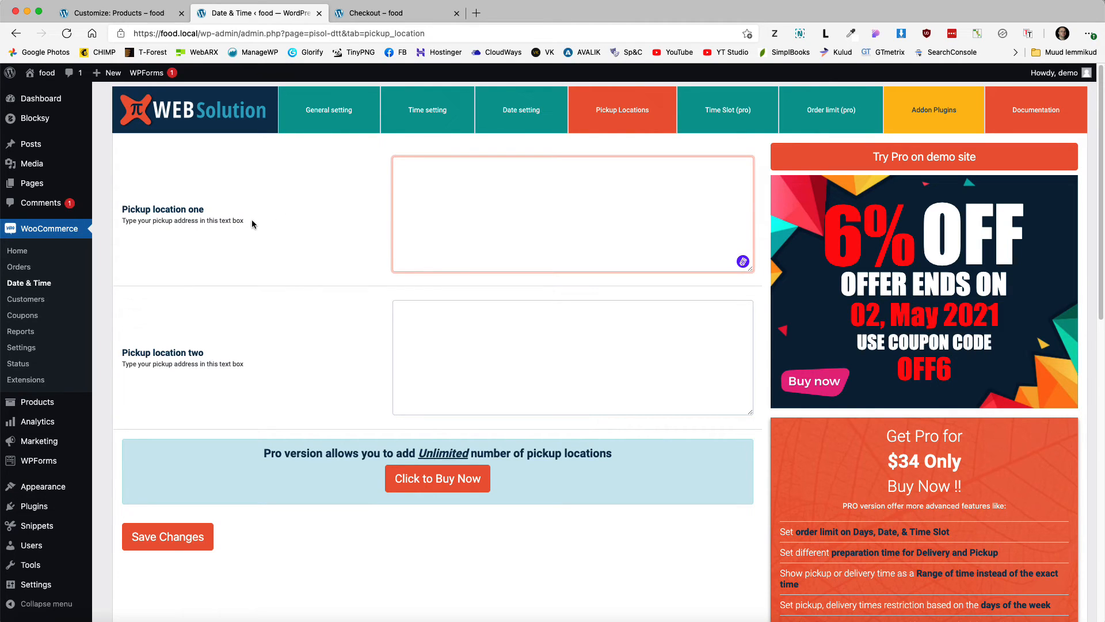
pyautogui.moveTo(247, 220); pyautogui.dragTo(127, 222)
pyautogui.click(483, 169)
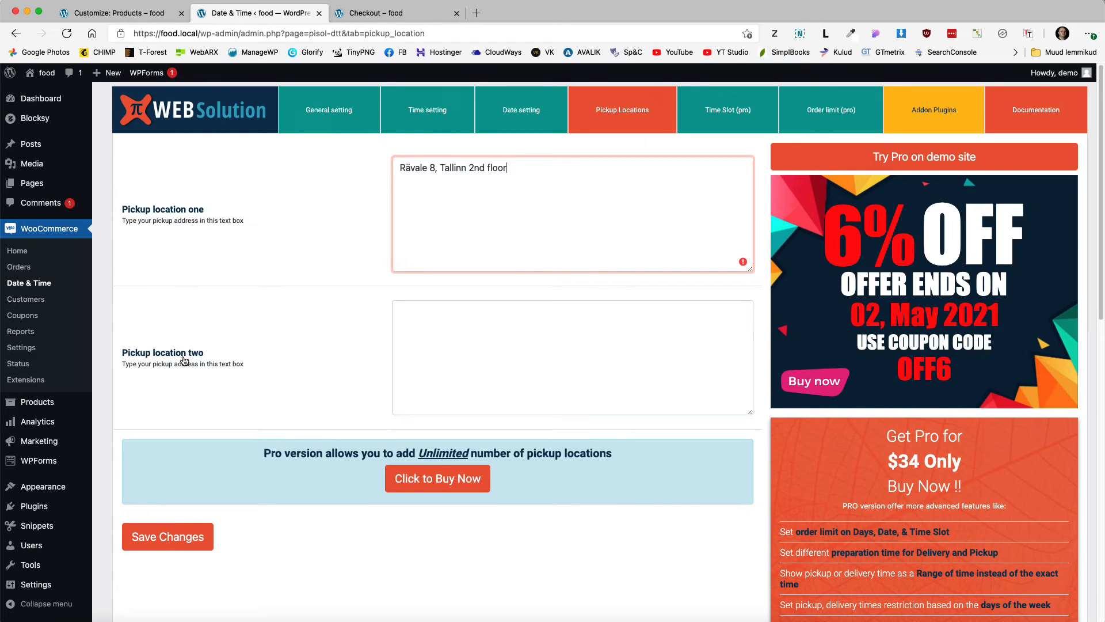
pyautogui.click(168, 541)
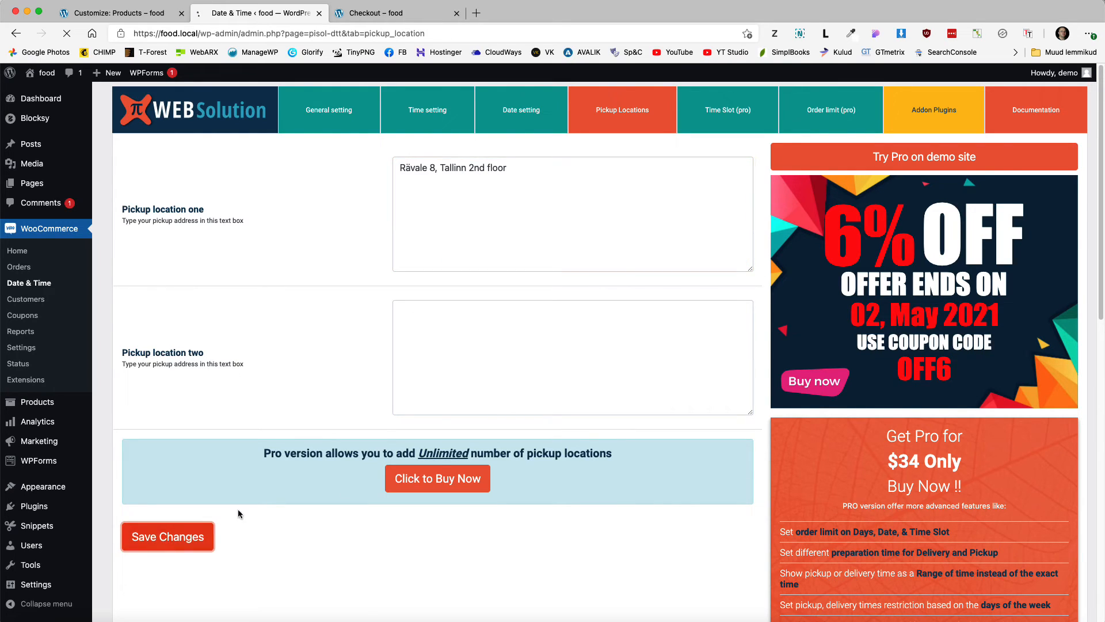
# Step: Clear the first pickup address and save with both pickup fields empty
pyautogui.click(524, 176)
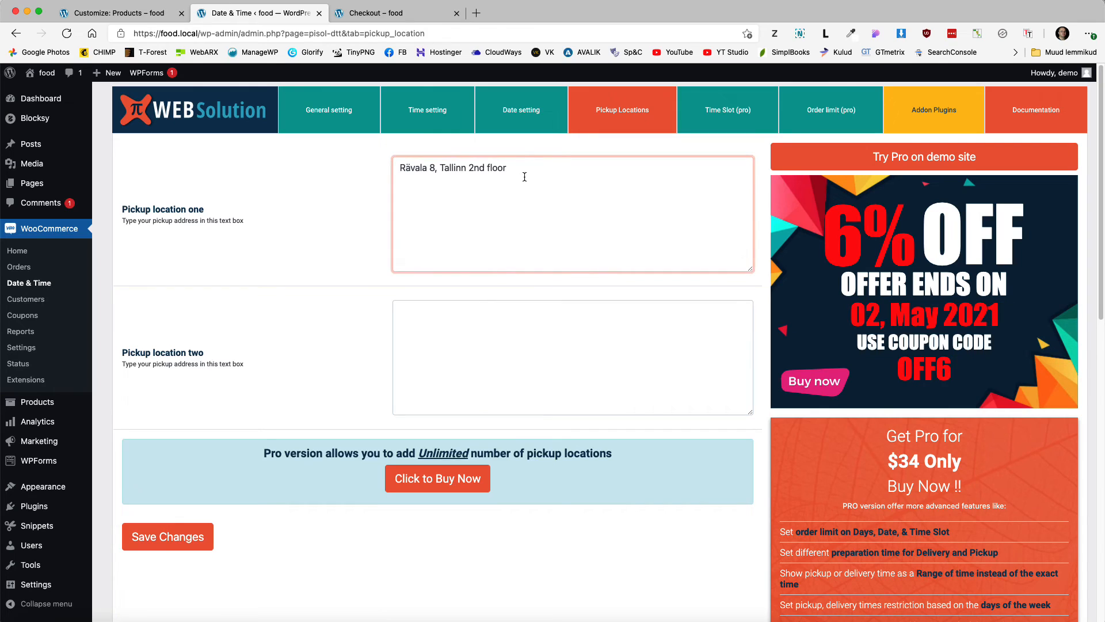
pyautogui.press('super+a')
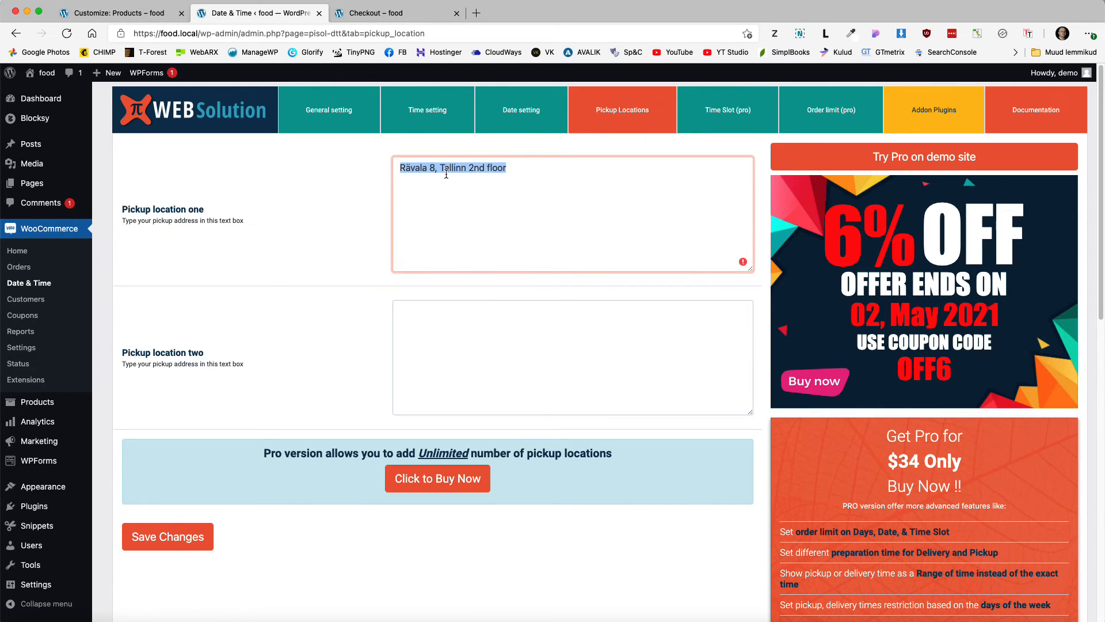
pyautogui.press('BackSpace')
pyautogui.click(169, 544)
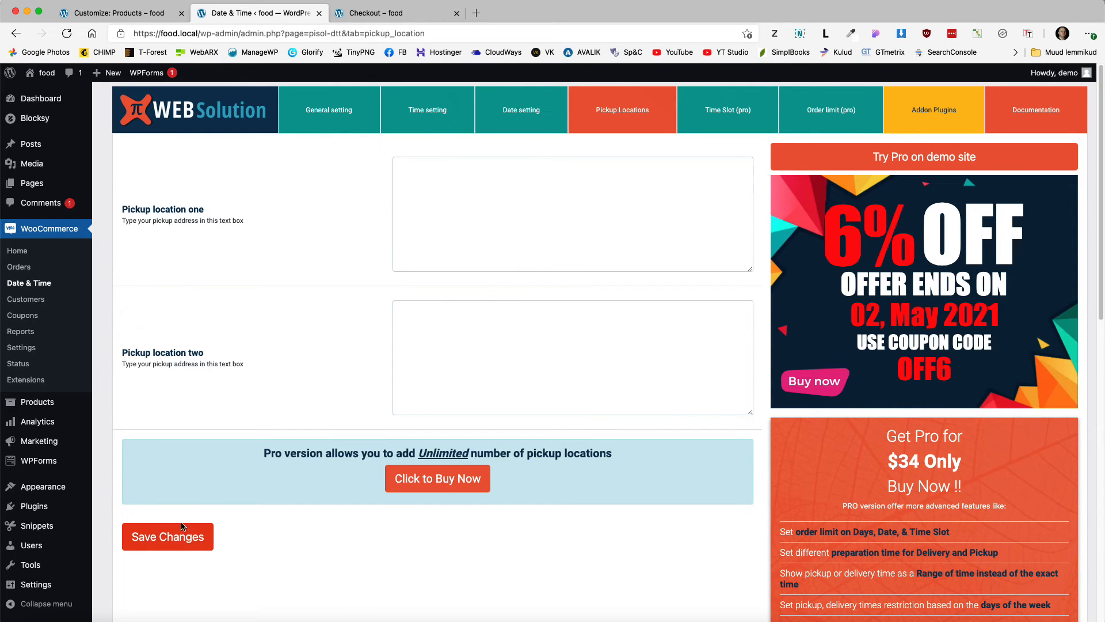
# Step: Reload the Checkout tab and open its Date picker showing May 2021, with May 6 and 13 blocked
pyautogui.click(403, 12)
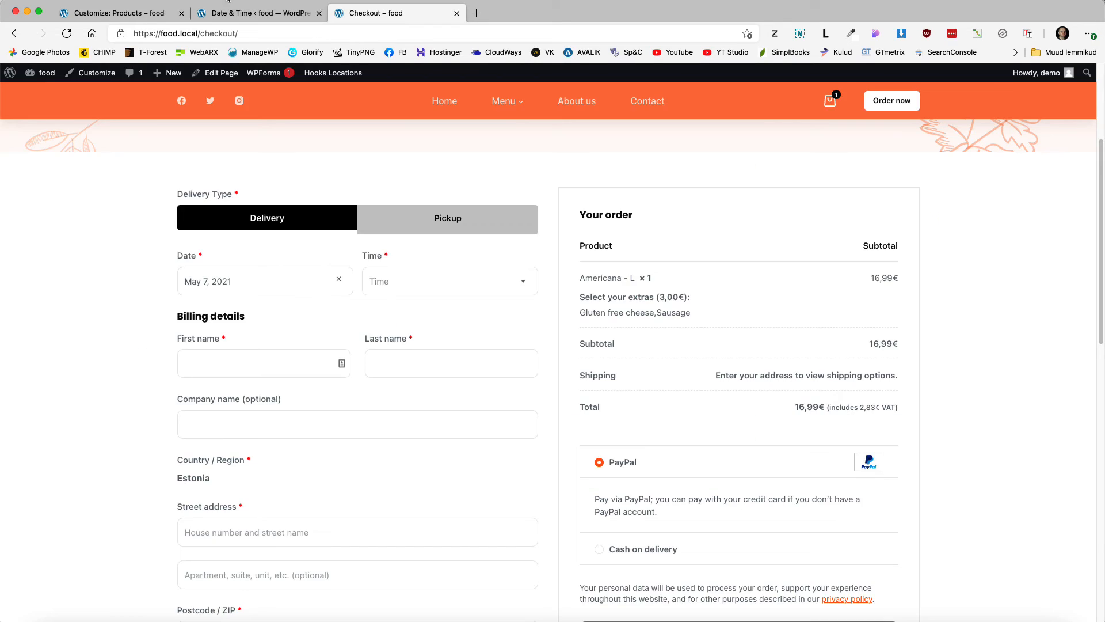
pyautogui.click(67, 34)
pyautogui.click(244, 291)
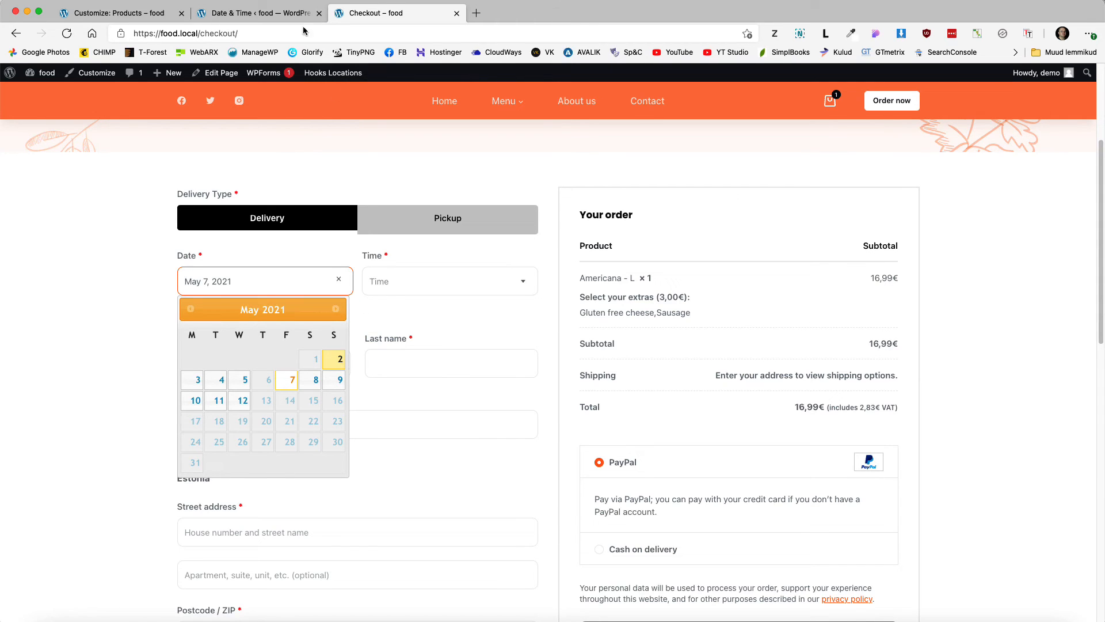
# Step: Check the general Date & Time settings, then choose Pickup on checkout and open its date and time pickers
pyautogui.click(237, 11)
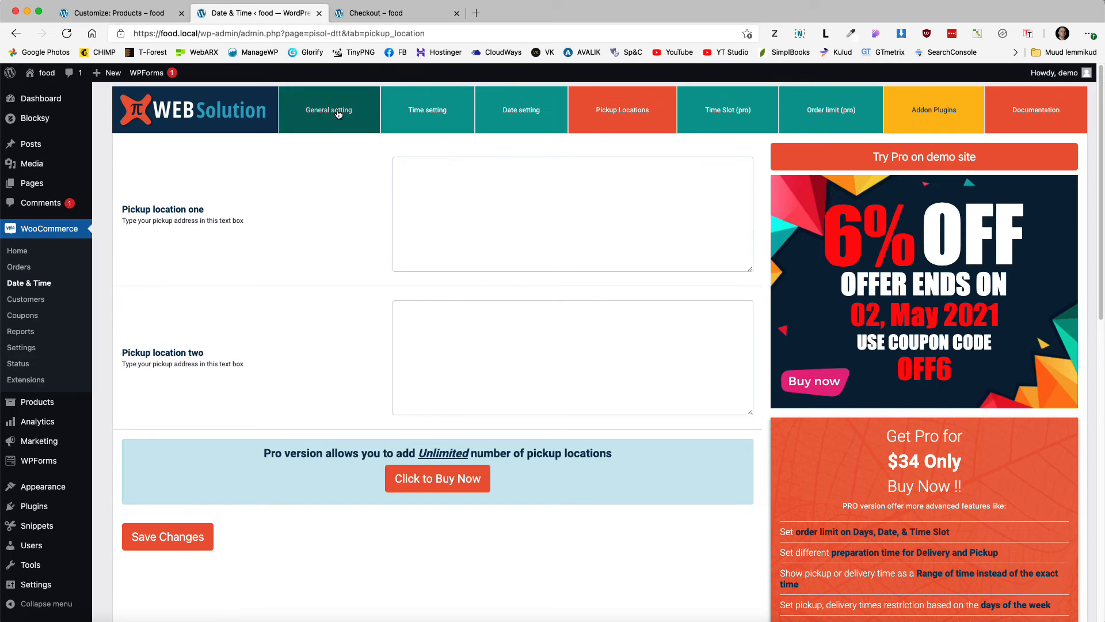
pyautogui.click(337, 114)
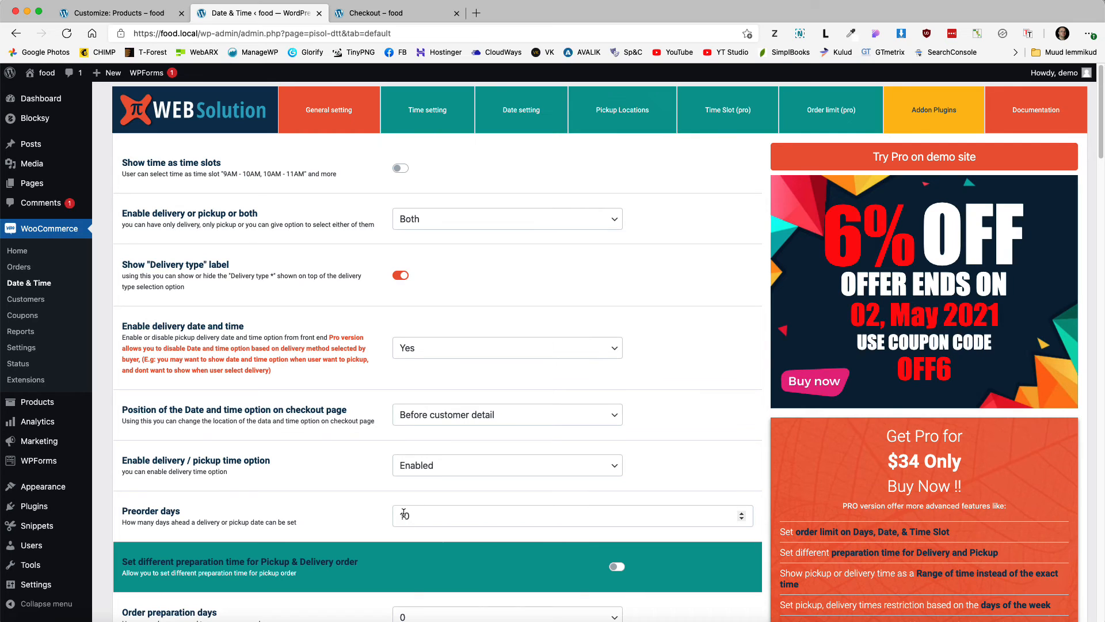
pyautogui.click(366, 14)
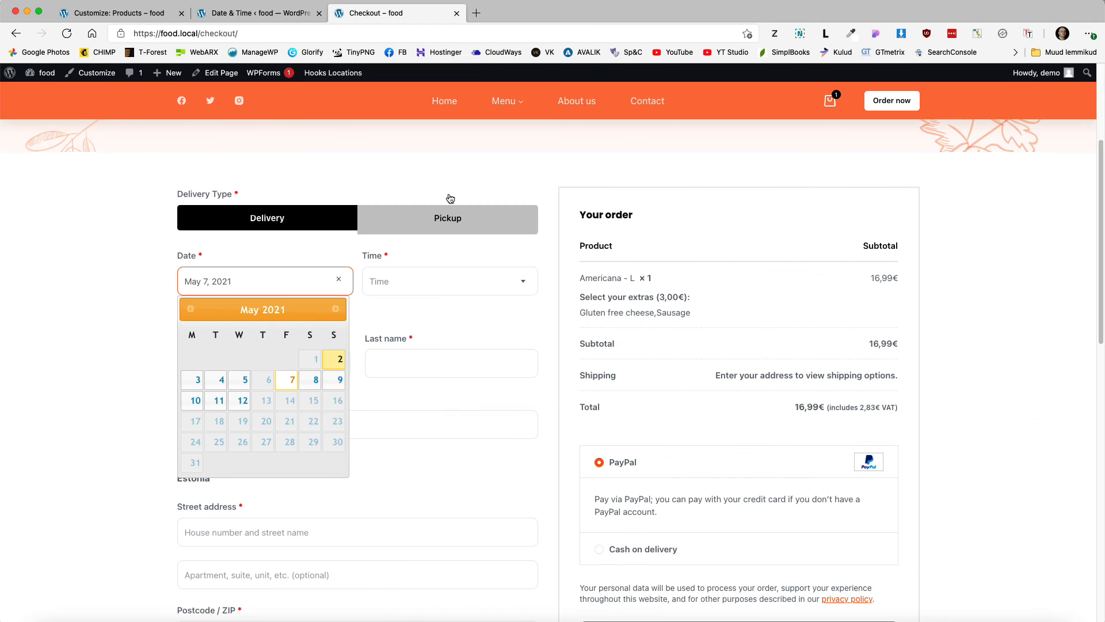
pyautogui.click(464, 220)
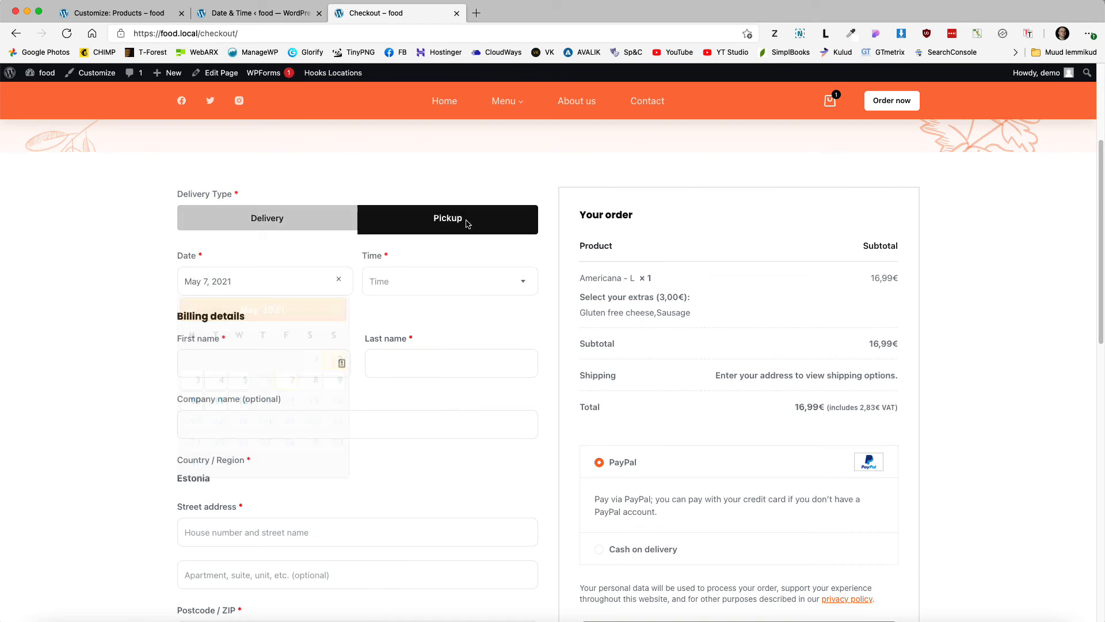
pyautogui.click(247, 282)
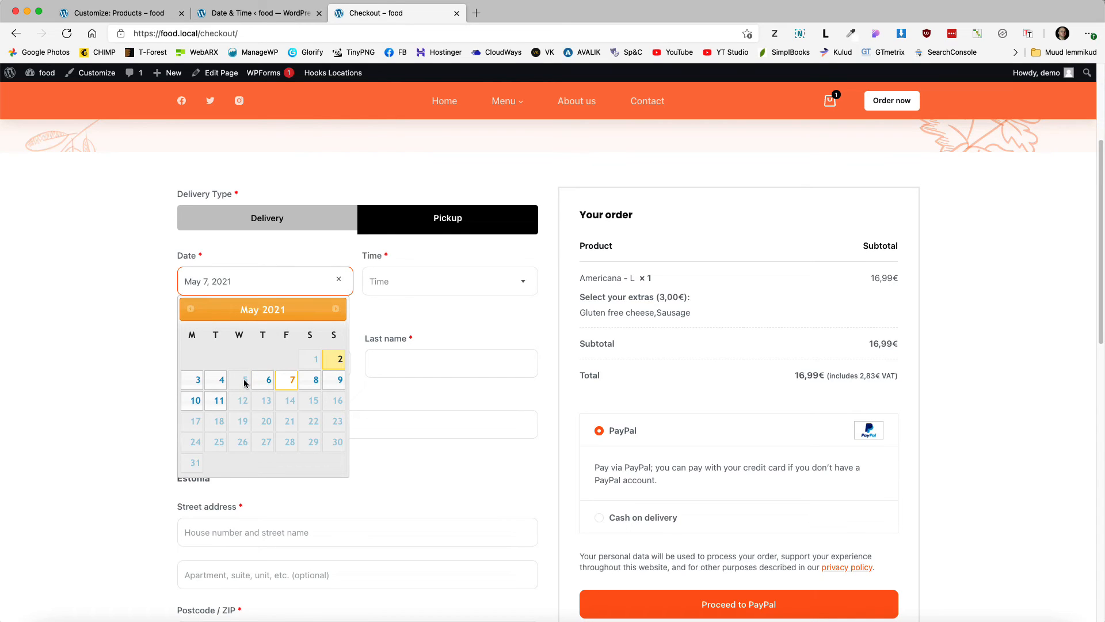
pyautogui.click(385, 292)
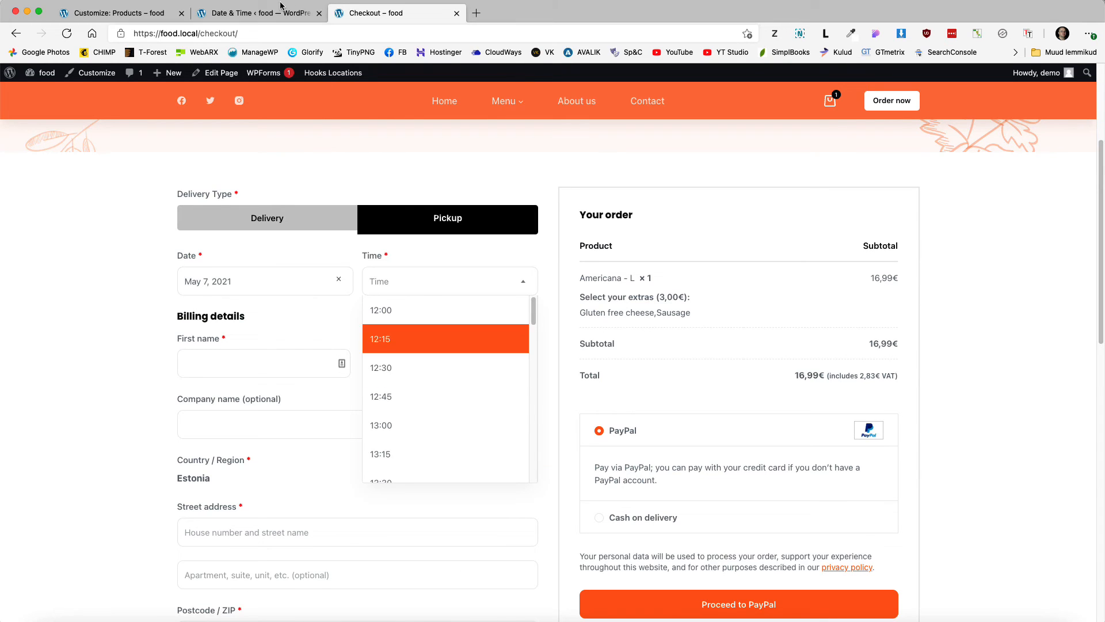
# Step: Compare the Time Slot settings, then close the checkout pickup time list without choosing
pyautogui.click(259, 13)
pyautogui.click(738, 125)
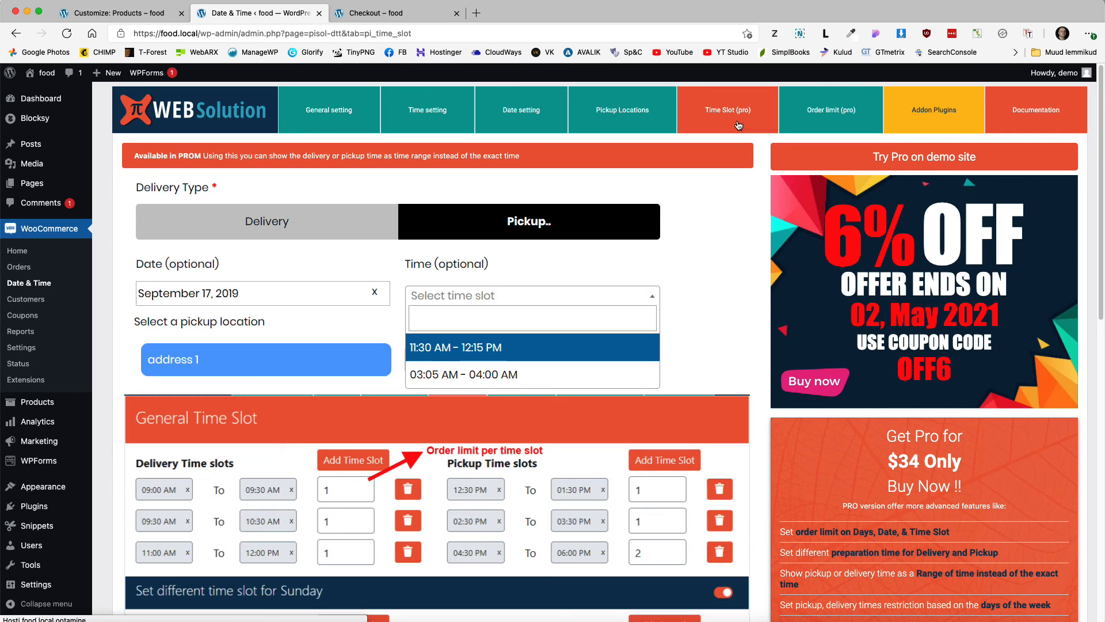
pyautogui.click(385, 12)
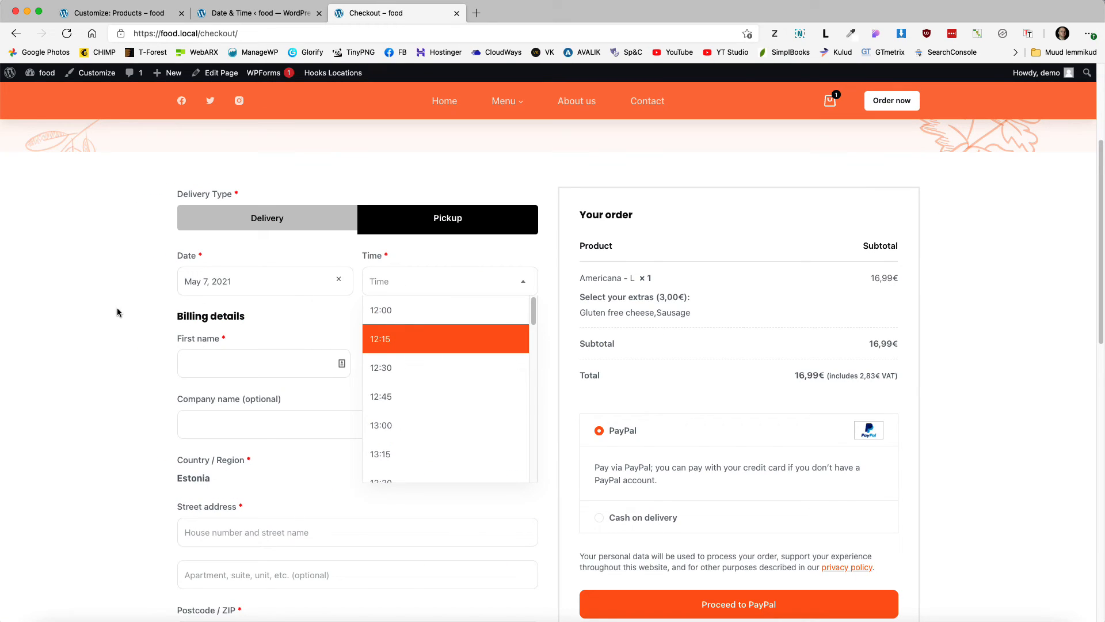
pyautogui.click(92, 316)
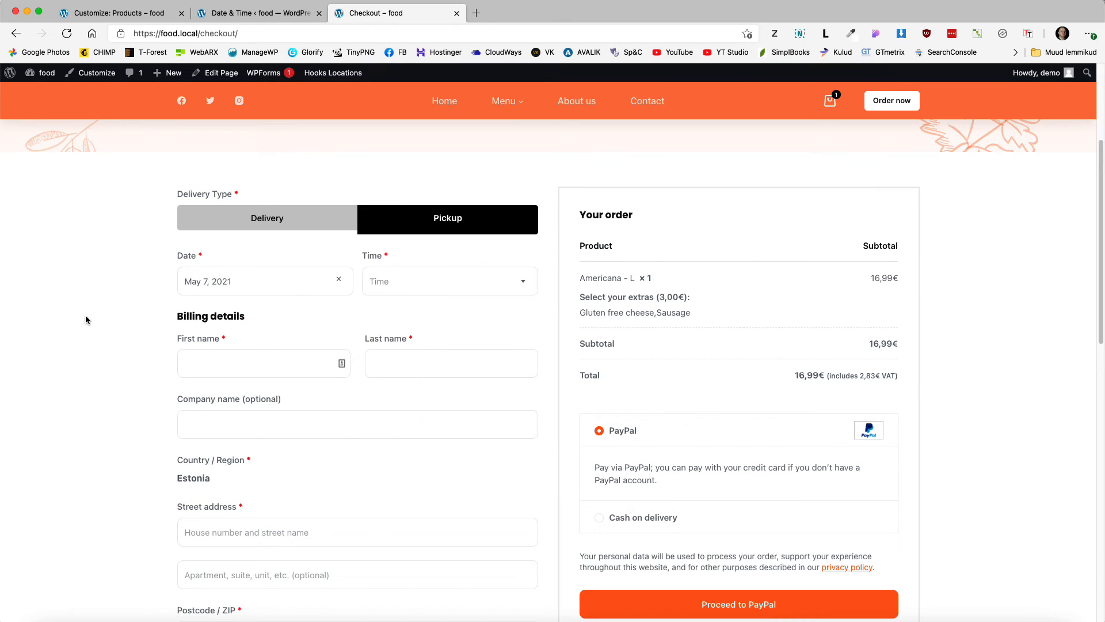
# Step: Switch the order back to Delivery, select the shipping address message, and go to Shipping zones
pyautogui.click(278, 219)
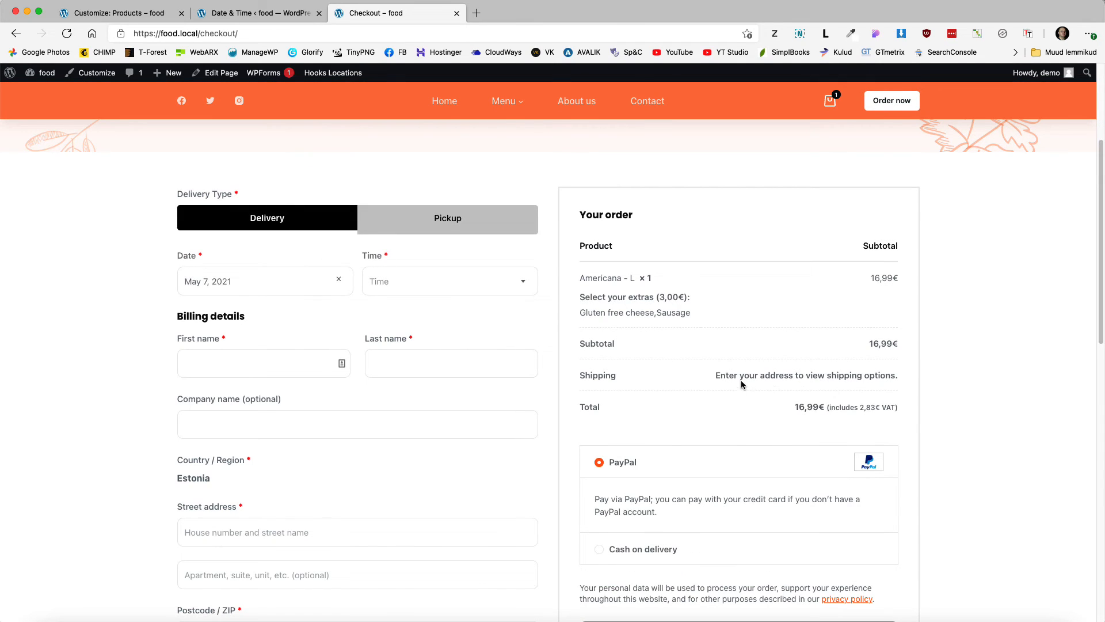
pyautogui.moveTo(715, 375); pyautogui.dragTo(886, 377)
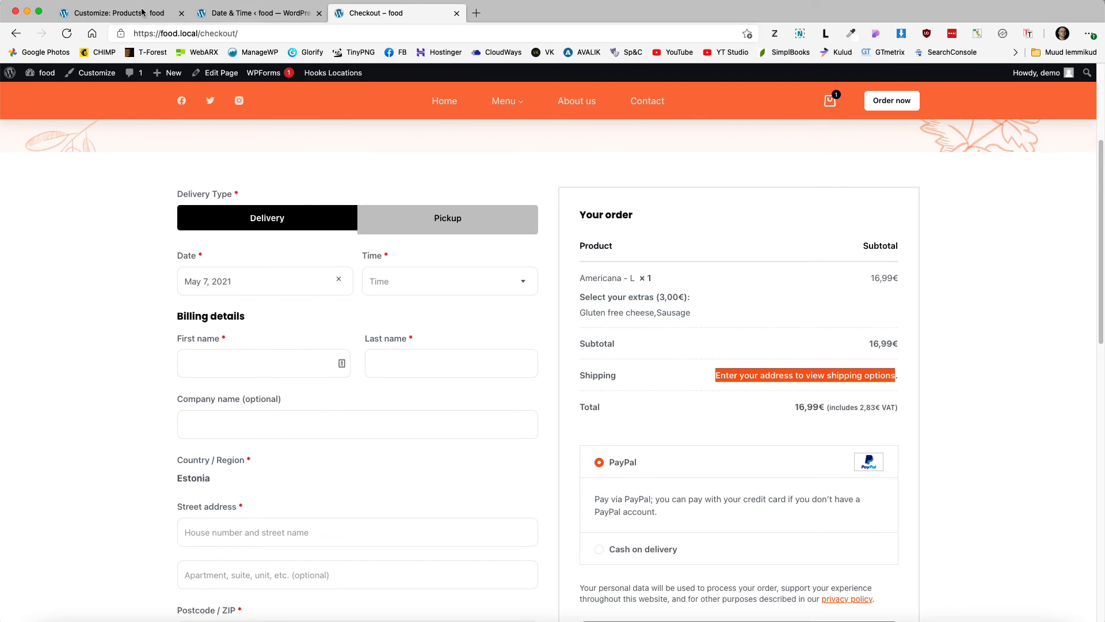
pyautogui.click(253, 13)
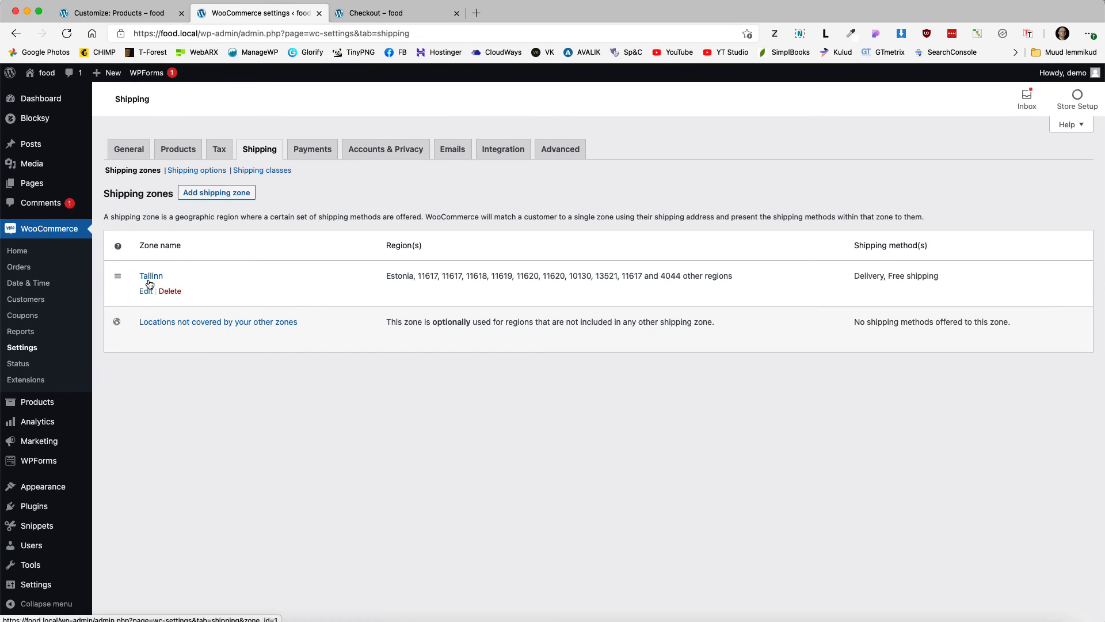
# Step: Highlight the Tallinn zone name and its postcode regions in Shipping zones
pyautogui.moveTo(170, 280); pyautogui.dragTo(138, 277)
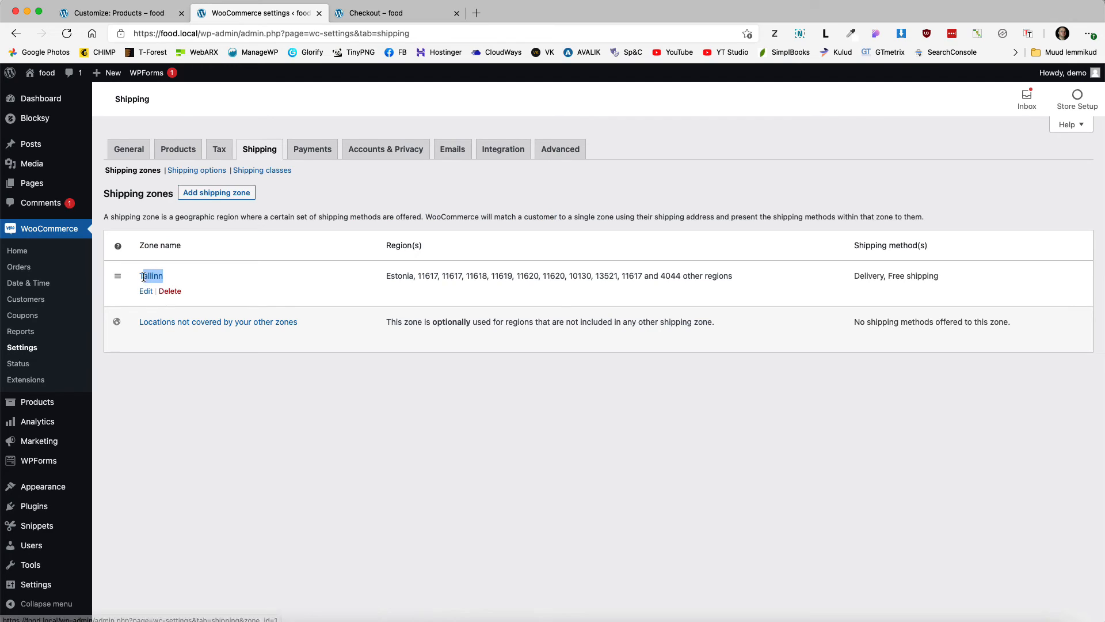
pyautogui.click(511, 275)
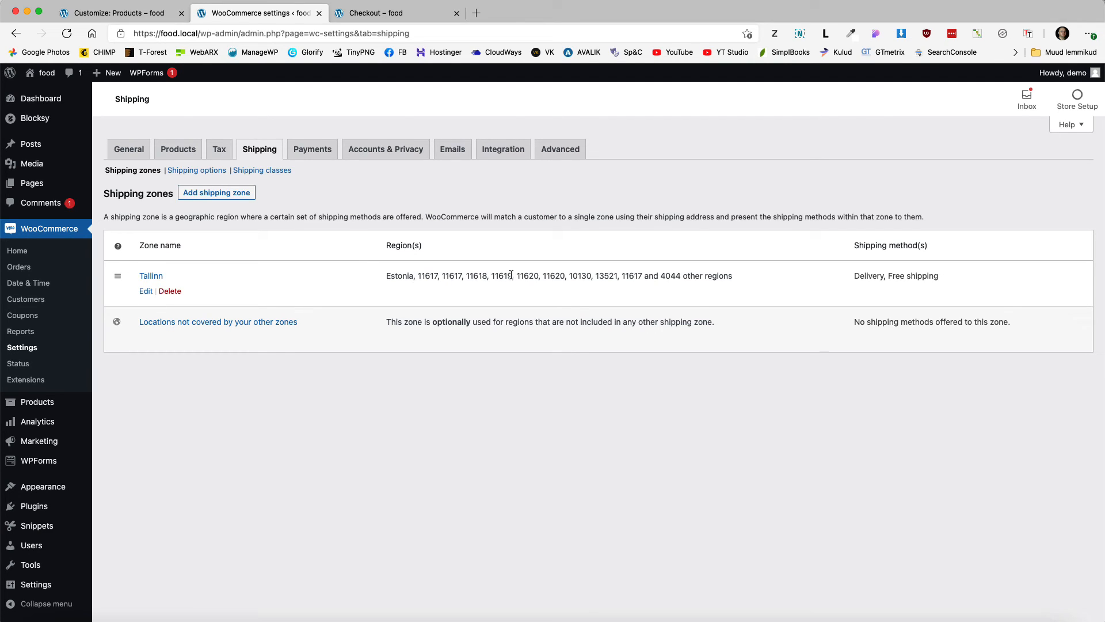
pyautogui.moveTo(416, 276); pyautogui.dragTo(598, 276)
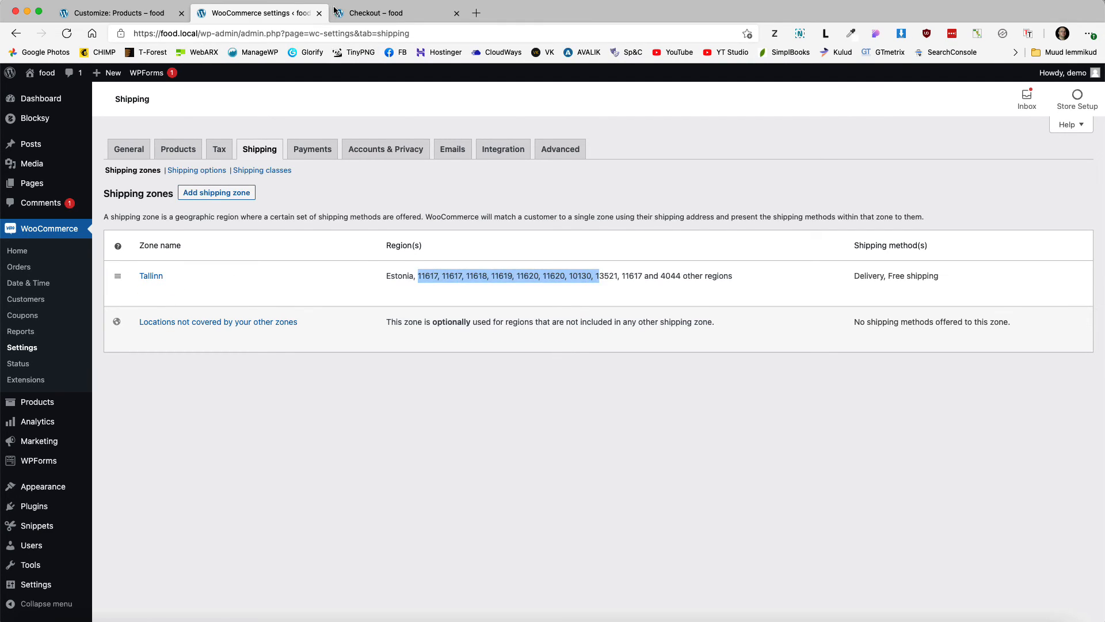
# Step: Back on checkout, select and then deselect the shipping address message text
pyautogui.click(376, 13)
pyautogui.click(866, 370)
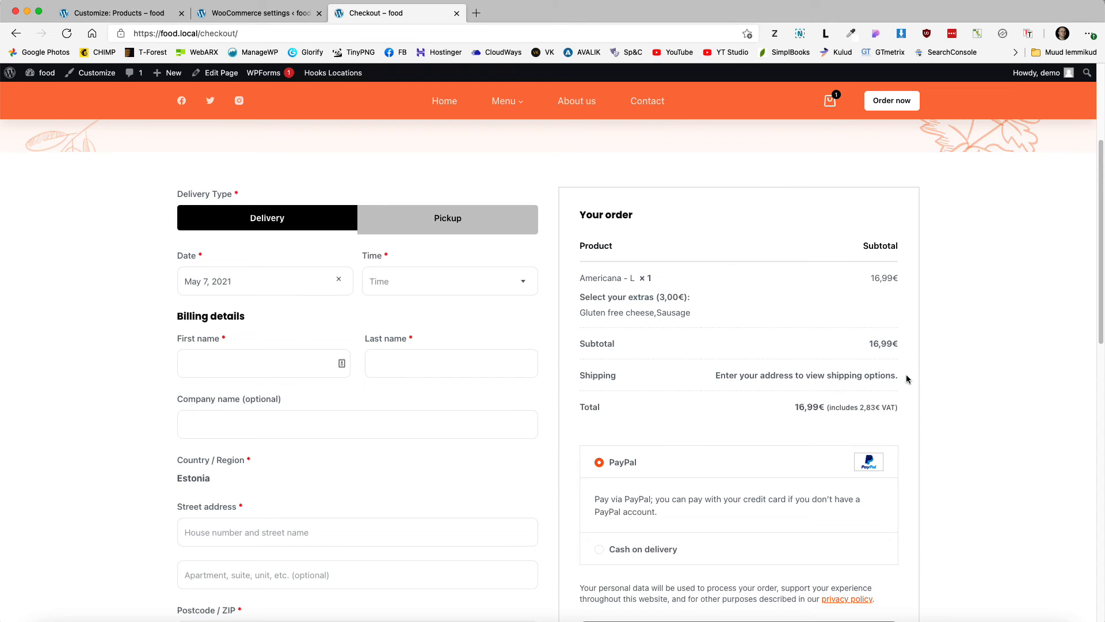
pyautogui.moveTo(907, 379); pyautogui.dragTo(717, 379)
pyautogui.click(1048, 373)
pyautogui.scroll(-3, 947, 371)
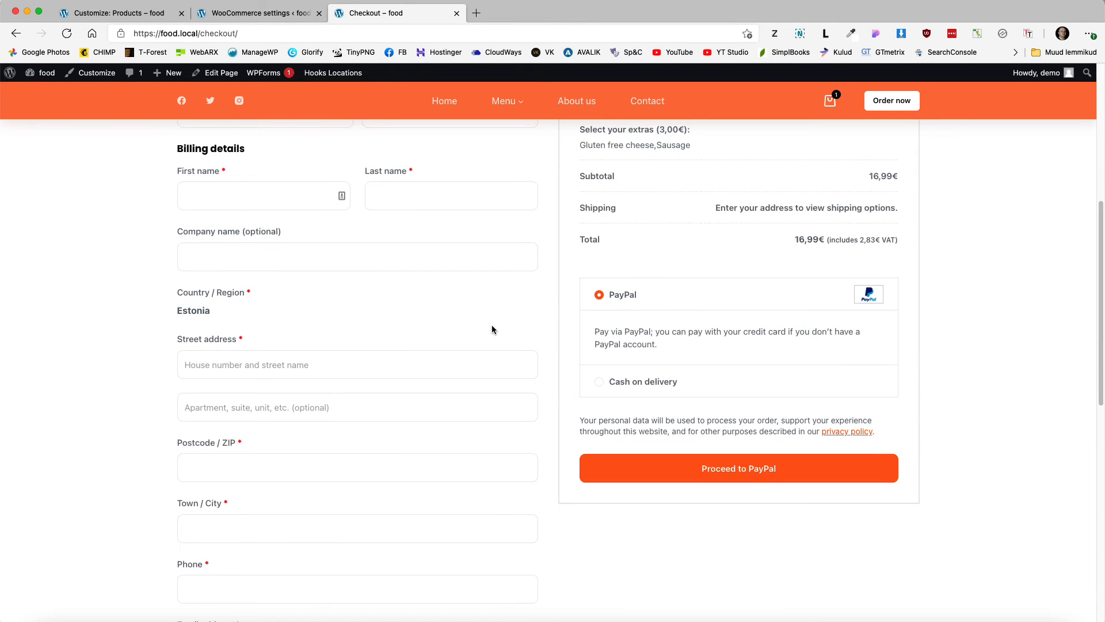
pyautogui.scroll(1, 492, 329)
# Step: Fill in the postcode, town and street address so shipping recalculates to Delivery 6,00€
pyautogui.click(225, 485)
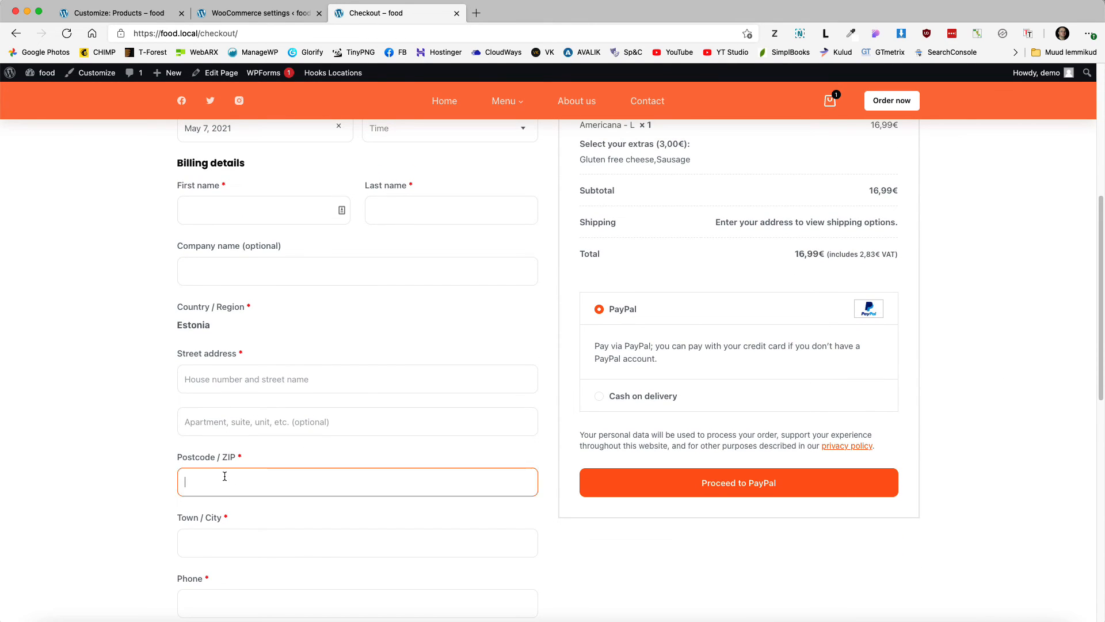
pyautogui.write('10145')
pyautogui.click(213, 529)
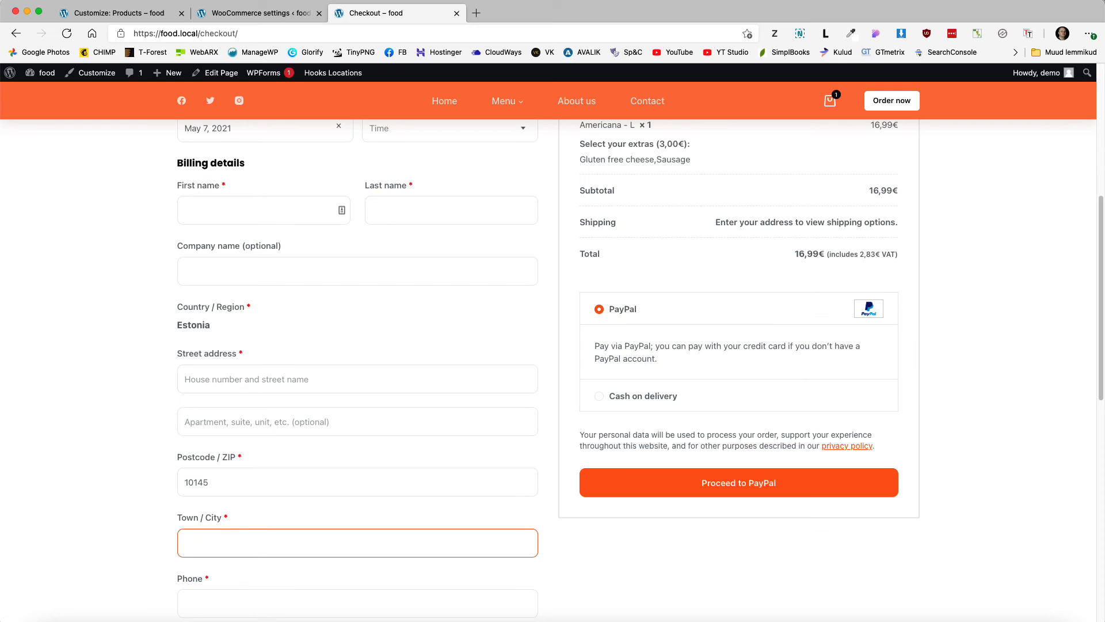
pyautogui.click(222, 380)
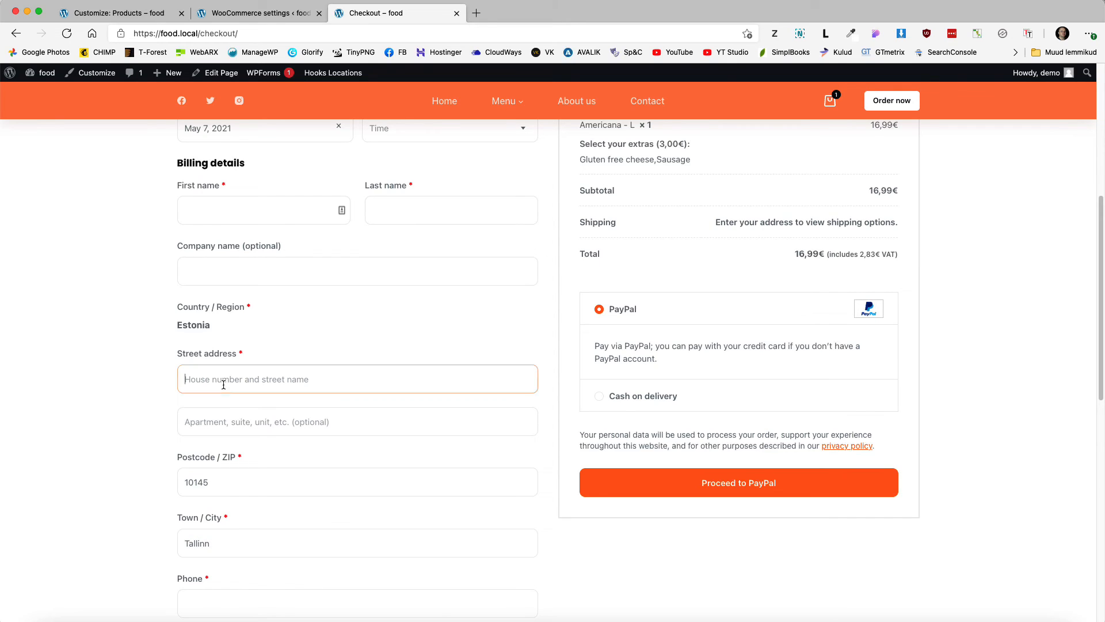
pyautogui.write('Some steet')
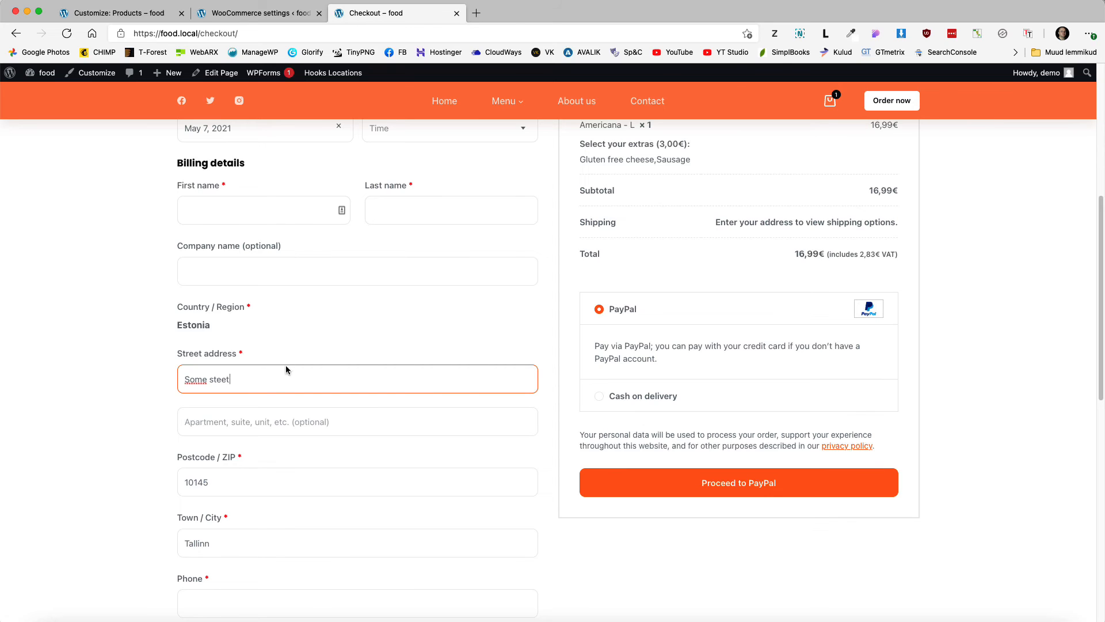
pyautogui.click(362, 343)
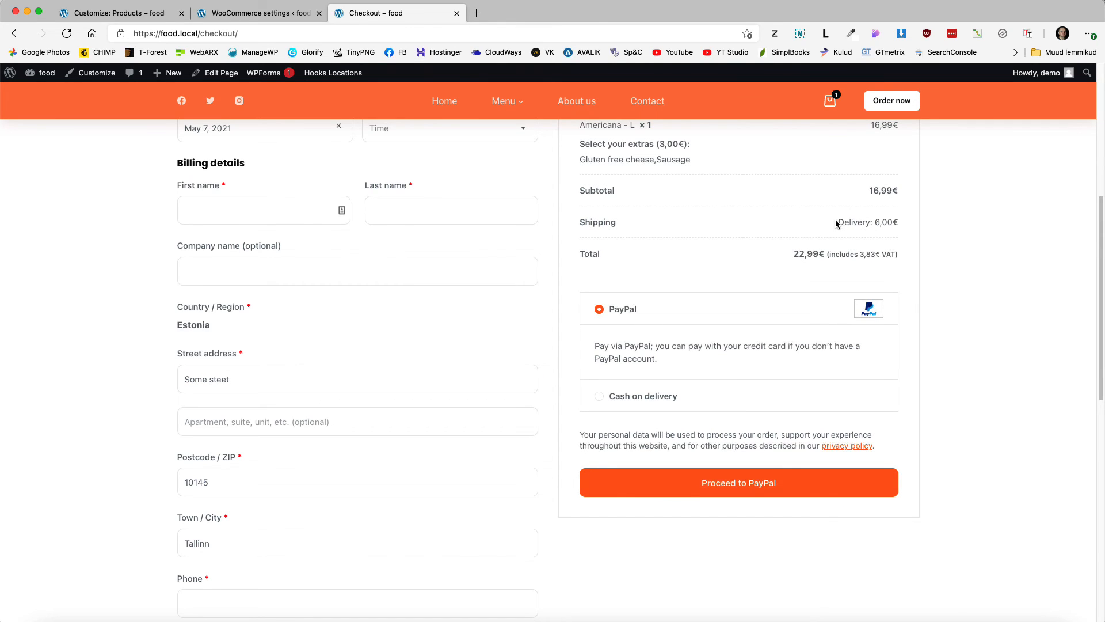
# Step: Scroll through the checkout and select the postcode value to replace it
pyautogui.scroll(3, 862, 244)
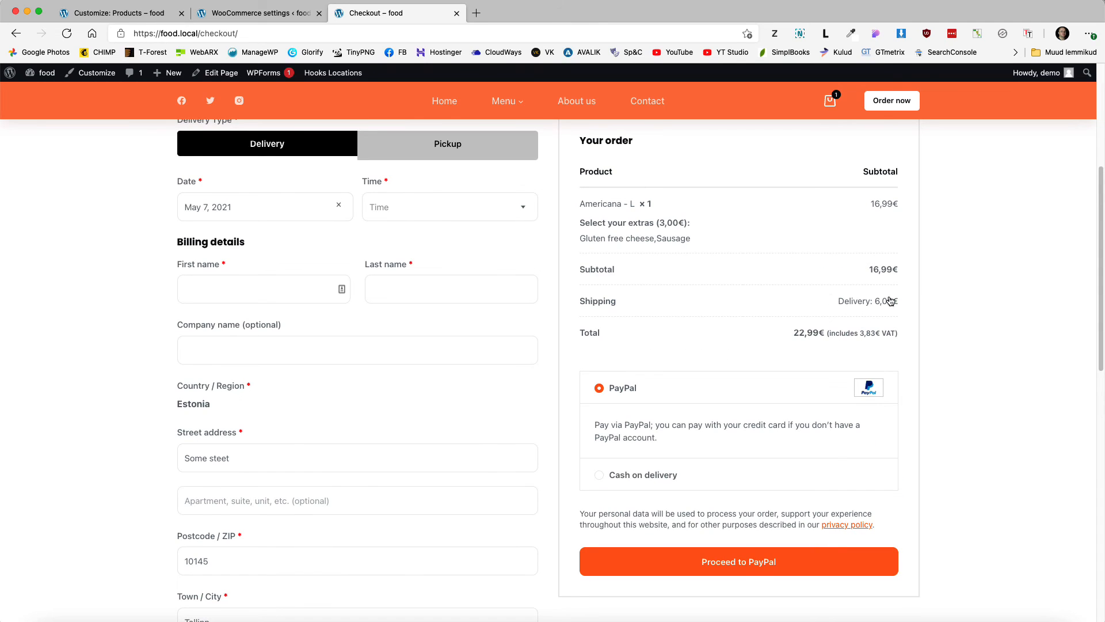
pyautogui.scroll(-4, 278, 392)
pyautogui.scroll(-1, 221, 483)
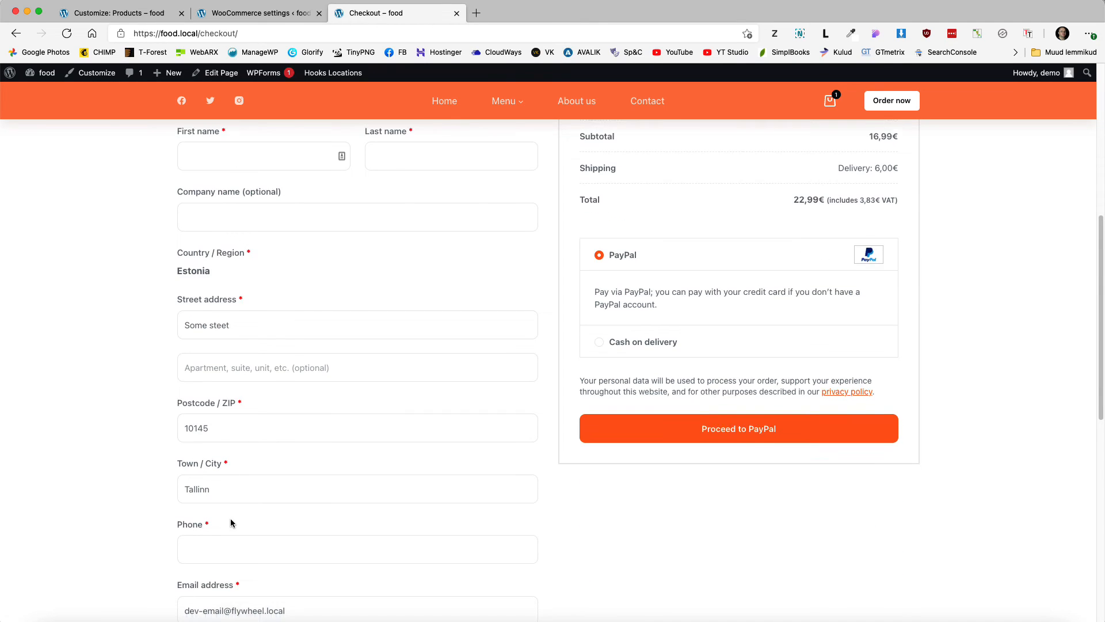
pyautogui.moveTo(221, 423); pyautogui.dragTo(163, 420)
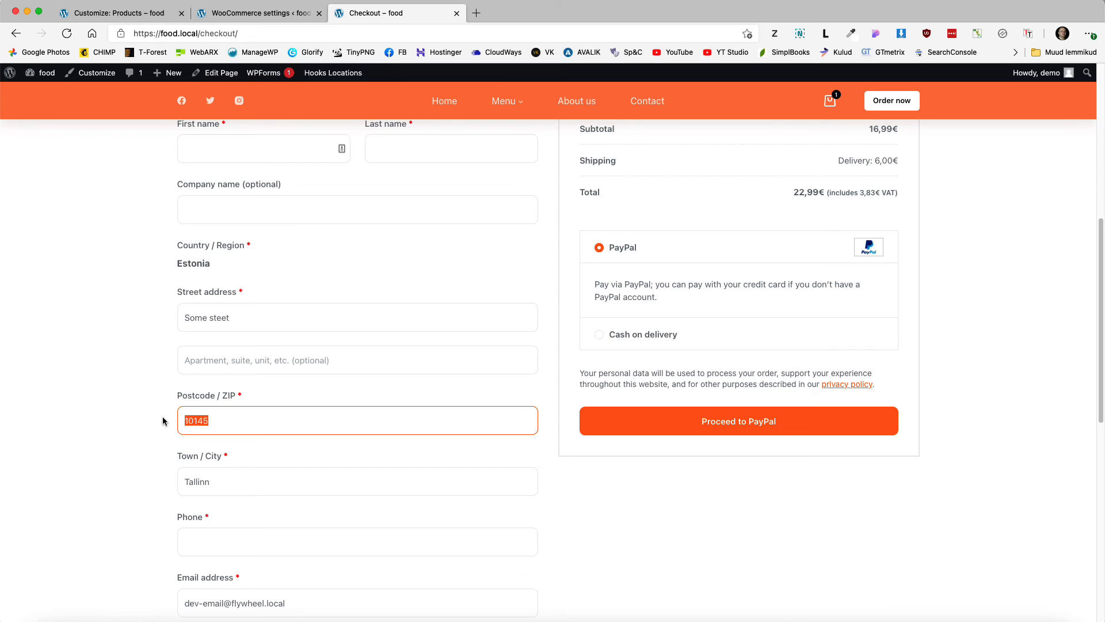
pyautogui.write('80265')
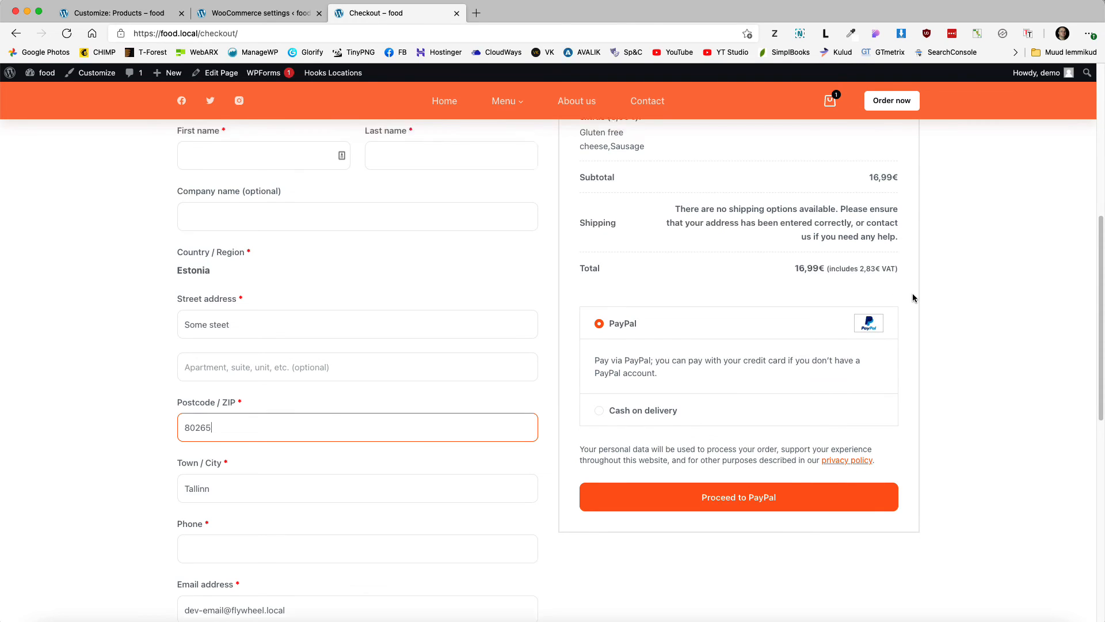
pyautogui.scroll(5, 912, 296)
pyautogui.click(428, 233)
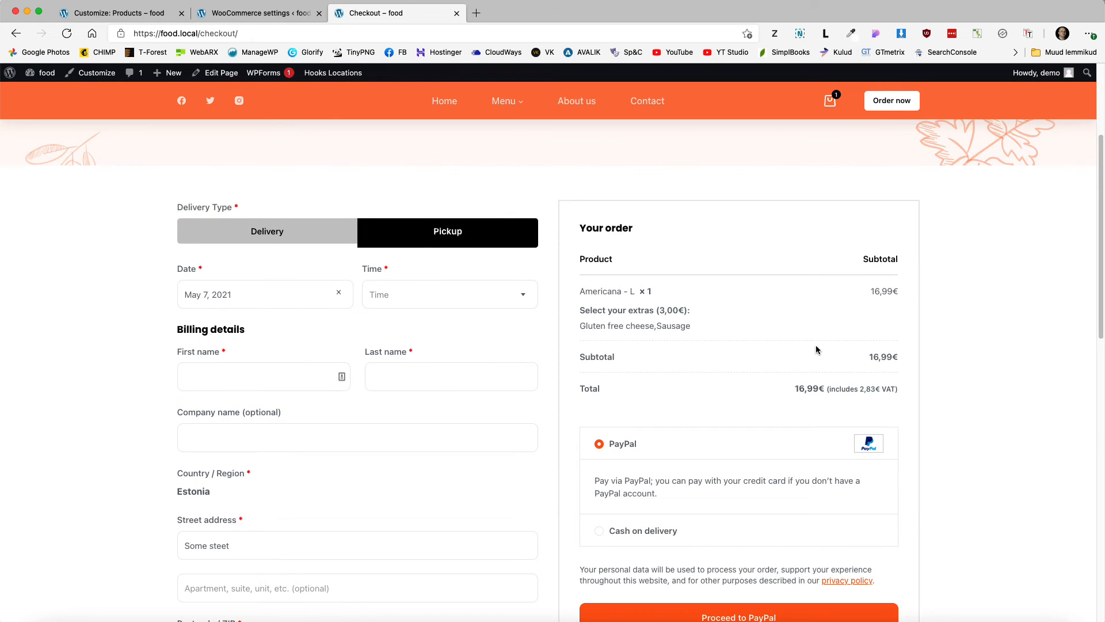
pyautogui.scroll(-1, 729, 384)
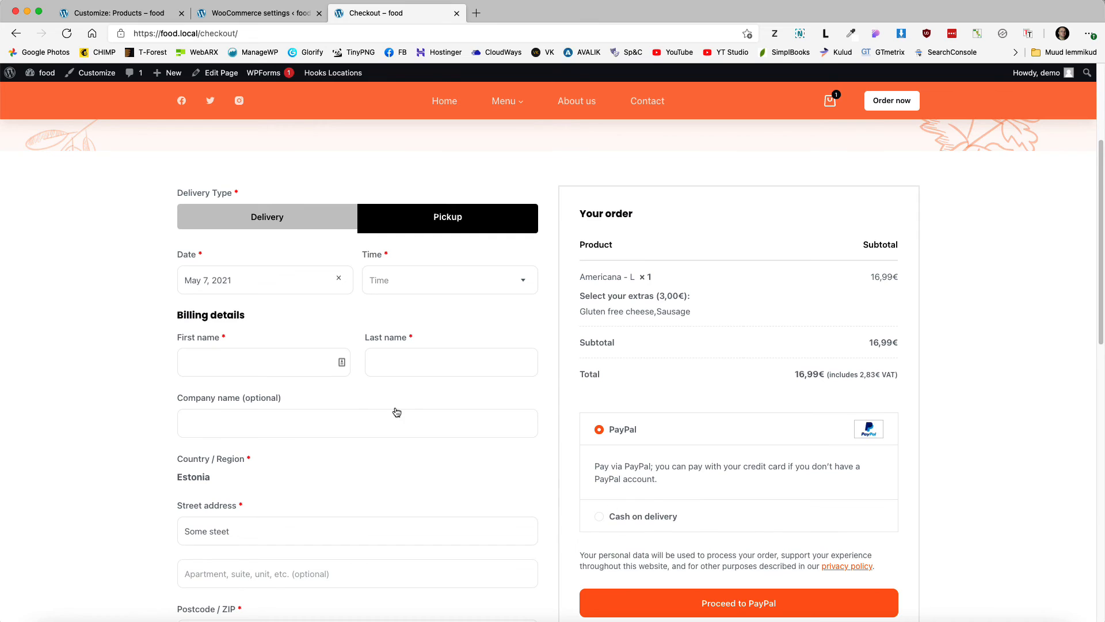
pyautogui.click(250, 277)
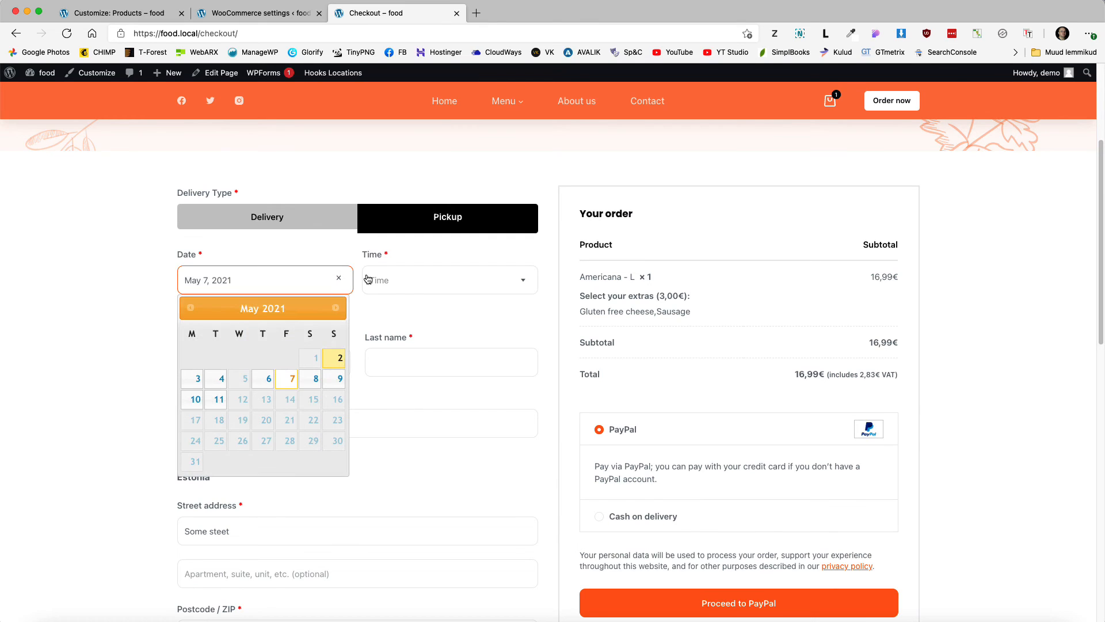
pyautogui.click(414, 282)
pyautogui.click(103, 323)
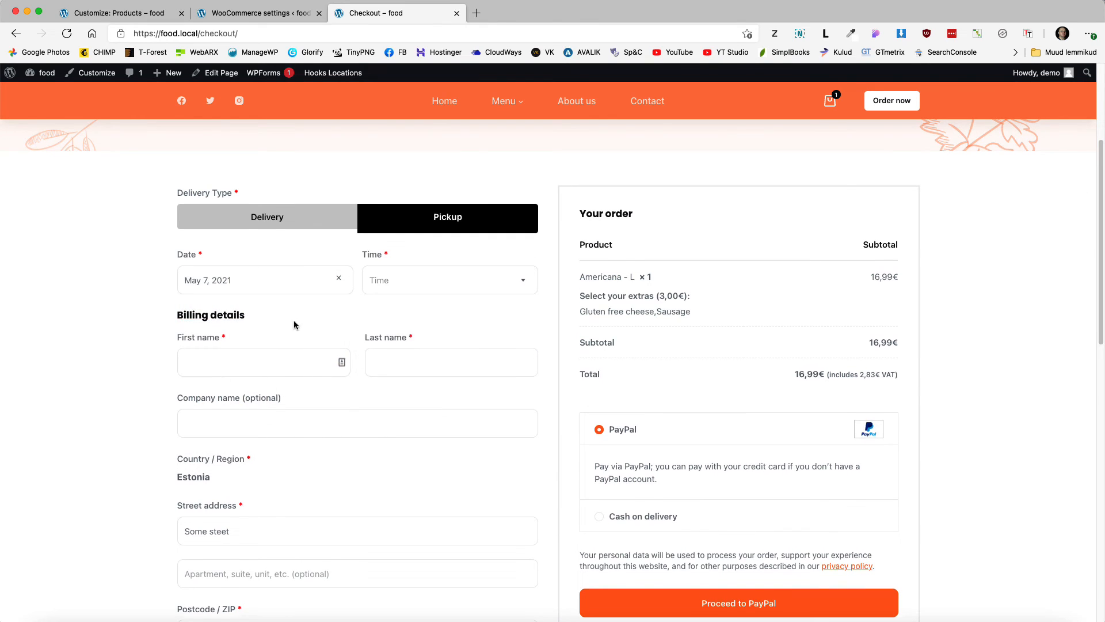
pyautogui.scroll(-1, 460, 298)
pyautogui.moveTo(579, 270); pyautogui.dragTo(631, 268)
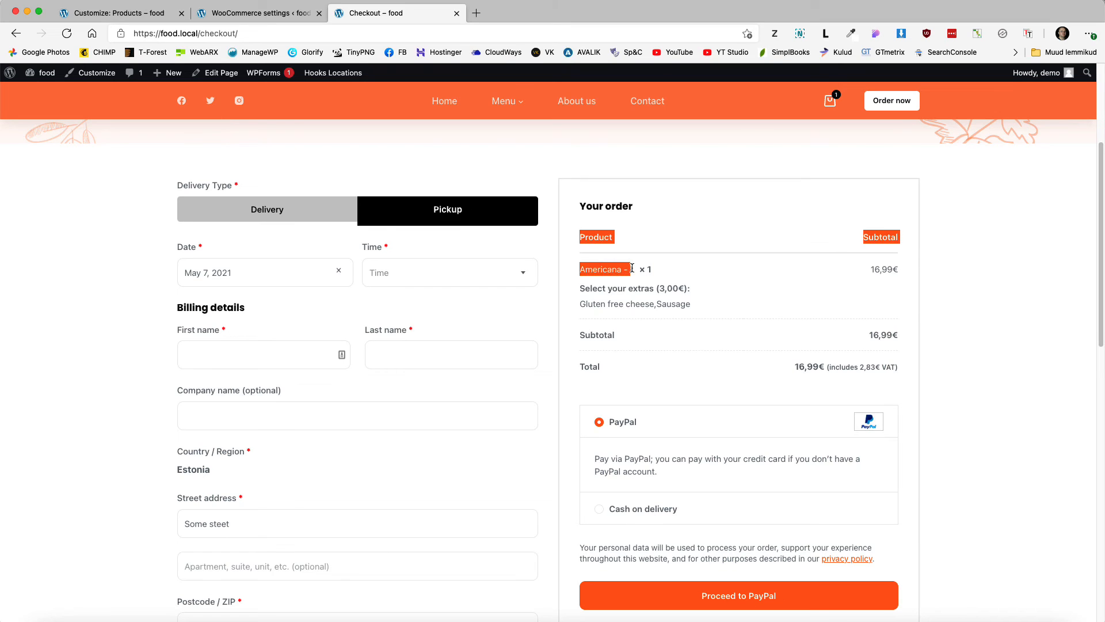
pyautogui.moveTo(698, 301); pyautogui.dragTo(584, 307)
pyautogui.scroll(5, 528, 331)
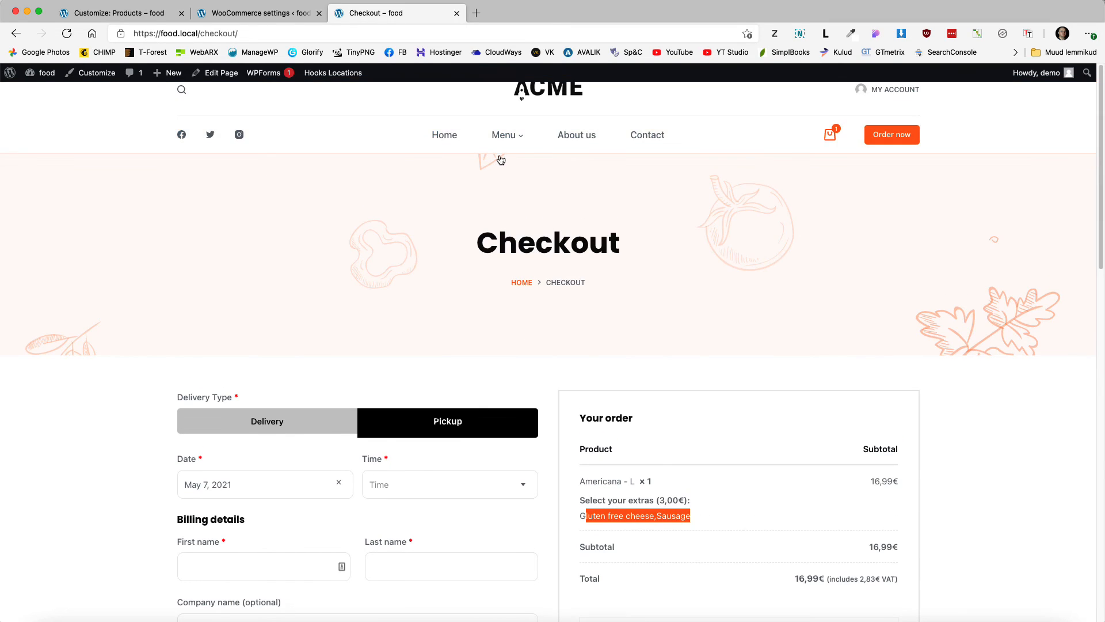
# Step: Add a Sprite with the 1 (+2,00€) size from Drinks to the cart and view the cart
pyautogui.moveTo(504, 137)
pyautogui.click(503, 319)
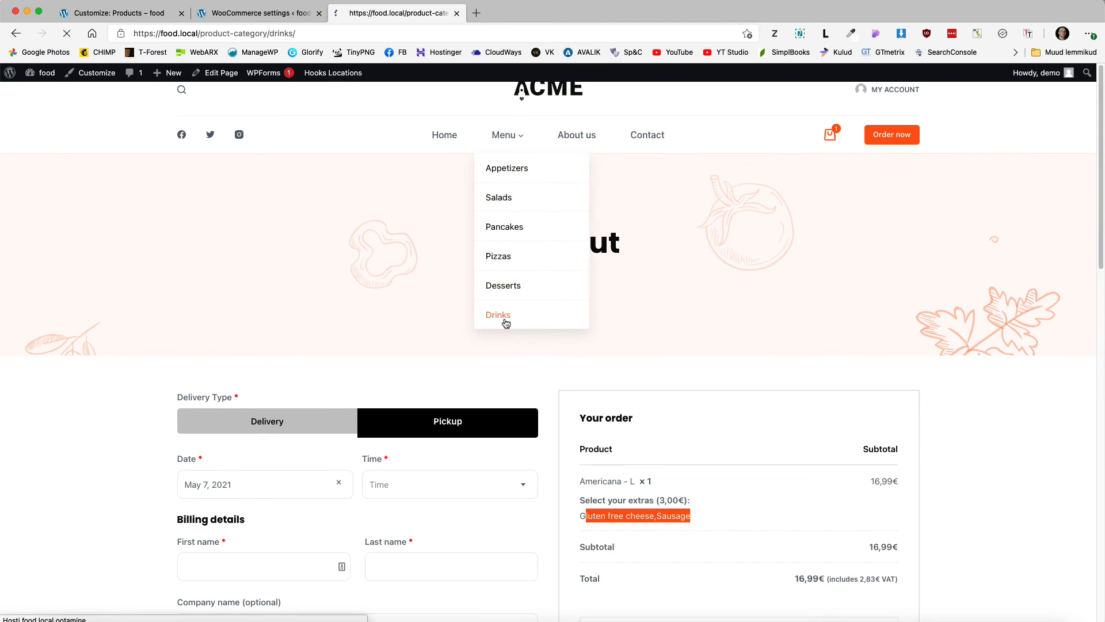
pyautogui.click(626, 492)
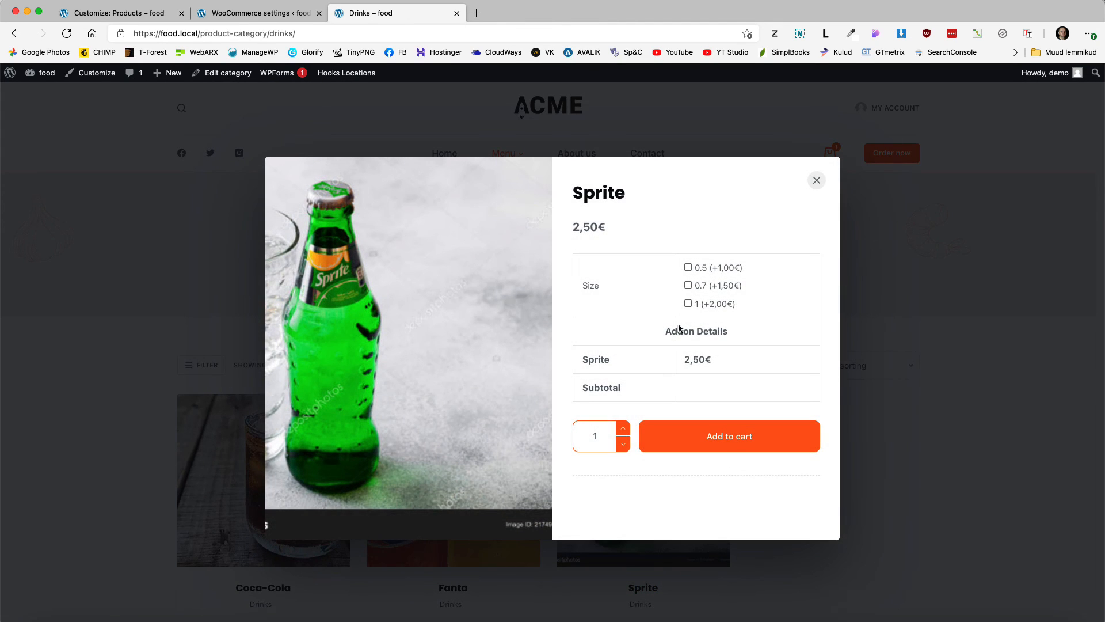
pyautogui.click(686, 304)
pyautogui.click(728, 473)
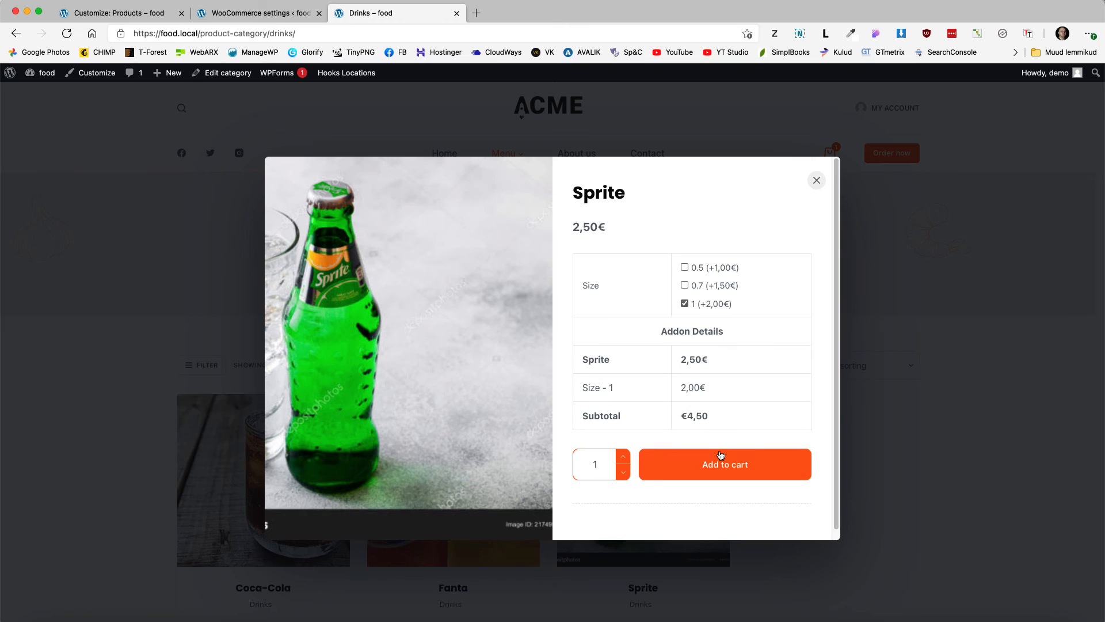
pyautogui.click(781, 464)
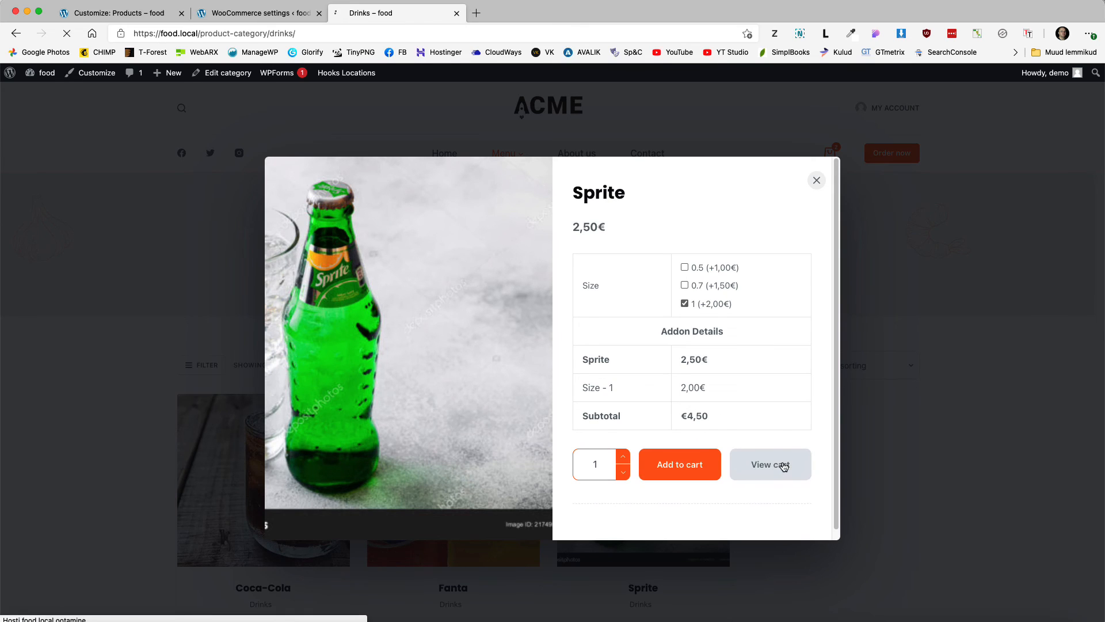
# Step: At checkout, fill in the billing first and last name, choose Cash on delivery, and place the order
pyautogui.click(784, 541)
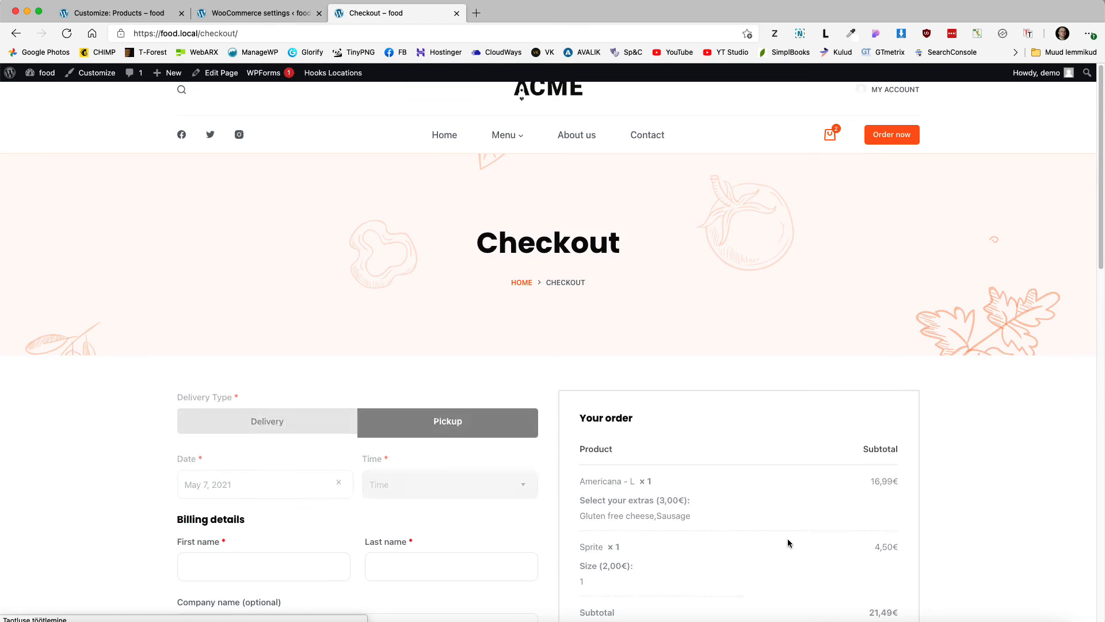
pyautogui.scroll(-2, 777, 494)
pyautogui.scroll(-3, 773, 486)
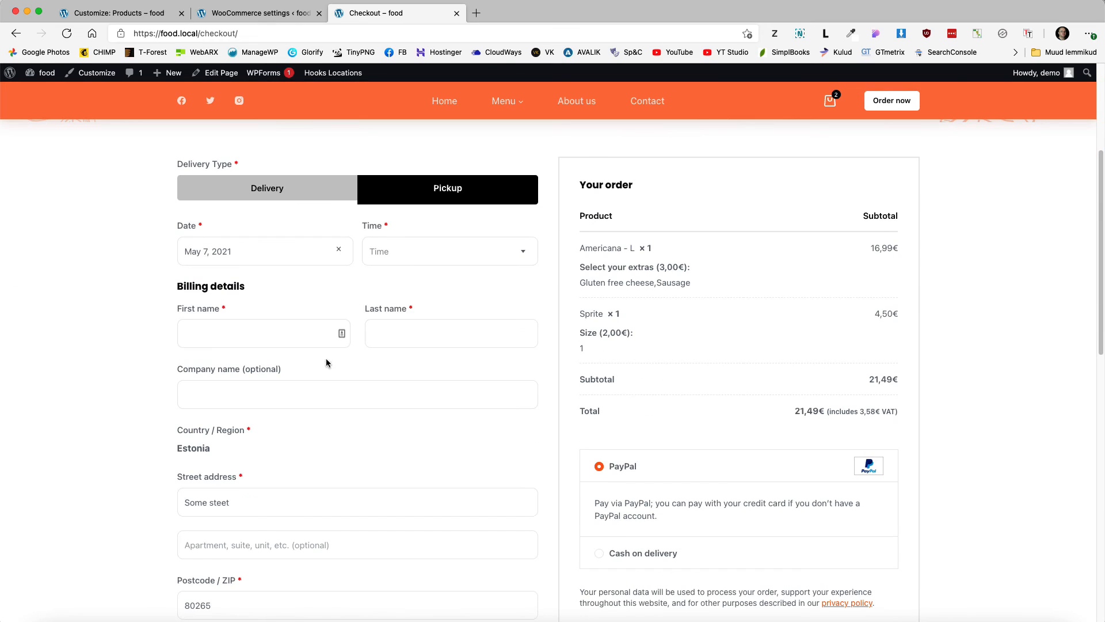
pyautogui.click(231, 332)
pyautogui.write('Jack')
pyautogui.press('Tab')
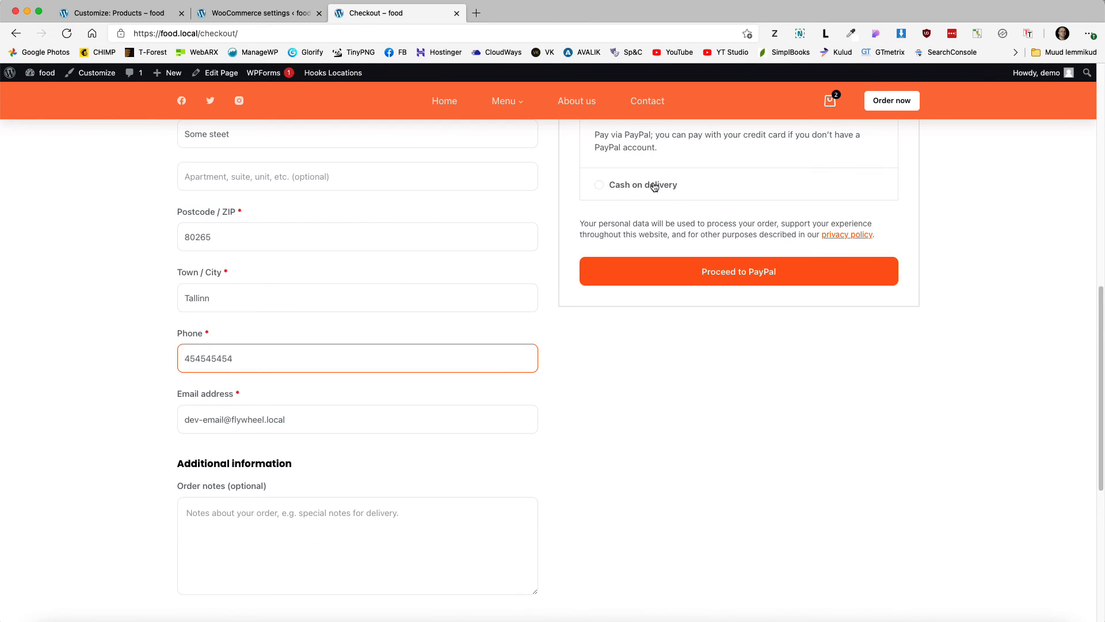
pyautogui.click(654, 185)
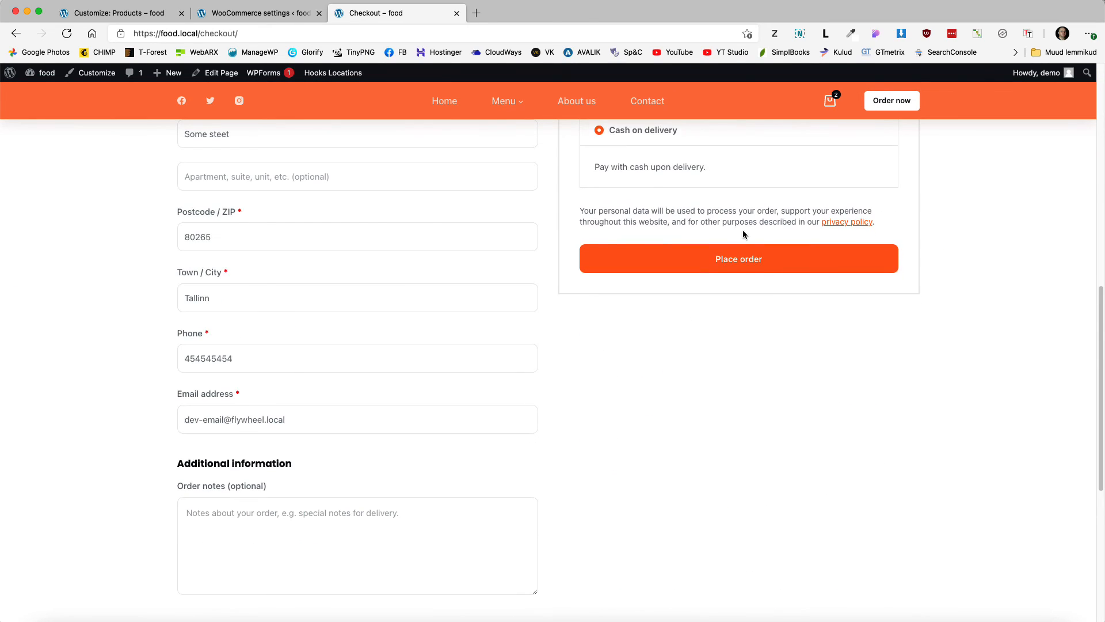
pyautogui.click(756, 266)
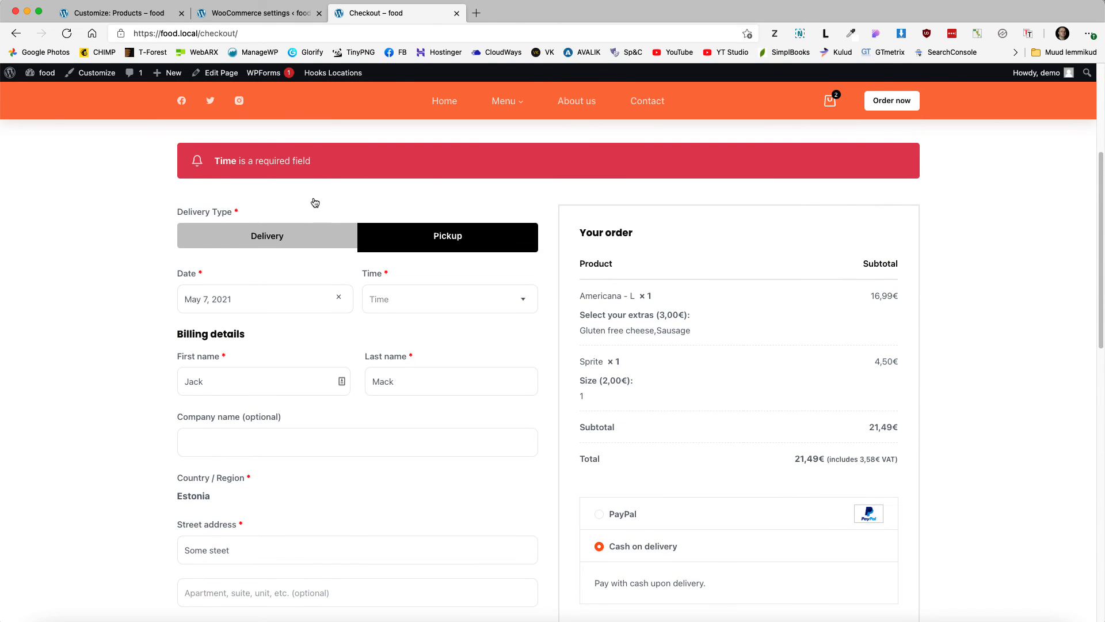
# Step: Set the pickup time to 14:15 and place the order again
pyautogui.click(423, 305)
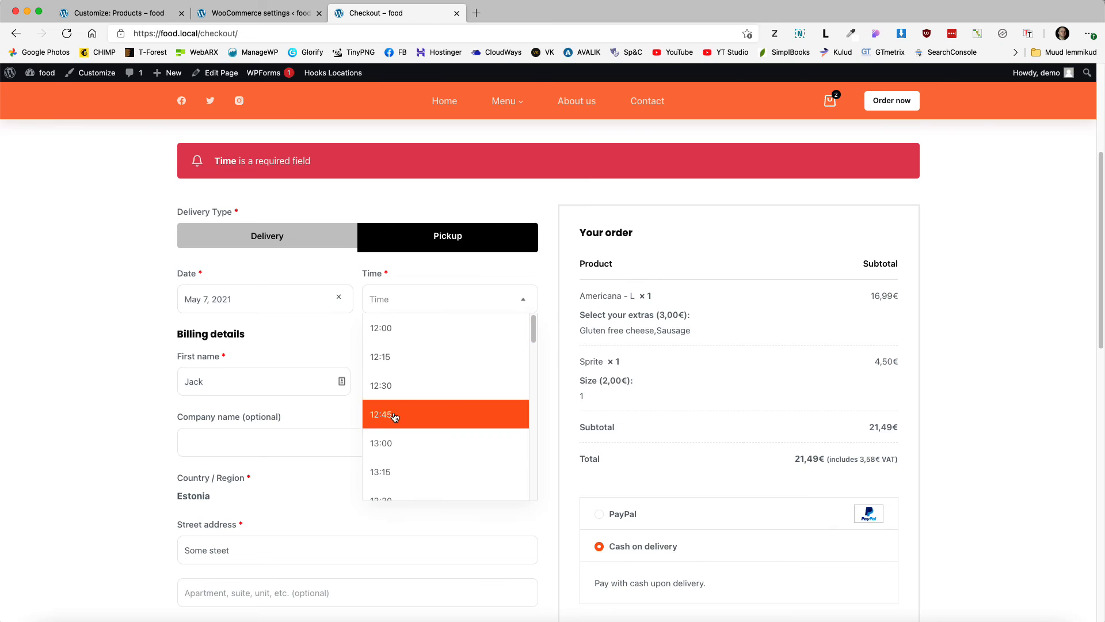
pyautogui.scroll(-4, 405, 452)
pyautogui.click(406, 455)
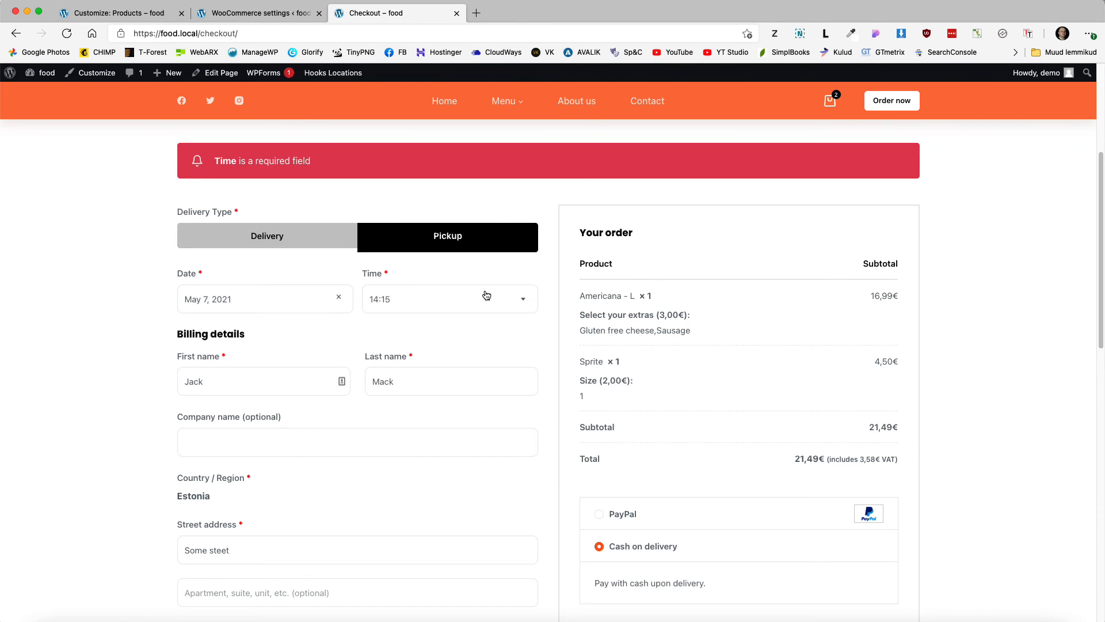
pyautogui.scroll(-5, 939, 409)
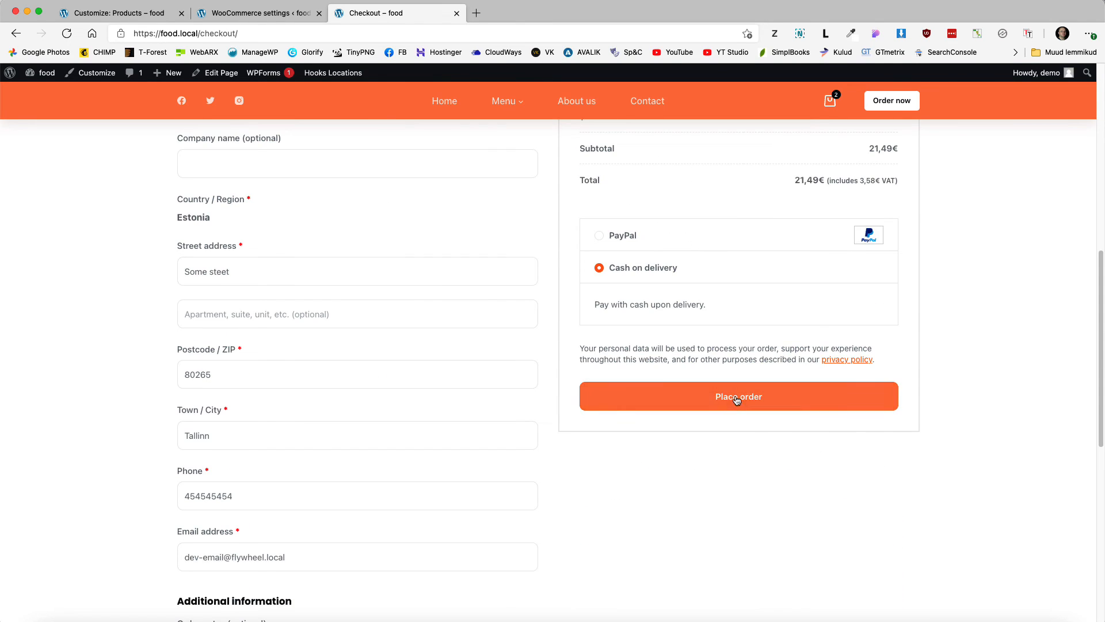
pyautogui.click(737, 399)
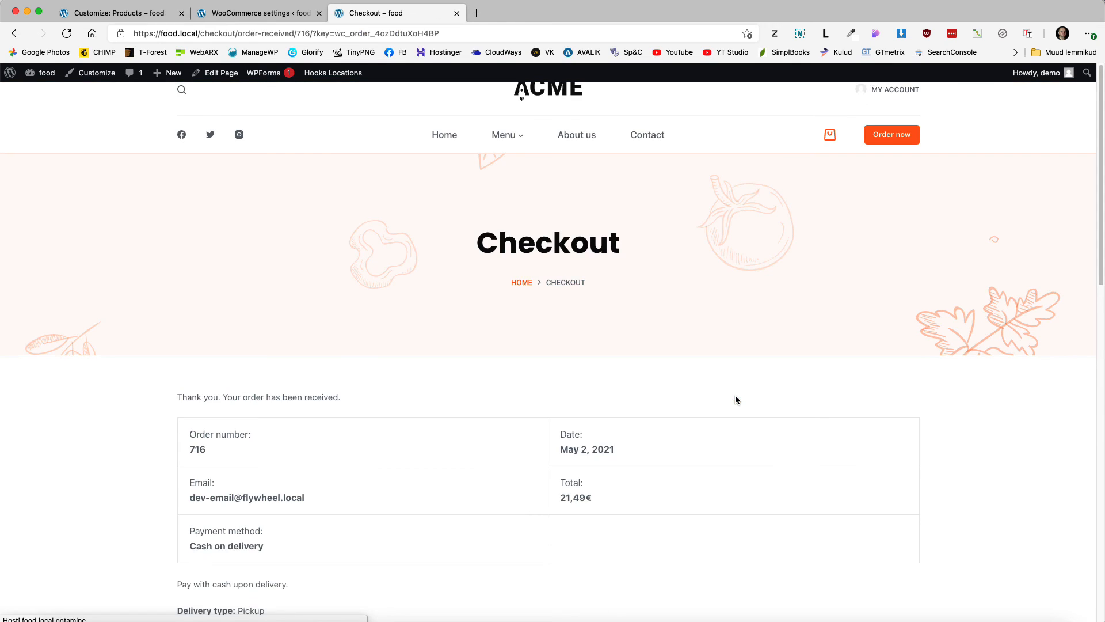
# Step: Scroll the order-received page and select the Pickup, May 7, 2021 and 14:15 lines
pyautogui.scroll(-3, 386, 366)
pyautogui.scroll(-3, 247, 334)
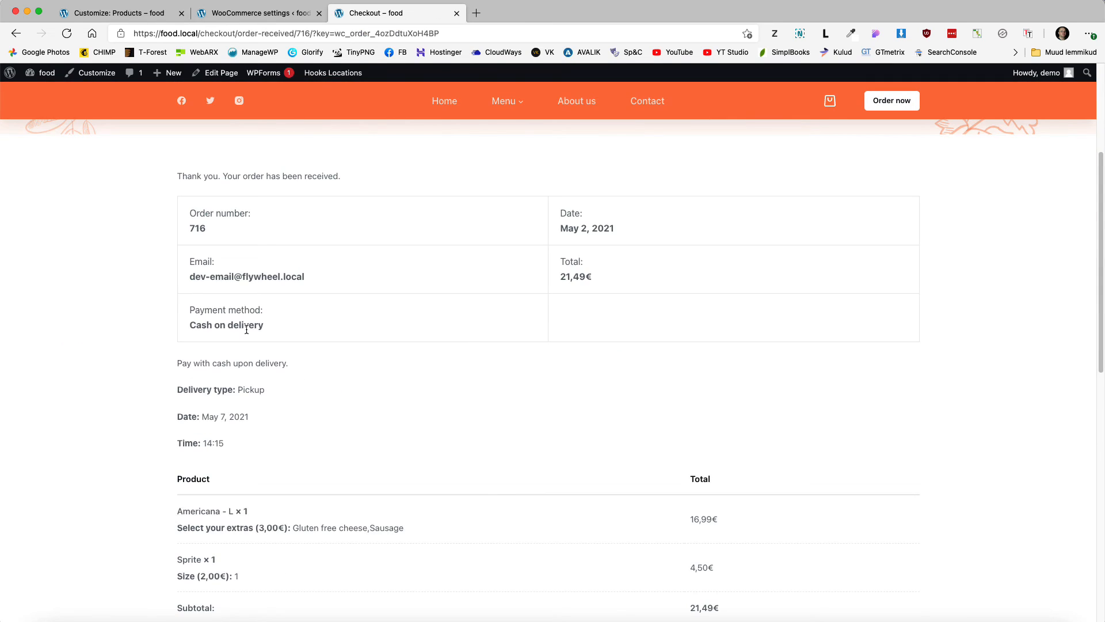
pyautogui.moveTo(171, 385); pyautogui.dragTo(276, 467)
pyautogui.scroll(-2, 303, 451)
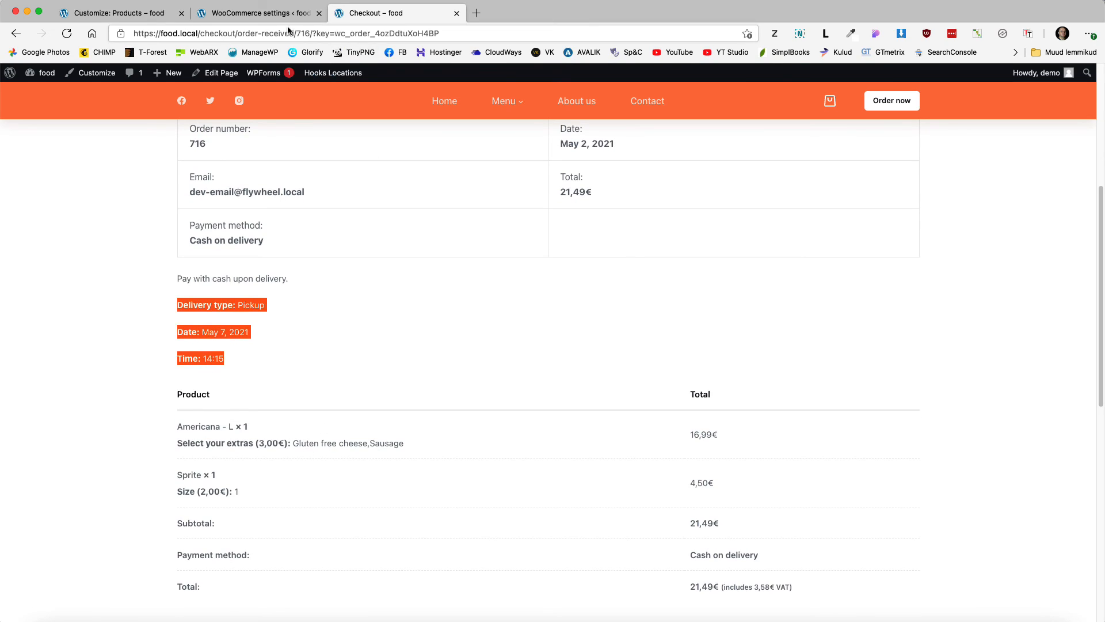
pyautogui.click(259, 13)
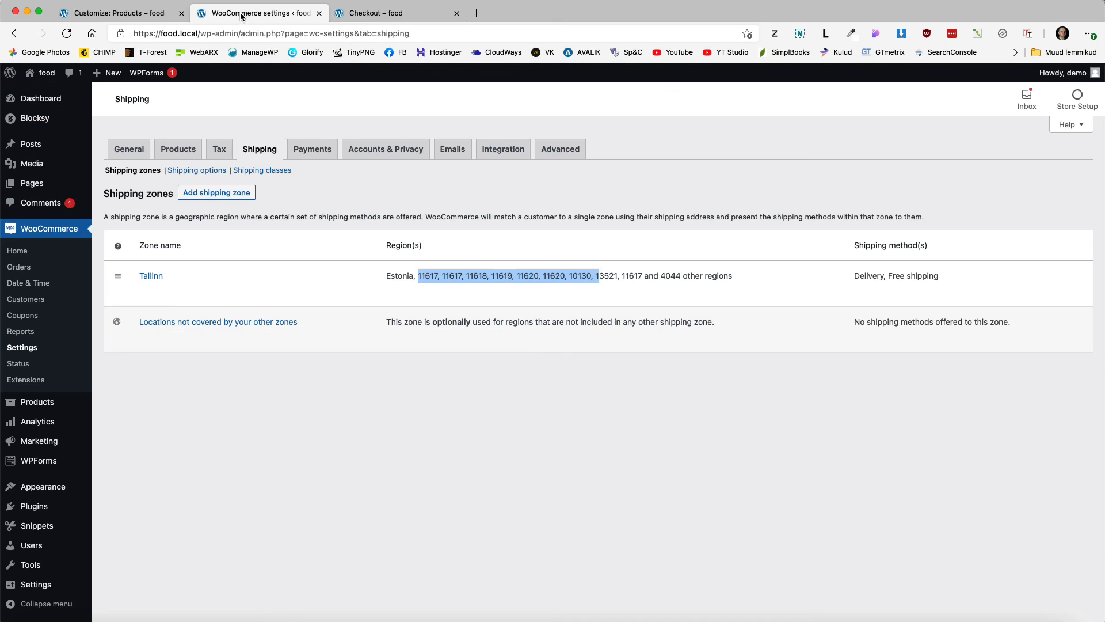
# Step: Open the newest order from WooCommerce Orders and highlight its pickup details and Americana extras
pyautogui.click(19, 268)
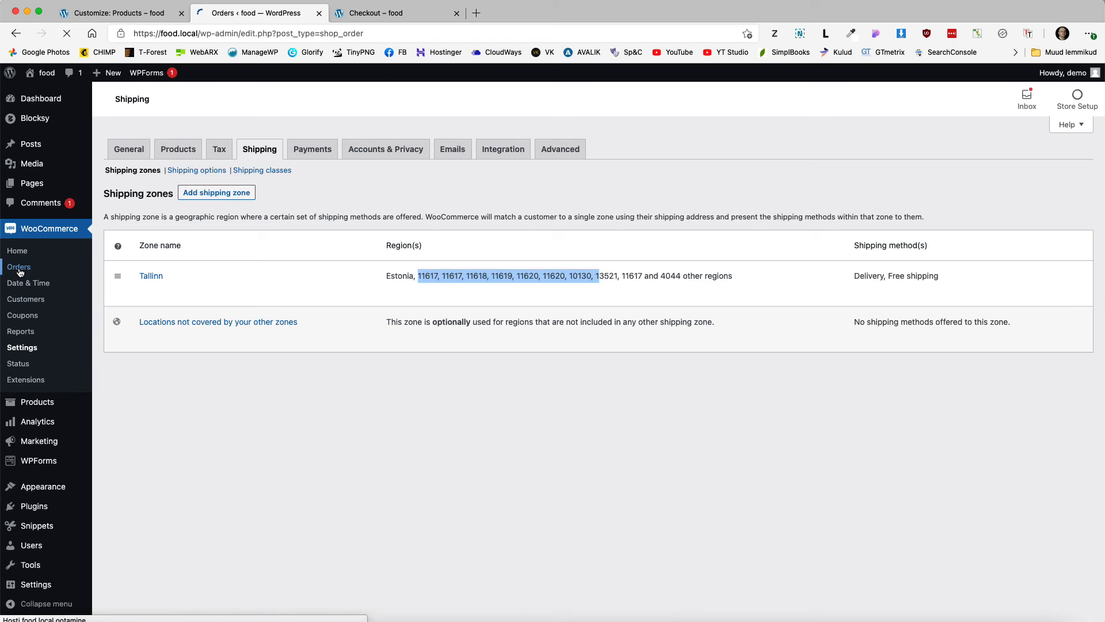
pyautogui.click(193, 238)
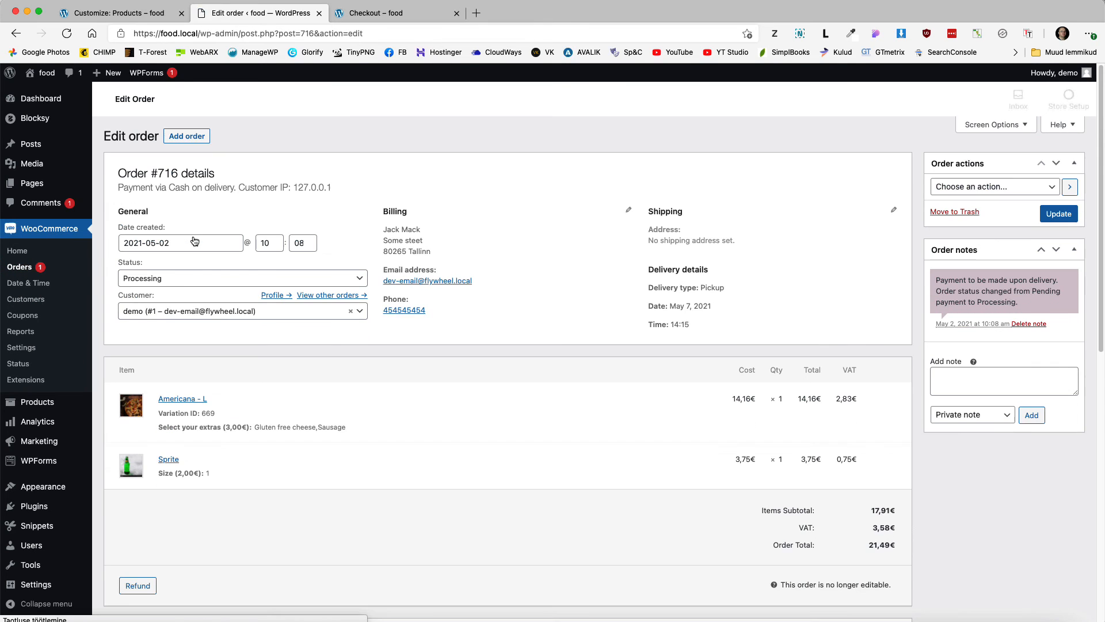
pyautogui.moveTo(702, 323); pyautogui.dragTo(653, 284)
pyautogui.moveTo(347, 428); pyautogui.dragTo(191, 425)
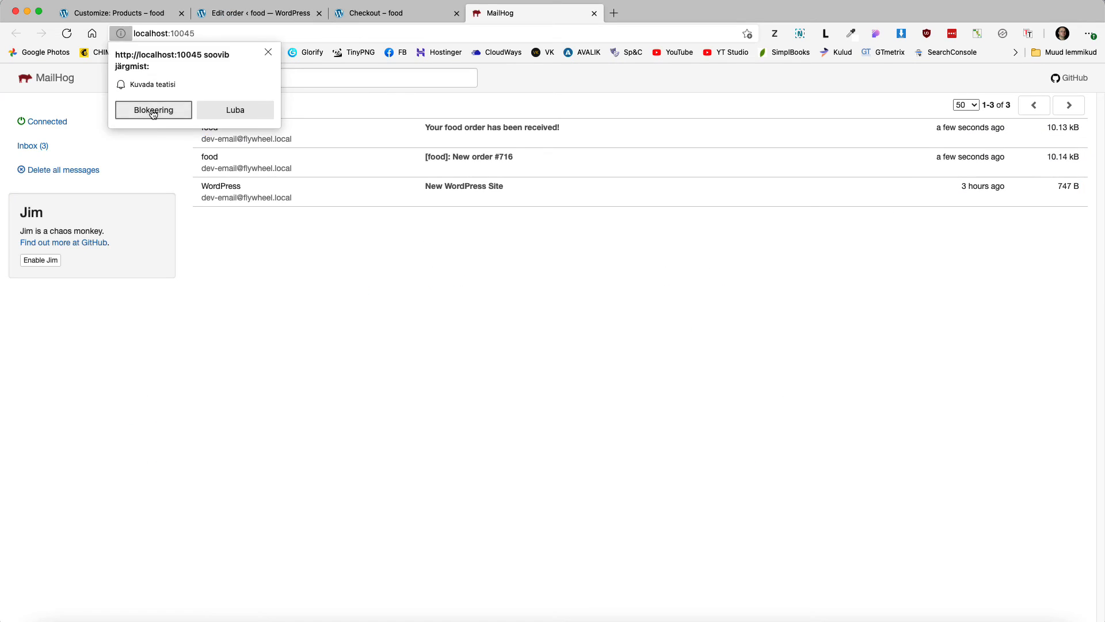
# Step: Dismiss the notification prompt and read the customer's 'Your food order has been received!' email
pyautogui.click(153, 110)
pyautogui.click(530, 133)
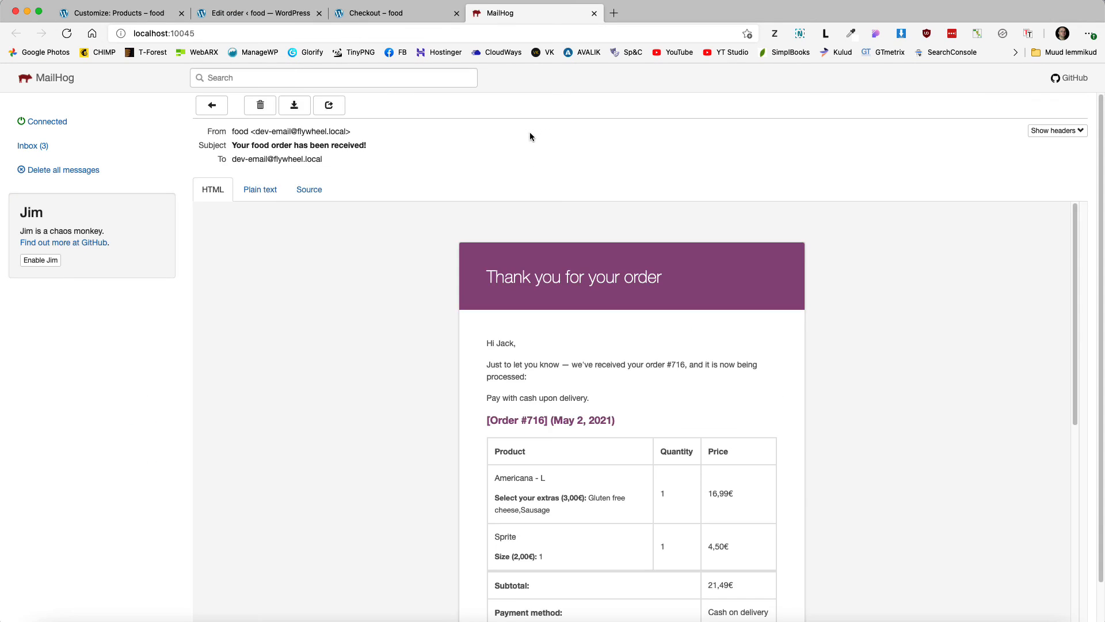
pyautogui.scroll(-2, 612, 343)
pyautogui.scroll(-4, 613, 343)
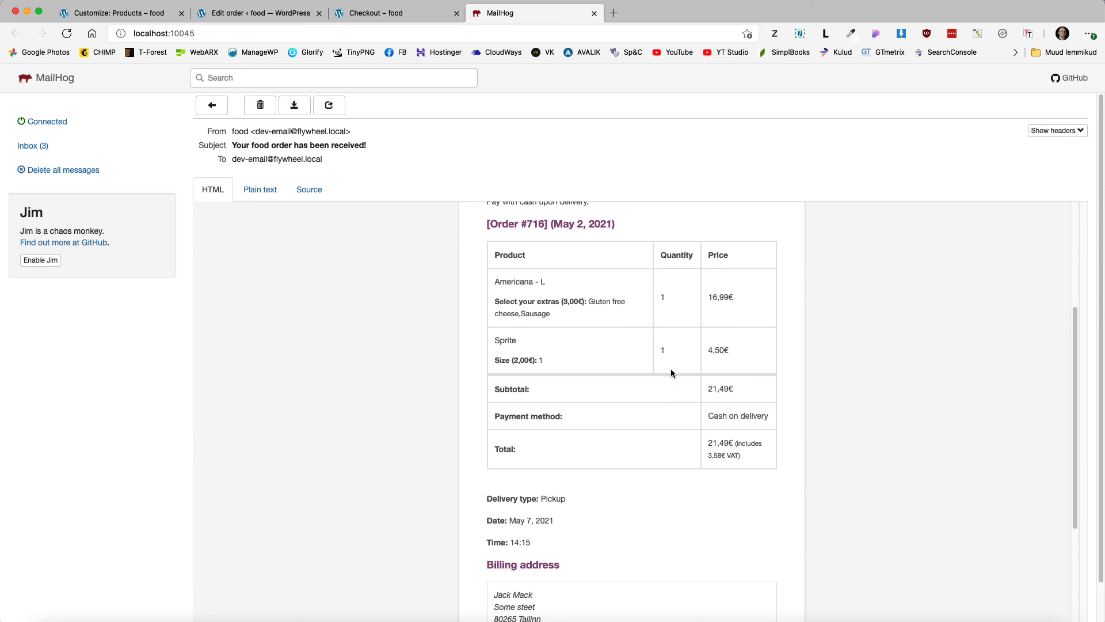
pyautogui.scroll(-1, 671, 368)
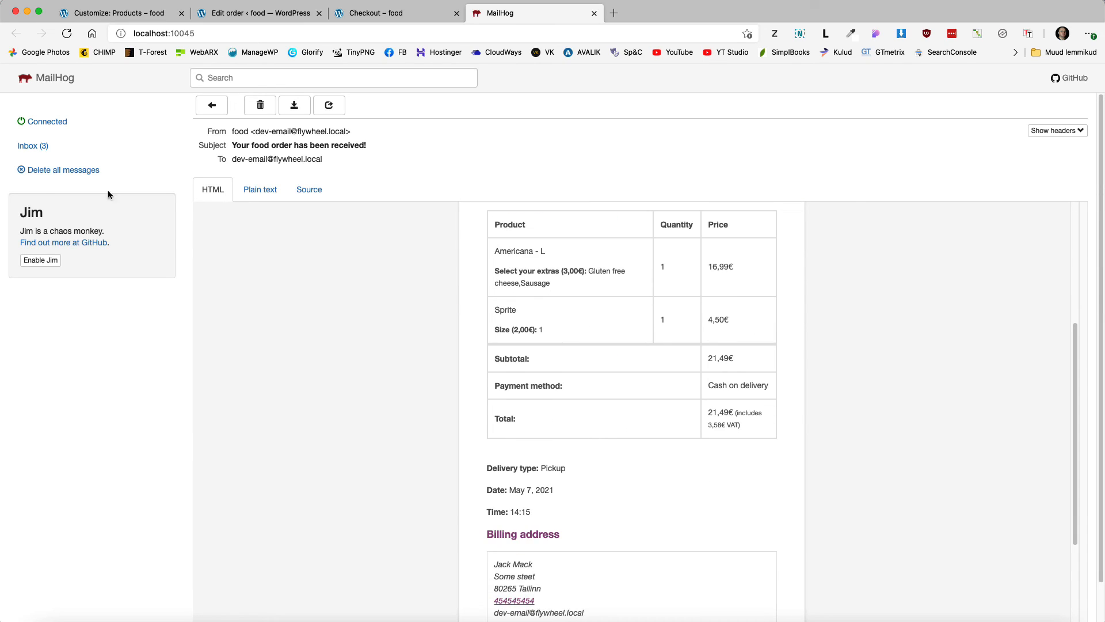
pyautogui.click(30, 145)
# Step: Read the '[food]: New order #716' email, highlighting its order details
pyautogui.click(479, 157)
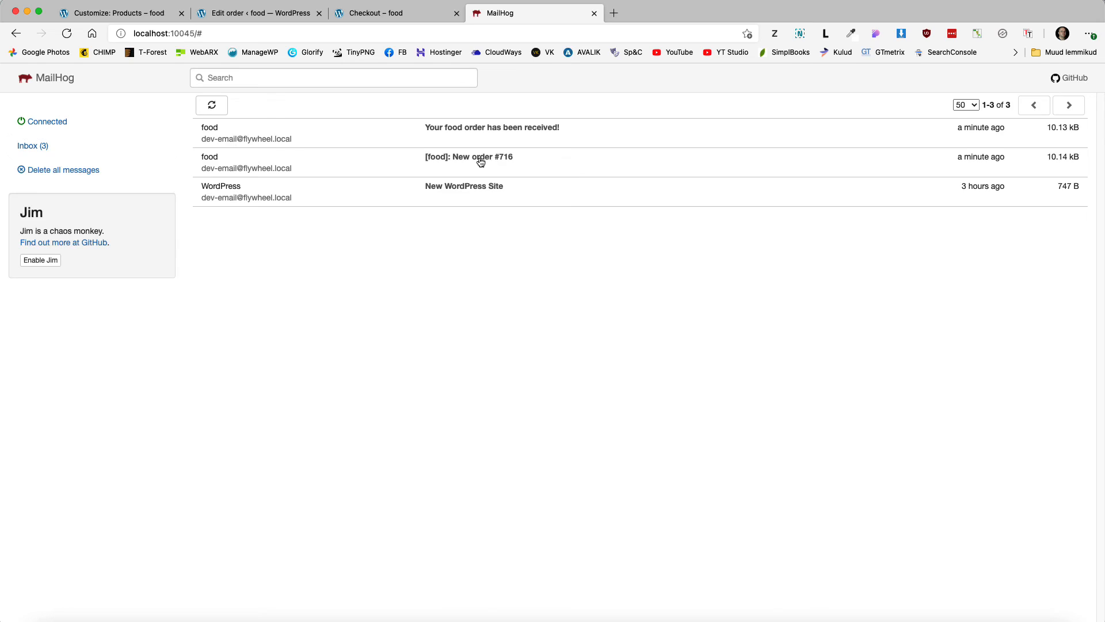
pyautogui.scroll(-3, 573, 331)
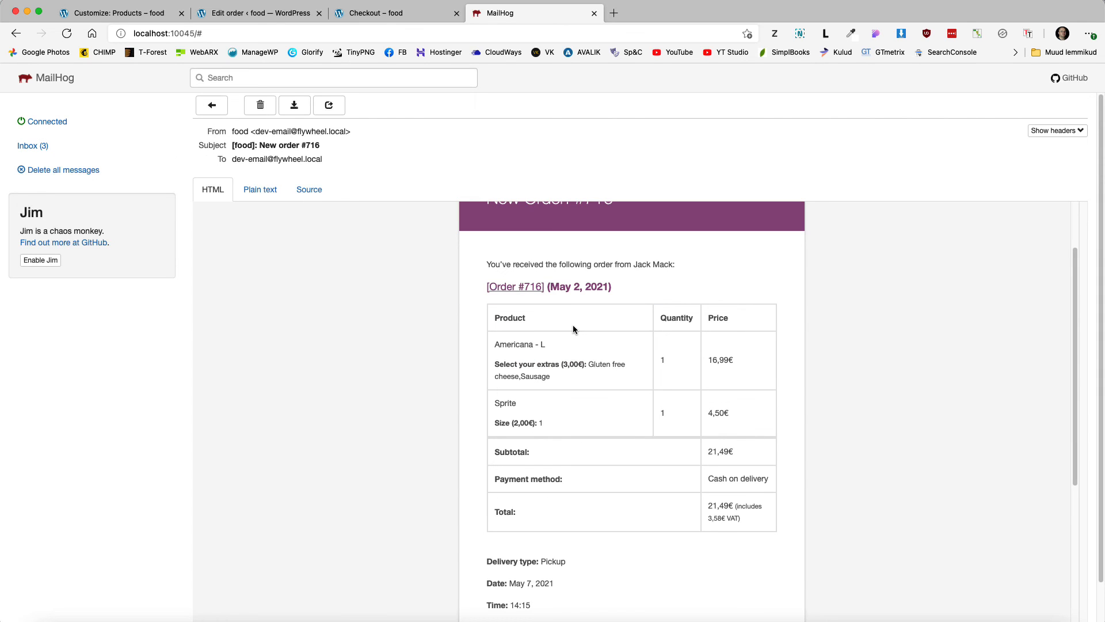
pyautogui.scroll(-1, 573, 329)
pyautogui.moveTo(505, 332); pyautogui.dragTo(577, 359)
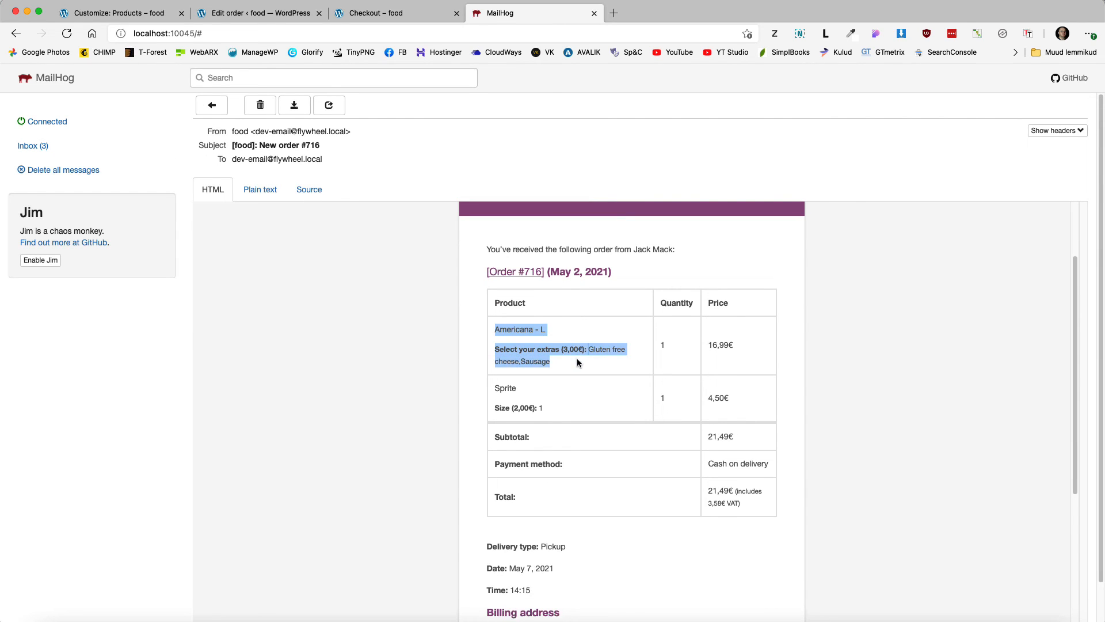
pyautogui.scroll(-5, 589, 372)
pyautogui.moveTo(540, 500); pyautogui.dragTo(479, 453)
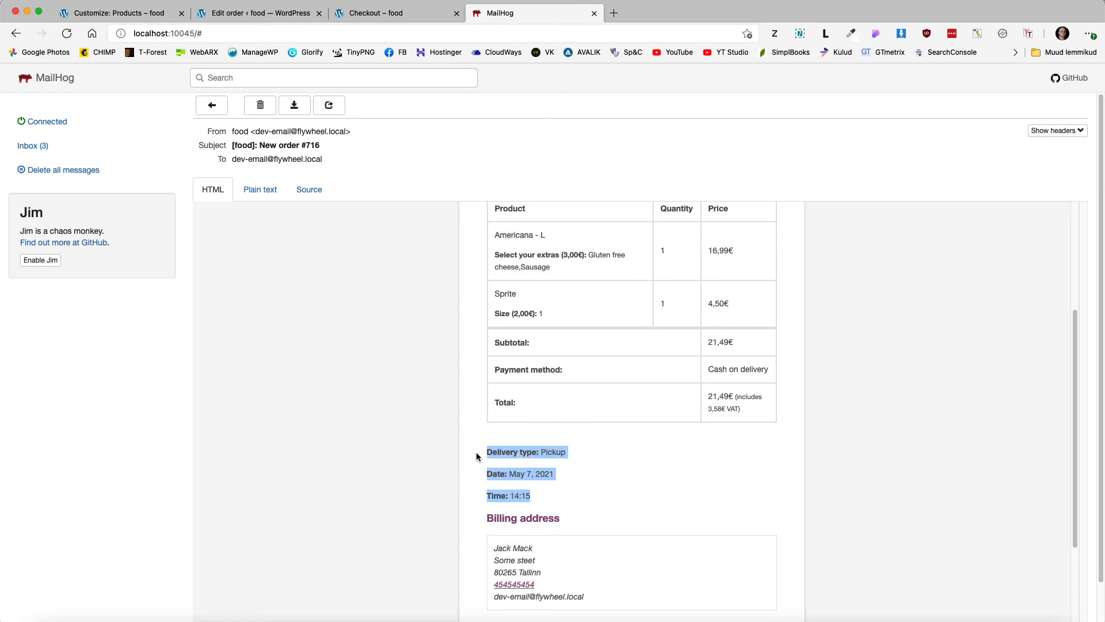
pyautogui.hotkey('ctrl', 'shift', 'Tab')
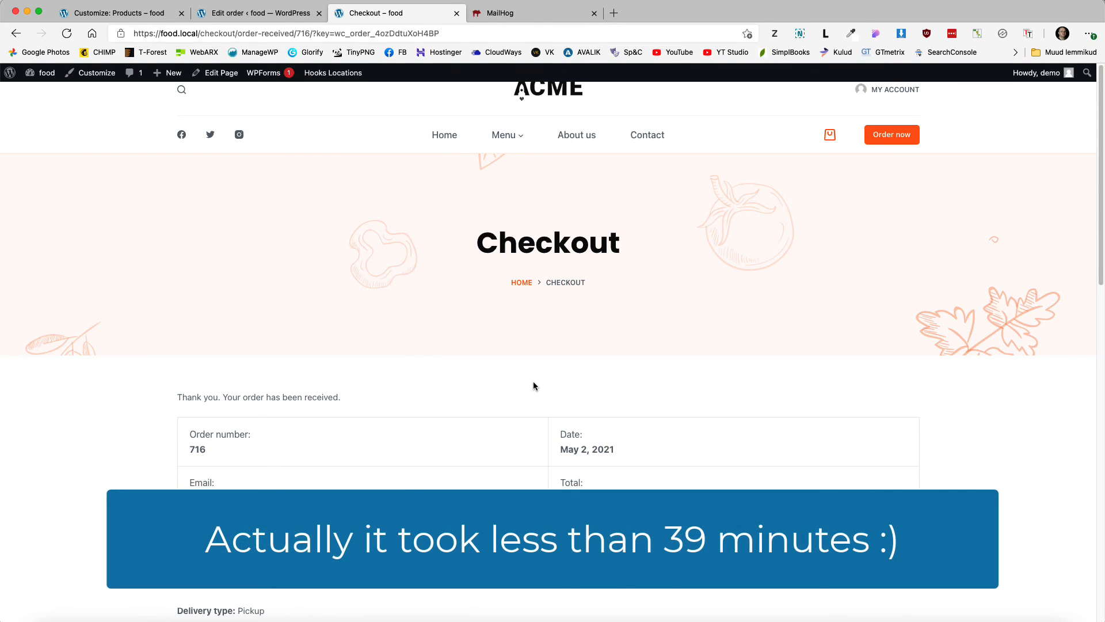
# Step: Open the FILTER panel on the shop Menu page, find it empty, and return to the order edit tab
pyautogui.click(505, 137)
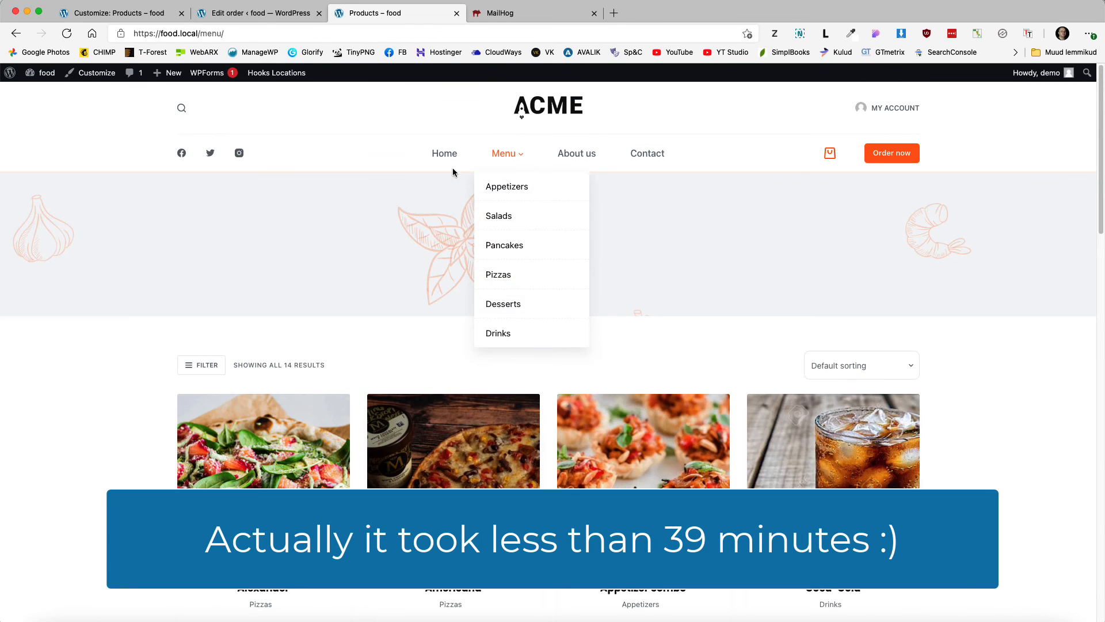
pyautogui.click(208, 367)
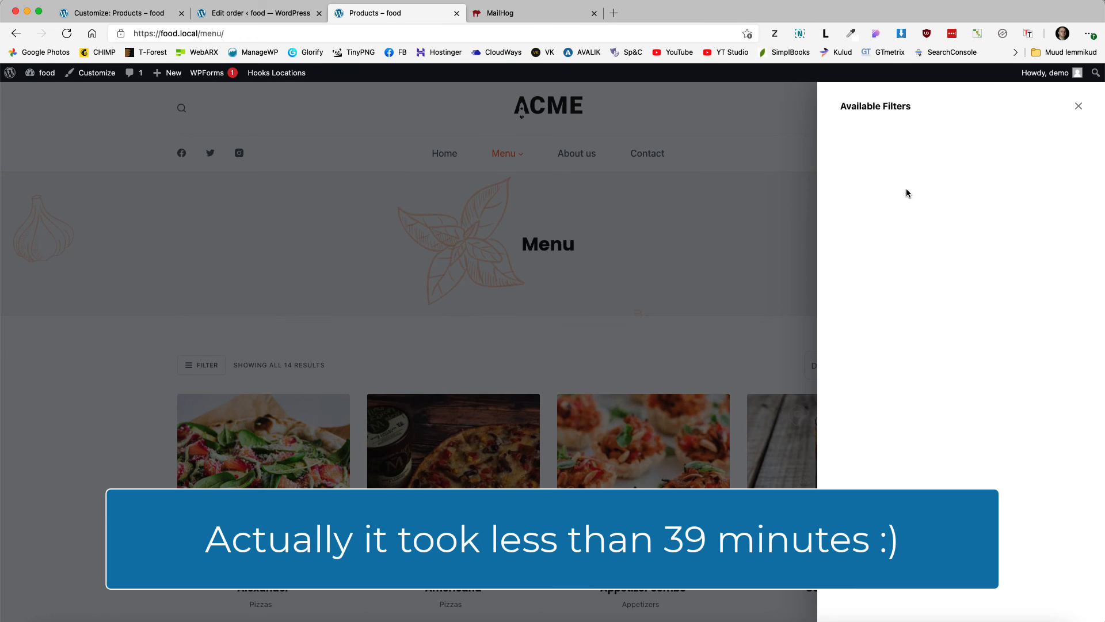
pyautogui.click(259, 13)
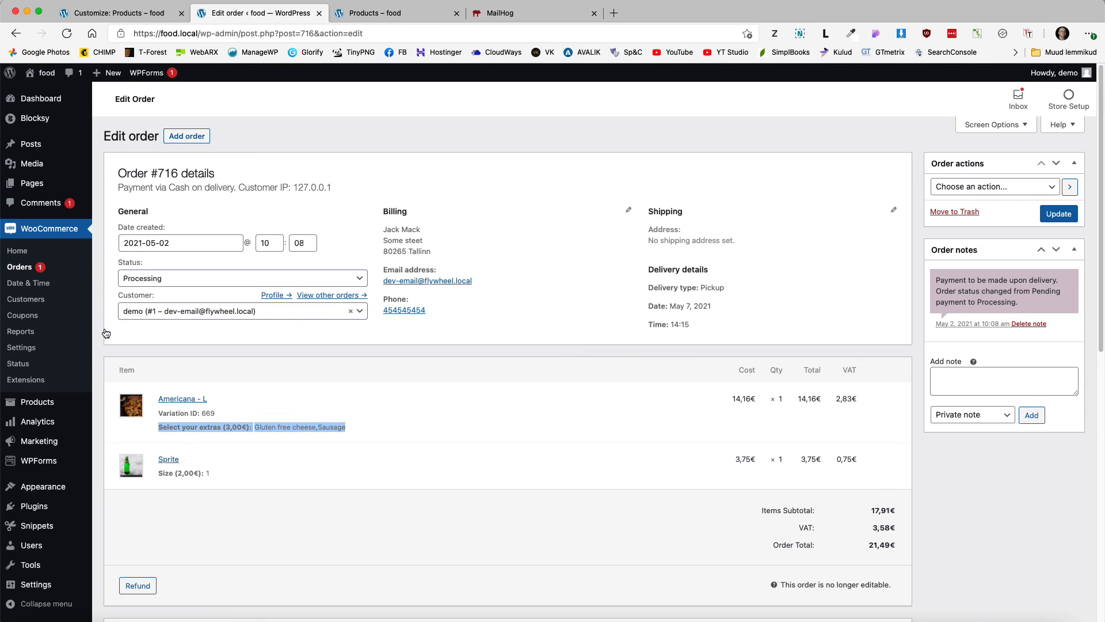
# Step: Add an untitled Product Categories widget to WooCommerce Offcanvas Filters with counts on and hierarchy off
pyautogui.moveTo(49, 488)
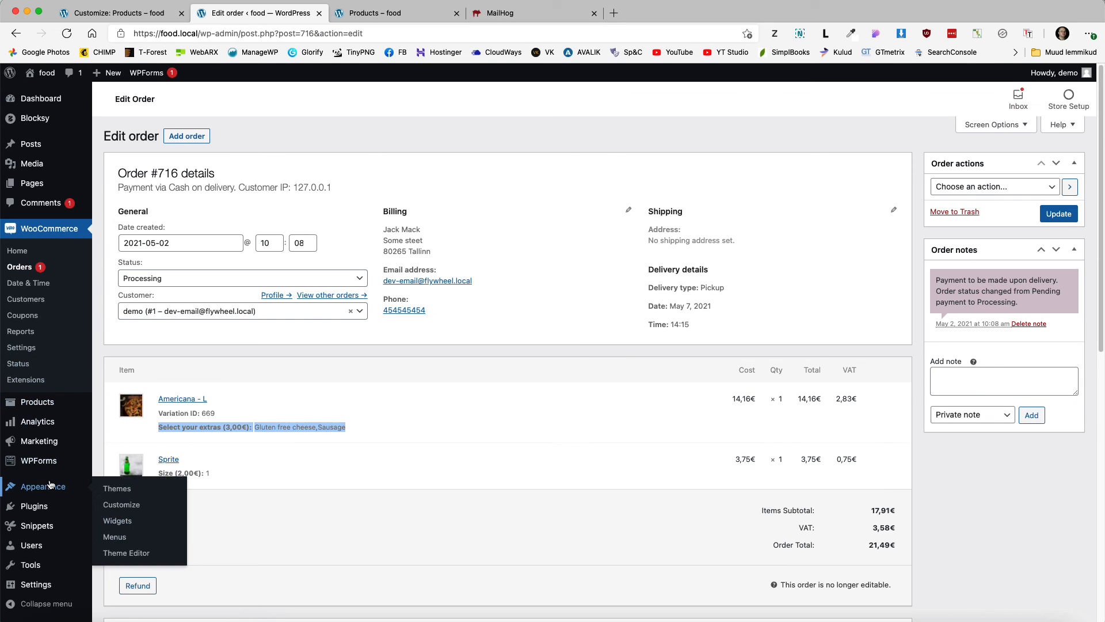
pyautogui.click(113, 521)
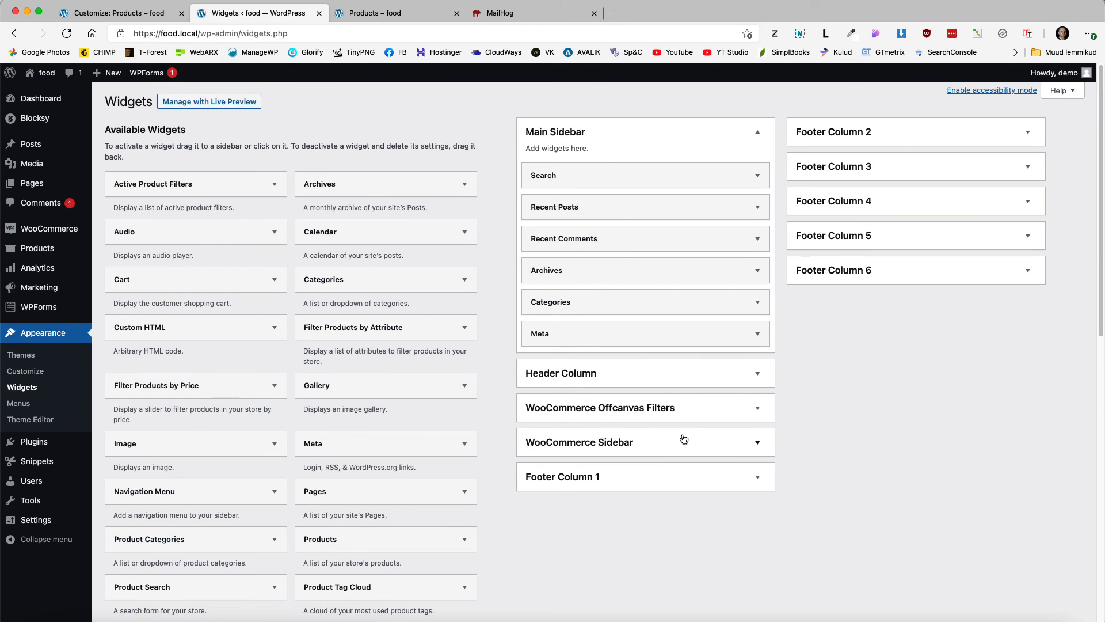
pyautogui.click(685, 406)
pyautogui.scroll(-5, 264, 432)
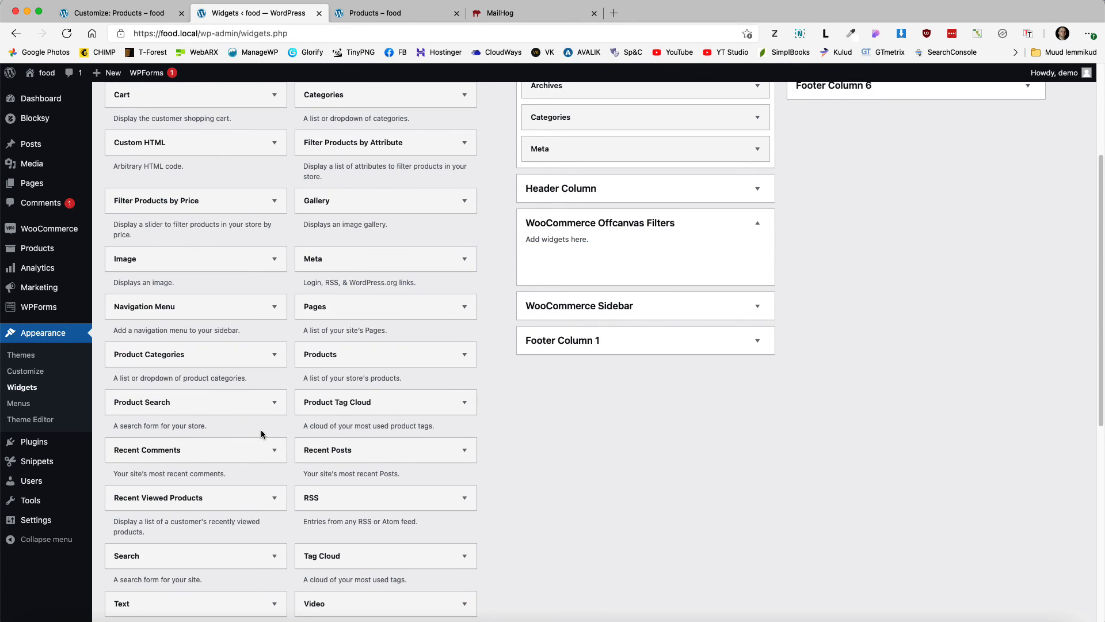
pyautogui.moveTo(163, 284); pyautogui.dragTo(576, 196)
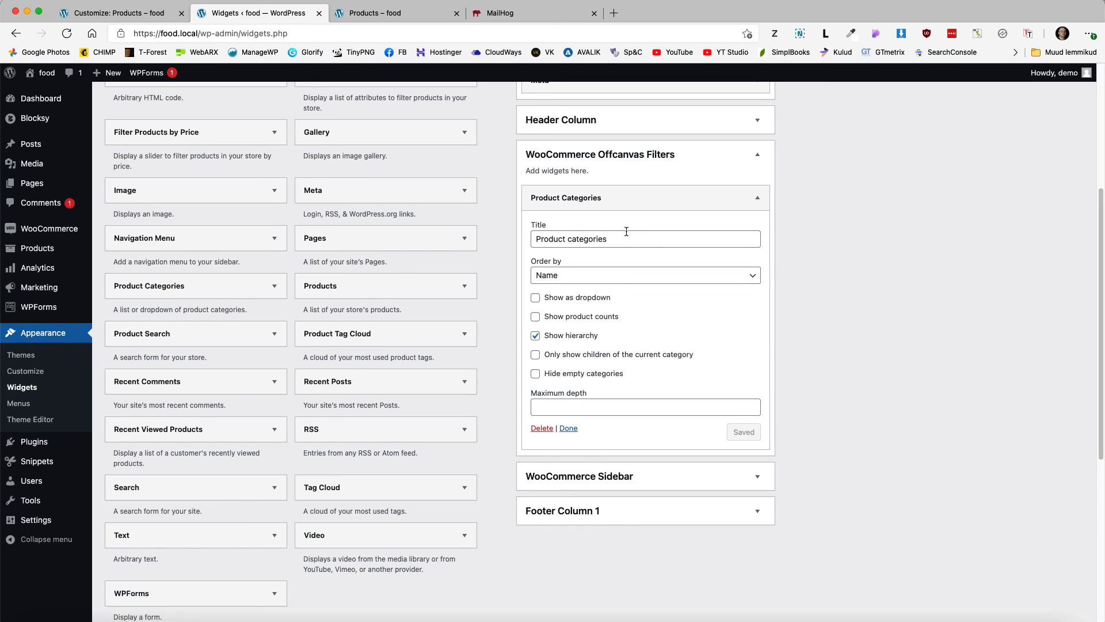
pyautogui.press('BackSpace')
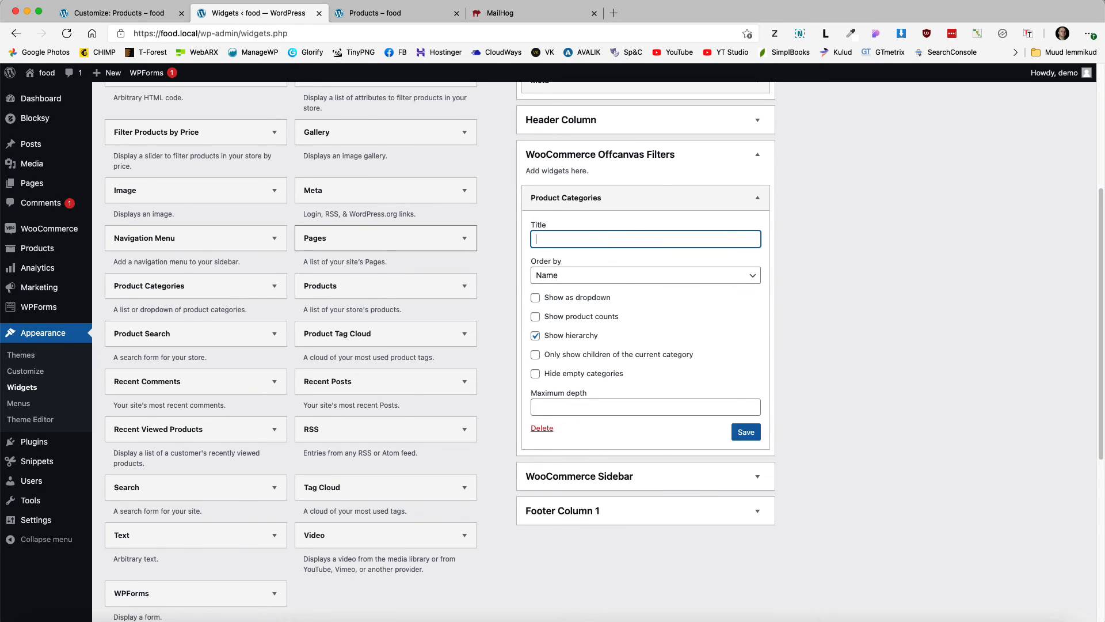
pyautogui.click(536, 318)
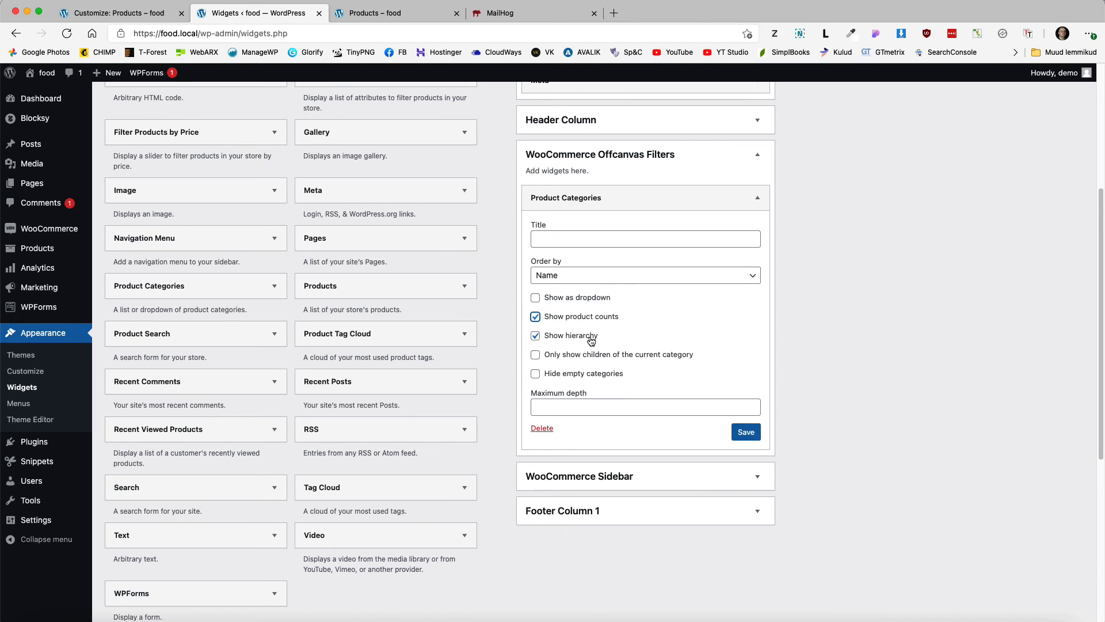
pyautogui.click(535, 336)
pyautogui.click(741, 433)
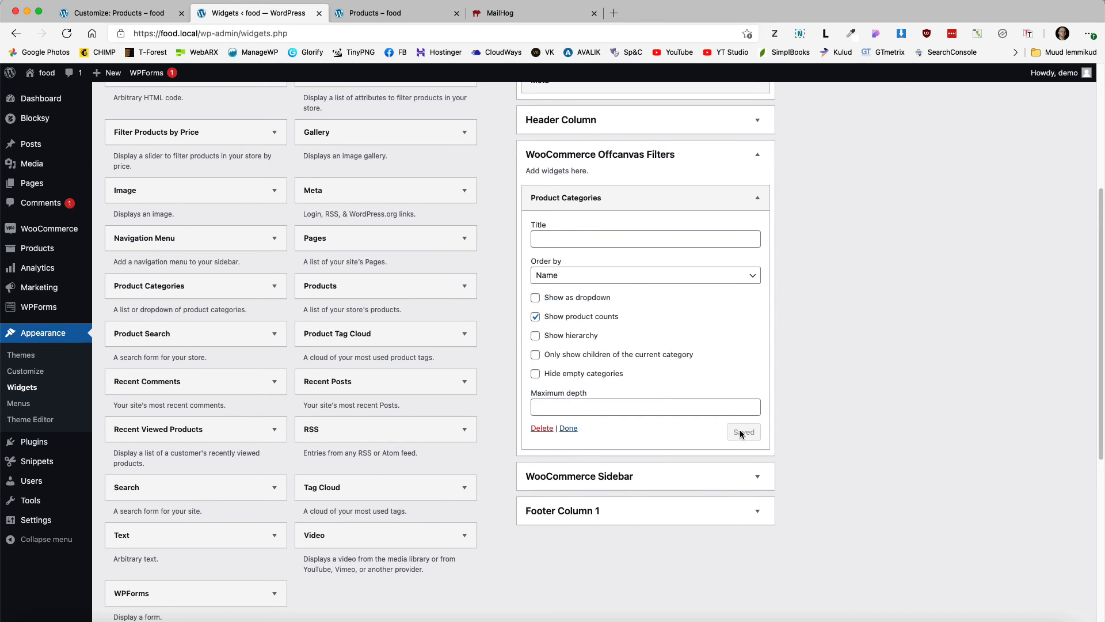
pyautogui.click(374, 13)
# Step: Reload the Menu page, open FILTER to see category counts, and pick Desserts
pyautogui.click(65, 34)
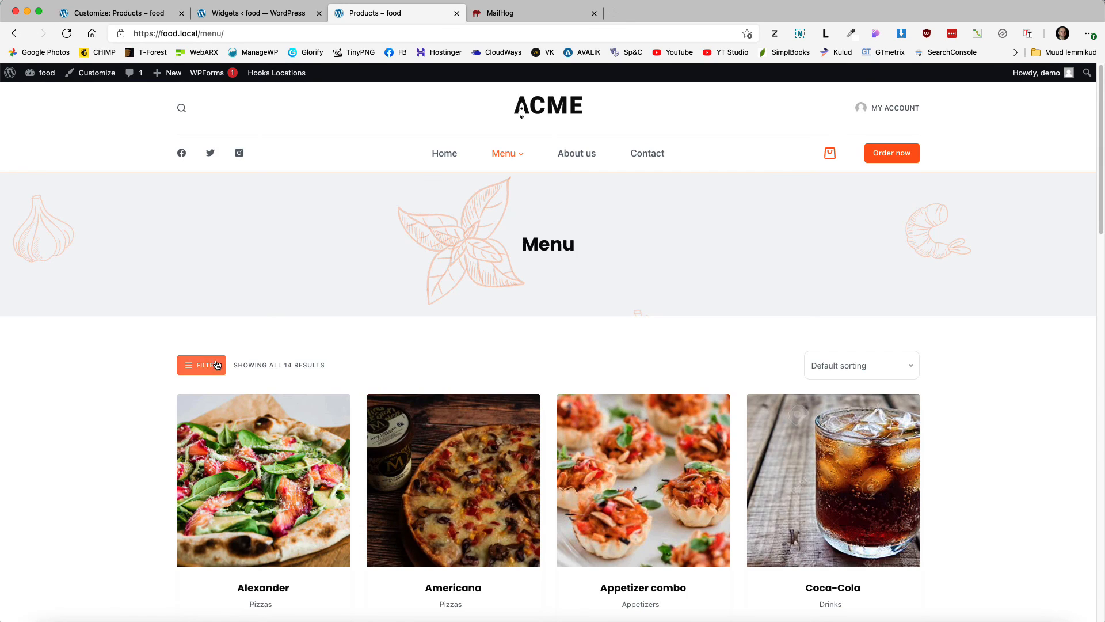
pyautogui.click(216, 364)
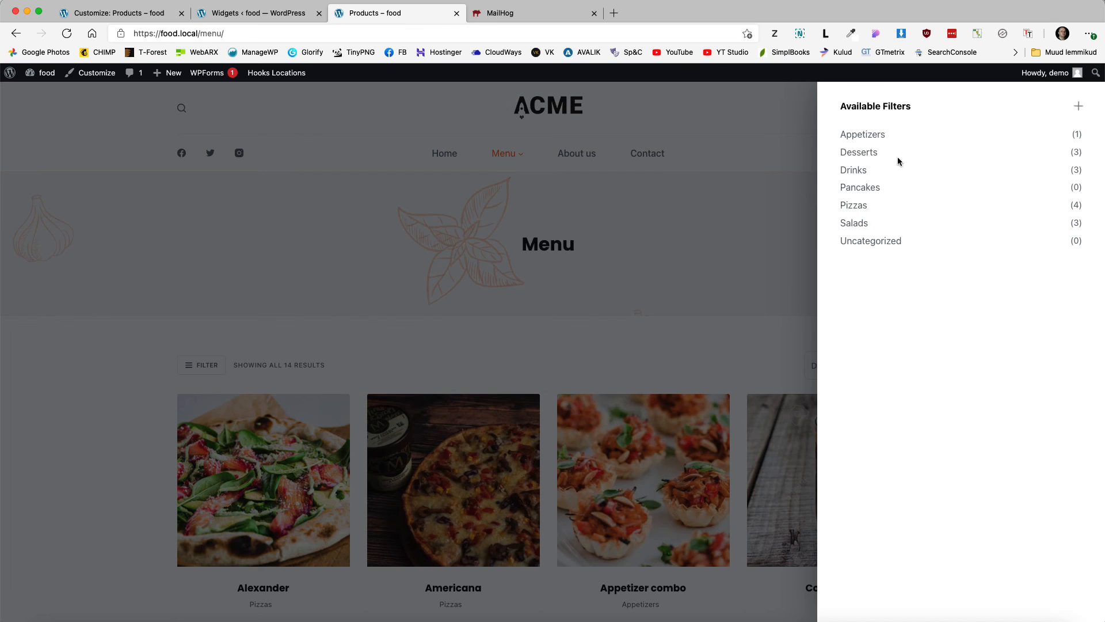
pyautogui.click(857, 153)
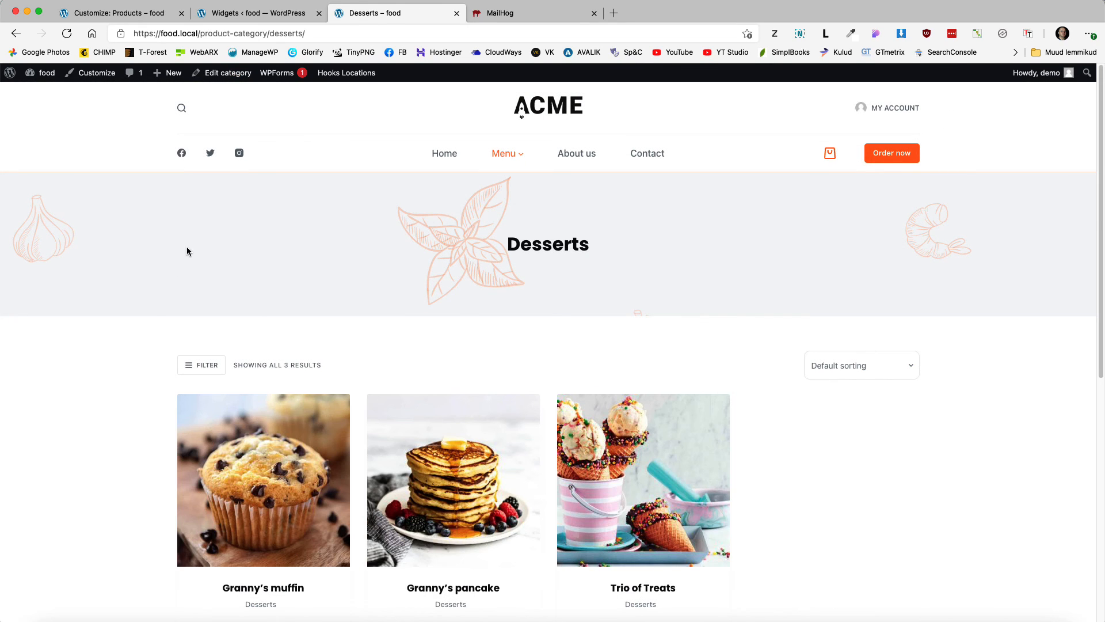
pyautogui.scroll(-5, 149, 316)
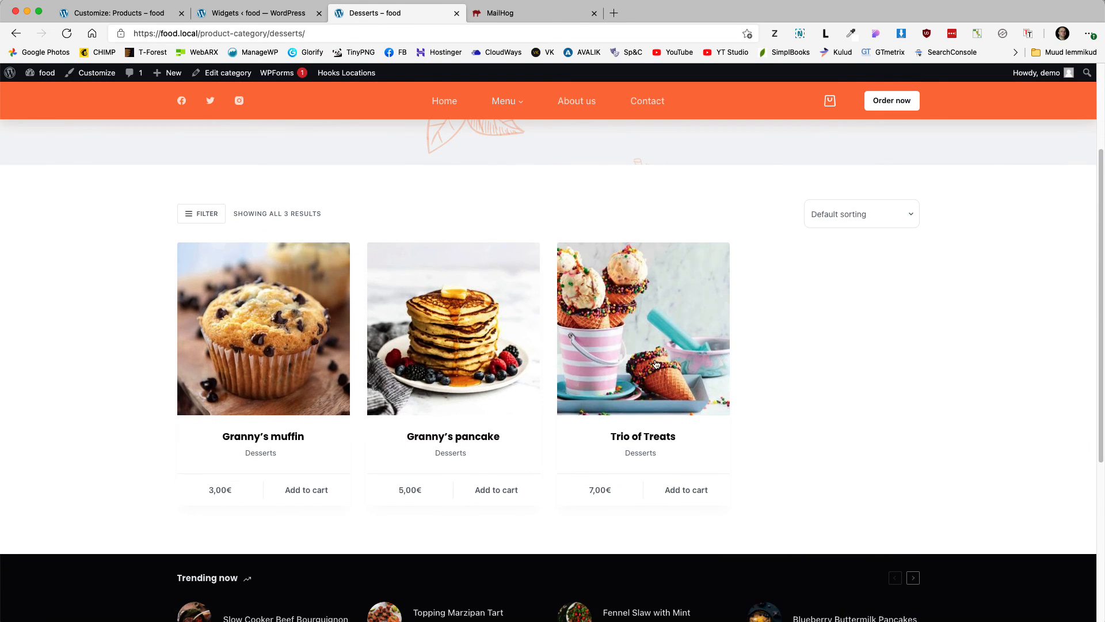
pyautogui.click(646, 396)
# Step: Add Trio of Treats (7,00€) to the cart and review the cart page total
pyautogui.click(722, 314)
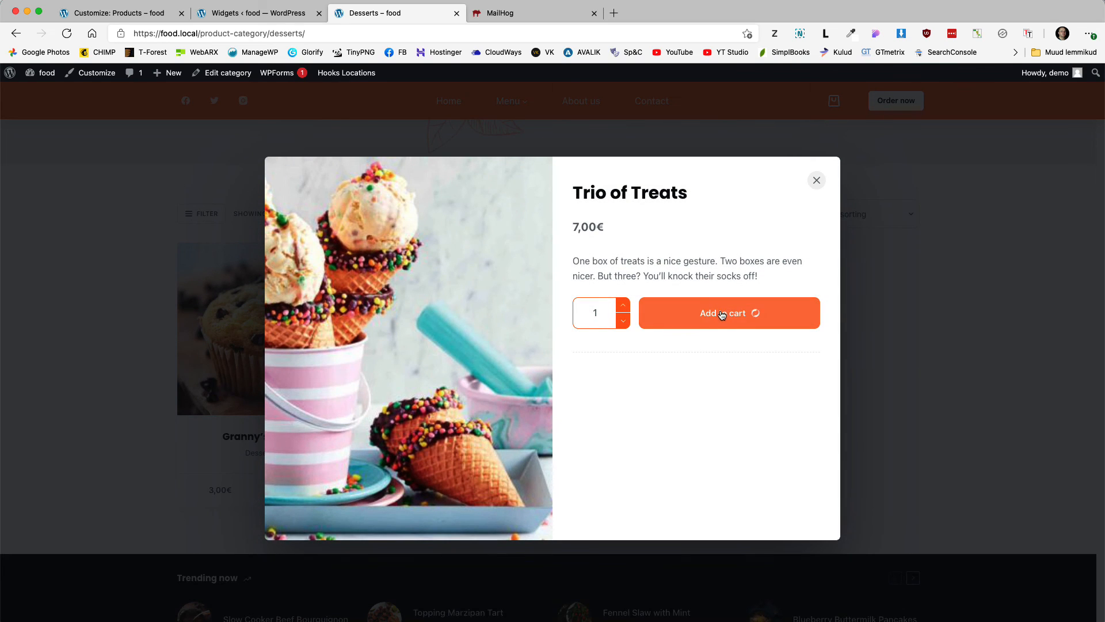
pyautogui.click(790, 315)
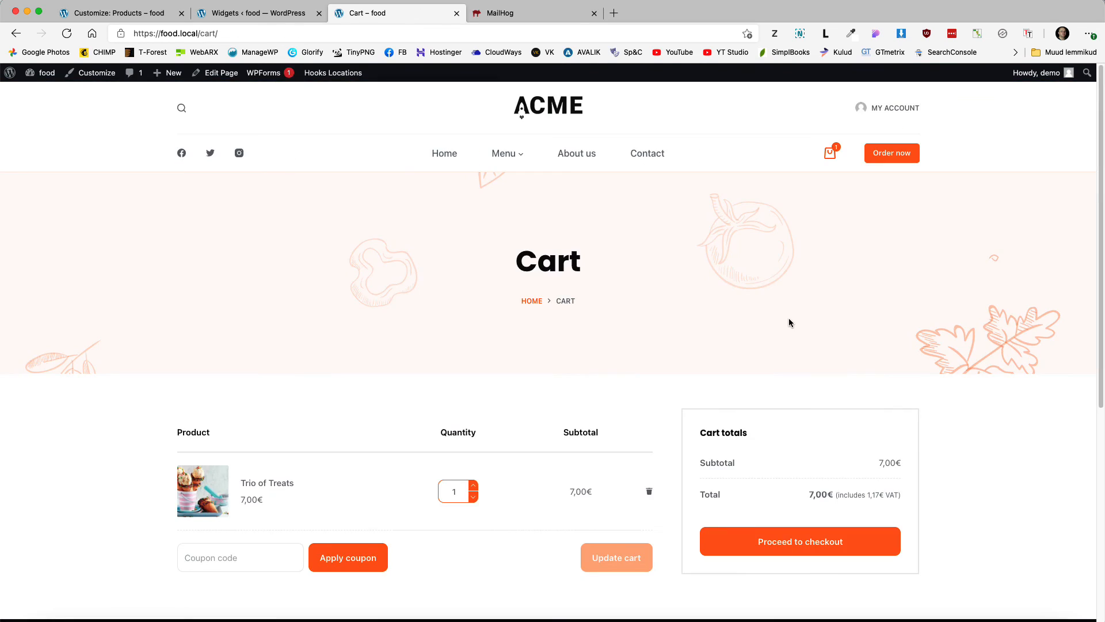
pyautogui.scroll(-4, 625, 358)
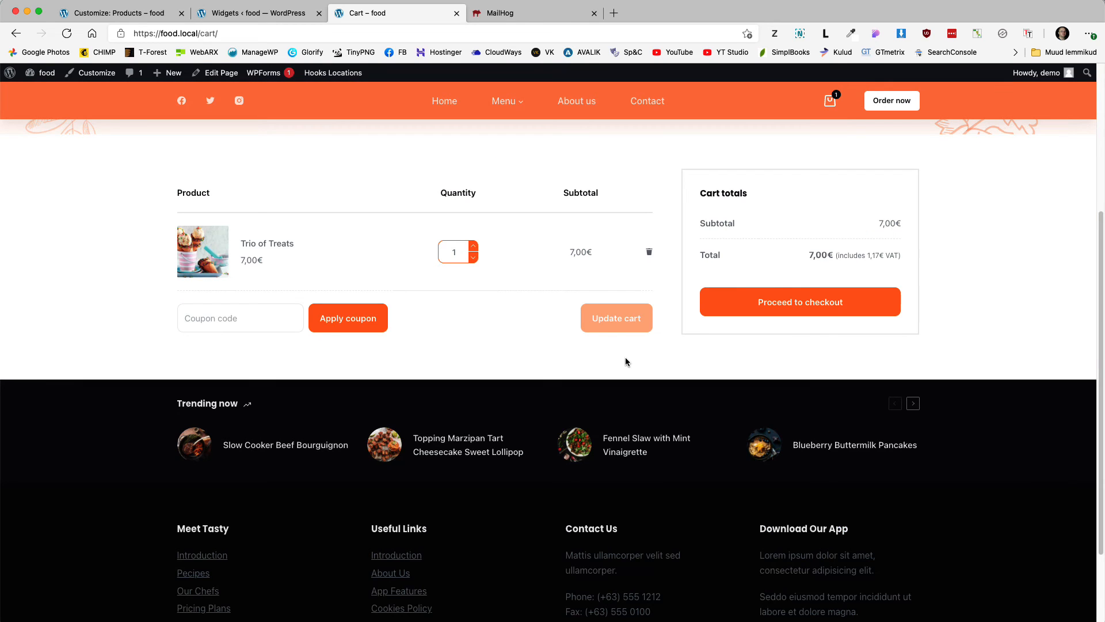
pyautogui.scroll(-2, 625, 360)
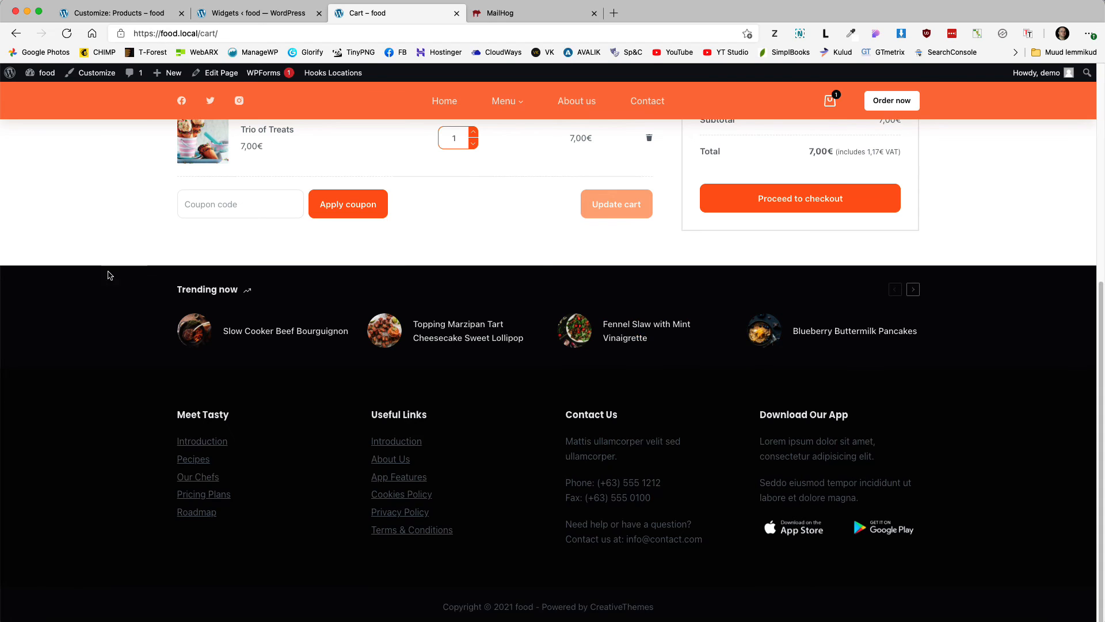
# Step: Open the Trending Posts settings in the site Customizer
pyautogui.click(115, 13)
pyautogui.click(26, 118)
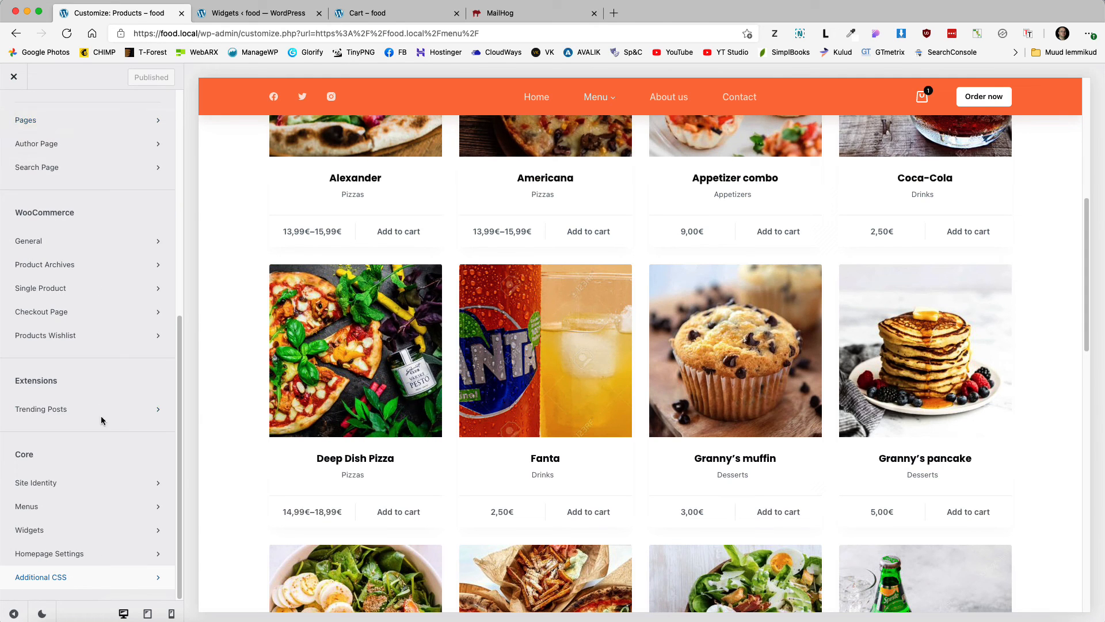
pyautogui.click(42, 410)
# Step: Check Blocksy's Extensions page to confirm Trending Posts is active, then return to the Customizer
pyautogui.click(230, 12)
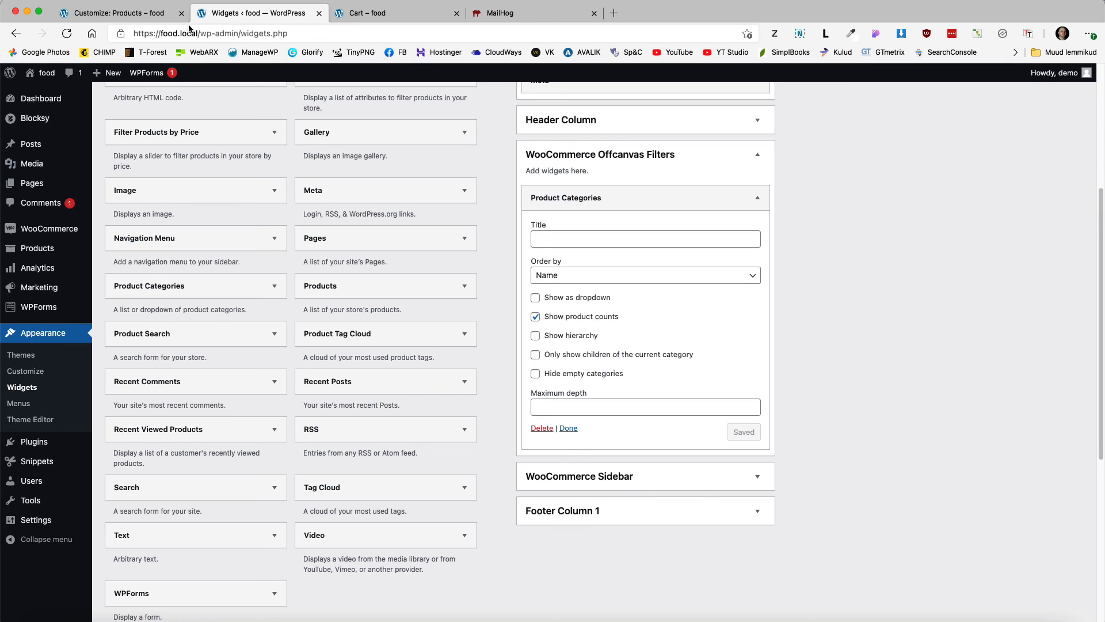
pyautogui.moveTo(35, 118)
pyautogui.click(115, 120)
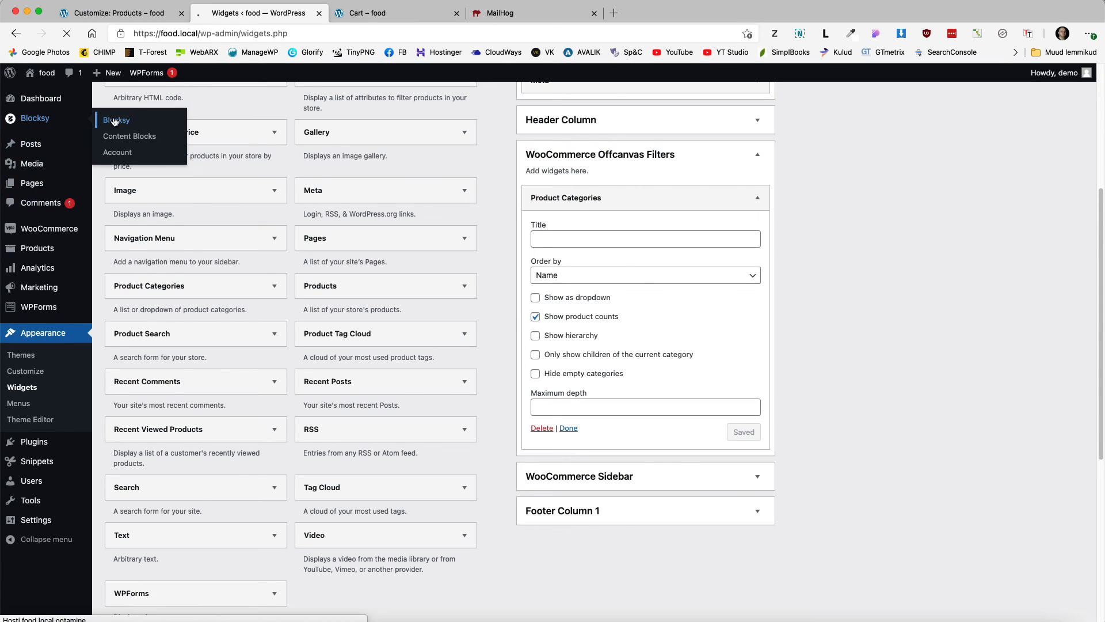
pyautogui.click(567, 235)
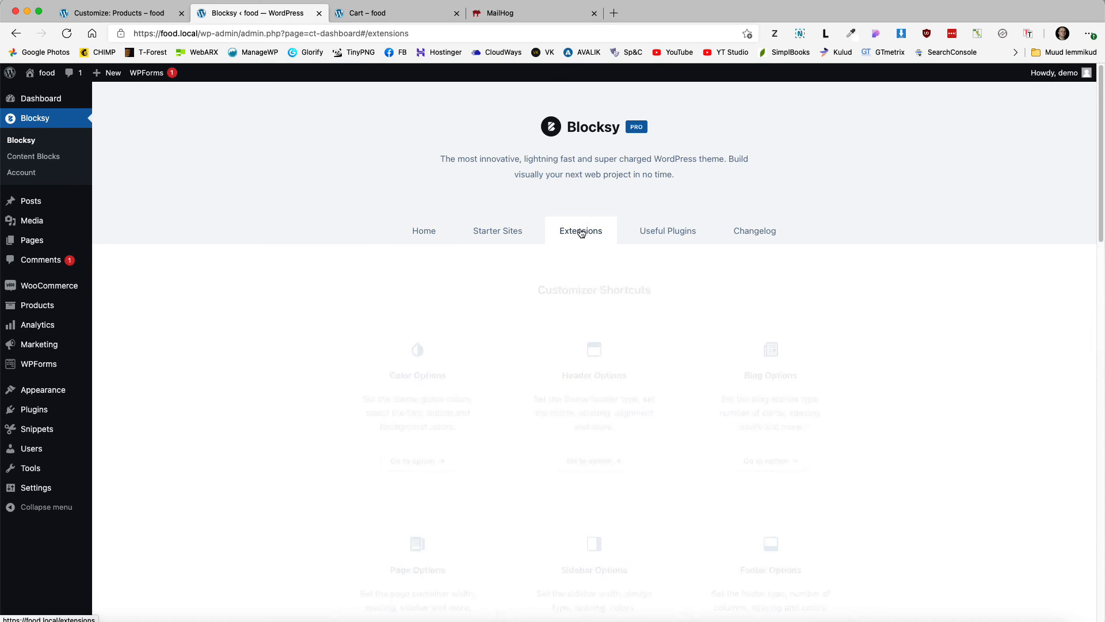
pyautogui.scroll(-2, 520, 343)
pyautogui.scroll(-3, 520, 343)
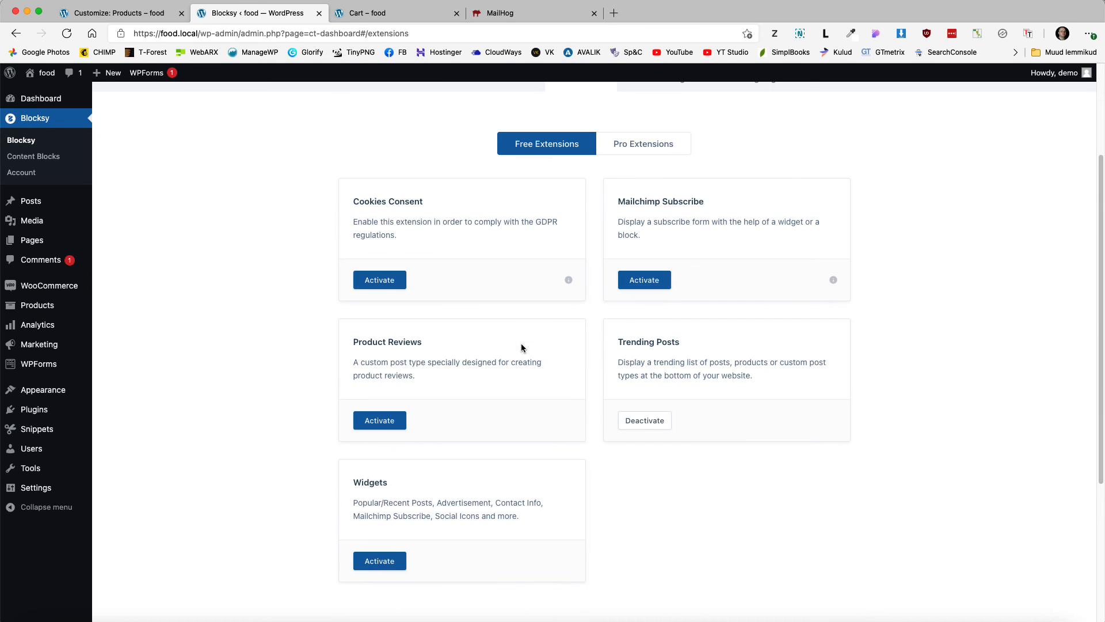
pyautogui.click(115, 13)
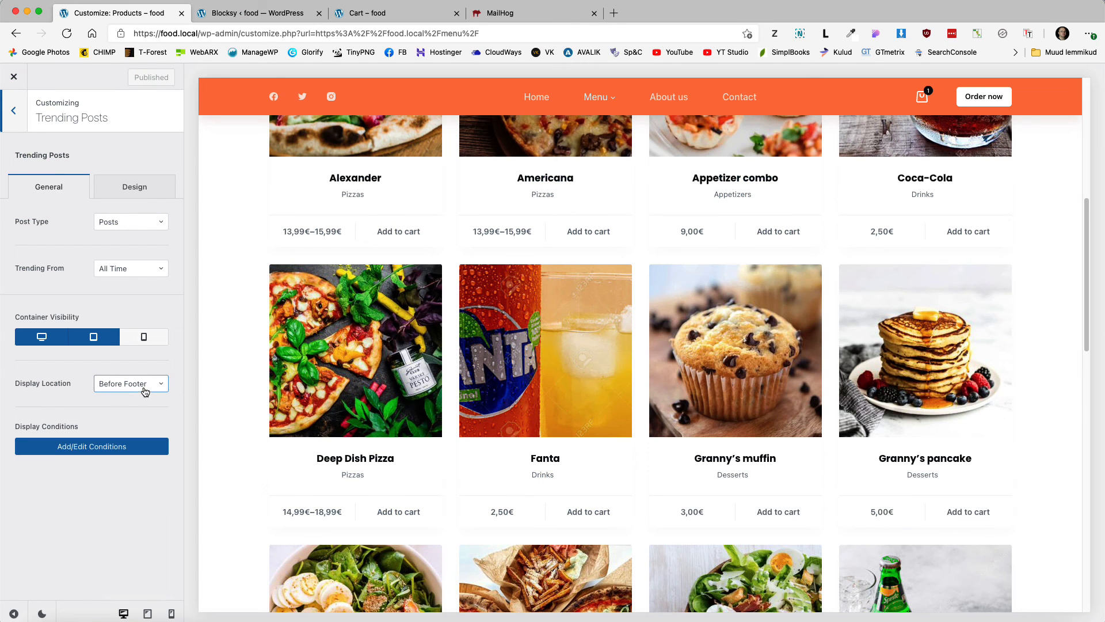
# Step: Set the trending Post Type to Products and publish
pyautogui.click(129, 222)
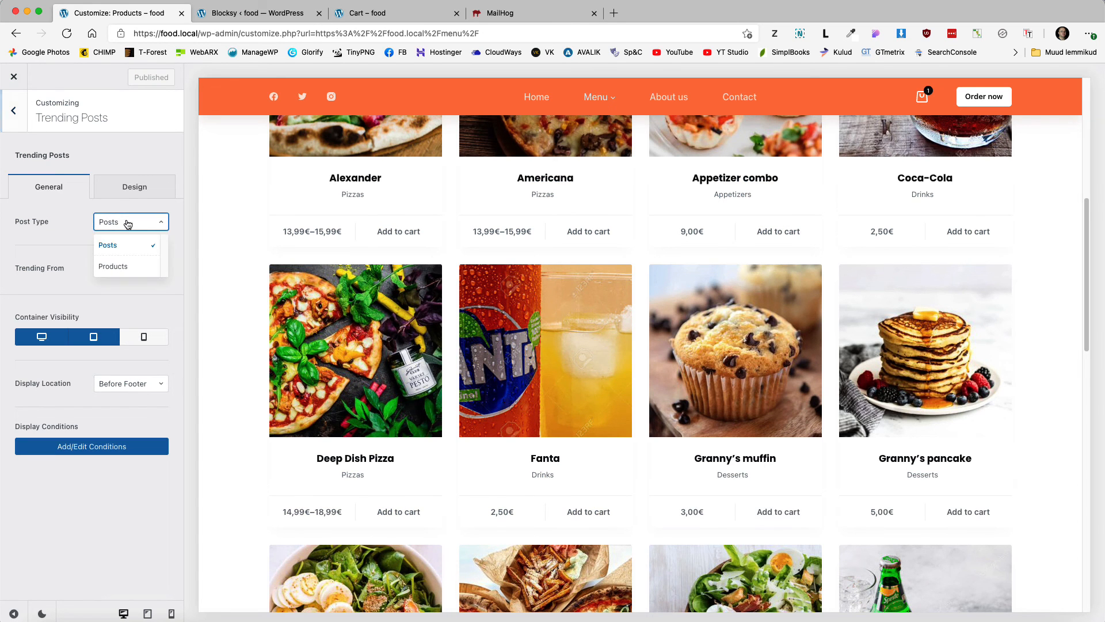
pyautogui.click(116, 261)
pyautogui.click(138, 77)
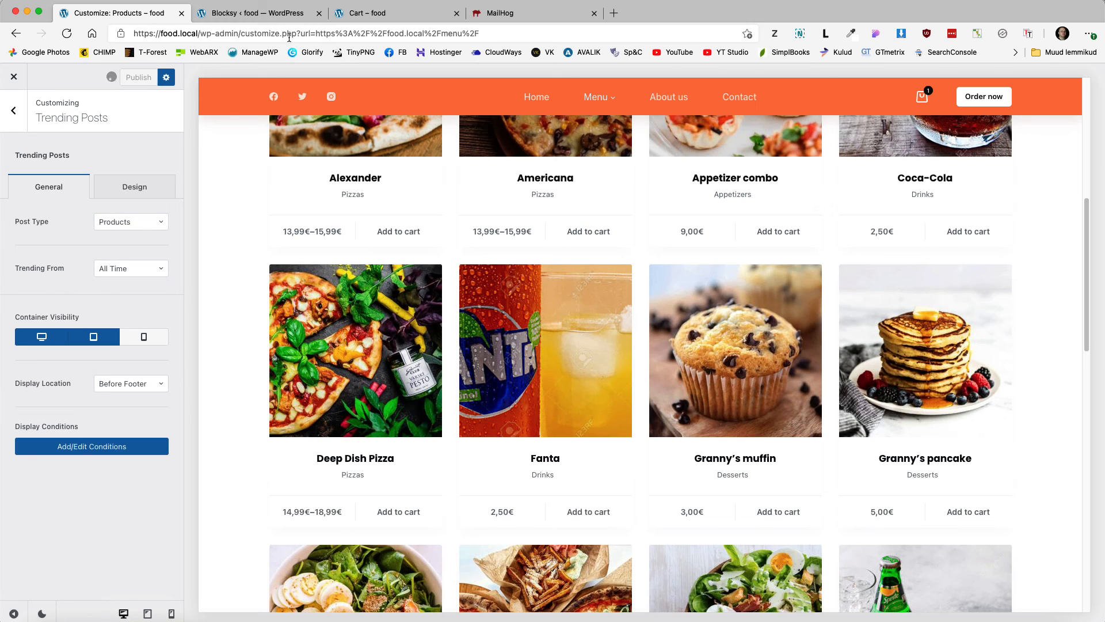
# Step: Reload the cart page to confirm the Trending now bar lists dishes
pyautogui.click(382, 17)
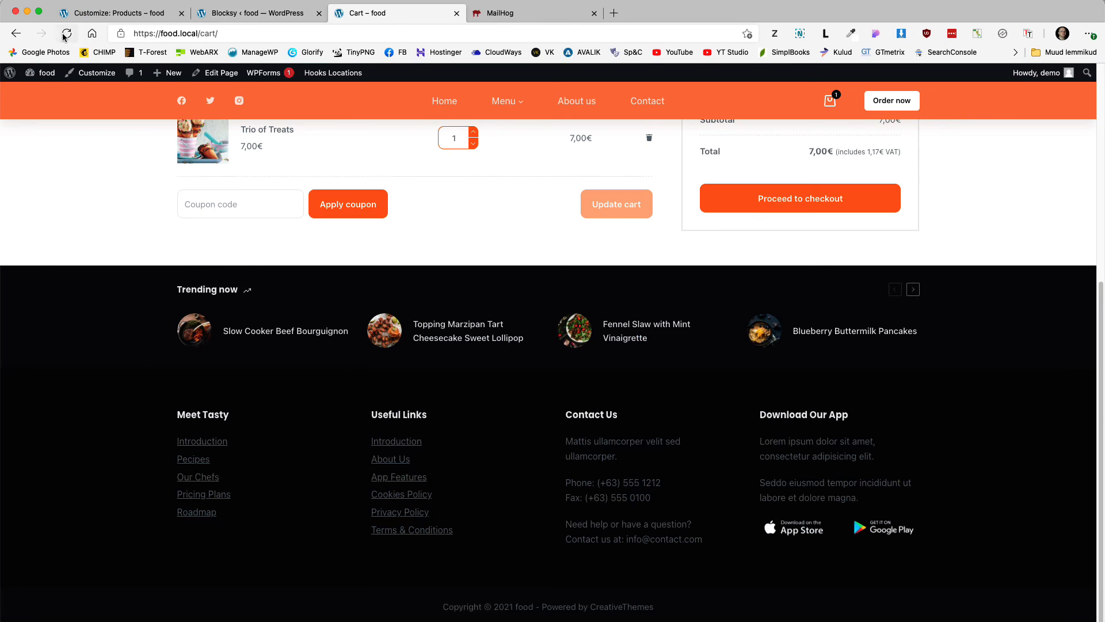
pyautogui.click(66, 34)
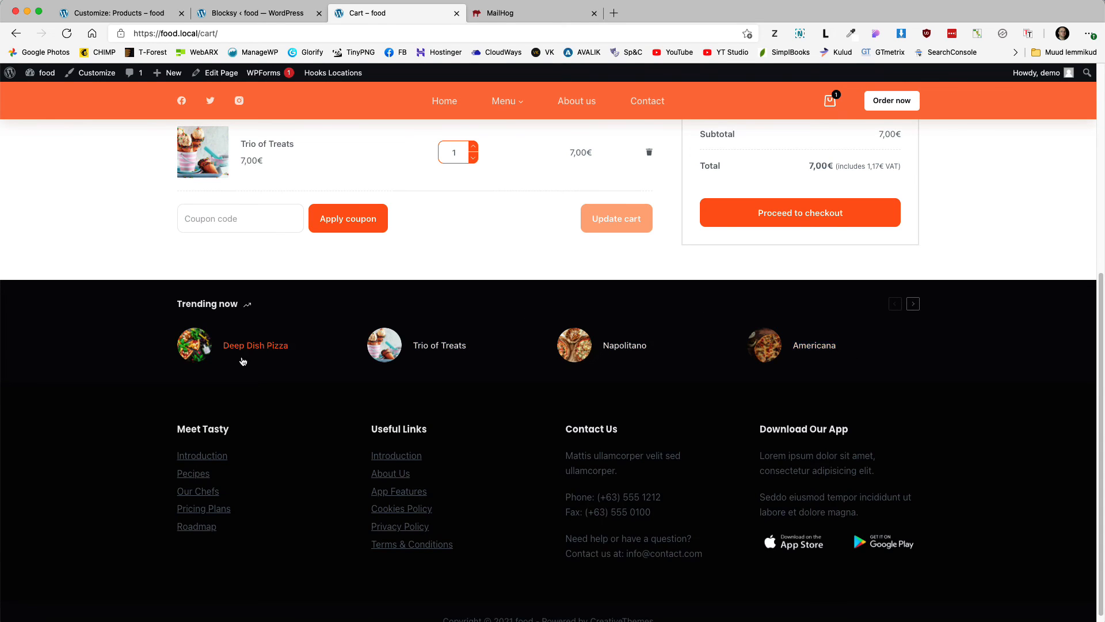
pyautogui.scroll(1, 245, 380)
pyautogui.scroll(5, 245, 380)
pyautogui.click(122, 15)
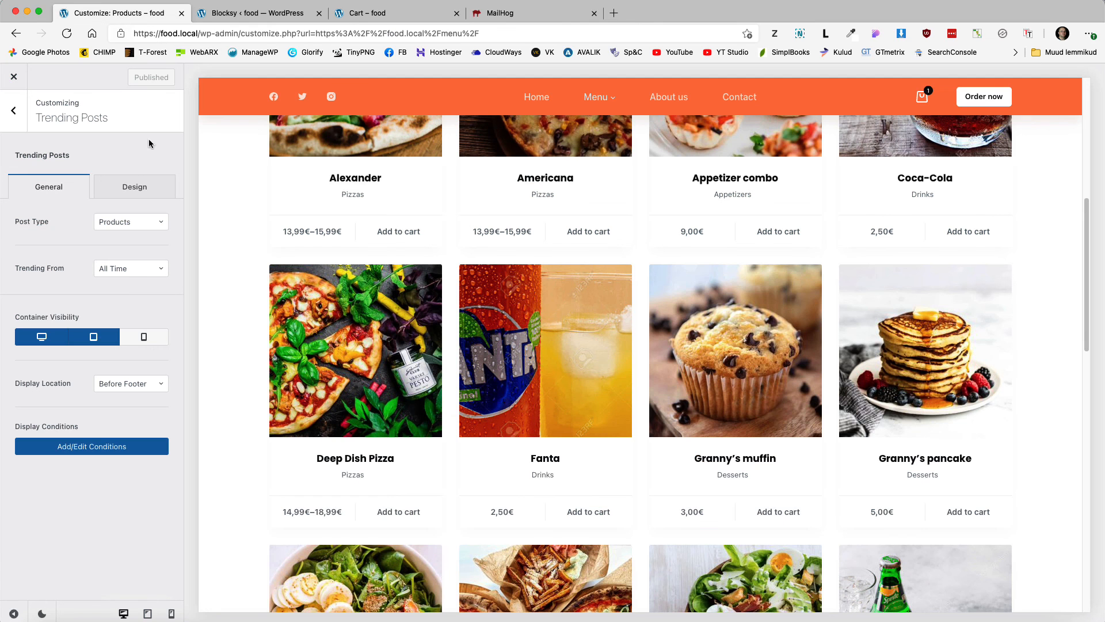
# Step: Set the Trending Posts container background colour to #f9f9f9
pyautogui.click(133, 188)
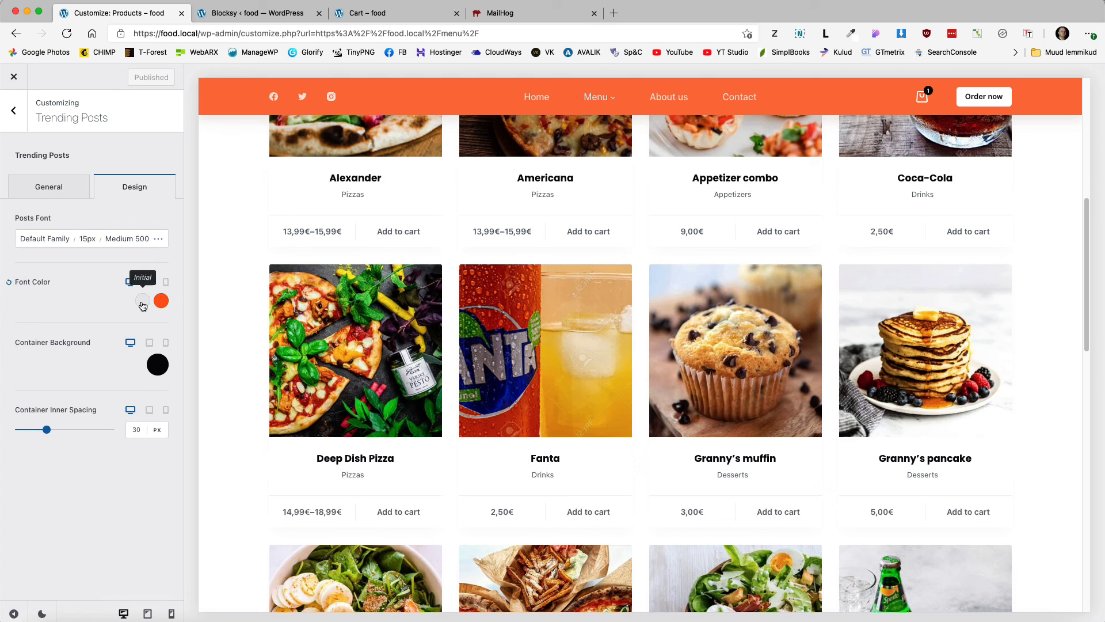
pyautogui.scroll(-3, 465, 326)
pyautogui.scroll(-10, 466, 326)
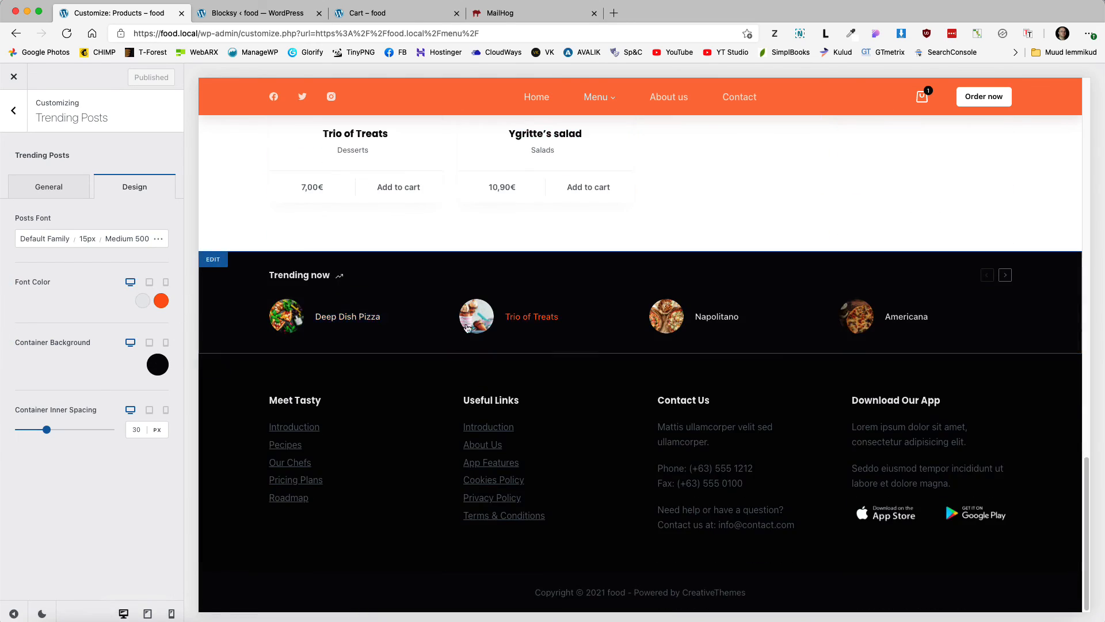
pyautogui.click(151, 369)
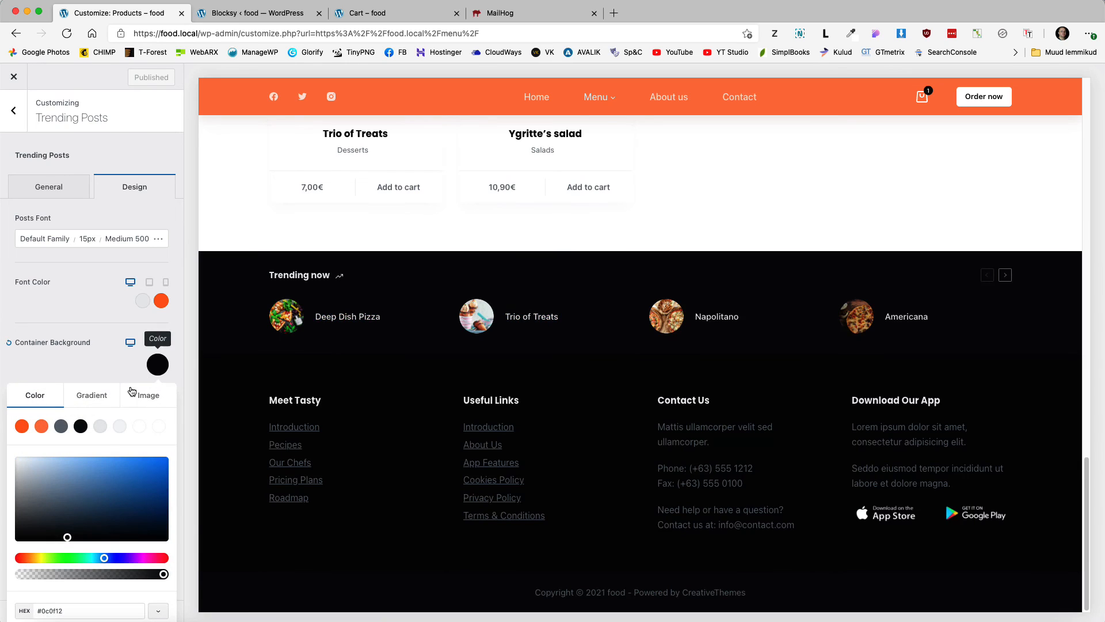
pyautogui.click(121, 428)
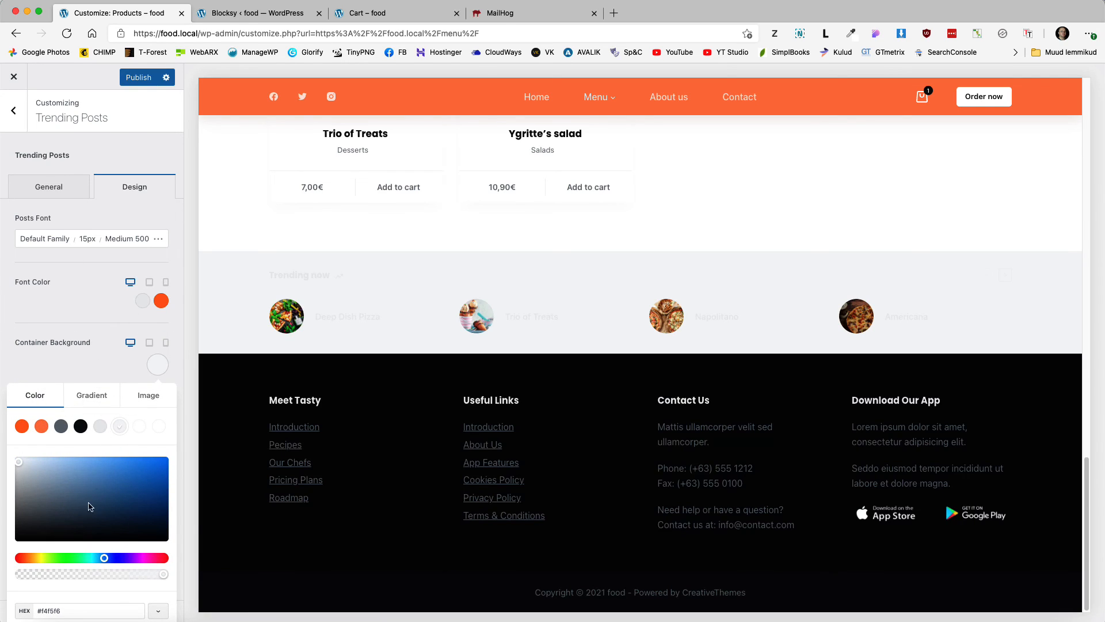
pyautogui.click(81, 608)
pyautogui.write('#f9f9')
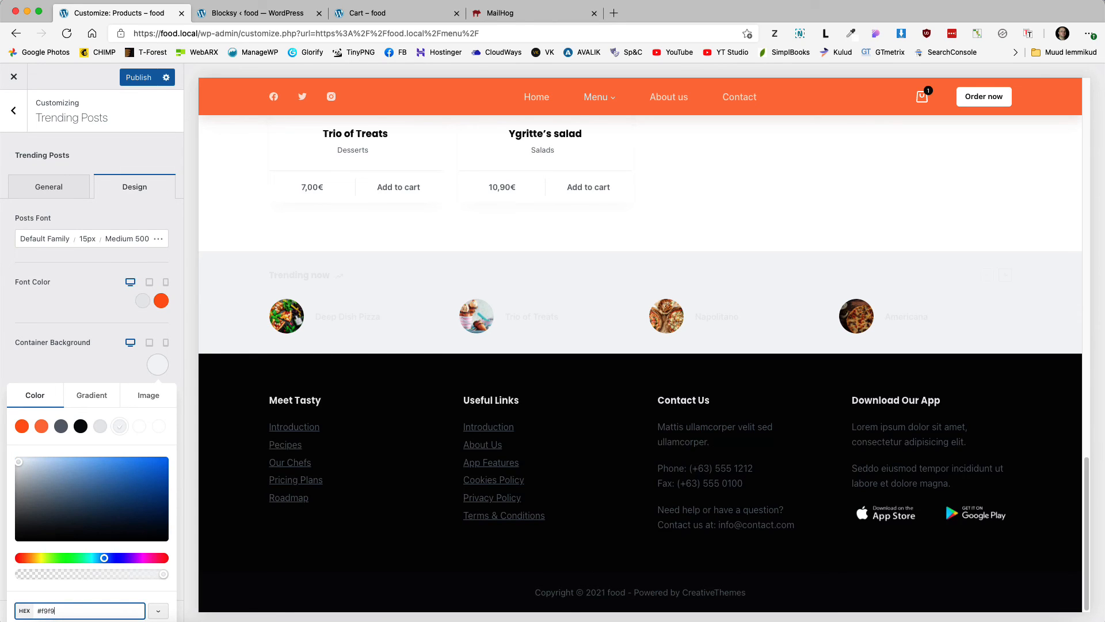
pyautogui.write('f9')
pyautogui.press('Return')
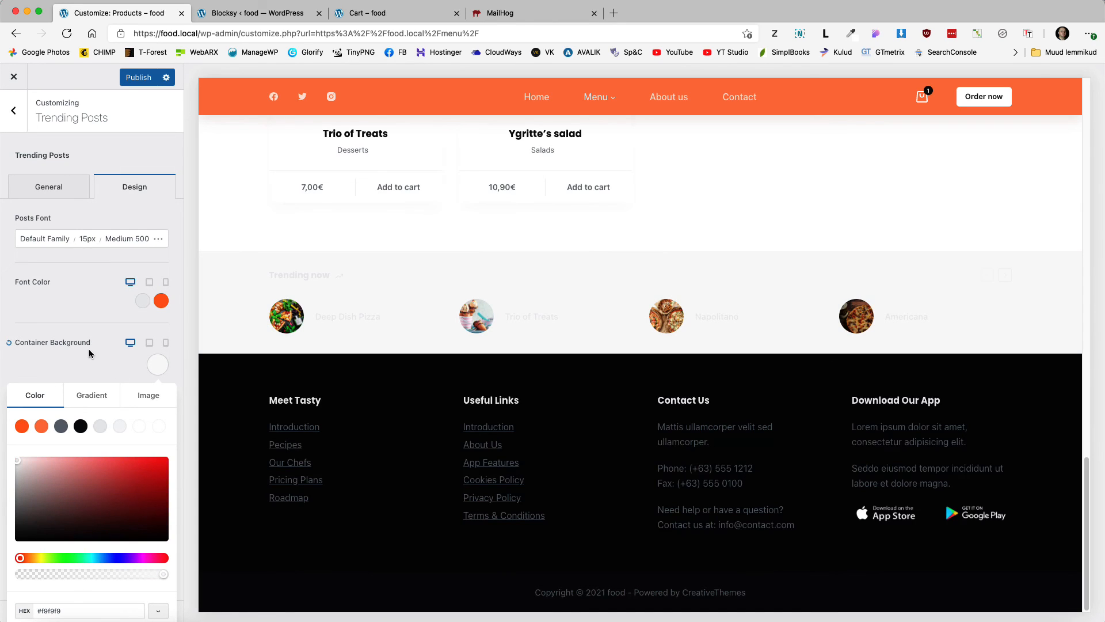
pyautogui.click(106, 343)
# Step: Make the trending titles' font colour dark black (#111518)
pyautogui.click(142, 300)
pyautogui.click(83, 332)
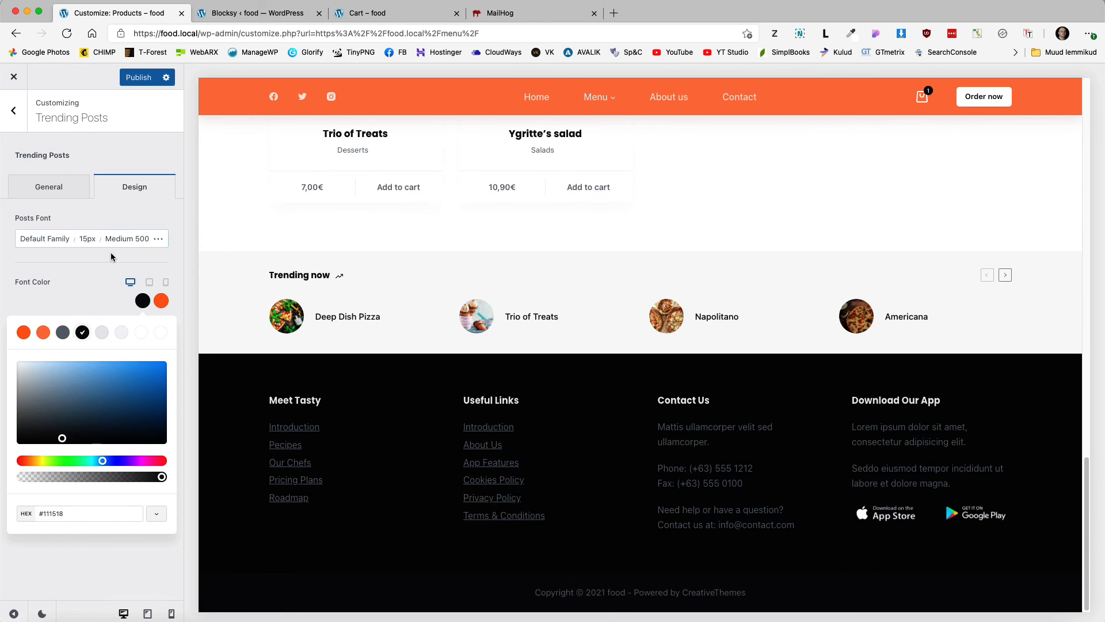
pyautogui.click(96, 295)
# Step: Check that the trending block's display conditions include the entire website, without changes
pyautogui.click(48, 191)
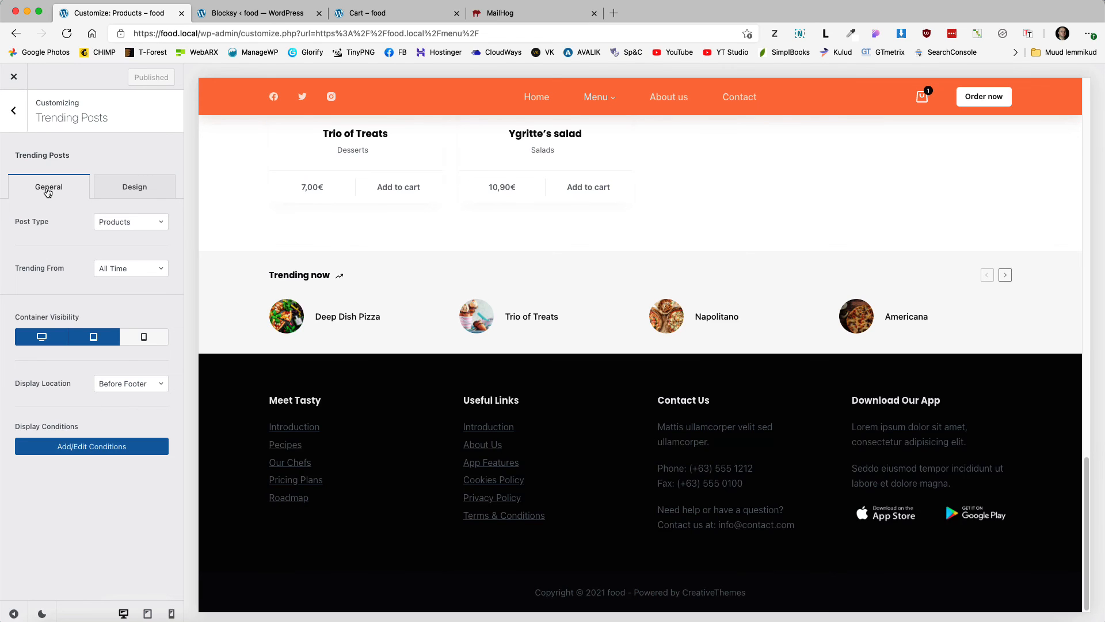
pyautogui.click(69, 450)
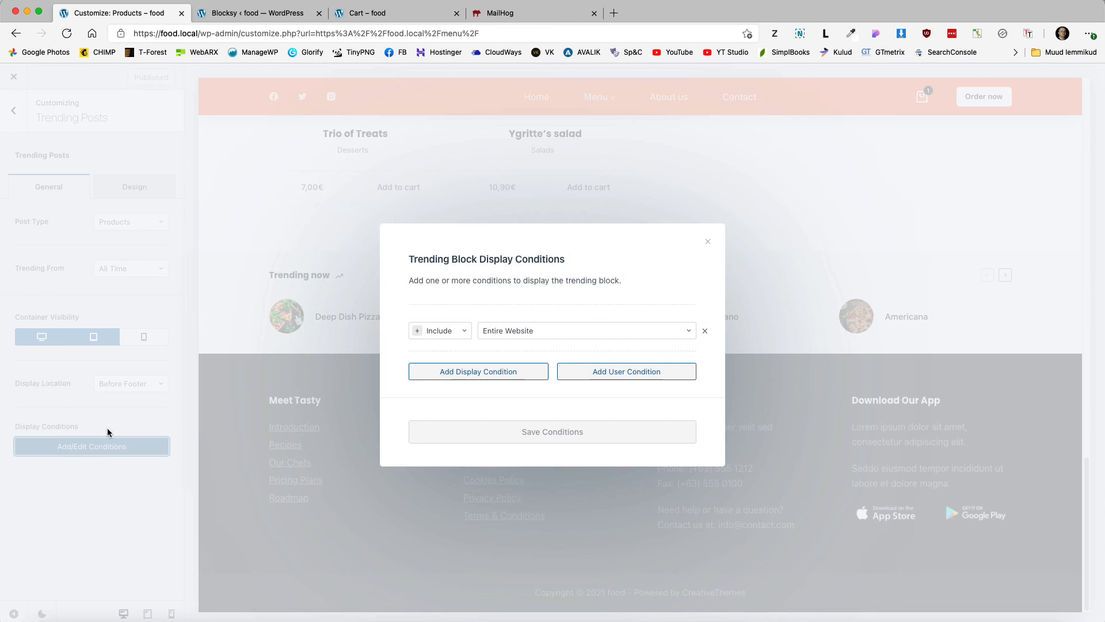
pyautogui.click(707, 240)
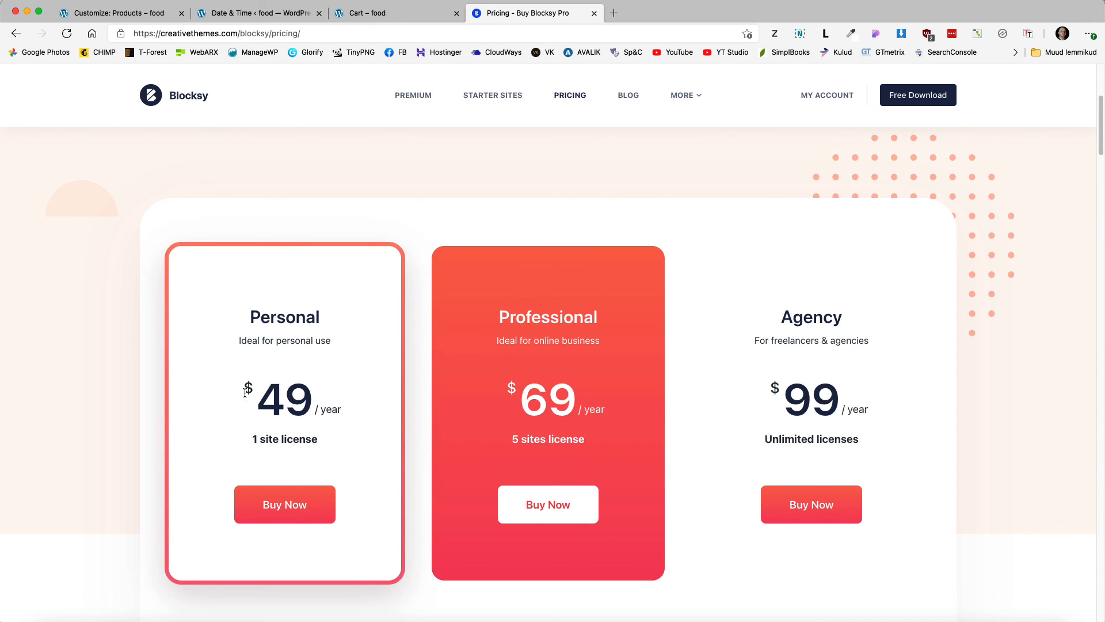
# Step: Highlight the $49 Personal plan price, then return to the Date & Time delivery settings
pyautogui.moveTo(246, 389); pyautogui.dragTo(311, 393)
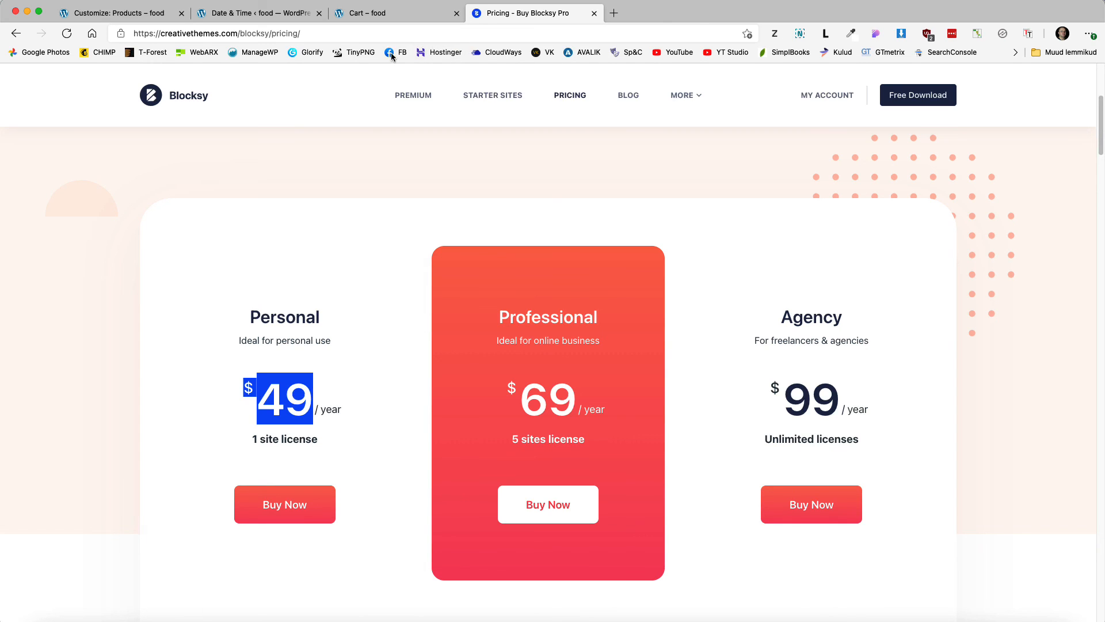
pyautogui.click(244, 14)
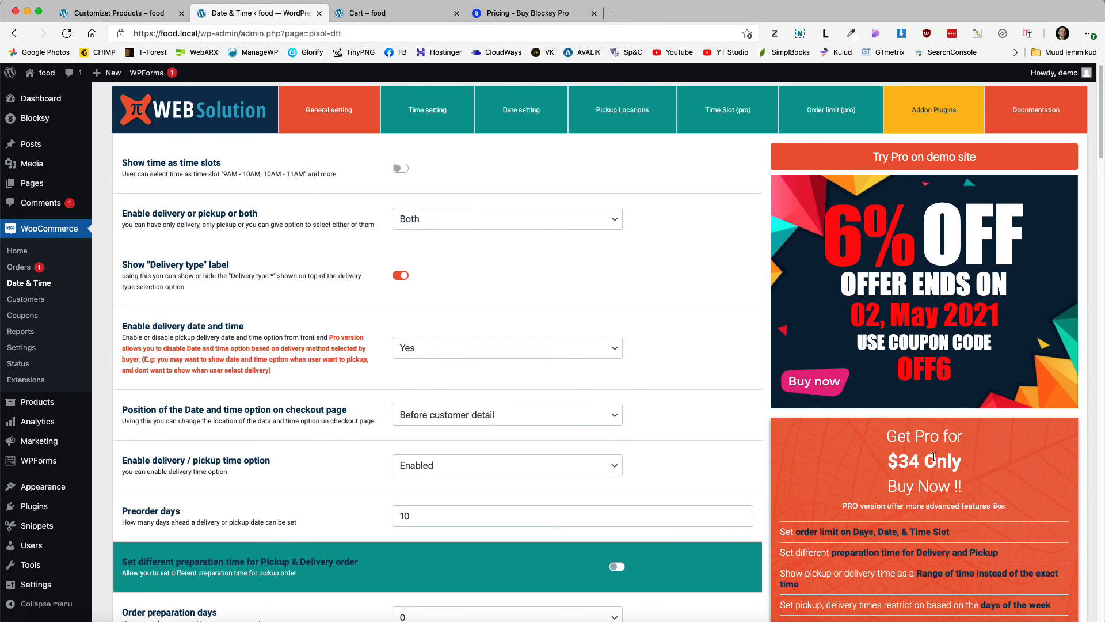
pyautogui.moveTo(889, 460); pyautogui.dragTo(962, 460)
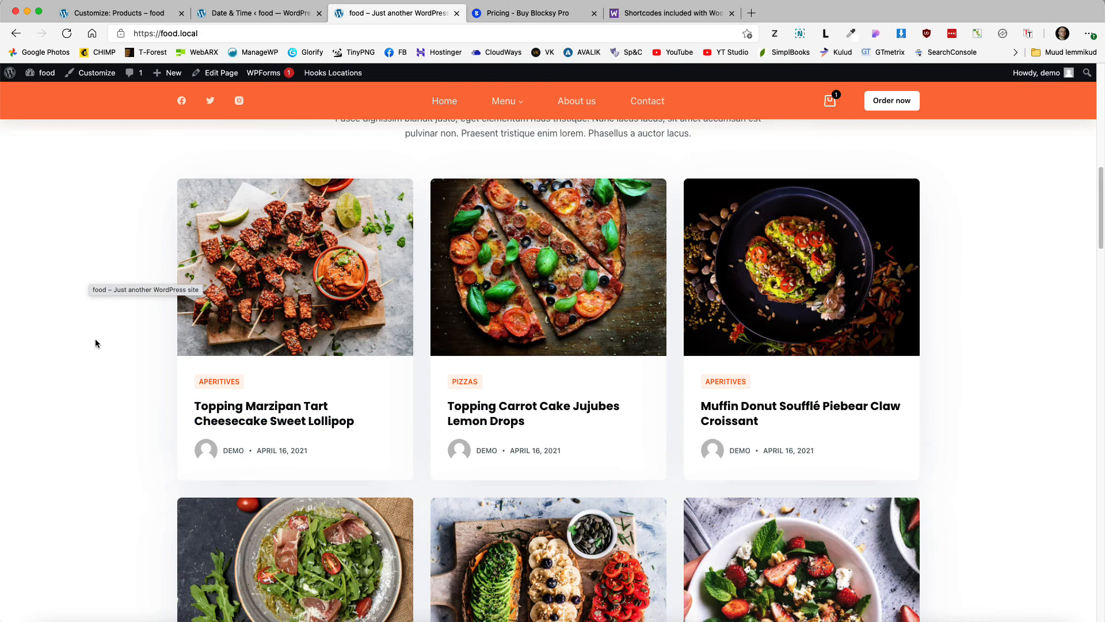
pyautogui.scroll(10, 98, 340)
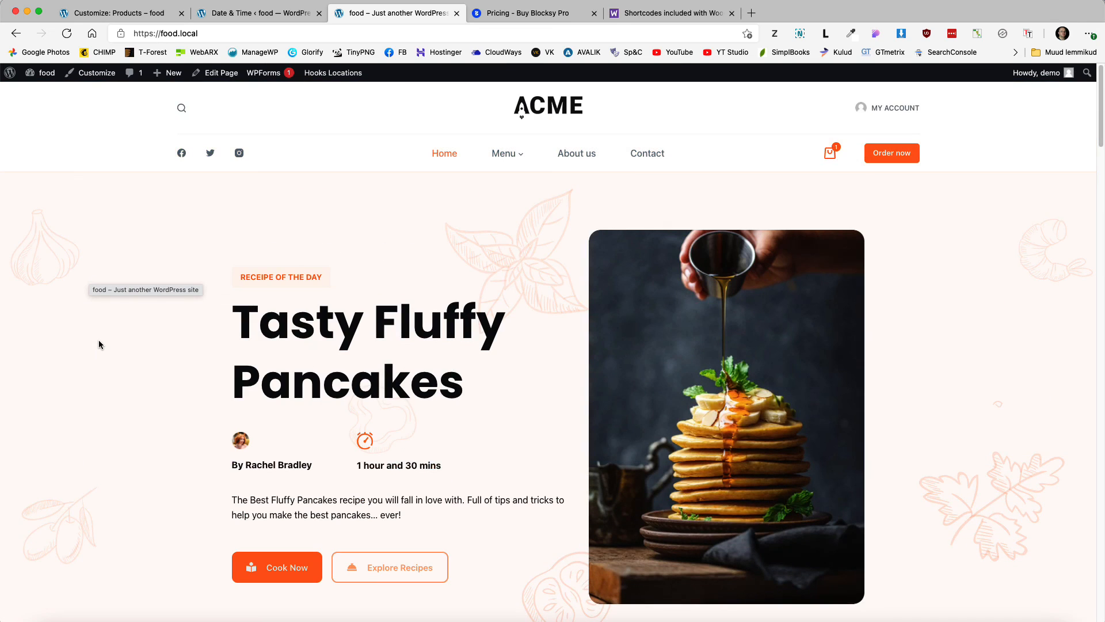
pyautogui.scroll(-7, 70, 320)
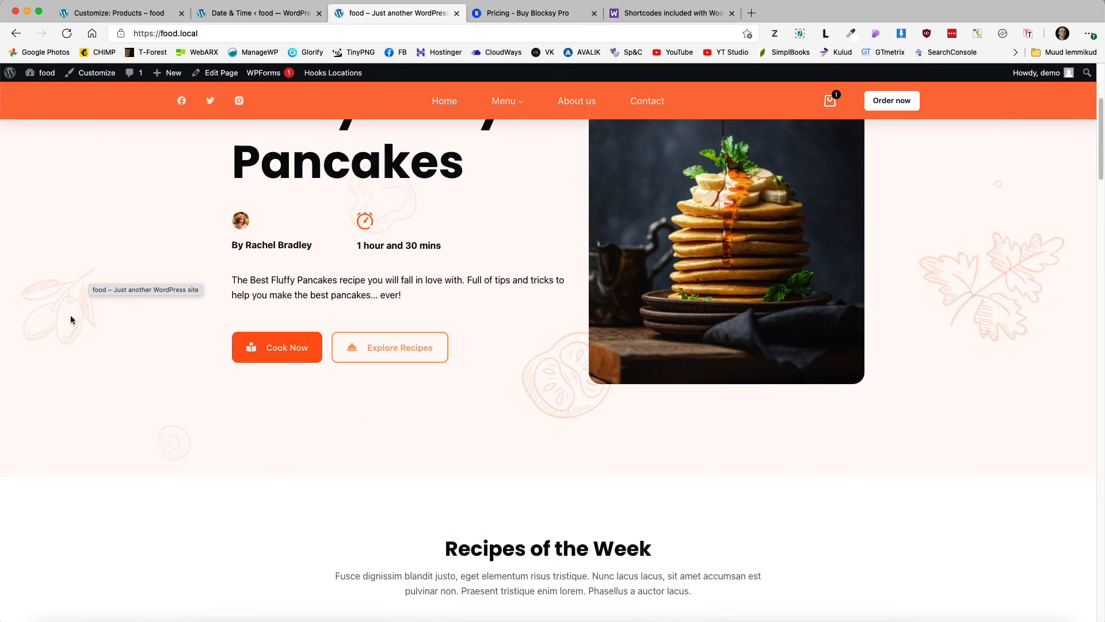
pyautogui.scroll(-2, 70, 319)
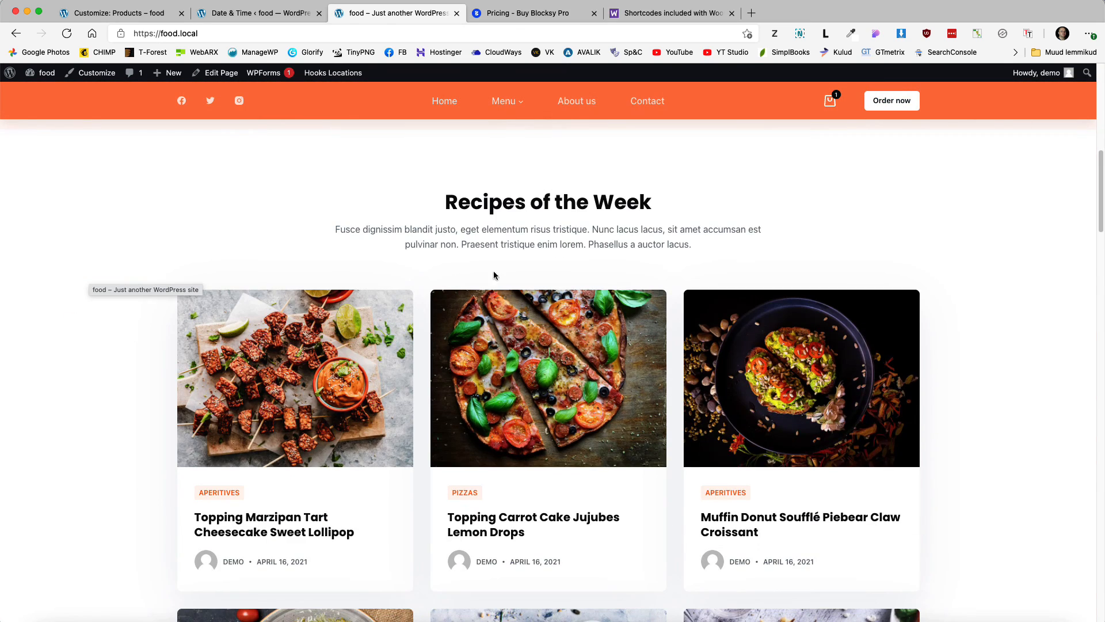
pyautogui.click(227, 14)
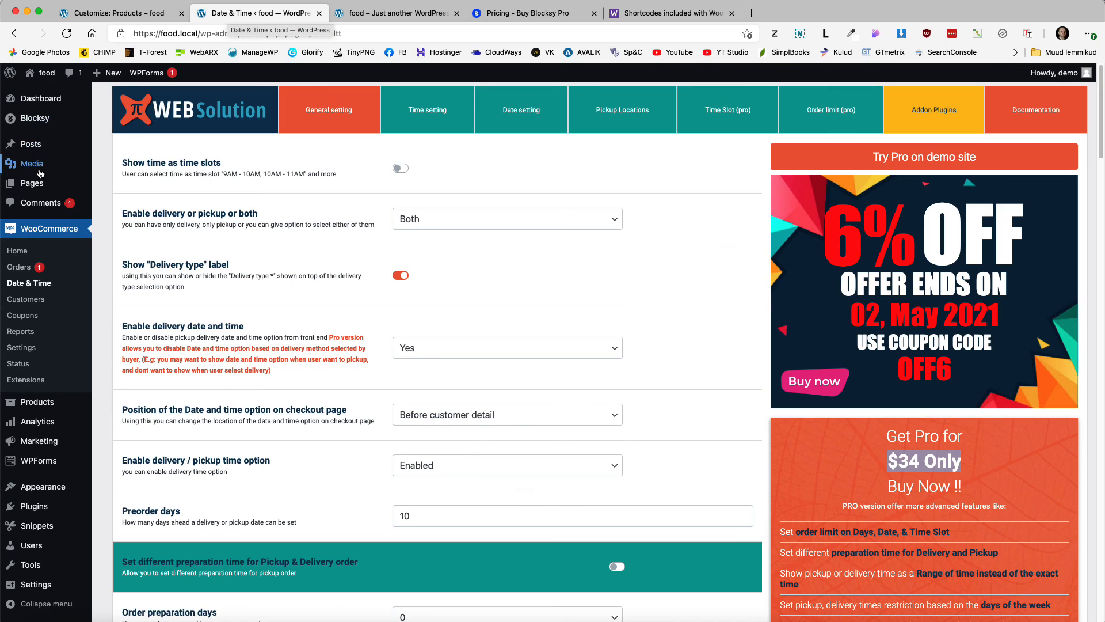
# Step: Star Sansas salad, Napolitano, Trio of Treats and Appetizer combo as featured products
pyautogui.moveTo(33, 184)
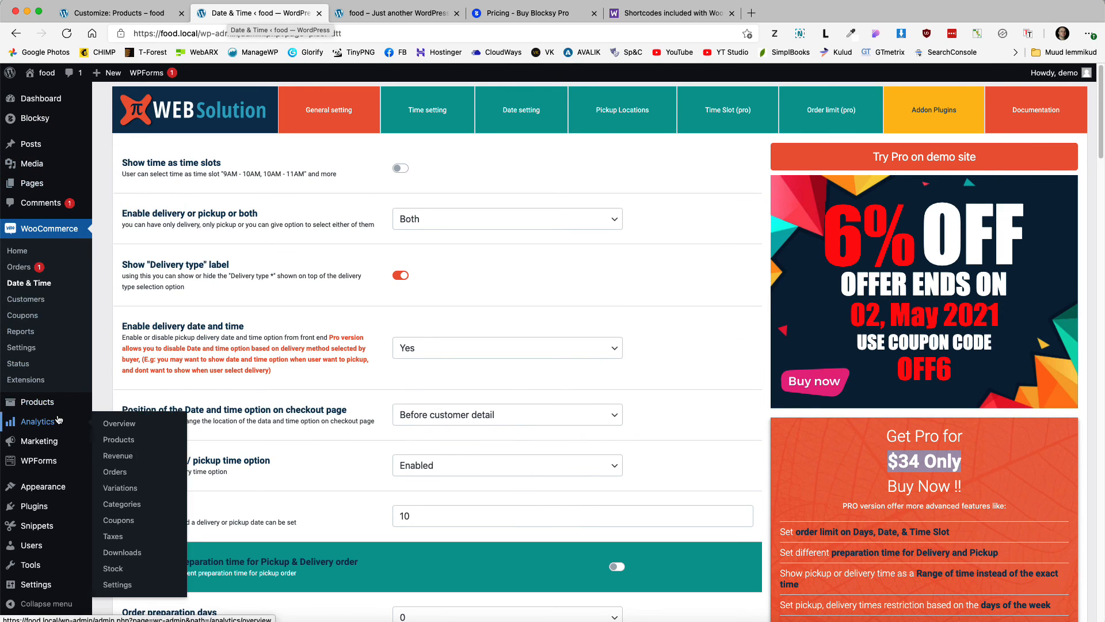
pyautogui.moveTo(69, 403)
pyautogui.click(115, 407)
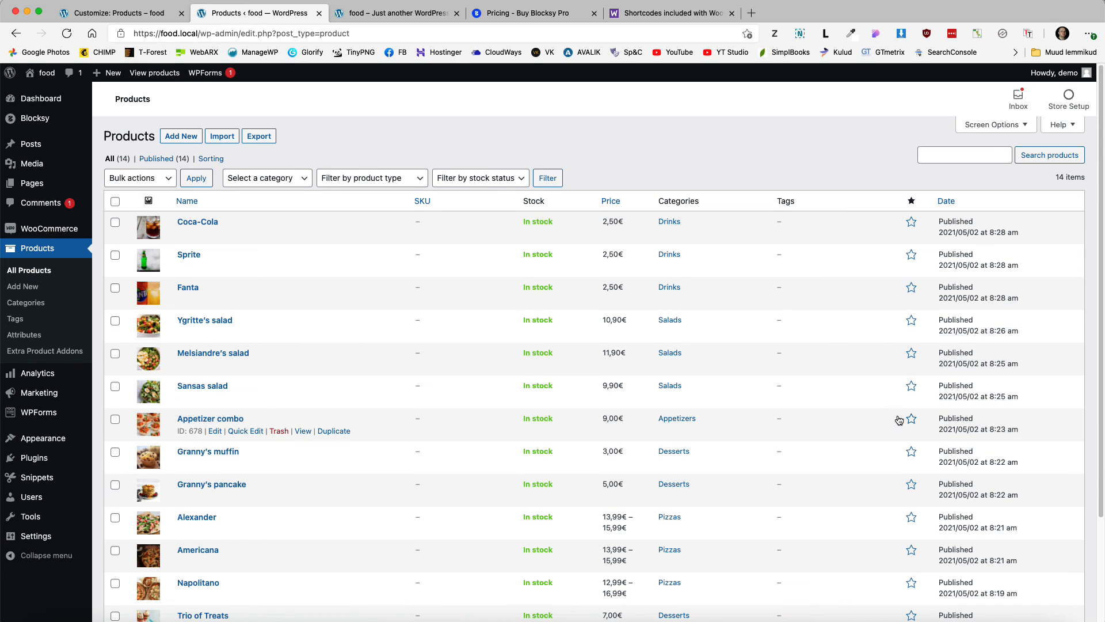
pyautogui.click(912, 387)
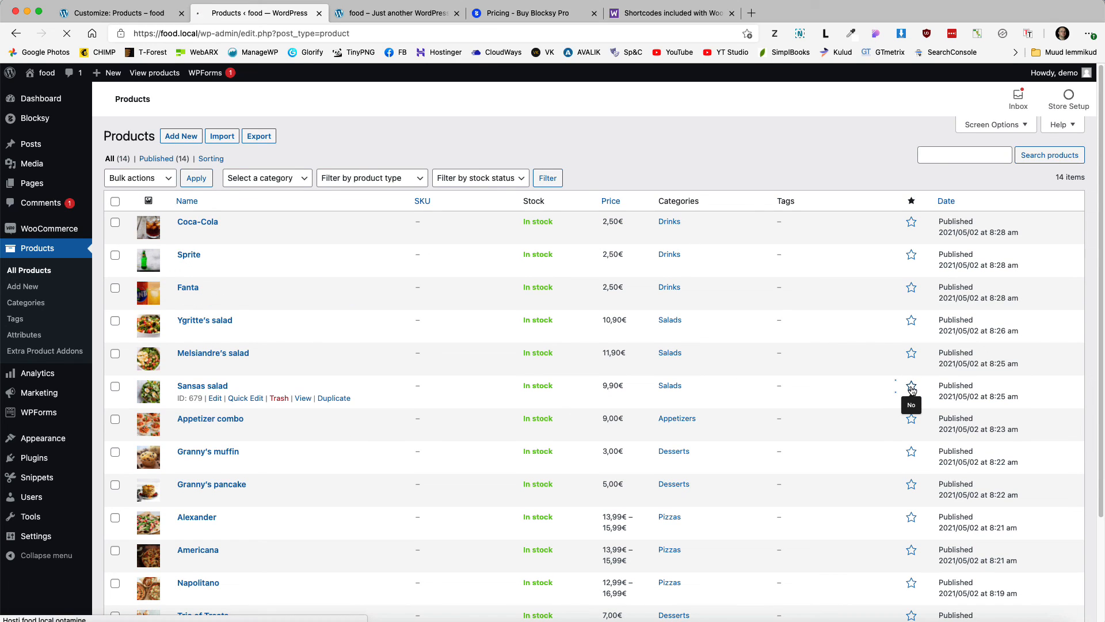
pyautogui.scroll(-3, 910, 394)
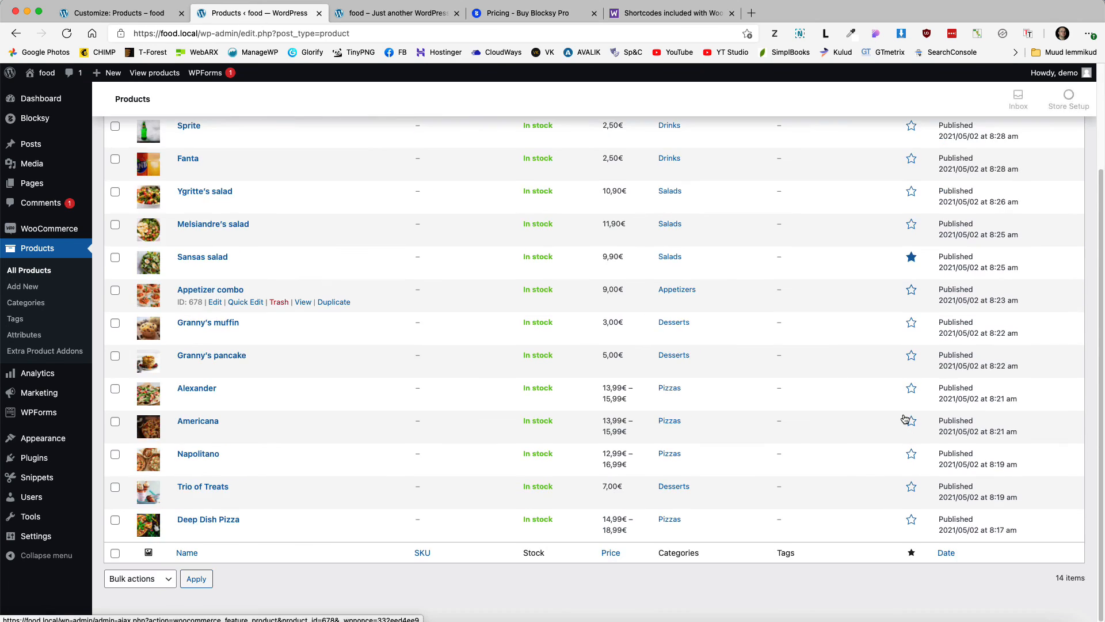
pyautogui.click(914, 455)
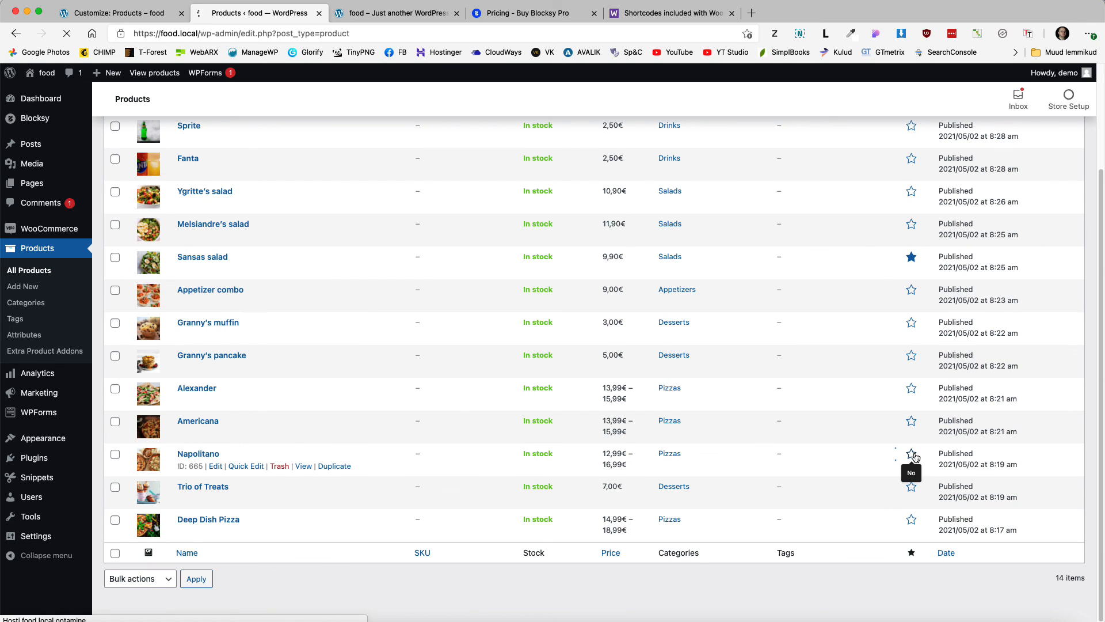
pyautogui.click(914, 491)
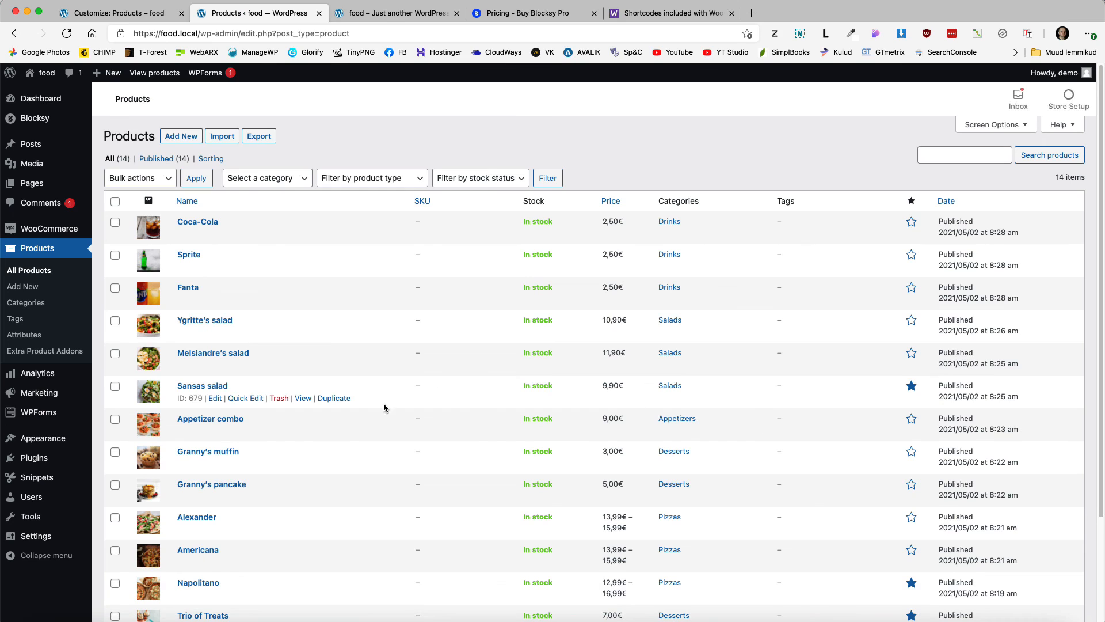
pyautogui.click(911, 420)
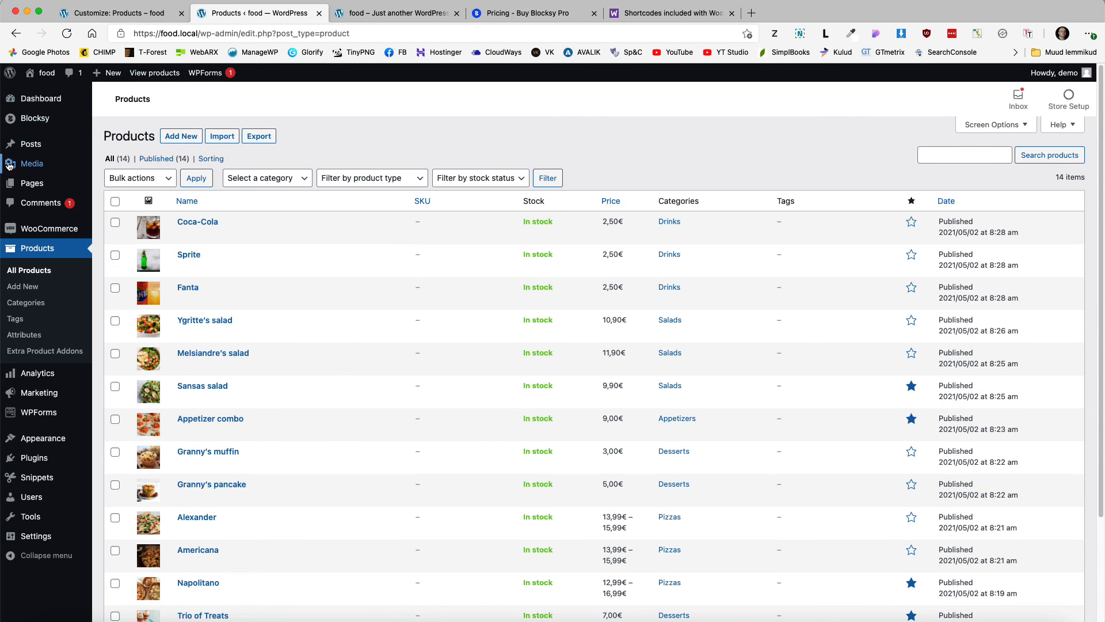
pyautogui.click(122, 190)
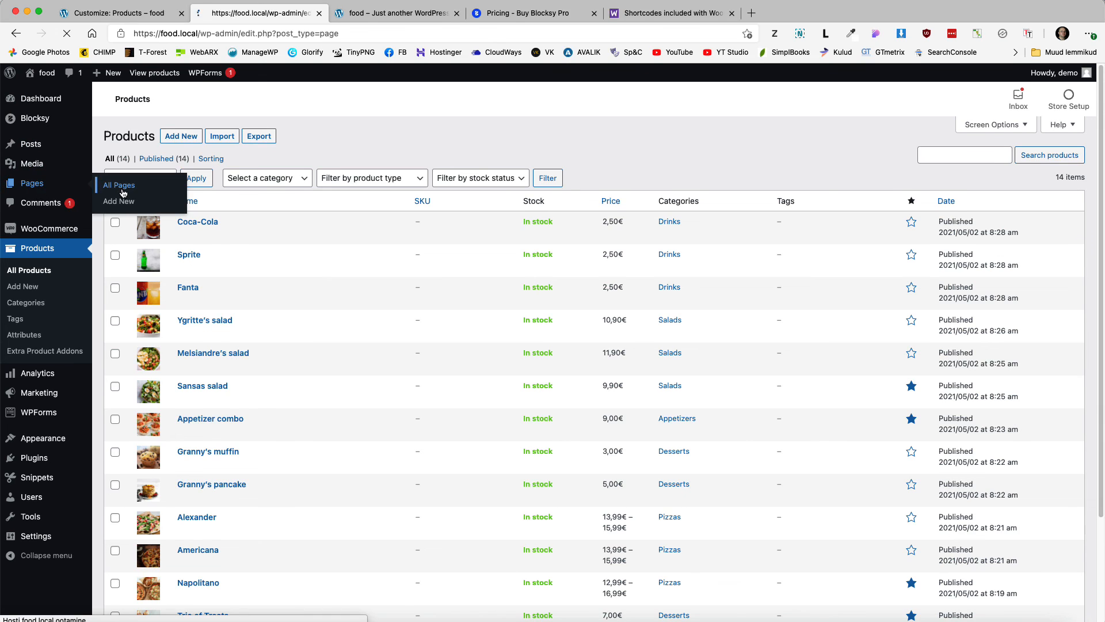
# Step: Rename the Home page's Recipes of the Week heading to 'Dishes of the week'
pyautogui.click(139, 325)
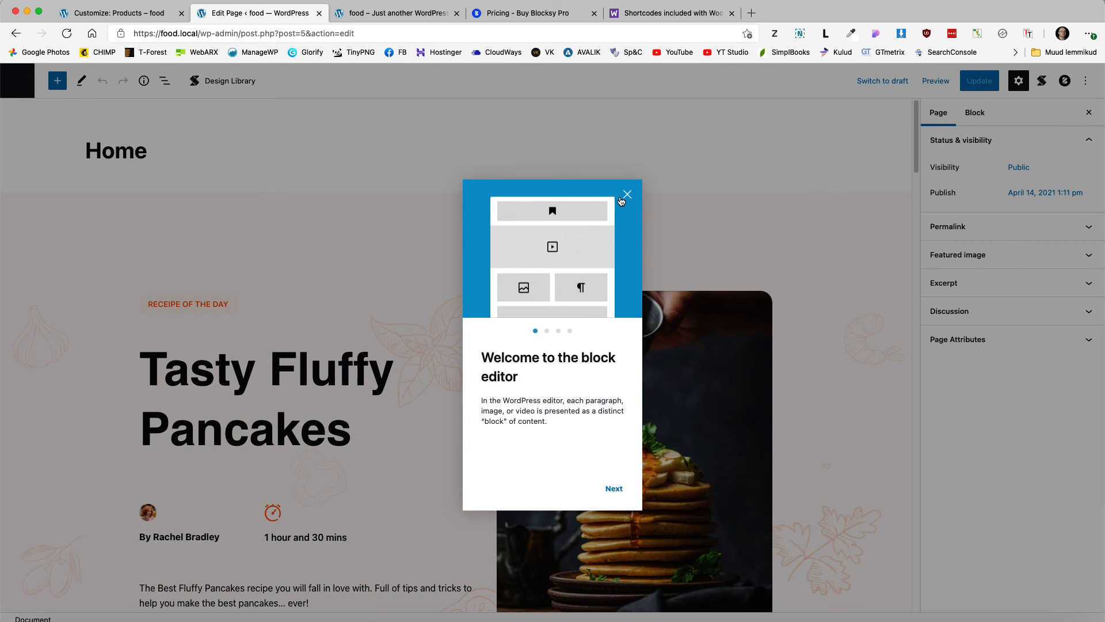
pyautogui.click(625, 197)
pyautogui.scroll(-3, 498, 275)
pyautogui.scroll(-6, 498, 278)
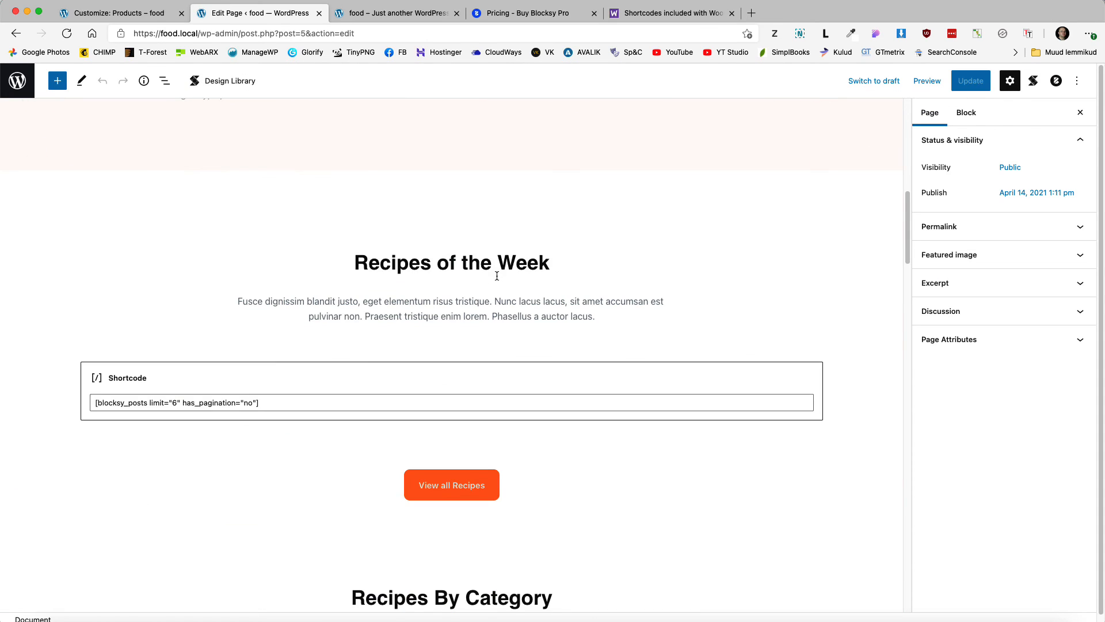
pyautogui.click(428, 258)
pyautogui.press('super+a')
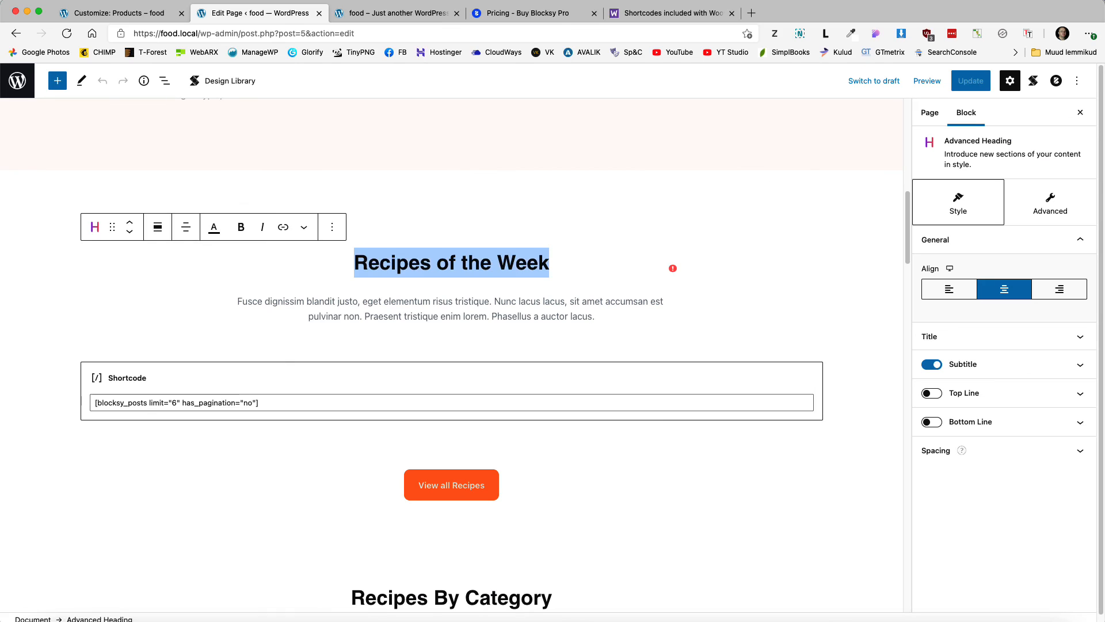
pyautogui.write('Dishes o')
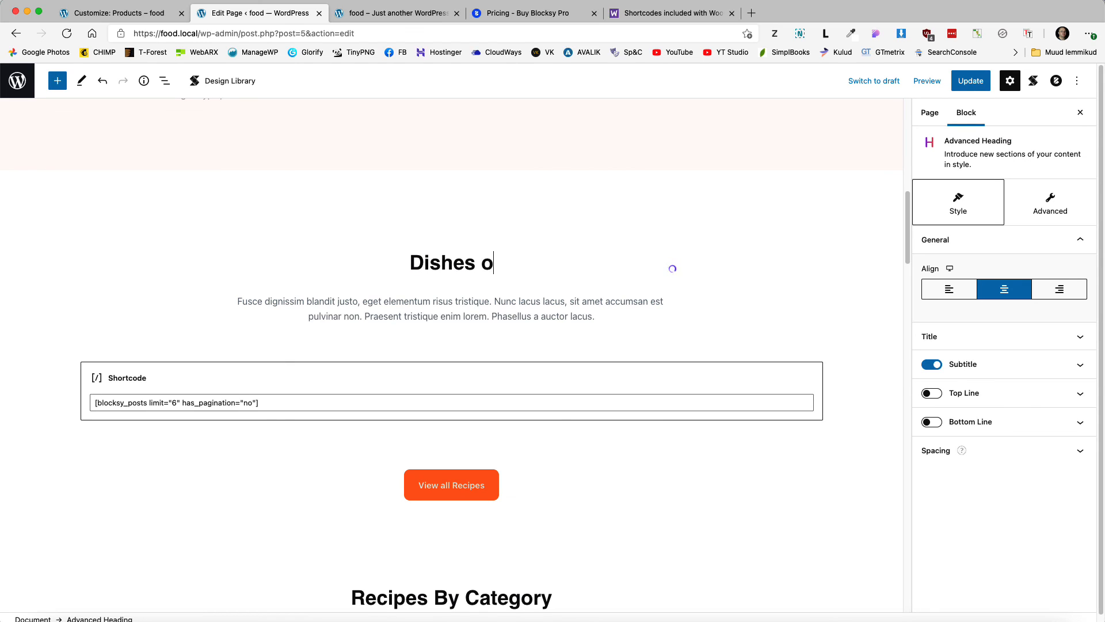
pyautogui.write('f the week')
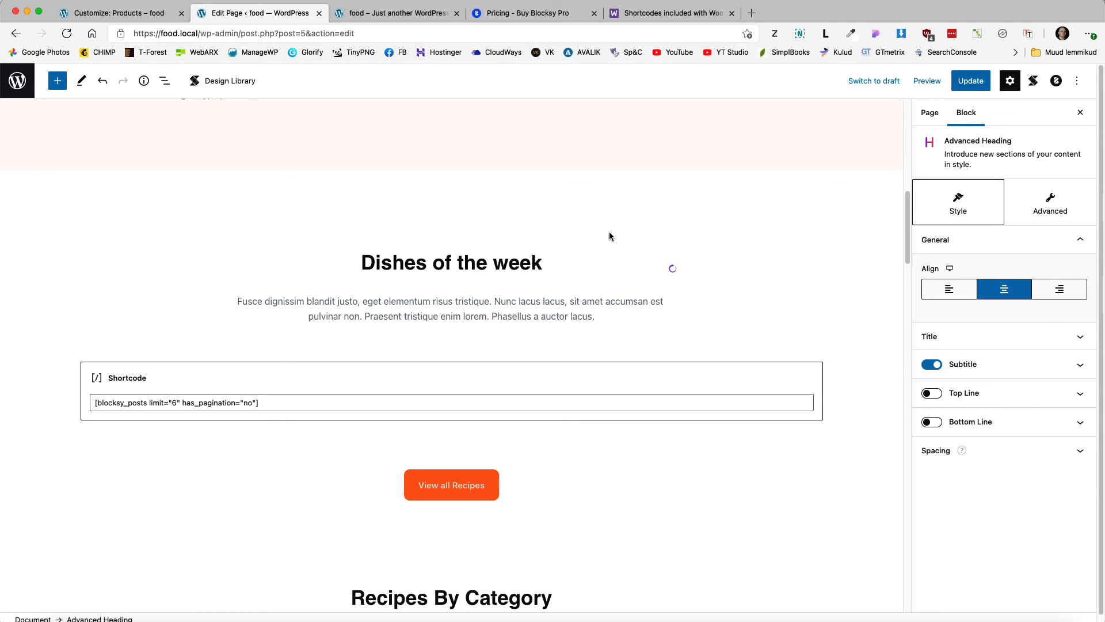
# Step: Replace the section's shortcode with [featured_products], checking the docs, and update the page
pyautogui.tripleClick(285, 401)
pyautogui.write('[featured_products]')
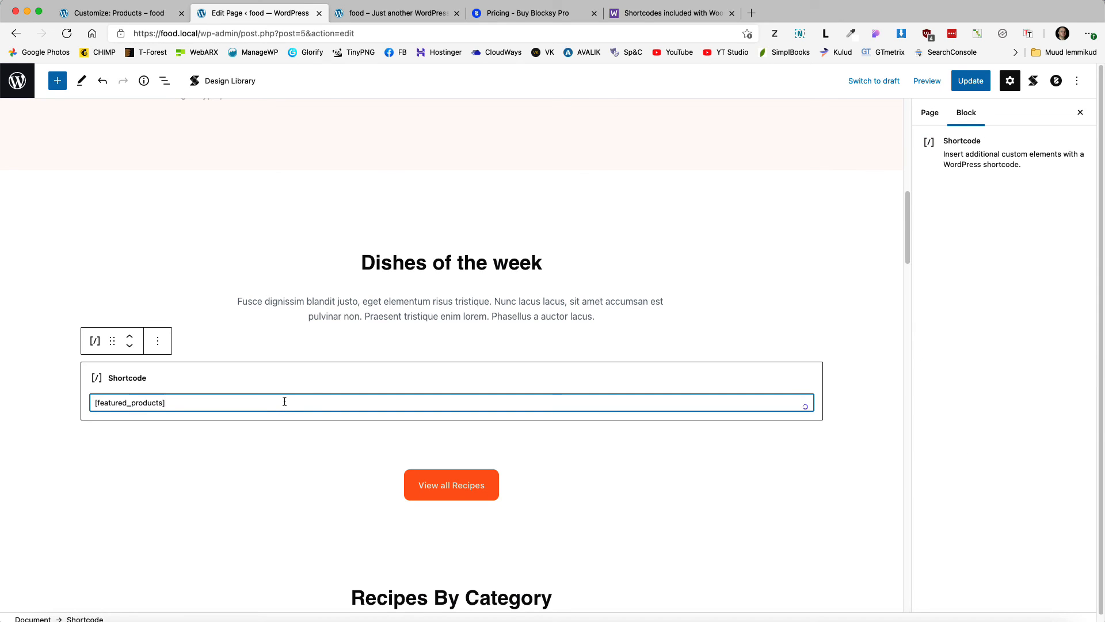
pyautogui.click(668, 12)
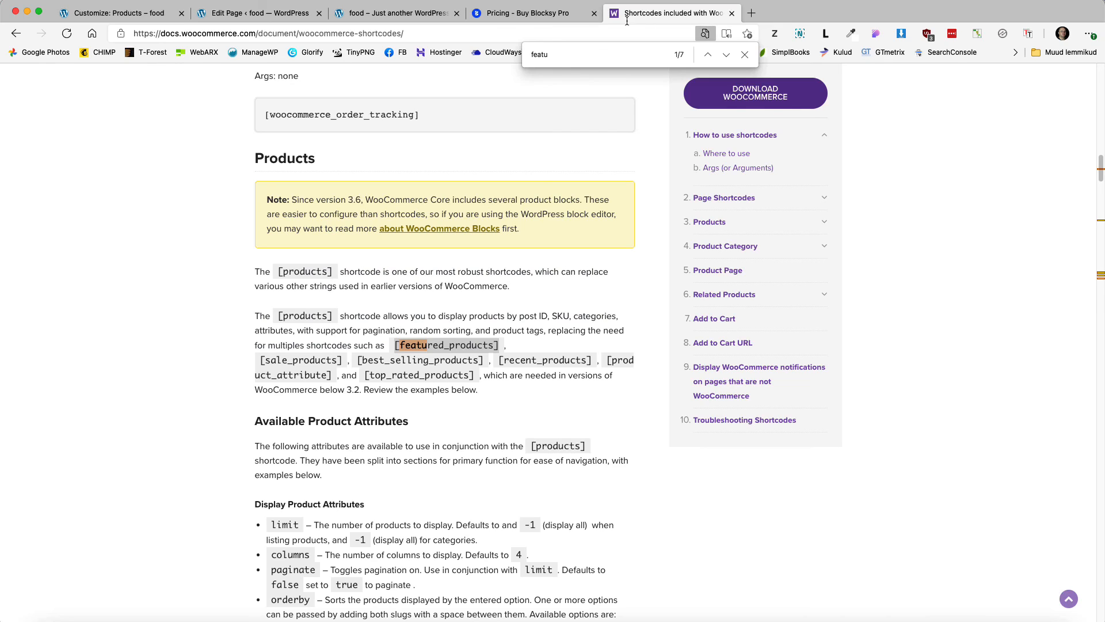
pyautogui.scroll(15, 514, 230)
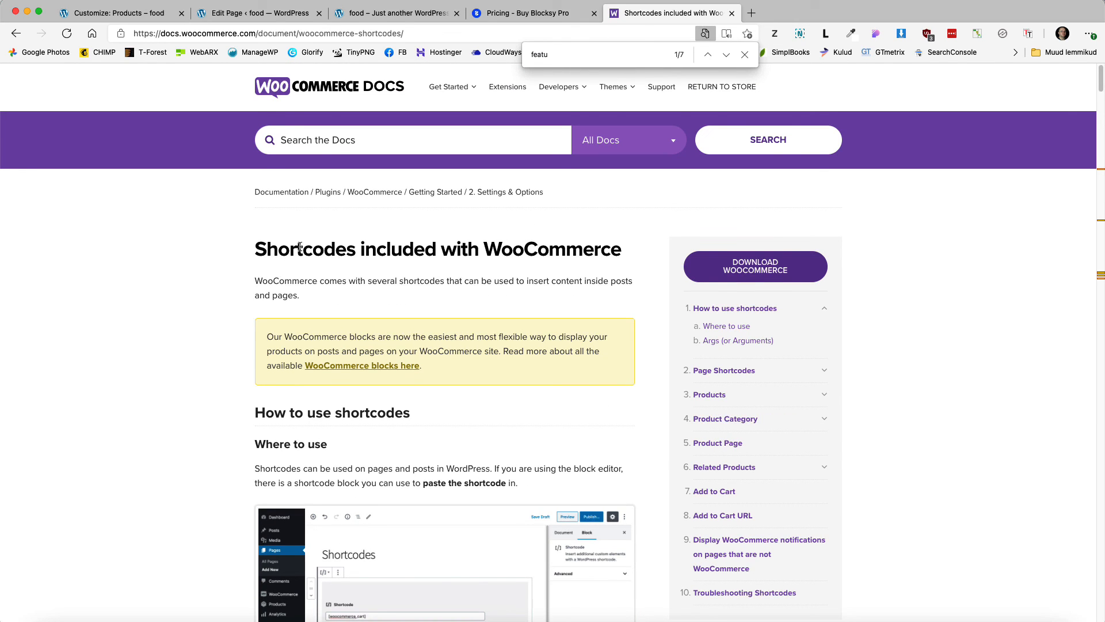
pyautogui.click(139, 14)
pyautogui.click(213, 13)
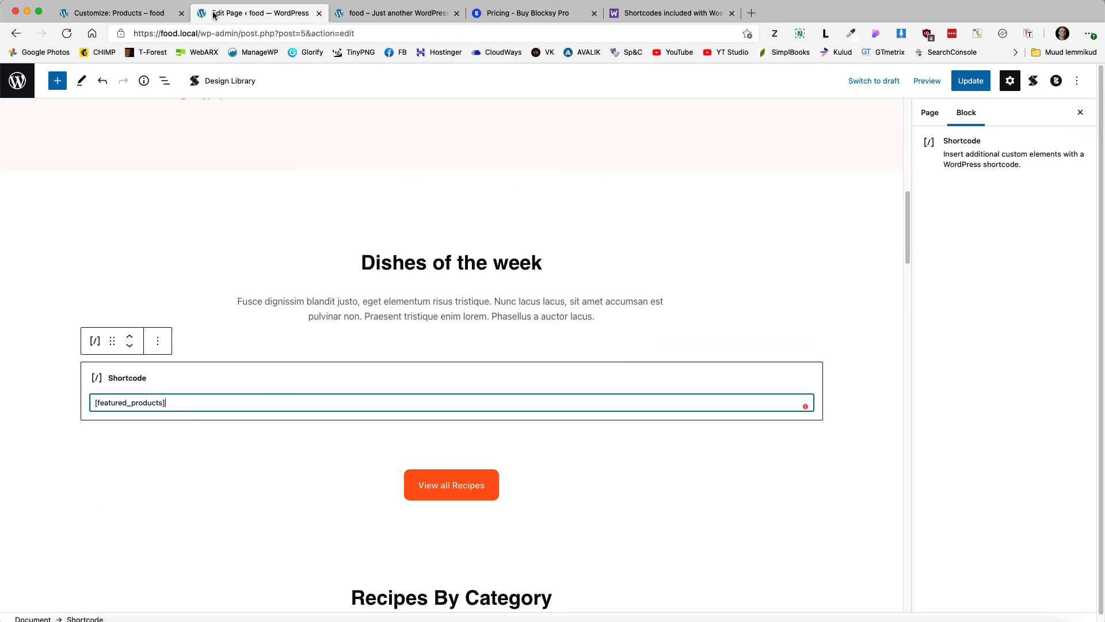
pyautogui.click(970, 80)
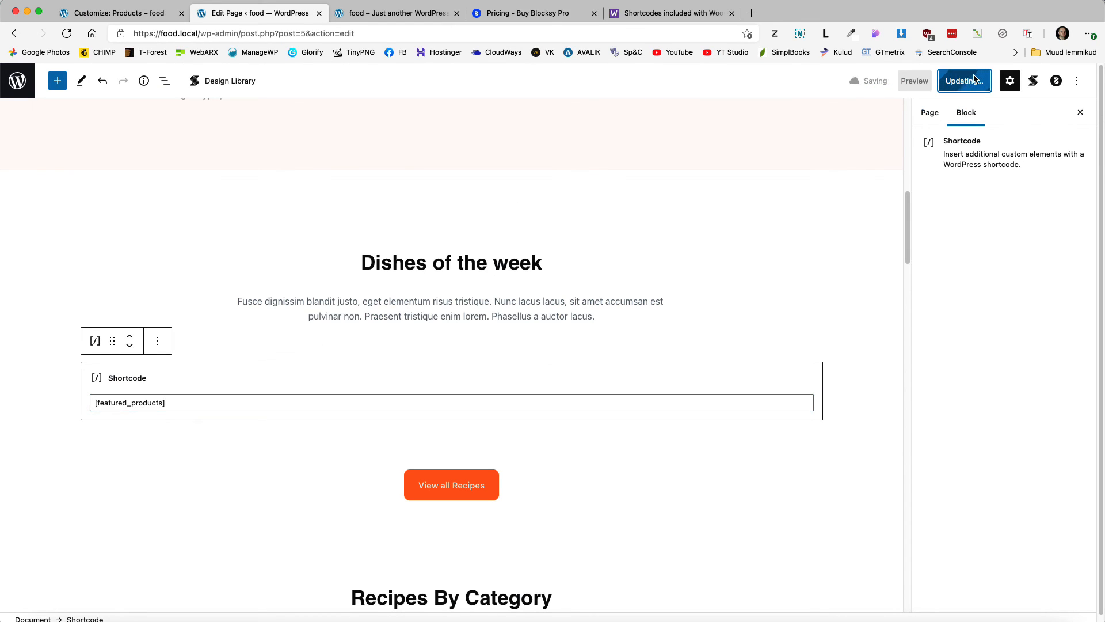
# Step: Review the live home page showing four featured dishes under Dishes of the week
pyautogui.click(379, 13)
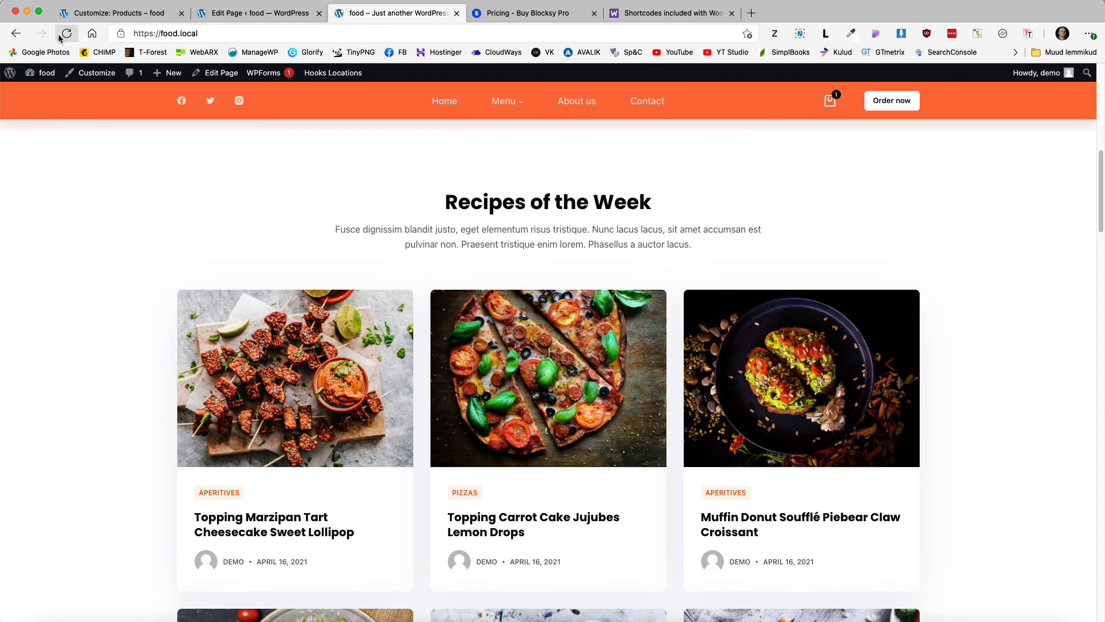
pyautogui.scroll(-7, 489, 248)
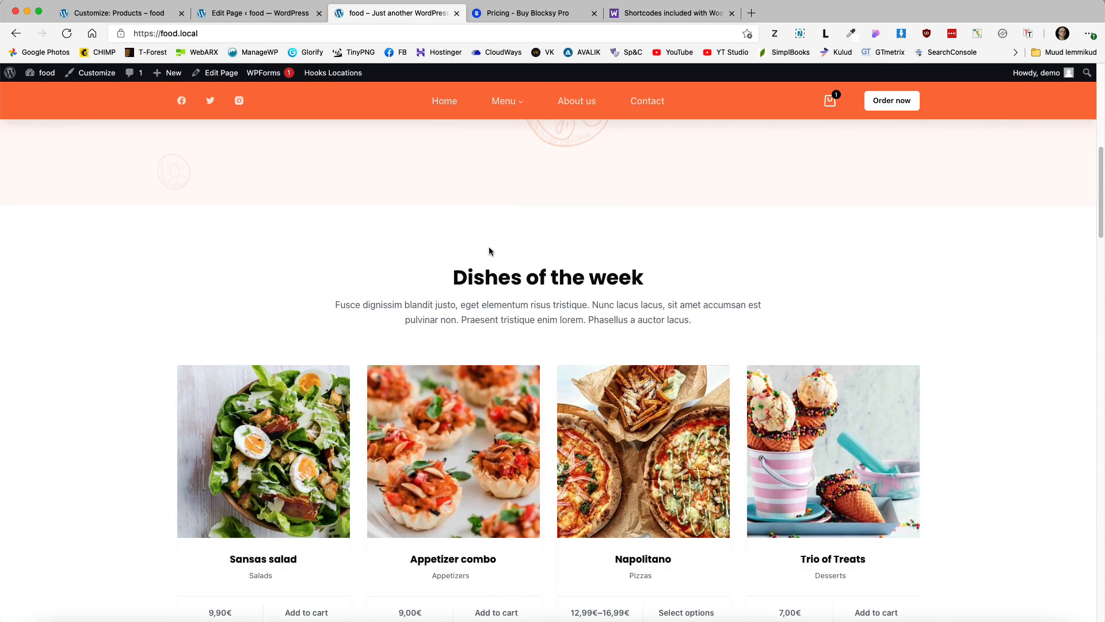
pyautogui.scroll(-3, 489, 249)
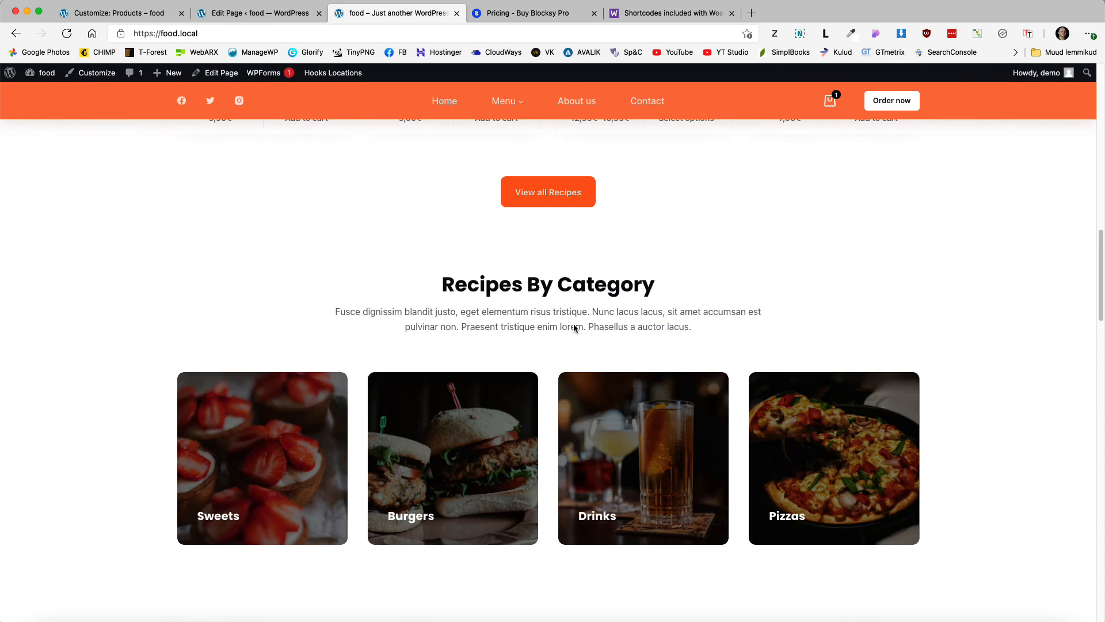
pyautogui.scroll(-2, 574, 322)
pyautogui.click(259, 12)
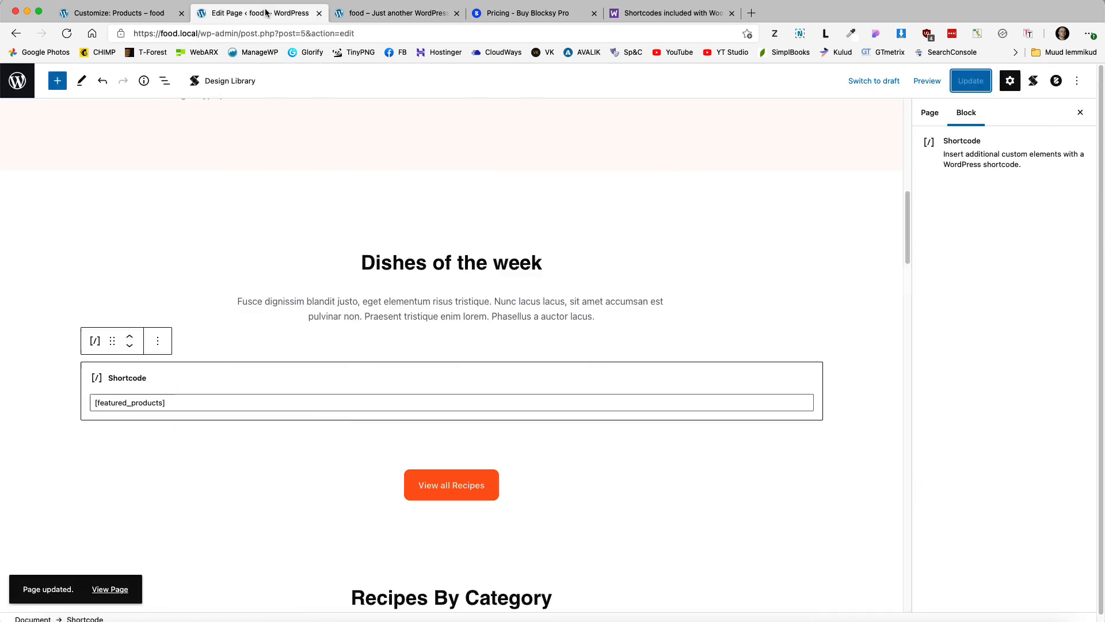
pyautogui.scroll(-12, 564, 299)
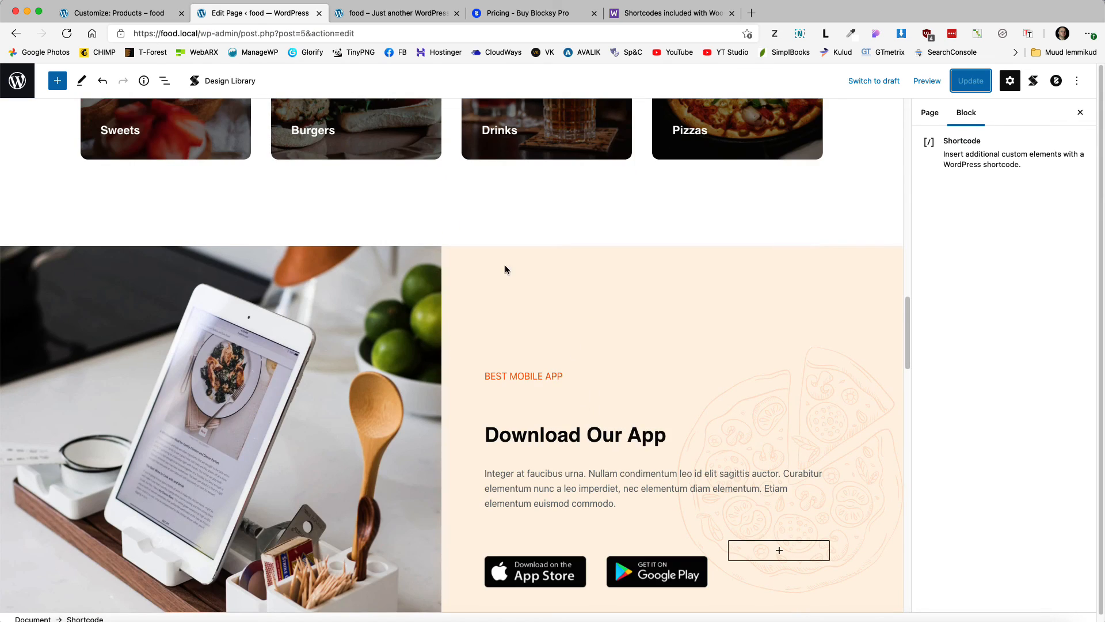
pyautogui.scroll(-10, 506, 266)
pyautogui.scroll(-3, 496, 296)
pyautogui.scroll(20, 498, 301)
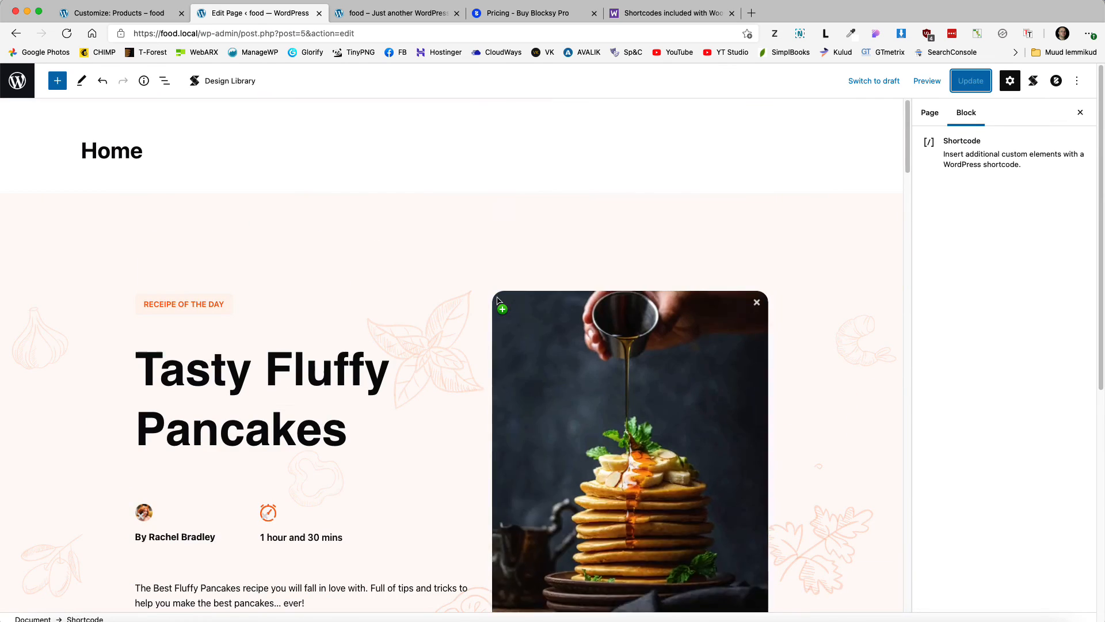
# Step: Browse the About us and Contact pages, then return to the Trending Posts customizer
pyautogui.click(384, 16)
pyautogui.scroll(15, 360, 257)
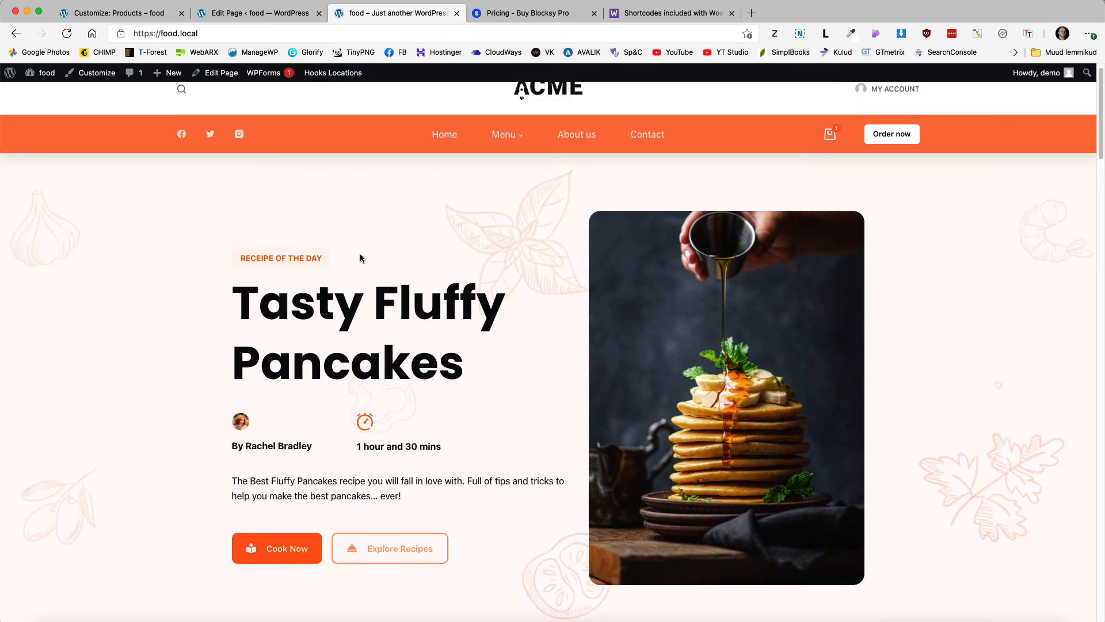
pyautogui.click(576, 153)
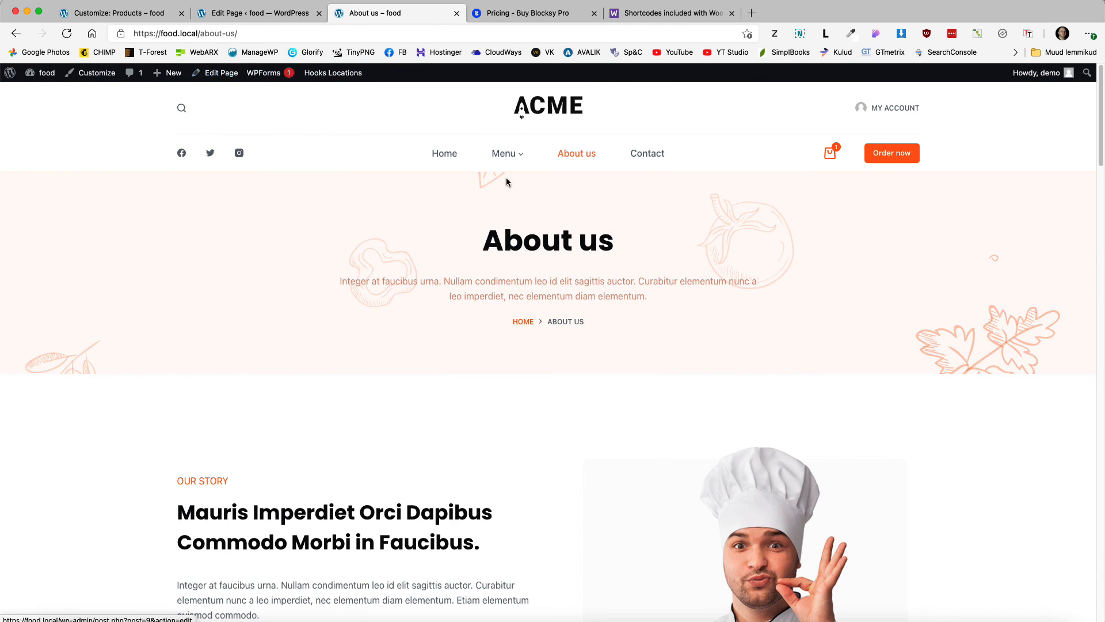
pyautogui.click(656, 154)
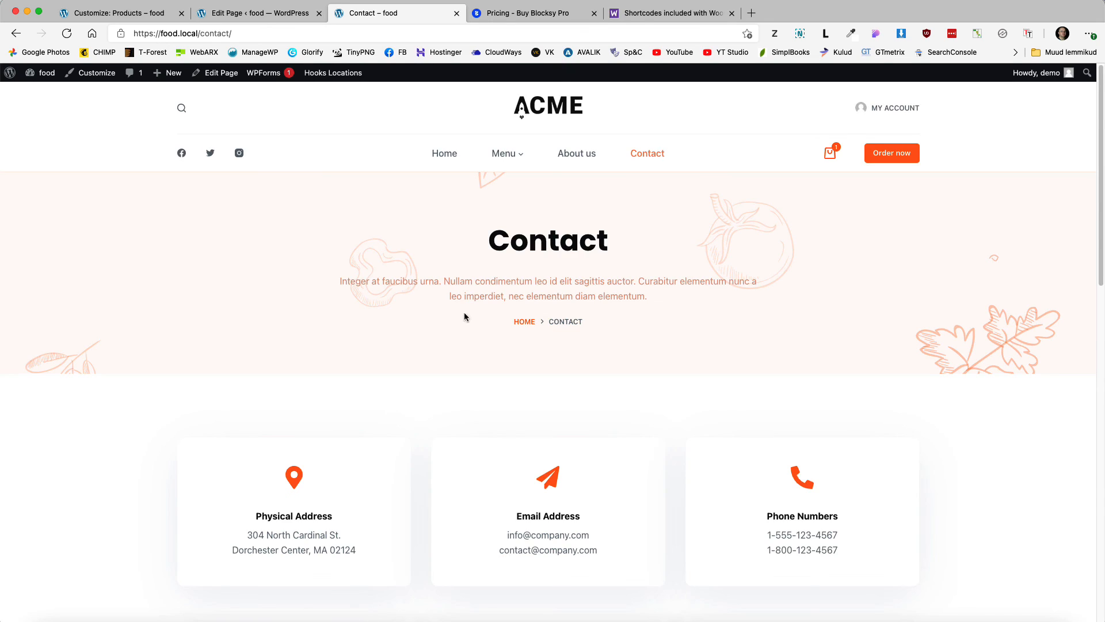
pyautogui.scroll(-7, 464, 323)
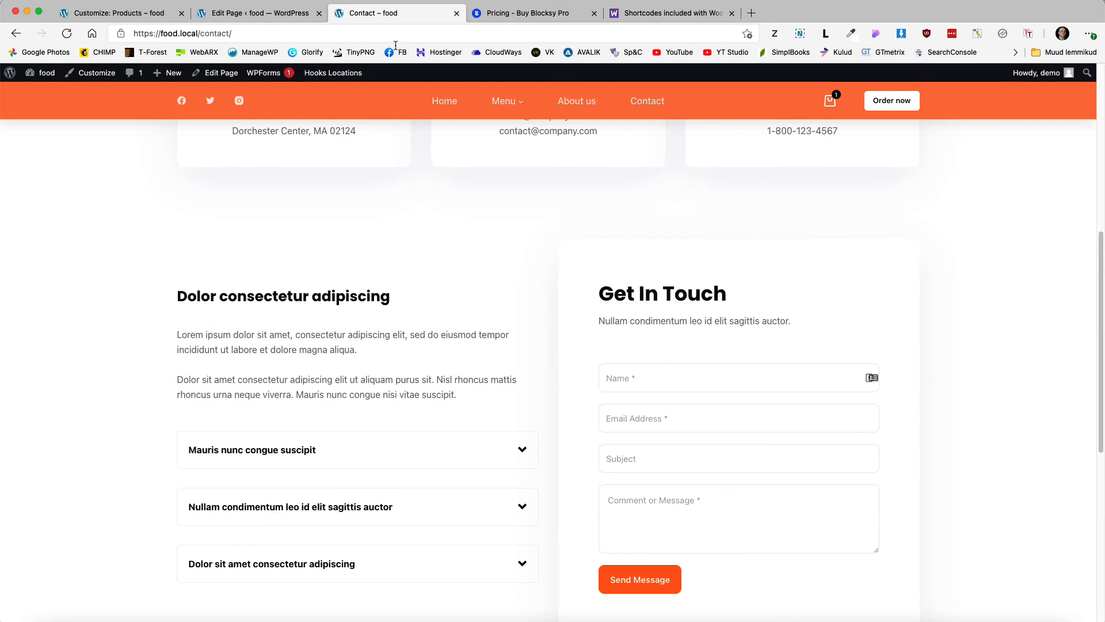
pyautogui.click(265, 13)
pyautogui.click(172, 13)
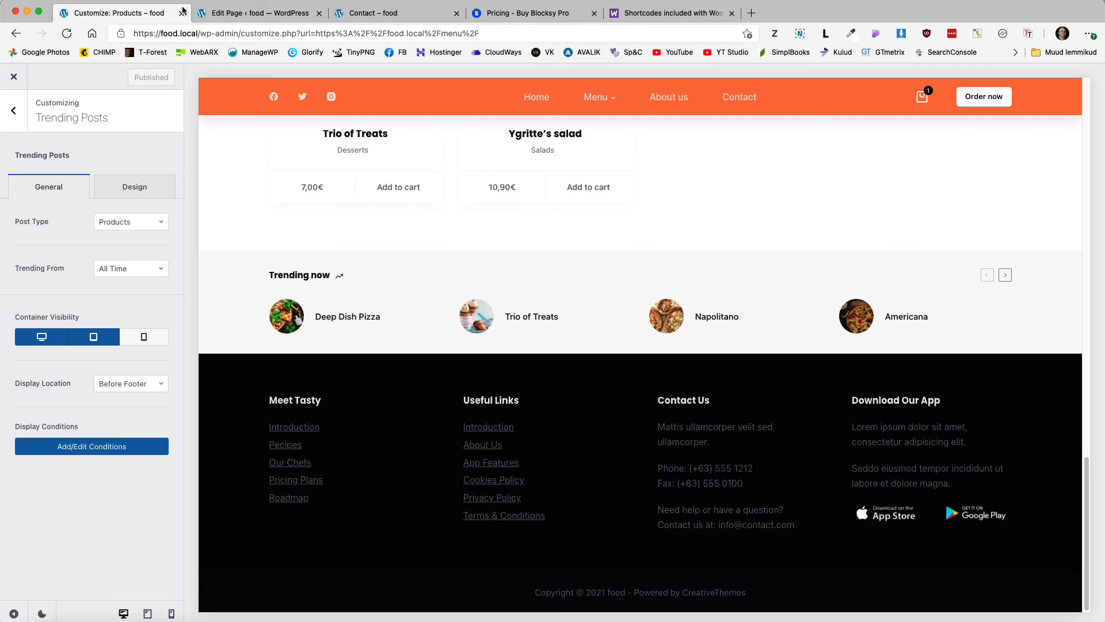
# Step: Look at WPForms' Simple Contact Form, then view the shop's Menu page of 14 products
pyautogui.click(262, 13)
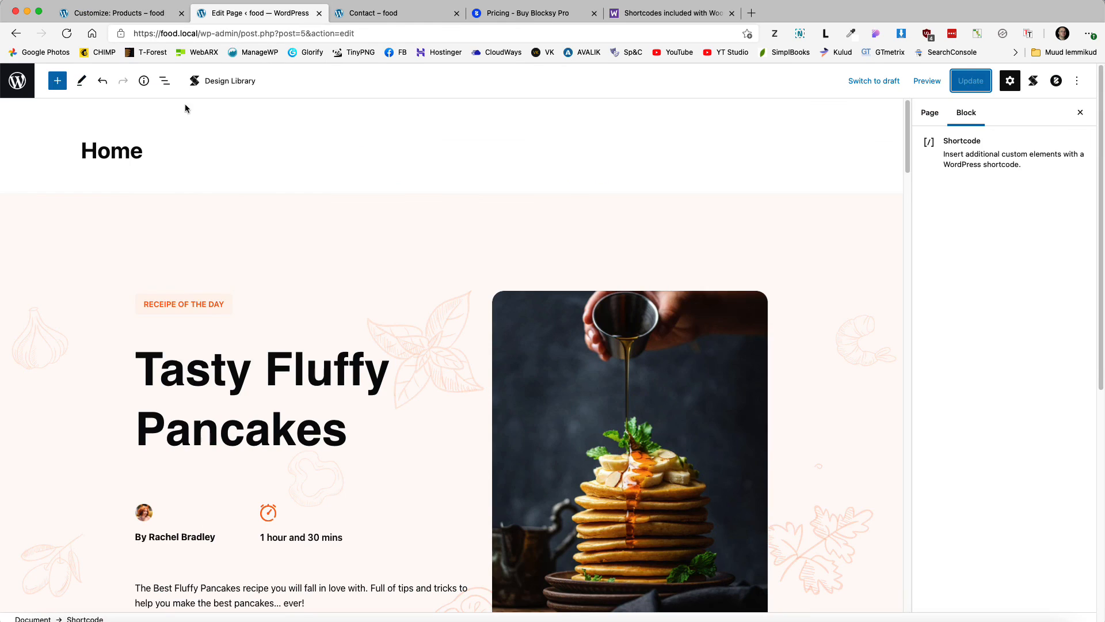
pyautogui.click(10, 83)
pyautogui.moveTo(50, 352)
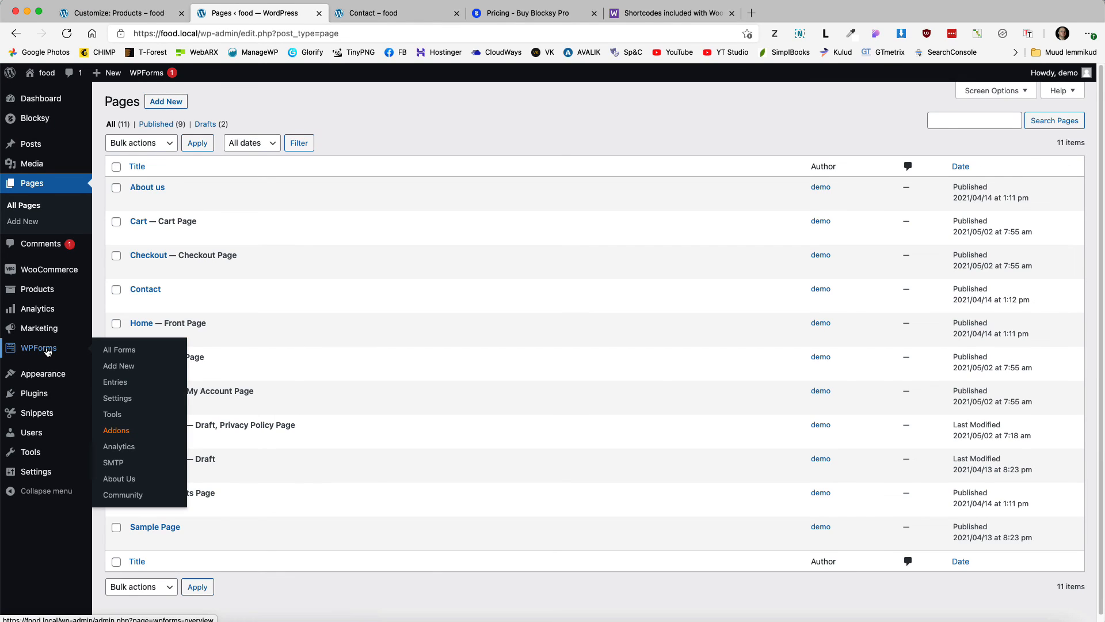
pyautogui.click(118, 351)
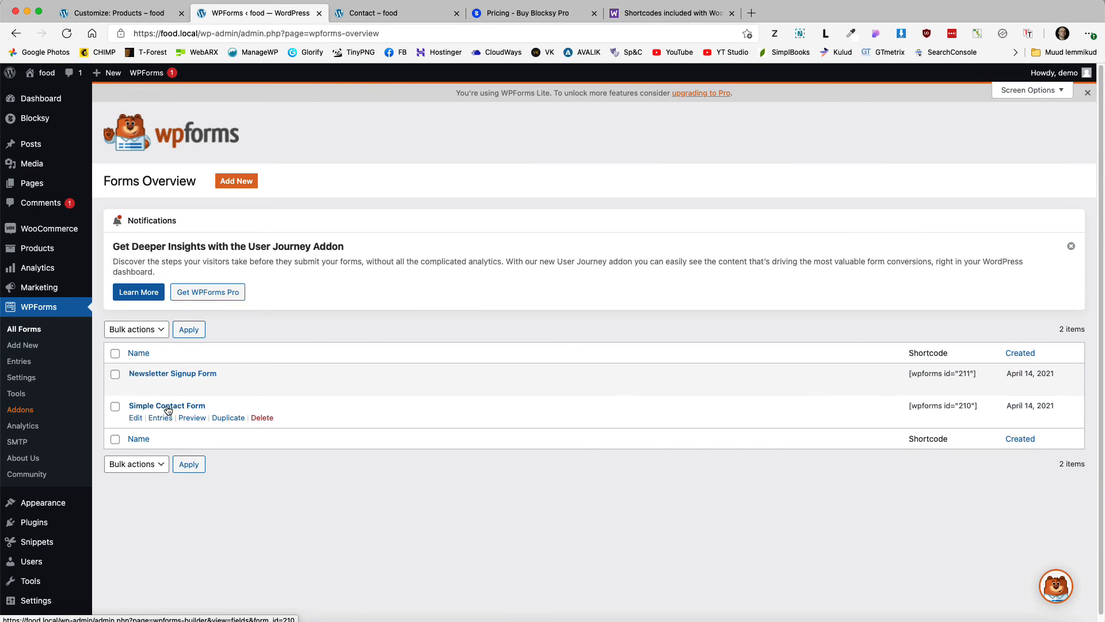
pyautogui.click(168, 406)
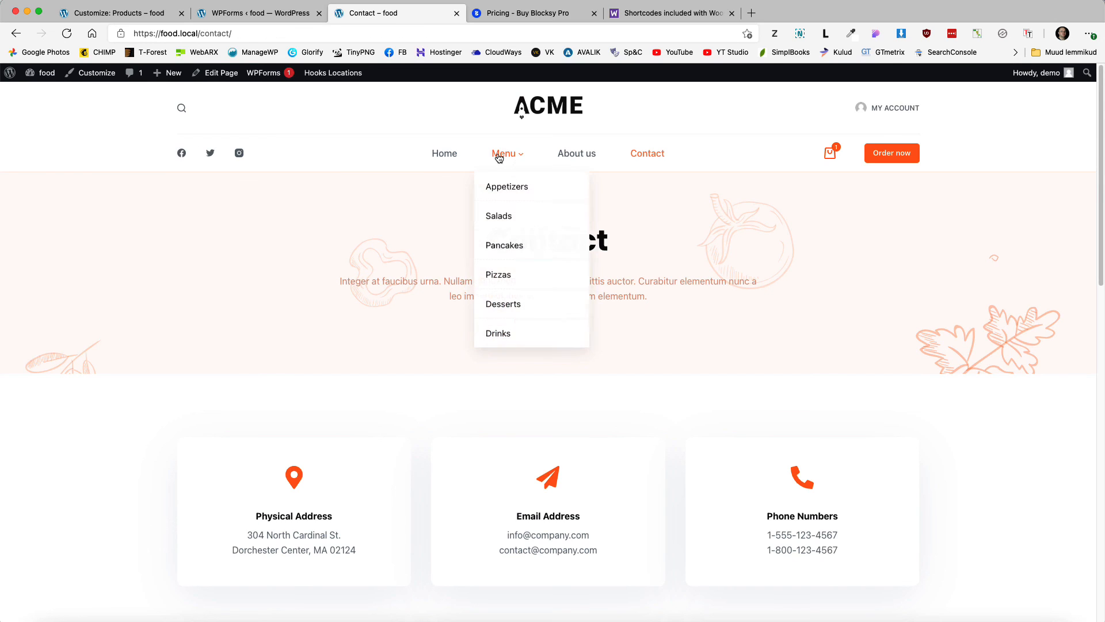
pyautogui.click(498, 157)
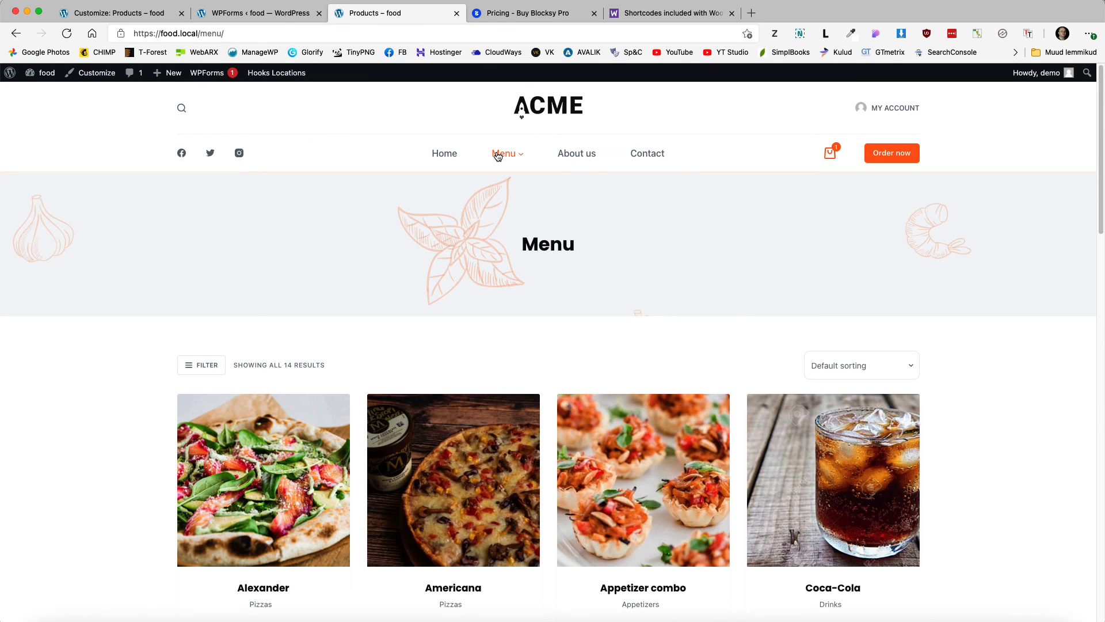
# Step: Add an XL Deep Dish Pizza with the Sausage extra via quick view and view the cart
pyautogui.scroll(-10, 117, 331)
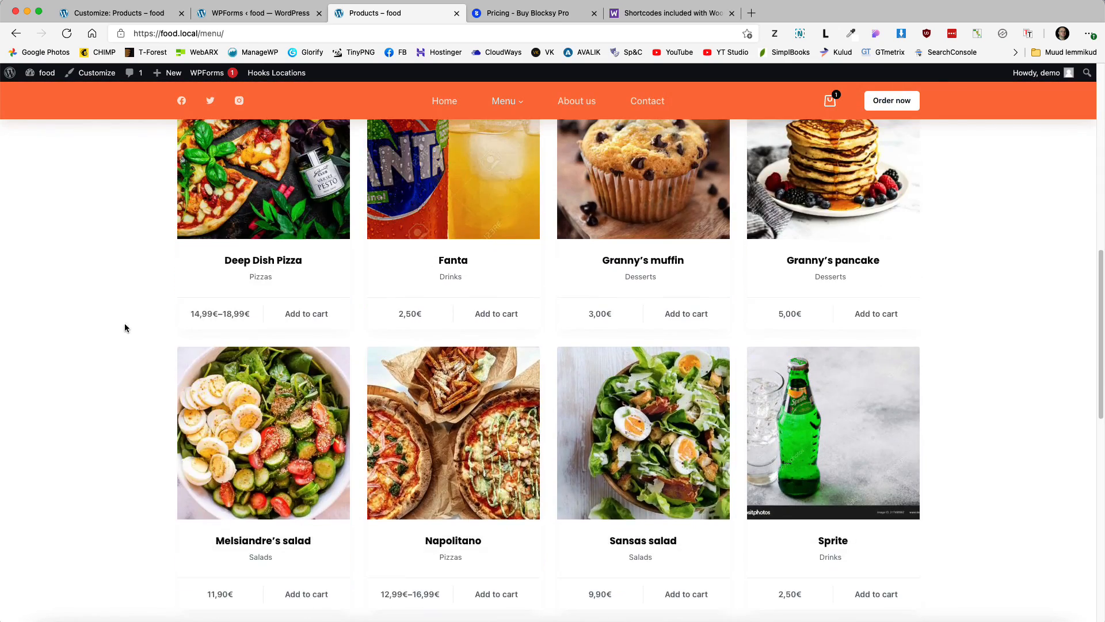
pyautogui.scroll(2, 133, 319)
pyautogui.click(263, 318)
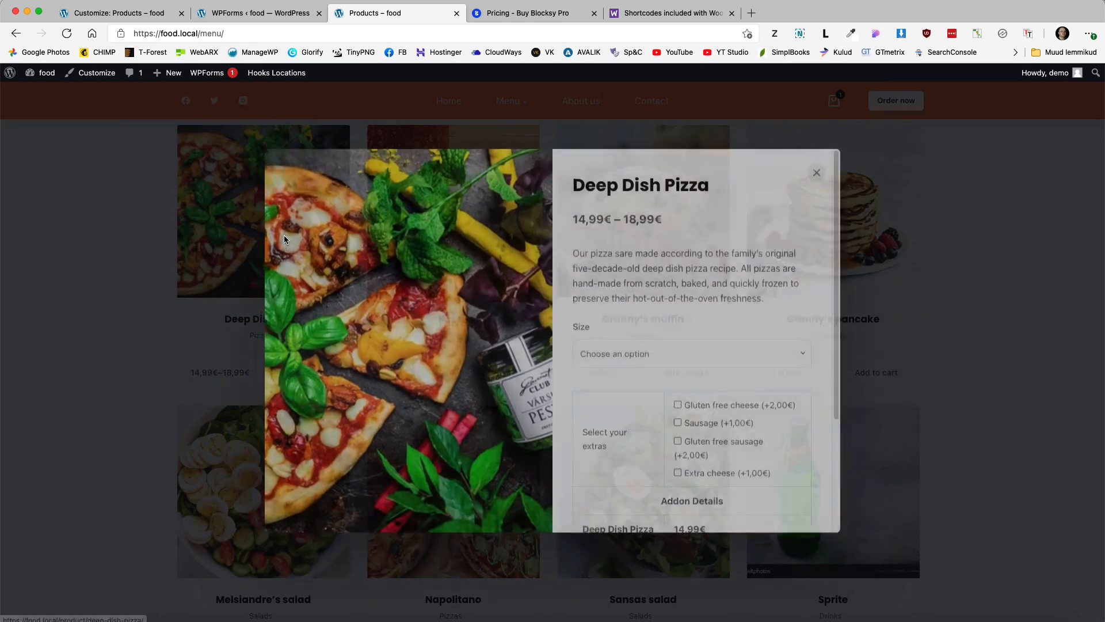
pyautogui.click(677, 430)
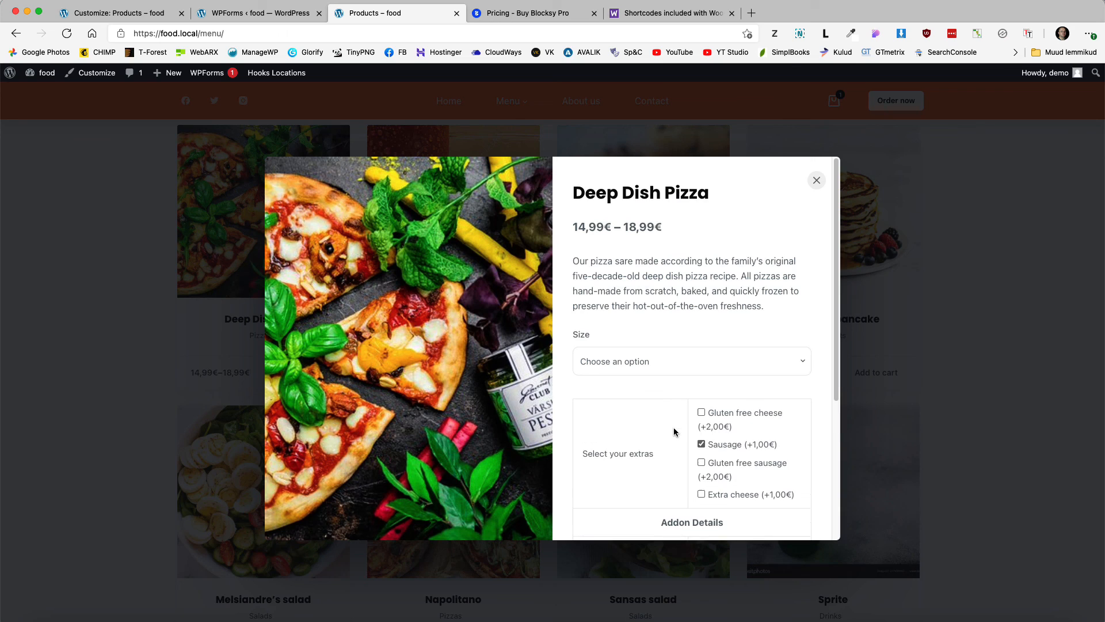
pyautogui.scroll(-3, 661, 374)
pyautogui.click(604, 212)
pyautogui.click(654, 267)
pyautogui.scroll(-3, 685, 363)
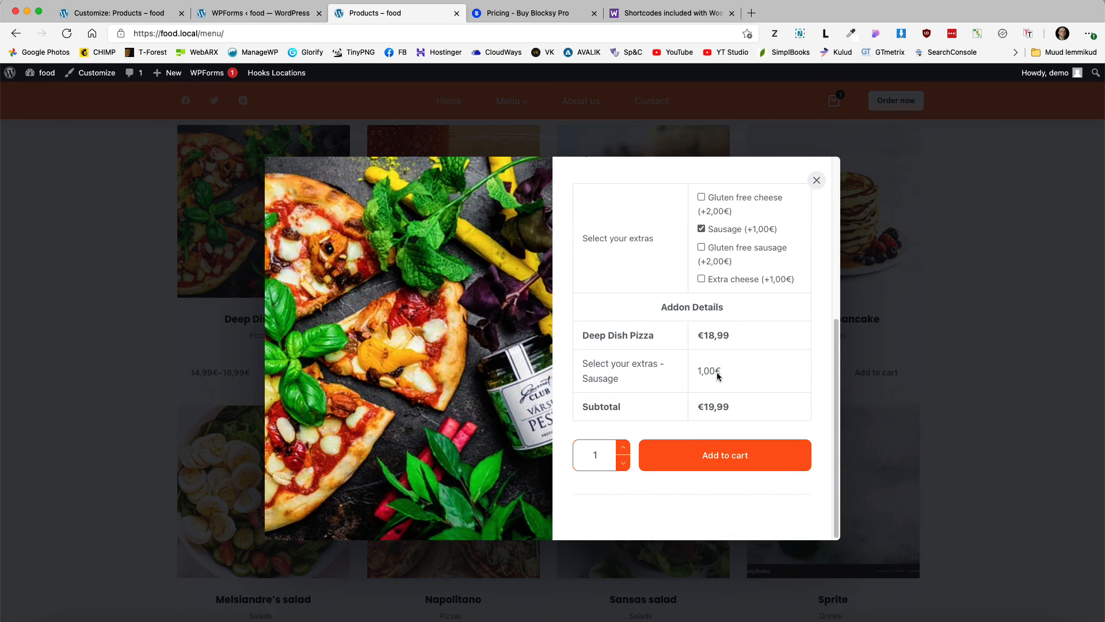
pyautogui.click(718, 459)
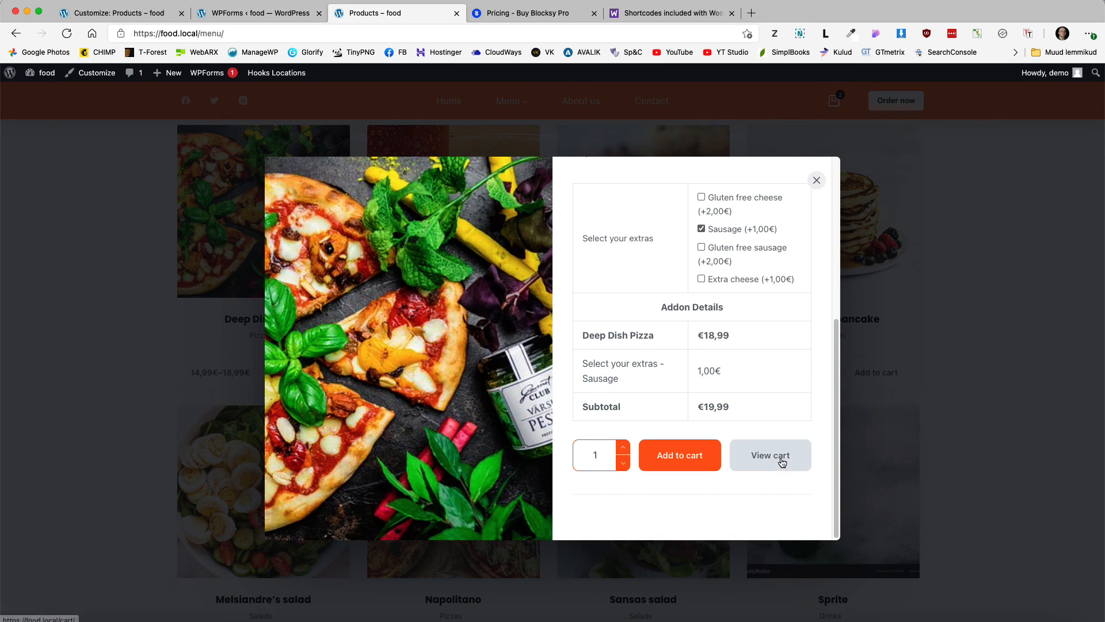
pyautogui.click(780, 457)
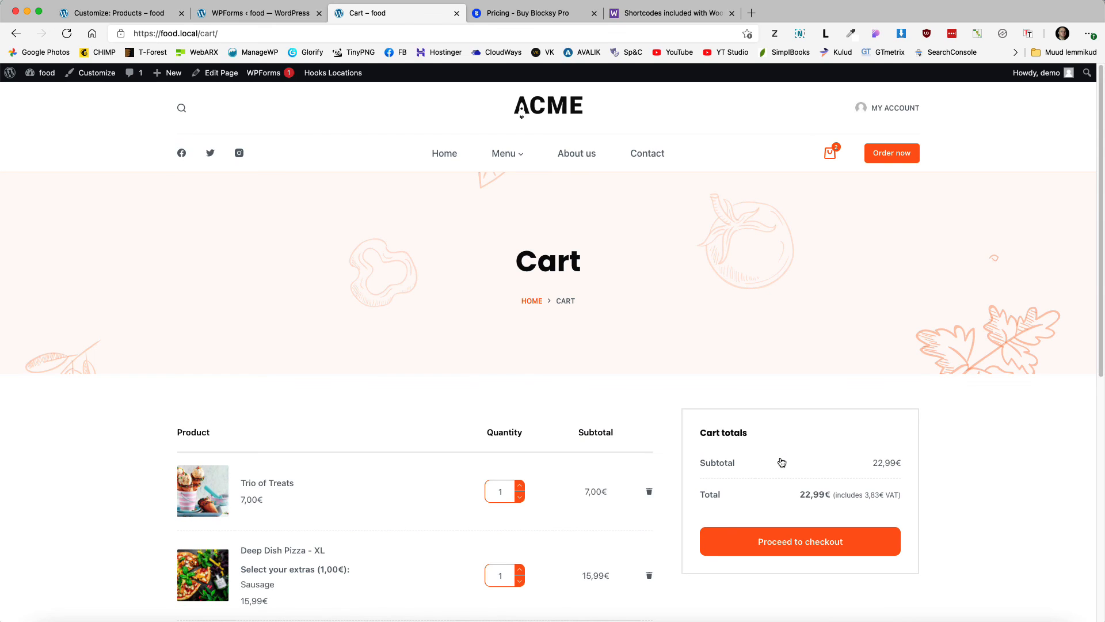